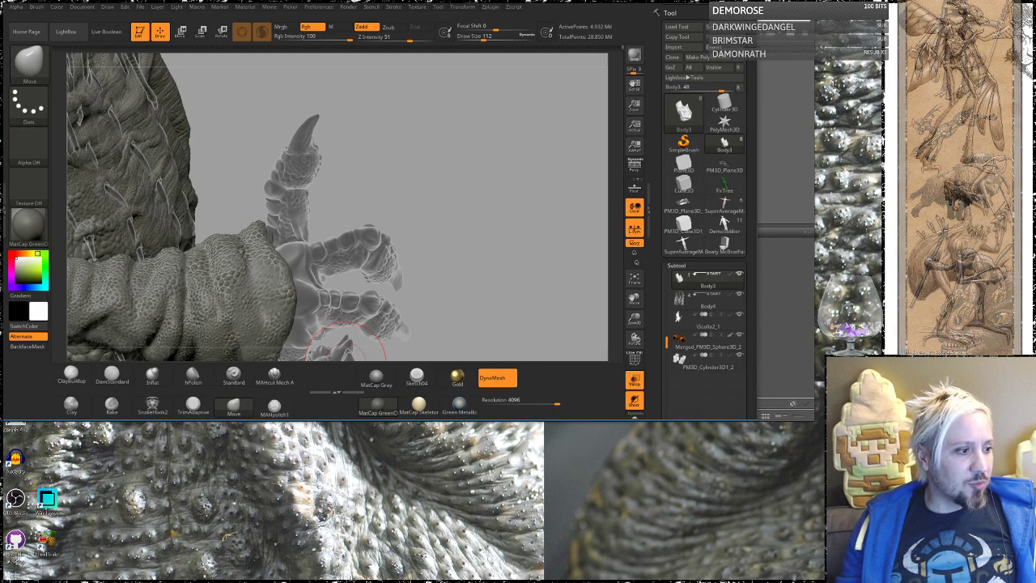
Quick-save the creature sculpt.
{"action": "key", "text": "ctrl+s"}
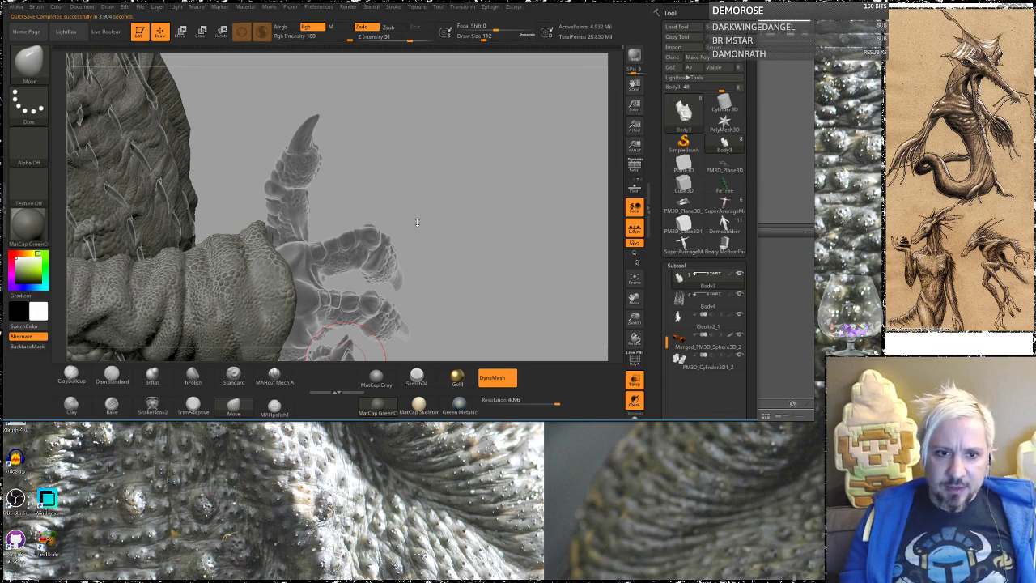
{"action": "left_click_drag", "start_coordinate": [432, 186], "coordinate": [468, 176]}
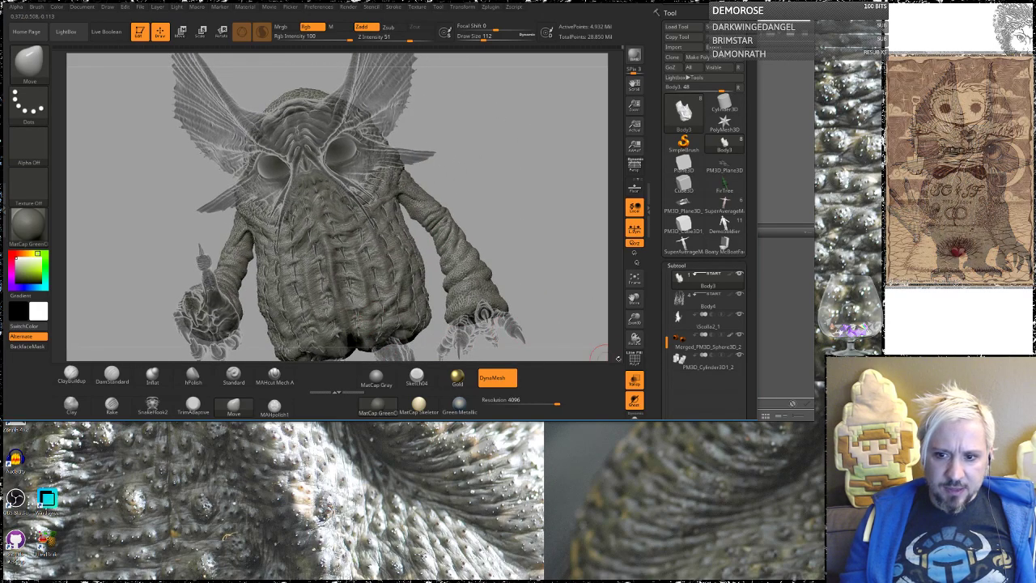
Turn off subtool transparency and examine the clawed hand and wrist cuff up close from several angles.
{"action": "left_click", "coordinate": [634, 379]}
{"action": "left_click_drag", "start_coordinate": [512, 182], "coordinate": [524, 187]}
{"action": "left_click_drag", "start_coordinate": [520, 231], "coordinate": [384, 268]}
{"action": "left_click_drag", "start_coordinate": [515, 249], "coordinate": [510, 228]}
{"action": "left_click_drag", "start_coordinate": [121, 280], "coordinate": [279, 262]}
{"action": "mouse_move", "coordinate": [375, 235]}
{"action": "left_mouse_down", "text": "alt"}
{"action": "mouse_move", "coordinate": [362, 199]}
{"action": "mouse_move", "coordinate": [418, 202]}
{"action": "mouse_move", "coordinate": [340, 224]}
{"action": "left_mouse_up", "text": "alt"}
{"action": "mouse_move", "coordinate": [438, 241]}
{"action": "left_mouse_down"}
{"action": "mouse_move", "coordinate": [412, 163]}
{"action": "mouse_move", "coordinate": [349, 175]}
{"action": "mouse_move", "coordinate": [310, 209]}
{"action": "left_mouse_up"}
{"action": "mouse_move", "coordinate": [310, 164]}
{"action": "left_mouse_down"}
{"action": "mouse_move", "coordinate": [269, 165]}
{"action": "mouse_move", "coordinate": [321, 154]}
{"action": "mouse_move", "coordinate": [303, 125]}
{"action": "mouse_move", "coordinate": [372, 201]}
{"action": "mouse_move", "coordinate": [390, 159]}
{"action": "mouse_move", "coordinate": [407, 167]}
{"action": "left_mouse_up"}
{"action": "mouse_move", "coordinate": [382, 126]}
{"action": "left_mouse_down", "text": "alt"}
{"action": "mouse_move", "coordinate": [405, 224]}
{"action": "mouse_move", "coordinate": [398, 247]}
{"action": "mouse_move", "coordinate": [408, 249]}
{"action": "left_mouse_up", "text": "alt"}
{"action": "mouse_move", "coordinate": [446, 190]}
{"action": "left_mouse_down", "text": "alt"}
{"action": "mouse_move", "coordinate": [449, 217]}
{"action": "mouse_move", "coordinate": [437, 194]}
{"action": "mouse_move", "coordinate": [384, 185]}
{"action": "left_mouse_up", "text": "alt"}
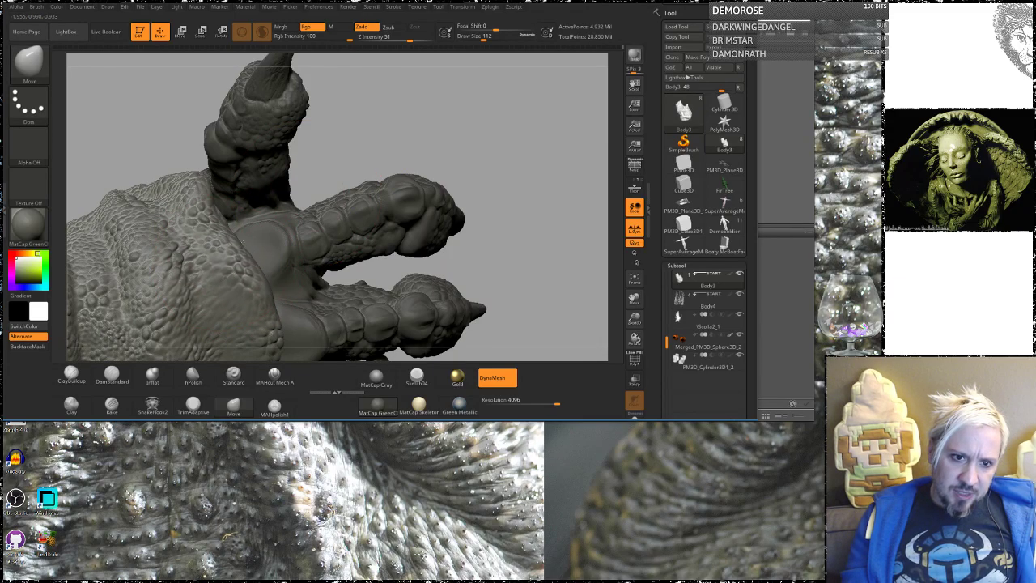
{"action": "left_click_drag", "start_coordinate": [468, 128], "coordinate": [478, 96]}
{"action": "mouse_move", "coordinate": [544, 99]}
{"action": "left_mouse_down"}
{"action": "mouse_move", "coordinate": [615, 343]}
{"action": "mouse_move", "coordinate": [300, 232]}
{"action": "left_mouse_up"}
{"action": "mouse_move", "coordinate": [430, 310]}
{"action": "left_mouse_down"}
{"action": "mouse_move", "coordinate": [470, 381]}
{"action": "mouse_move", "coordinate": [450, 328]}
{"action": "left_mouse_up"}
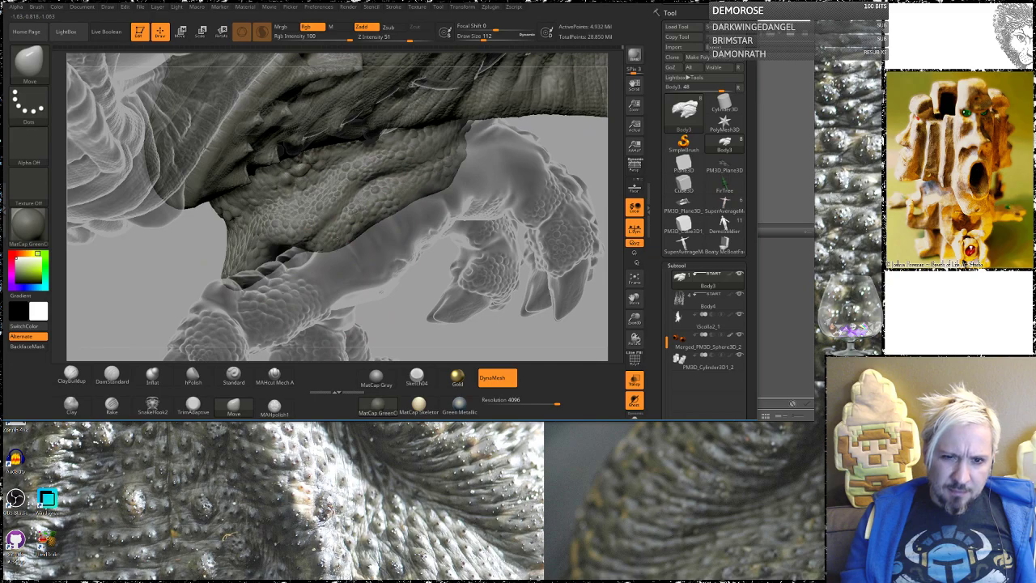
Enlarge the Move brush to draw size 212 and pull the lower rim of the wrist cuff outward over the hand.
{"action": "mouse_move", "coordinate": [402, 321]}
{"action": "left_mouse_down"}
{"action": "mouse_move", "coordinate": [462, 324]}
{"action": "mouse_move", "coordinate": [478, 284]}
{"action": "mouse_move", "coordinate": [461, 235]}
{"action": "mouse_move", "coordinate": [446, 219]}
{"action": "mouse_move", "coordinate": [344, 231]}
{"action": "mouse_move", "coordinate": [294, 193]}
{"action": "left_mouse_up"}
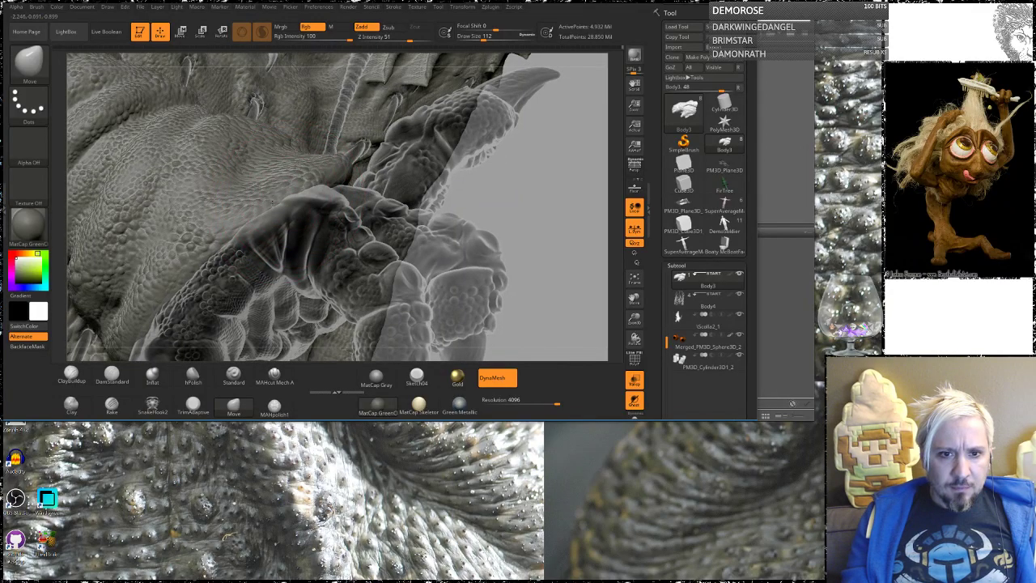
{"action": "left_click_drag", "start_coordinate": [532, 208], "coordinate": [268, 160]}
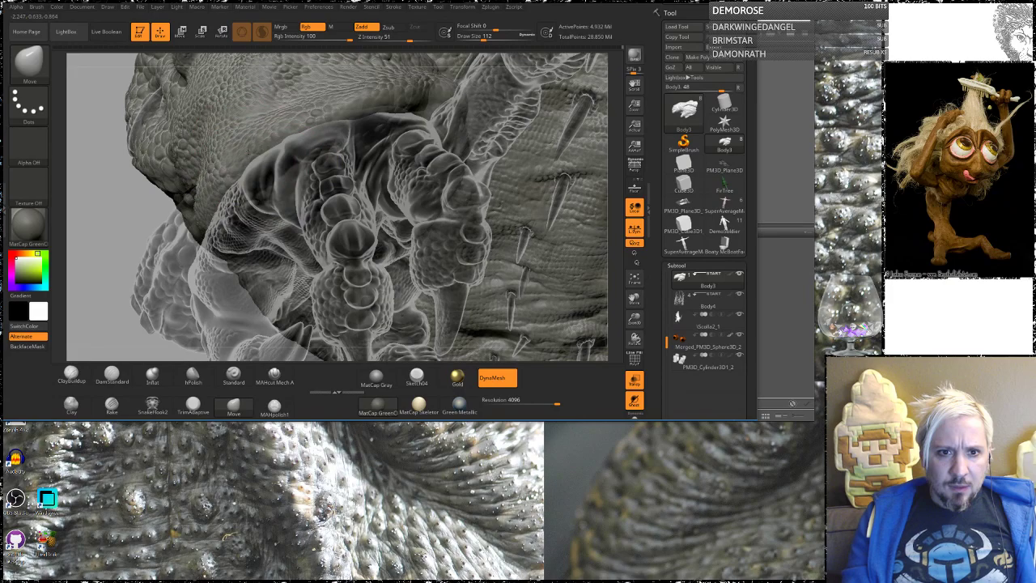
{"action": "left_click_drag", "start_coordinate": [121, 221], "coordinate": [231, 267]}
{"action": "mouse_move", "coordinate": [526, 188]}
{"action": "left_mouse_down"}
{"action": "mouse_move", "coordinate": [470, 238]}
{"action": "mouse_move", "coordinate": [498, 212]}
{"action": "mouse_move", "coordinate": [457, 225]}
{"action": "mouse_move", "coordinate": [423, 258]}
{"action": "mouse_move", "coordinate": [467, 224]}
{"action": "mouse_move", "coordinate": [445, 226]}
{"action": "left_mouse_up"}
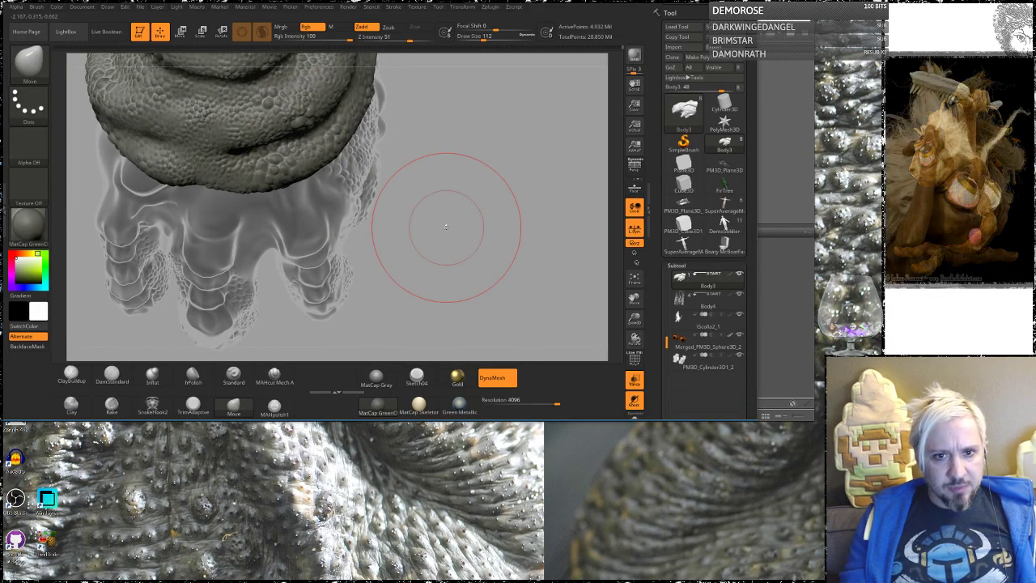
{"action": "mouse_move", "coordinate": [380, 203]}
{"action": "left_mouse_down"}
{"action": "mouse_move", "coordinate": [372, 229]}
{"action": "mouse_move", "coordinate": [271, 306]}
{"action": "left_mouse_up"}
{"action": "mouse_move", "coordinate": [597, 267]}
{"action": "left_mouse_down", "text": "alt"}
{"action": "mouse_move", "coordinate": [504, 279]}
{"action": "mouse_move", "coordinate": [541, 284]}
{"action": "mouse_move", "coordinate": [552, 270]}
{"action": "mouse_move", "coordinate": [531, 261]}
{"action": "mouse_move", "coordinate": [559, 256]}
{"action": "left_mouse_up", "text": "alt"}
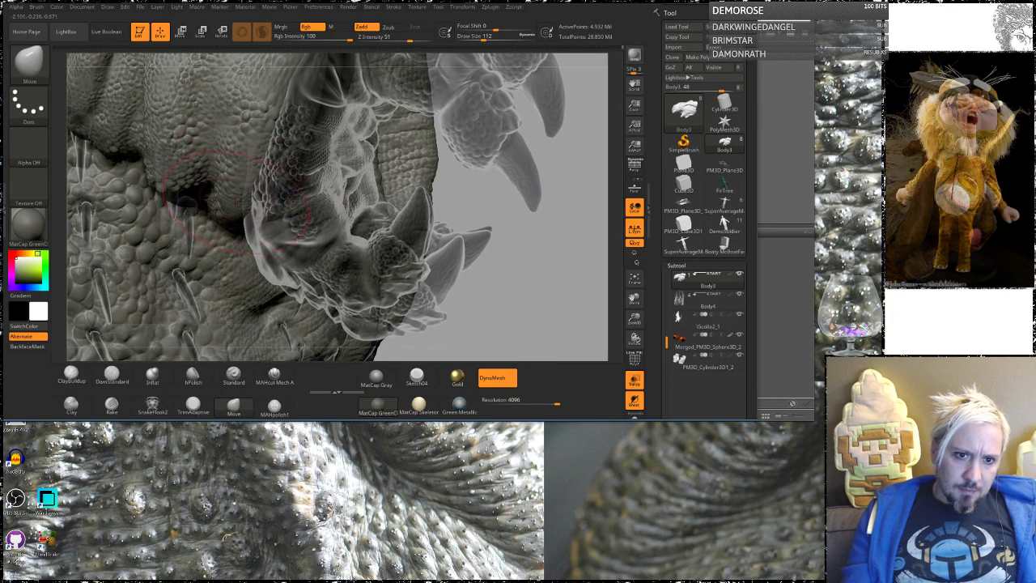
{"action": "key", "text": "space"}
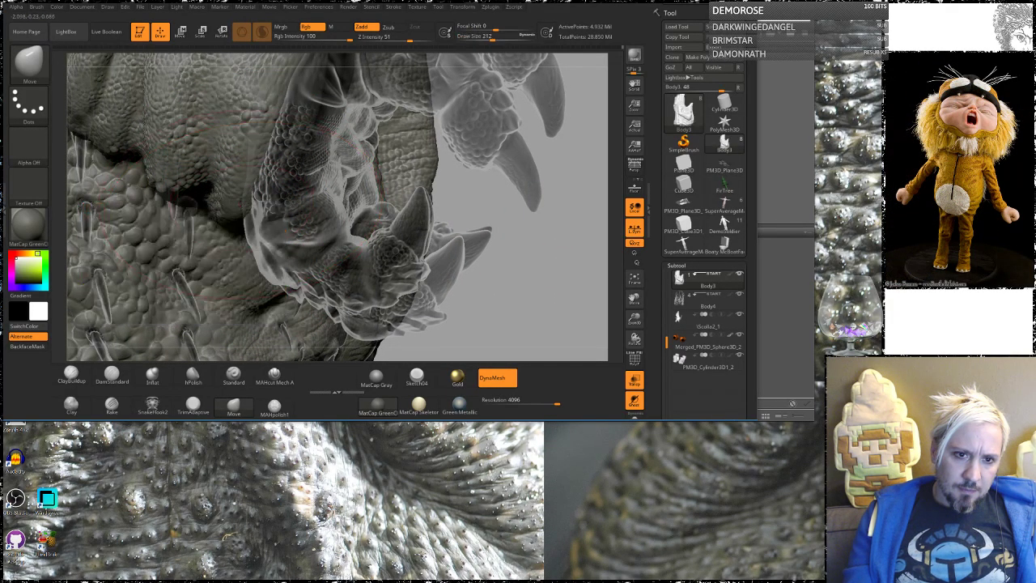
{"action": "left_click_drag", "start_coordinate": [202, 202], "coordinate": [201, 222]}
{"action": "mouse_move", "coordinate": [516, 297]}
{"action": "left_mouse_down"}
{"action": "mouse_move", "coordinate": [462, 243]}
{"action": "mouse_move", "coordinate": [435, 248]}
{"action": "mouse_move", "coordinate": [447, 251]}
{"action": "mouse_move", "coordinate": [424, 236]}
{"action": "mouse_move", "coordinate": [154, 251]}
{"action": "left_mouse_up"}
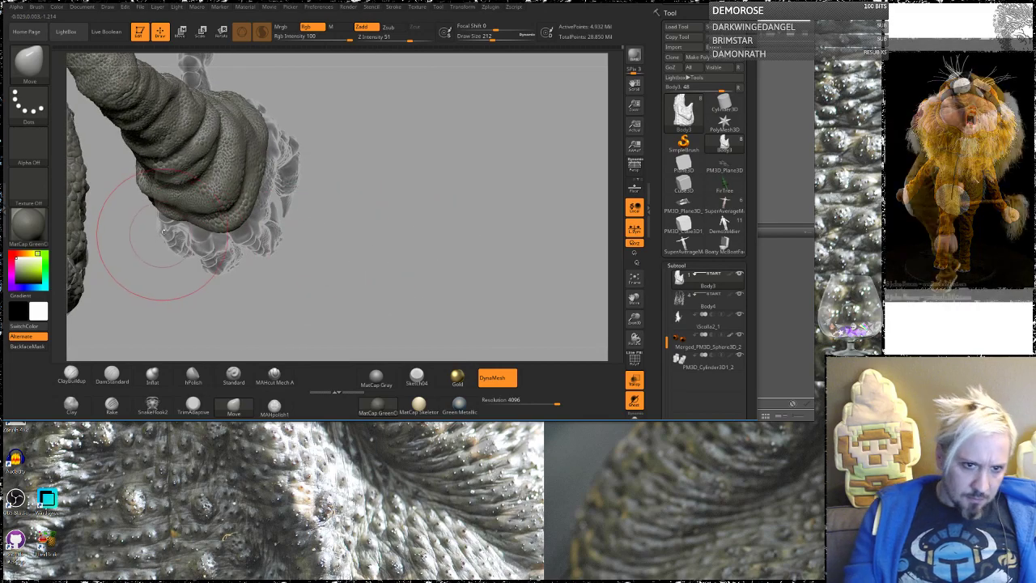
{"action": "left_click_drag", "start_coordinate": [191, 208], "coordinate": [188, 222]}
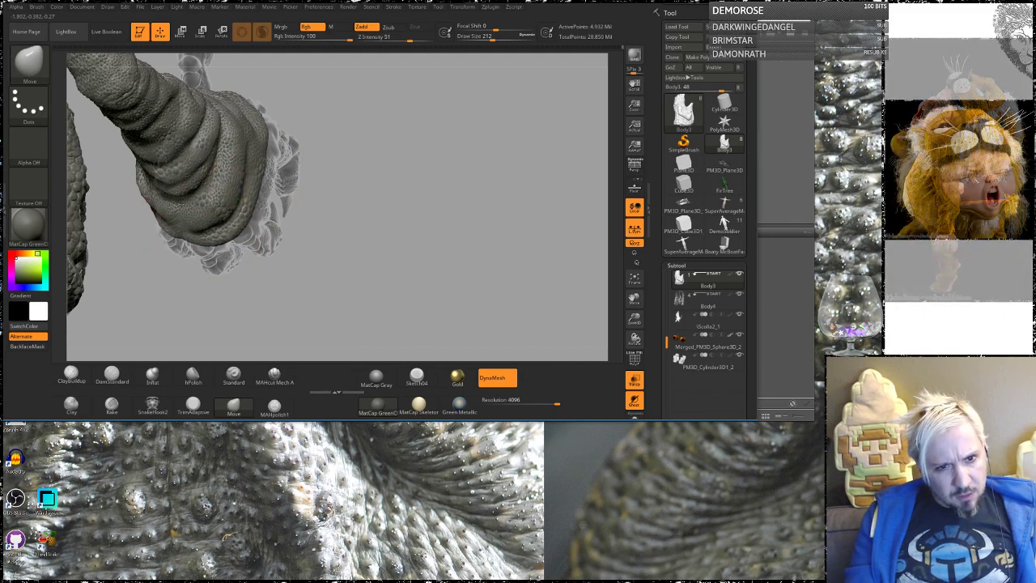
Reduce the draw size, switch to the ClayBuildup brush and smooth away the scales on the cuff's rim beside the fingers.
{"action": "mouse_move", "coordinate": [416, 220]}
{"action": "left_mouse_down"}
{"action": "mouse_move", "coordinate": [394, 248]}
{"action": "mouse_move", "coordinate": [414, 250]}
{"action": "left_mouse_up"}
{"action": "left_click_drag", "start_coordinate": [442, 206], "coordinate": [434, 237], "text": "alt"}
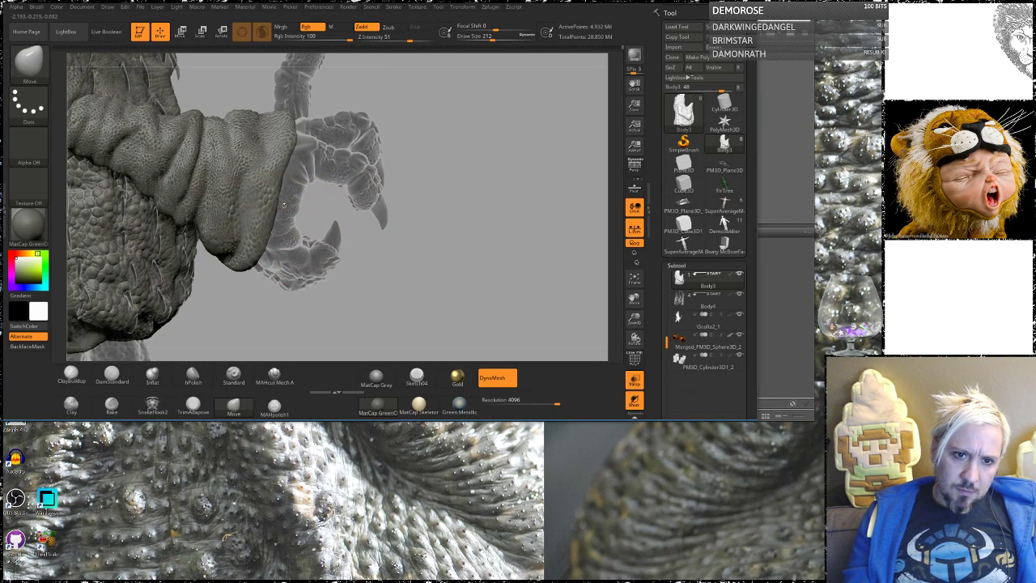
{"action": "mouse_move", "coordinate": [454, 214]}
{"action": "left_mouse_down"}
{"action": "mouse_move", "coordinate": [257, 212]}
{"action": "mouse_move", "coordinate": [453, 198]}
{"action": "mouse_move", "coordinate": [392, 176]}
{"action": "mouse_move", "coordinate": [437, 235]}
{"action": "mouse_move", "coordinate": [393, 217]}
{"action": "mouse_move", "coordinate": [353, 228]}
{"action": "mouse_move", "coordinate": [441, 251]}
{"action": "mouse_move", "coordinate": [481, 141]}
{"action": "left_mouse_up"}
{"action": "left_click_drag", "start_coordinate": [560, 108], "coordinate": [571, 293]}
{"action": "mouse_move", "coordinate": [532, 164]}
{"action": "left_mouse_down"}
{"action": "mouse_move", "coordinate": [537, 248]}
{"action": "mouse_move", "coordinate": [535, 212]}
{"action": "left_mouse_up"}
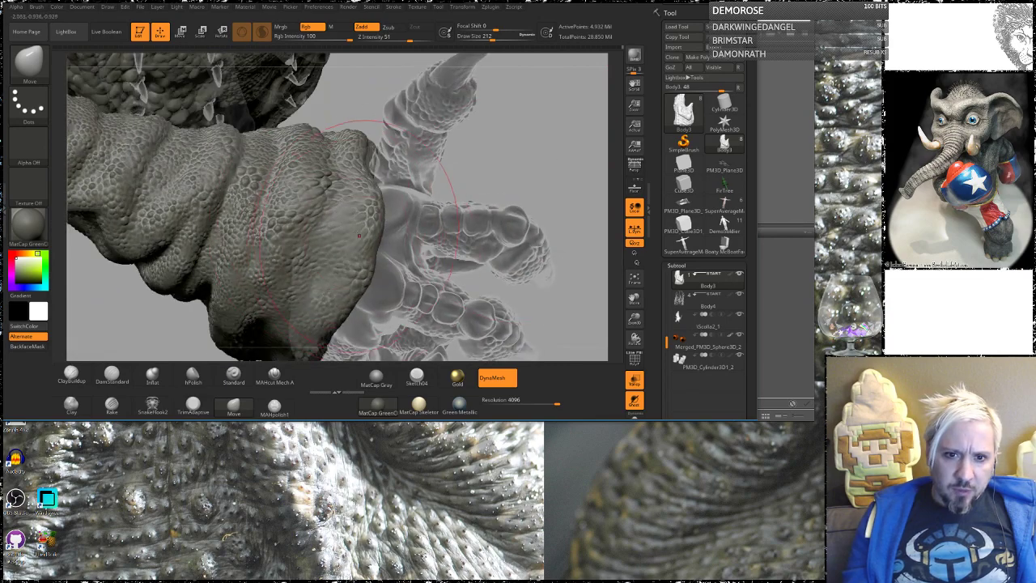
{"action": "key", "text": "space"}
{"action": "left_click_drag", "start_coordinate": [347, 238], "coordinate": [336, 239]}
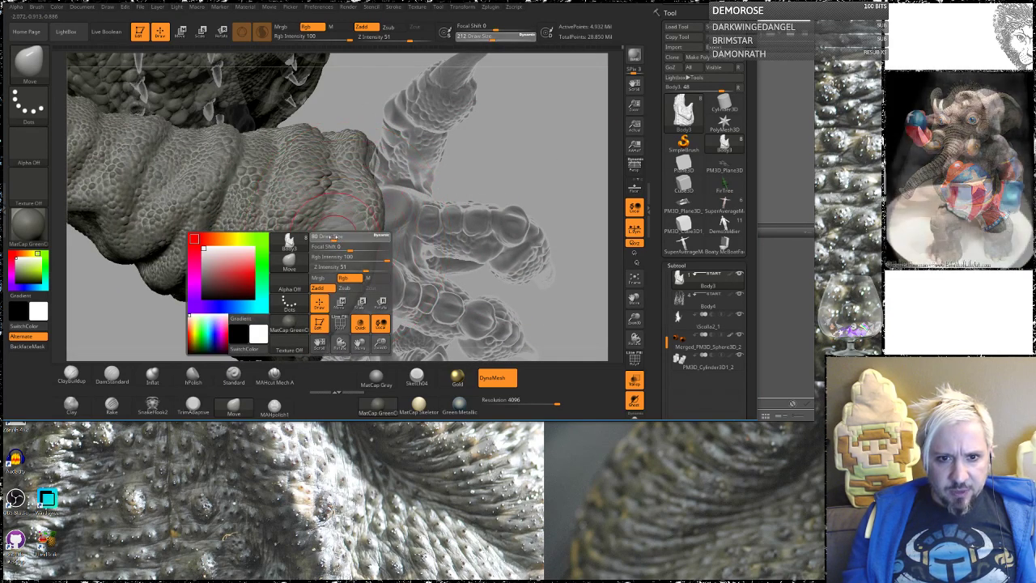
{"action": "key", "text": "shift"}
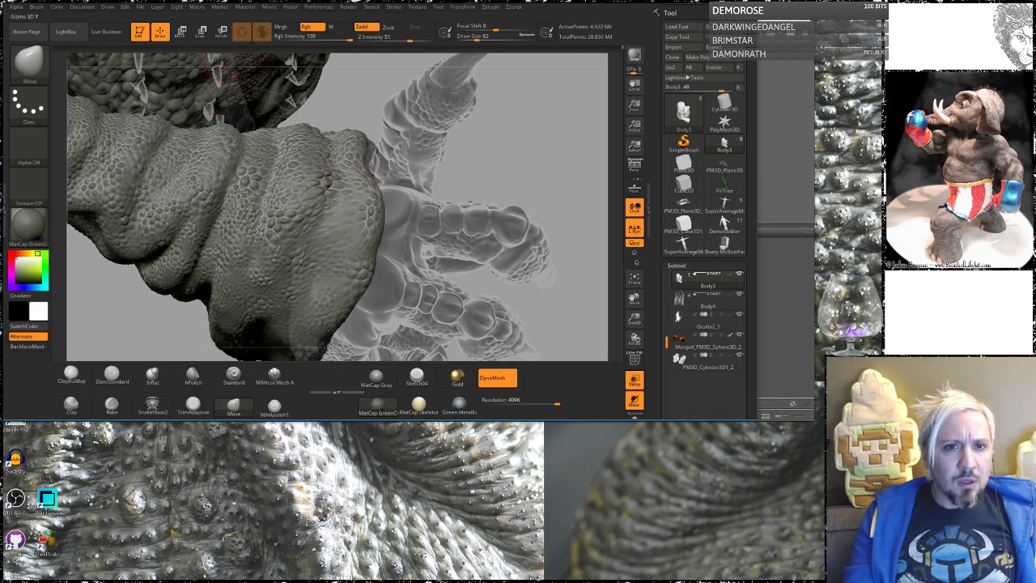
{"action": "left_click", "coordinate": [29, 69]}
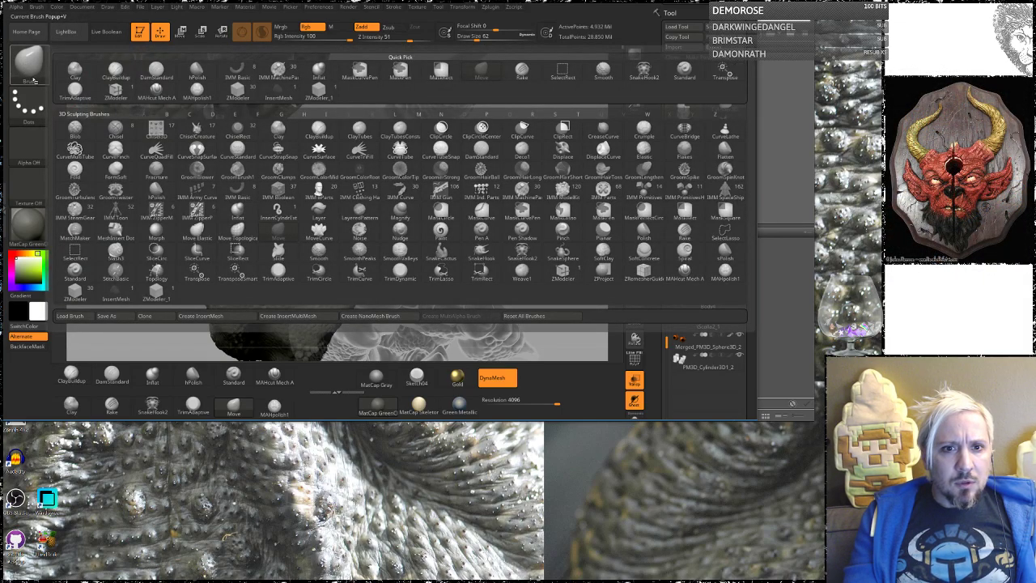
{"action": "left_click", "coordinate": [71, 374]}
{"action": "left_click", "coordinate": [261, 31]}
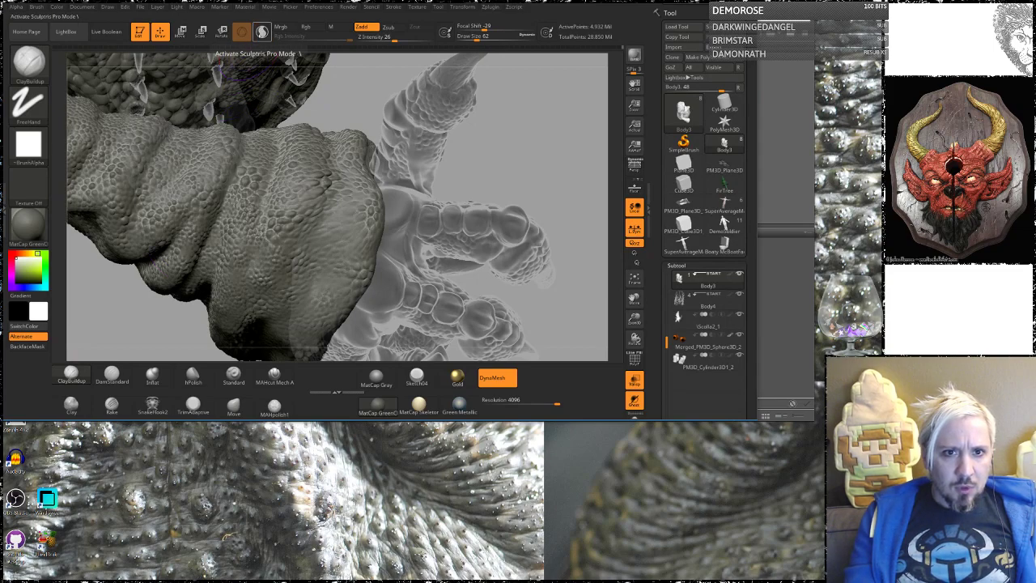
{"action": "key", "text": "shift"}
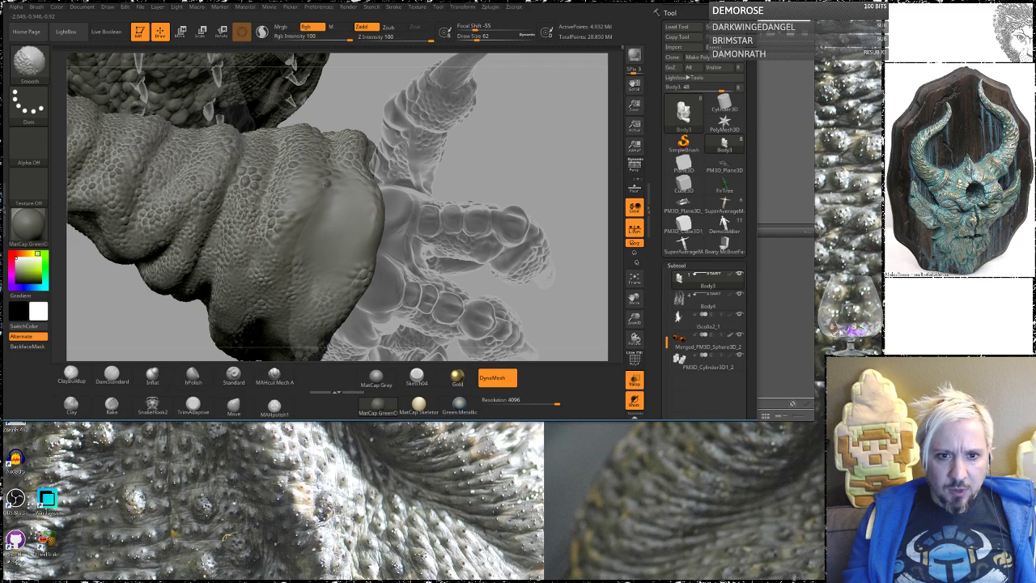
Smooth the cuff's rim further around the wrist, including the thumb side and the underside facing the palm.
{"action": "left_click_drag", "start_coordinate": [491, 153], "coordinate": [558, 121]}
{"action": "key", "text": "shift"}
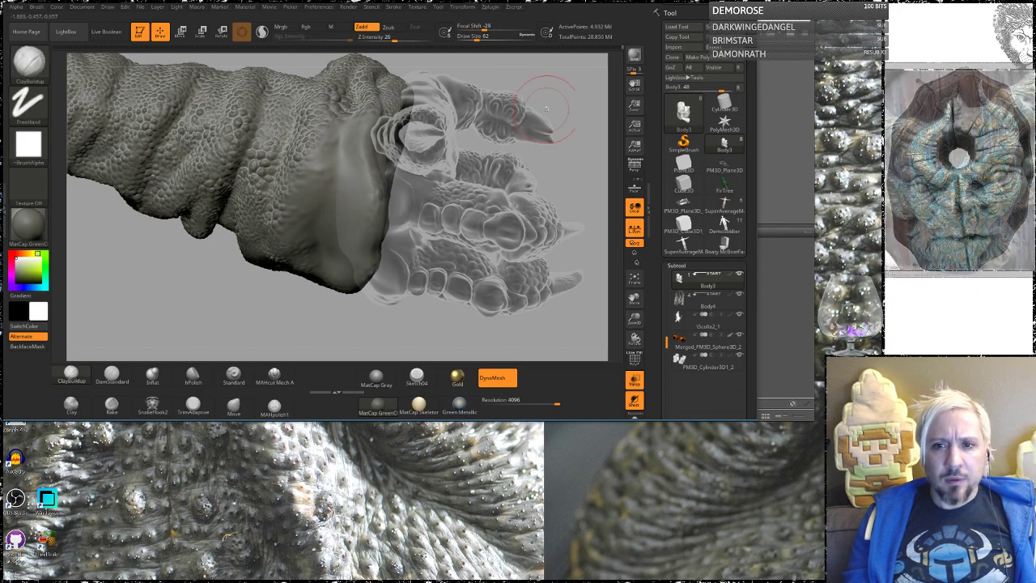
{"action": "mouse_move", "coordinate": [548, 99]}
{"action": "left_mouse_down"}
{"action": "mouse_move", "coordinate": [465, 169]}
{"action": "mouse_move", "coordinate": [317, 232]}
{"action": "left_mouse_up"}
{"action": "key", "text": "shift"}
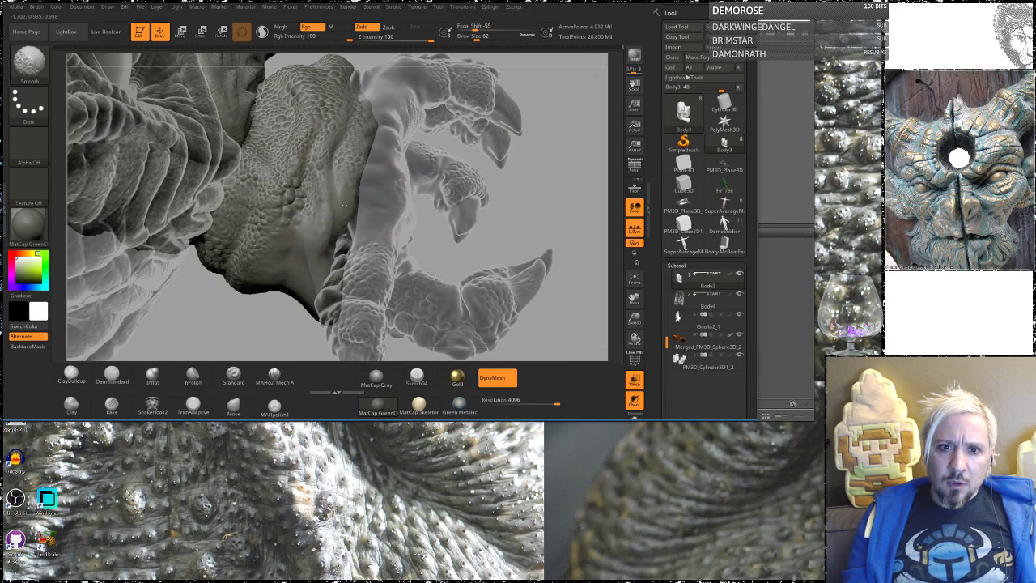
{"action": "mouse_move", "coordinate": [502, 174]}
{"action": "left_mouse_down"}
{"action": "mouse_move", "coordinate": [466, 154]}
{"action": "mouse_move", "coordinate": [473, 195]}
{"action": "mouse_move", "coordinate": [449, 206]}
{"action": "mouse_move", "coordinate": [335, 203]}
{"action": "left_mouse_up"}
{"action": "key", "text": "shift"}
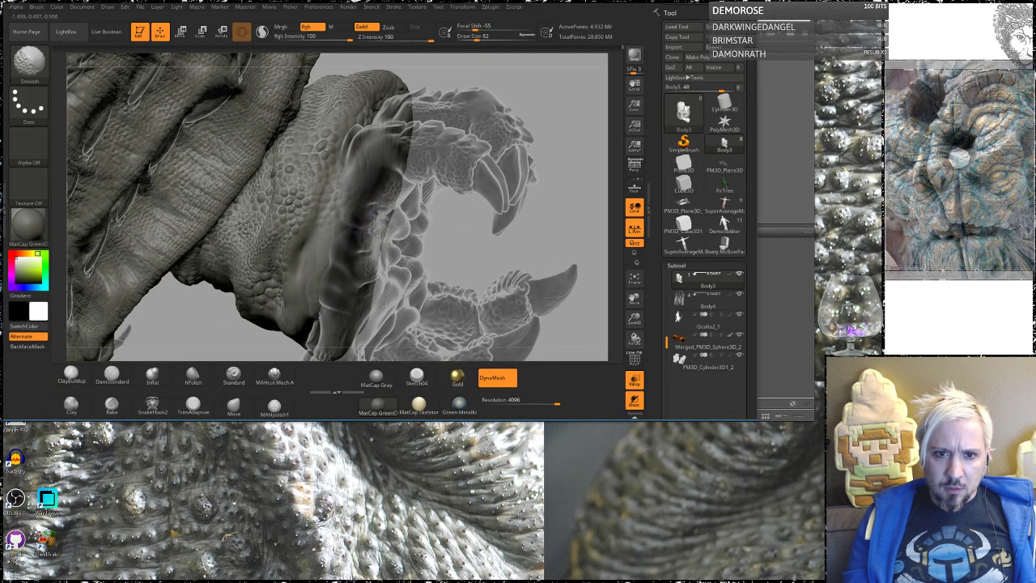
{"action": "left_click_drag", "start_coordinate": [466, 226], "coordinate": [344, 203]}
{"action": "left_click_drag", "start_coordinate": [380, 231], "coordinate": [437, 283]}
{"action": "left_click_drag", "start_coordinate": [490, 240], "coordinate": [476, 288]}
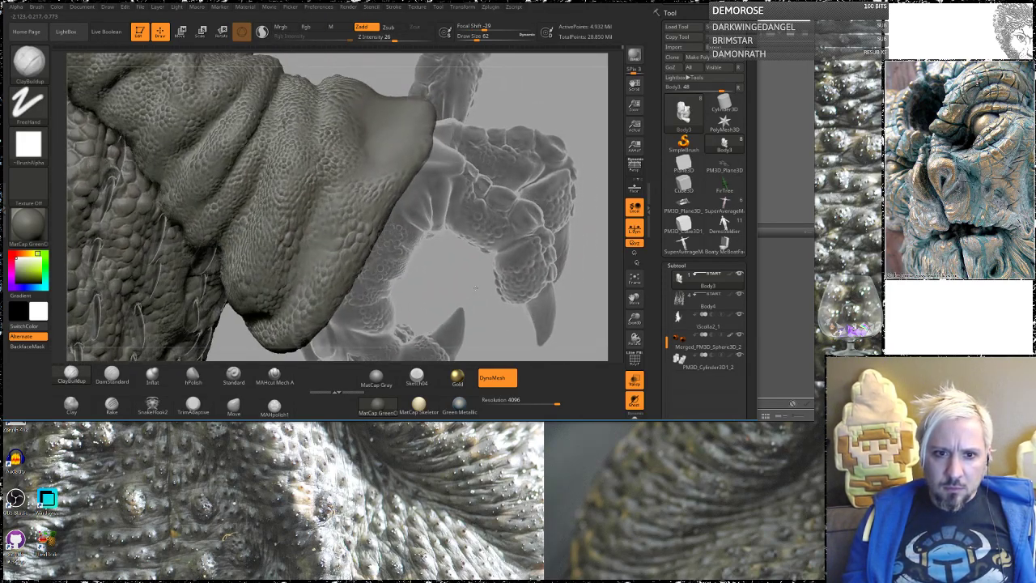
Extend the smoothed band along the cuff's outer and lower edge until it wraps around the hand opening.
{"action": "left_click_drag", "start_coordinate": [421, 245], "coordinate": [339, 206]}
{"action": "key", "text": "shift"}
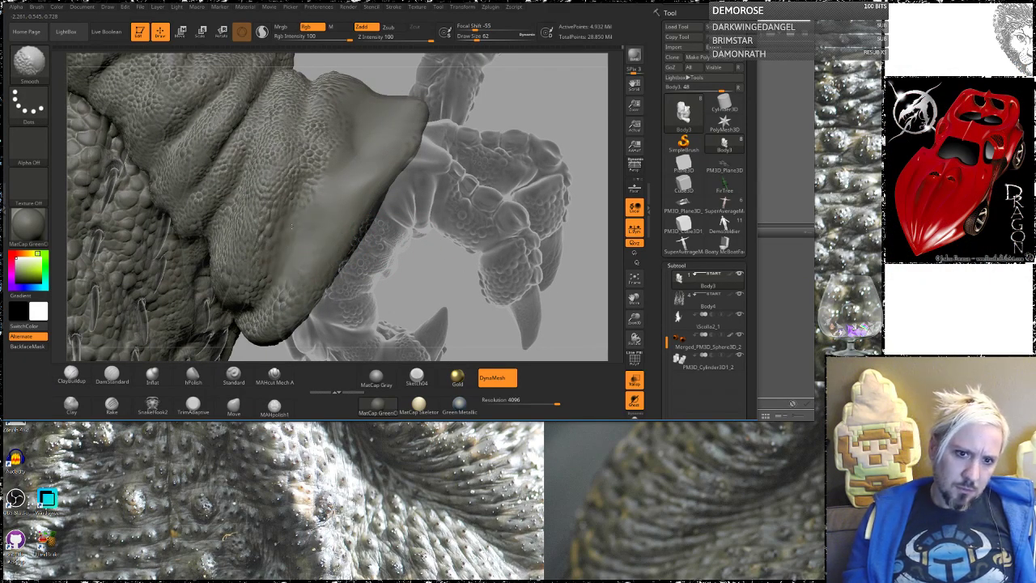
{"action": "mouse_move", "coordinate": [435, 254]}
{"action": "left_mouse_down"}
{"action": "mouse_move", "coordinate": [476, 160]}
{"action": "mouse_move", "coordinate": [522, 152]}
{"action": "left_mouse_up"}
{"action": "key", "text": "shift"}
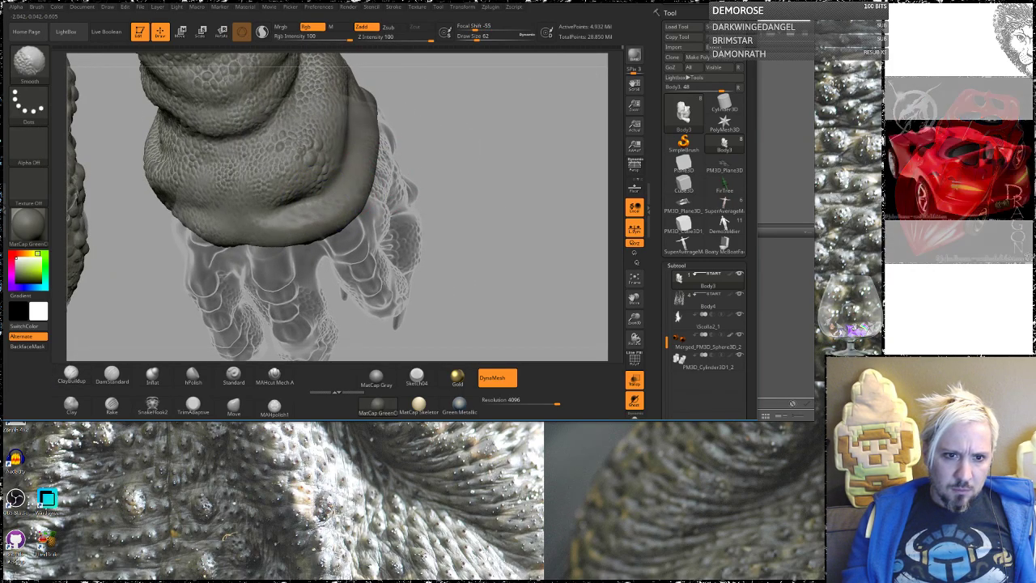
{"action": "mouse_move", "coordinate": [401, 198]}
{"action": "left_mouse_down"}
{"action": "mouse_move", "coordinate": [444, 138]}
{"action": "mouse_move", "coordinate": [463, 140]}
{"action": "left_mouse_up"}
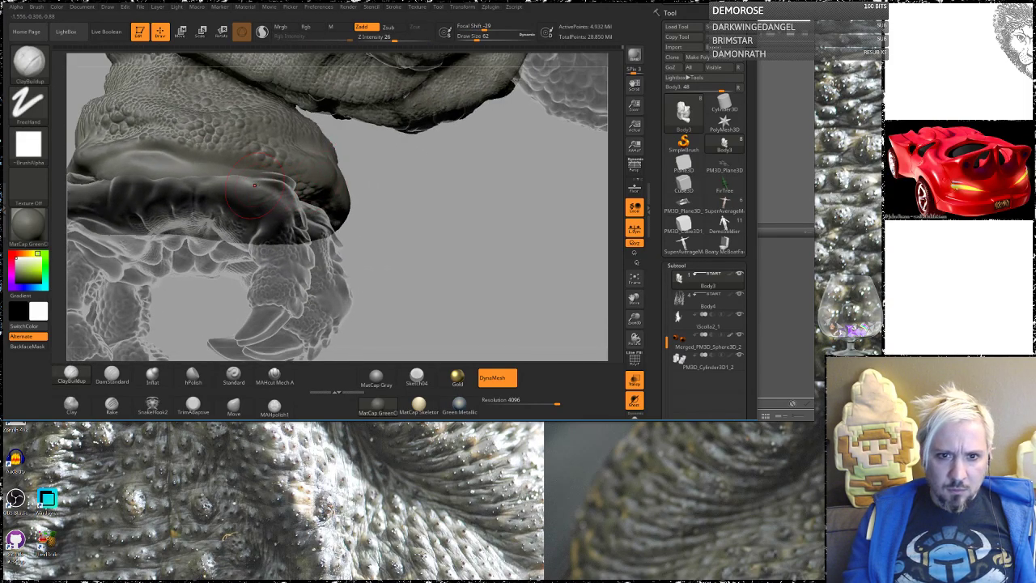
{"action": "key", "text": "shift"}
{"action": "mouse_move", "coordinate": [416, 248]}
{"action": "left_mouse_down"}
{"action": "mouse_move", "coordinate": [419, 166]}
{"action": "mouse_move", "coordinate": [410, 189]}
{"action": "mouse_move", "coordinate": [410, 200]}
{"action": "mouse_move", "coordinate": [421, 165]}
{"action": "mouse_move", "coordinate": [459, 144]}
{"action": "mouse_move", "coordinate": [512, 172]}
{"action": "left_mouse_up"}
{"action": "left_click_drag", "start_coordinate": [494, 220], "coordinate": [502, 331], "text": "alt"}
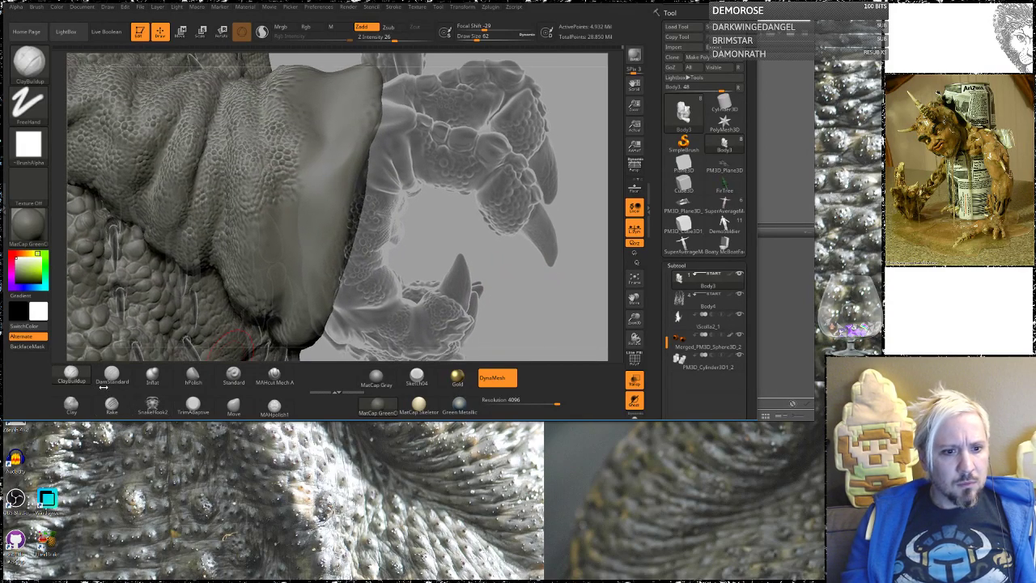
Load the ScollaBumps3 alpha on the Standard brush, try one stamp at the edge of the smoothed band and undo it.
{"action": "left_click", "coordinate": [233, 374]}
{"action": "left_click_drag", "start_coordinate": [464, 245], "coordinate": [55, 123]}
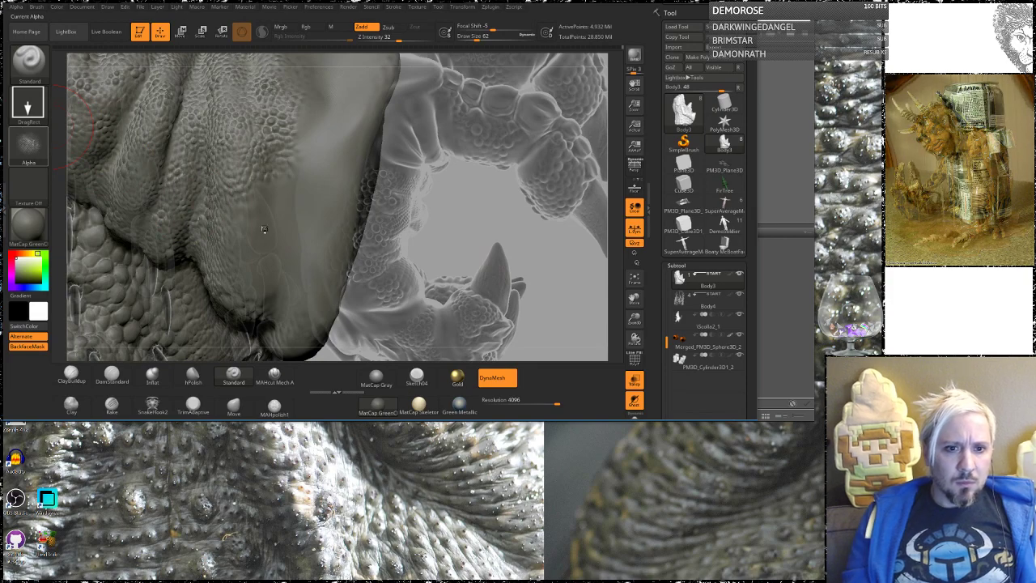
{"action": "left_click", "coordinate": [28, 144]}
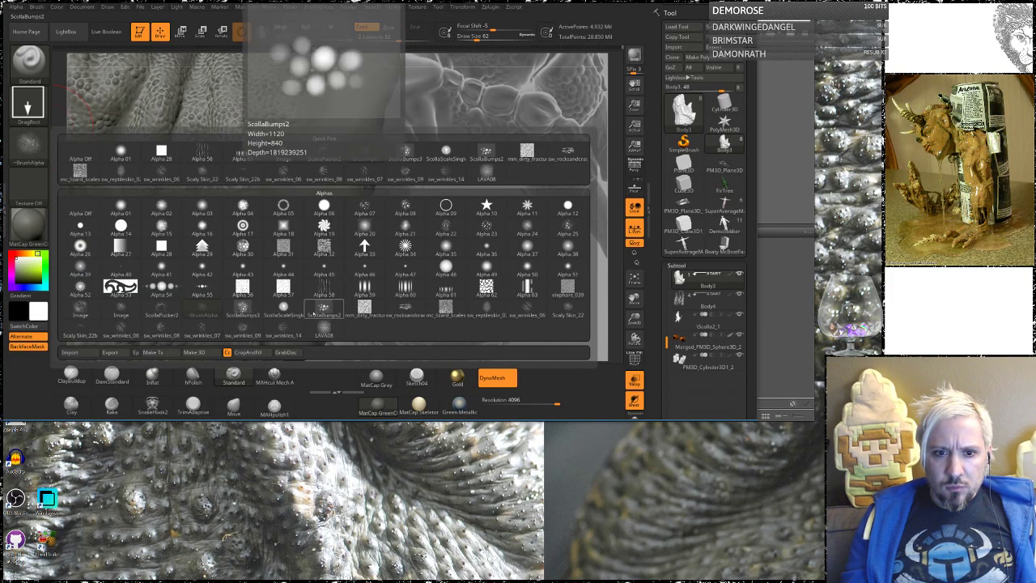
{"action": "left_click", "coordinate": [243, 306]}
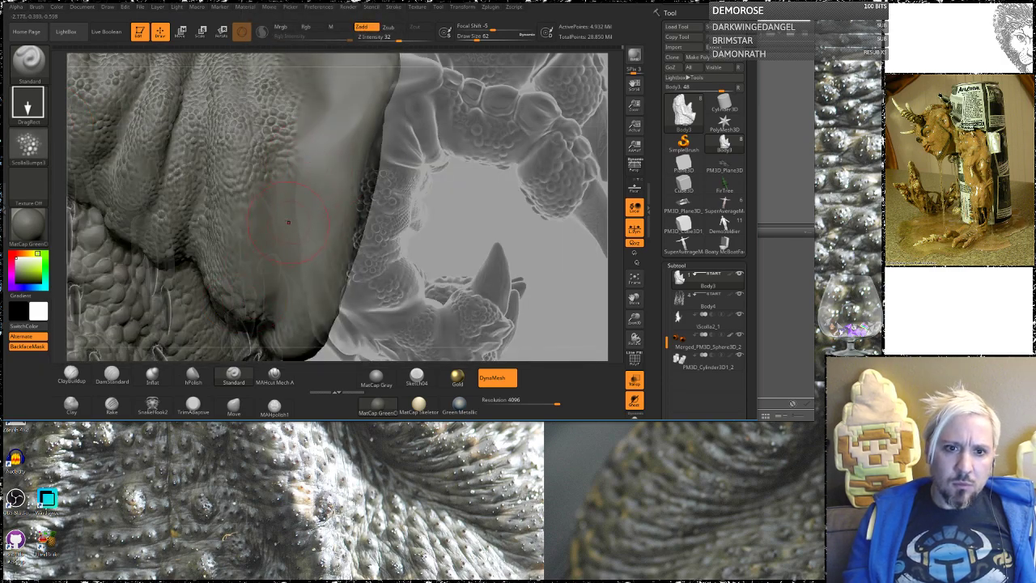
{"action": "left_click_drag", "start_coordinate": [306, 217], "coordinate": [237, 148]}
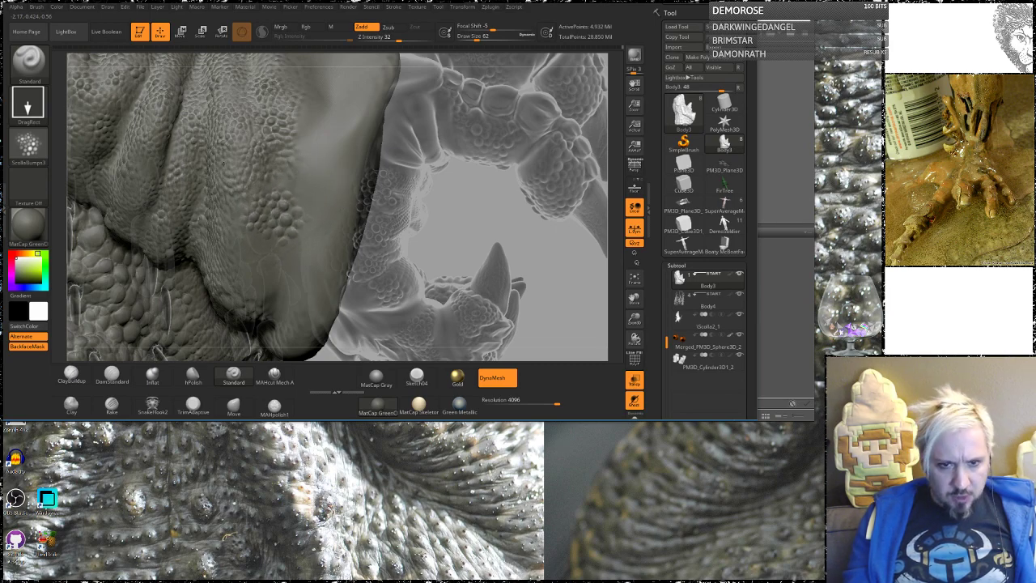
{"action": "key", "text": "ctrl+z"}
{"action": "left_click_drag", "start_coordinate": [454, 224], "coordinate": [518, 247]}
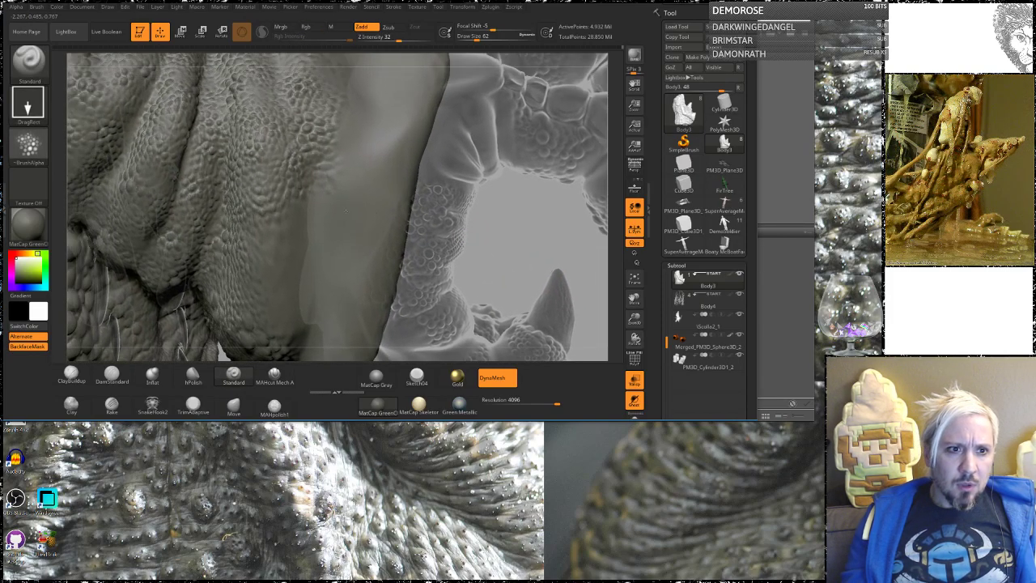
Set the Z Intensity to 26, try larger ScollaBumps3 stamps on the smoothed band and undo them.
{"action": "left_click_drag", "start_coordinate": [392, 37], "coordinate": [384, 38]}
{"action": "left_click_drag", "start_coordinate": [332, 232], "coordinate": [348, 251]}
{"action": "left_click_drag", "start_coordinate": [320, 312], "coordinate": [309, 347]}
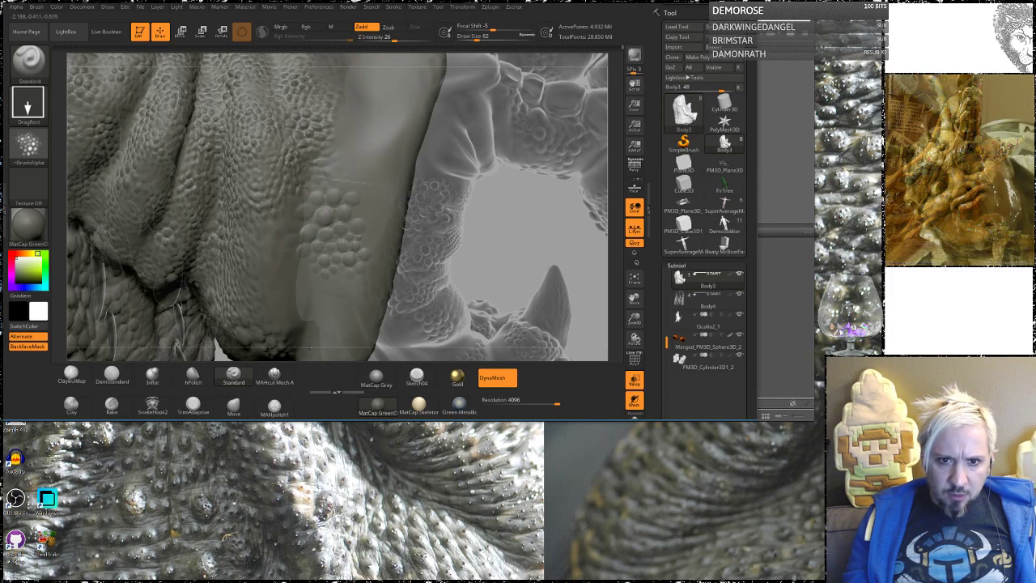
{"action": "key", "text": "ctrl+z"}
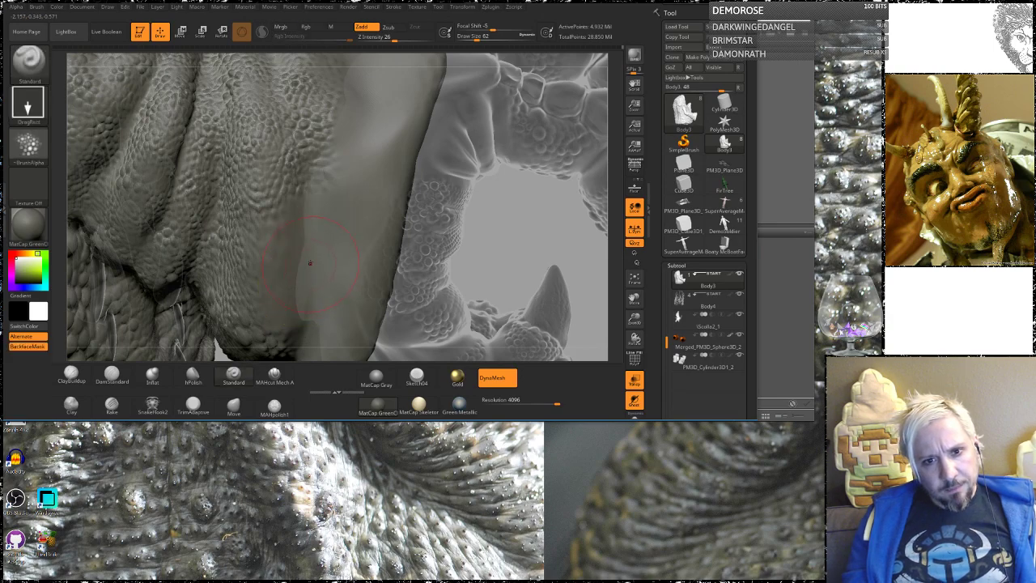
Load the ScollaBumps2 alpha on the Standard brush, try one stamp on the smoothed cuff band and undo it.
{"action": "left_click", "coordinate": [30, 147]}
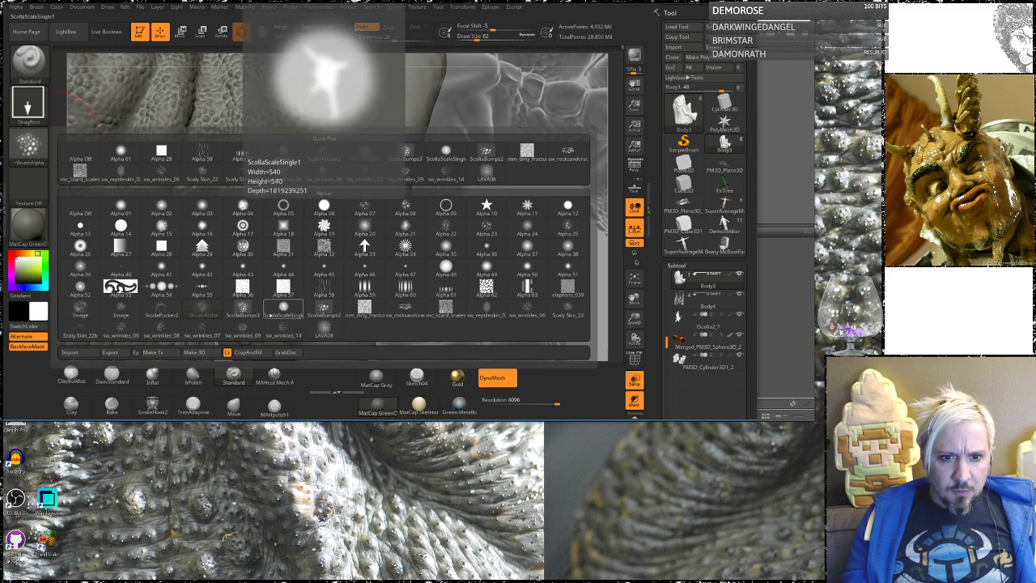
{"action": "left_click", "coordinate": [324, 309]}
{"action": "left_click_drag", "start_coordinate": [319, 217], "coordinate": [334, 265]}
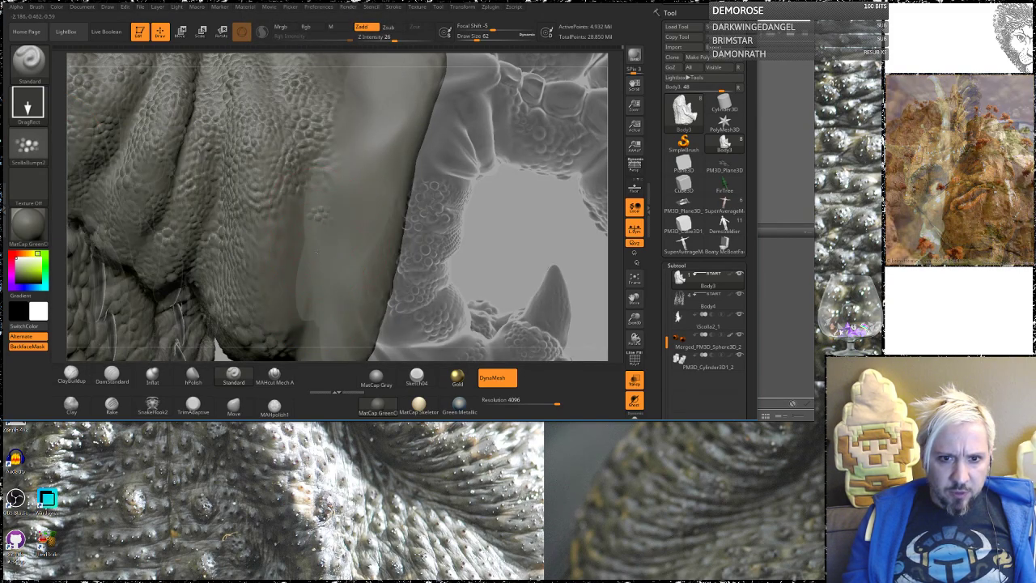
{"action": "key", "text": "ctrl+z"}
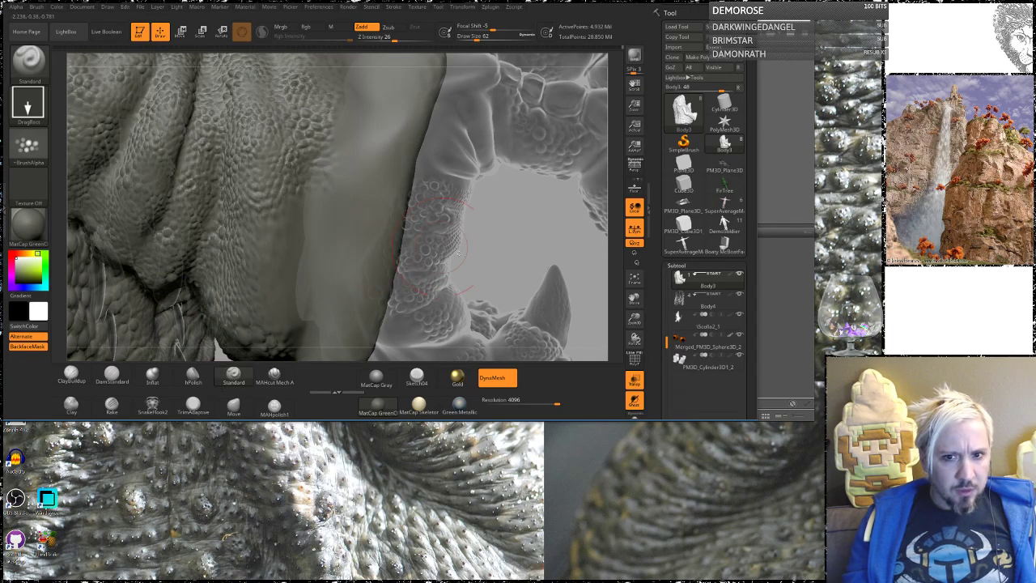
{"action": "mouse_move", "coordinate": [480, 269]}
{"action": "left_mouse_down"}
{"action": "mouse_move", "coordinate": [422, 268]}
{"action": "mouse_move", "coordinate": [460, 267]}
{"action": "left_mouse_up"}
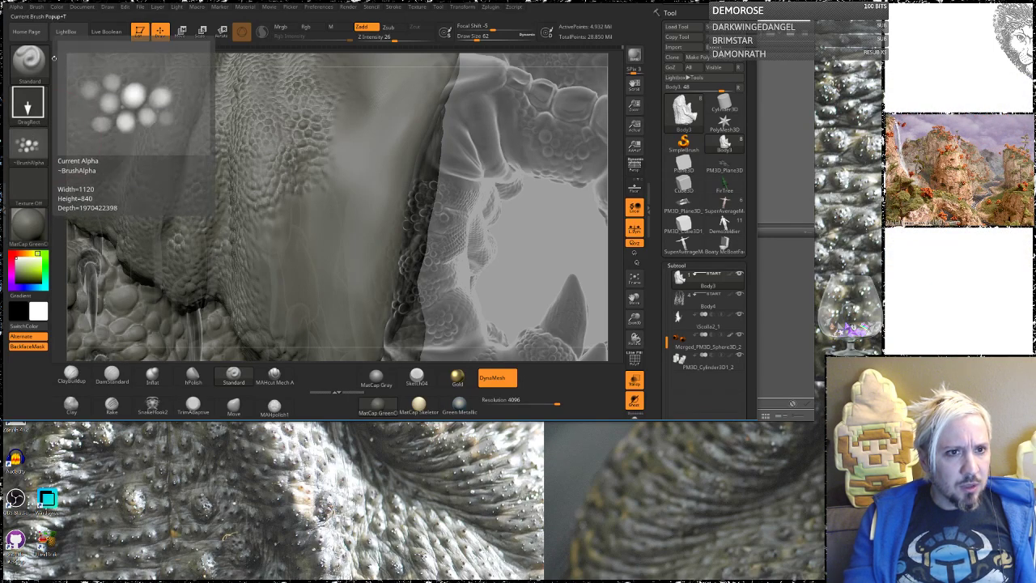
Set the brush's depth Imbed to 19, try a stamp on the lower part of the smoothed band and undo it.
{"action": "left_click", "coordinate": [37, 7]}
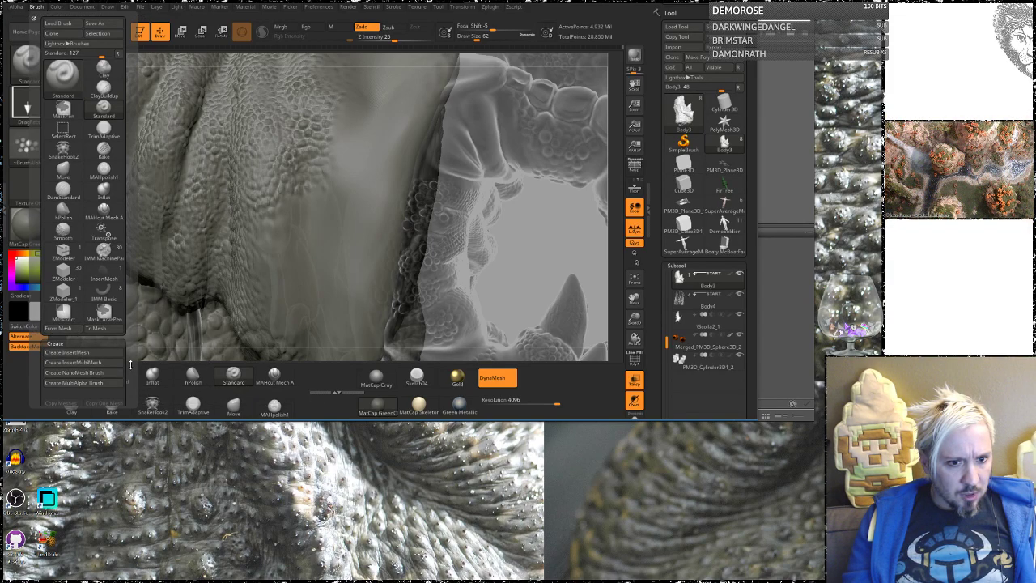
{"action": "scroll", "coordinate": [130, 340], "scroll_direction": "down", "scroll_amount": 5}
{"action": "scroll", "coordinate": [114, 283], "scroll_direction": "down", "scroll_amount": 1}
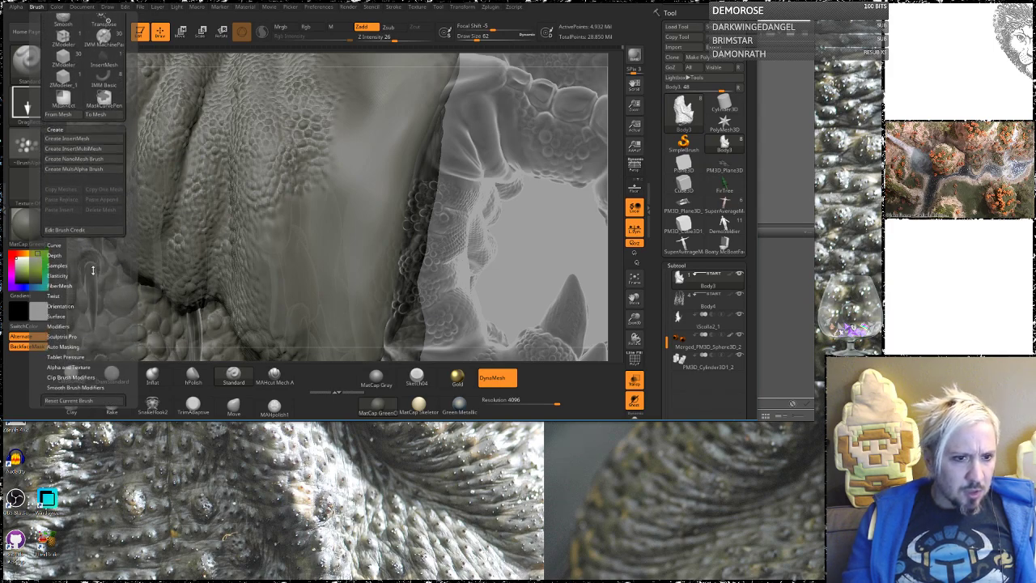
{"action": "left_click", "coordinate": [54, 254]}
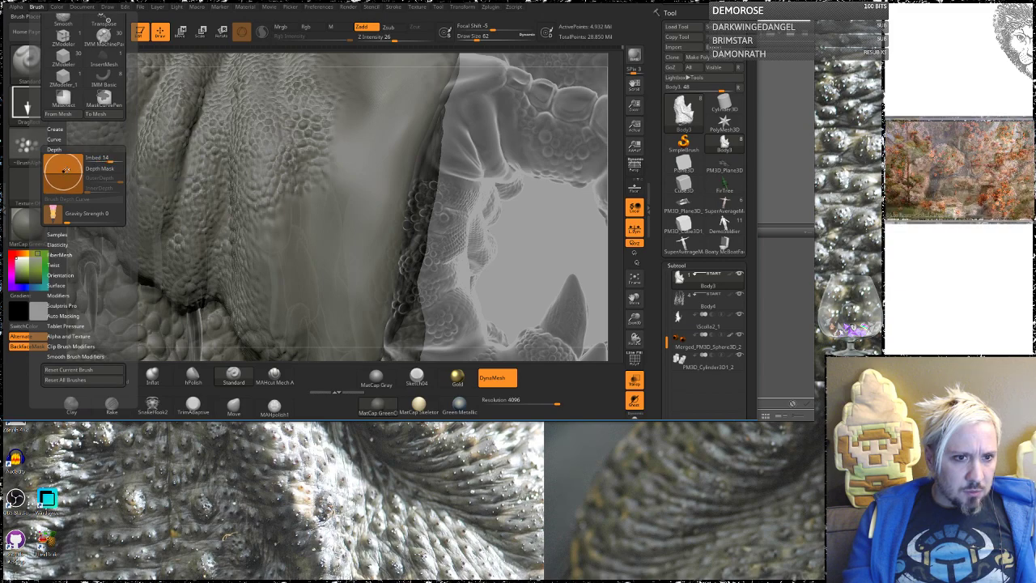
{"action": "left_click_drag", "start_coordinate": [354, 318], "coordinate": [354, 336]}
{"action": "key", "text": "ctrl+z"}
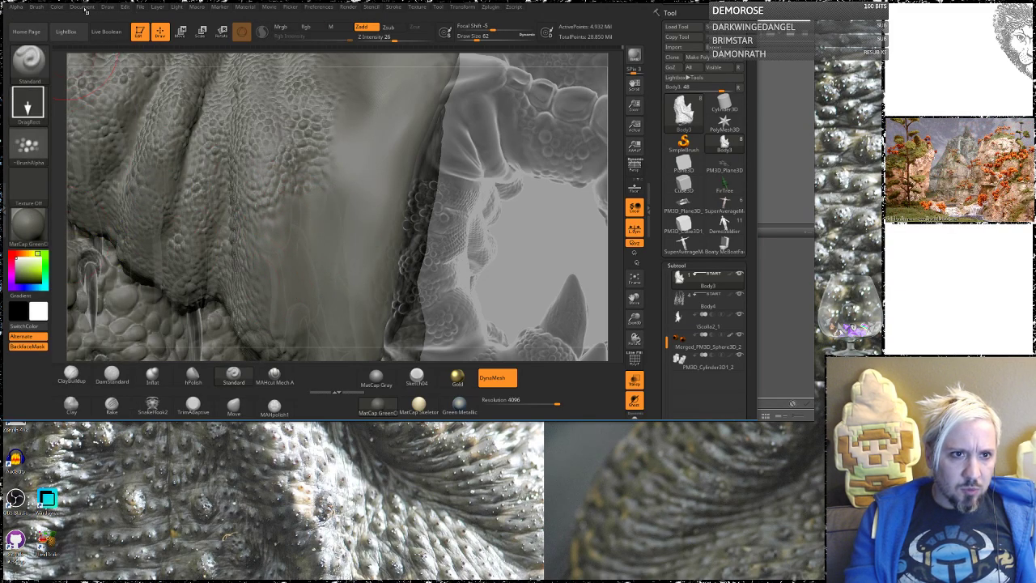
Dock the Brush palette beside the canvas, try and undo a stamp with Imbed 60, and return Imbed to 0.
{"action": "left_click", "coordinate": [38, 7]}
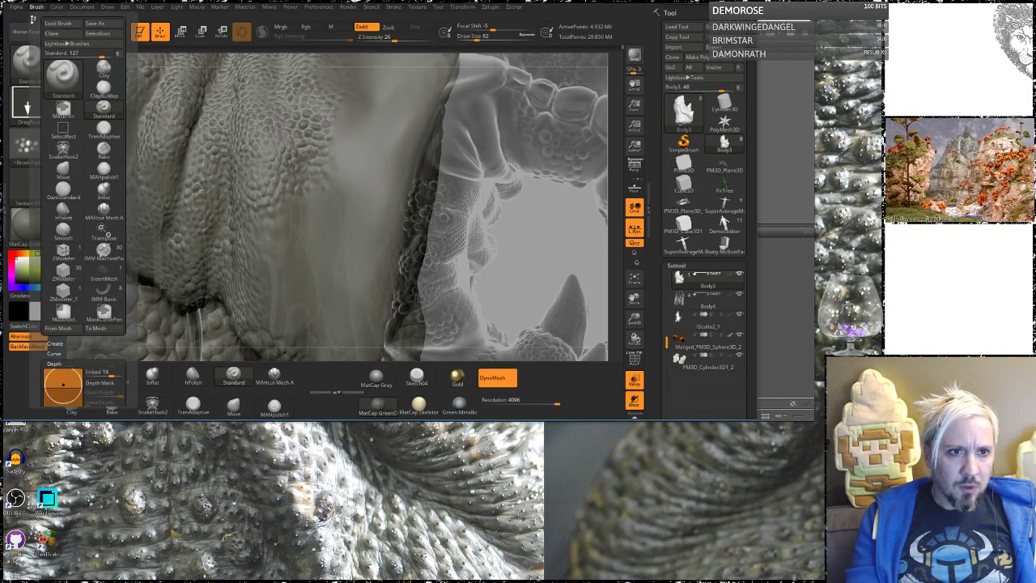
{"action": "left_click", "coordinate": [32, 16]}
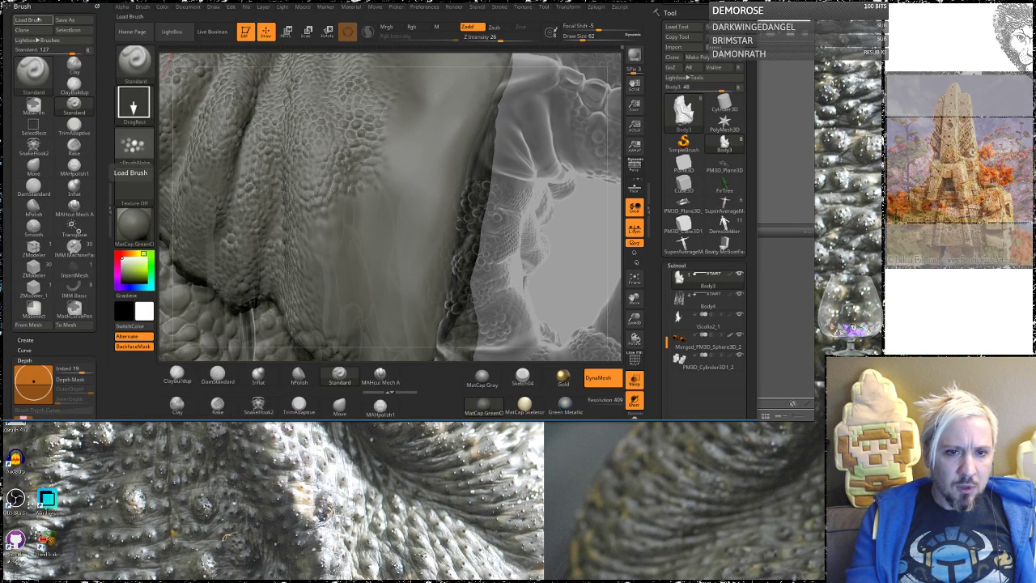
{"action": "mouse_move", "coordinate": [79, 341]}
{"action": "left_mouse_down"}
{"action": "mouse_move", "coordinate": [86, 293]}
{"action": "mouse_move", "coordinate": [34, 272]}
{"action": "left_mouse_up"}
{"action": "left_click_drag", "start_coordinate": [396, 241], "coordinate": [410, 273]}
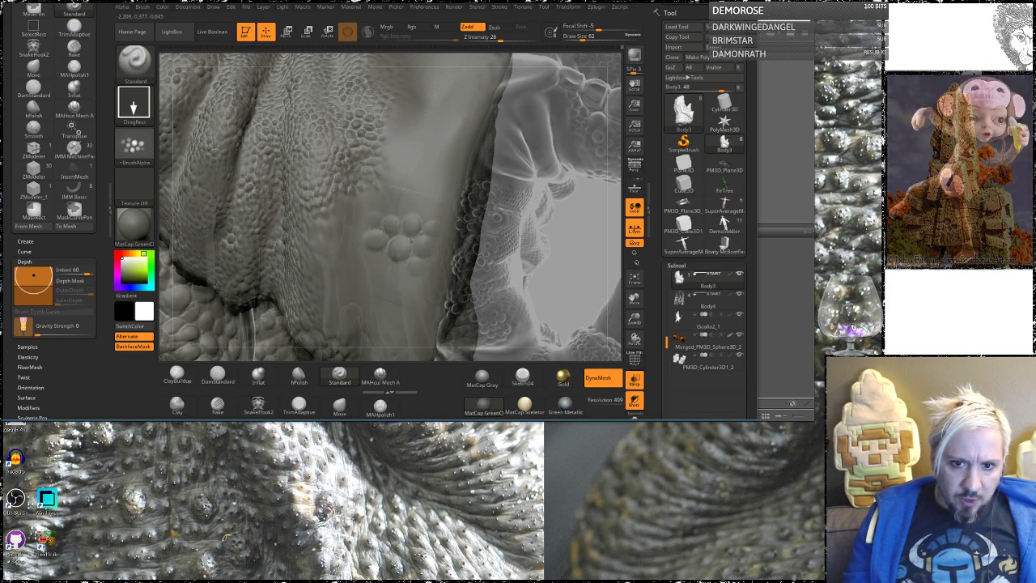
{"action": "key", "text": "ctrl+z"}
{"action": "left_click_drag", "start_coordinate": [33, 276], "coordinate": [36, 294]}
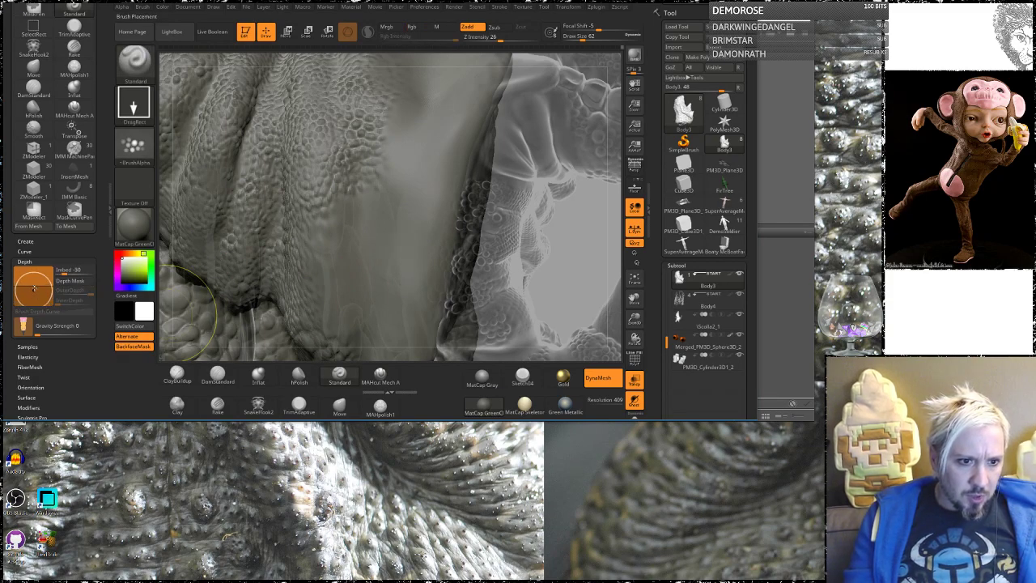
{"action": "left_click_drag", "start_coordinate": [33, 285], "coordinate": [33, 285]}
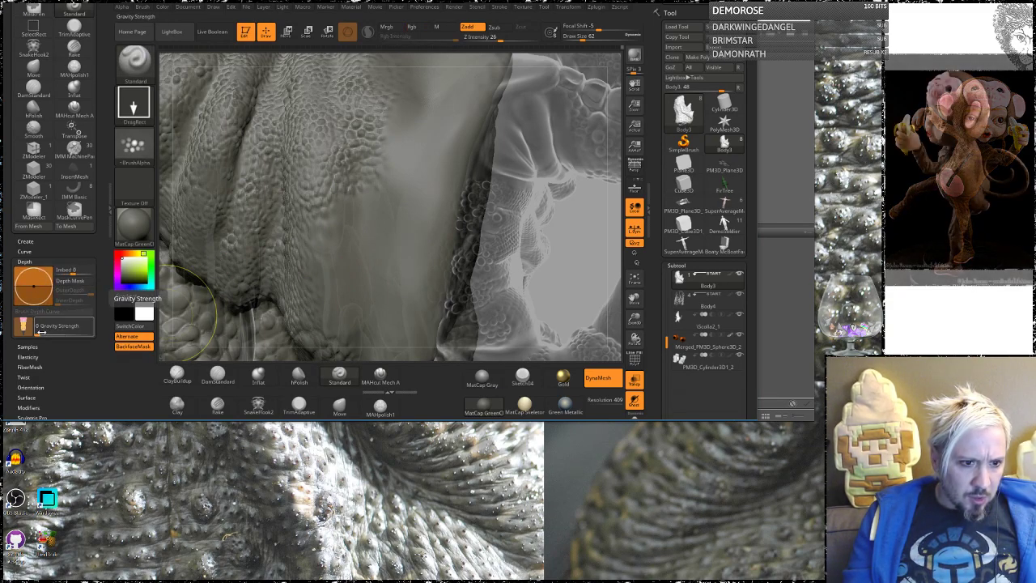
Try a stamp with the brush's Gravity Strength at 22, undo it and reset Gravity Strength to 0.
{"action": "left_click", "coordinate": [62, 332]}
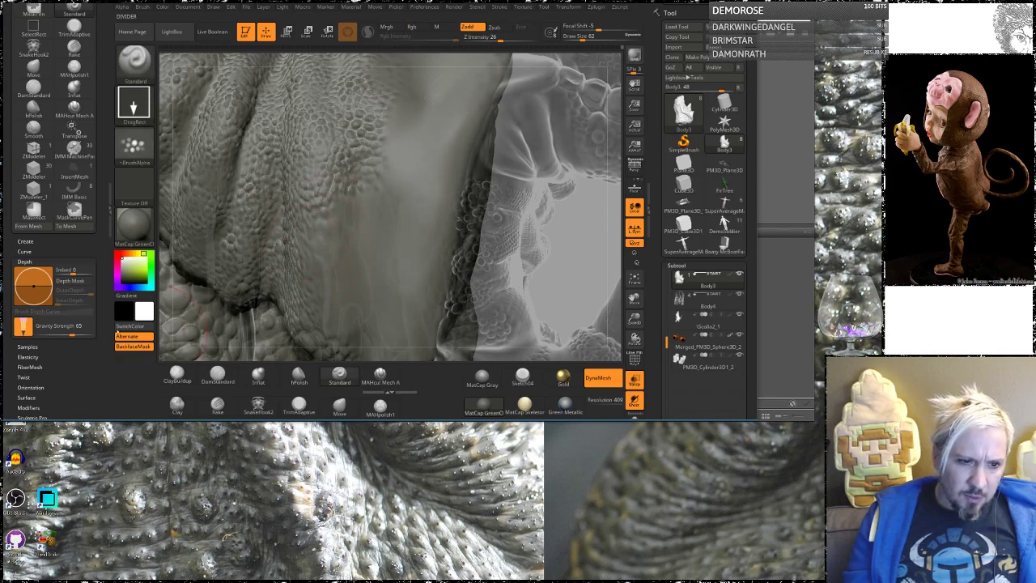
{"action": "left_click", "coordinate": [49, 332]}
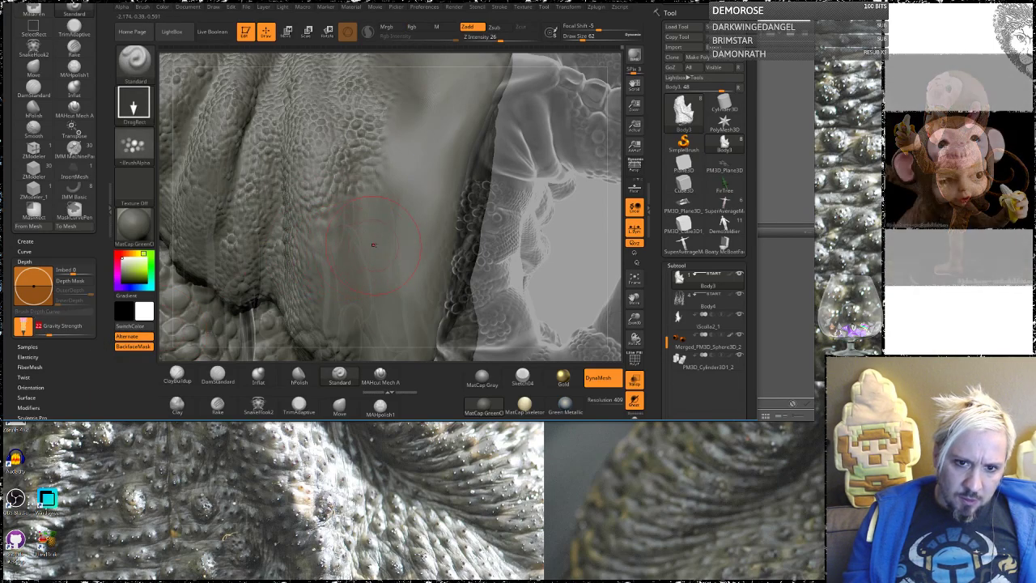
{"action": "left_click_drag", "start_coordinate": [377, 243], "coordinate": [313, 294]}
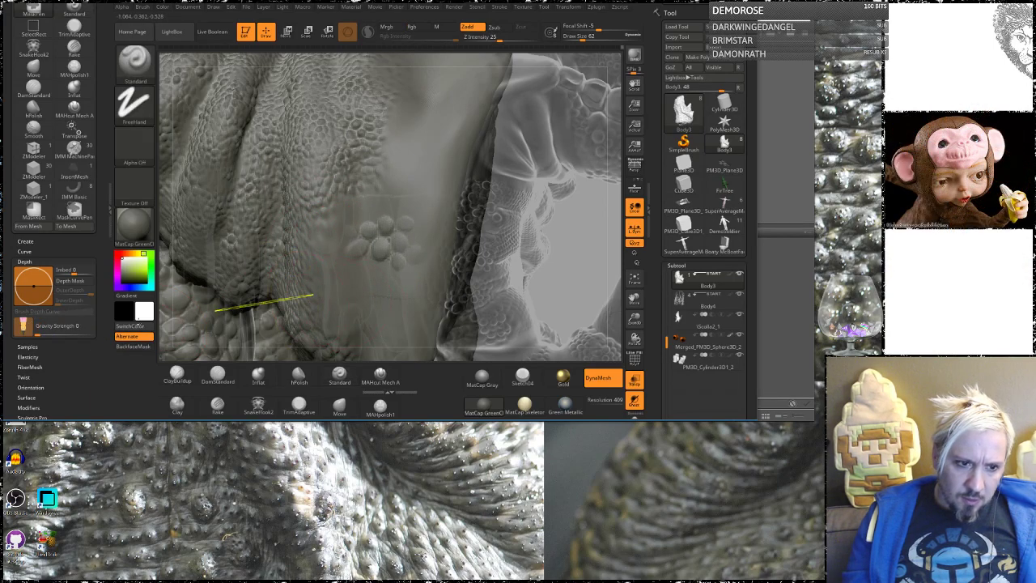
{"action": "key", "text": "ctrl+z"}
{"action": "left_click_drag", "start_coordinate": [47, 333], "coordinate": [33, 333]}
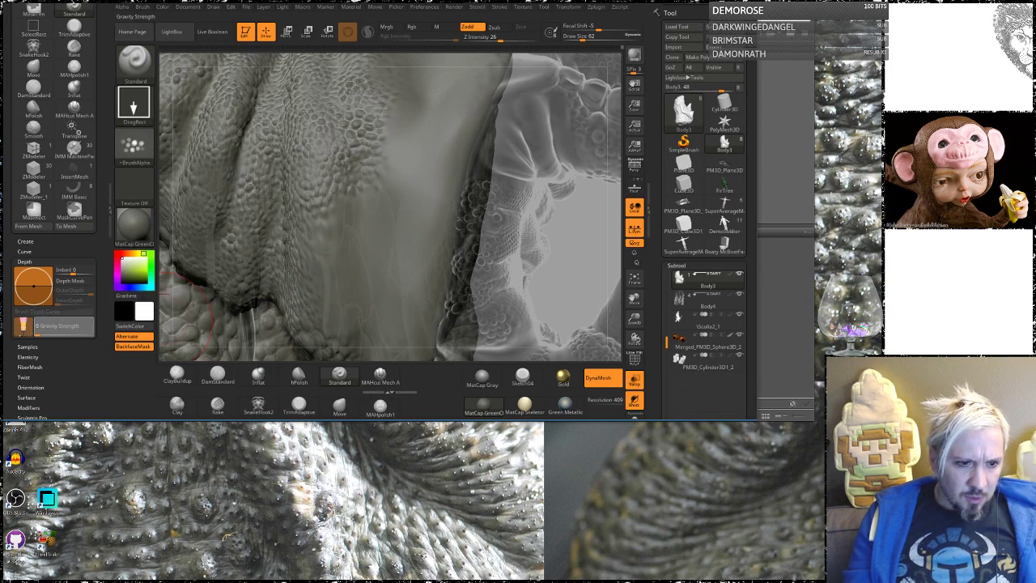
{"action": "key", "text": "ctrl+z"}
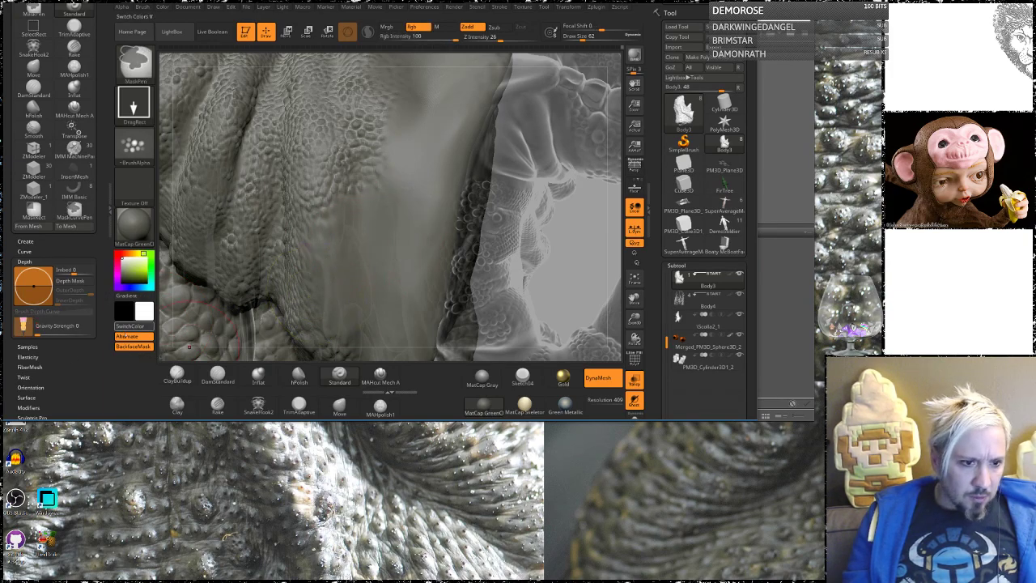
Try a stamp with the Brush Modifier at 43 on the smoothed band and reset the modifier to 0.
{"action": "mouse_move", "coordinate": [80, 365]}
{"action": "left_mouse_down"}
{"action": "mouse_move", "coordinate": [80, 319]}
{"action": "mouse_move", "coordinate": [37, 285]}
{"action": "left_mouse_up"}
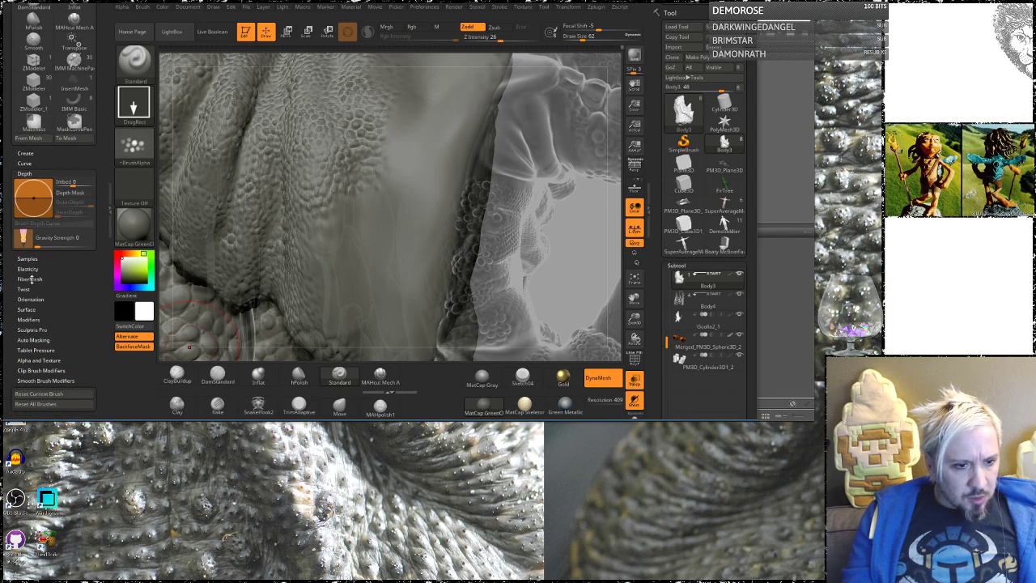
{"action": "left_click", "coordinate": [30, 320]}
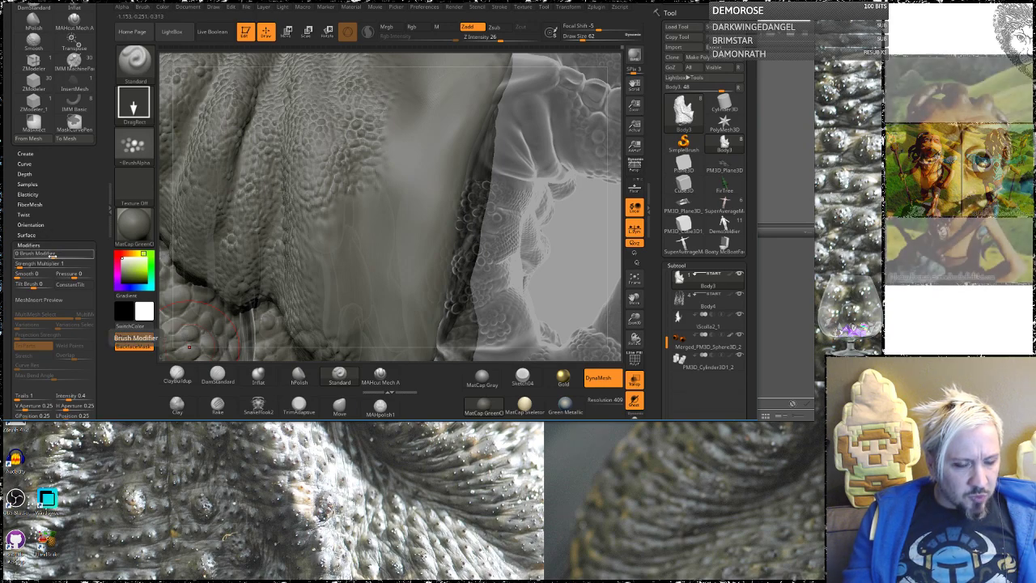
{"action": "mouse_move", "coordinate": [52, 254]}
{"action": "left_mouse_down"}
{"action": "mouse_move", "coordinate": [78, 258]}
{"action": "mouse_move", "coordinate": [68, 256]}
{"action": "left_mouse_up"}
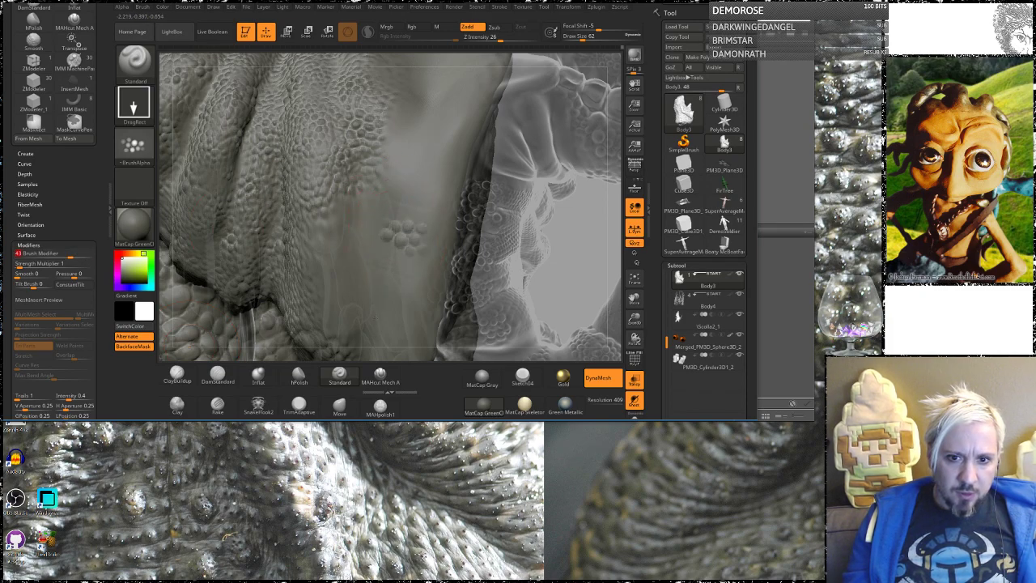
{"action": "mouse_move", "coordinate": [55, 254]}
{"action": "left_mouse_down"}
{"action": "mouse_move", "coordinate": [69, 257]}
{"action": "mouse_move", "coordinate": [54, 258]}
{"action": "left_mouse_up"}
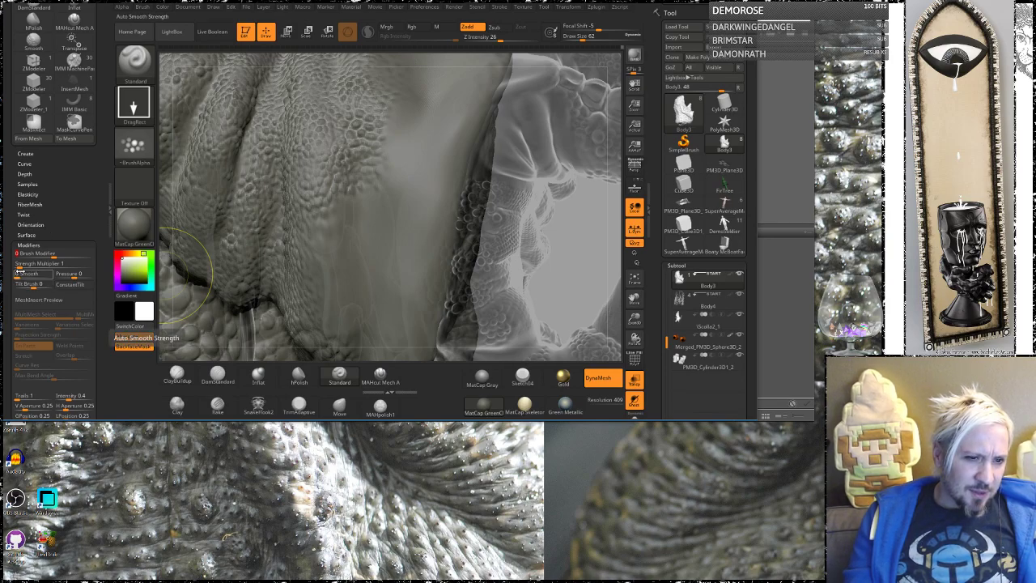
Try stamps on the smoothed band with the Strength Multiplier at 7.33465 and at 1.01534, undoing each.
{"action": "left_click_drag", "start_coordinate": [20, 265], "coordinate": [38, 266]}
{"action": "left_click_drag", "start_coordinate": [409, 236], "coordinate": [399, 283]}
{"action": "key", "text": "ctrl+z"}
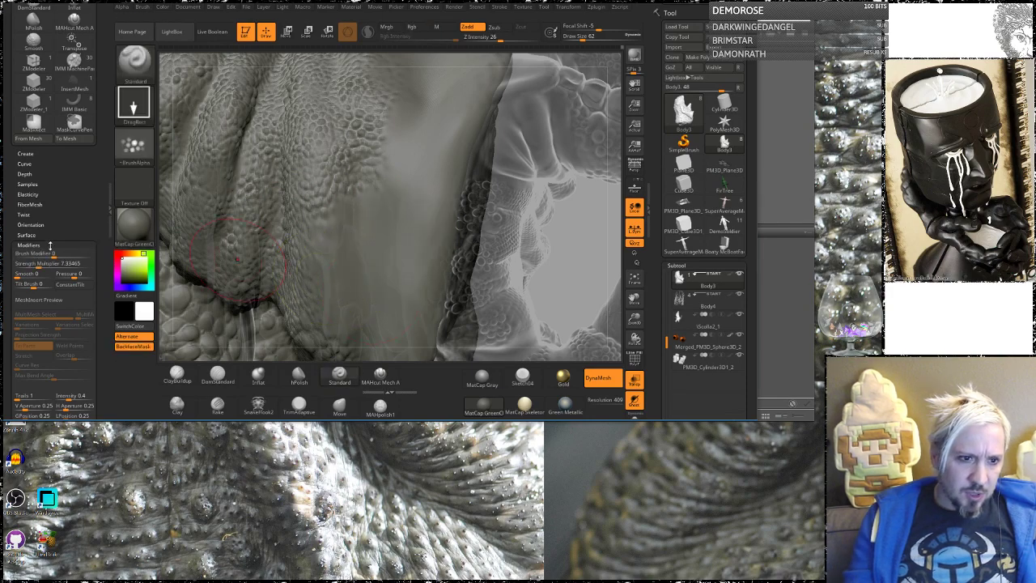
{"action": "left_click", "coordinate": [36, 265]}
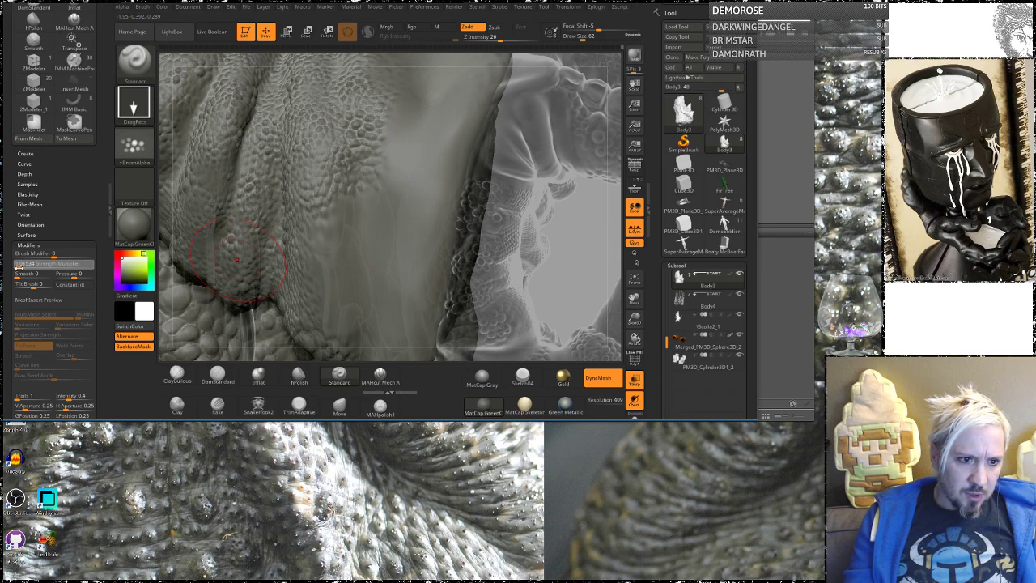
{"action": "left_click", "coordinate": [20, 266]}
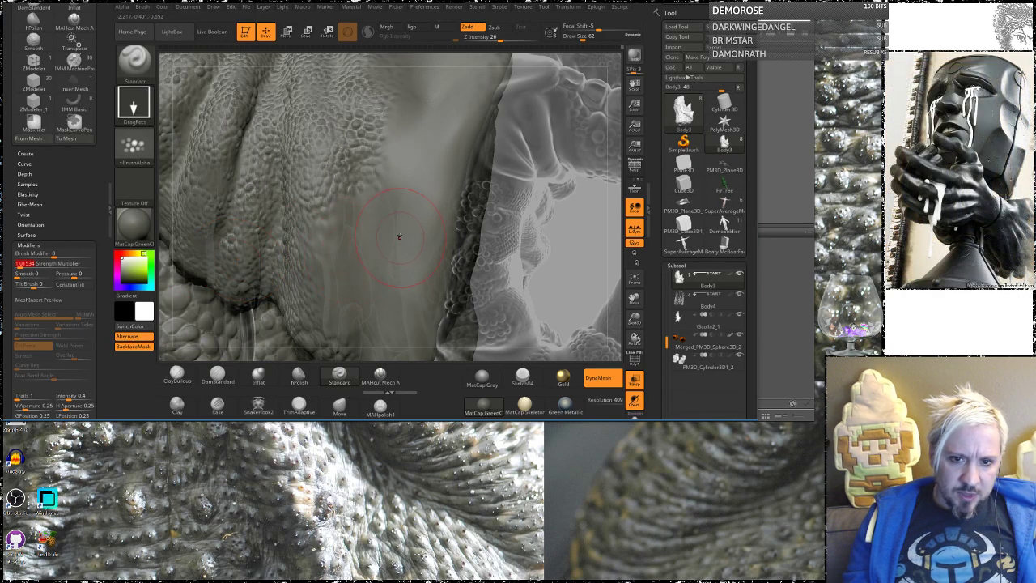
{"action": "key", "text": "ctrl+z"}
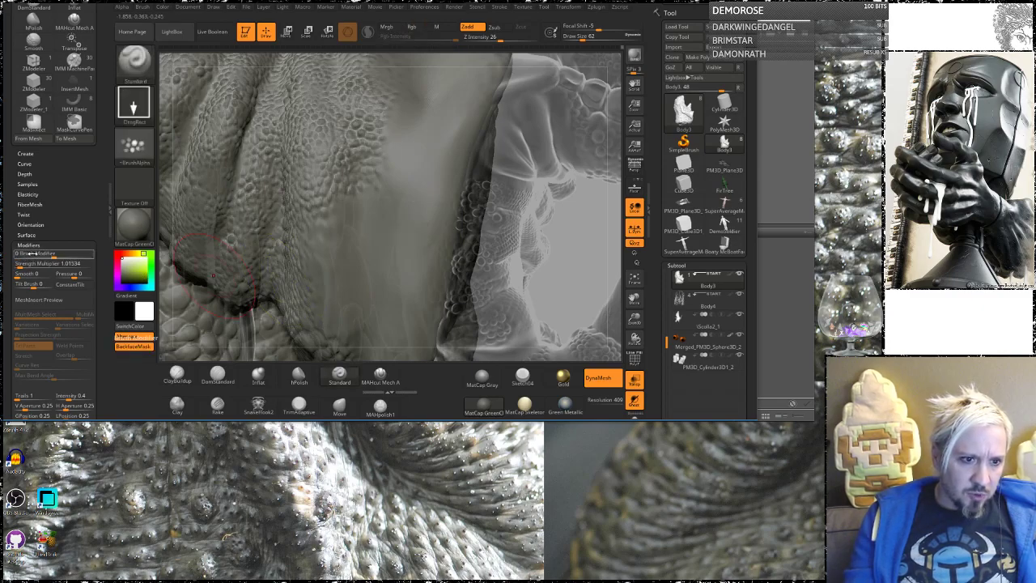
Try and undo a stamp with the Strength Multiplier at 0.7, and lower the multiplier to 0.5.
{"action": "left_click", "coordinate": [33, 266]}
{"action": "left_click_drag", "start_coordinate": [33, 266], "coordinate": [32, 266]}
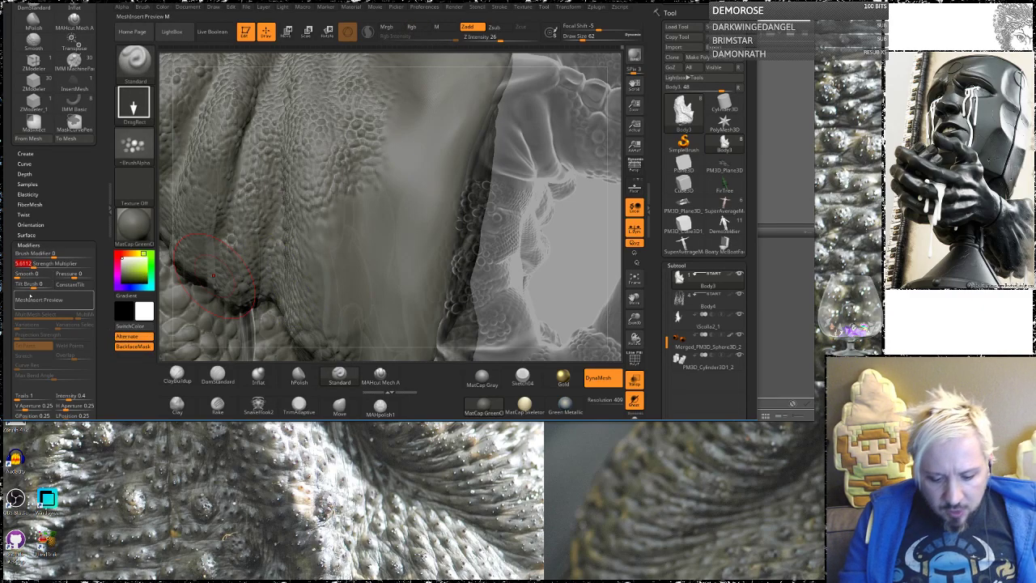
{"action": "type", "text": "0.7"}
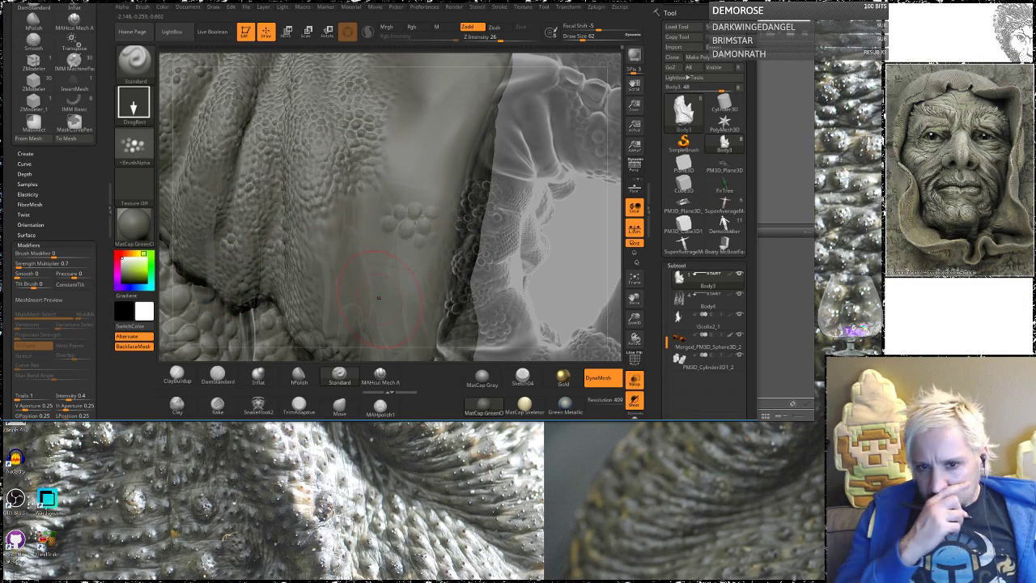
{"action": "key", "text": "ctrl+z"}
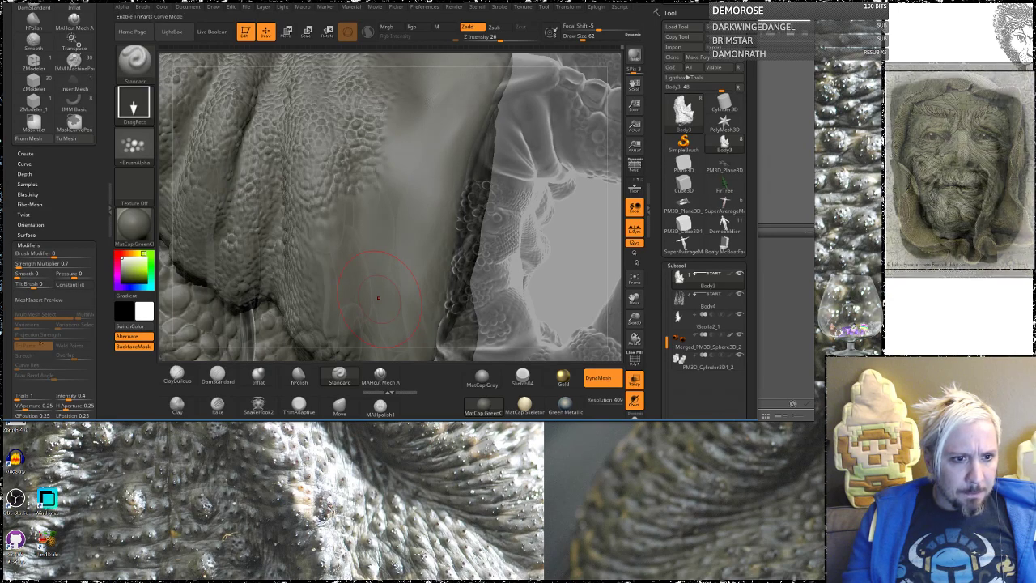
{"action": "left_click", "coordinate": [66, 263]}
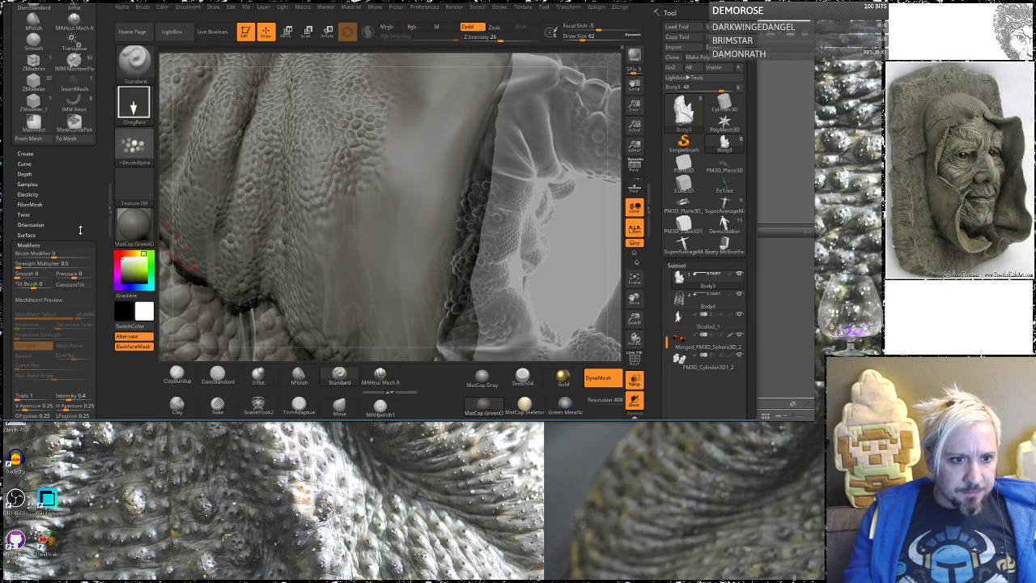
Test stamps with the trails Intensity raised to about 0.72 and 0.89, undo them and set Intensity to 0.45769.
{"action": "left_click_drag", "start_coordinate": [102, 315], "coordinate": [100, 268]}
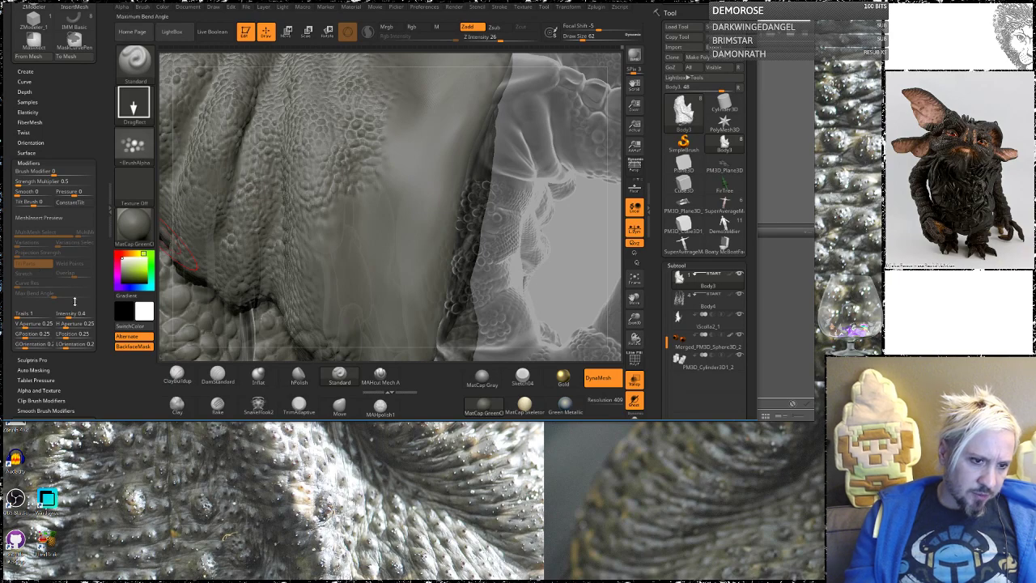
{"action": "left_click_drag", "start_coordinate": [68, 314], "coordinate": [79, 313]}
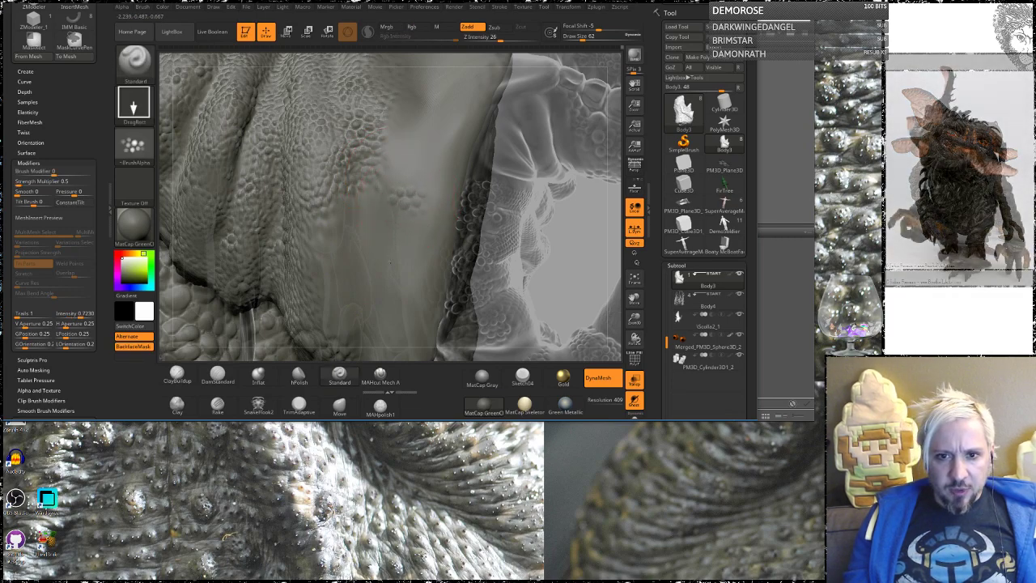
{"action": "key", "text": "ctrl+z"}
{"action": "left_click_drag", "start_coordinate": [69, 314], "coordinate": [87, 314]}
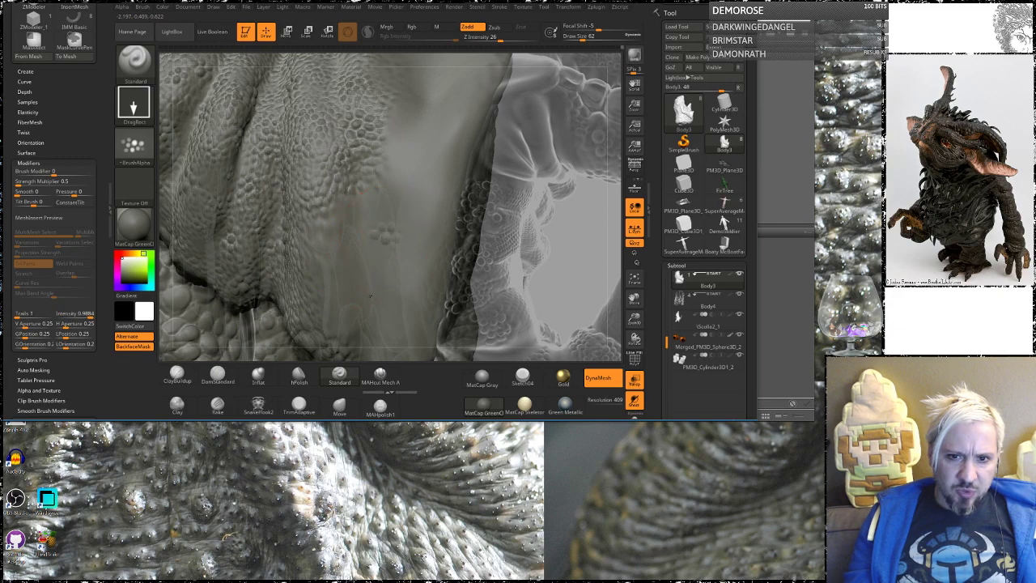
{"action": "left_click", "coordinate": [75, 314]}
{"action": "left_click_drag", "start_coordinate": [73, 320], "coordinate": [71, 319]}
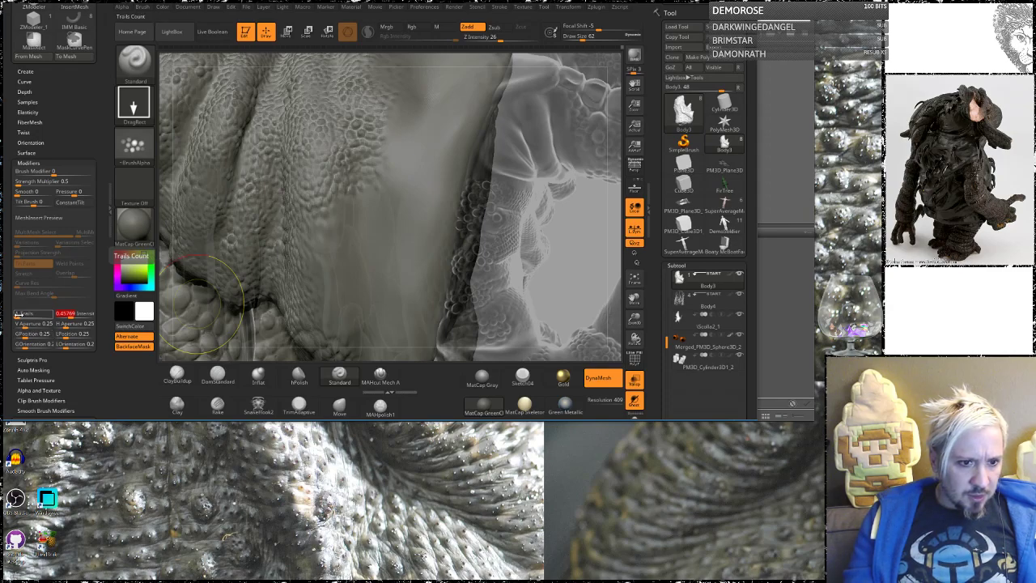
Set the brush modifier's H Aperture to 0.53846 for another stamp on the smoothed band.
{"action": "left_click", "coordinate": [69, 323]}
{"action": "left_click_drag", "start_coordinate": [68, 326], "coordinate": [74, 326]}
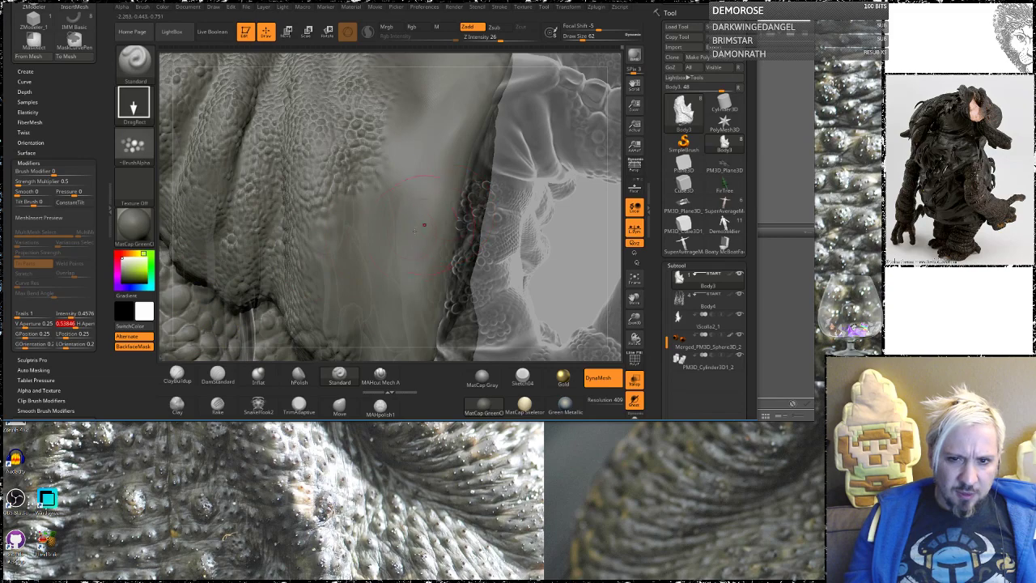
Try stamps on the smoothed band with the trails H Aperture unchanged, raised and at 0, undoing each stamp.
{"action": "left_click_drag", "start_coordinate": [420, 214], "coordinate": [431, 227]}
{"action": "key", "text": "ctrl+z"}
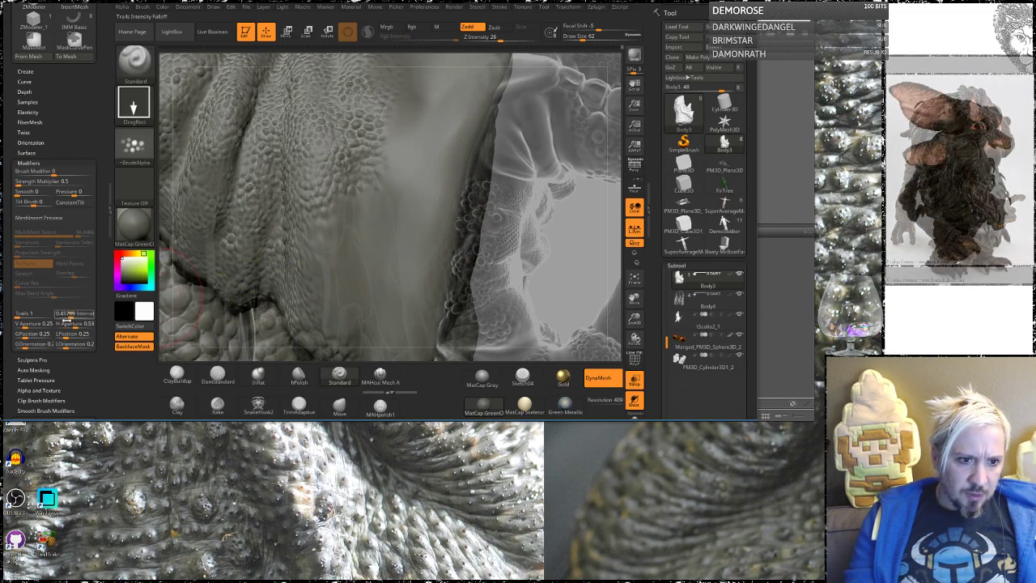
{"action": "left_click_drag", "start_coordinate": [75, 326], "coordinate": [87, 326]}
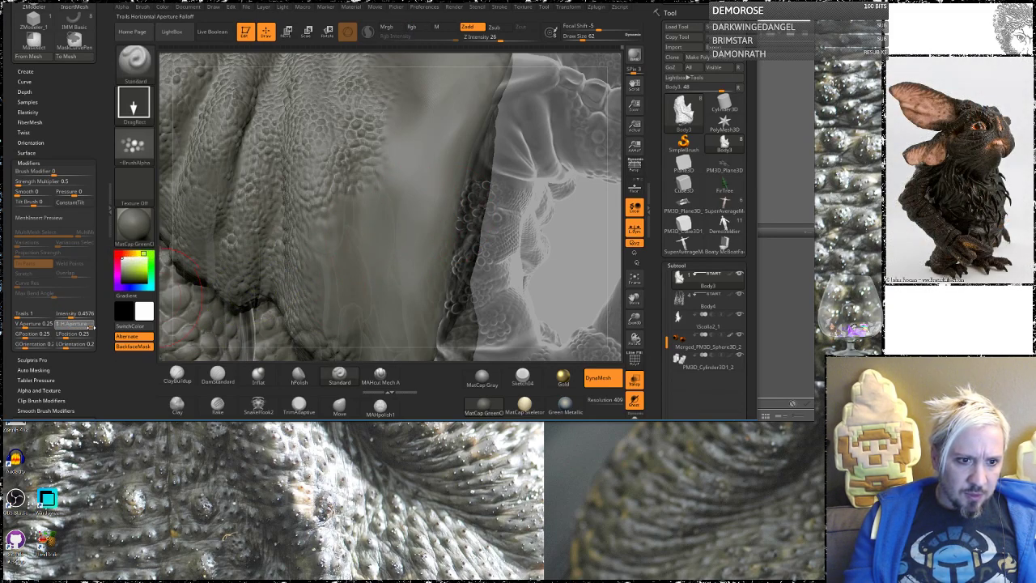
{"action": "left_click_drag", "start_coordinate": [423, 171], "coordinate": [438, 187]}
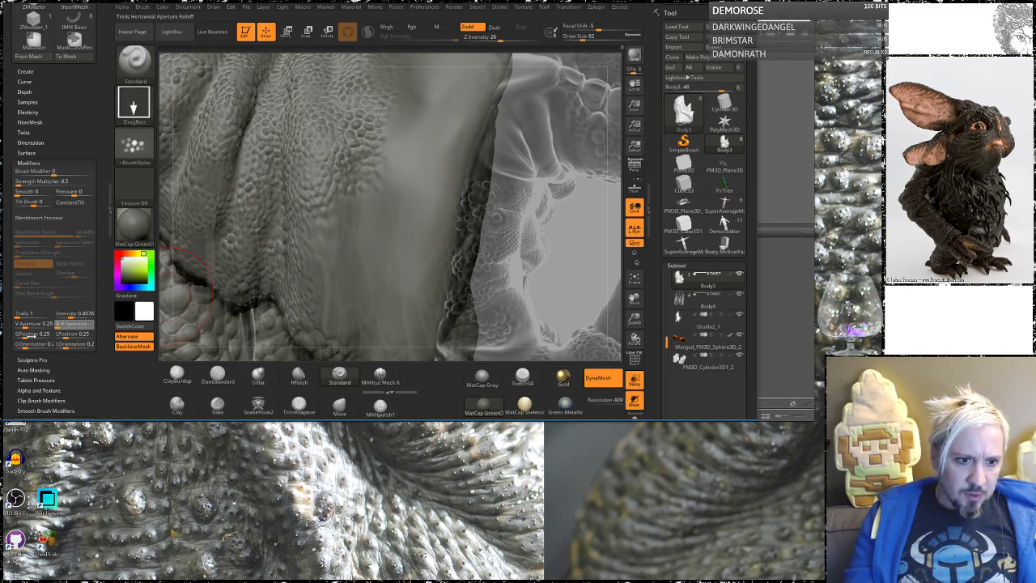
{"action": "left_click_drag", "start_coordinate": [73, 328], "coordinate": [55, 328]}
{"action": "left_click_drag", "start_coordinate": [392, 220], "coordinate": [386, 226]}
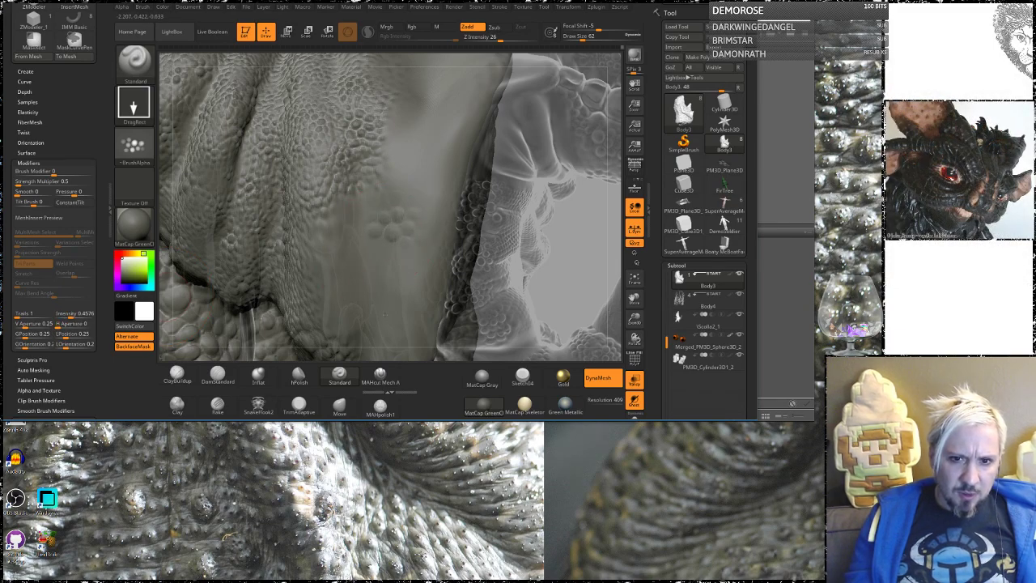
Set the trails H Aperture to 0.52564, L Position to about 0.74 and L Orientation to 0.75641, testing on the smoothed band.
{"action": "left_click_drag", "start_coordinate": [58, 327], "coordinate": [62, 327]}
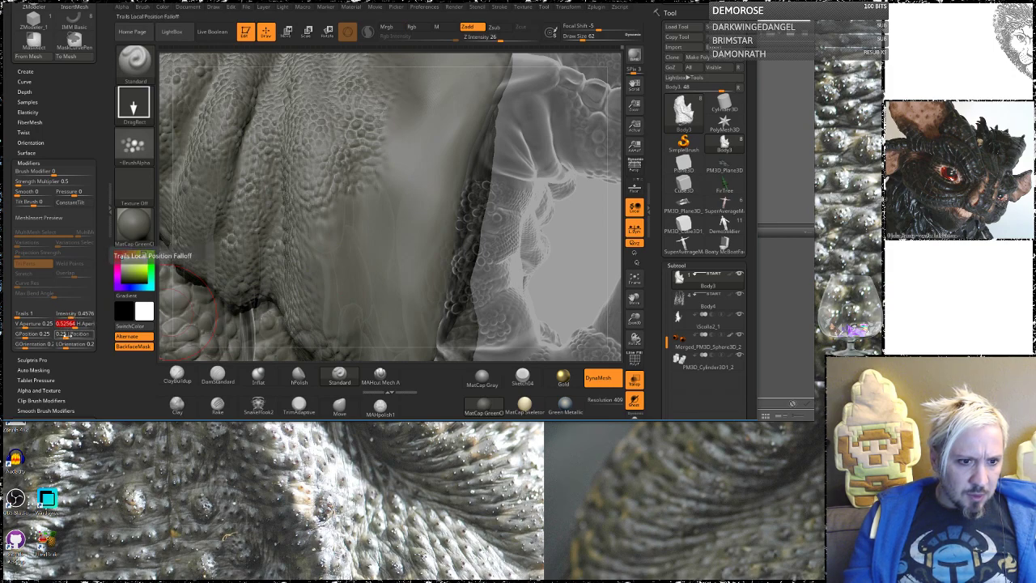
{"action": "left_click_drag", "start_coordinate": [65, 336], "coordinate": [84, 335]}
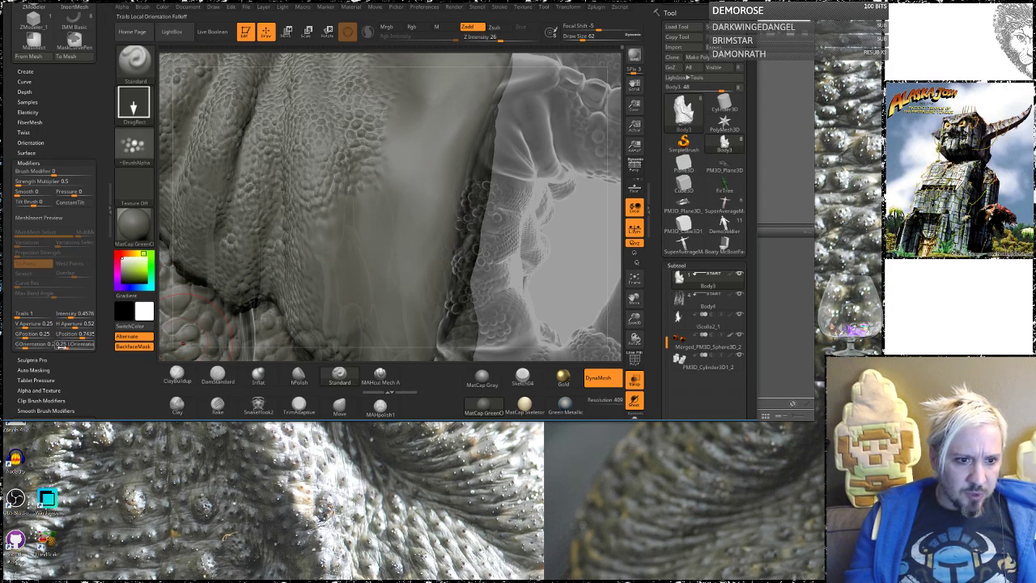
{"action": "left_click_drag", "start_coordinate": [68, 346], "coordinate": [86, 347]}
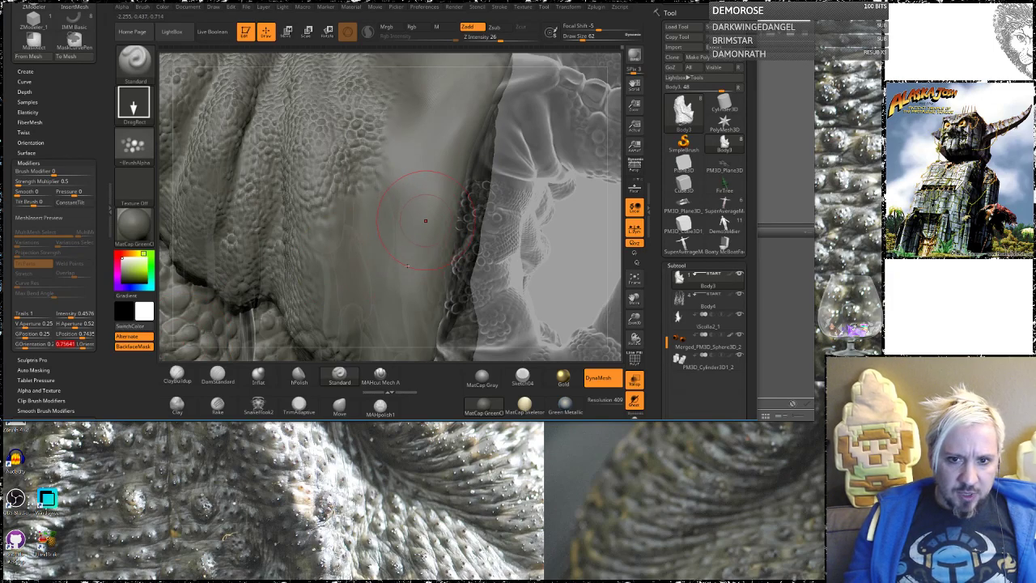
{"action": "left_click", "coordinate": [28, 345]}
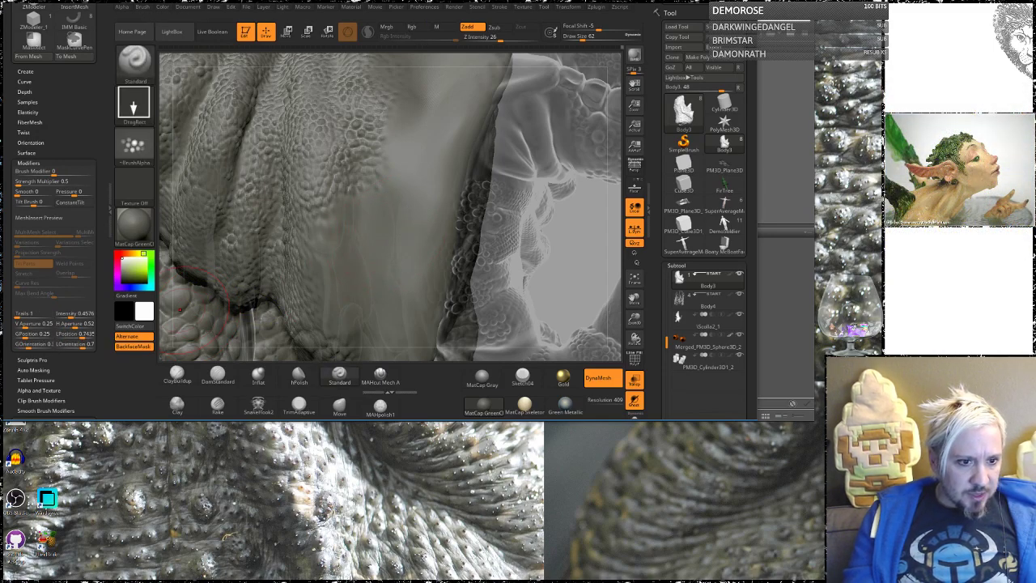
In the brush's alpha and texture settings, try Low Magnify at 3.74359 and set High Magnify to 2.67564, test-stamping the smoothed band.
{"action": "mouse_move", "coordinate": [95, 376]}
{"action": "left_mouse_down"}
{"action": "mouse_move", "coordinate": [97, 347]}
{"action": "mouse_move", "coordinate": [85, 346]}
{"action": "left_mouse_up"}
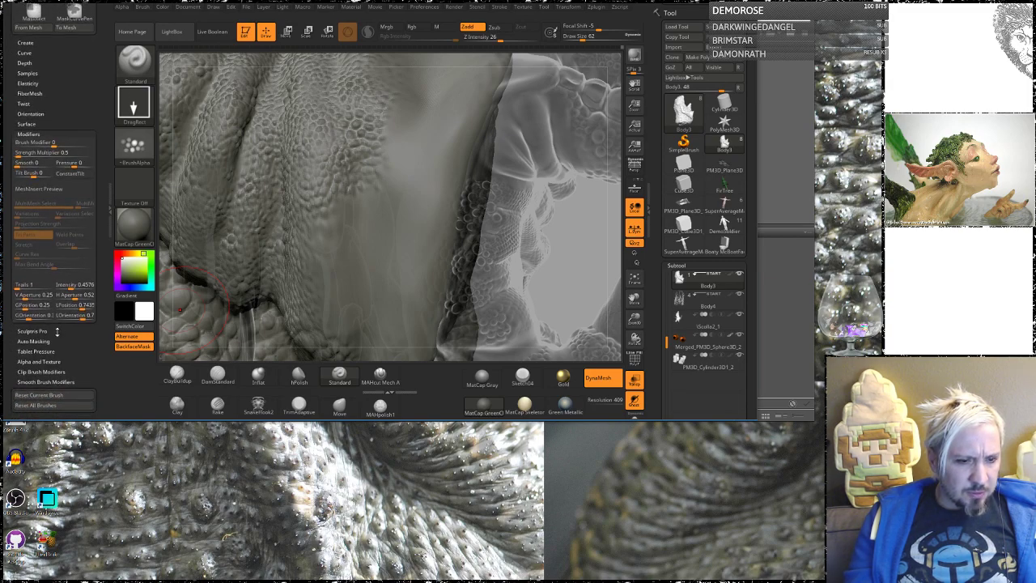
{"action": "left_click", "coordinate": [41, 362]}
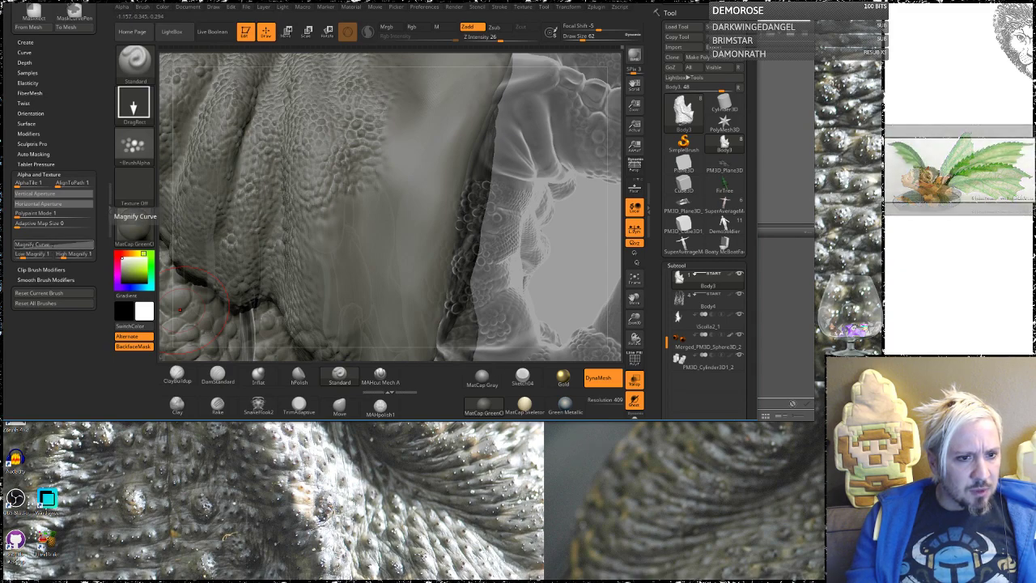
{"action": "left_click", "coordinate": [38, 255]}
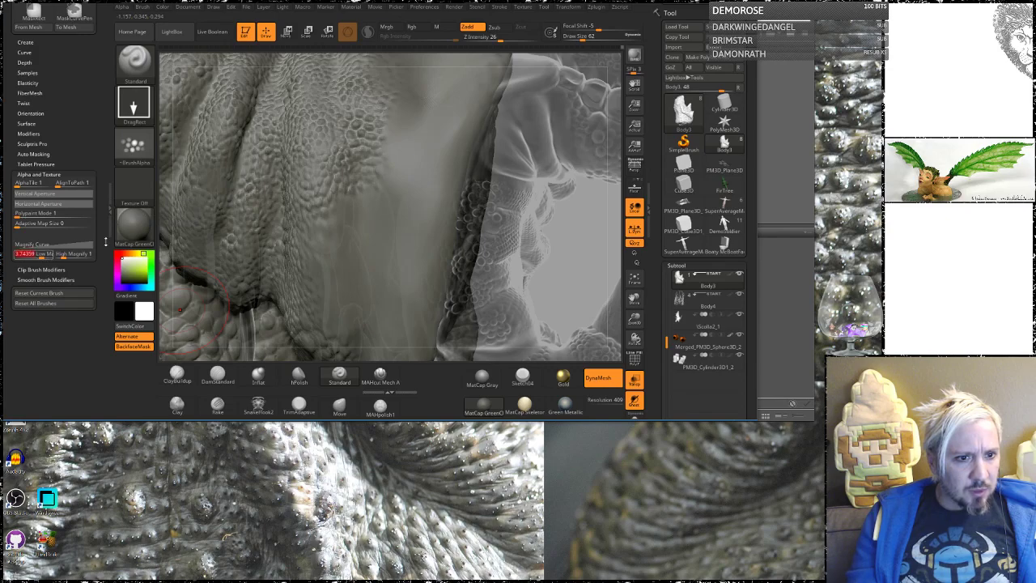
{"action": "left_click_drag", "start_coordinate": [421, 217], "coordinate": [435, 212]}
{"action": "key", "text": "shift"}
{"action": "left_click_drag", "start_coordinate": [41, 256], "coordinate": [66, 255]}
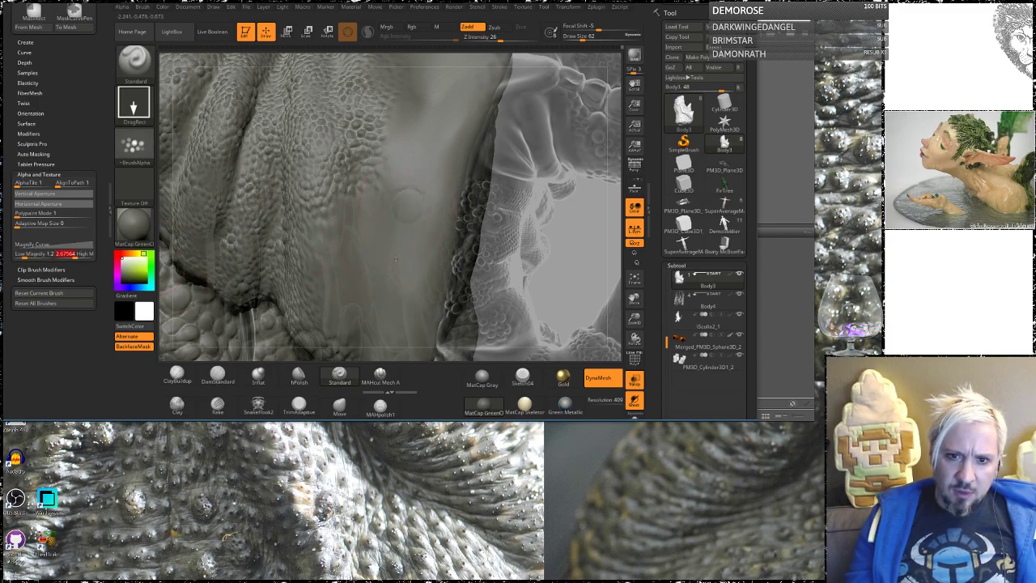
{"action": "left_click", "coordinate": [37, 259]}
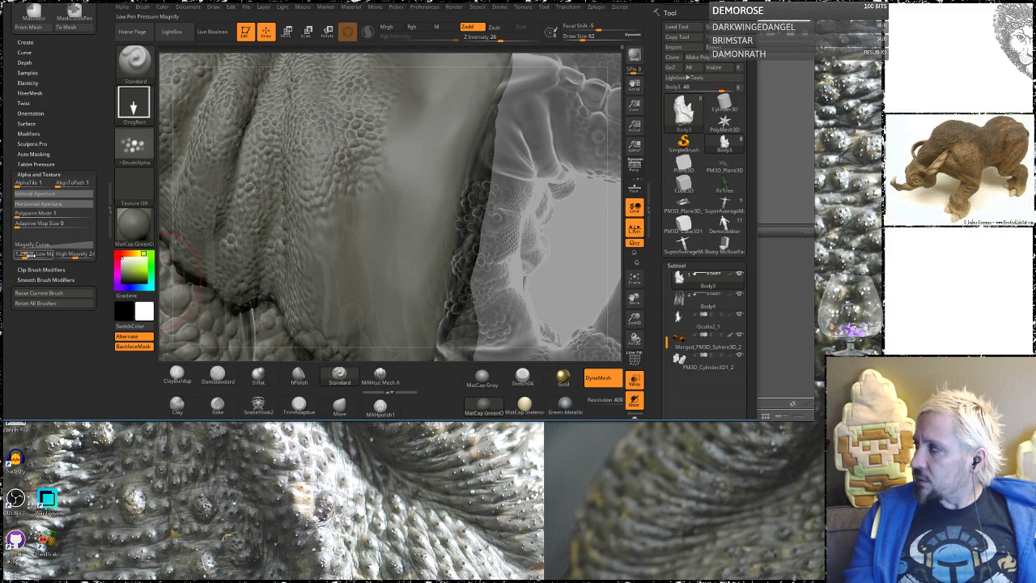
Review the Smooth Brush Modifiers and quick-save the project.
{"action": "left_click", "coordinate": [70, 280]}
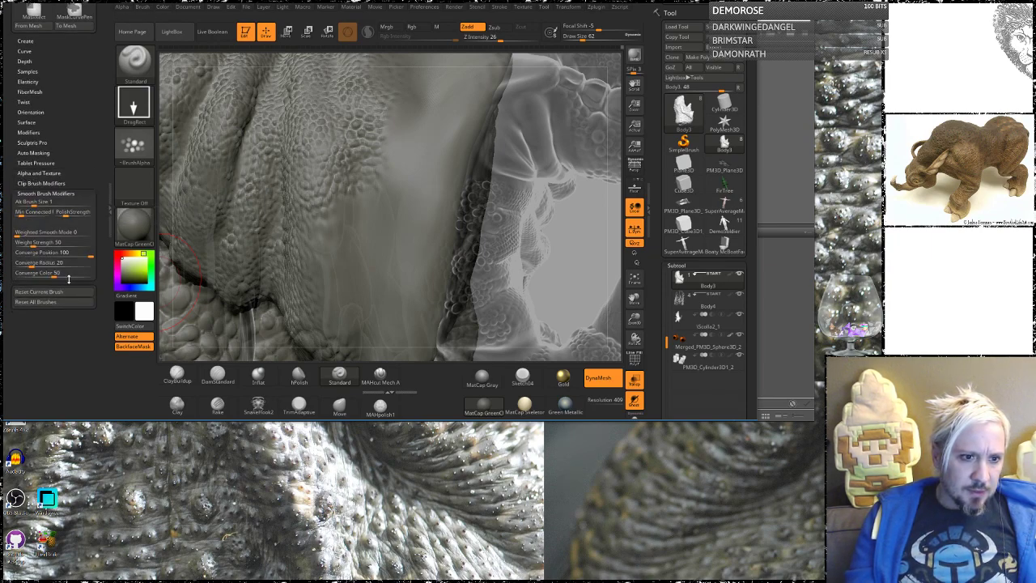
{"action": "left_click_drag", "start_coordinate": [86, 169], "coordinate": [48, 285]}
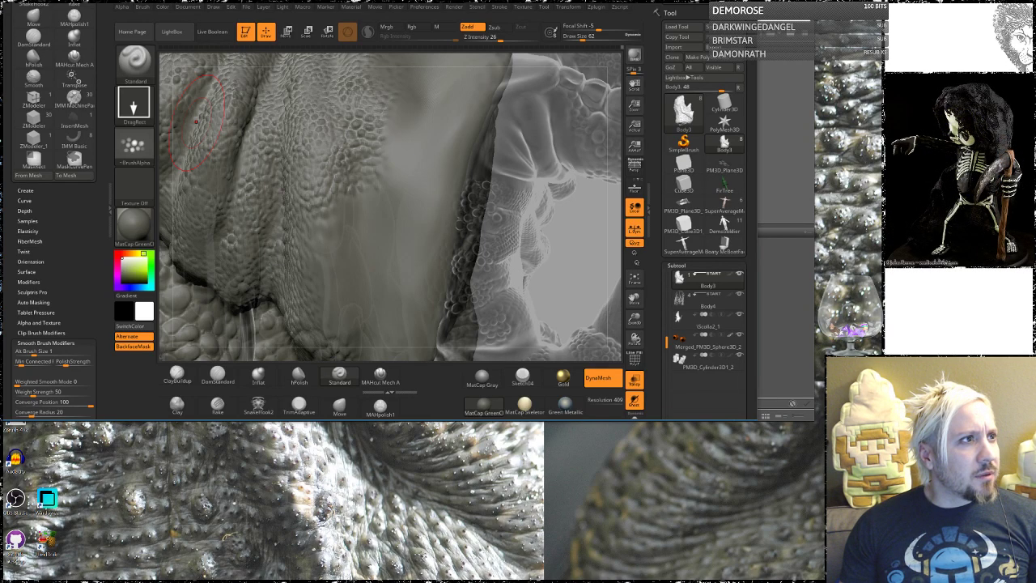
{"action": "key", "text": "ctrl+s"}
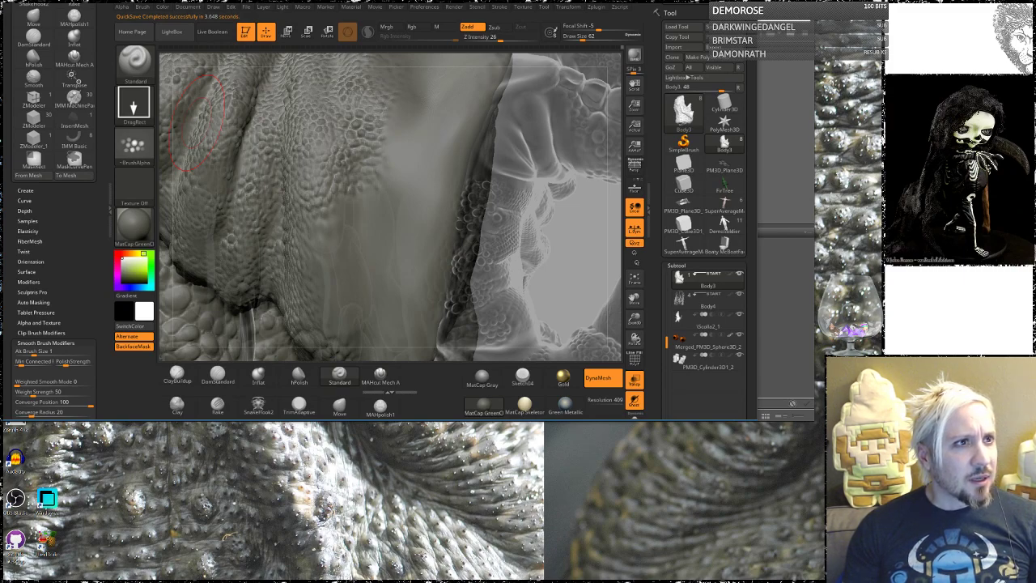
Read the Radial Falloff tutorial on ZBrushCentral in the browser, and return to ZBrush to inspect the current brush alpha.
{"action": "left_click_drag", "start_coordinate": [0, 0], "coordinate": [333, 65]}
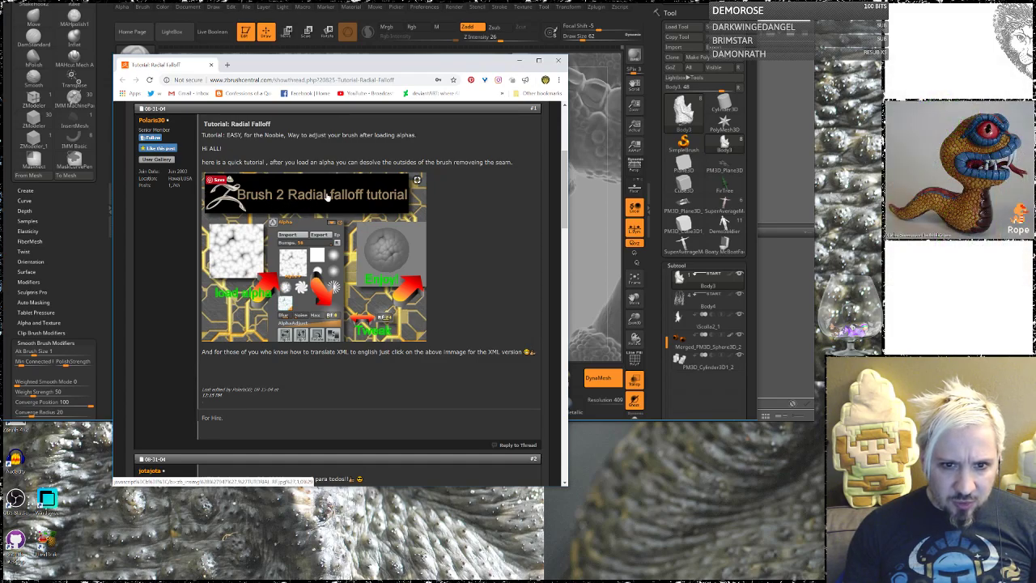
{"action": "scroll", "coordinate": [427, 231], "scroll_direction": "down", "scroll_amount": 1}
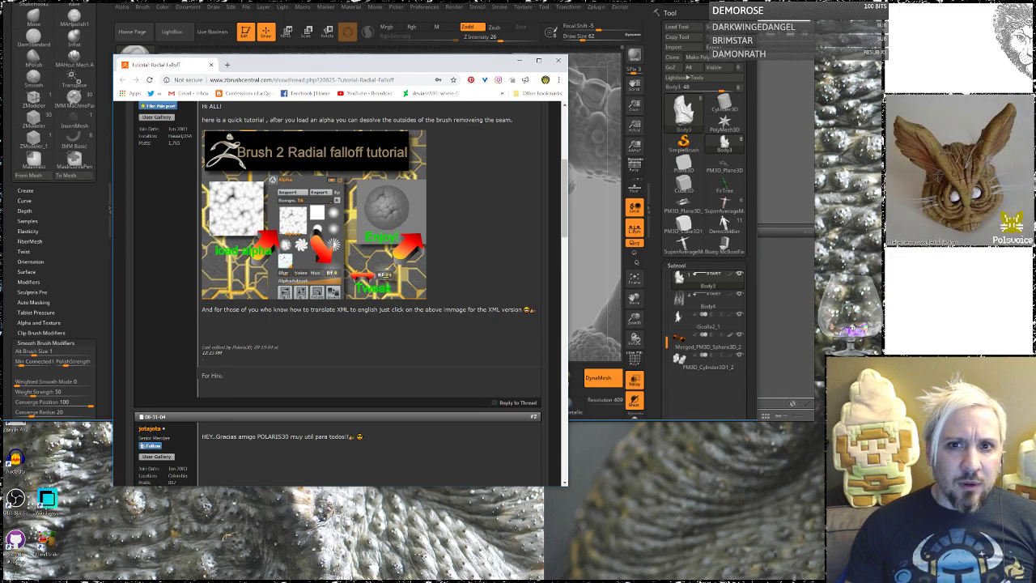
{"action": "key", "text": "alt+Tab"}
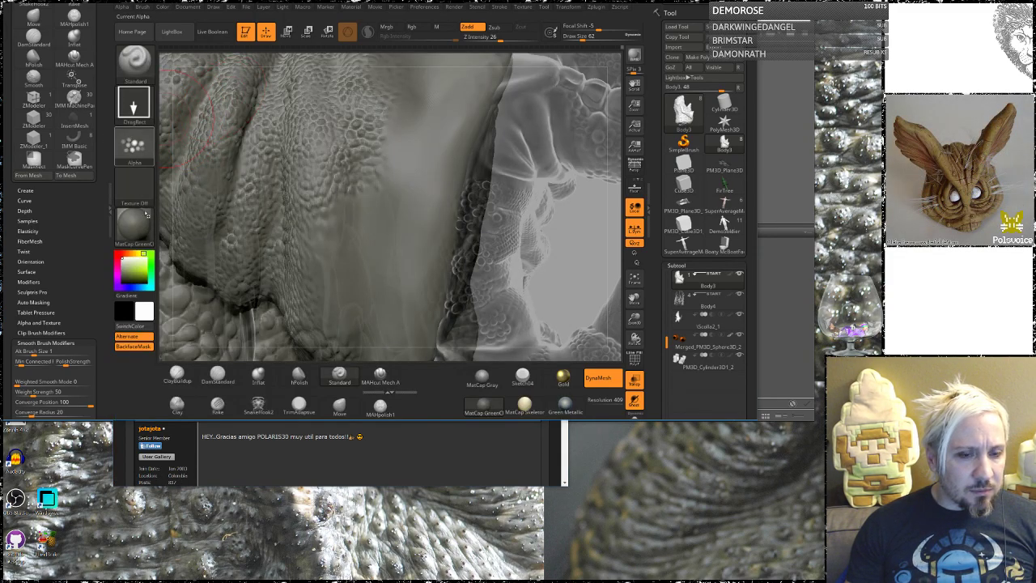
{"action": "mouse_move", "coordinate": [135, 149]}
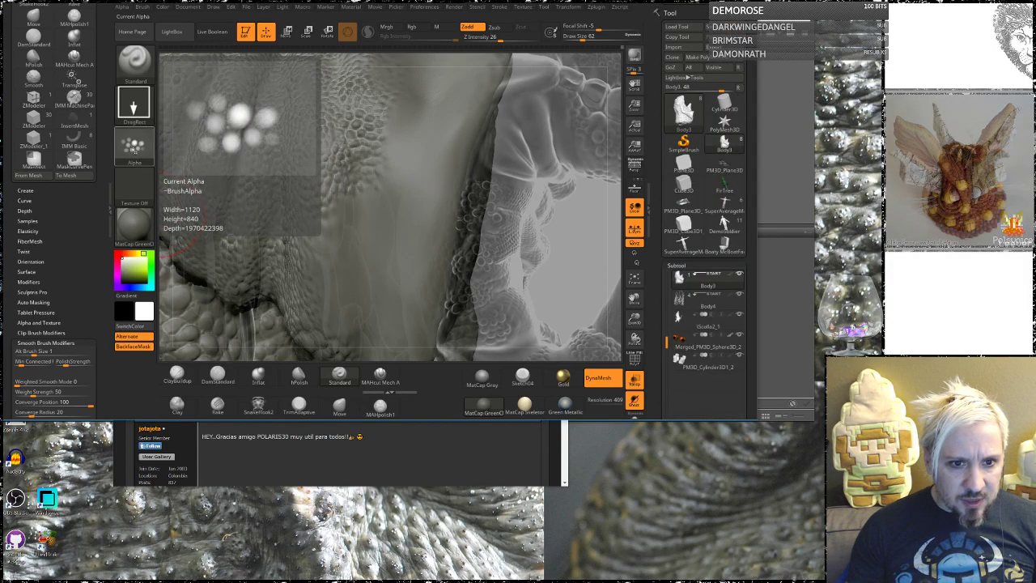
{"action": "scroll", "coordinate": [134, 150], "scroll_direction": "up", "scroll_amount": 5}
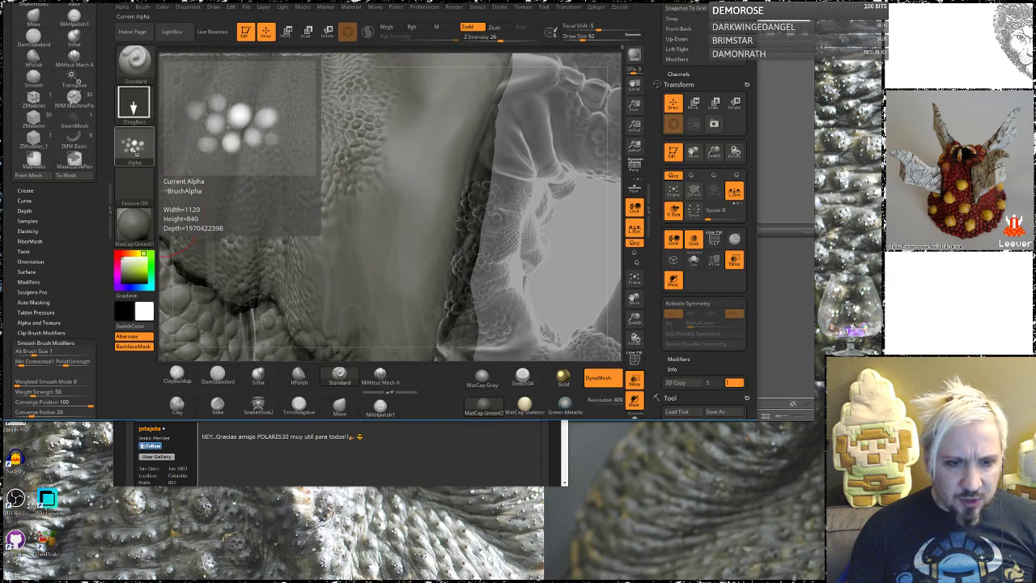
{"action": "scroll", "coordinate": [136, 153], "scroll_direction": "down", "scroll_amount": 5}
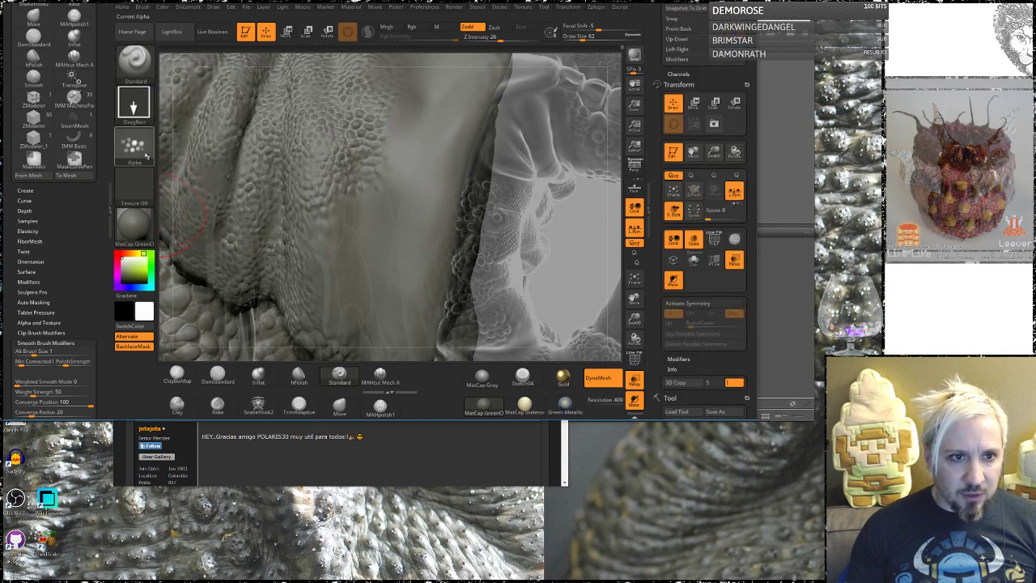
Clear the Brush, Transform and Draw palettes from the side trays and bring the Alpha palette into view.
{"action": "left_click_drag", "start_coordinate": [90, 222], "coordinate": [93, 302]}
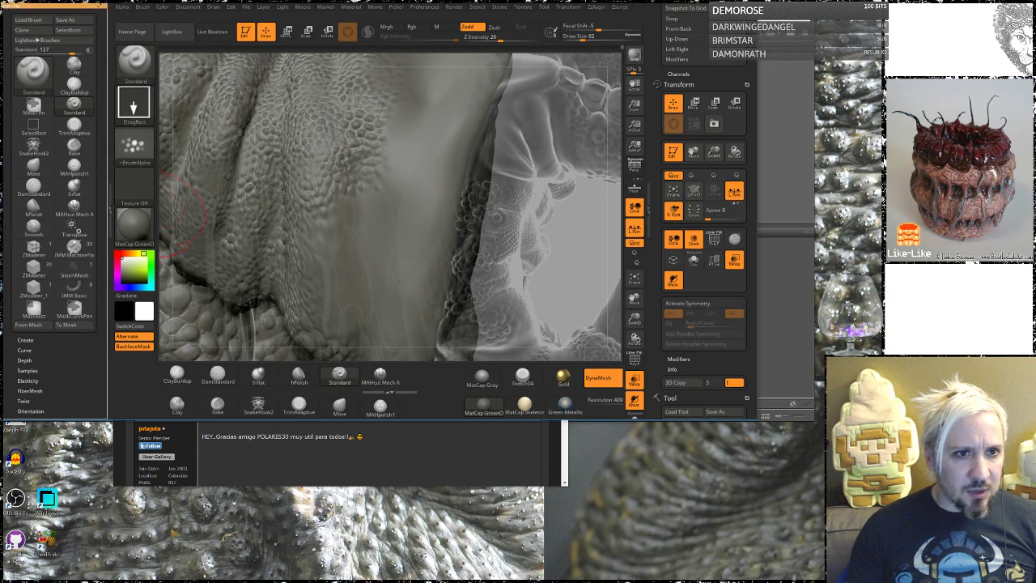
{"action": "left_click", "coordinate": [97, 6]}
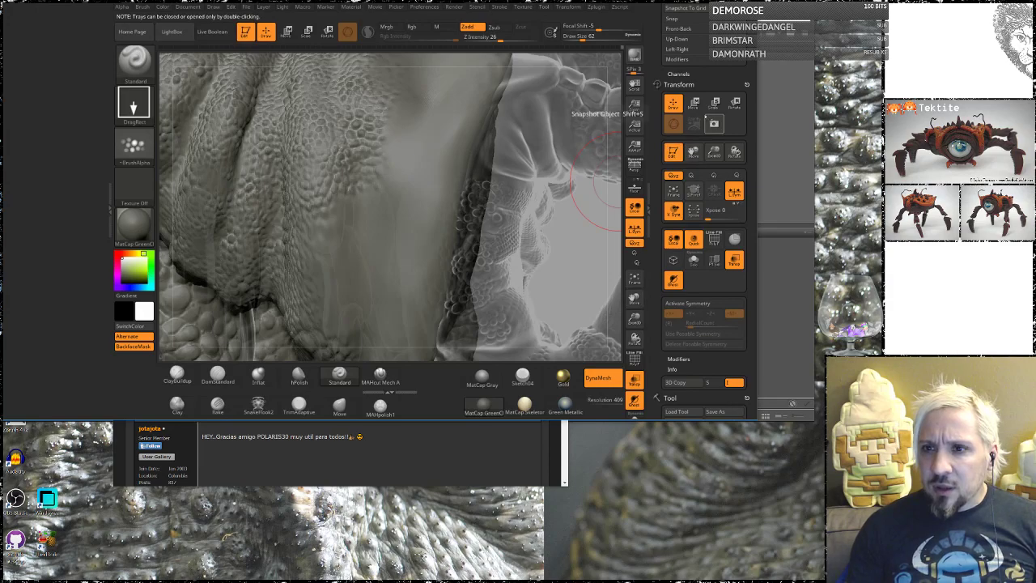
{"action": "left_click", "coordinate": [746, 84]}
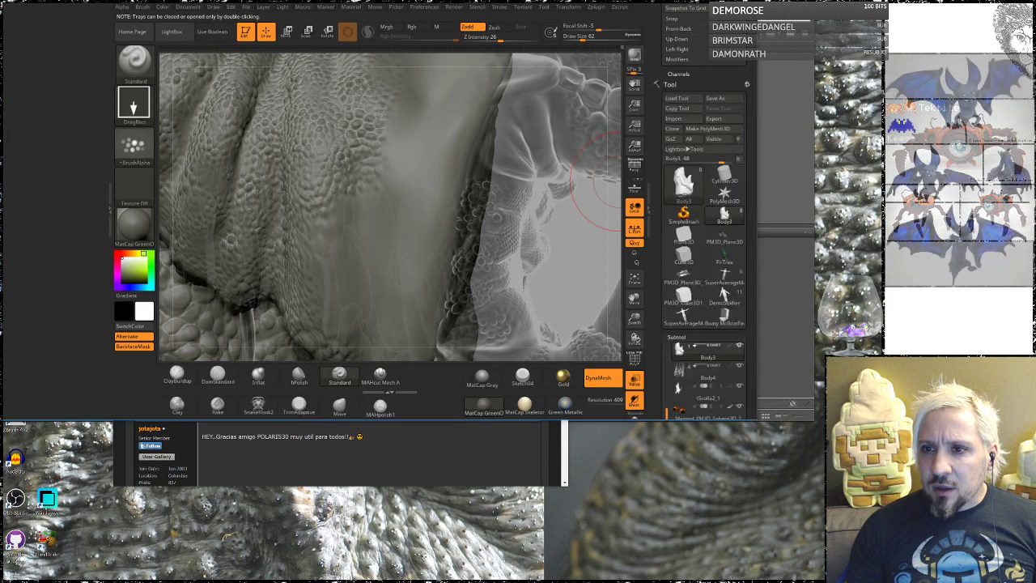
{"action": "left_click_drag", "start_coordinate": [748, 80], "coordinate": [746, 206]}
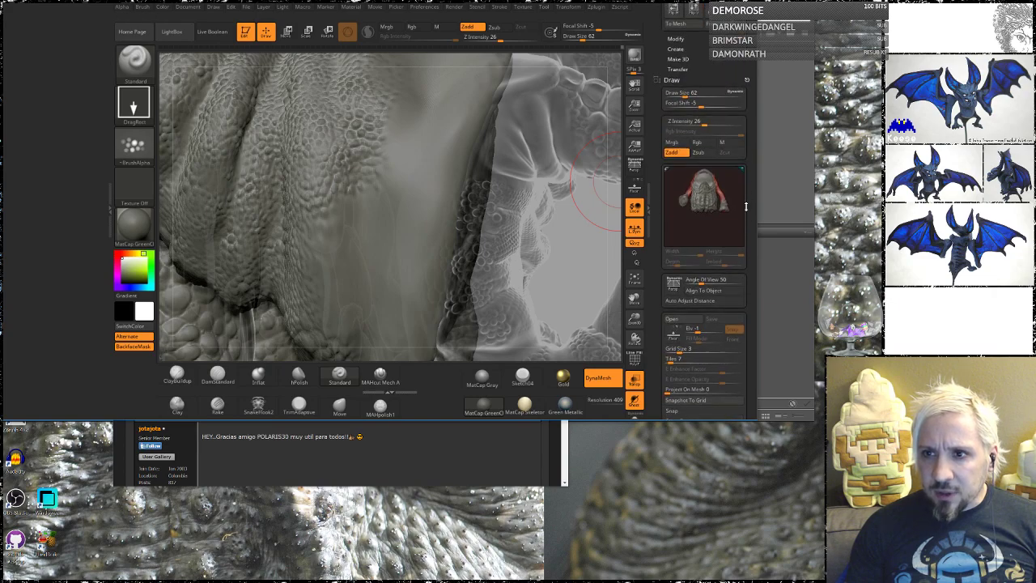
{"action": "left_click", "coordinate": [746, 79]}
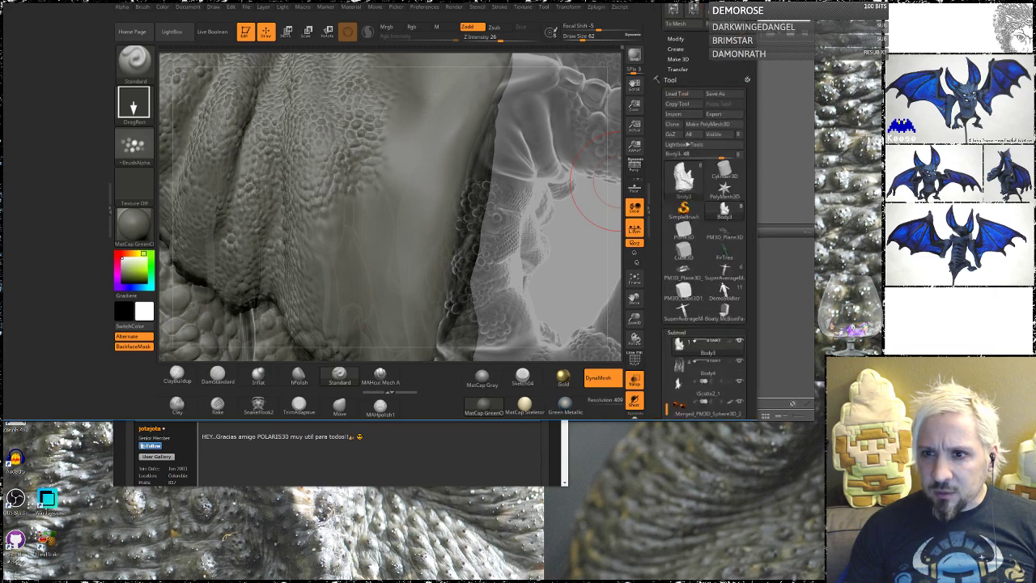
{"action": "left_click_drag", "start_coordinate": [745, 69], "coordinate": [739, 163]}
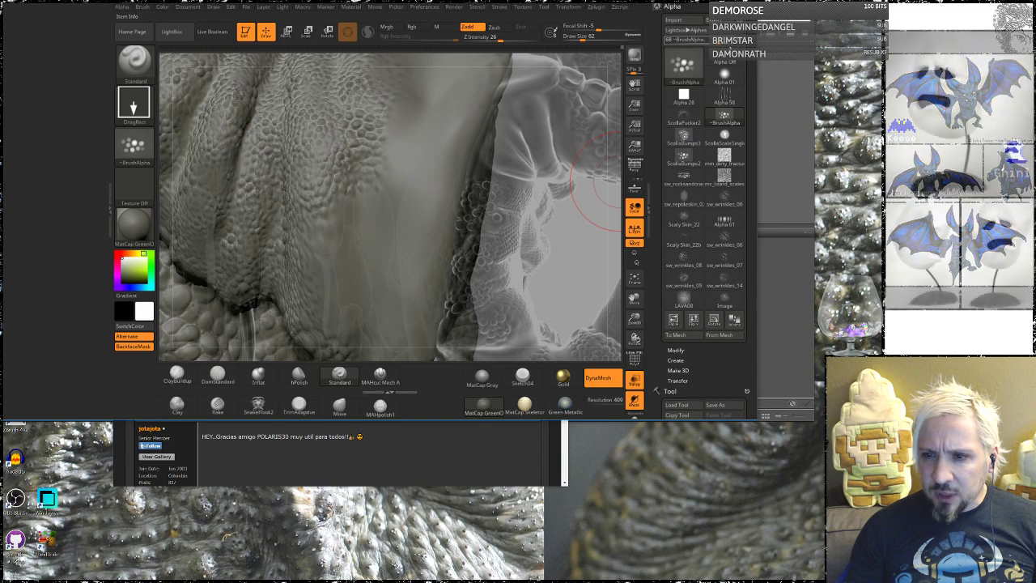
Inspect the current alpha and compare it with the browser's Radial Falloff tutorial before returning to ZBrush.
{"action": "mouse_move", "coordinate": [685, 63]}
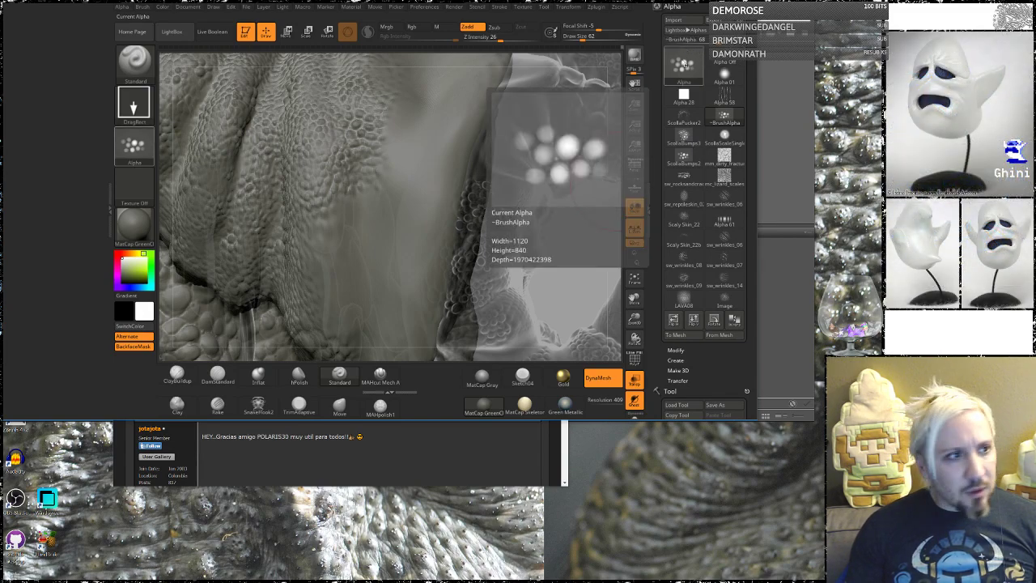
{"action": "left_click", "coordinate": [309, 458]}
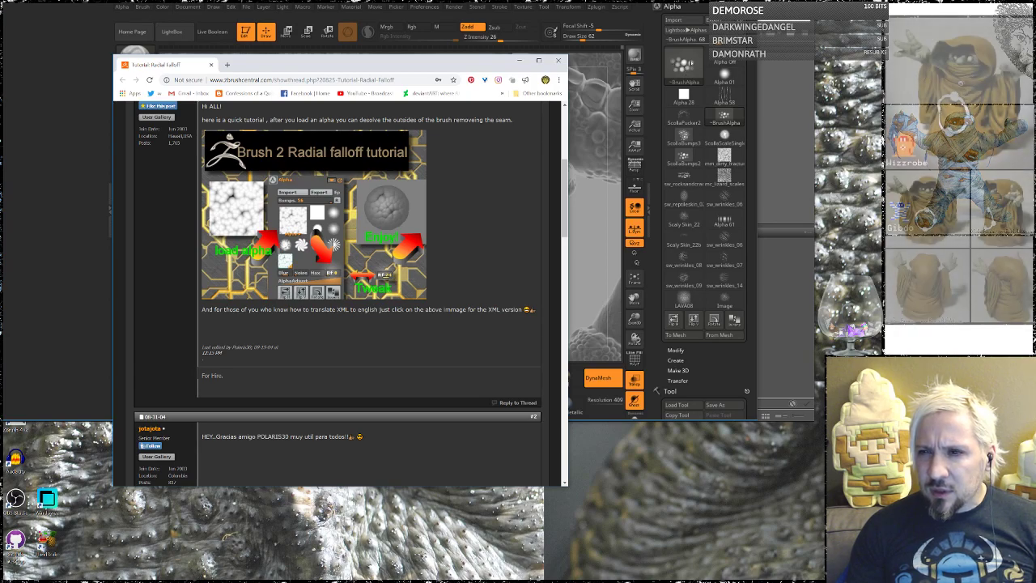
{"action": "left_click", "coordinate": [685, 64]}
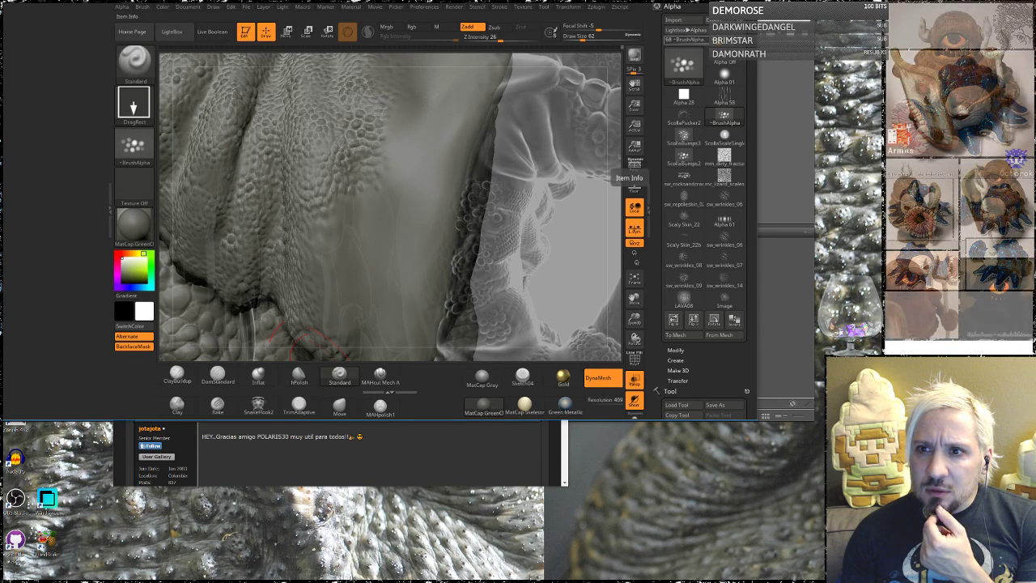
Switch the brush's alpha to Alpha 25 and look through the Alpha palette's sections.
{"action": "left_click", "coordinate": [685, 46]}
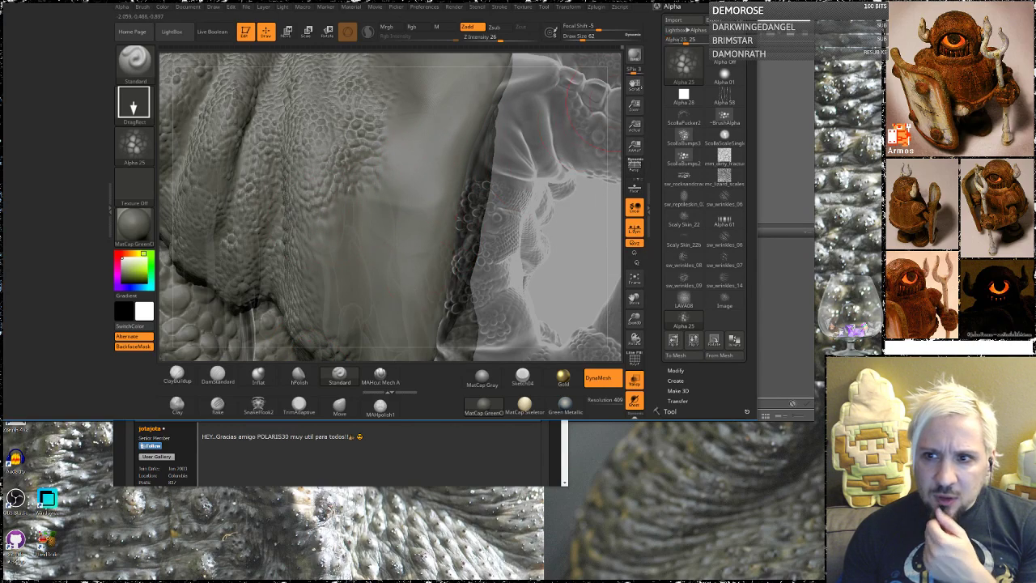
{"action": "key", "text": "ctrl"}
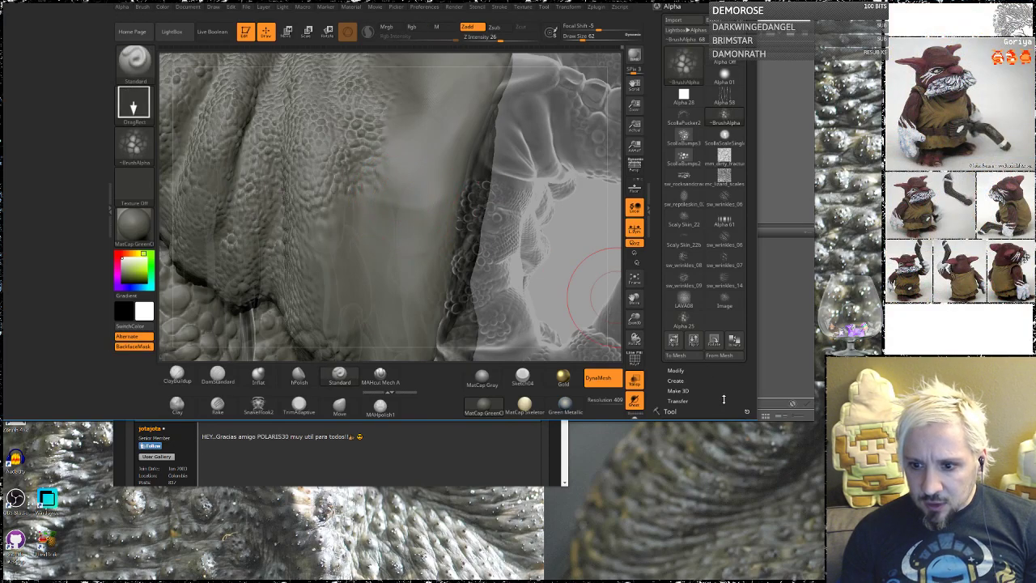
{"action": "scroll", "coordinate": [719, 359], "scroll_direction": "down", "scroll_amount": 2}
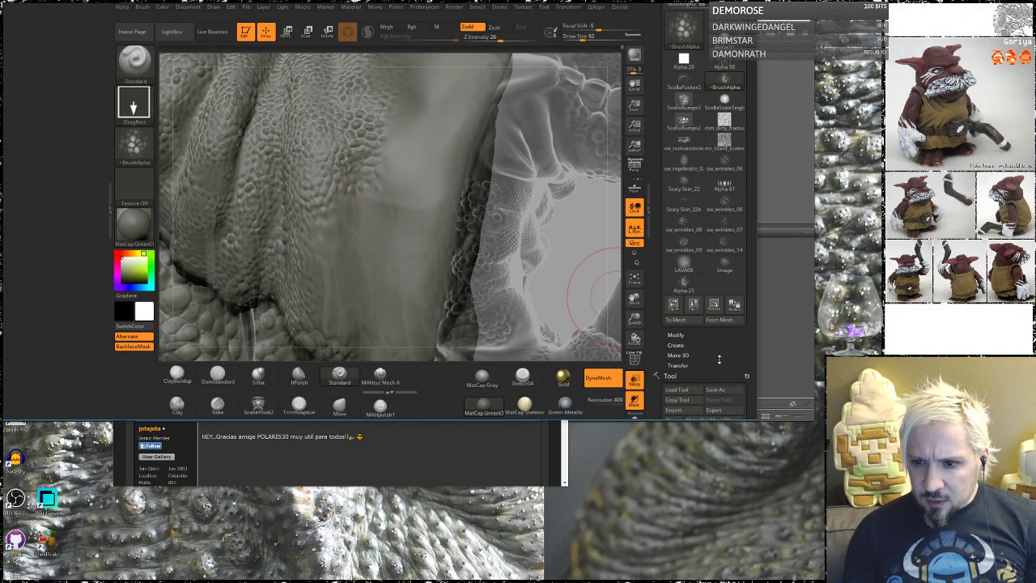
{"action": "scroll", "coordinate": [720, 364], "scroll_direction": "up", "scroll_amount": 1}
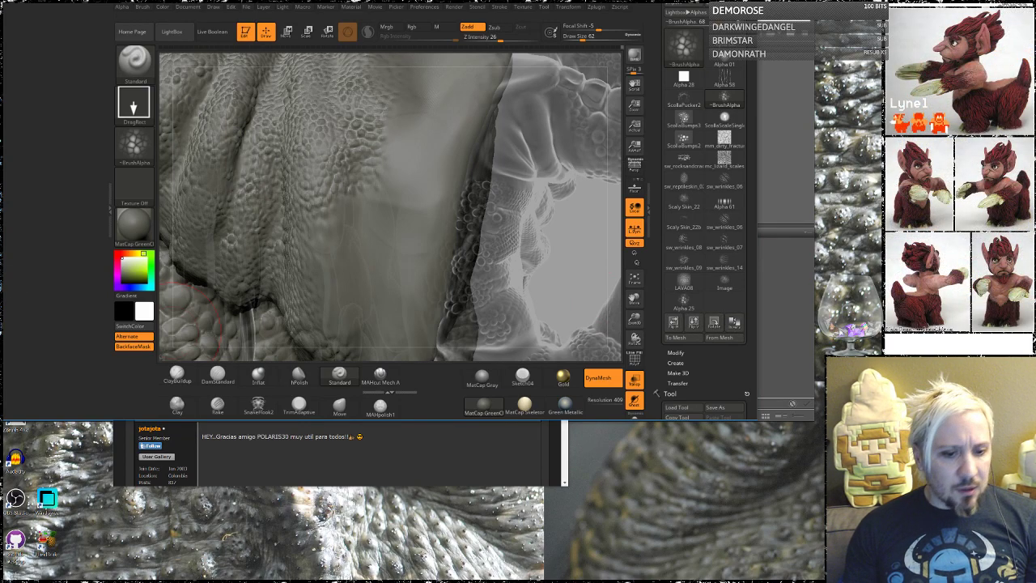
Switch to the browser and search the web for "zbrush alpha edges".
{"action": "left_click", "coordinate": [457, 470]}
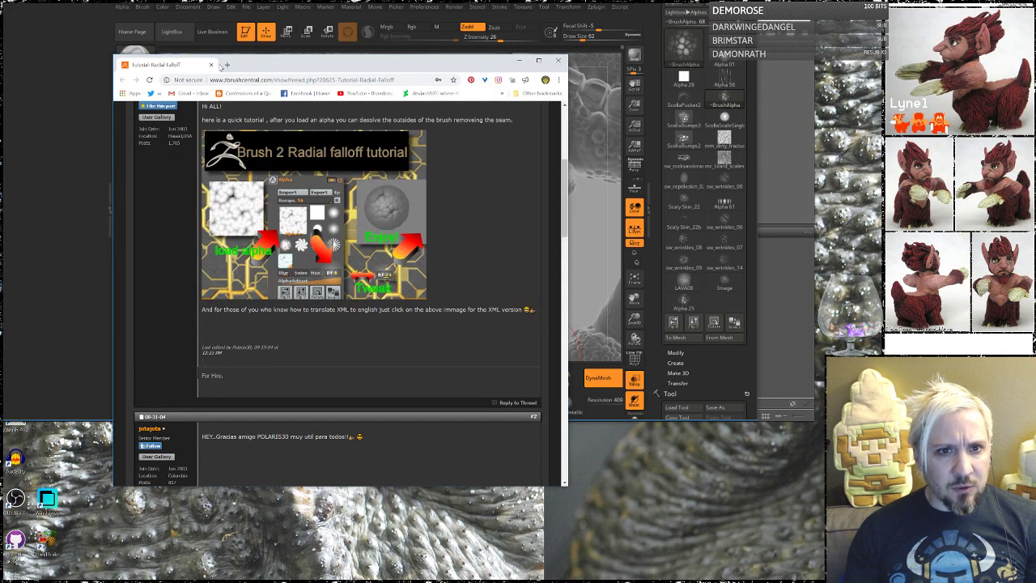
{"action": "left_click", "coordinate": [240, 81]}
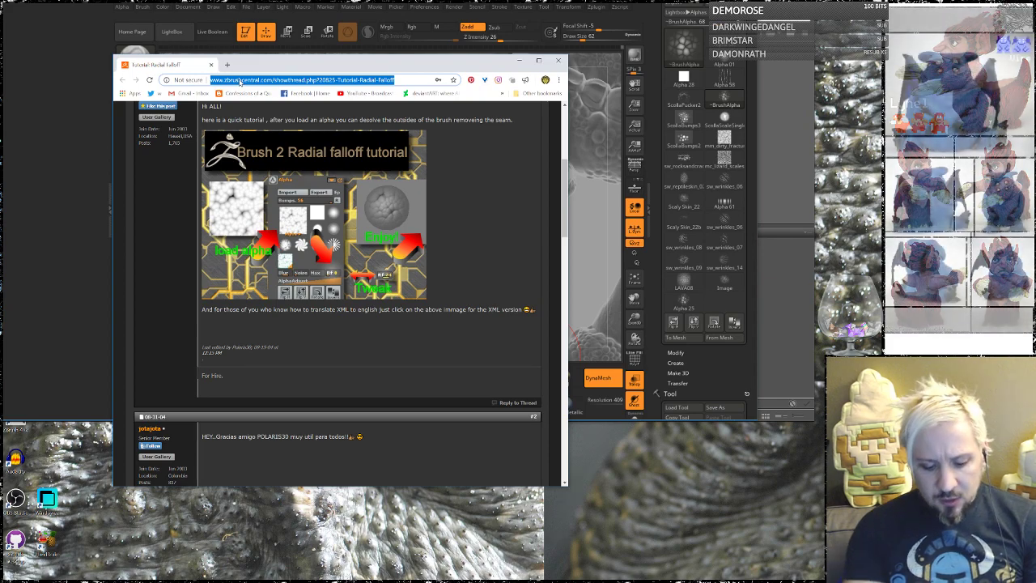
{"action": "type", "text": "s"}
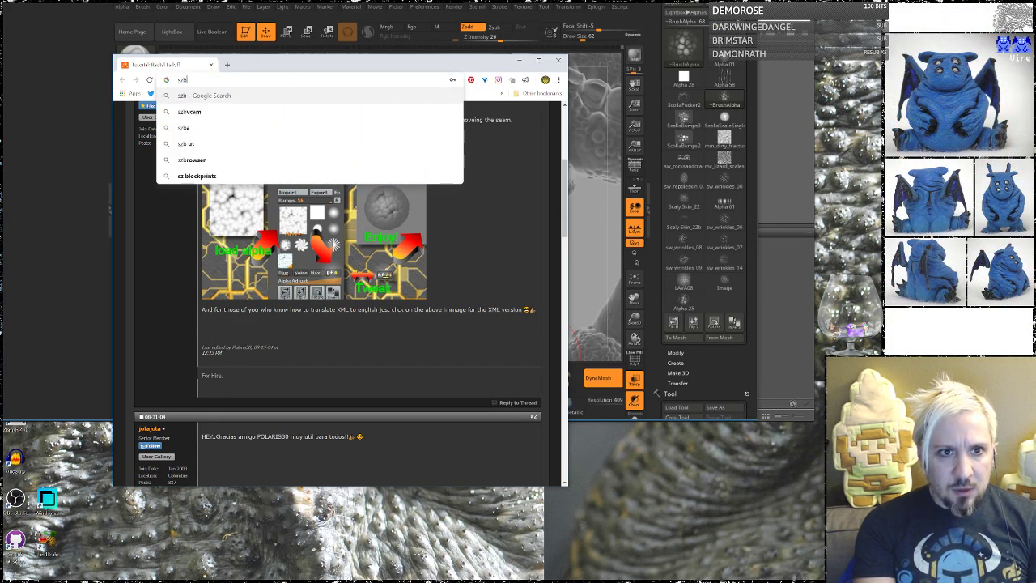
{"action": "key", "text": "BackSpace"}
{"action": "type", "text": "zbrush"}
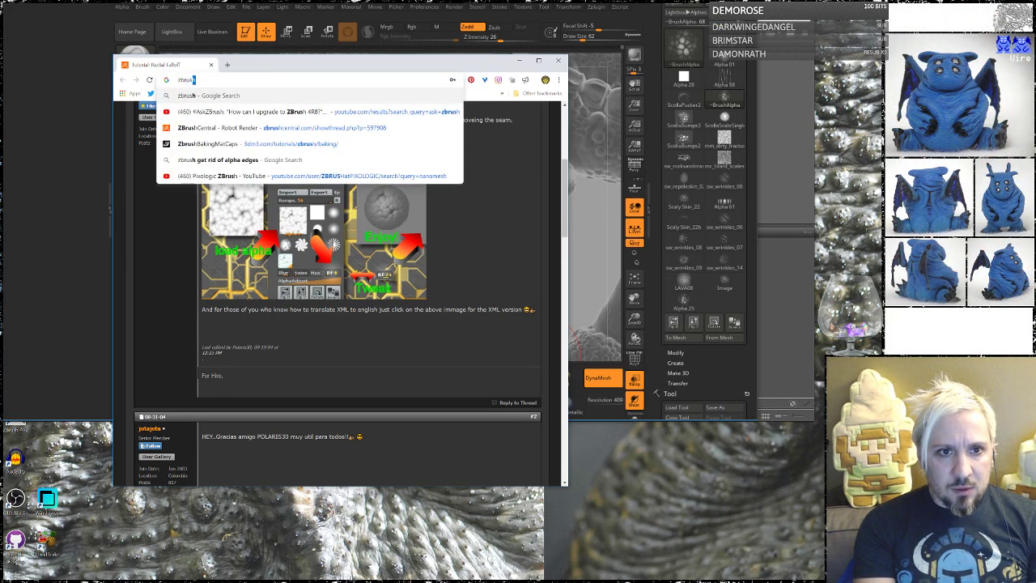
{"action": "type", "text": " alph"}
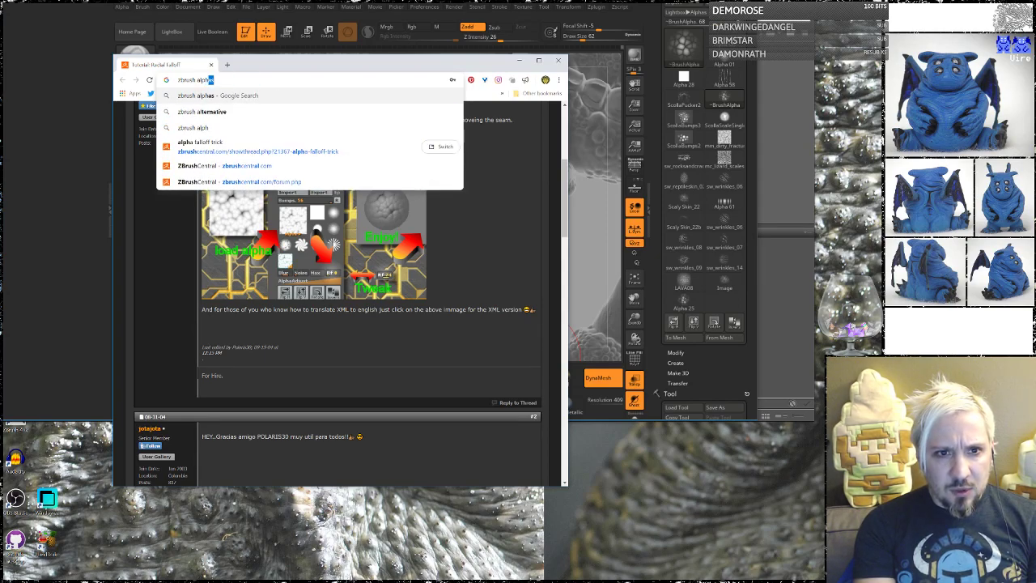
{"action": "type", "text": "a edges"}
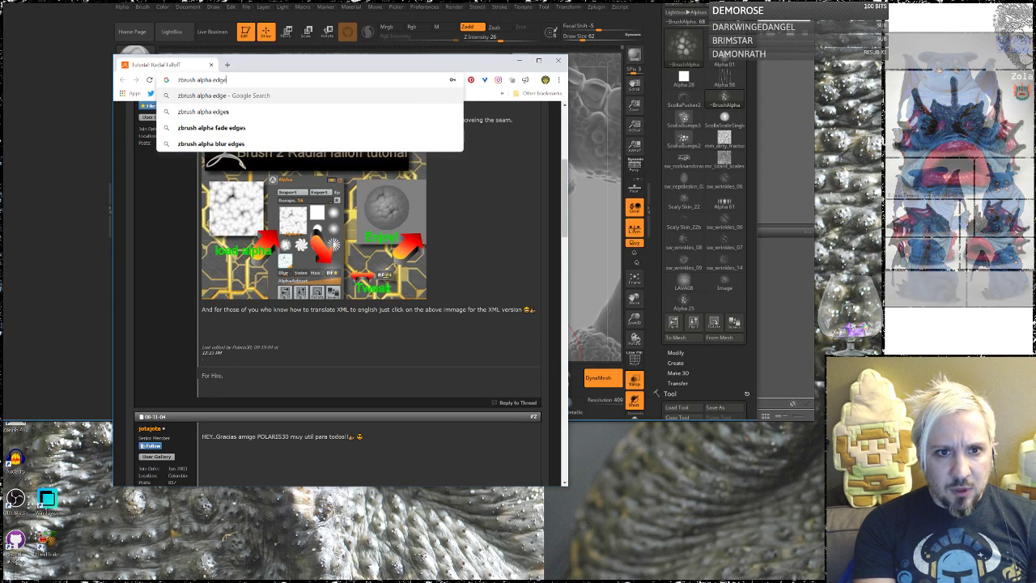
{"action": "key", "text": "Return"}
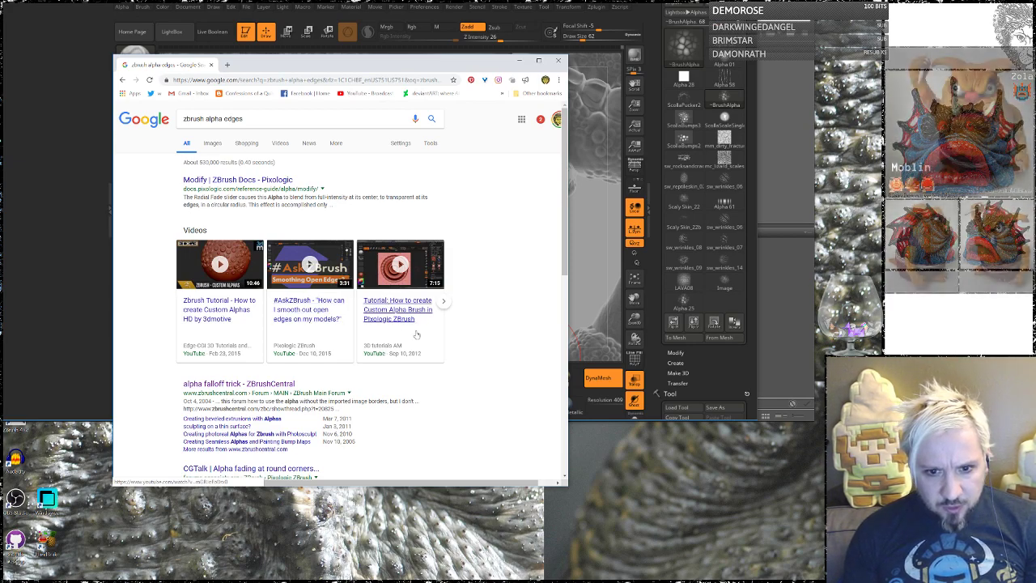
Skim the YouTube tutorial on creating custom ZBrush alphas by 3dmotive, with playback speed set to 1.5.
{"action": "left_click", "coordinate": [229, 311]}
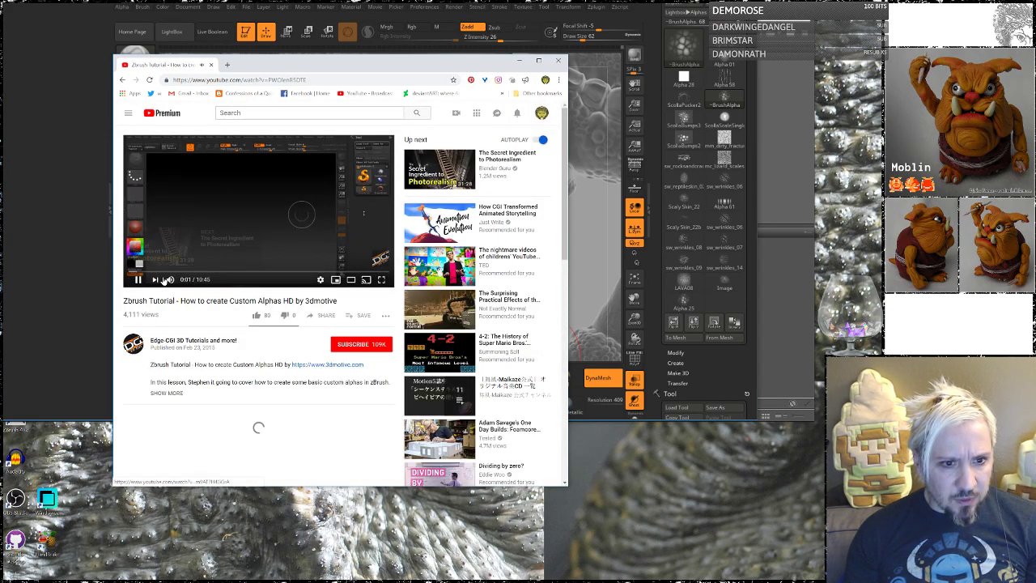
{"action": "left_click", "coordinate": [211, 273]}
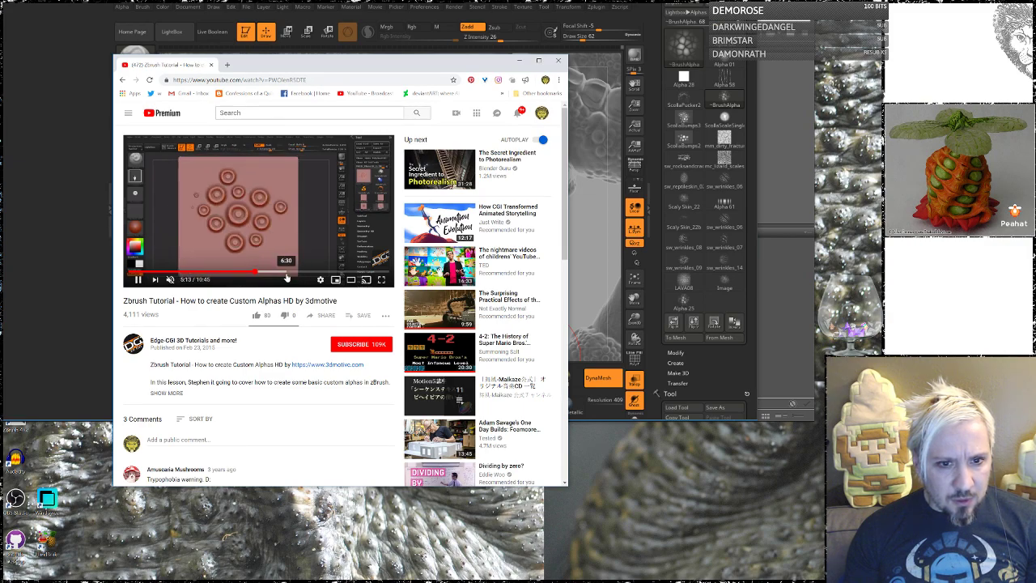
{"action": "left_click", "coordinate": [286, 273]}
{"action": "left_click", "coordinate": [316, 274]}
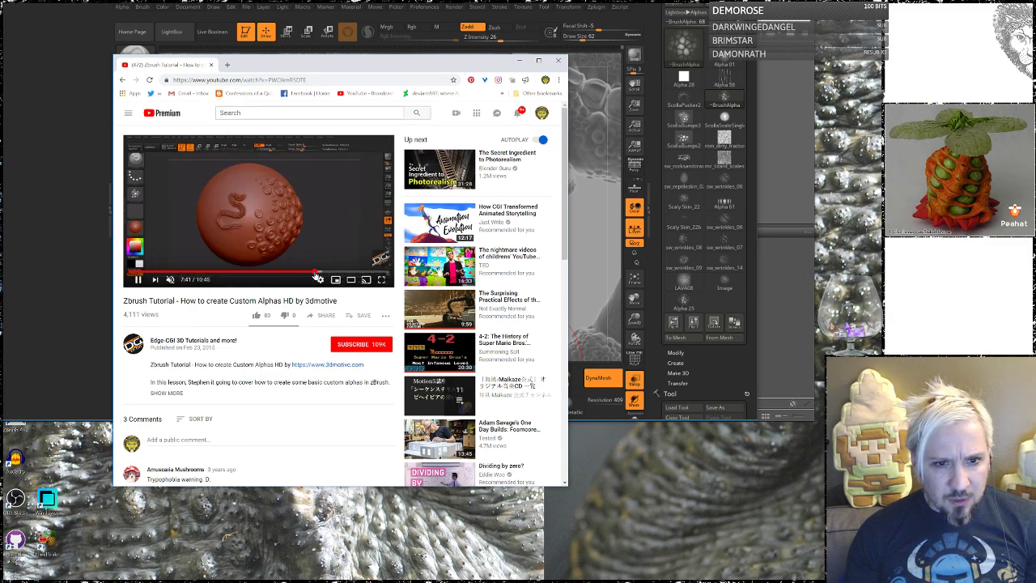
{"action": "left_click", "coordinate": [274, 274]}
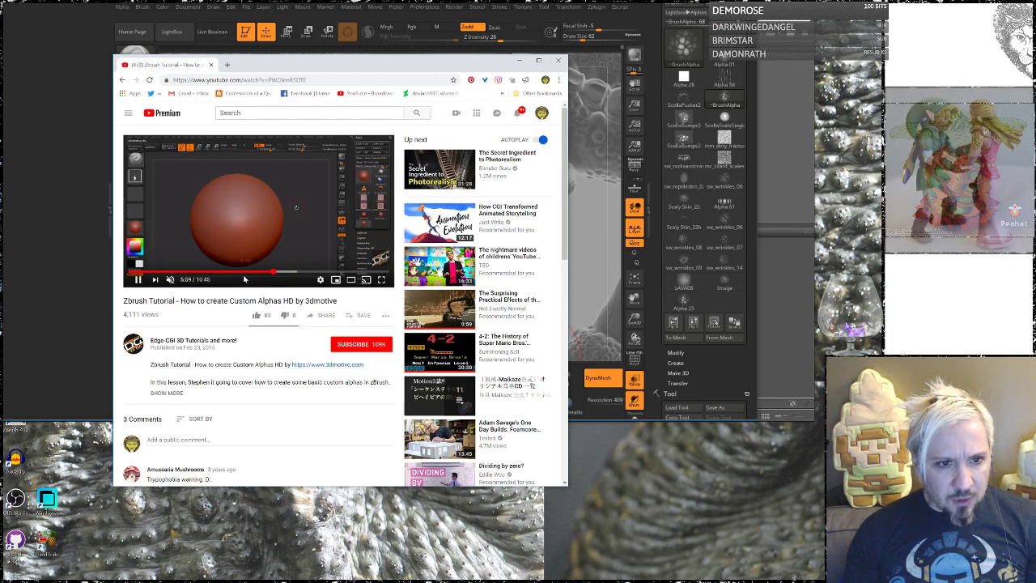
{"action": "left_click", "coordinate": [320, 280]}
{"action": "left_click", "coordinate": [363, 229]}
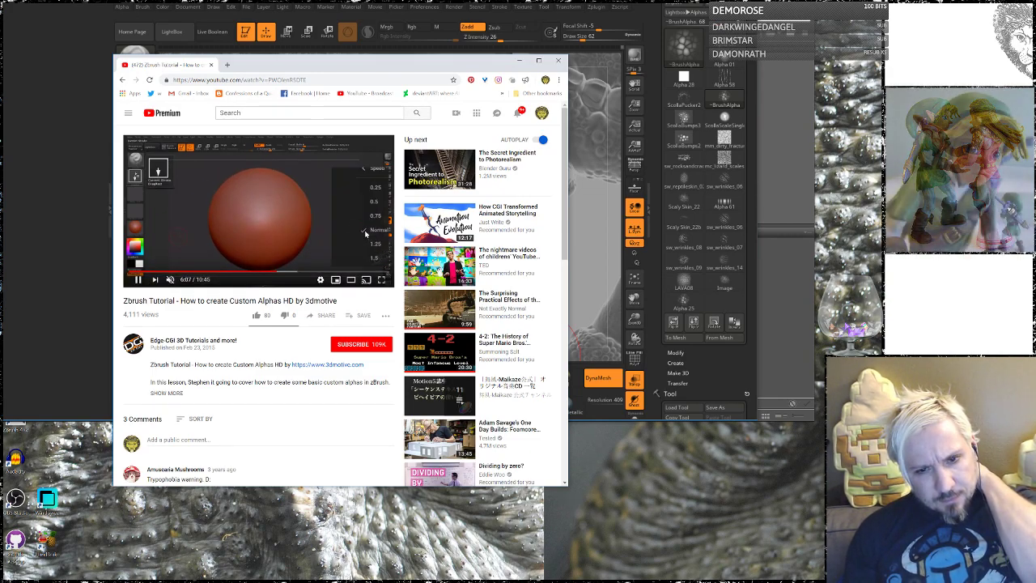
{"action": "left_click", "coordinate": [362, 257]}
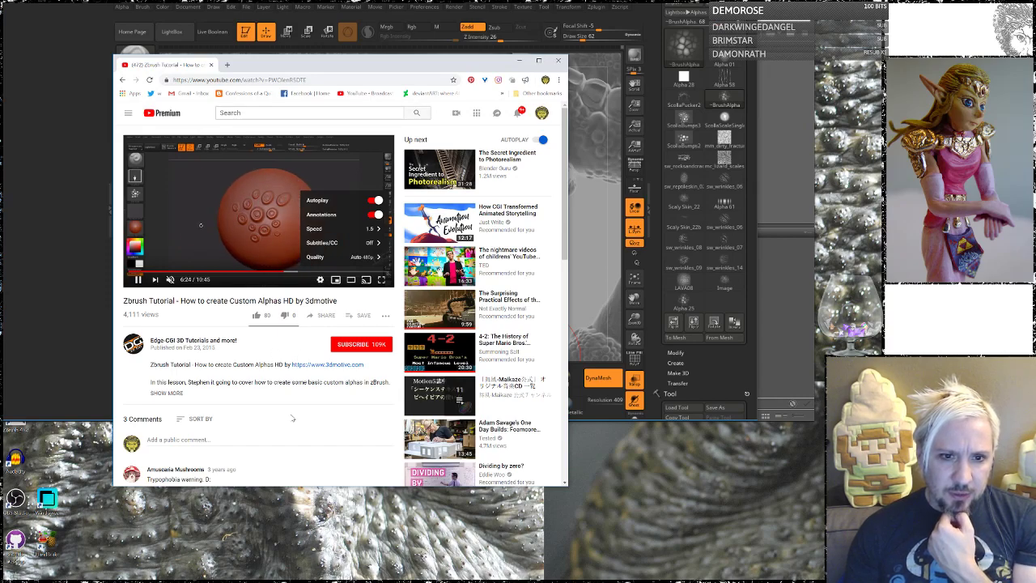
{"action": "left_click", "coordinate": [293, 419]}
Return to the search results and read the CGTalk thread on the fading alpha brush problem.
{"action": "left_click", "coordinate": [123, 80]}
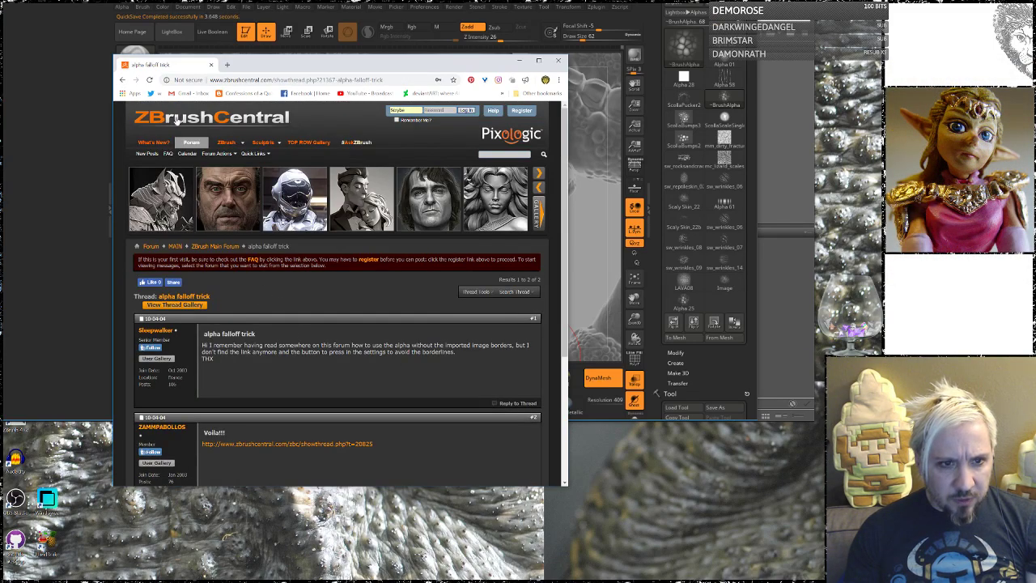
{"action": "left_click", "coordinate": [121, 79]}
{"action": "scroll", "coordinate": [285, 307], "scroll_direction": "down", "scroll_amount": 5}
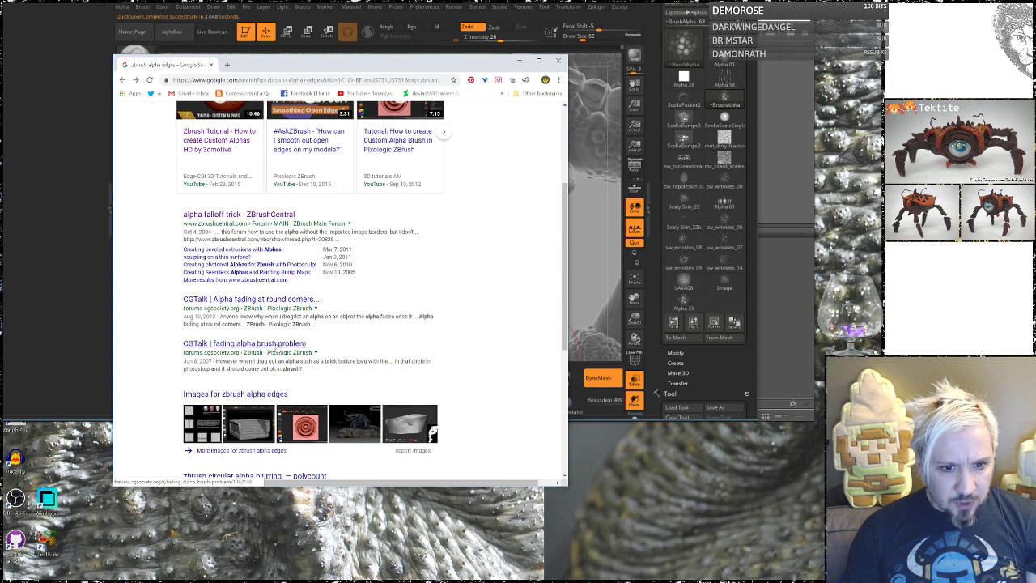
{"action": "left_click", "coordinate": [275, 344]}
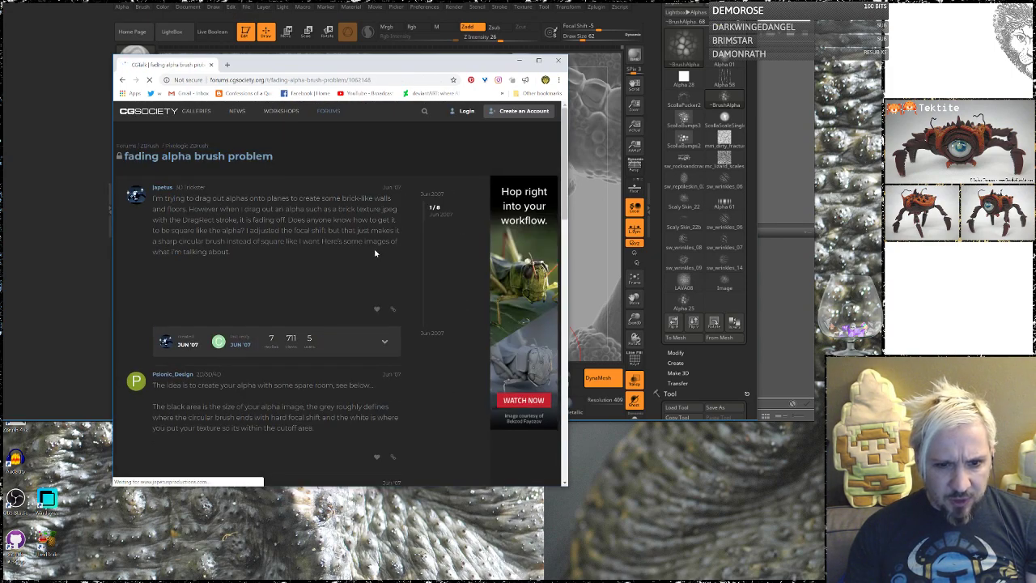
{"action": "scroll", "coordinate": [238, 228], "scroll_direction": "down", "scroll_amount": 1}
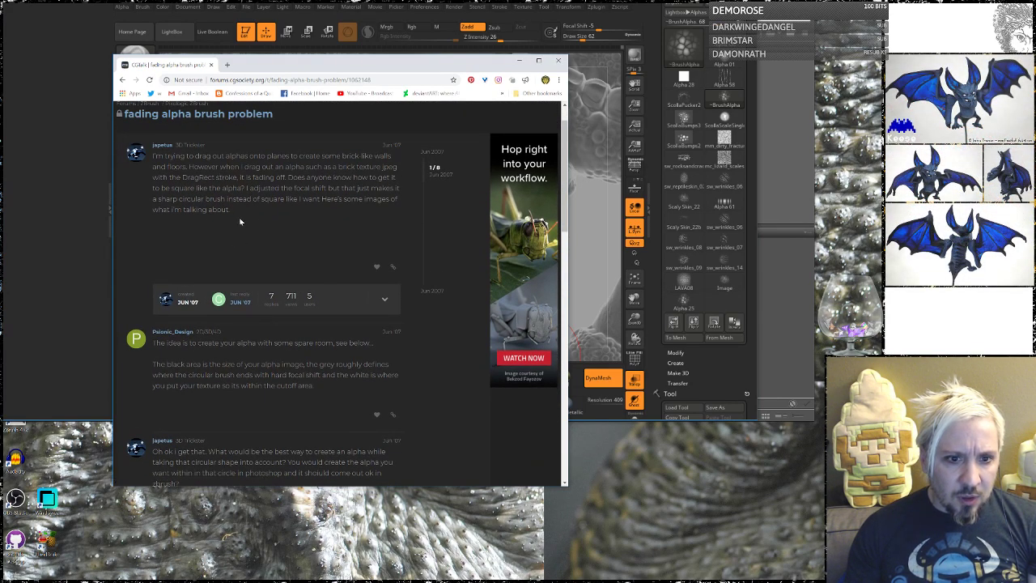
{"action": "scroll", "coordinate": [242, 217], "scroll_direction": "down", "scroll_amount": 2}
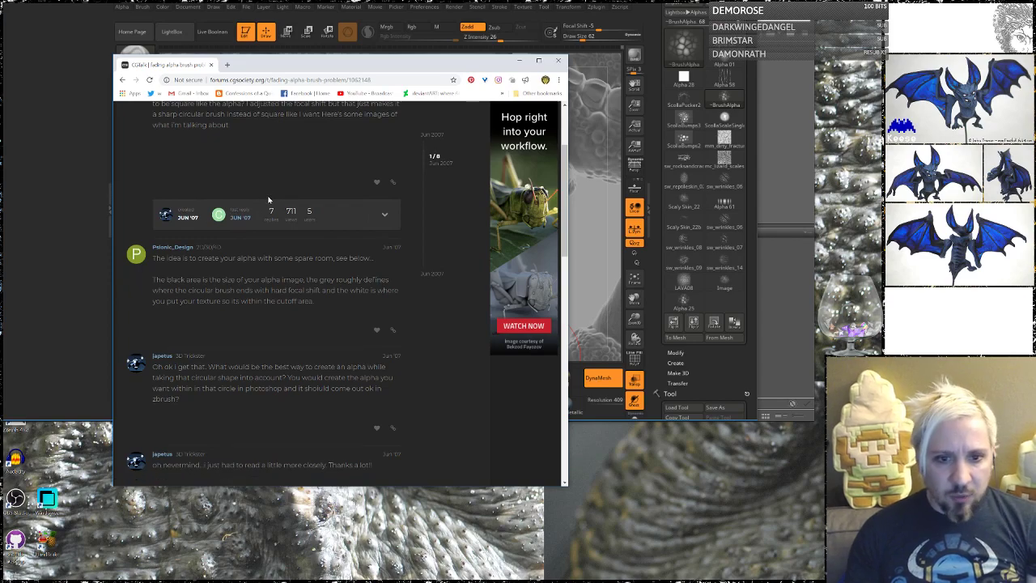
{"action": "scroll", "coordinate": [269, 200], "scroll_direction": "down", "scroll_amount": 2}
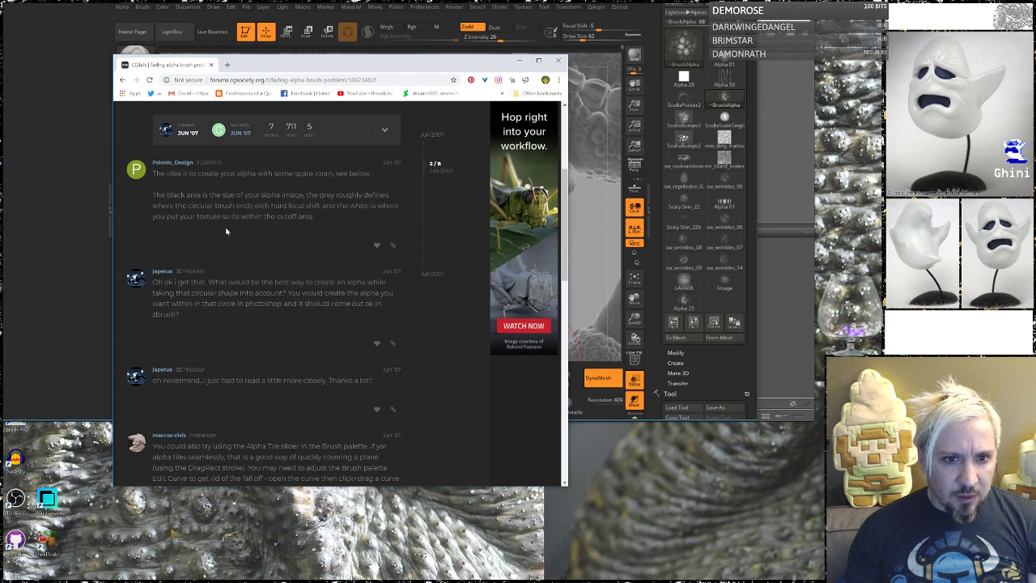
{"action": "scroll", "coordinate": [226, 232], "scroll_direction": "down", "scroll_amount": 10}
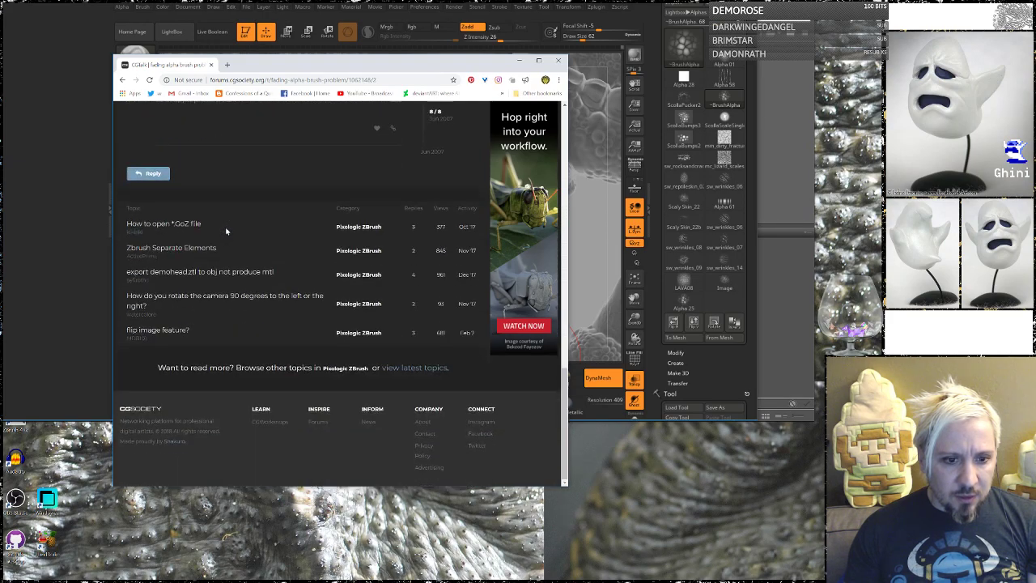
Look through the remaining search results for alpha edge advice, and close the browser to return to ZBrush.
{"action": "left_click", "coordinate": [123, 79]}
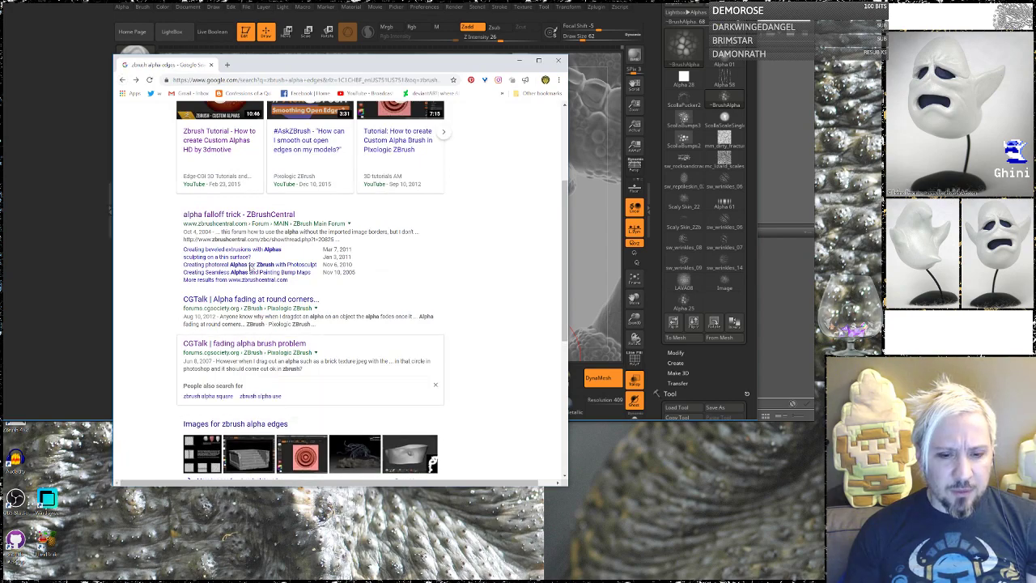
{"action": "scroll", "coordinate": [275, 301], "scroll_direction": "down", "scroll_amount": 2}
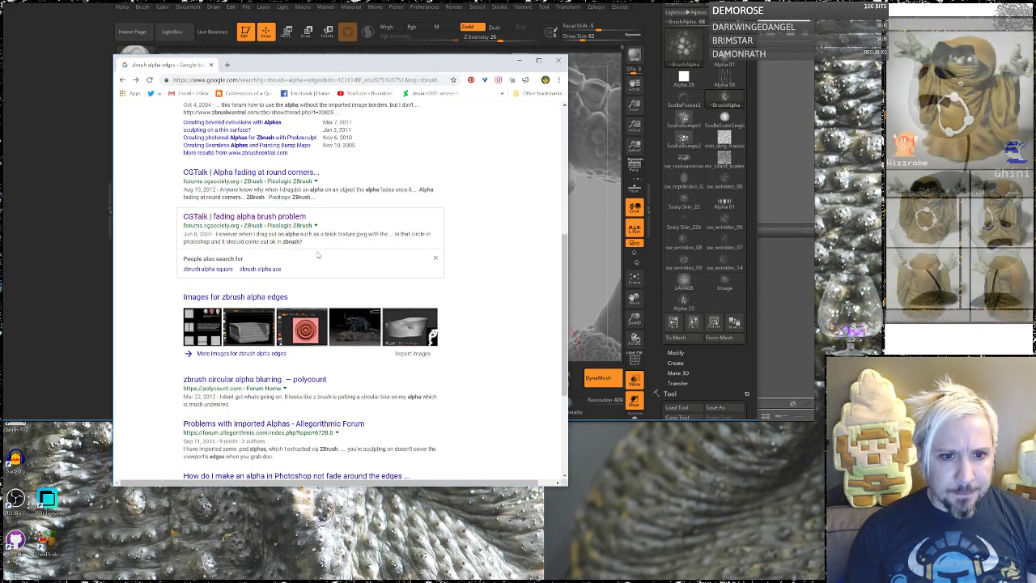
{"action": "scroll", "coordinate": [317, 255], "scroll_direction": "down", "scroll_amount": 2}
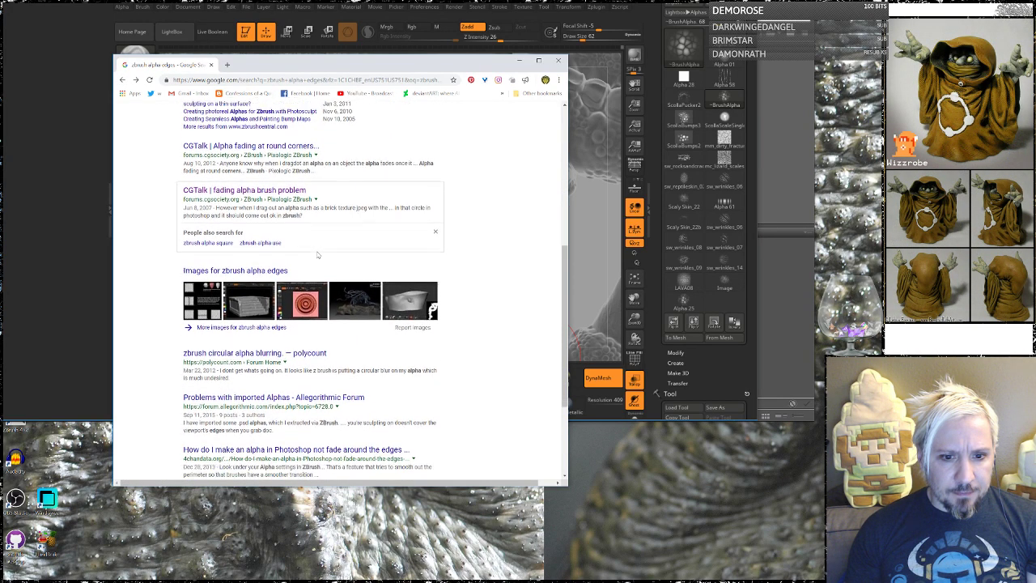
{"action": "scroll", "coordinate": [317, 257], "scroll_direction": "down", "scroll_amount": 1}
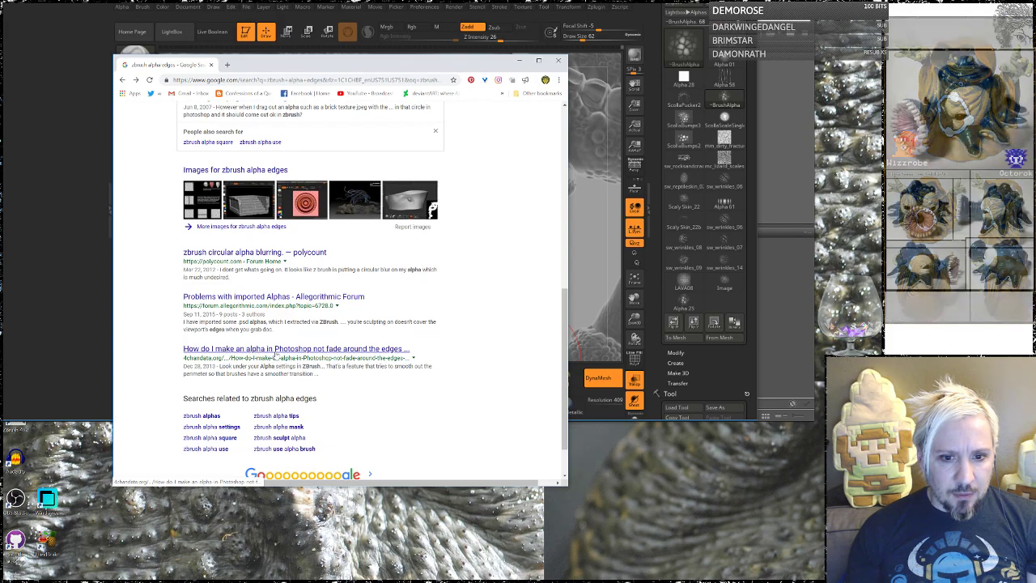
{"action": "scroll", "coordinate": [275, 354], "scroll_direction": "up", "scroll_amount": 15}
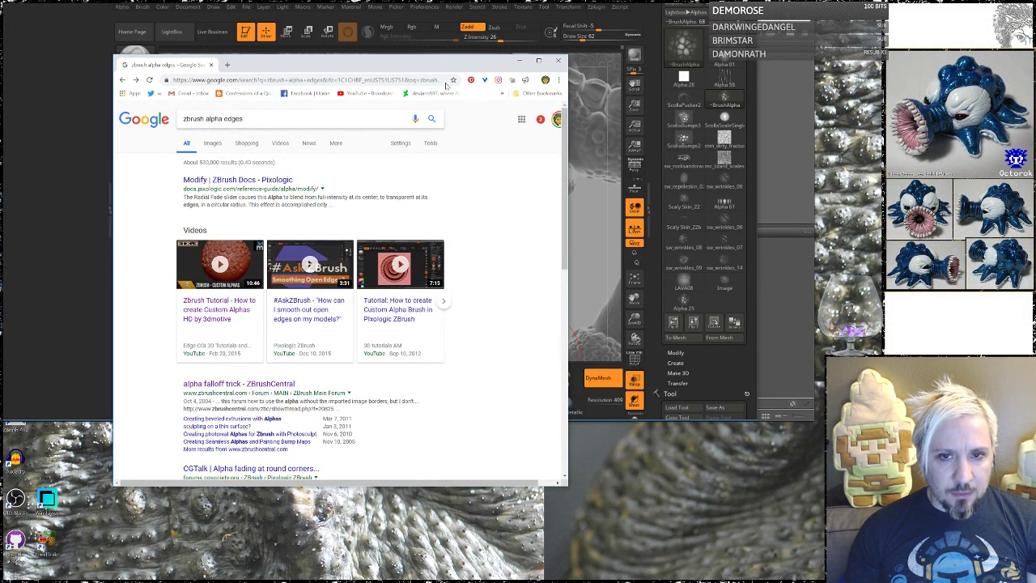
{"action": "left_click", "coordinate": [557, 65]}
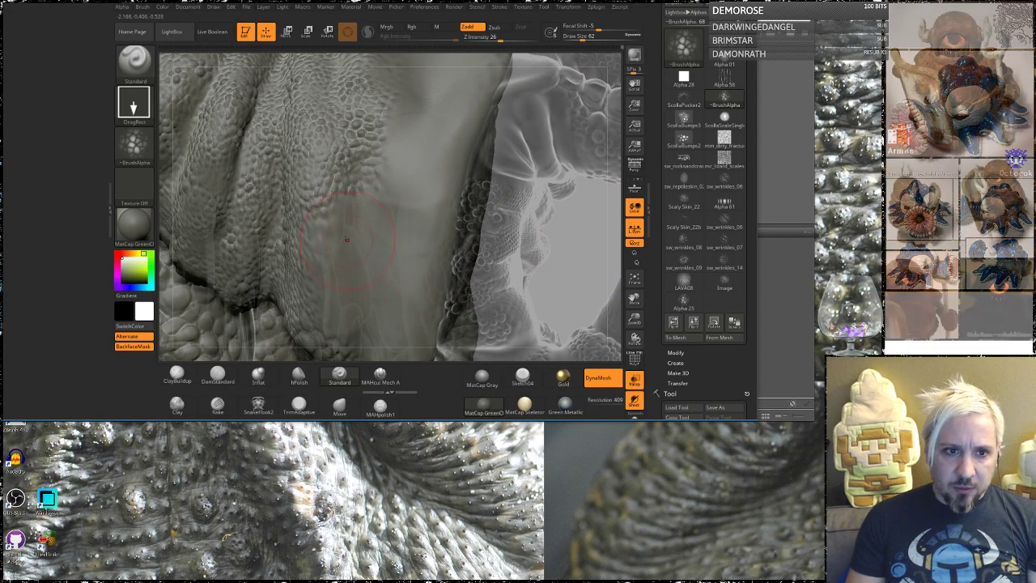
Stamp a patch of the Bumps3 alpha on the smooth skin and bring up the brush's Alpha and Texture settings.
{"action": "key", "text": "ctrl"}
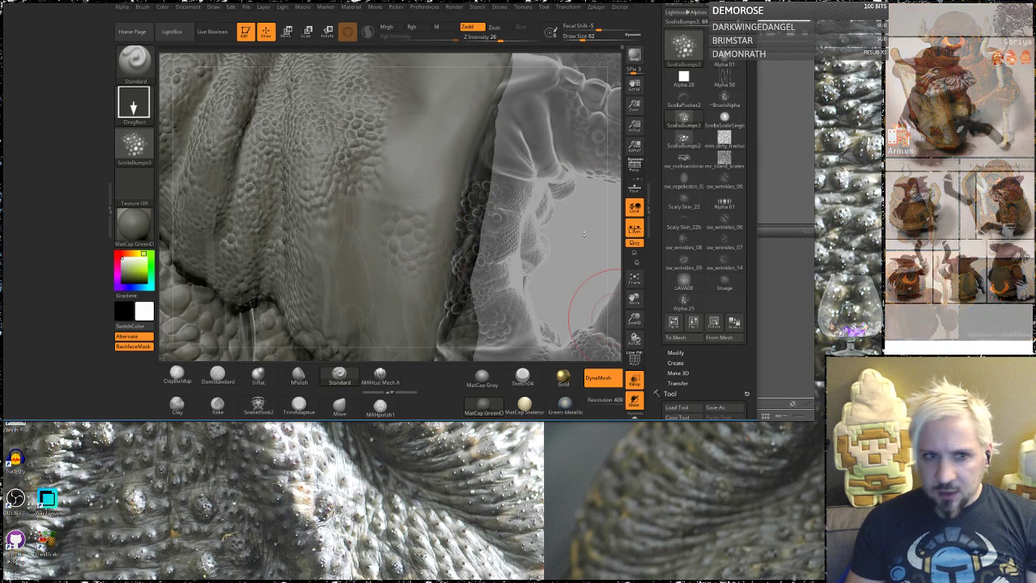
{"action": "left_click", "coordinate": [144, 7]}
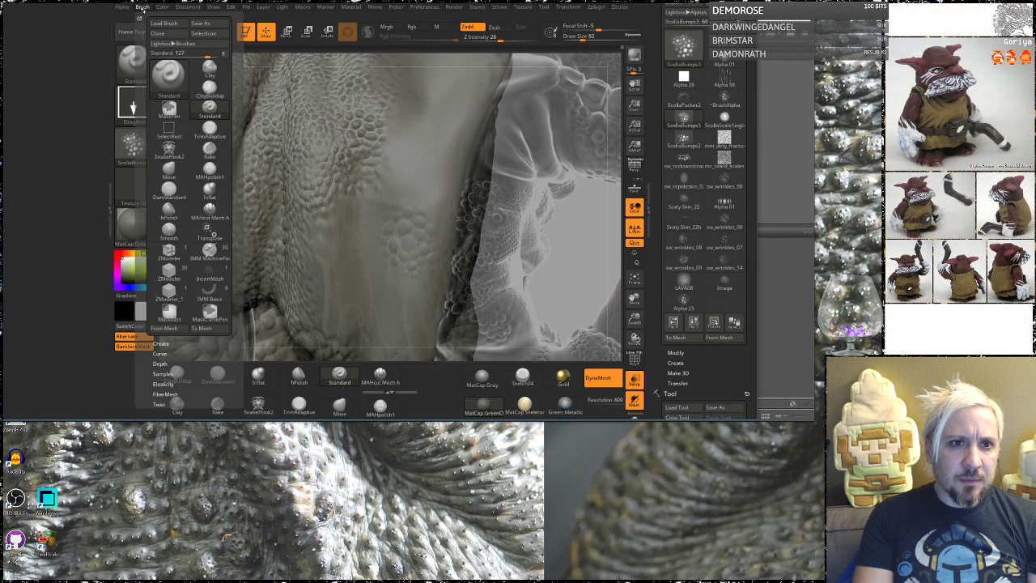
{"action": "left_click", "coordinate": [138, 18]}
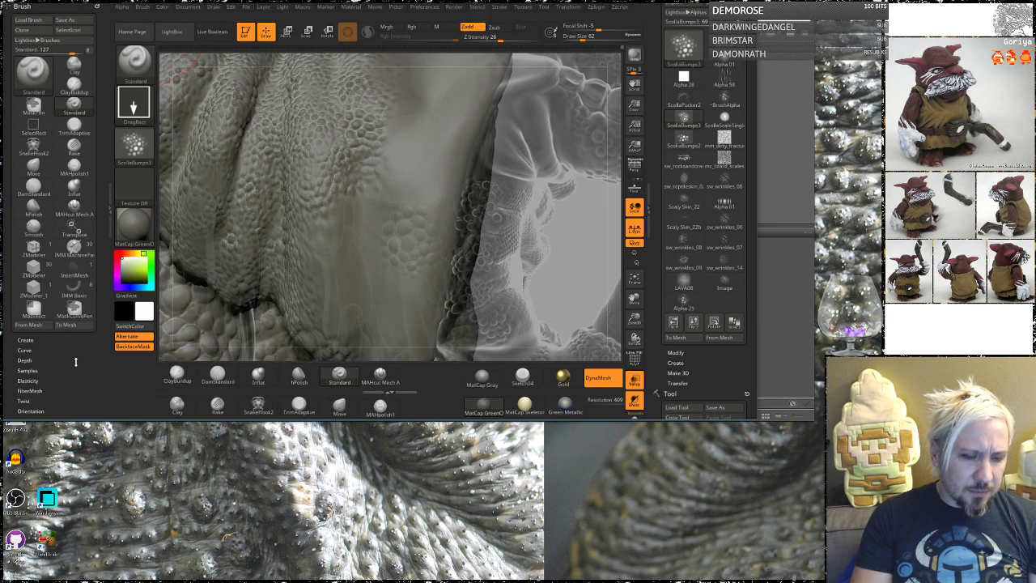
{"action": "scroll", "coordinate": [75, 364], "scroll_direction": "down", "scroll_amount": 5}
{"action": "left_click", "coordinate": [47, 188]}
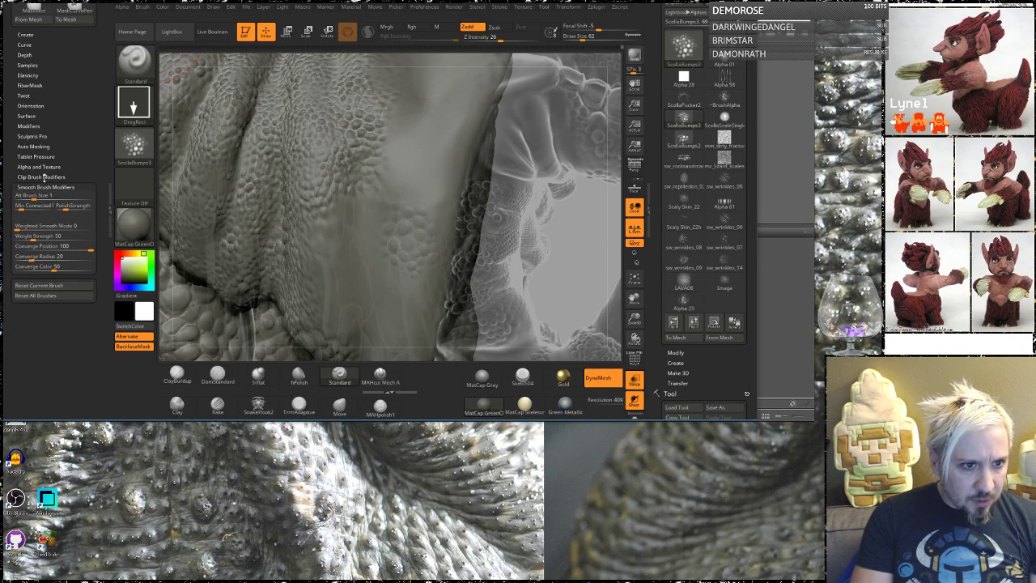
{"action": "left_click", "coordinate": [45, 167]}
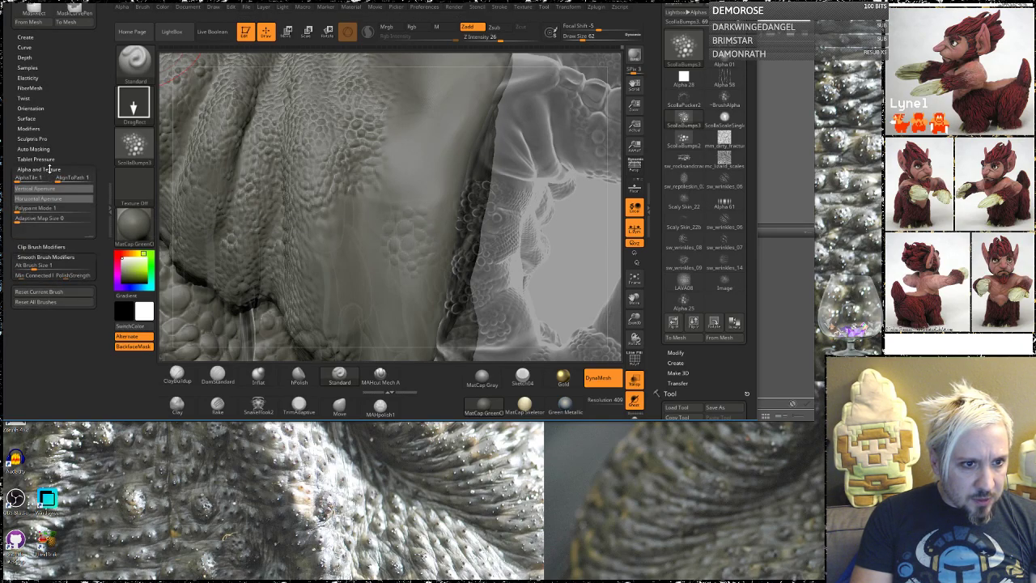
Try Low Magnify and High Magnify values of 0.1 with a test stamp on the smooth skin.
{"action": "left_click", "coordinate": [38, 251]}
{"action": "type", "text": "0.1"}
{"action": "key", "text": "Return"}
{"action": "left_click", "coordinate": [73, 249]}
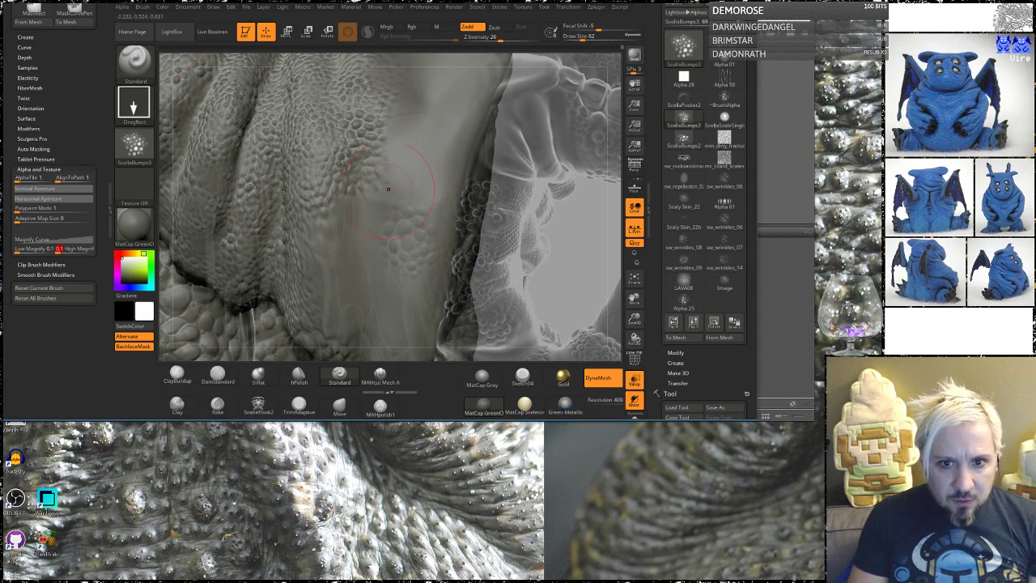
{"action": "key", "text": "Return"}
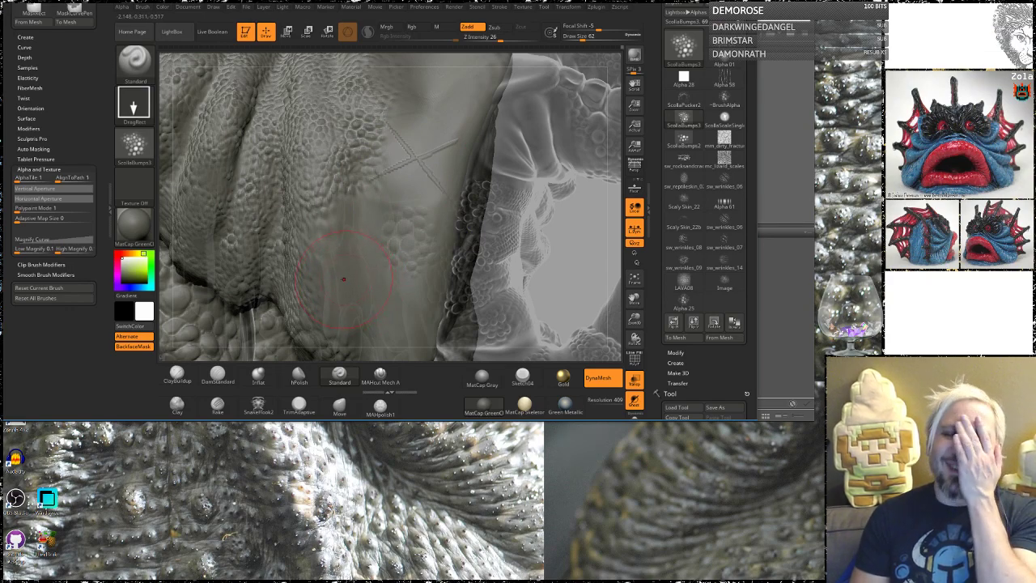
Smooth out the test stamp, set Low Magnify and High Magnify to 1, and test the BrushAlpha stamp on the smooth skin.
{"action": "left_click_drag", "start_coordinate": [333, 336], "coordinate": [340, 327], "text": "shift"}
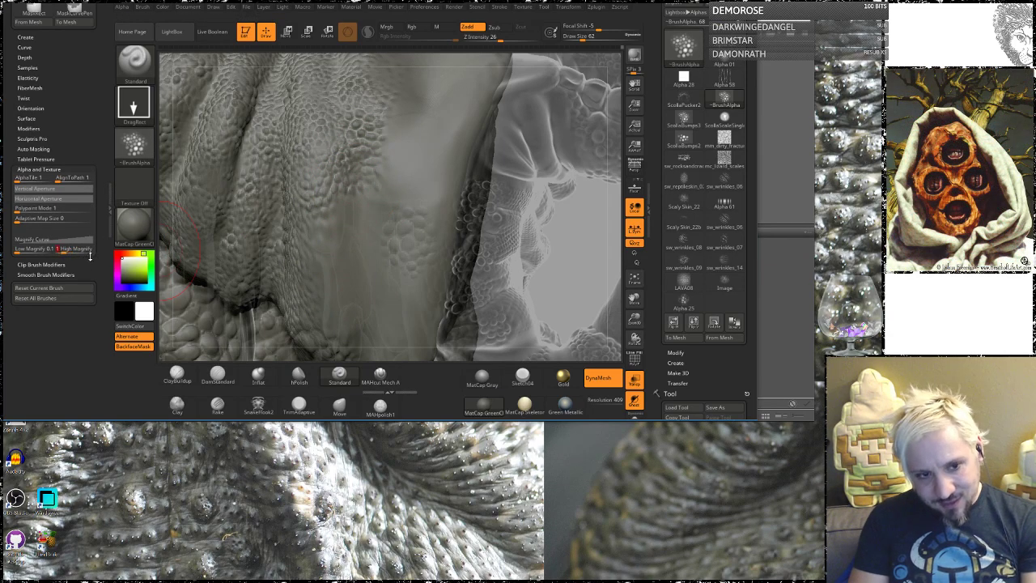
{"action": "left_click", "coordinate": [33, 252]}
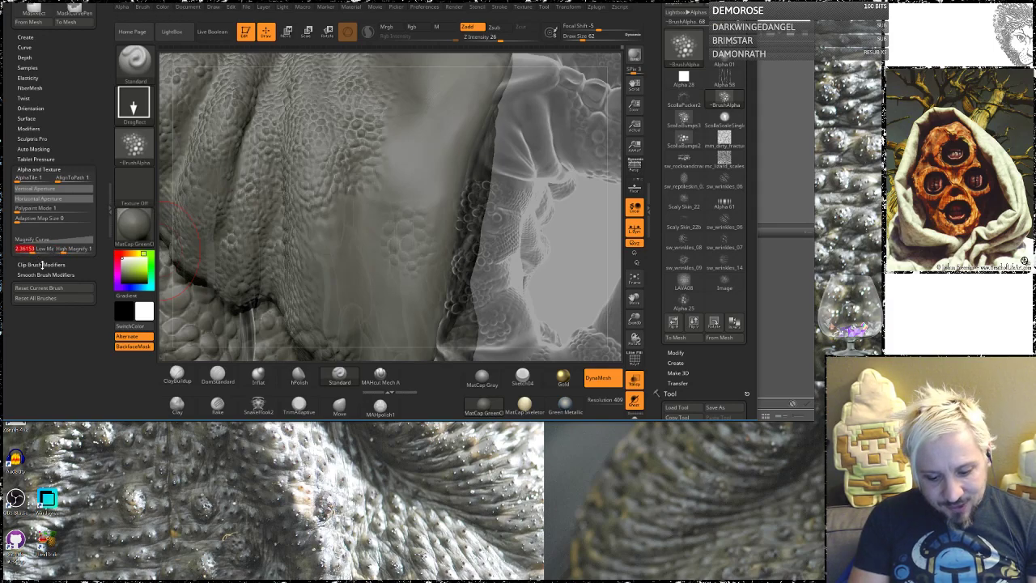
{"action": "type", "text": "1"}
{"action": "key", "text": "Return"}
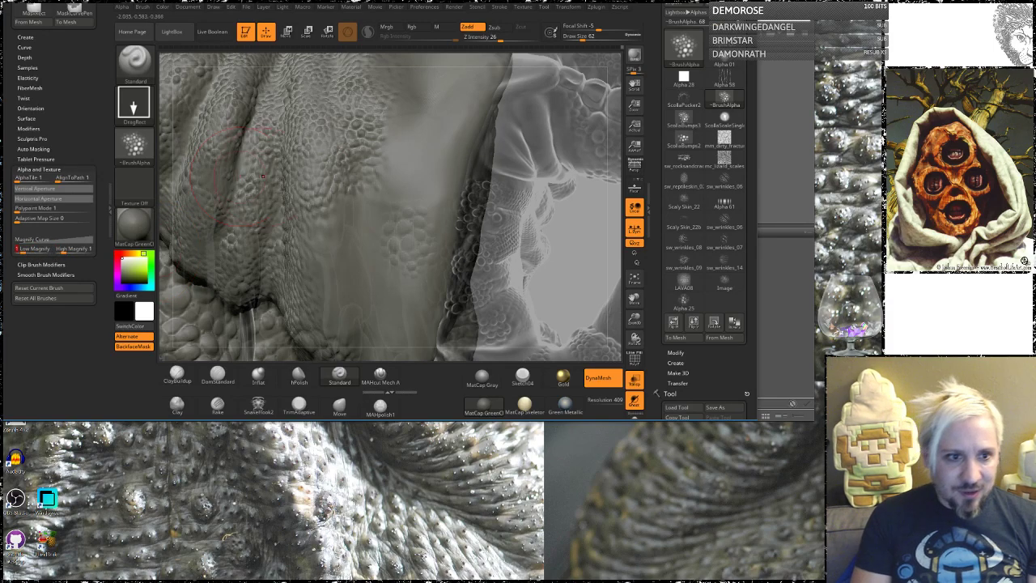
{"action": "left_click_drag", "start_coordinate": [384, 226], "coordinate": [421, 253]}
{"action": "key", "text": "ctrl+z"}
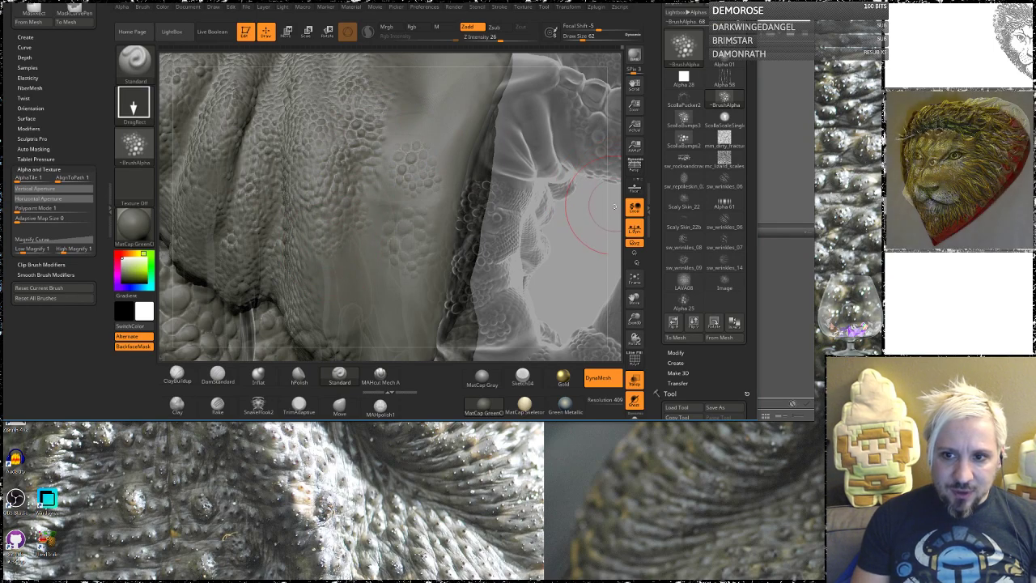
Stamp BrushAlpha scales down the smooth band between the wrinkled folds and the outer rim of the wrist cuff.
{"action": "left_click_drag", "start_coordinate": [589, 242], "coordinate": [522, 274]}
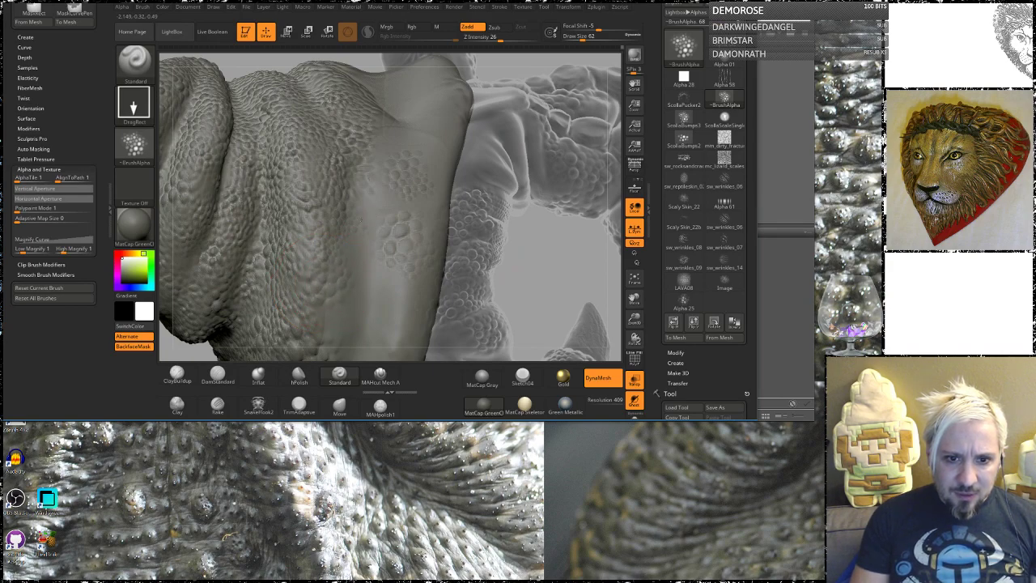
{"action": "mouse_move", "coordinate": [558, 253]}
{"action": "left_mouse_down"}
{"action": "mouse_move", "coordinate": [503, 250]}
{"action": "mouse_move", "coordinate": [515, 256]}
{"action": "left_mouse_up"}
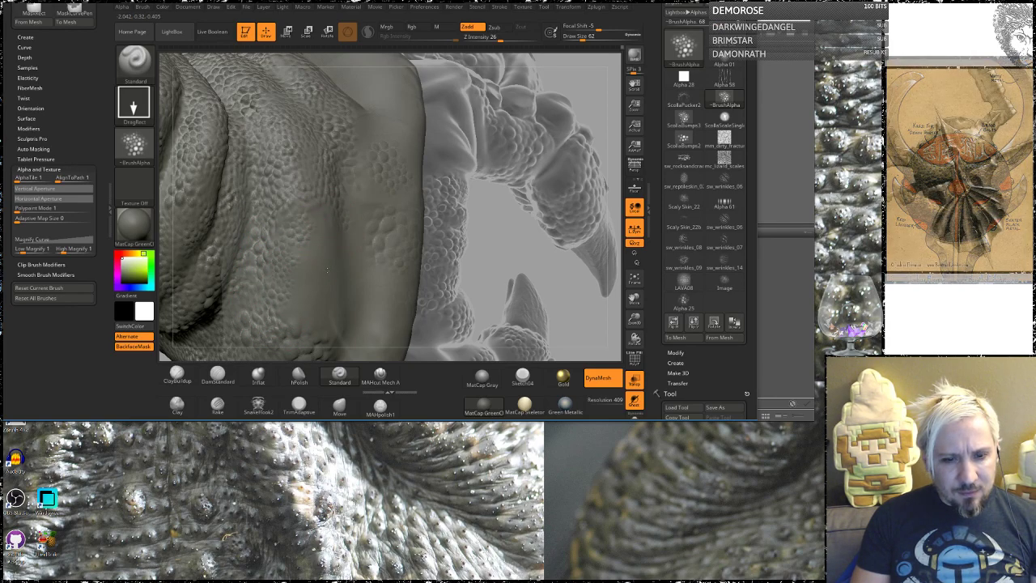
{"action": "mouse_move", "coordinate": [492, 219]}
{"action": "left_mouse_down"}
{"action": "mouse_move", "coordinate": [351, 265]}
{"action": "mouse_move", "coordinate": [290, 308]}
{"action": "left_mouse_up"}
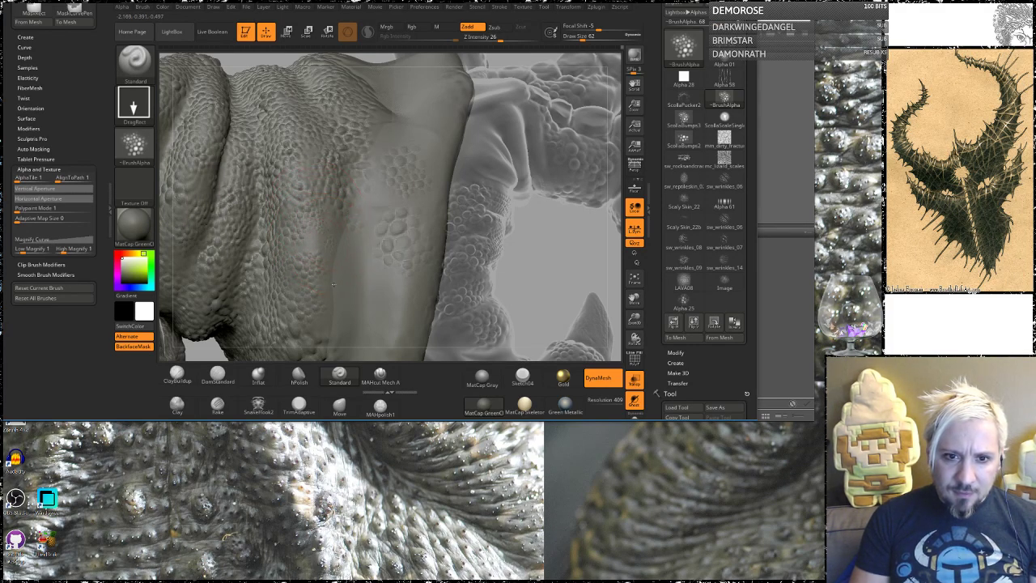
{"action": "left_click_drag", "start_coordinate": [559, 265], "coordinate": [510, 295]}
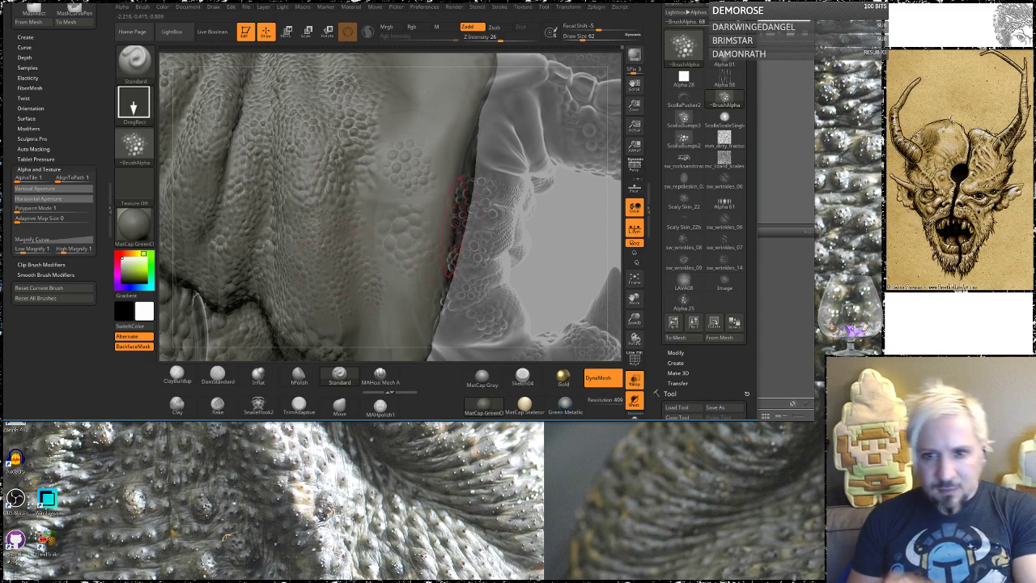
{"action": "mouse_move", "coordinate": [542, 257]}
{"action": "left_mouse_down"}
{"action": "mouse_move", "coordinate": [518, 276]}
{"action": "mouse_move", "coordinate": [550, 338]}
{"action": "left_mouse_up"}
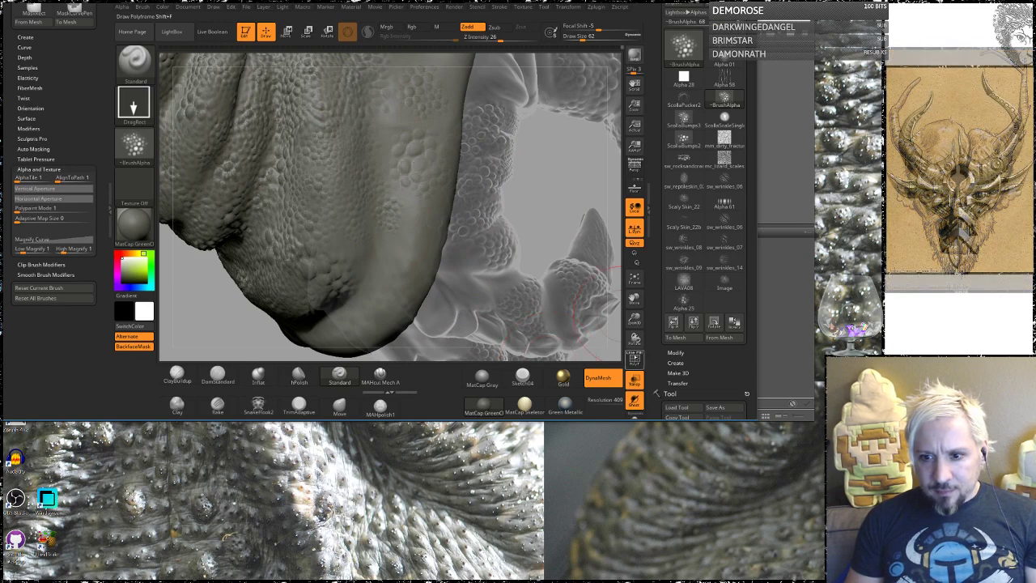
Enlarge the ZBrush window and isolate the body subtool with Solo mode.
{"action": "left_click_drag", "start_coordinate": [649, 367], "coordinate": [613, 520]}
{"action": "left_click", "coordinate": [634, 421]}
{"action": "left_click_drag", "start_coordinate": [484, 292], "coordinate": [429, 199]}
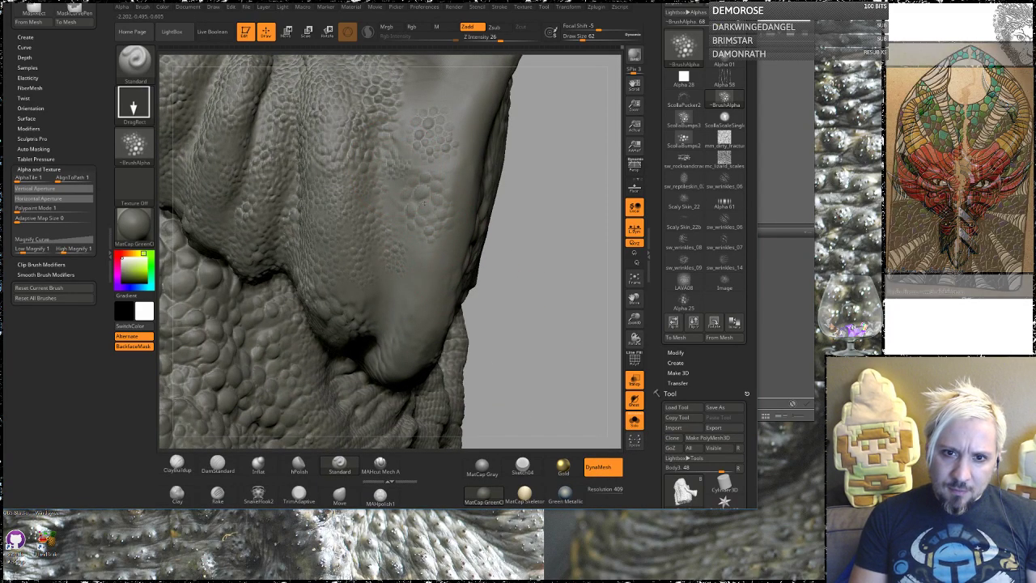
Soften the fresh scales in the middle of the cuff's smooth band and stamp more scales down toward its lower tip.
{"action": "left_click_drag", "start_coordinate": [415, 243], "coordinate": [428, 214], "text": "shift"}
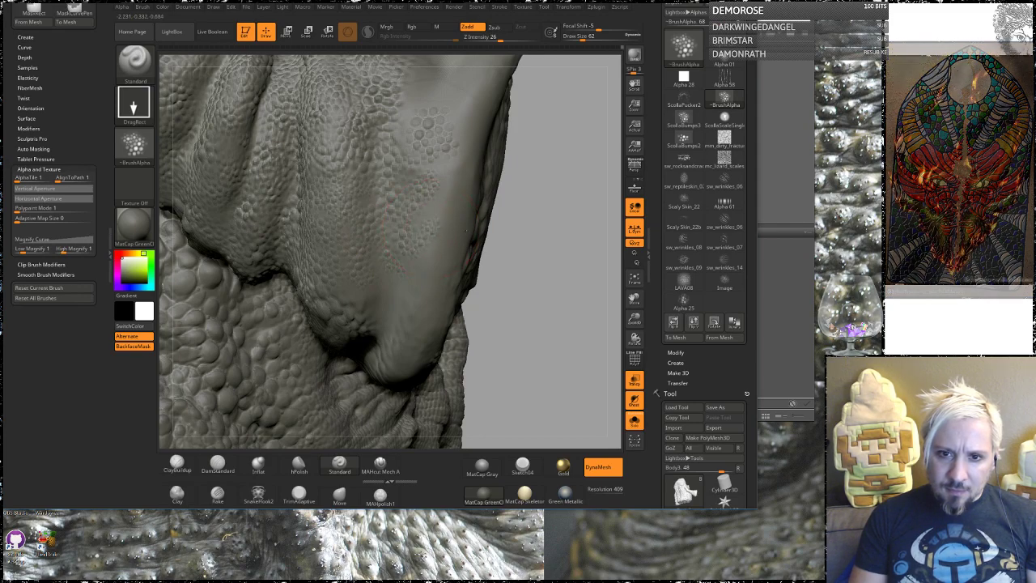
{"action": "left_click_drag", "start_coordinate": [483, 198], "coordinate": [487, 140]}
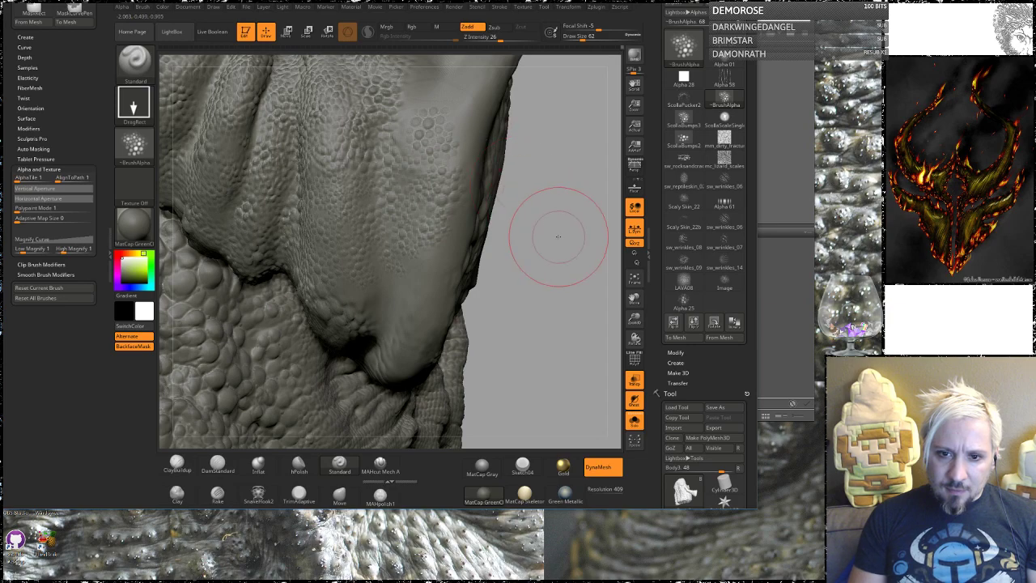
{"action": "left_click_drag", "start_coordinate": [555, 231], "coordinate": [396, 293]}
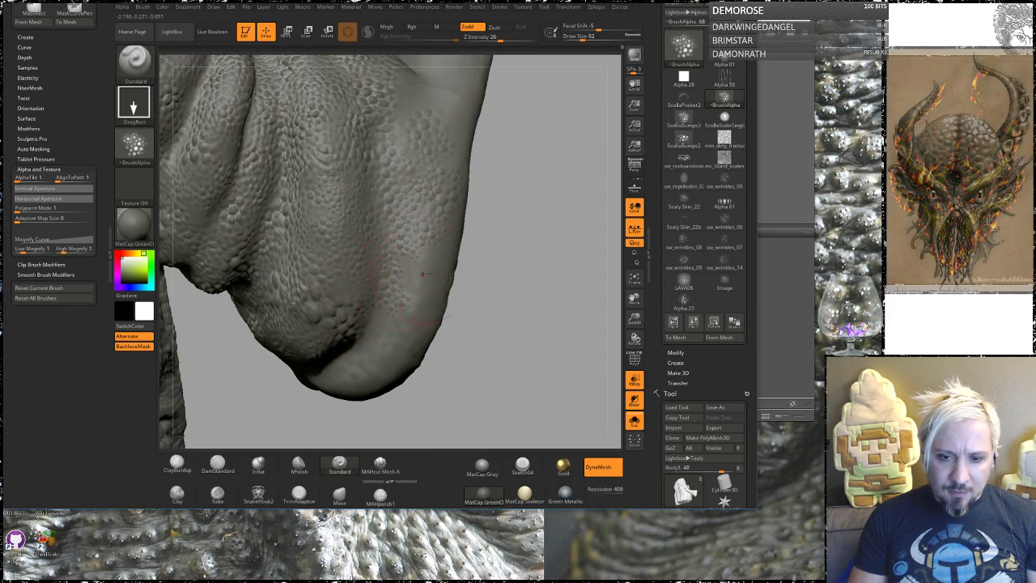
{"action": "mouse_move", "coordinate": [497, 324]}
{"action": "left_mouse_down"}
{"action": "mouse_move", "coordinate": [505, 224]}
{"action": "mouse_move", "coordinate": [480, 250]}
{"action": "mouse_move", "coordinate": [374, 263]}
{"action": "left_mouse_up"}
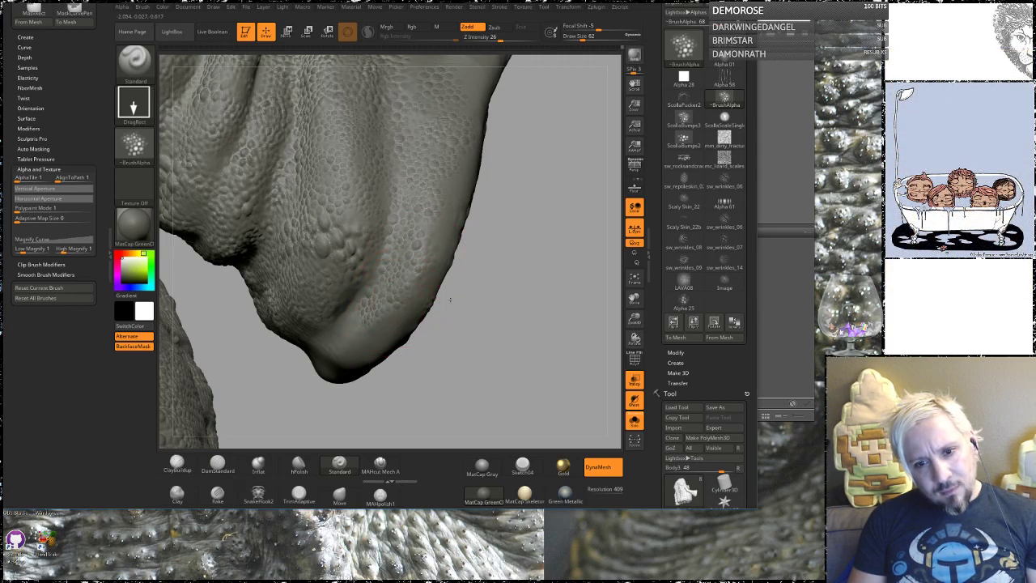
Smooth the coarse bumps on the fold beside the cuff band and stamp finer scales over that area.
{"action": "mouse_move", "coordinate": [488, 296]}
{"action": "left_mouse_down"}
{"action": "mouse_move", "coordinate": [475, 97]}
{"action": "mouse_move", "coordinate": [455, 106]}
{"action": "left_mouse_up"}
{"action": "left_click_drag", "start_coordinate": [350, 235], "coordinate": [369, 239], "text": "shift"}
{"action": "left_click_drag", "start_coordinate": [592, 186], "coordinate": [531, 219]}
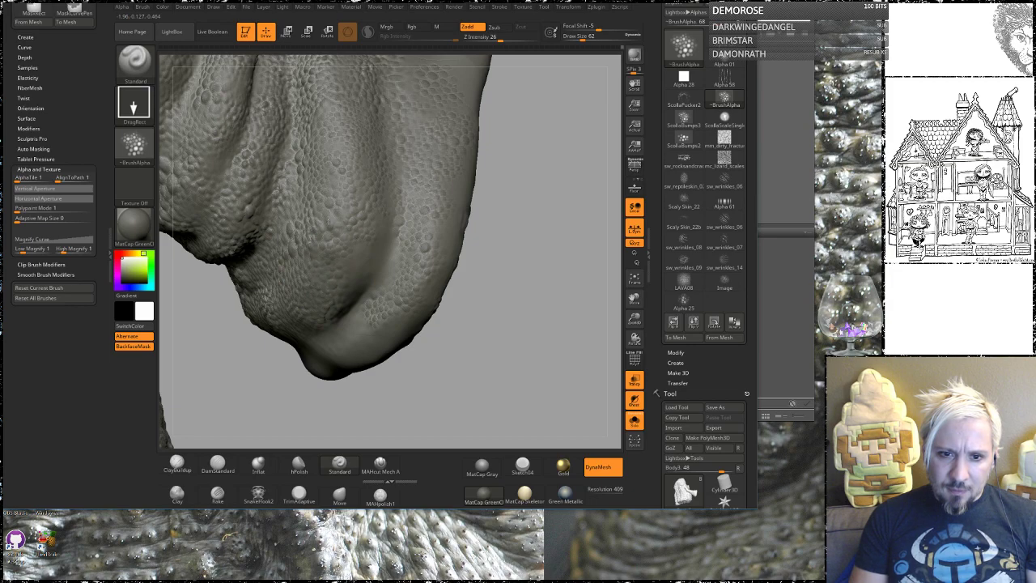
{"action": "left_click_drag", "start_coordinate": [509, 267], "coordinate": [463, 280]}
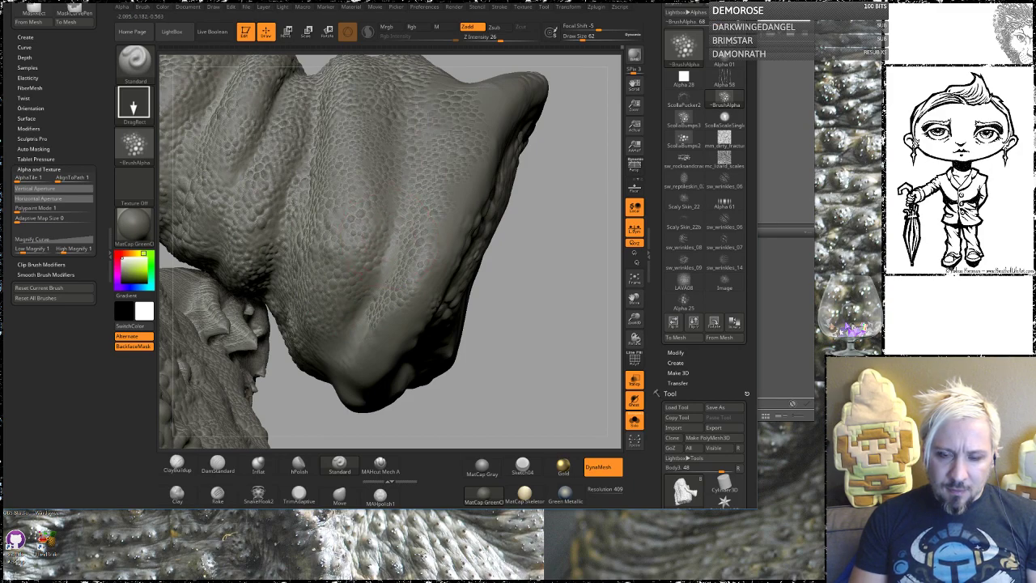
Cover the smooth skin around the cuff's lower tip with BrushAlpha scales, working from several viewing angles.
{"action": "left_click_drag", "start_coordinate": [543, 252], "coordinate": [515, 267]}
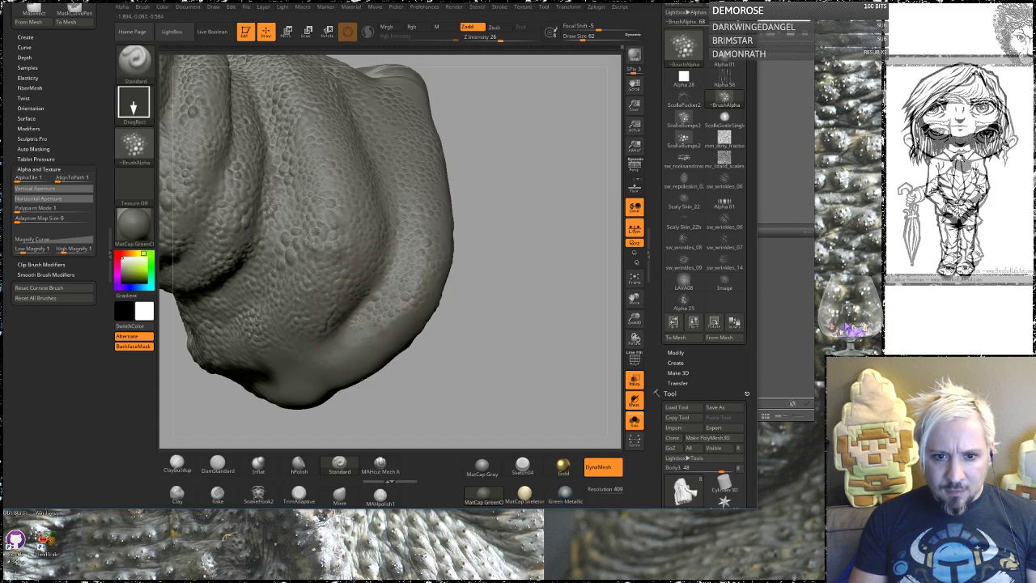
{"action": "left_click_drag", "start_coordinate": [451, 364], "coordinate": [347, 281]}
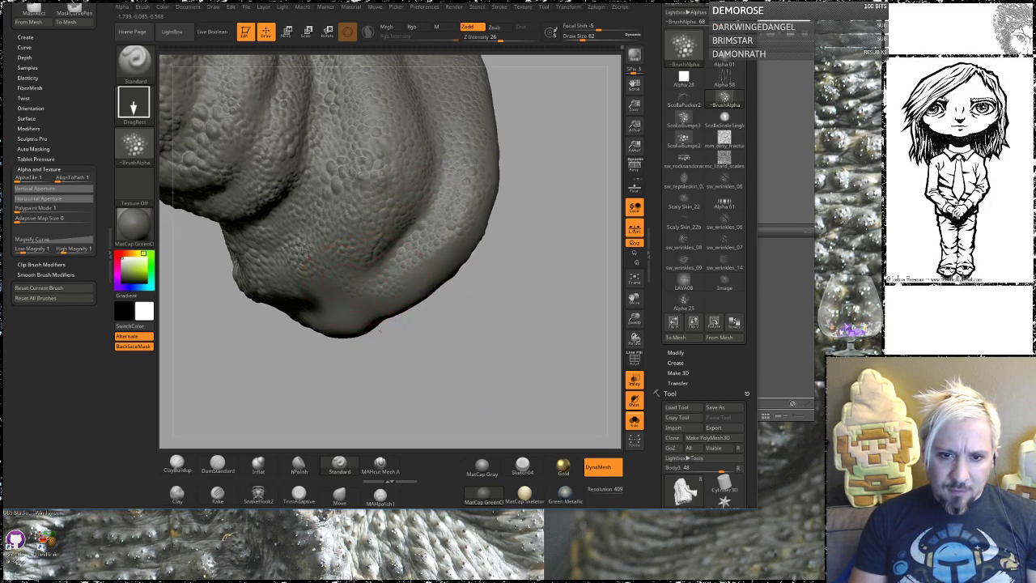
{"action": "left_click_drag", "start_coordinate": [405, 387], "coordinate": [365, 323]}
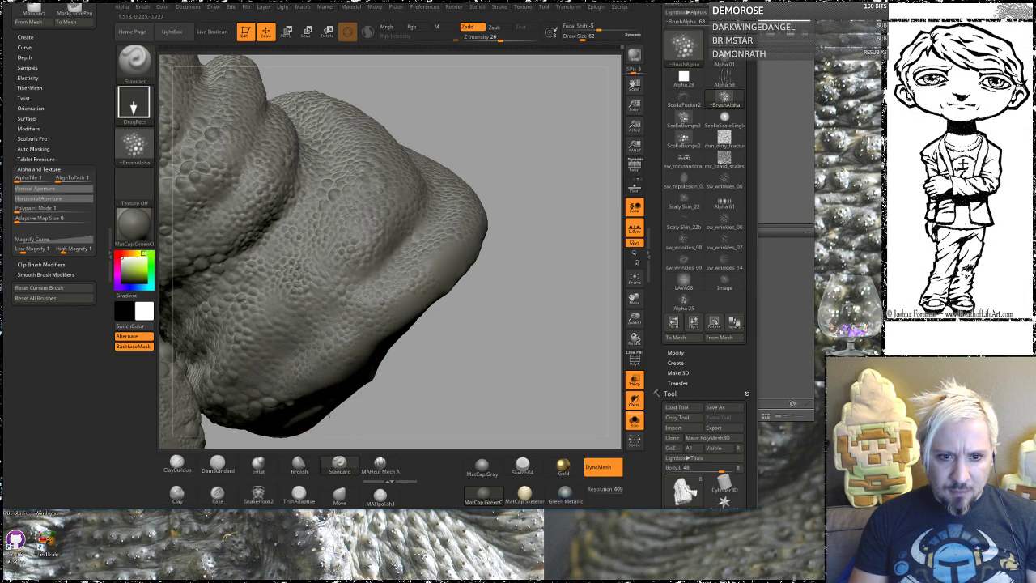
{"action": "left_click_drag", "start_coordinate": [442, 328], "coordinate": [323, 404]}
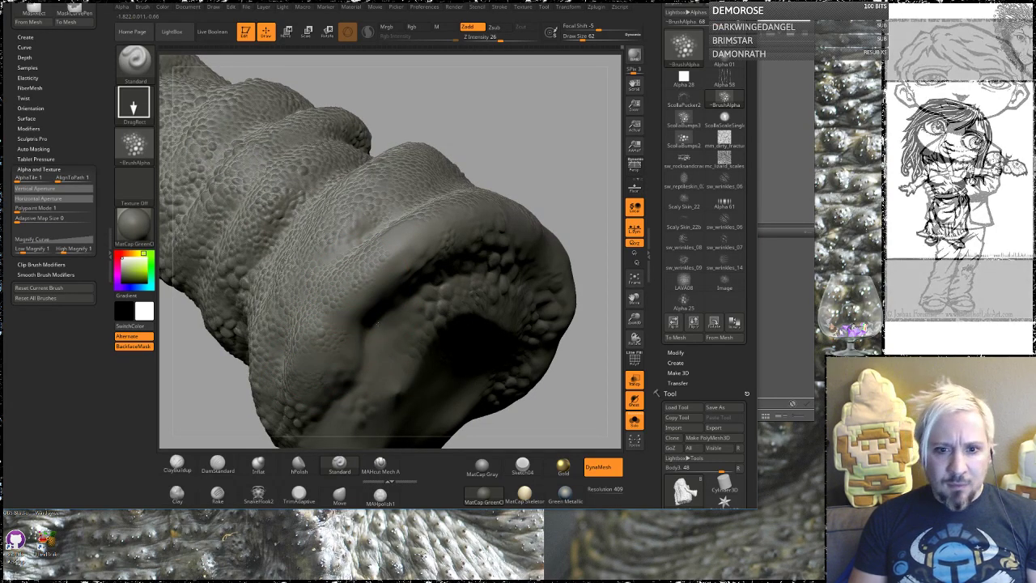
{"action": "mouse_move", "coordinate": [523, 145]}
{"action": "left_mouse_down"}
{"action": "mouse_move", "coordinate": [539, 190]}
{"action": "mouse_move", "coordinate": [393, 273]}
{"action": "left_mouse_up"}
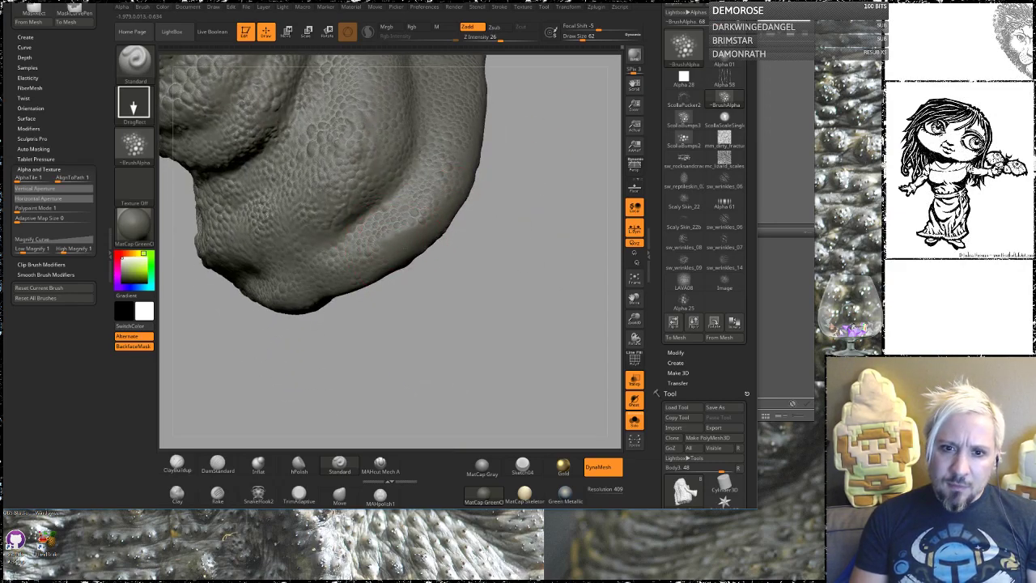
Extend the stamped scales from the cuff's lower tip along its outer edge onto the adjoining bare flap.
{"action": "mouse_move", "coordinate": [492, 278]}
{"action": "left_mouse_down"}
{"action": "mouse_move", "coordinate": [481, 293]}
{"action": "mouse_move", "coordinate": [509, 286]}
{"action": "mouse_move", "coordinate": [451, 325]}
{"action": "mouse_move", "coordinate": [381, 319]}
{"action": "left_mouse_up"}
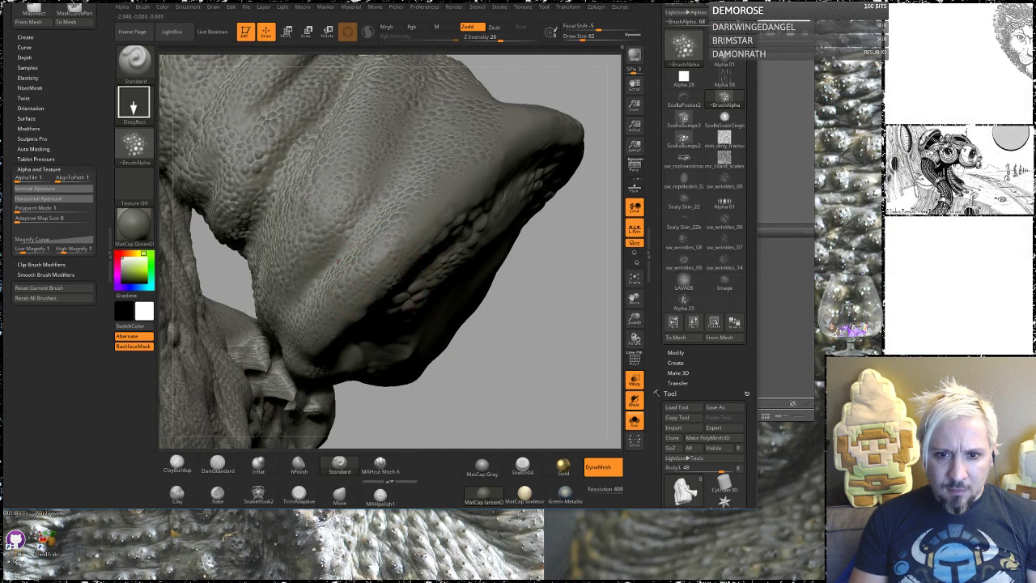
{"action": "left_click_drag", "start_coordinate": [548, 261], "coordinate": [413, 231]}
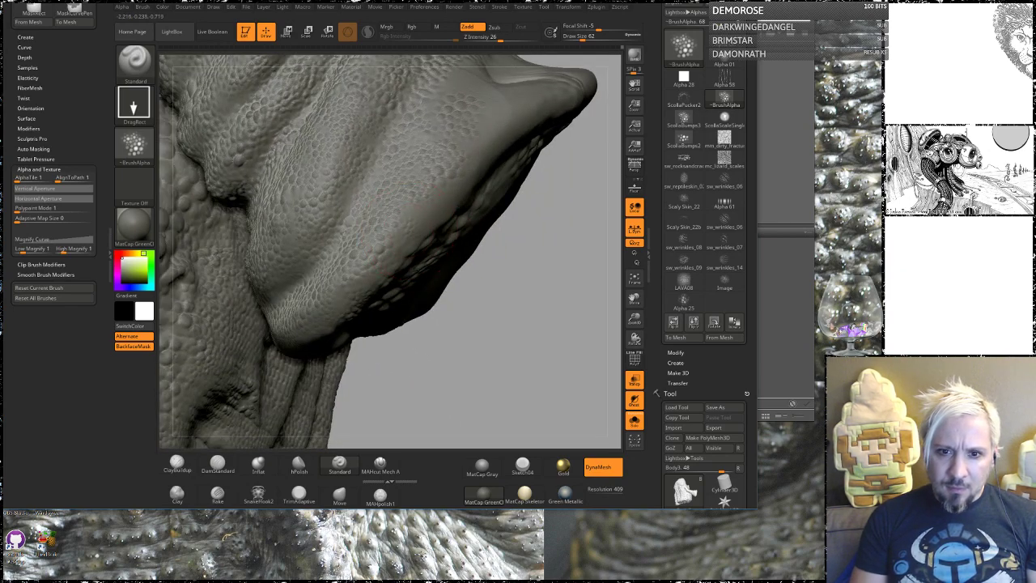
{"action": "mouse_move", "coordinate": [474, 294]}
{"action": "left_mouse_down"}
{"action": "mouse_move", "coordinate": [505, 364]}
{"action": "mouse_move", "coordinate": [537, 284]}
{"action": "mouse_move", "coordinate": [405, 174]}
{"action": "left_mouse_up"}
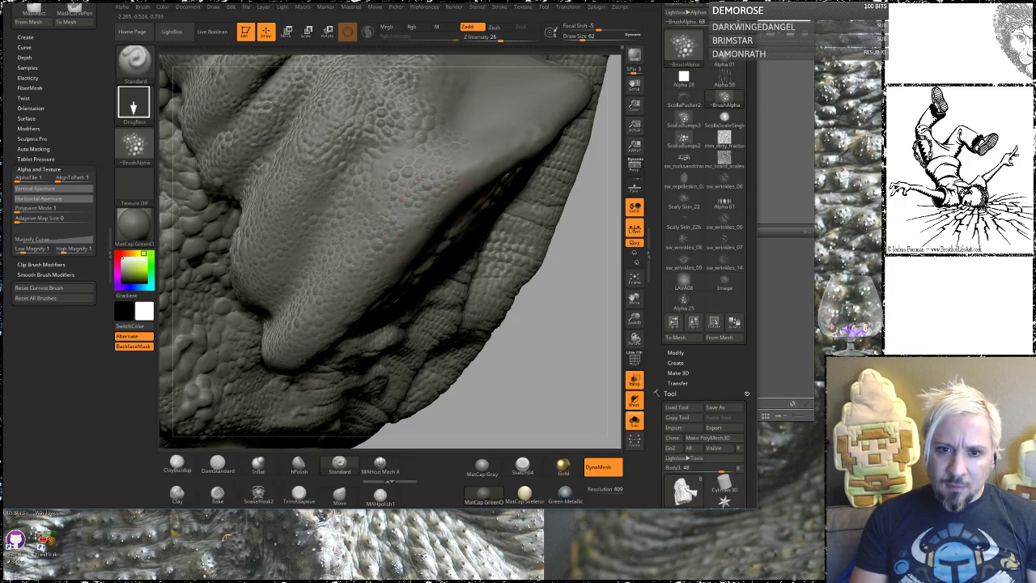
{"action": "left_click_drag", "start_coordinate": [578, 256], "coordinate": [567, 267]}
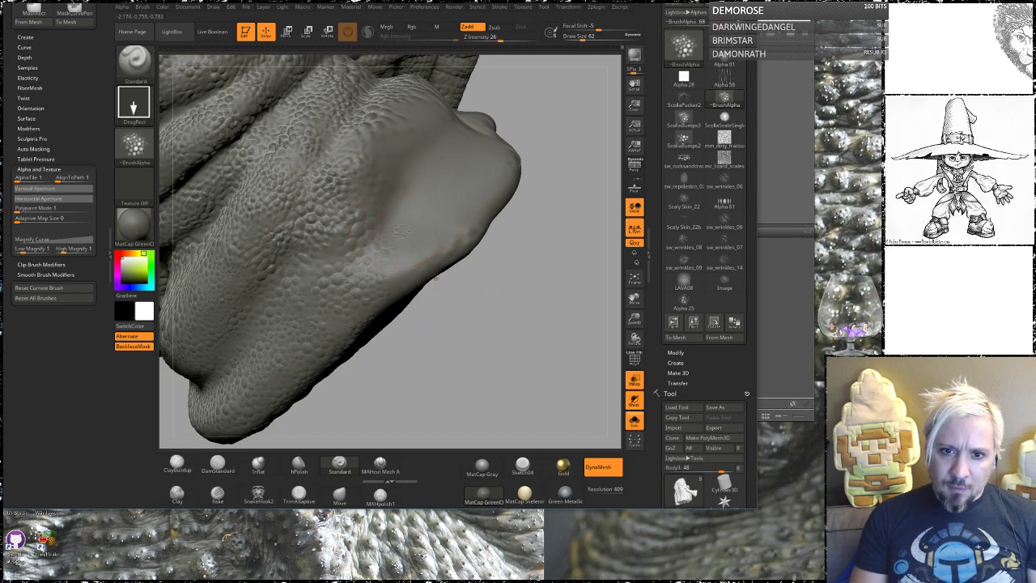
{"action": "left_click_drag", "start_coordinate": [414, 293], "coordinate": [420, 273]}
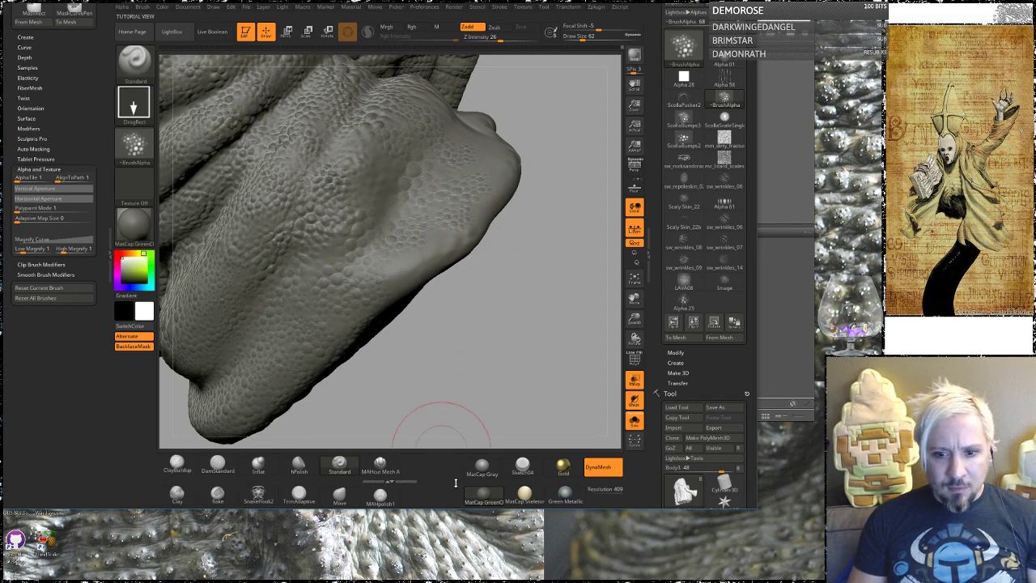
Switch the material to MatCap Gray and stamp scales across the remaining bare skin of the cuff flap.
{"action": "left_click", "coordinate": [482, 468]}
{"action": "mouse_move", "coordinate": [507, 298]}
{"action": "left_mouse_down"}
{"action": "mouse_move", "coordinate": [509, 312]}
{"action": "mouse_move", "coordinate": [428, 266]}
{"action": "left_mouse_up"}
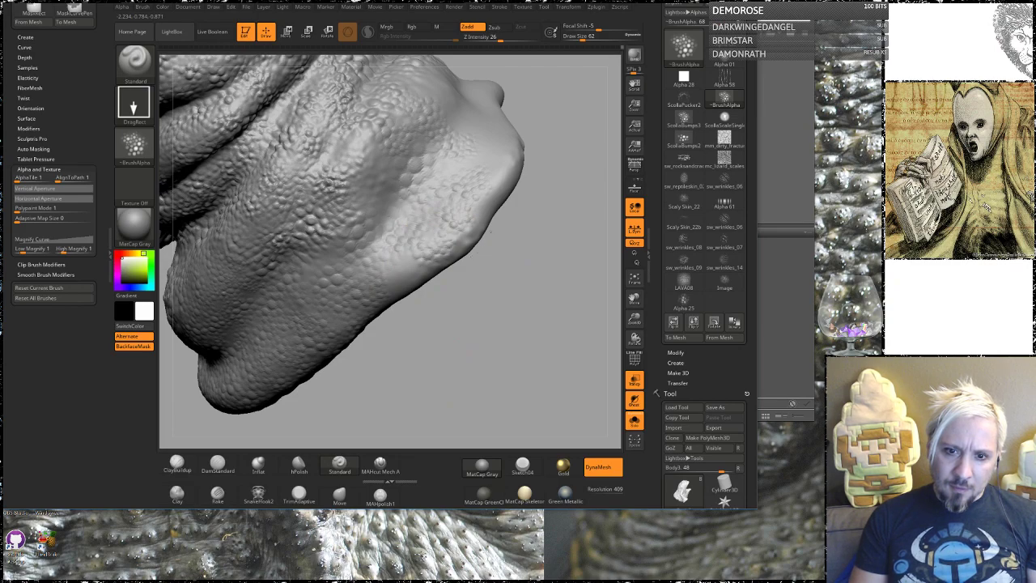
{"action": "mouse_move", "coordinate": [531, 284]}
{"action": "left_mouse_down"}
{"action": "mouse_move", "coordinate": [412, 240]}
{"action": "mouse_move", "coordinate": [392, 129]}
{"action": "mouse_move", "coordinate": [467, 265]}
{"action": "left_mouse_up"}
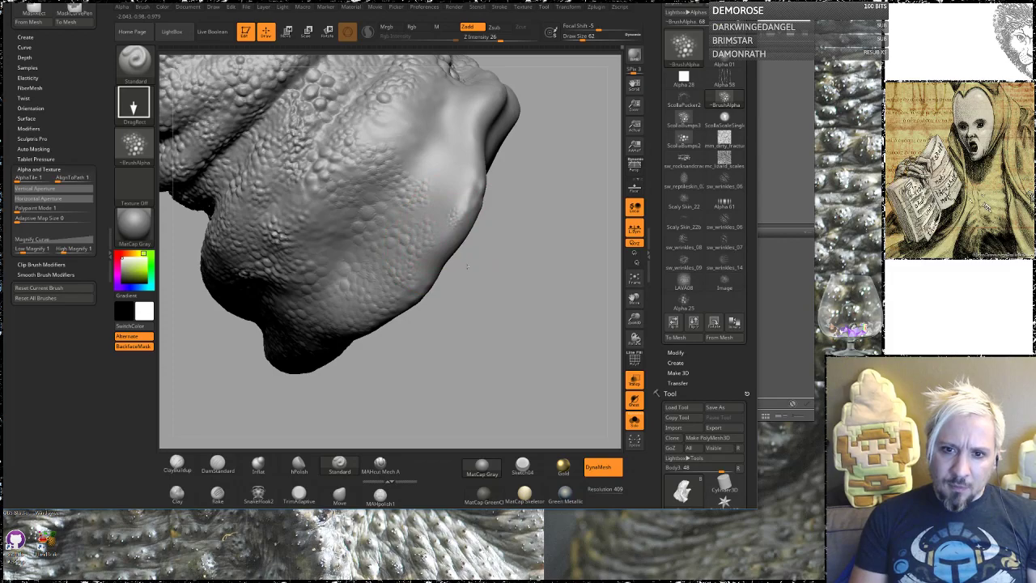
{"action": "mouse_move", "coordinate": [439, 150]}
{"action": "left_mouse_down"}
{"action": "mouse_move", "coordinate": [421, 152]}
{"action": "mouse_move", "coordinate": [444, 105]}
{"action": "left_mouse_up"}
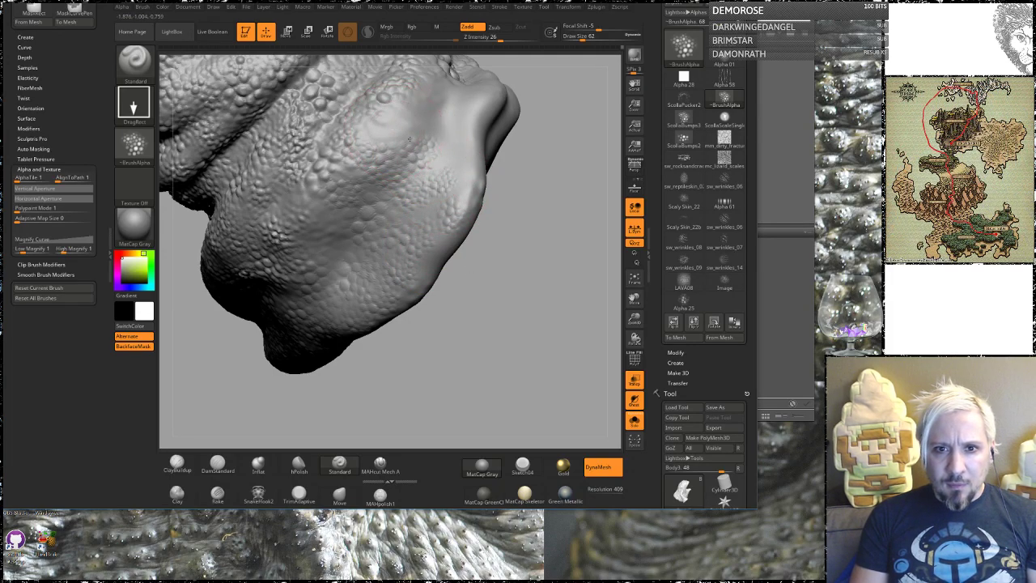
{"action": "left_click_drag", "start_coordinate": [436, 144], "coordinate": [429, 98]}
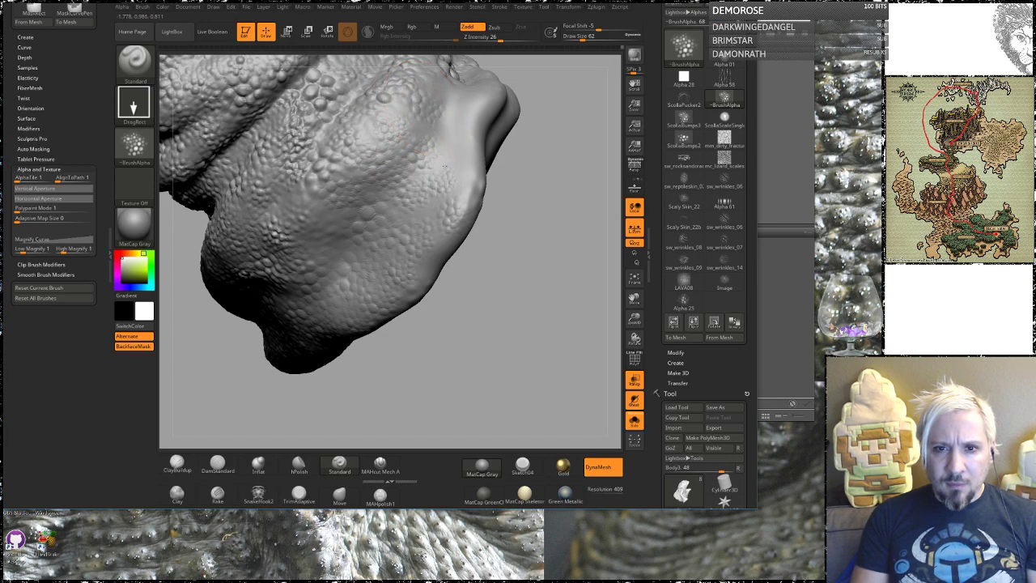
Continue stamping scales around the next fold of the cuff, blending them over the smooth ridge toward the rim.
{"action": "mouse_move", "coordinate": [567, 162]}
{"action": "left_mouse_down"}
{"action": "mouse_move", "coordinate": [421, 172]}
{"action": "mouse_move", "coordinate": [381, 122]}
{"action": "left_mouse_up"}
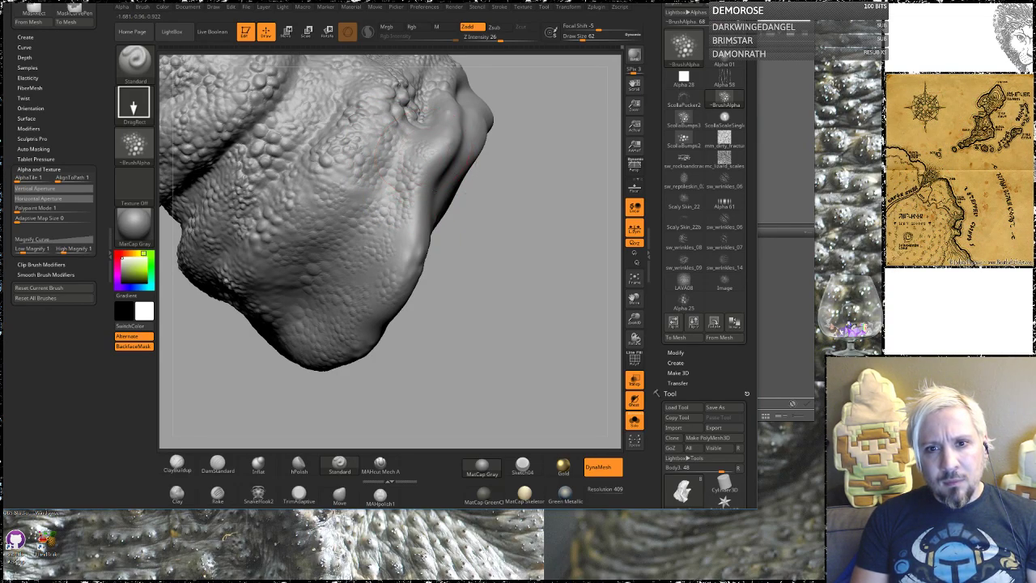
{"action": "mouse_move", "coordinate": [510, 191]}
{"action": "left_mouse_down"}
{"action": "mouse_move", "coordinate": [513, 230]}
{"action": "mouse_move", "coordinate": [494, 203]}
{"action": "left_mouse_up"}
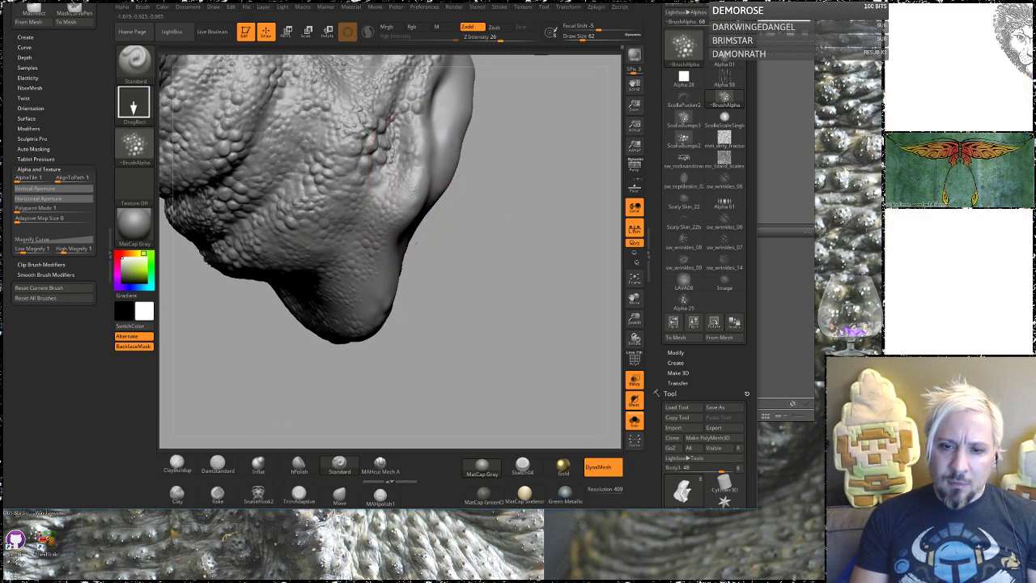
{"action": "left_click_drag", "start_coordinate": [416, 251], "coordinate": [450, 209]}
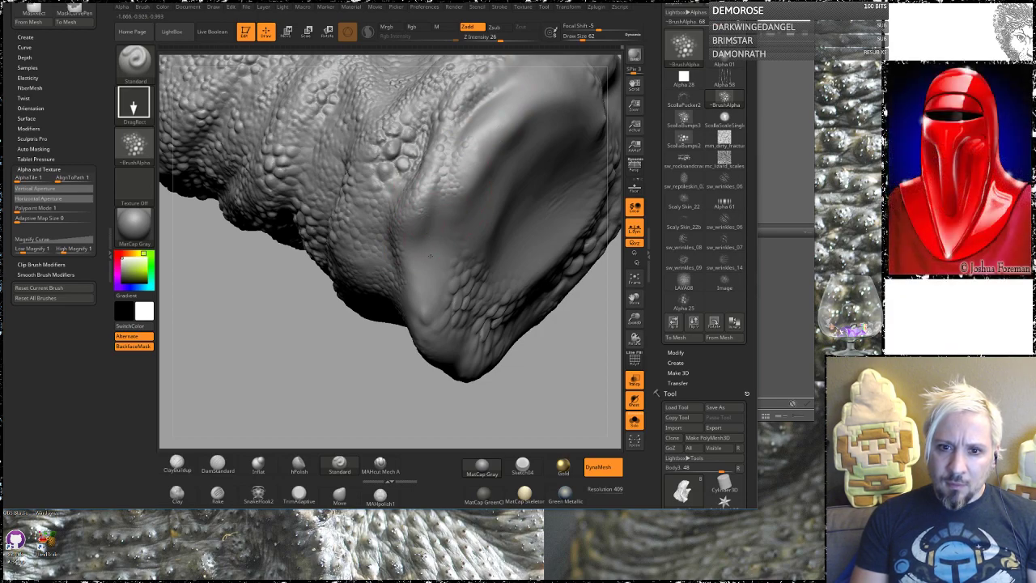
{"action": "left_click_drag", "start_coordinate": [349, 391], "coordinate": [398, 271]}
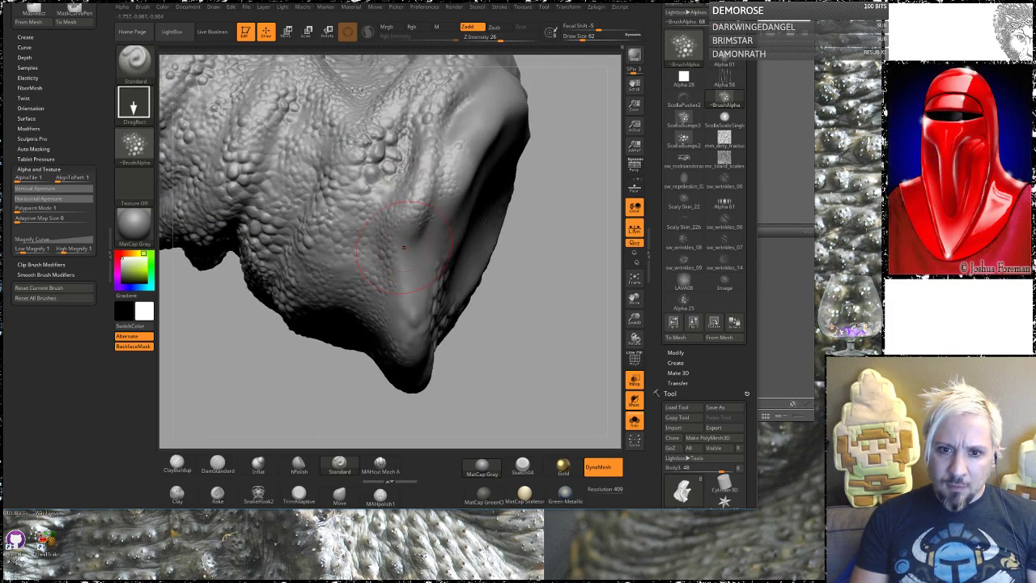
{"action": "left_click_drag", "start_coordinate": [510, 324], "coordinate": [438, 217]}
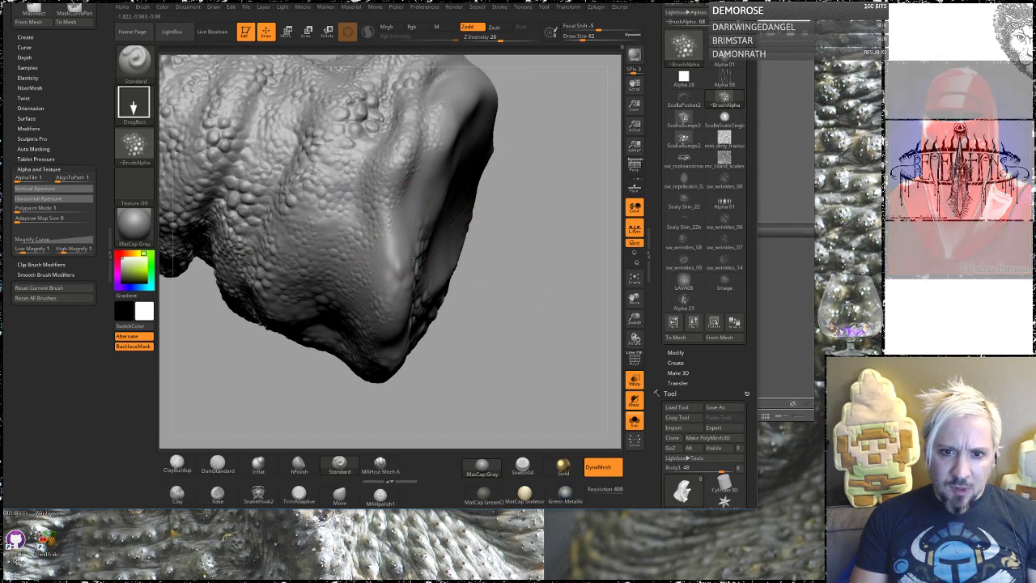
Stamp BrushAlpha scales over the smooth skin between the cuff's outer fold and its rim, working from several viewing angles.
{"action": "left_click_drag", "start_coordinate": [496, 253], "coordinate": [386, 221]}
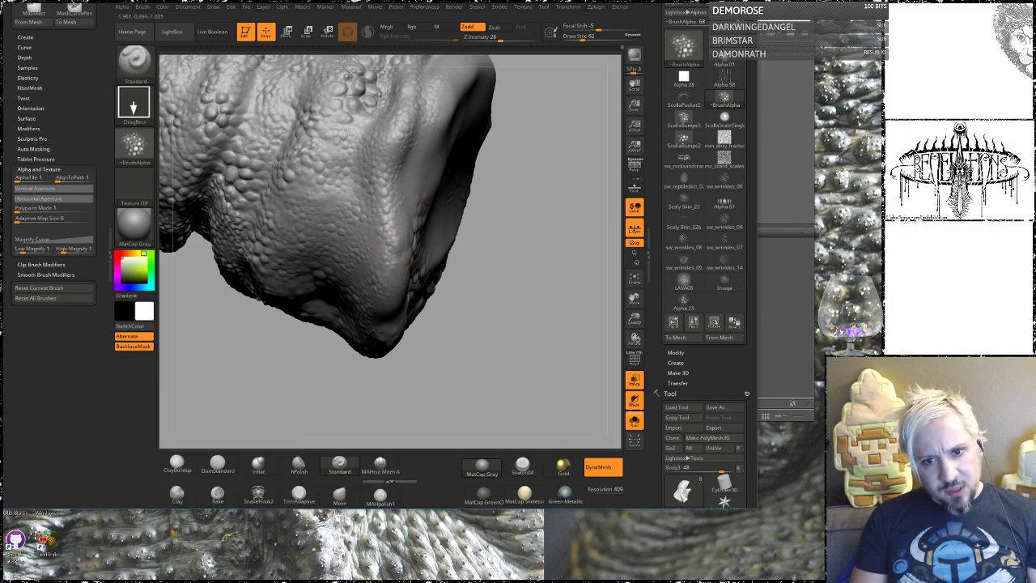
{"action": "left_click_drag", "start_coordinate": [498, 265], "coordinate": [427, 312]}
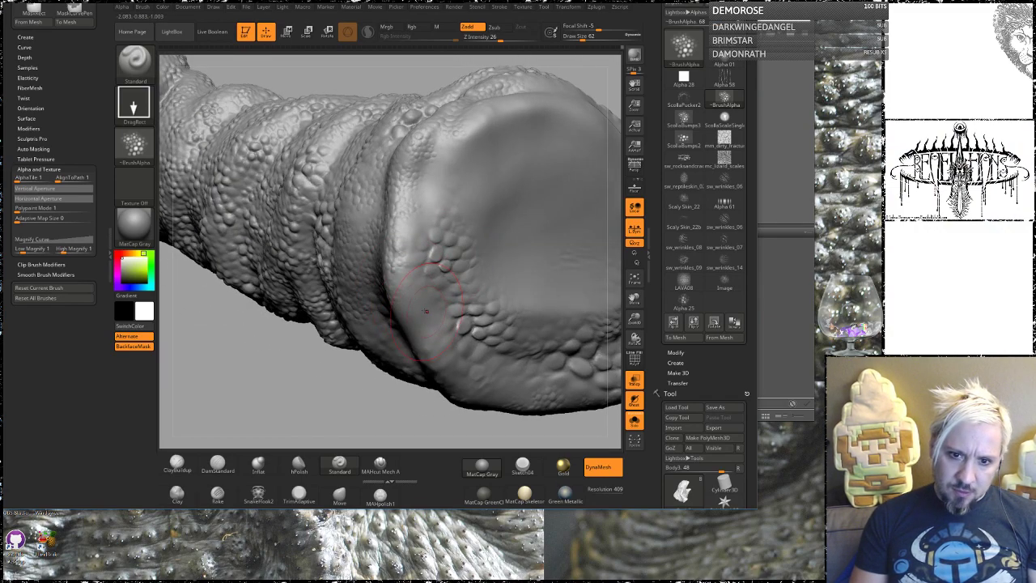
{"action": "left_click_drag", "start_coordinate": [278, 393], "coordinate": [339, 371]}
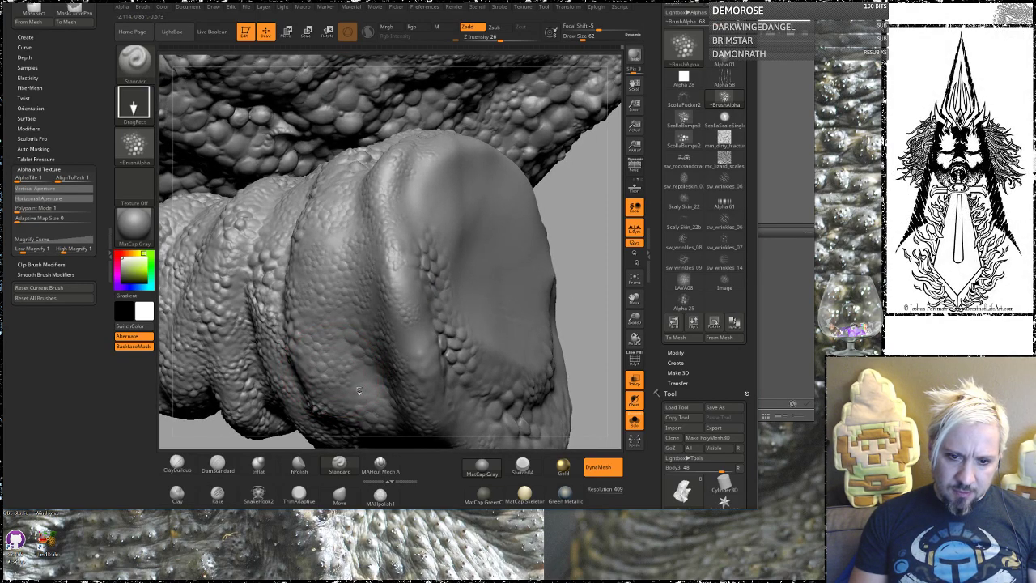
{"action": "mouse_move", "coordinate": [604, 195]}
{"action": "left_mouse_down"}
{"action": "mouse_move", "coordinate": [595, 252]}
{"action": "mouse_move", "coordinate": [558, 239]}
{"action": "left_mouse_up"}
{"action": "left_click_drag", "start_coordinate": [561, 154], "coordinate": [421, 162]}
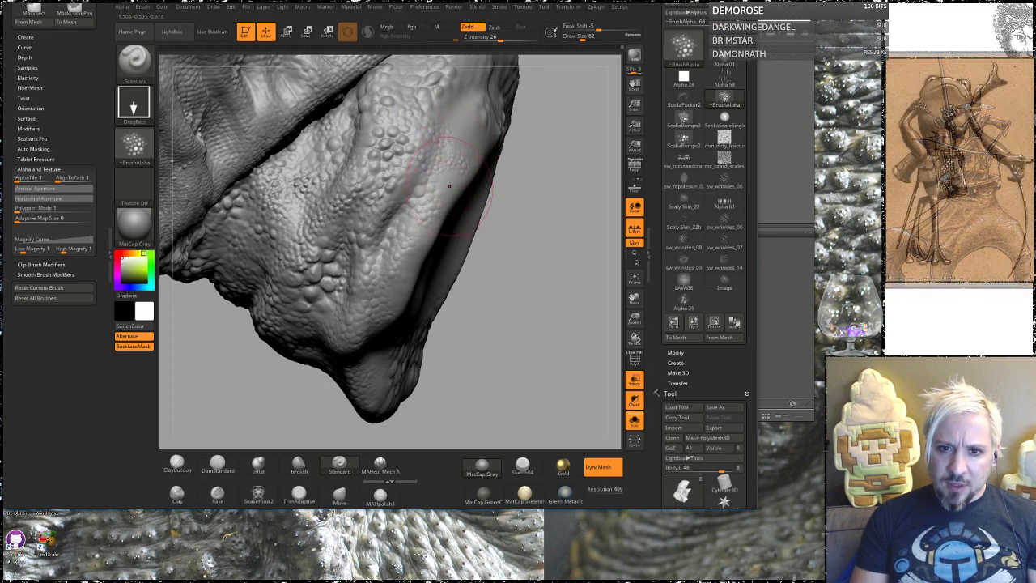
{"action": "left_click_drag", "start_coordinate": [560, 178], "coordinate": [430, 163]}
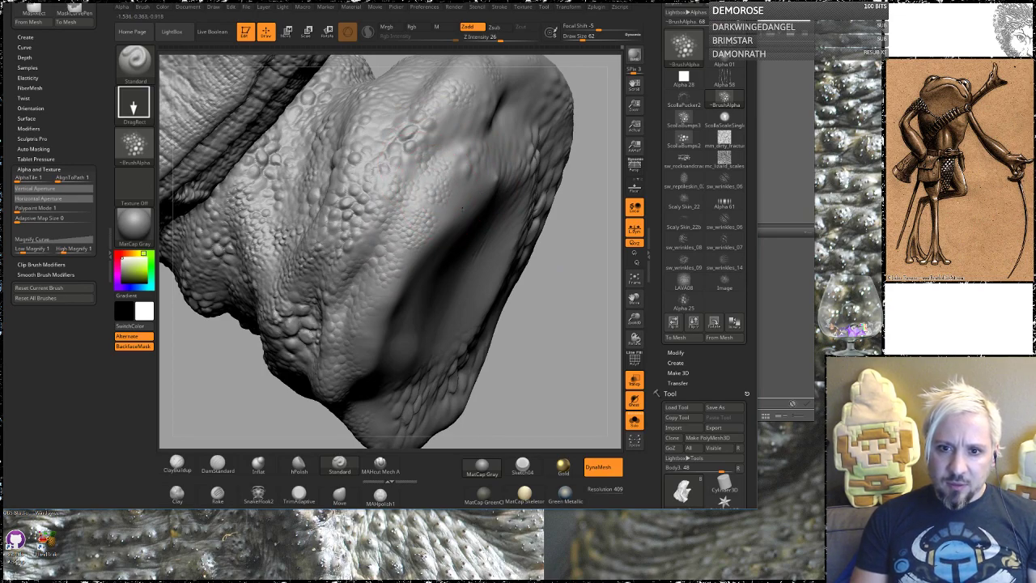
Cover the smooth upper lip of the cuff's rim with scales, blending them toward the inner opening.
{"action": "left_click_drag", "start_coordinate": [575, 235], "coordinate": [401, 215]}
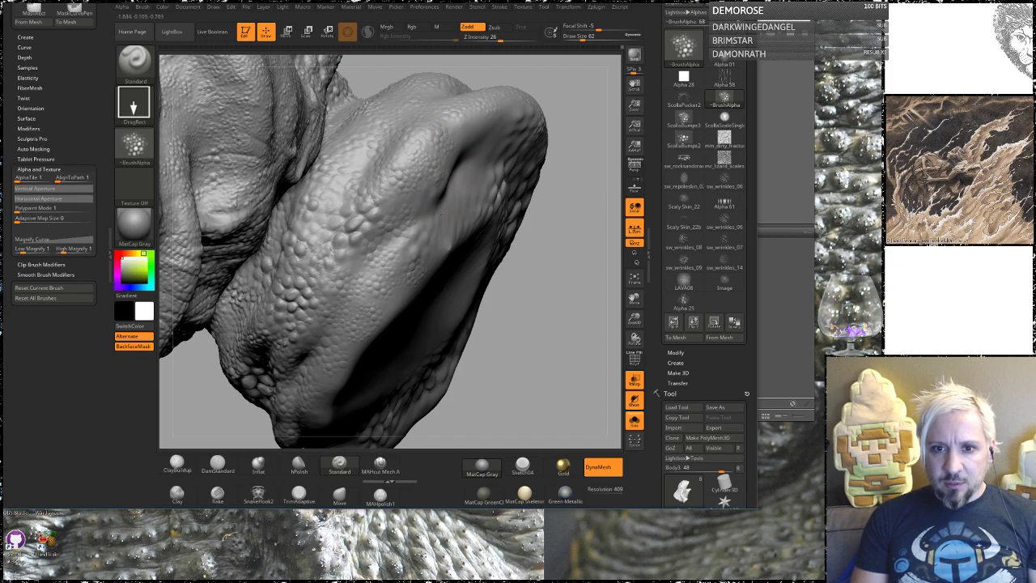
{"action": "left_click_drag", "start_coordinate": [551, 278], "coordinate": [340, 355]}
{"action": "mouse_move", "coordinate": [264, 304]}
{"action": "left_mouse_down", "text": "alt"}
{"action": "mouse_move", "coordinate": [247, 379]}
{"action": "mouse_move", "coordinate": [413, 206]}
{"action": "left_mouse_up", "text": "alt"}
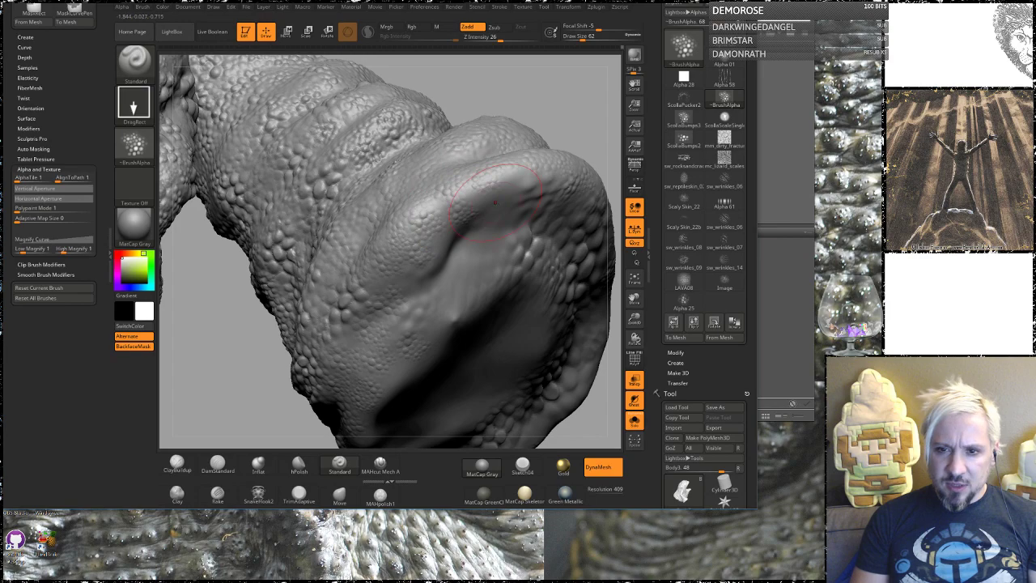
{"action": "left_click_drag", "start_coordinate": [520, 89], "coordinate": [547, 168]}
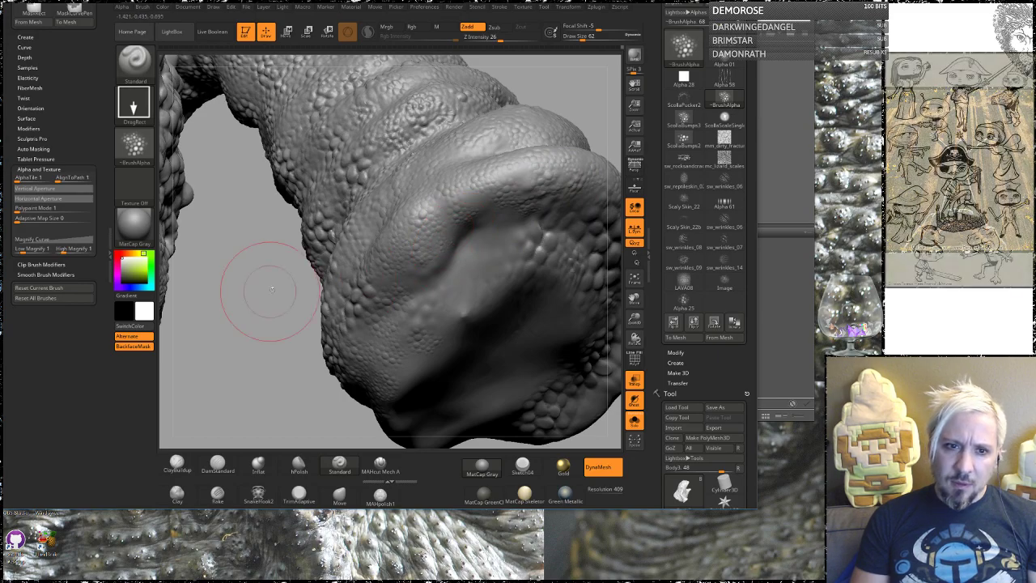
Stamp scales over the outer back side of the cuff, filling the smooth areas around its last fold.
{"action": "mouse_move", "coordinate": [299, 324]}
{"action": "left_mouse_down"}
{"action": "mouse_move", "coordinate": [336, 251]}
{"action": "mouse_move", "coordinate": [301, 301]}
{"action": "mouse_move", "coordinate": [334, 324]}
{"action": "mouse_move", "coordinate": [388, 301]}
{"action": "mouse_move", "coordinate": [401, 267]}
{"action": "left_mouse_up"}
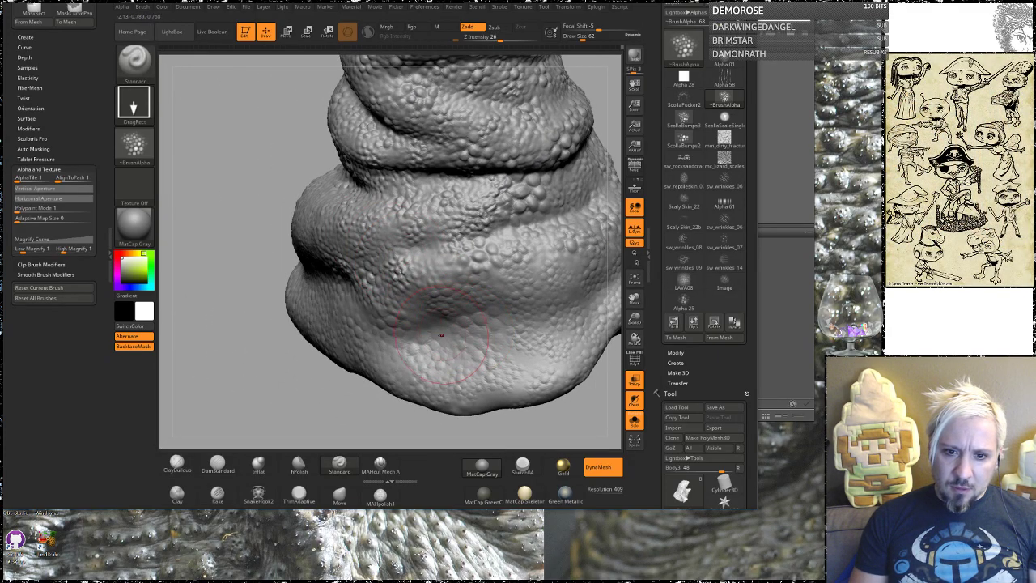
{"action": "mouse_move", "coordinate": [278, 370]}
{"action": "left_mouse_down"}
{"action": "mouse_move", "coordinate": [388, 374]}
{"action": "mouse_move", "coordinate": [526, 357]}
{"action": "mouse_move", "coordinate": [504, 372]}
{"action": "left_mouse_up"}
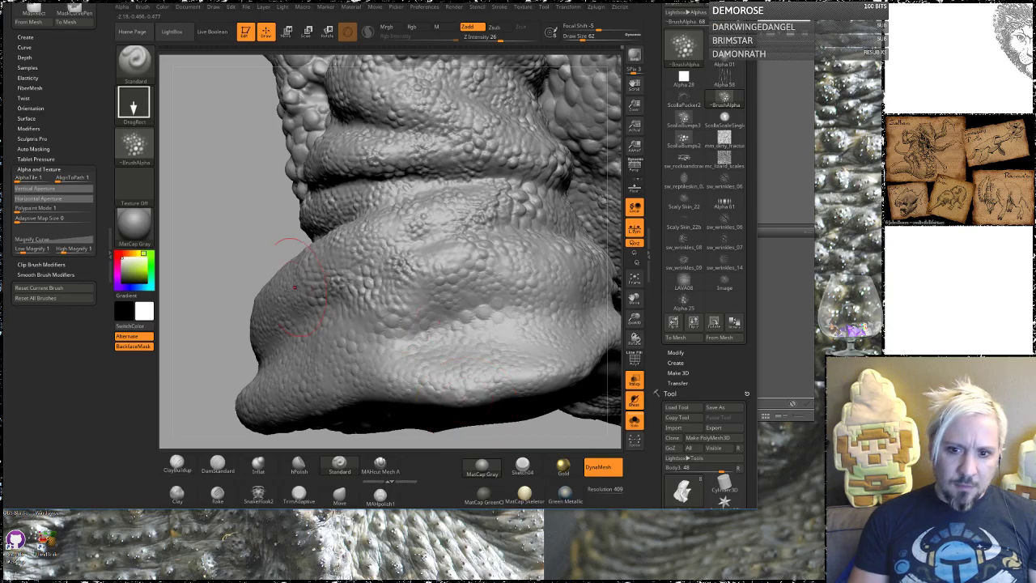
{"action": "mouse_move", "coordinate": [234, 227]}
{"action": "left_mouse_down"}
{"action": "mouse_move", "coordinate": [543, 283]}
{"action": "mouse_move", "coordinate": [489, 162]}
{"action": "mouse_move", "coordinate": [514, 243]}
{"action": "mouse_move", "coordinate": [514, 213]}
{"action": "mouse_move", "coordinate": [510, 251]}
{"action": "mouse_move", "coordinate": [500, 244]}
{"action": "left_mouse_up"}
{"action": "left_click_drag", "start_coordinate": [496, 287], "coordinate": [280, 275]}
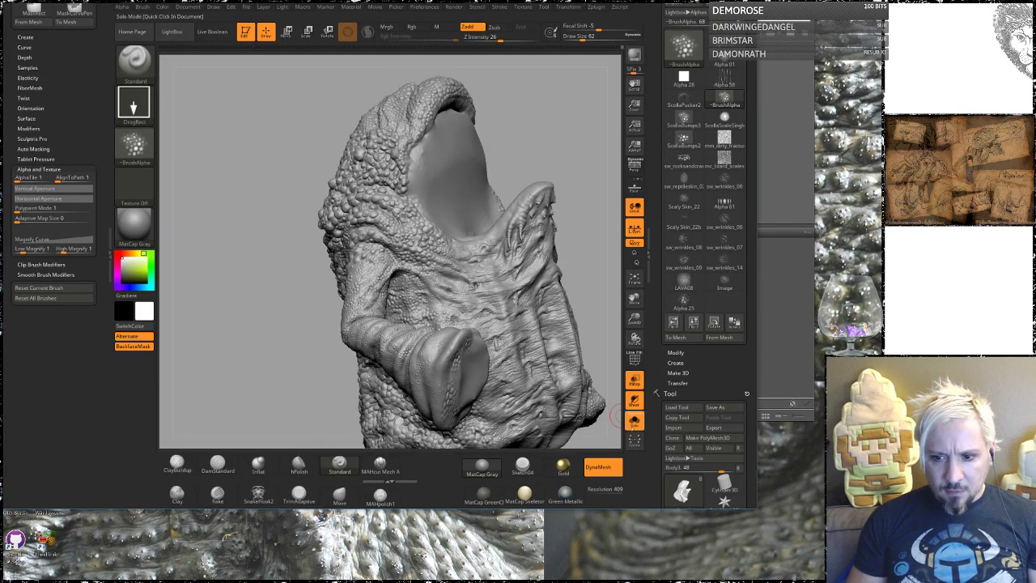
Show the other subtools as opaque and examine how the scaled cuff fits around the clawed hand.
{"action": "left_click", "coordinate": [634, 421]}
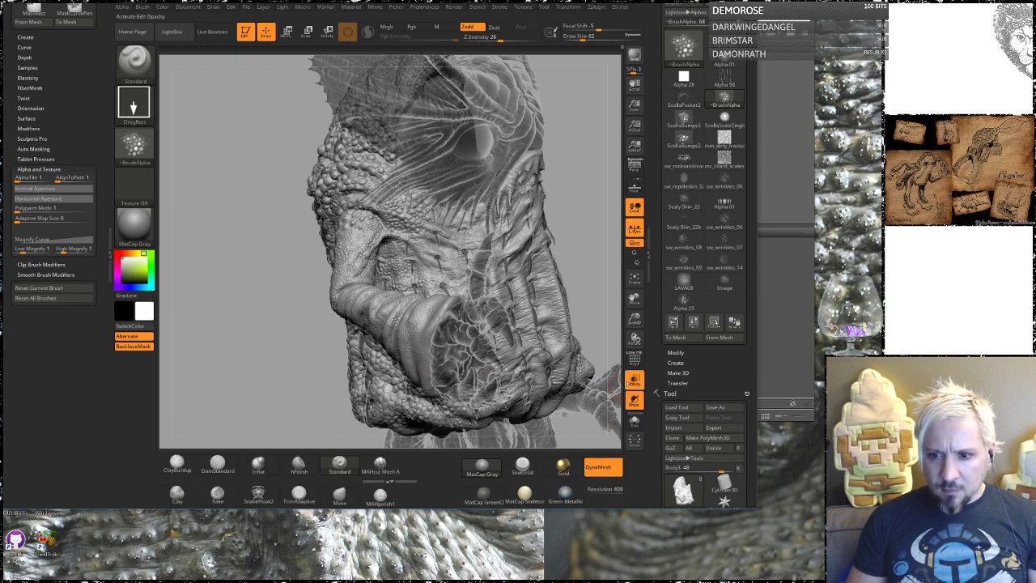
{"action": "left_click", "coordinate": [634, 380]}
{"action": "left_click_drag", "start_coordinate": [576, 207], "coordinate": [598, 195]}
{"action": "left_click_drag", "start_coordinate": [535, 302], "coordinate": [551, 350], "text": "alt"}
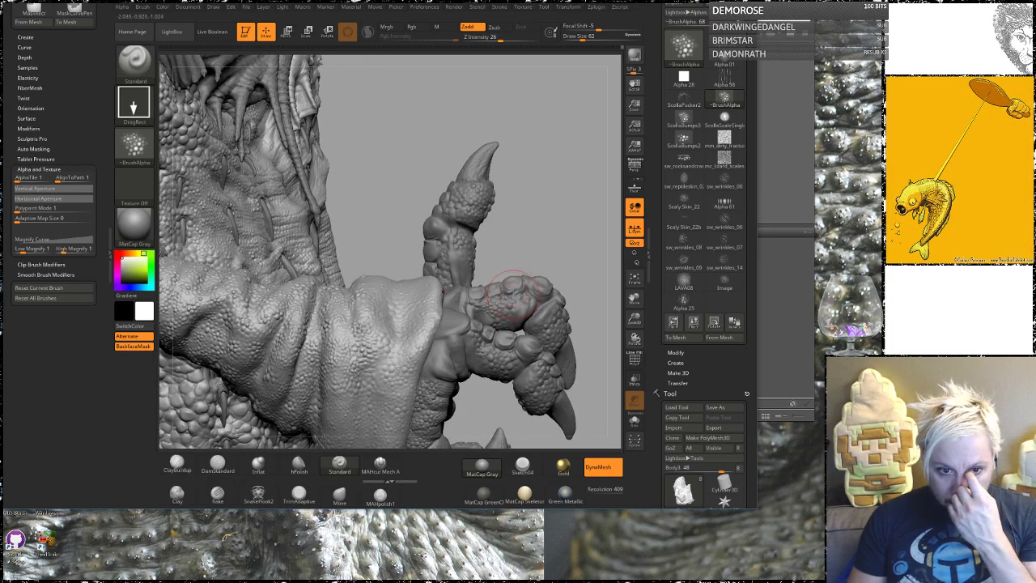
{"action": "left_click_drag", "start_coordinate": [552, 236], "coordinate": [490, 258]}
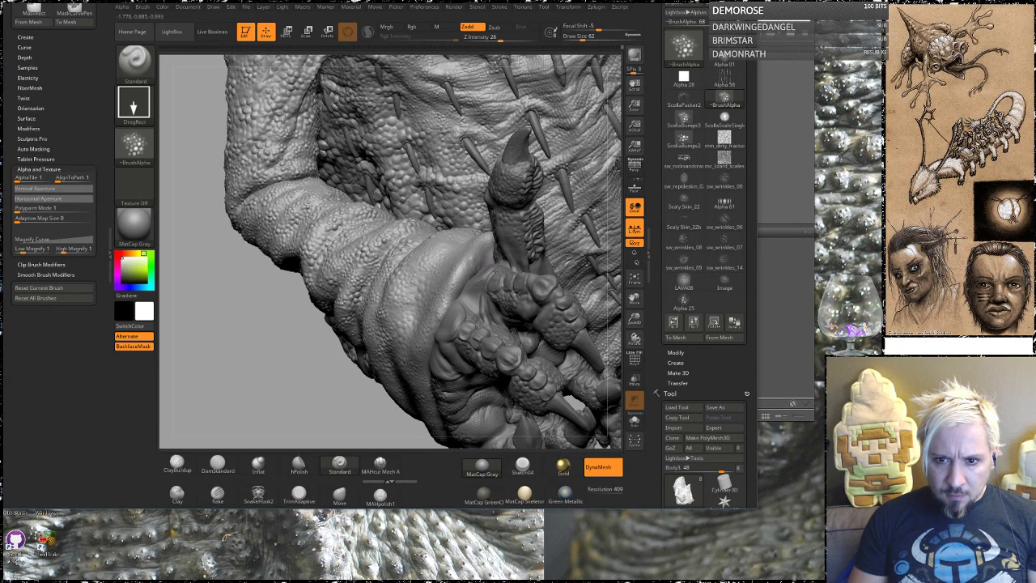
Isolate the body, set Z Intensity to 35, and stamp stronger scales around the cuff's lower tip and rim.
{"action": "left_click", "coordinate": [635, 420]}
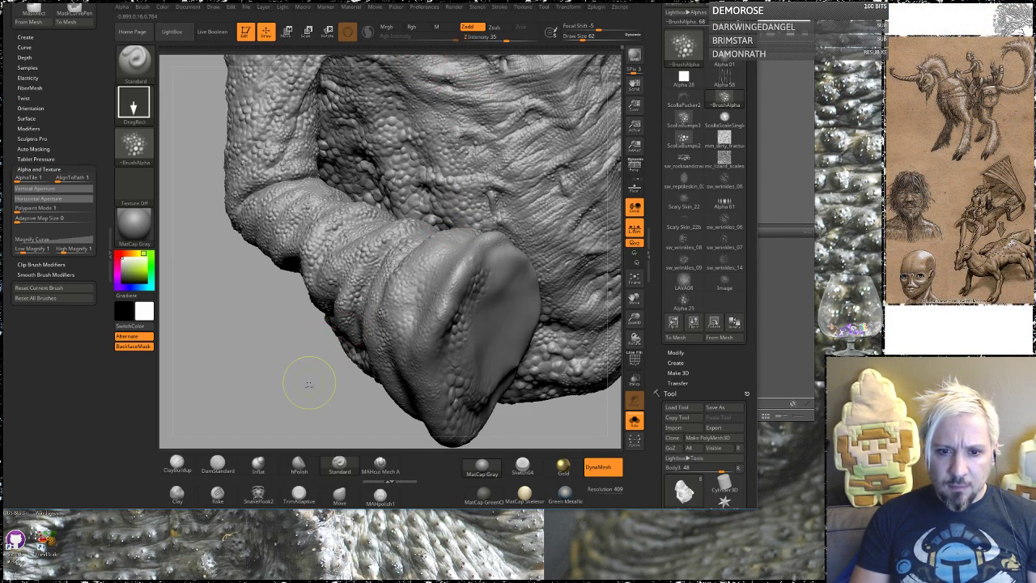
{"action": "left_click_drag", "start_coordinate": [313, 382], "coordinate": [308, 338]}
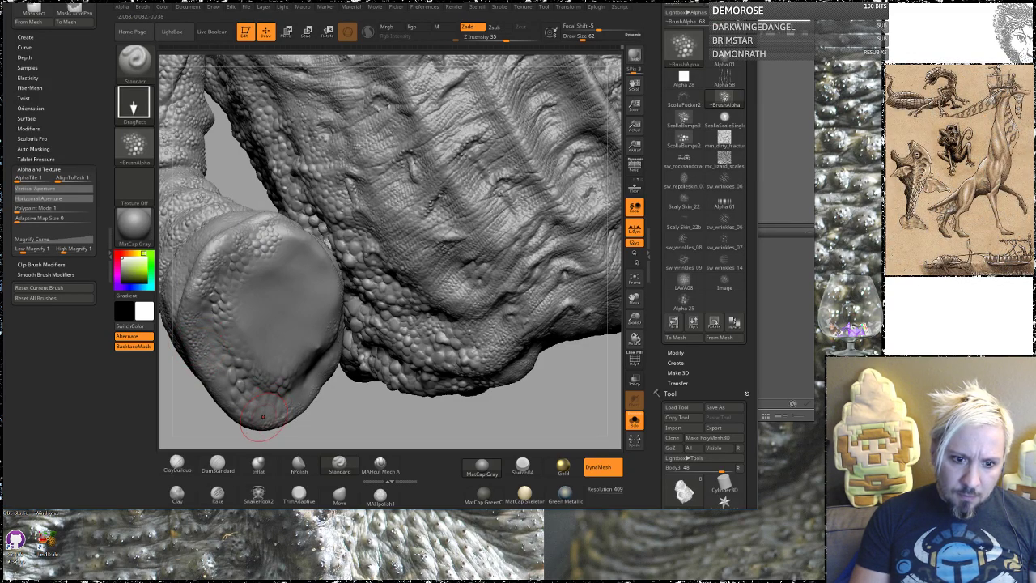
{"action": "mouse_move", "coordinate": [378, 407]}
{"action": "left_mouse_down"}
{"action": "mouse_move", "coordinate": [331, 341]}
{"action": "mouse_move", "coordinate": [341, 321]}
{"action": "mouse_move", "coordinate": [297, 295]}
{"action": "left_mouse_up"}
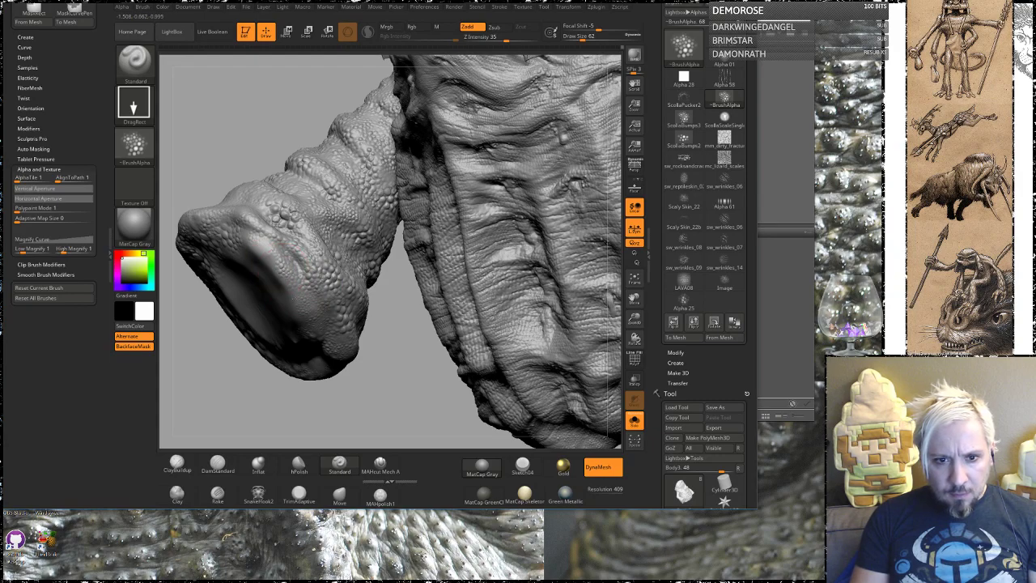
{"action": "left_click_drag", "start_coordinate": [266, 243], "coordinate": [268, 256]}
{"action": "left_click_drag", "start_coordinate": [245, 120], "coordinate": [264, 353]}
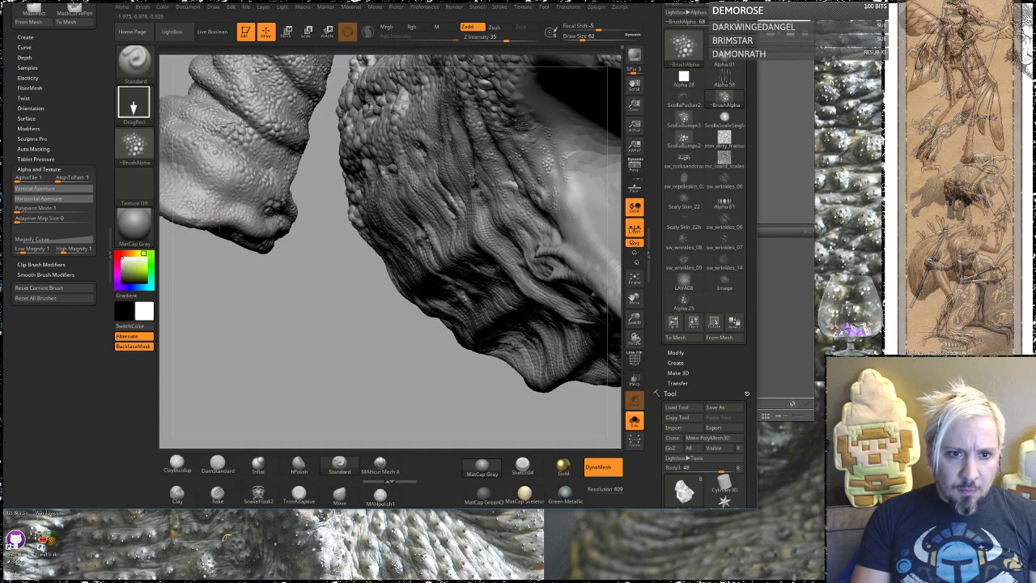
Reinforce the scales across the outer folds of the cuff and the adjoining forearm wrinkles.
{"action": "mouse_move", "coordinate": [176, 282]}
{"action": "left_mouse_down"}
{"action": "mouse_move", "coordinate": [295, 357]}
{"action": "mouse_move", "coordinate": [261, 296]}
{"action": "mouse_move", "coordinate": [287, 264]}
{"action": "left_mouse_up"}
{"action": "left_click_drag", "start_coordinate": [264, 326], "coordinate": [321, 384], "text": "alt"}
{"action": "left_click_drag", "start_coordinate": [316, 377], "coordinate": [217, 280]}
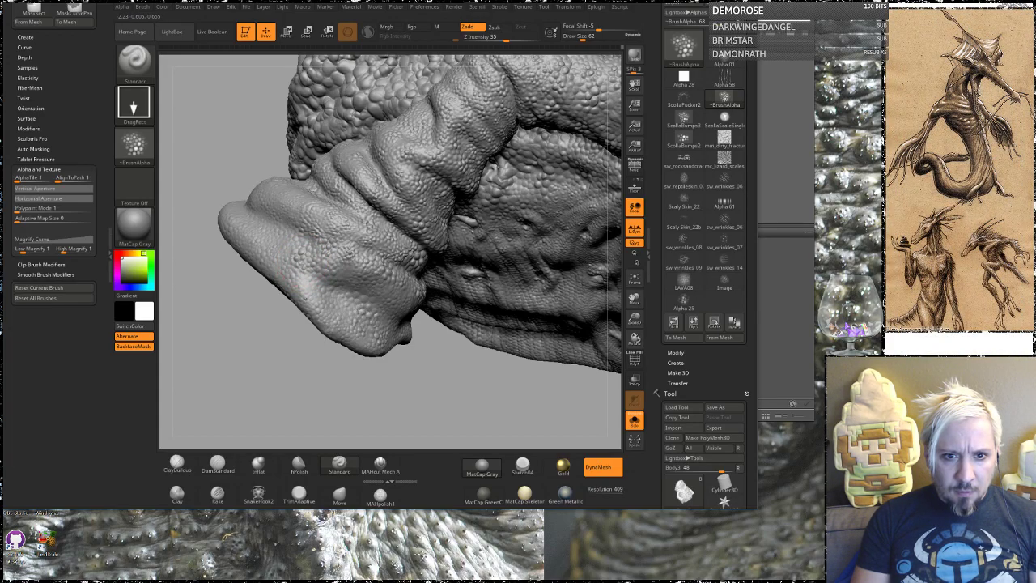
{"action": "mouse_move", "coordinate": [222, 331]}
{"action": "left_mouse_down"}
{"action": "mouse_move", "coordinate": [249, 369]}
{"action": "mouse_move", "coordinate": [268, 299]}
{"action": "left_mouse_up"}
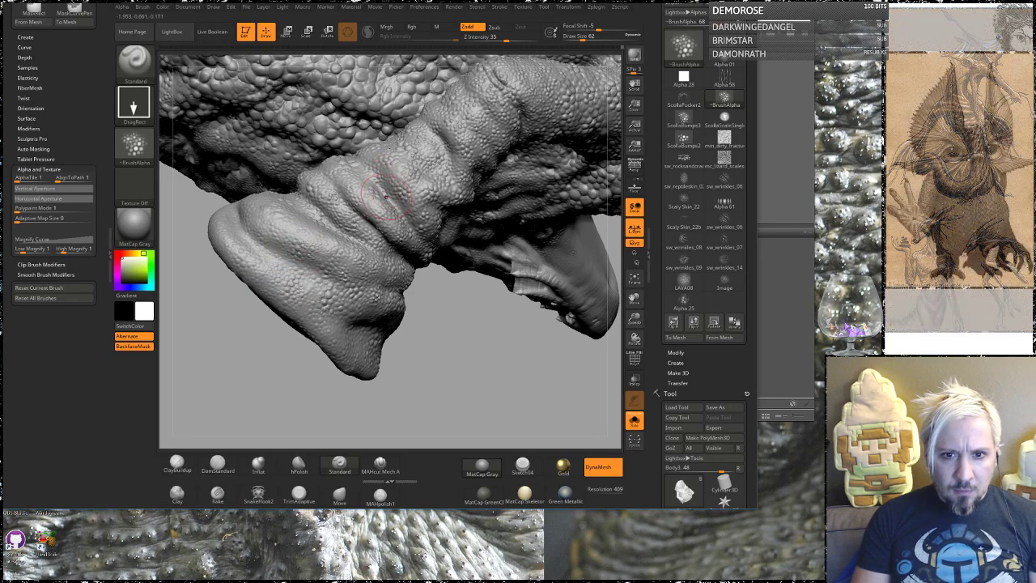
Stamp scales over the cuff's underside and rim, smoothing the detail into the bare inner face.
{"action": "left_click_drag", "start_coordinate": [461, 304], "coordinate": [479, 377]}
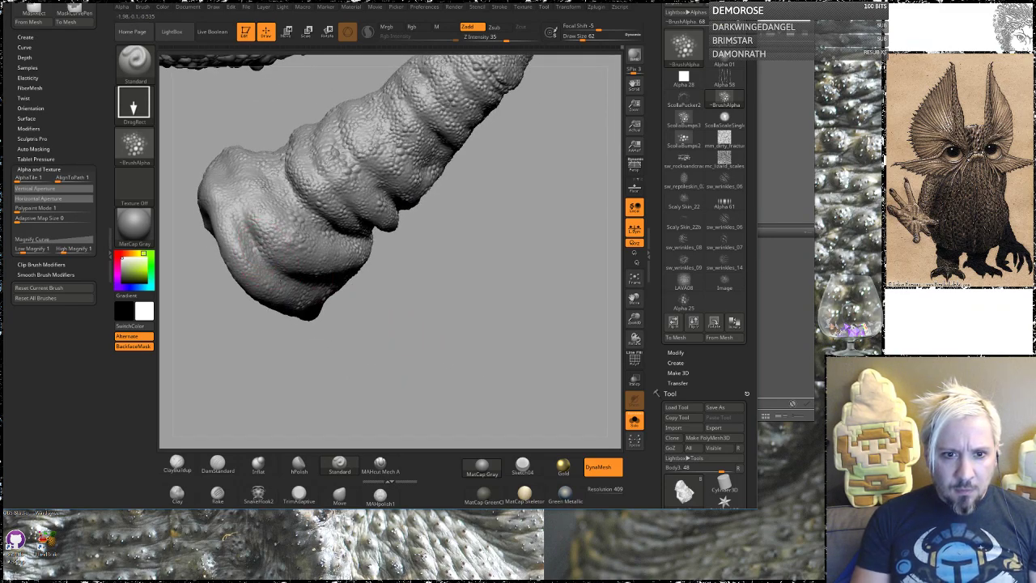
{"action": "mouse_move", "coordinate": [218, 307]}
{"action": "left_mouse_down"}
{"action": "mouse_move", "coordinate": [240, 259]}
{"action": "mouse_move", "coordinate": [230, 185]}
{"action": "left_mouse_up"}
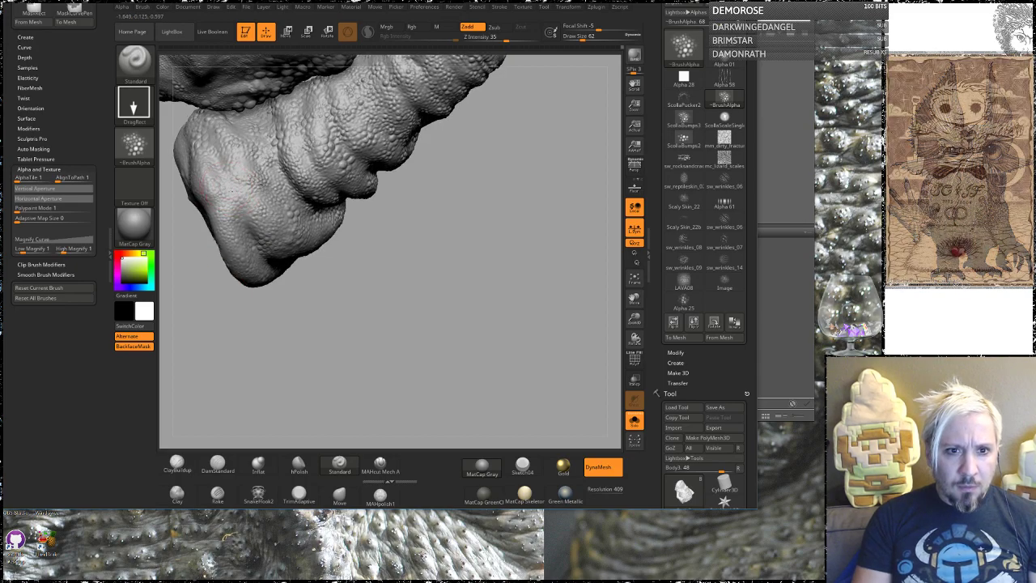
{"action": "mouse_move", "coordinate": [463, 329]}
{"action": "left_mouse_down"}
{"action": "mouse_move", "coordinate": [433, 266]}
{"action": "mouse_move", "coordinate": [510, 65]}
{"action": "left_mouse_up"}
{"action": "left_click_drag", "start_coordinate": [269, 288], "coordinate": [409, 397], "text": "alt"}
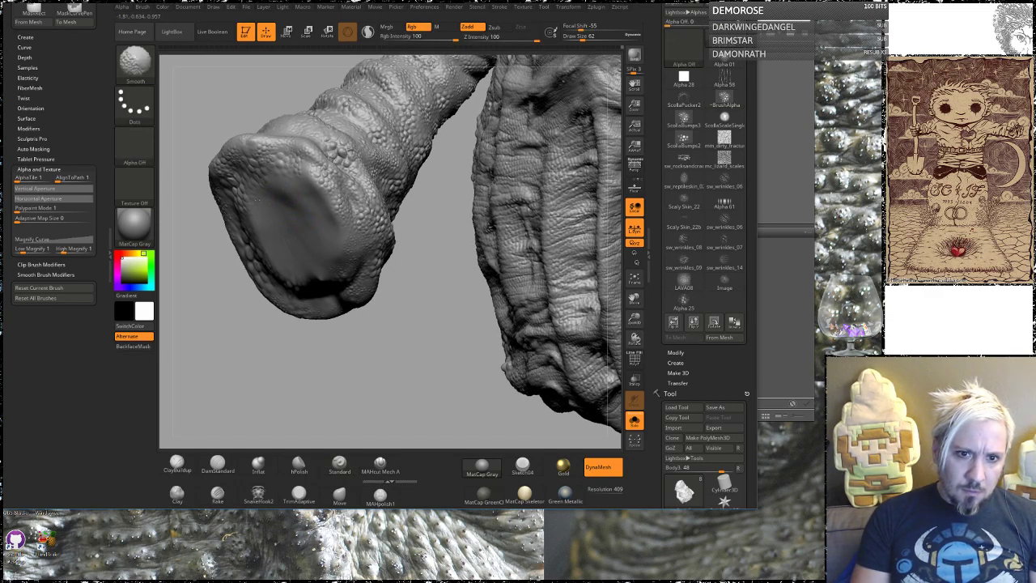
{"action": "left_click_drag", "start_coordinate": [283, 369], "coordinate": [302, 364]}
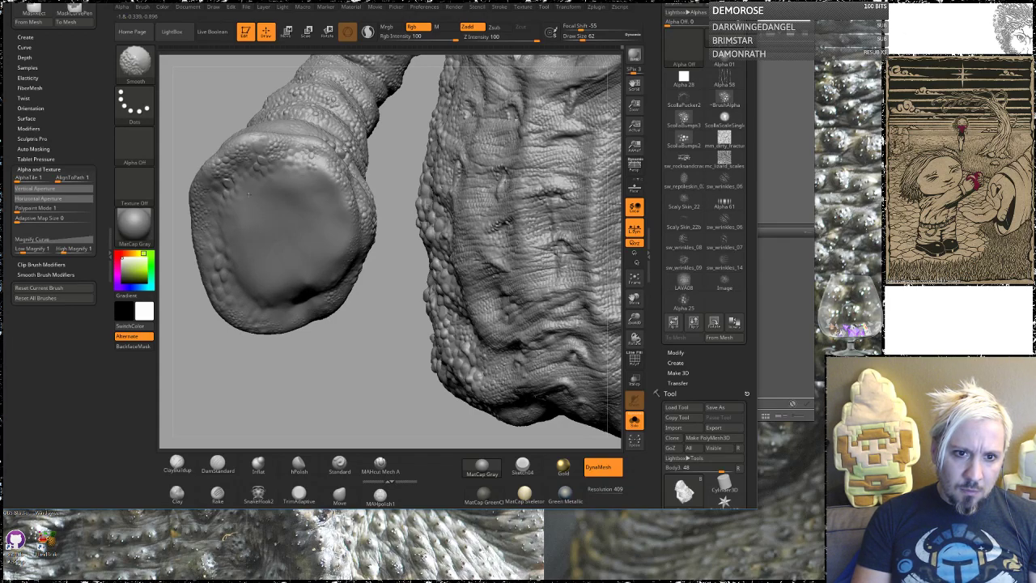
{"action": "mouse_move", "coordinate": [346, 391]}
{"action": "left_mouse_down", "text": "alt"}
{"action": "mouse_move", "coordinate": [310, 329]}
{"action": "mouse_move", "coordinate": [324, 346]}
{"action": "mouse_move", "coordinate": [299, 355]}
{"action": "mouse_move", "coordinate": [384, 370]}
{"action": "left_mouse_up", "text": "alt"}
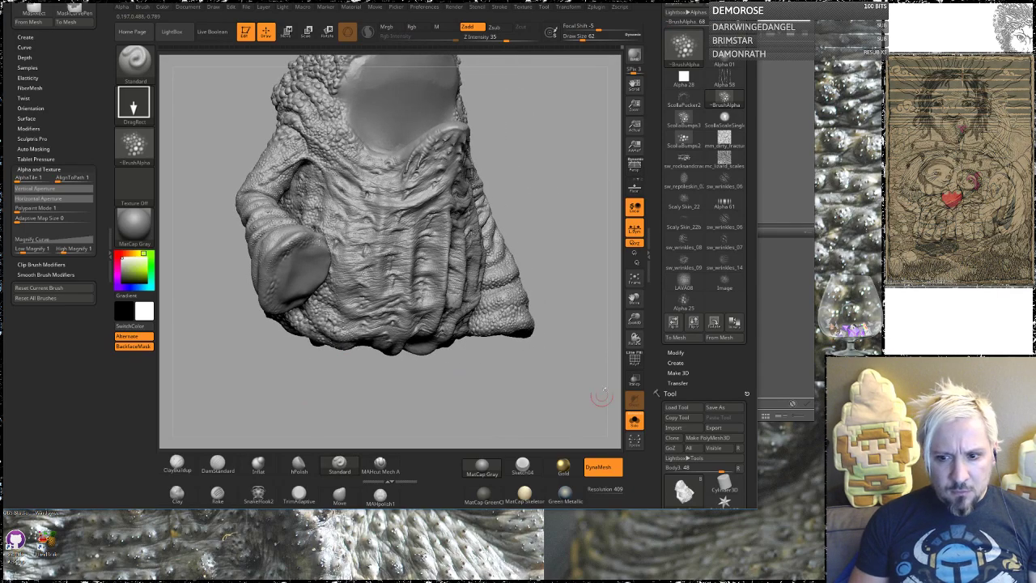
Show all subtools again and inspect the junction between the cuff and the clawed hand up close.
{"action": "left_click", "coordinate": [635, 420]}
{"action": "left_click_drag", "start_coordinate": [548, 243], "coordinate": [583, 232]}
{"action": "mouse_move", "coordinate": [491, 246]}
{"action": "left_mouse_down"}
{"action": "mouse_move", "coordinate": [545, 225]}
{"action": "mouse_move", "coordinate": [498, 267]}
{"action": "mouse_move", "coordinate": [478, 304]}
{"action": "left_mouse_up"}
{"action": "left_click_drag", "start_coordinate": [483, 365], "coordinate": [491, 420], "text": "alt"}
{"action": "mouse_move", "coordinate": [496, 209]}
{"action": "left_mouse_down"}
{"action": "mouse_move", "coordinate": [528, 224]}
{"action": "mouse_move", "coordinate": [514, 202]}
{"action": "mouse_move", "coordinate": [340, 328]}
{"action": "left_mouse_up"}
{"action": "left_click", "coordinate": [344, 310], "text": "alt"}
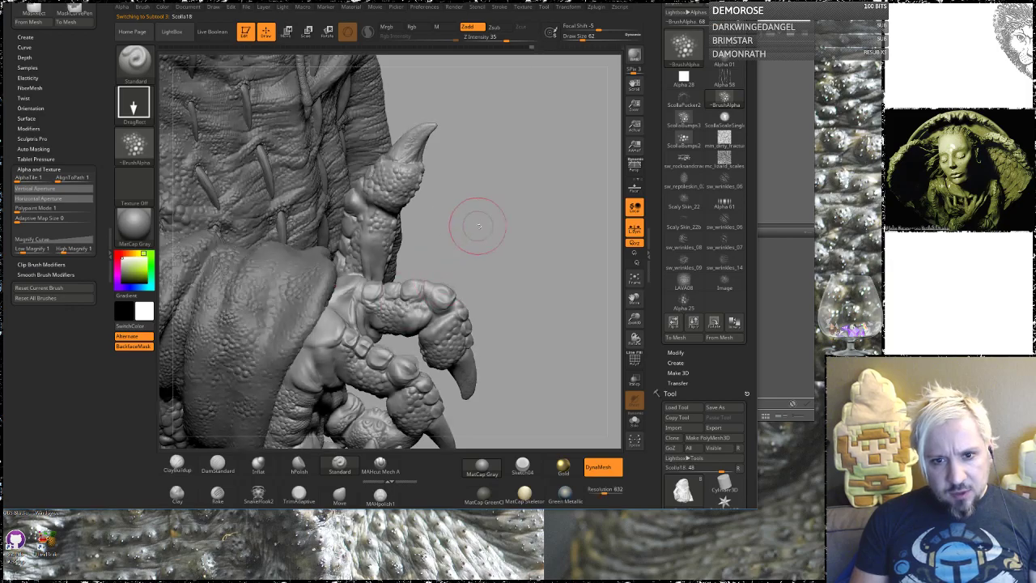
{"action": "mouse_move", "coordinate": [505, 247]}
{"action": "left_mouse_down", "text": "alt"}
{"action": "mouse_move", "coordinate": [515, 312]}
{"action": "mouse_move", "coordinate": [495, 279]}
{"action": "mouse_move", "coordinate": [531, 188]}
{"action": "left_mouse_up", "text": "alt"}
Make the body active and set the Move brush to draw size 112 for adjusting the cuff's edge around the hand.
{"action": "left_click", "coordinate": [274, 328], "text": "alt"}
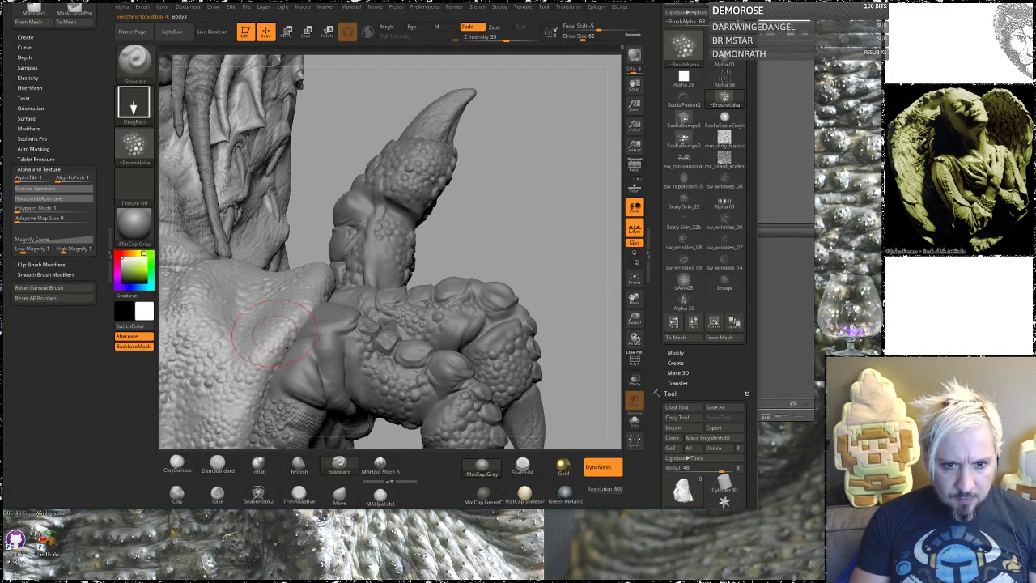
{"action": "key", "text": "space"}
{"action": "mouse_move", "coordinate": [292, 325]}
{"action": "left_mouse_down"}
{"action": "mouse_move", "coordinate": [308, 325]}
{"action": "mouse_move", "coordinate": [292, 306]}
{"action": "left_mouse_up"}
{"action": "left_click", "coordinate": [339, 493]}
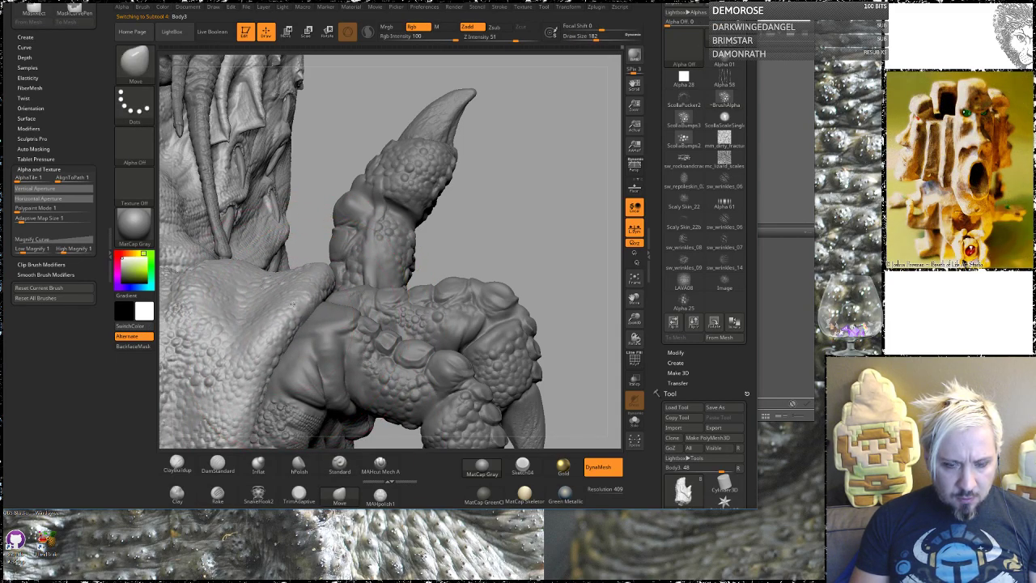
{"action": "mouse_move", "coordinate": [544, 210]}
{"action": "left_mouse_down"}
{"action": "mouse_move", "coordinate": [491, 214]}
{"action": "mouse_move", "coordinate": [426, 237]}
{"action": "left_mouse_up"}
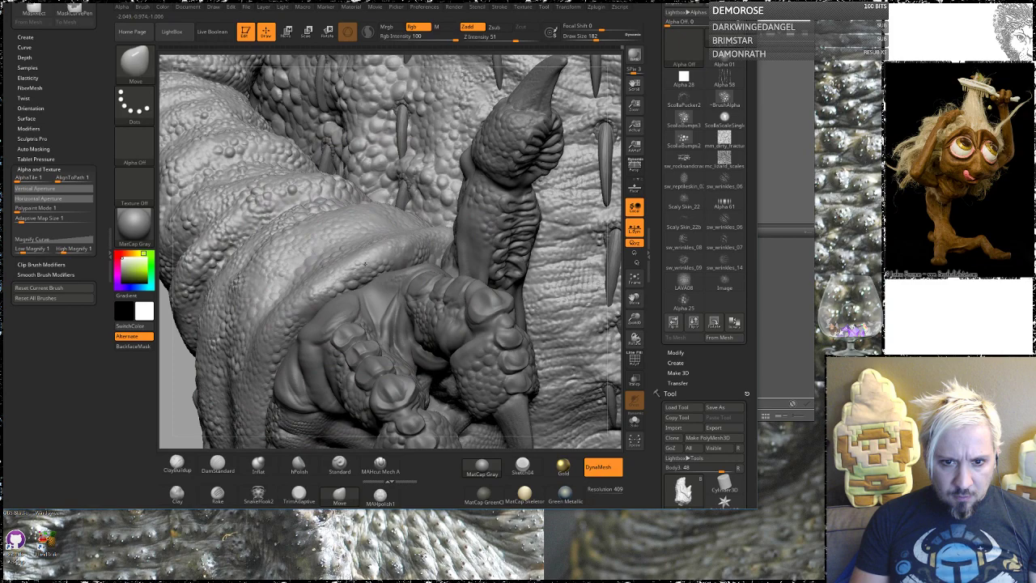
{"action": "key", "text": "space"}
{"action": "left_click_drag", "start_coordinate": [365, 272], "coordinate": [360, 270]}
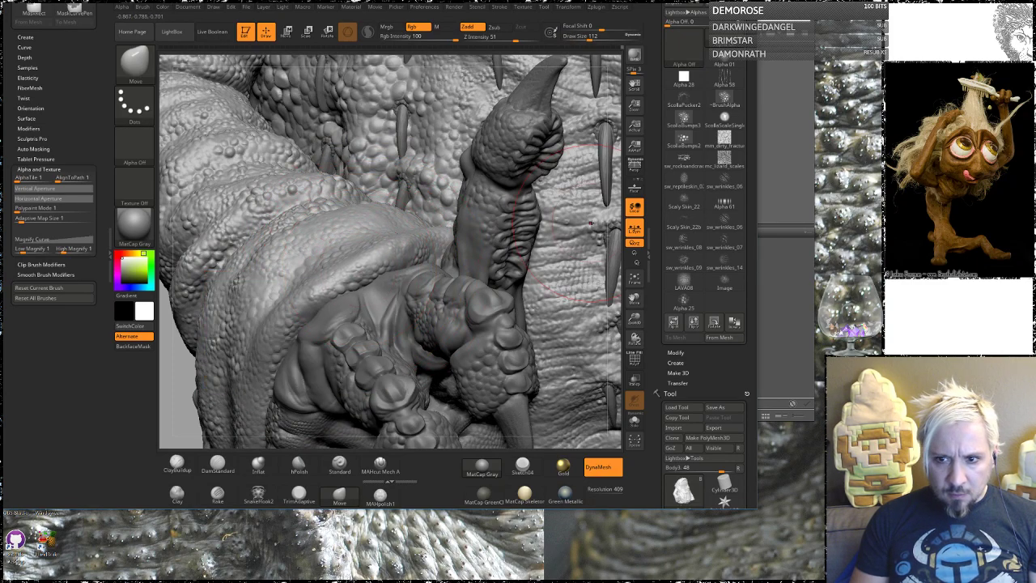
Make the clawed hand active with the other subtools transparent, and set ClayBuildup to draw size 22.
{"action": "mouse_move", "coordinate": [616, 212]}
{"action": "left_mouse_down"}
{"action": "mouse_move", "coordinate": [607, 301]}
{"action": "mouse_move", "coordinate": [611, 267]}
{"action": "mouse_move", "coordinate": [518, 240]}
{"action": "mouse_move", "coordinate": [557, 283]}
{"action": "left_mouse_up"}
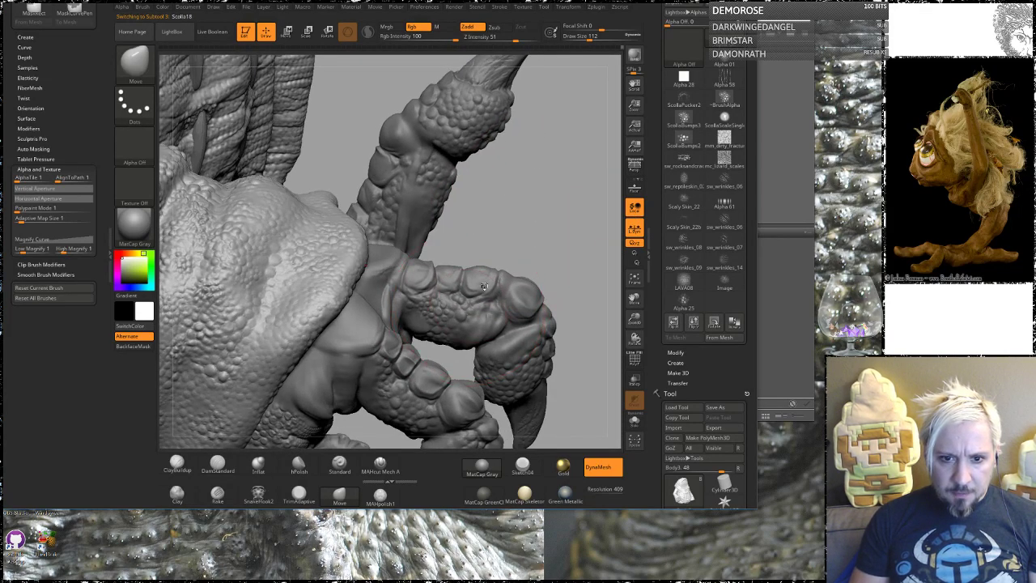
{"action": "left_click", "coordinate": [557, 283], "text": "alt"}
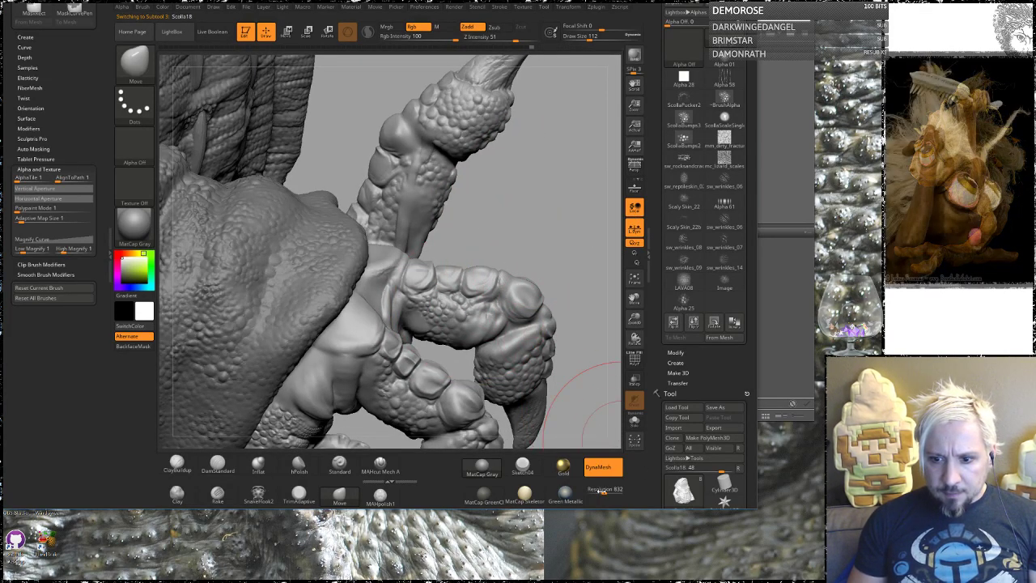
{"action": "left_click", "coordinate": [634, 378]}
{"action": "left_click_drag", "start_coordinate": [524, 197], "coordinate": [485, 217]}
{"action": "left_click", "coordinate": [178, 465]}
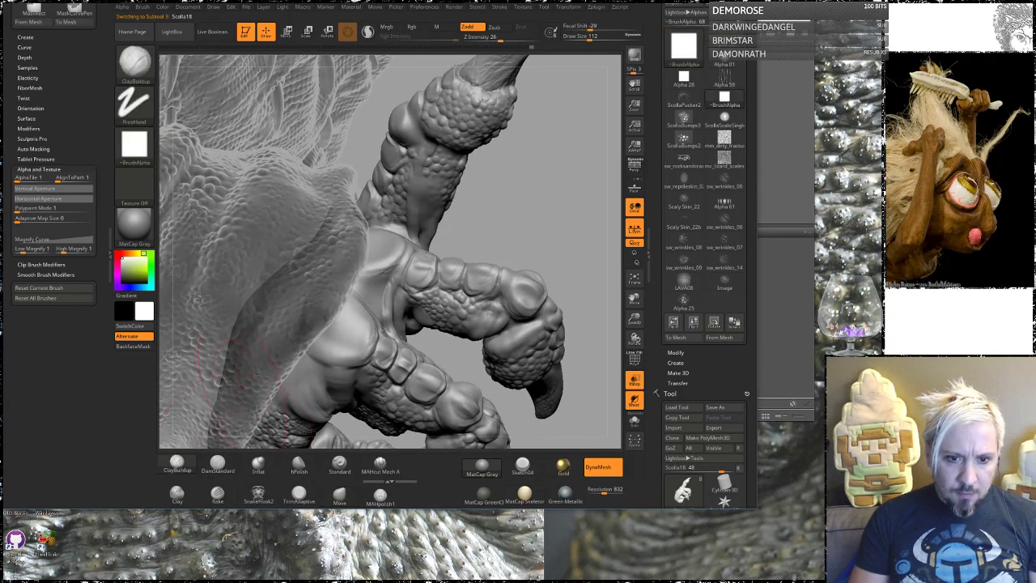
{"action": "key", "text": "space"}
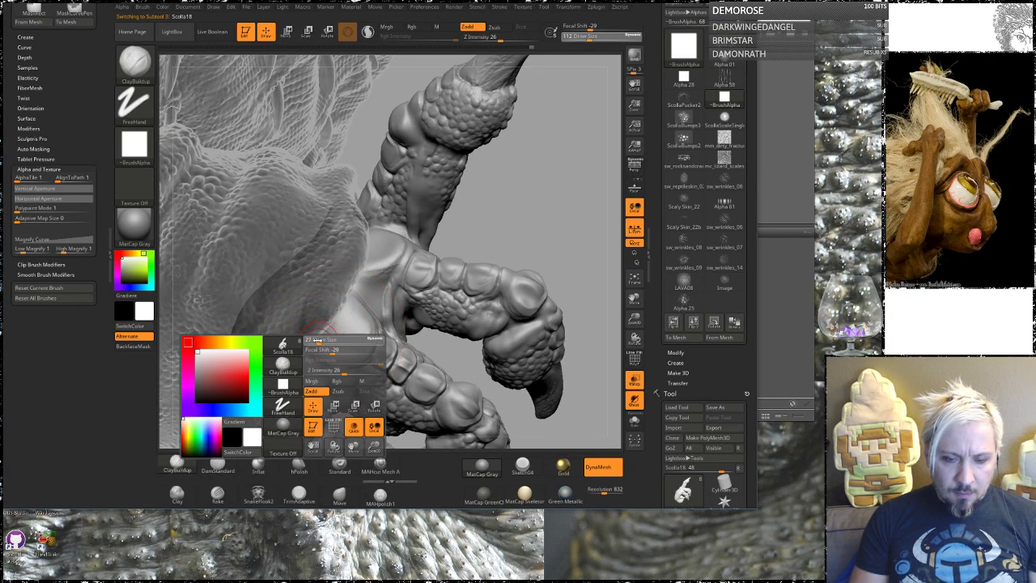
{"action": "left_click_drag", "start_coordinate": [318, 340], "coordinate": [327, 332]}
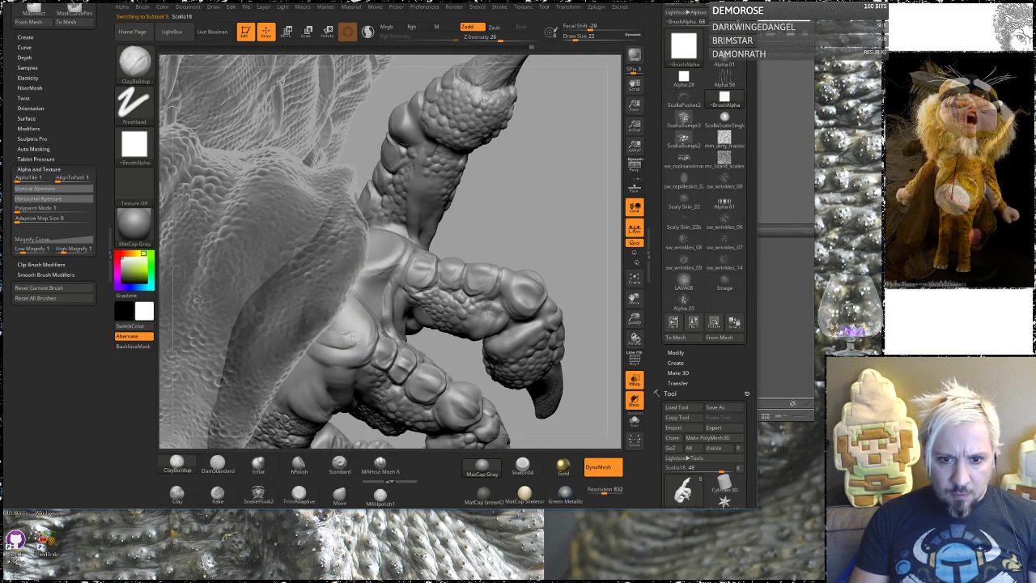
Build up and smooth raised ridges at the finger bases where the hand emerges from the cuff.
{"action": "mouse_move", "coordinate": [341, 316]}
{"action": "left_mouse_down", "text": "shift"}
{"action": "mouse_move", "coordinate": [343, 330]}
{"action": "mouse_move", "coordinate": [326, 338]}
{"action": "mouse_move", "coordinate": [345, 313]}
{"action": "mouse_move", "coordinate": [337, 296]}
{"action": "mouse_move", "coordinate": [330, 339]}
{"action": "left_mouse_up", "text": "shift"}
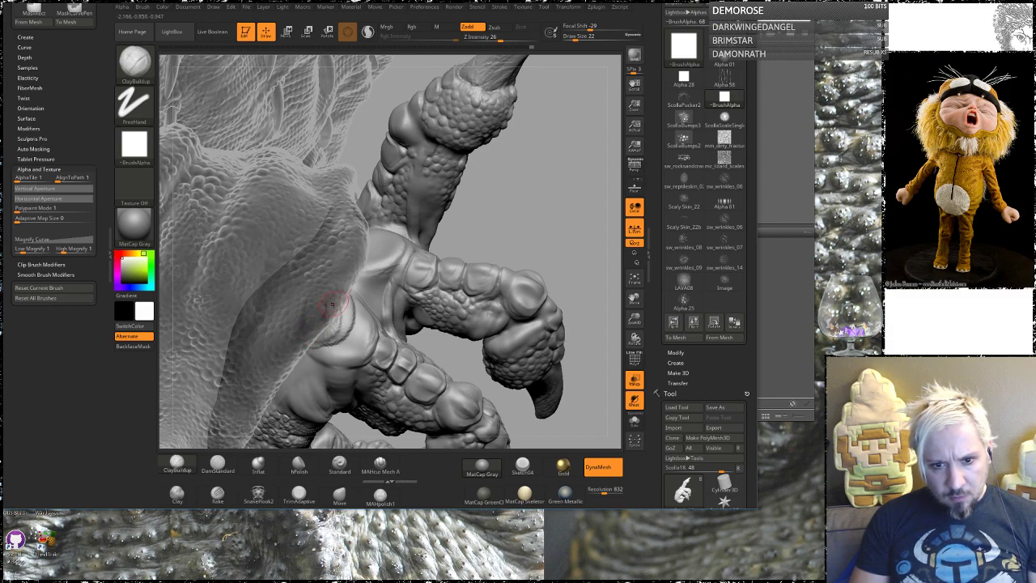
{"action": "left_click_drag", "start_coordinate": [335, 324], "coordinate": [329, 324], "text": "shift"}
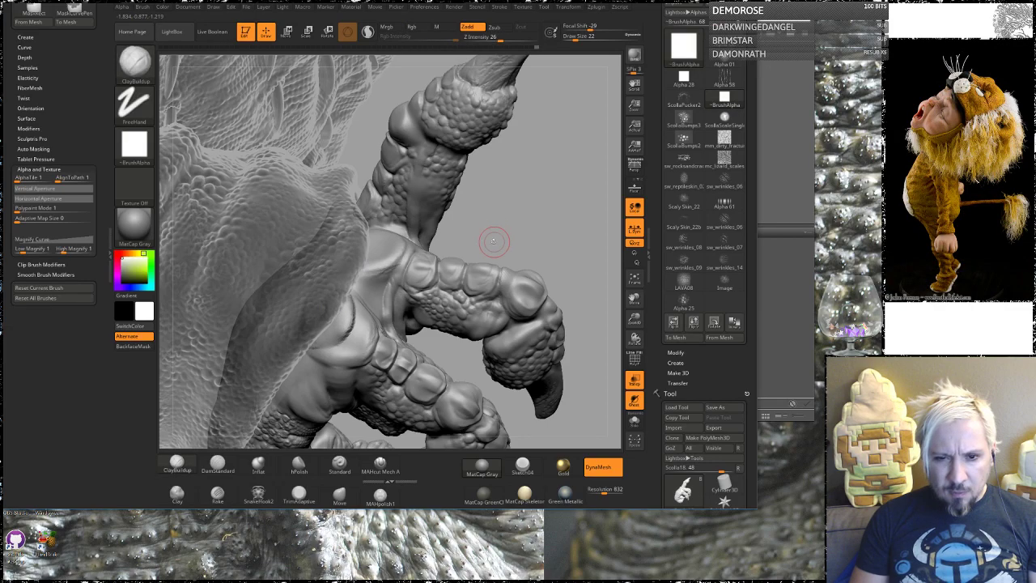
{"action": "left_click_drag", "start_coordinate": [507, 208], "coordinate": [485, 271], "text": "alt"}
{"action": "mouse_move", "coordinate": [497, 231]}
{"action": "left_mouse_down"}
{"action": "mouse_move", "coordinate": [494, 257]}
{"action": "mouse_move", "coordinate": [477, 273]}
{"action": "left_mouse_up"}
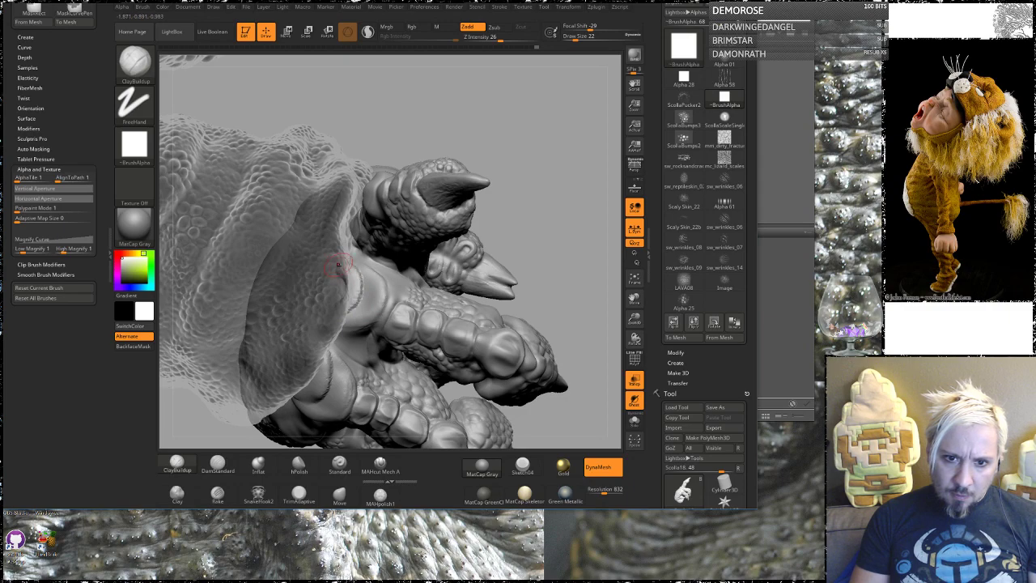
{"action": "key", "text": "shift"}
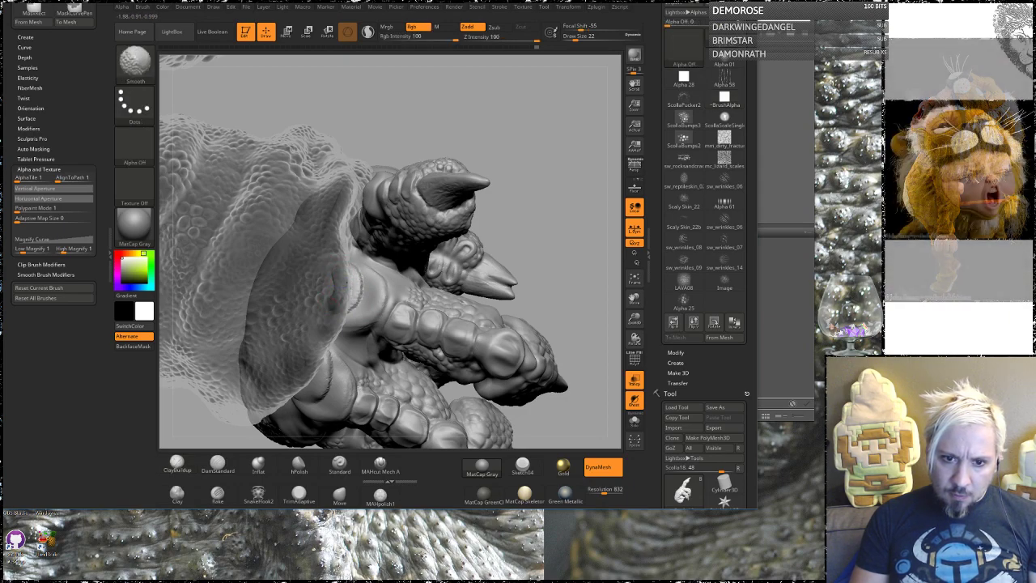
{"action": "mouse_move", "coordinate": [546, 220]}
{"action": "left_mouse_down"}
{"action": "mouse_move", "coordinate": [537, 183]}
{"action": "mouse_move", "coordinate": [525, 176]}
{"action": "mouse_move", "coordinate": [526, 189]}
{"action": "left_mouse_up"}
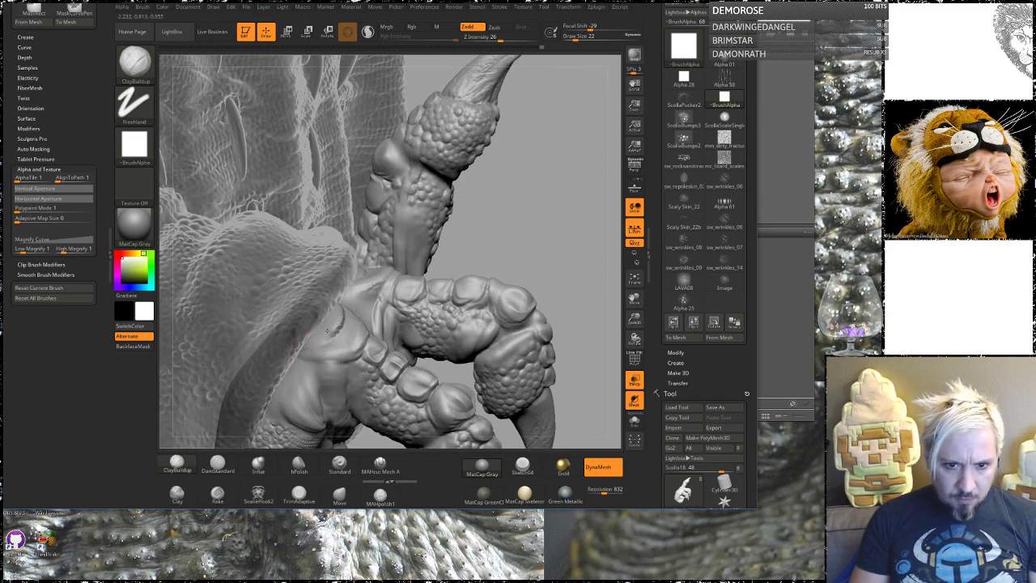
{"action": "key", "text": "shift"}
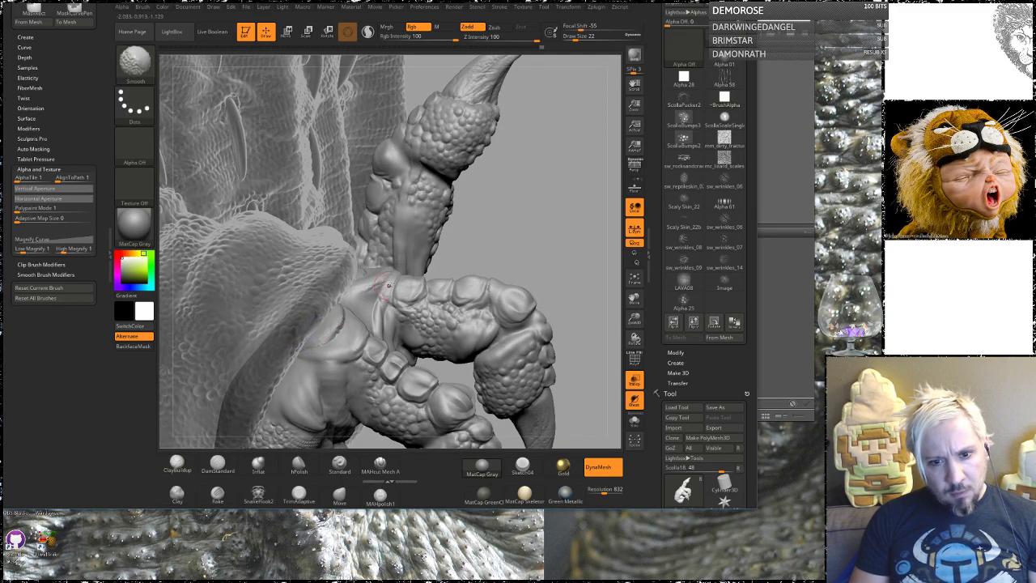
Carve creases along the ridges at the finger bases with DamStandard, smoothing the surface around them.
{"action": "left_click", "coordinate": [219, 468]}
{"action": "mouse_move", "coordinate": [525, 203]}
{"action": "left_mouse_down"}
{"action": "mouse_move", "coordinate": [532, 255]}
{"action": "mouse_move", "coordinate": [349, 362]}
{"action": "left_mouse_up"}
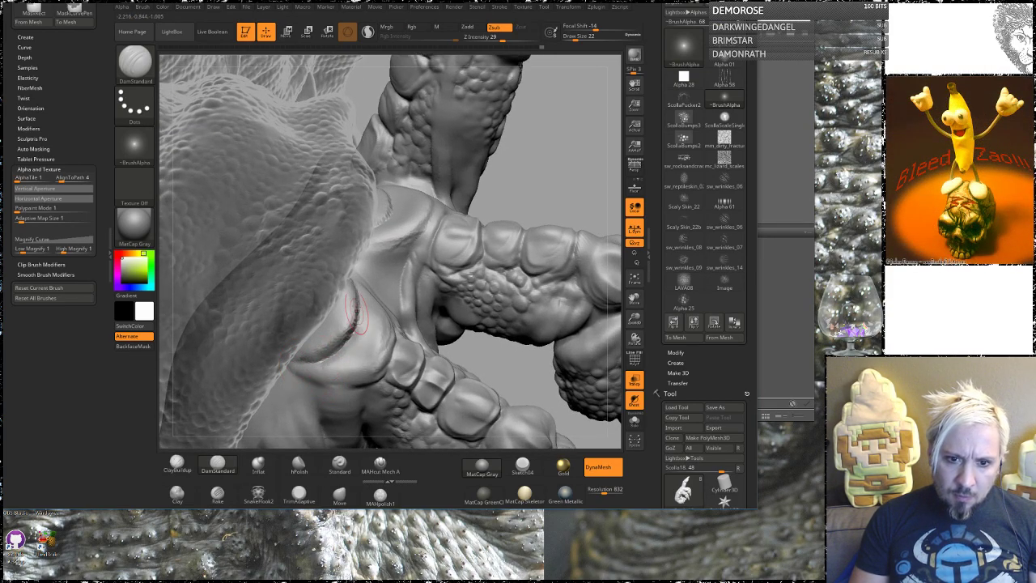
{"action": "left_click_drag", "start_coordinate": [525, 162], "coordinate": [358, 377]}
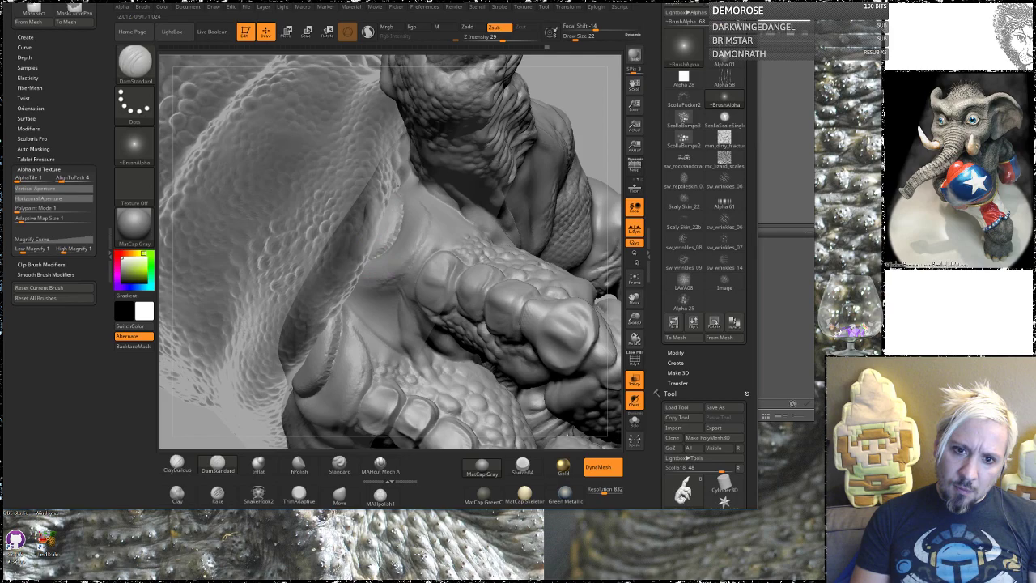
{"action": "left_click_drag", "start_coordinate": [572, 106], "coordinate": [402, 268]}
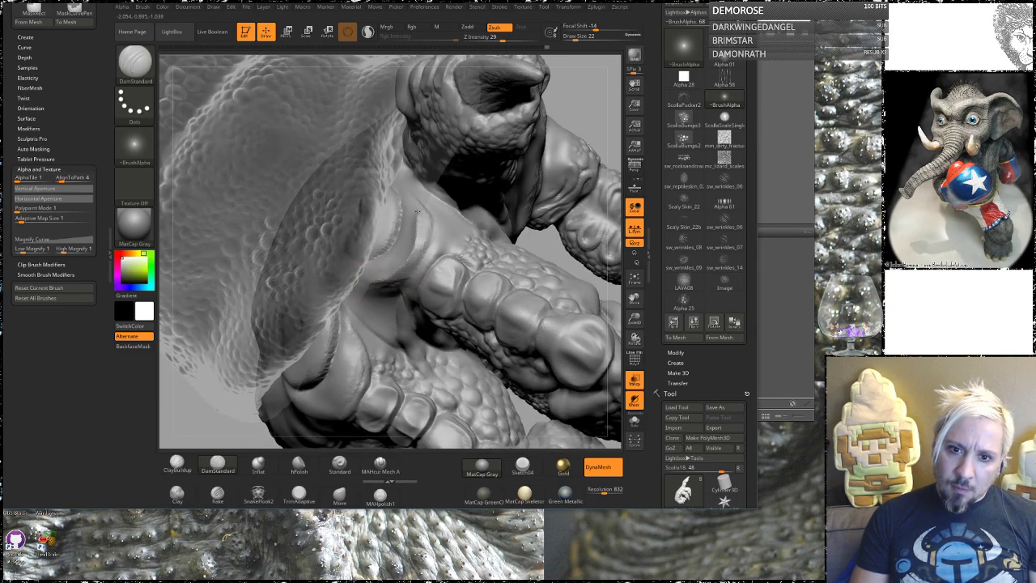
{"action": "left_click_drag", "start_coordinate": [411, 219], "coordinate": [390, 264], "text": "shift"}
{"action": "left_click_drag", "start_coordinate": [569, 107], "coordinate": [392, 258]}
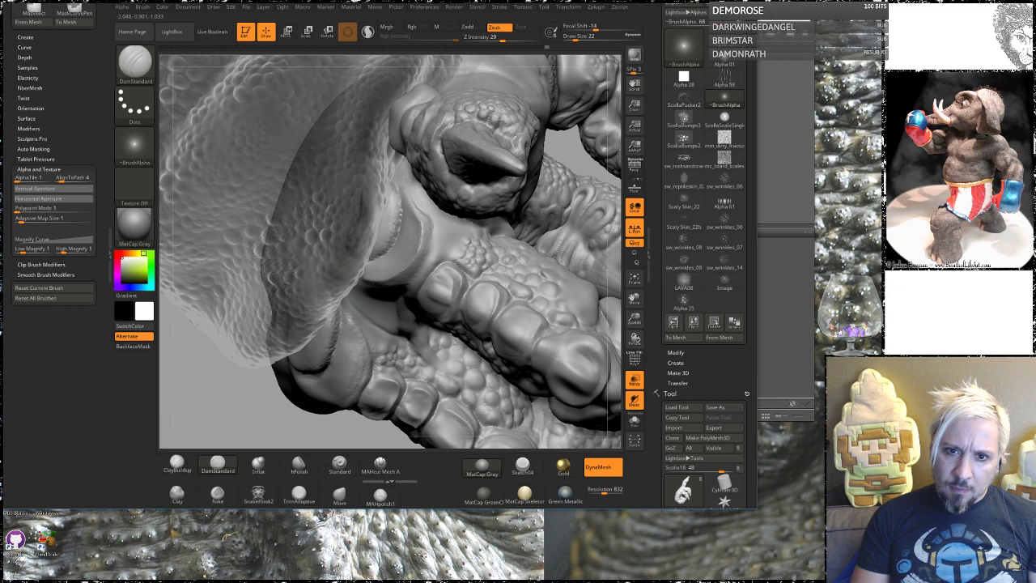
{"action": "mouse_move", "coordinate": [415, 212]}
{"action": "left_mouse_down", "text": "shift"}
{"action": "mouse_move", "coordinate": [377, 278]}
{"action": "mouse_move", "coordinate": [395, 278]}
{"action": "mouse_move", "coordinate": [424, 232]}
{"action": "mouse_move", "coordinate": [420, 216]}
{"action": "mouse_move", "coordinate": [392, 241]}
{"action": "left_mouse_up", "text": "shift"}
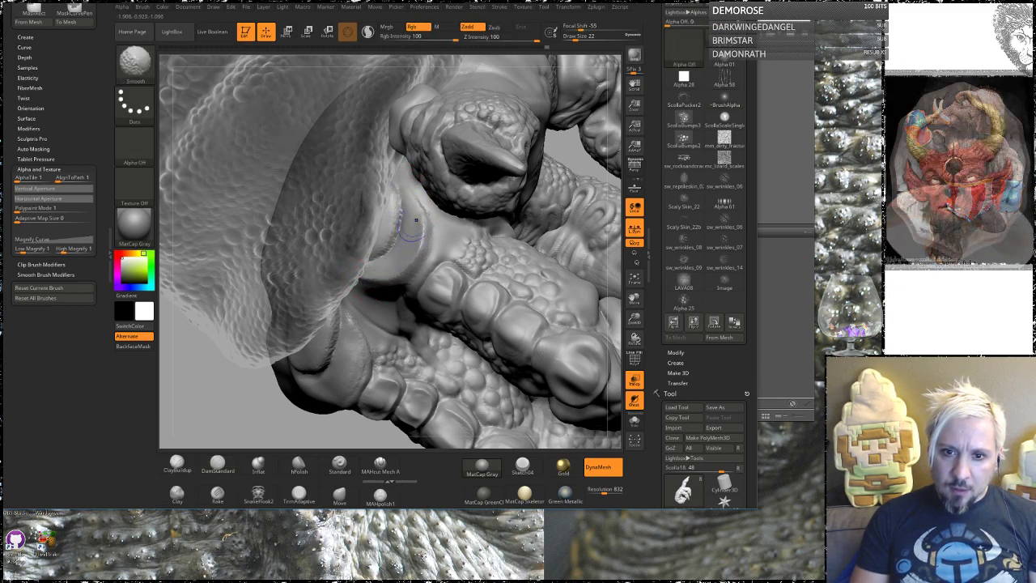
Sharpen the crease around the upper finger's base plate where it tucks under the cuff rim.
{"action": "left_click_drag", "start_coordinate": [572, 145], "coordinate": [558, 32]}
{"action": "left_click_drag", "start_coordinate": [586, 123], "coordinate": [599, 137]}
{"action": "left_click_drag", "start_coordinate": [423, 293], "coordinate": [393, 245]}
{"action": "mouse_move", "coordinate": [594, 156]}
{"action": "left_mouse_down"}
{"action": "mouse_move", "coordinate": [579, 219]}
{"action": "mouse_move", "coordinate": [601, 105]}
{"action": "left_mouse_up"}
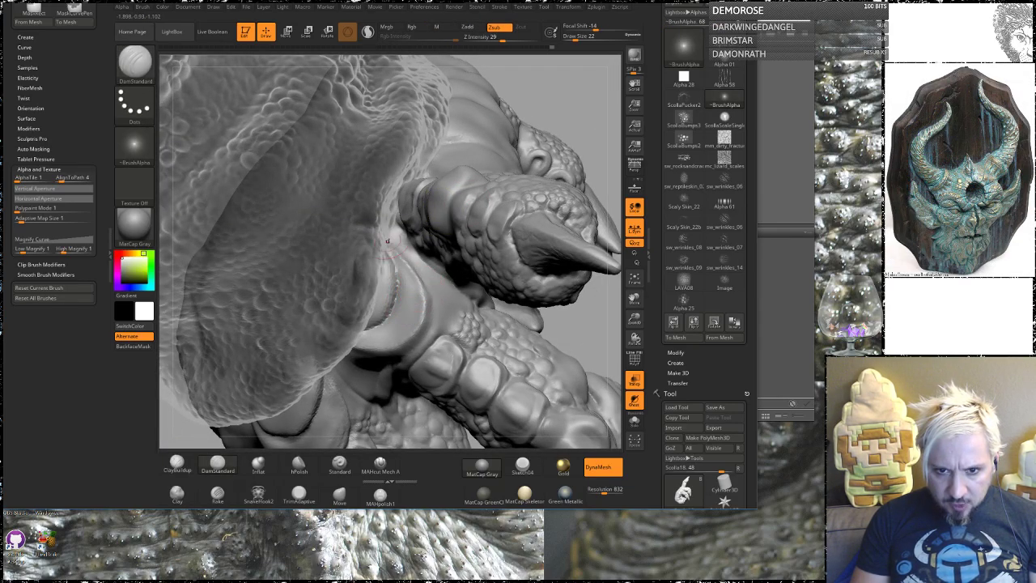
Define the lower finger's base plate edges and cut fine folds into the webbing between the fingers.
{"action": "mouse_move", "coordinate": [583, 326]}
{"action": "left_mouse_down"}
{"action": "mouse_move", "coordinate": [568, 296]}
{"action": "mouse_move", "coordinate": [381, 344]}
{"action": "left_mouse_up"}
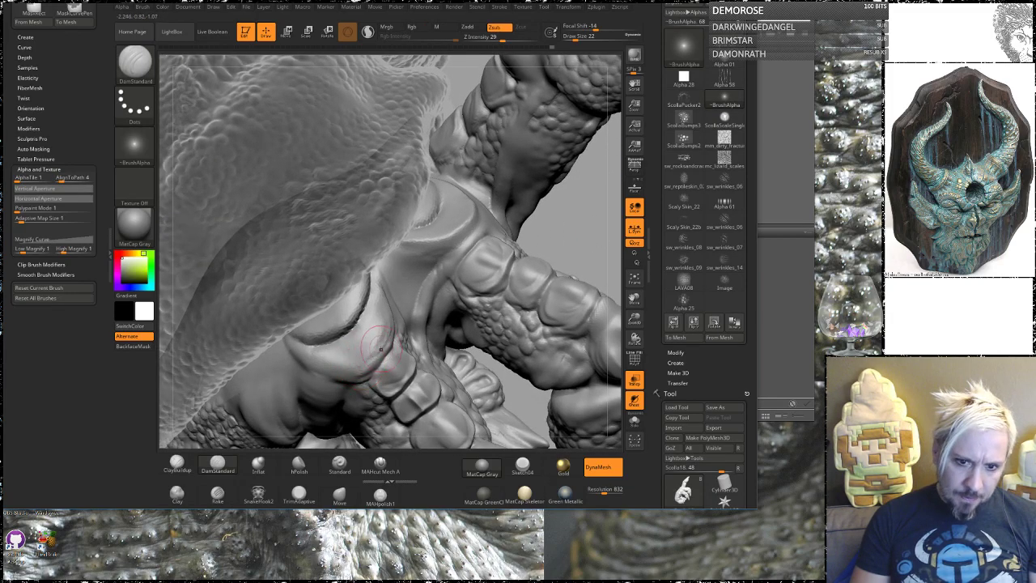
{"action": "mouse_move", "coordinate": [573, 249]}
{"action": "left_mouse_down"}
{"action": "mouse_move", "coordinate": [582, 206]}
{"action": "mouse_move", "coordinate": [370, 296]}
{"action": "left_mouse_up"}
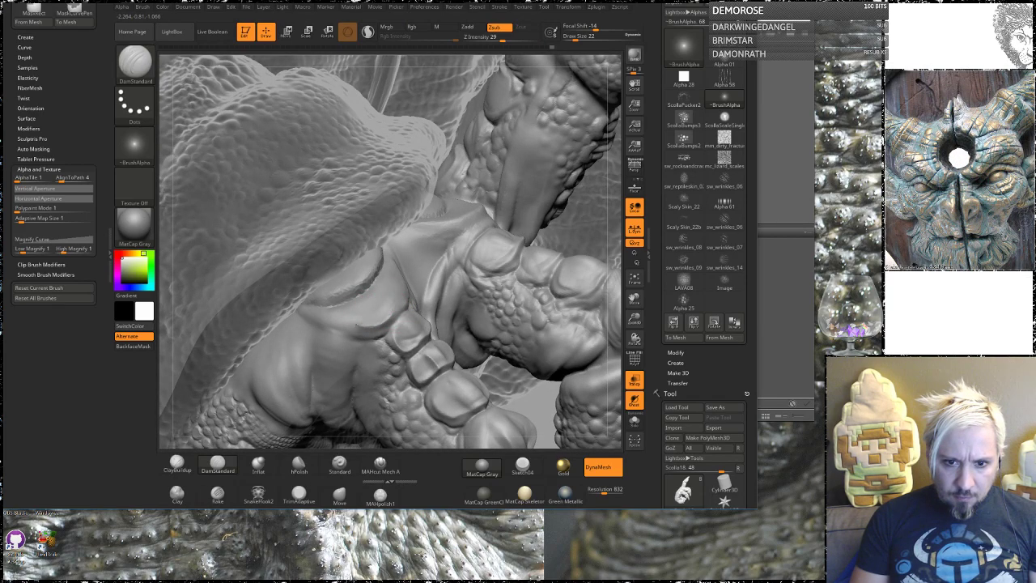
{"action": "mouse_move", "coordinate": [385, 277]}
{"action": "left_mouse_down", "text": "shift"}
{"action": "mouse_move", "coordinate": [357, 292]}
{"action": "mouse_move", "coordinate": [364, 261]}
{"action": "left_mouse_up", "text": "shift"}
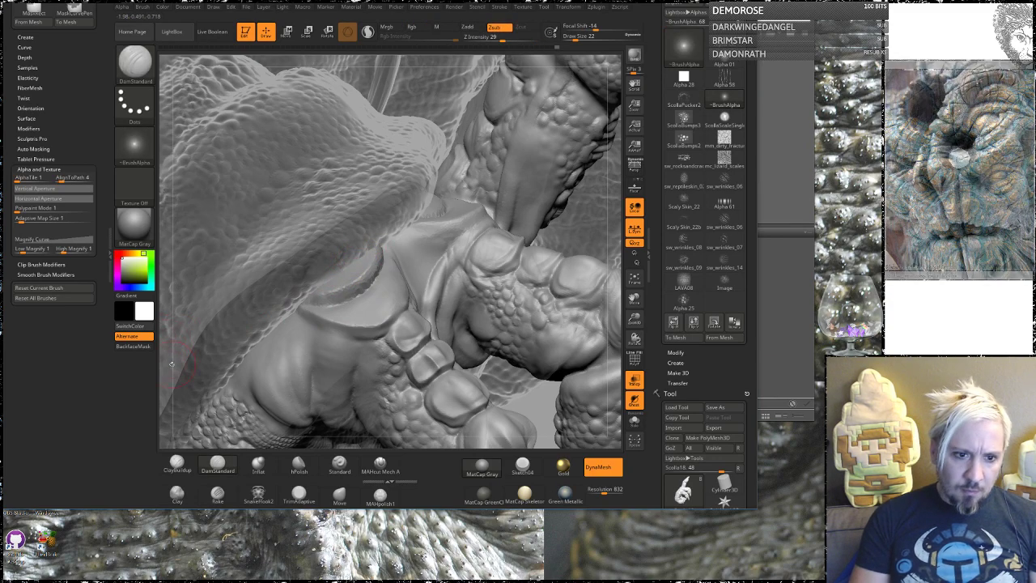
{"action": "left_click_drag", "start_coordinate": [159, 368], "coordinate": [133, 374]}
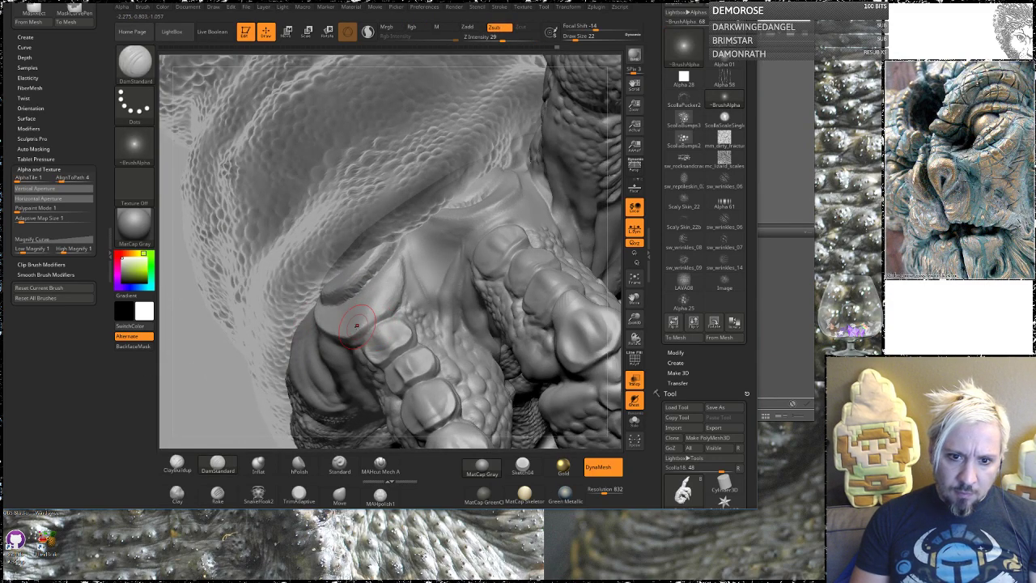
{"action": "left_click_drag", "start_coordinate": [373, 312], "coordinate": [389, 291]}
{"action": "left_click_drag", "start_coordinate": [432, 322], "coordinate": [434, 260]}
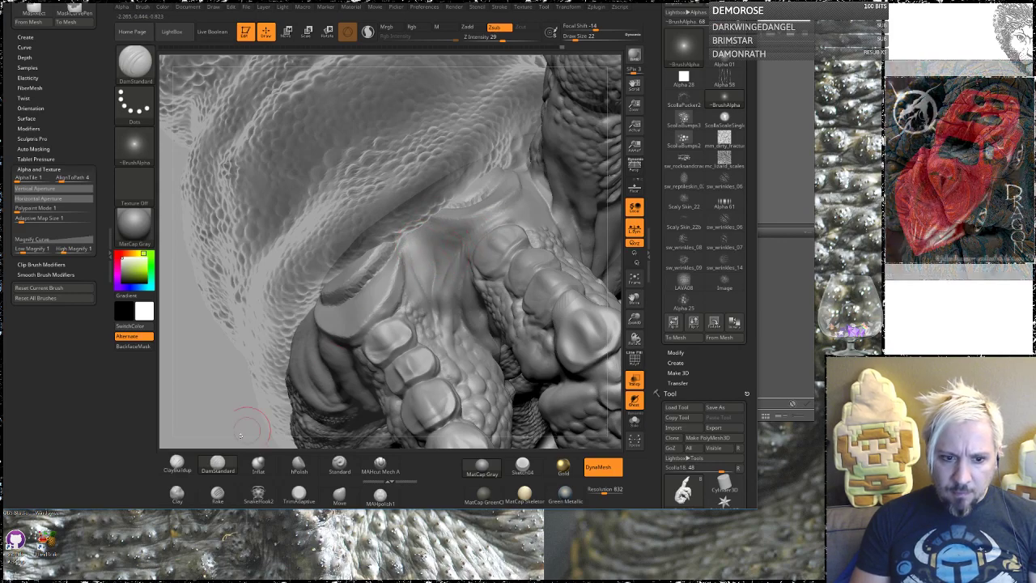
Stamp scales over the smooth webbing between the finger bases using the Standard brush with its scale alpha.
{"action": "left_click", "coordinate": [348, 474]}
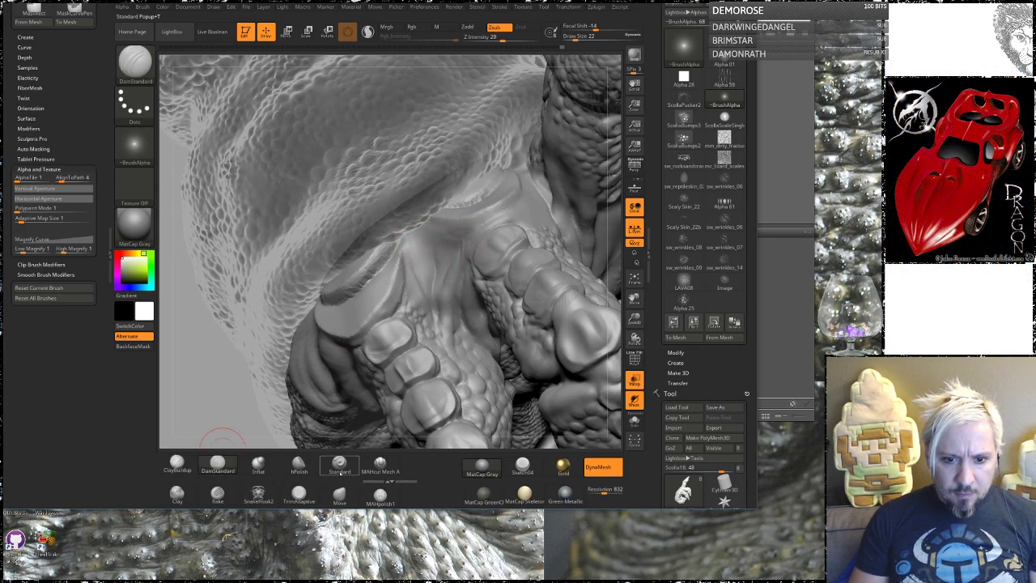
{"action": "left_click_drag", "start_coordinate": [422, 275], "coordinate": [423, 291]}
{"action": "left_click_drag", "start_coordinate": [217, 405], "coordinate": [263, 388]}
{"action": "left_click_drag", "start_coordinate": [458, 290], "coordinate": [460, 327]}
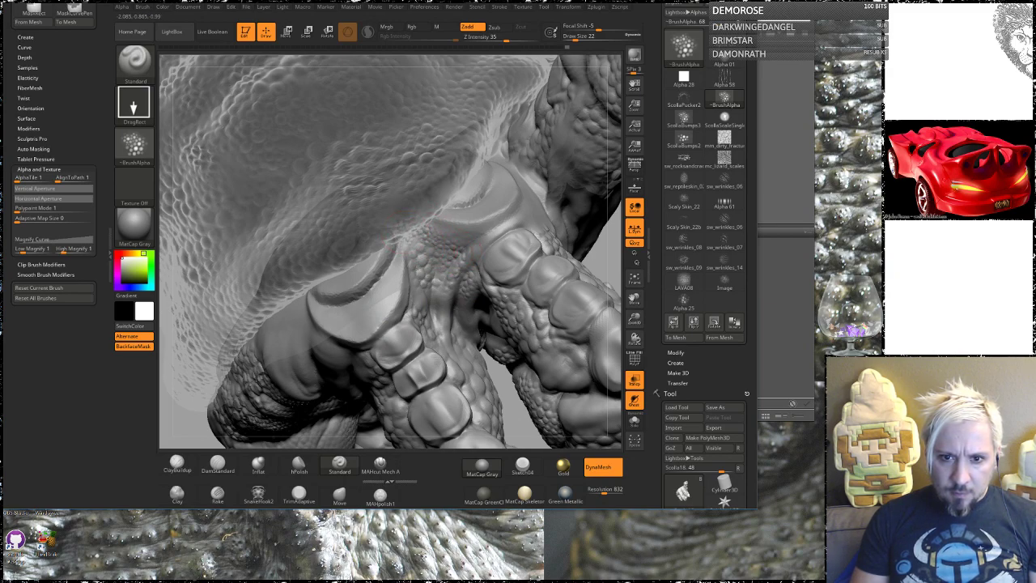
{"action": "mouse_move", "coordinate": [604, 253]}
{"action": "left_mouse_down"}
{"action": "mouse_move", "coordinate": [544, 261]}
{"action": "mouse_move", "coordinate": [518, 277]}
{"action": "left_mouse_up"}
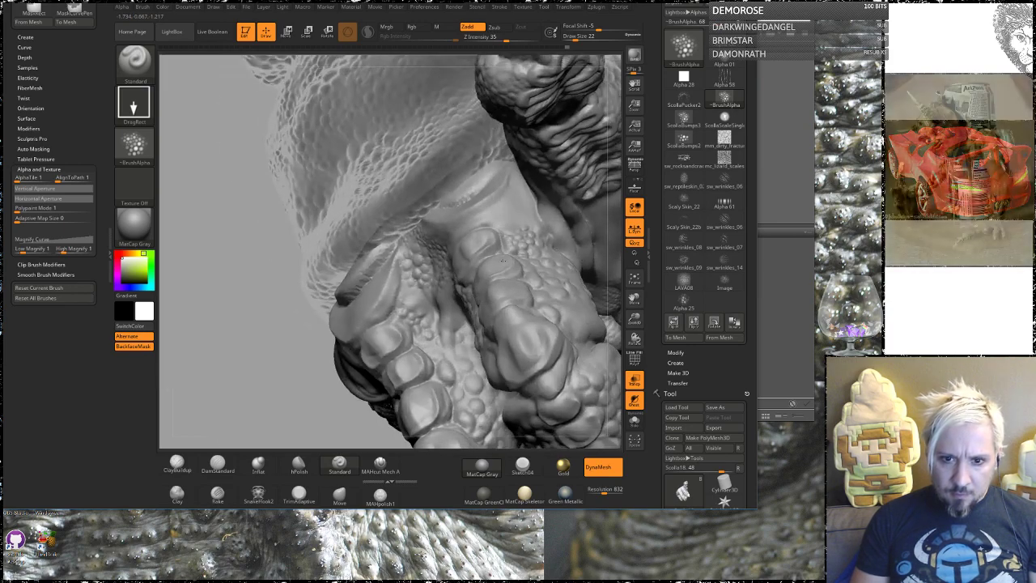
{"action": "left_click_drag", "start_coordinate": [407, 307], "coordinate": [408, 289]}
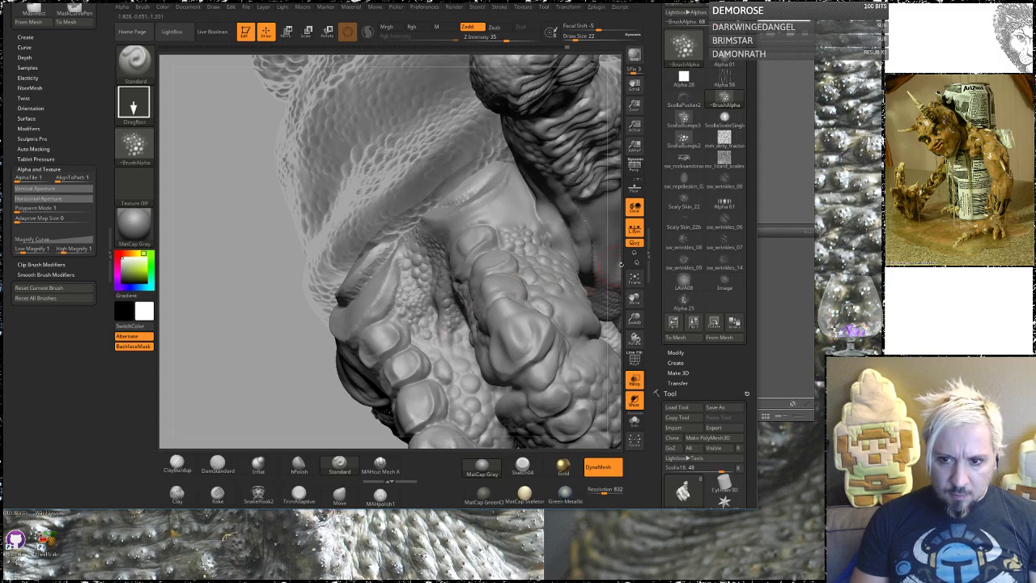
Extend the stamped scales down the webbing into the deep gap between the two fingers.
{"action": "left_click_drag", "start_coordinate": [486, 307], "coordinate": [435, 326]}
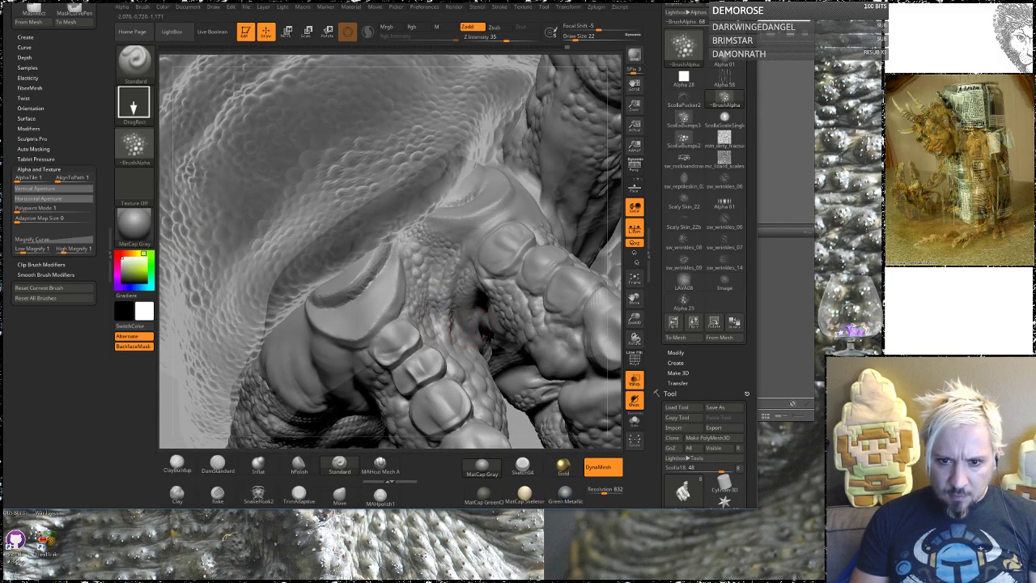
{"action": "left_click_drag", "start_coordinate": [609, 240], "coordinate": [484, 305]}
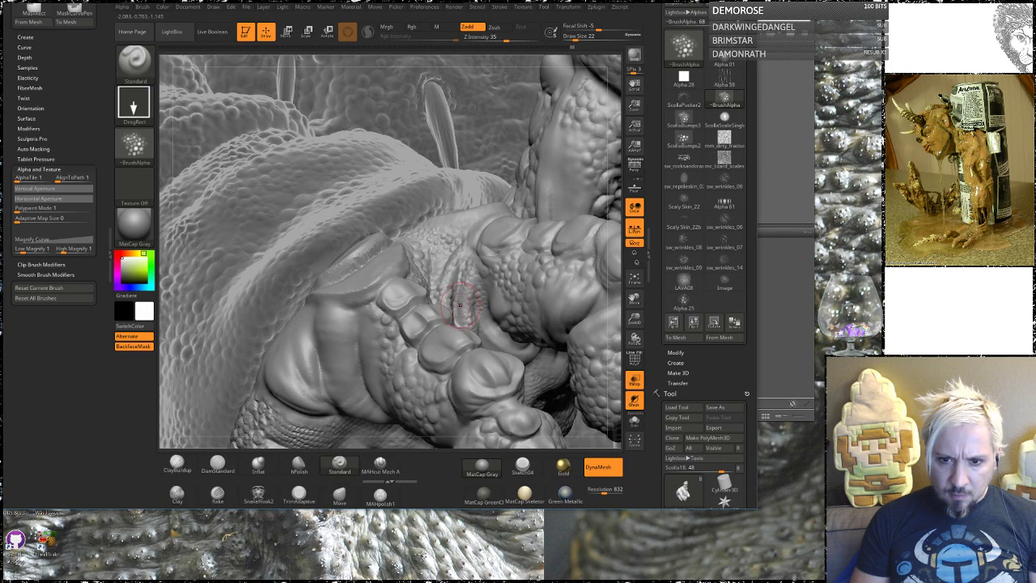
{"action": "right_click_drag", "start_coordinate": [471, 306], "coordinate": [468, 316]}
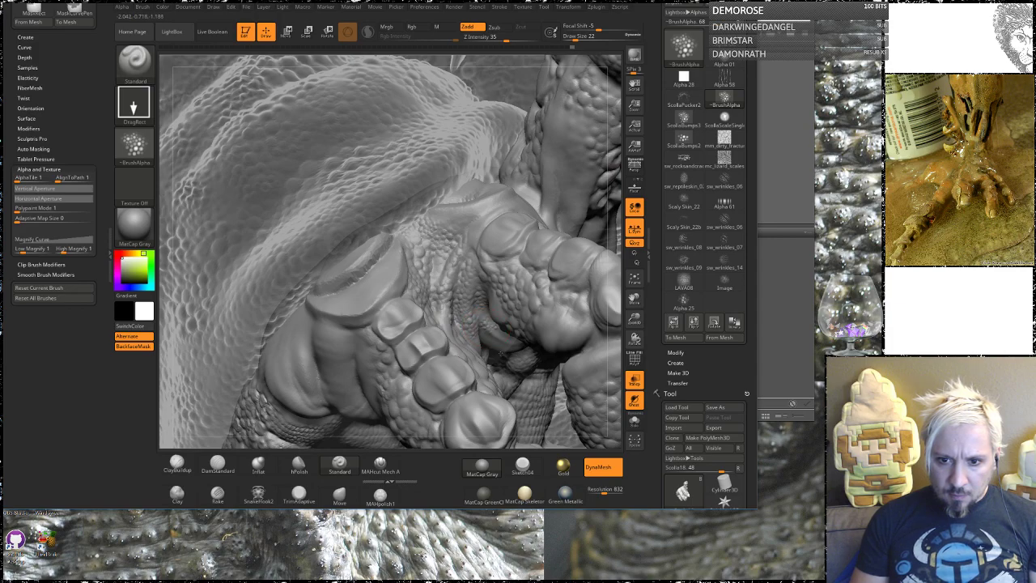
{"action": "right_click_drag", "start_coordinate": [609, 292], "coordinate": [498, 340]}
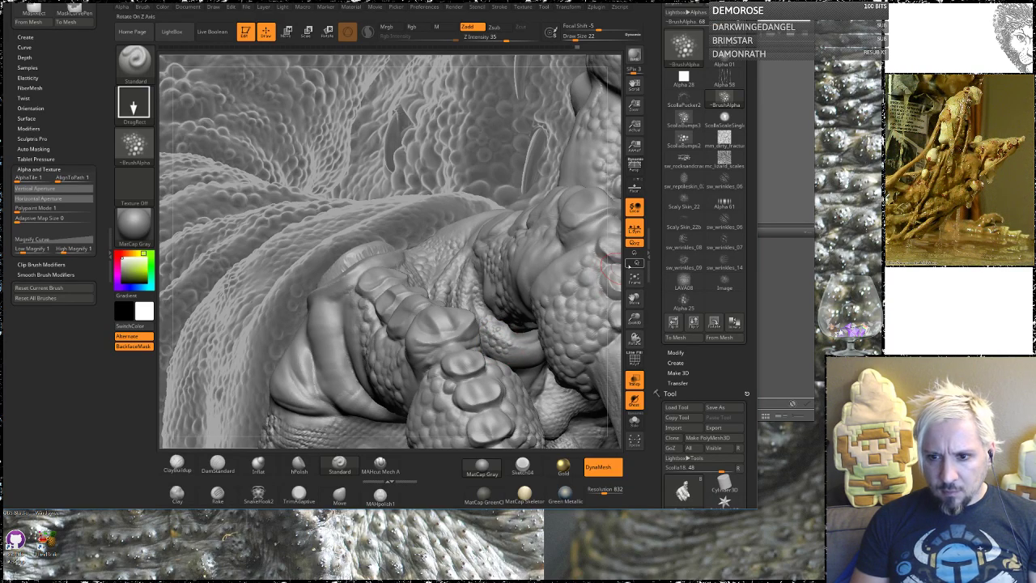
Stamp scales with the Standard brush over the smooth skin collars wrapping the bases of the two fingers.
{"action": "right_click_drag", "start_coordinate": [612, 279], "coordinate": [516, 354]}
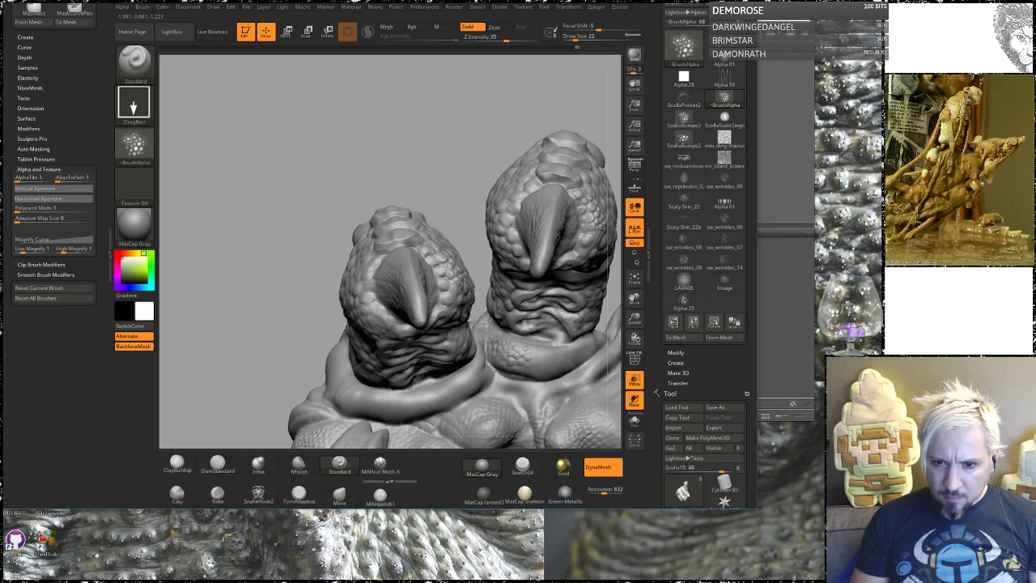
{"action": "right_click_drag", "start_coordinate": [445, 157], "coordinate": [469, 327]}
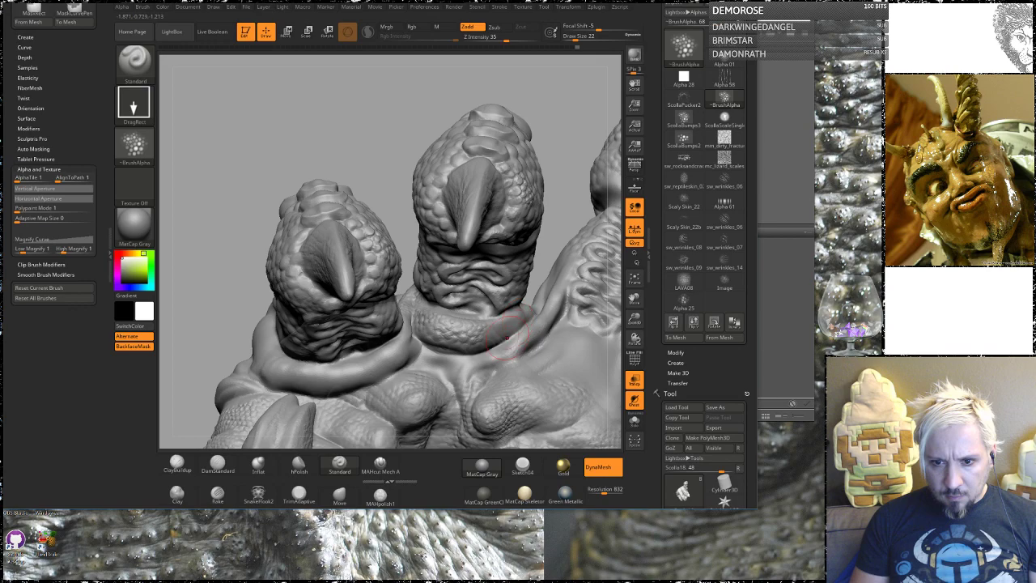
{"action": "left_click_drag", "start_coordinate": [548, 171], "coordinate": [459, 324]}
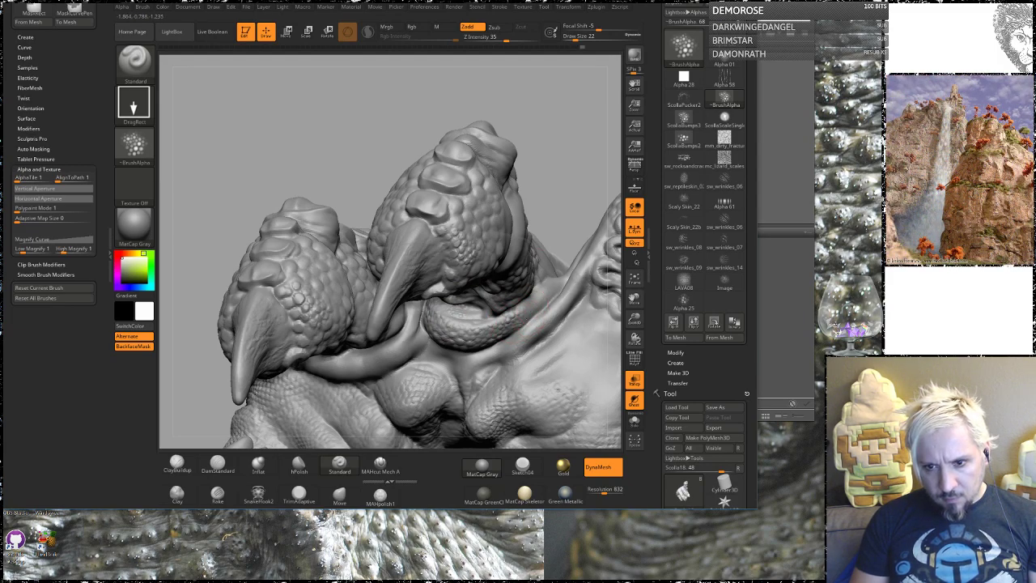
{"action": "left_click_drag", "start_coordinate": [560, 195], "coordinate": [383, 266]}
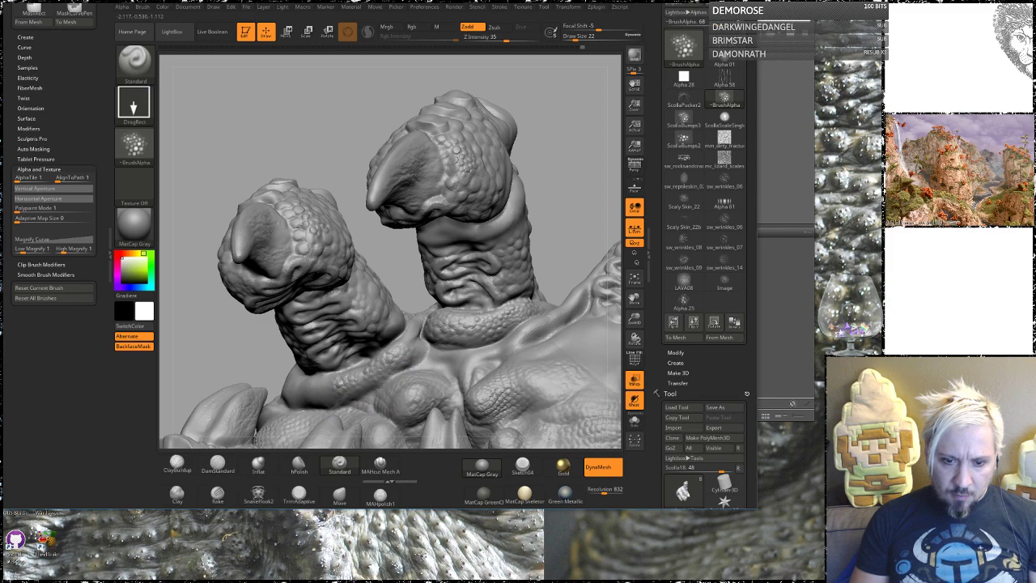
{"action": "mouse_move", "coordinate": [232, 343]}
{"action": "left_mouse_down"}
{"action": "mouse_move", "coordinate": [273, 273]}
{"action": "mouse_move", "coordinate": [381, 356]}
{"action": "left_mouse_up"}
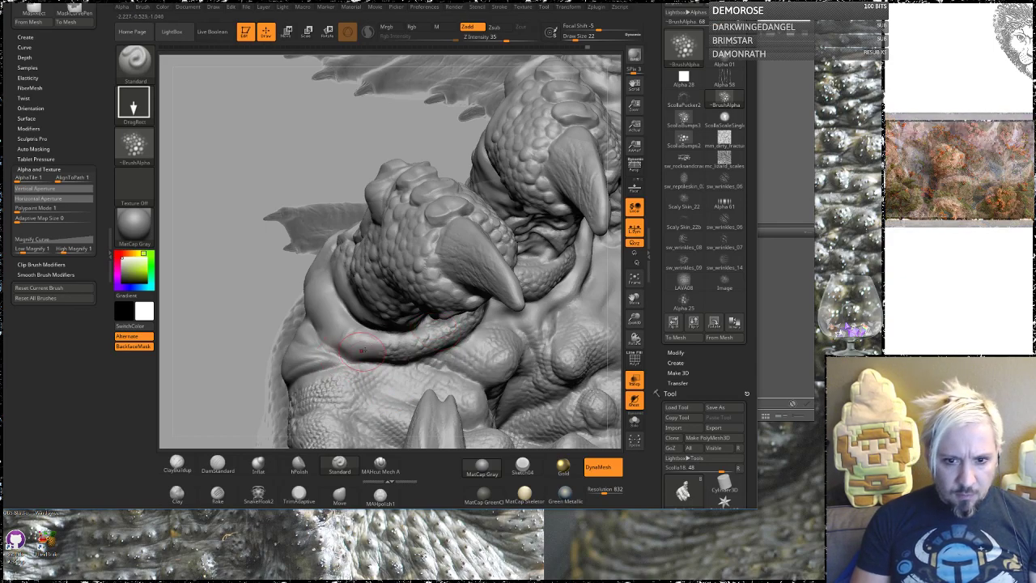
{"action": "left_click_drag", "start_coordinate": [241, 265], "coordinate": [347, 326]}
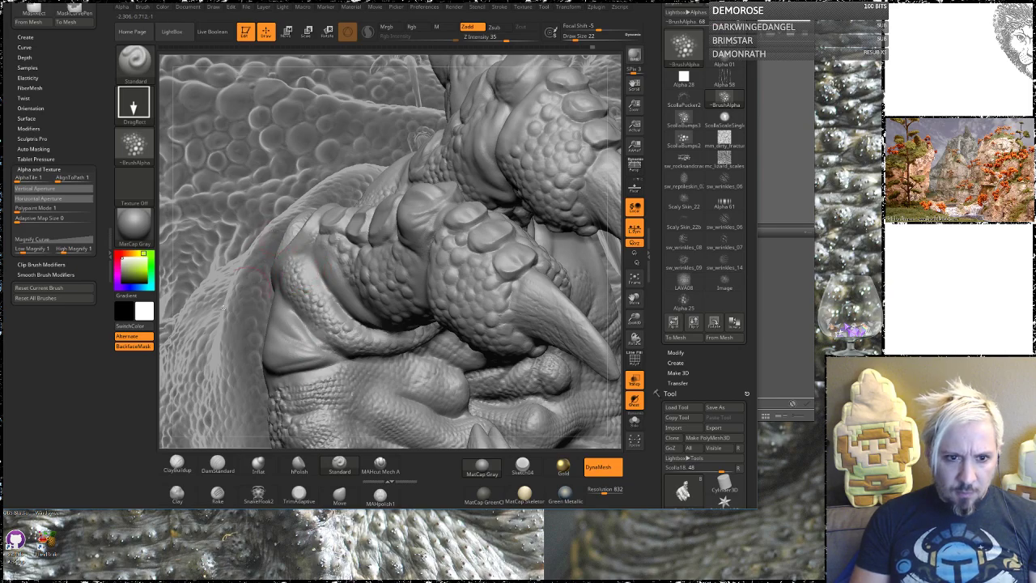
Continue the stamped scales around the outer side of the end finger's collar, up towards its base plates.
{"action": "mouse_move", "coordinate": [169, 111]}
{"action": "left_mouse_down"}
{"action": "mouse_move", "coordinate": [311, 343]}
{"action": "mouse_move", "coordinate": [306, 355]}
{"action": "mouse_move", "coordinate": [332, 282]}
{"action": "left_mouse_up"}
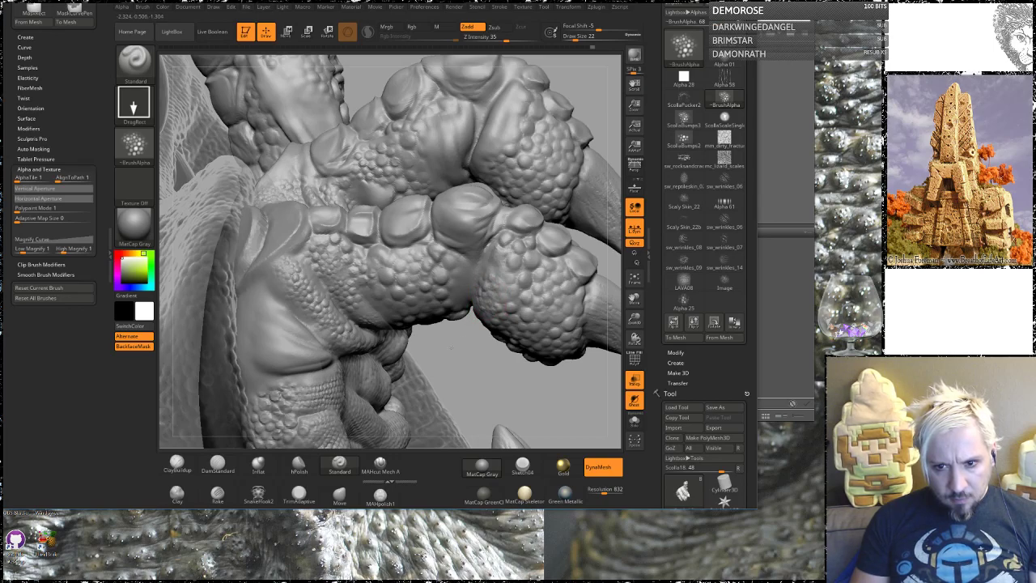
{"action": "mouse_move", "coordinate": [444, 379]}
{"action": "left_mouse_down"}
{"action": "mouse_move", "coordinate": [460, 290]}
{"action": "mouse_move", "coordinate": [480, 300]}
{"action": "left_mouse_up"}
{"action": "left_click_drag", "start_coordinate": [433, 339], "coordinate": [387, 322]}
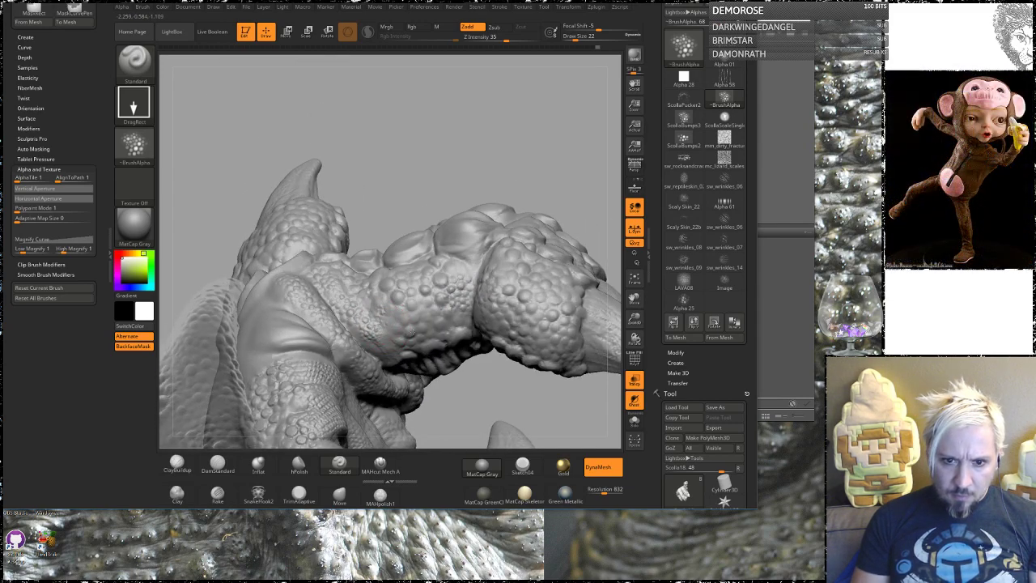
{"action": "left_click_drag", "start_coordinate": [486, 390], "coordinate": [405, 306], "text": "alt"}
{"action": "mouse_move", "coordinate": [409, 245]}
{"action": "left_mouse_down"}
{"action": "mouse_move", "coordinate": [462, 364]}
{"action": "mouse_move", "coordinate": [489, 326]}
{"action": "left_mouse_up"}
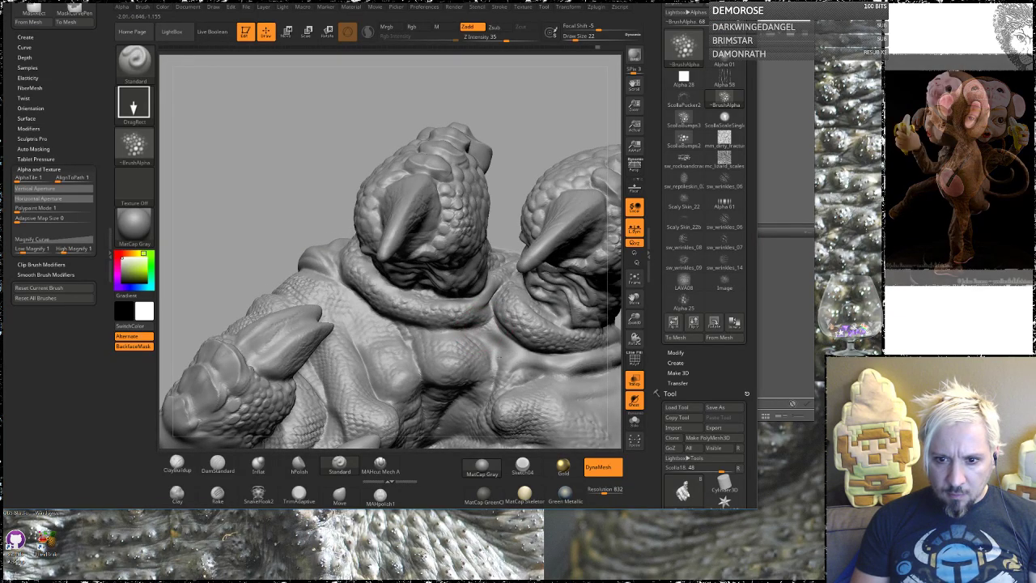
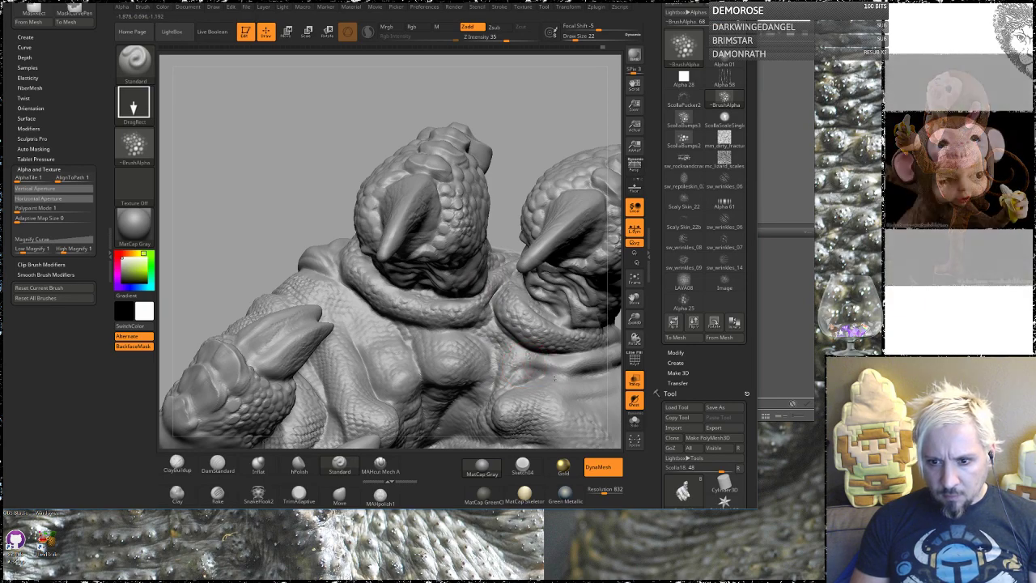
Isolate the hand and stamp scales over the smooth skin between the finger's base plates and the thumb.
{"action": "left_click_drag", "start_coordinate": [513, 128], "coordinate": [465, 285]}
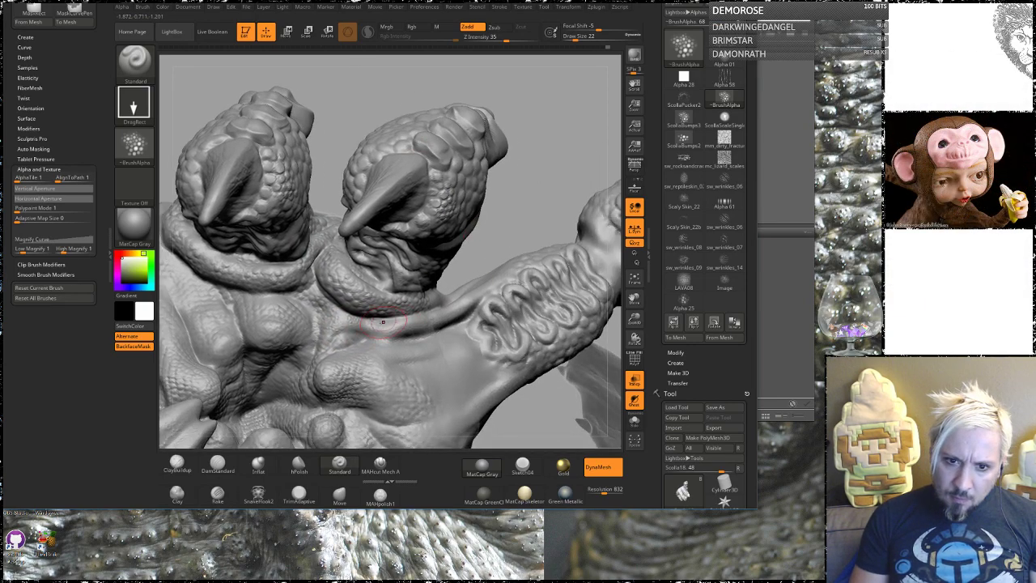
{"action": "left_click_drag", "start_coordinate": [495, 219], "coordinate": [411, 322]}
{"action": "mouse_move", "coordinate": [536, 130]}
{"action": "left_mouse_down"}
{"action": "mouse_move", "coordinate": [567, 105]}
{"action": "mouse_move", "coordinate": [454, 255]}
{"action": "left_mouse_up"}
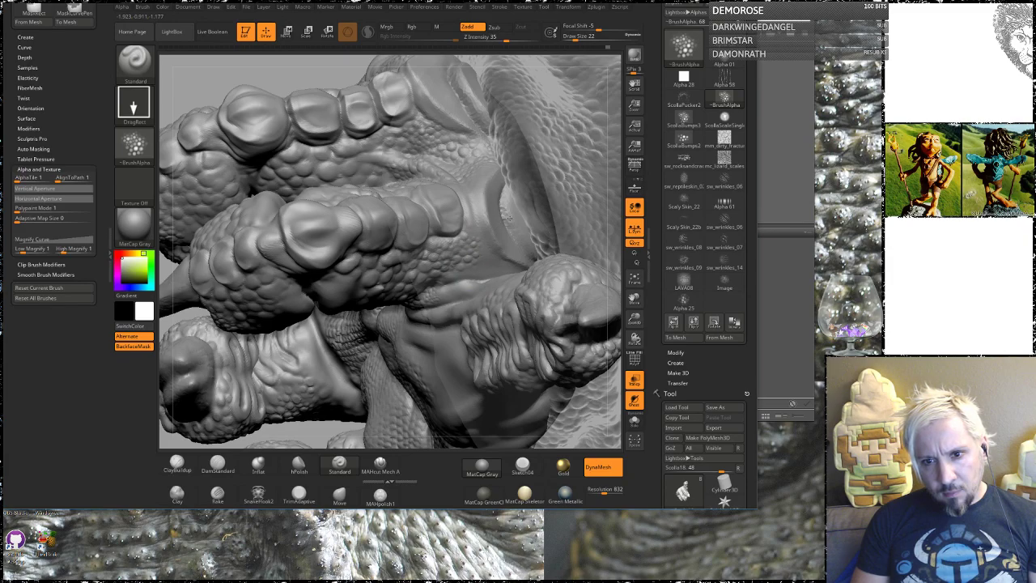
{"action": "left_click_drag", "start_coordinate": [566, 114], "coordinate": [495, 267]}
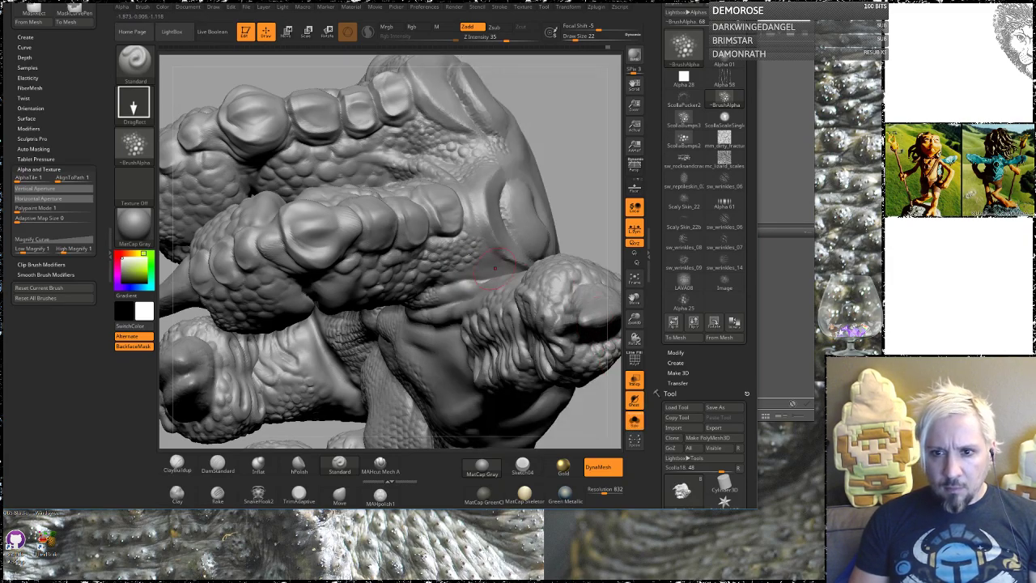
{"action": "mouse_move", "coordinate": [576, 142]}
{"action": "left_mouse_down"}
{"action": "mouse_move", "coordinate": [517, 149]}
{"action": "mouse_move", "coordinate": [457, 187]}
{"action": "left_mouse_up"}
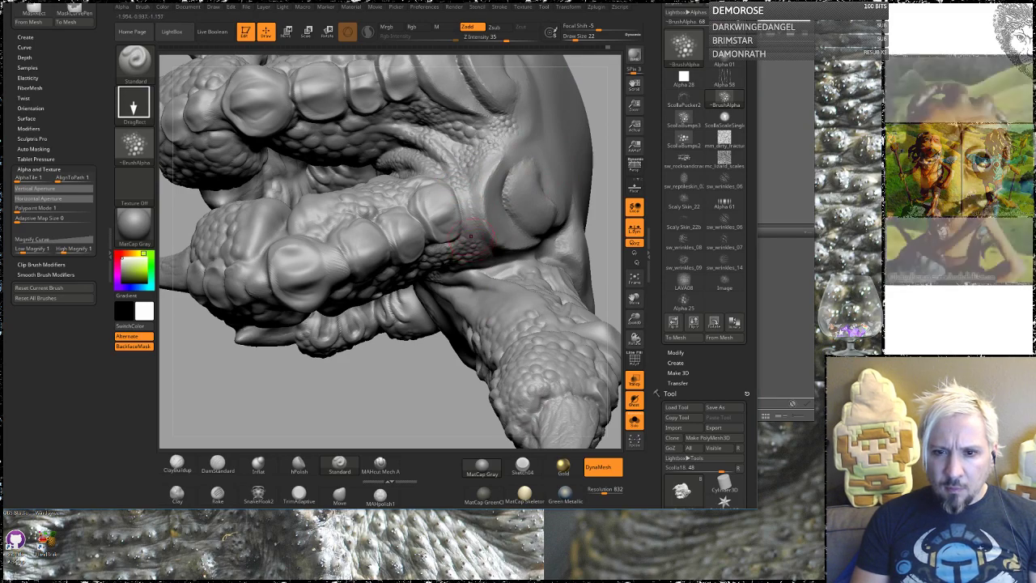
Blend stamped scales into the crease where the top of the thumb meets the hand.
{"action": "mouse_move", "coordinate": [590, 214]}
{"action": "left_mouse_down"}
{"action": "mouse_move", "coordinate": [513, 169]}
{"action": "mouse_move", "coordinate": [382, 240]}
{"action": "left_mouse_up"}
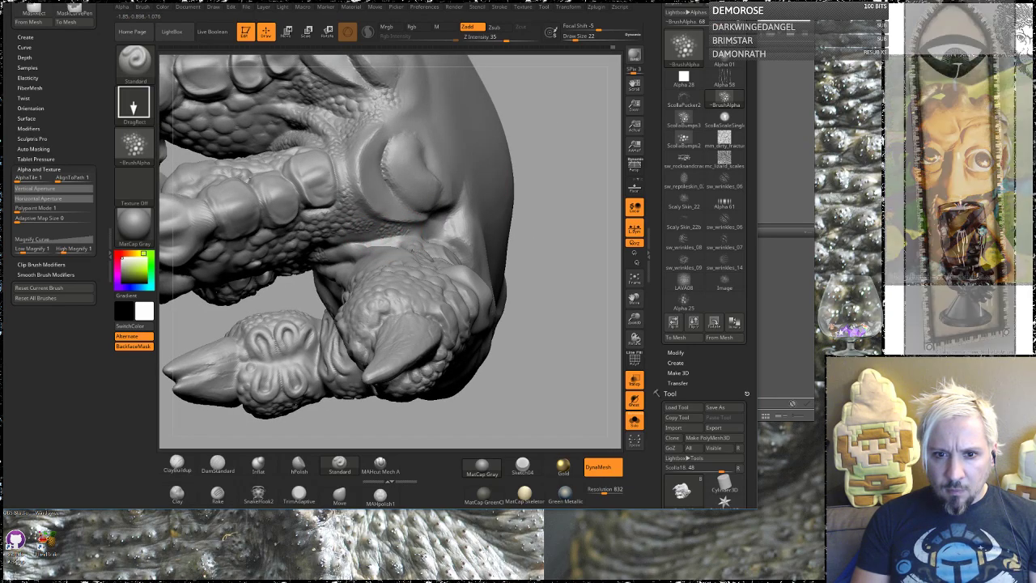
{"action": "left_click_drag", "start_coordinate": [556, 127], "coordinate": [376, 252]}
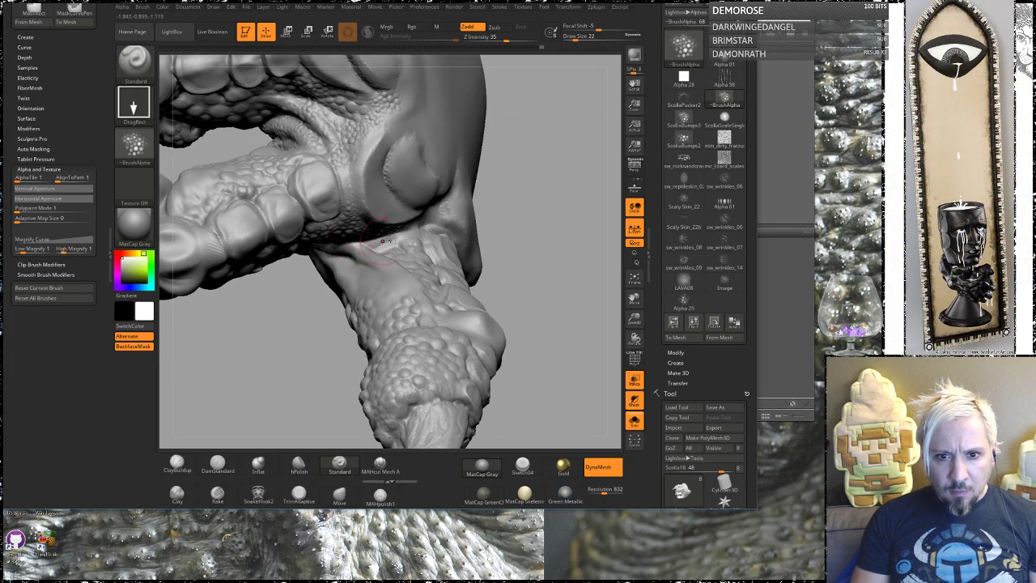
{"action": "left_click_drag", "start_coordinate": [513, 232], "coordinate": [386, 242]}
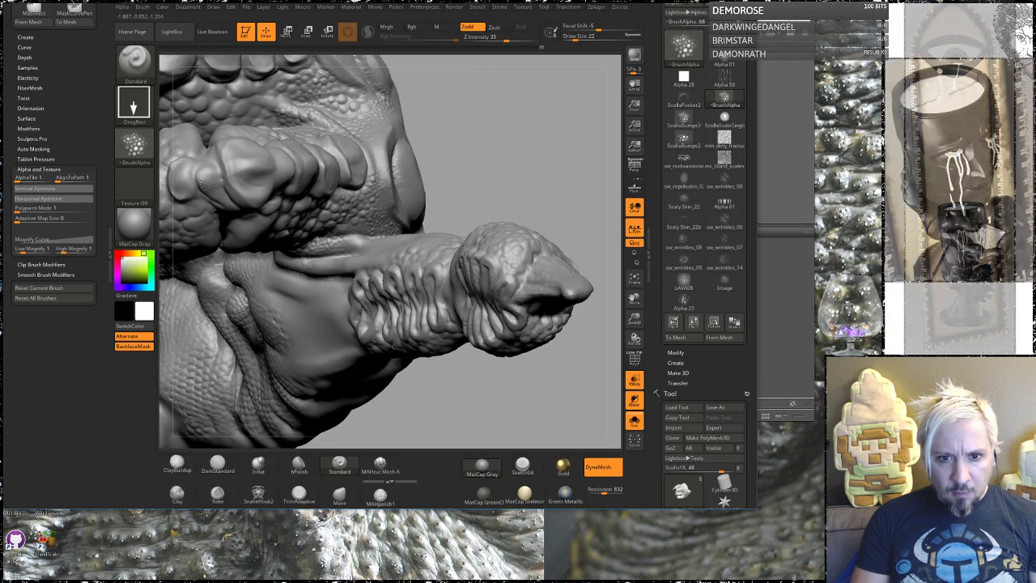
{"action": "left_click_drag", "start_coordinate": [521, 132], "coordinate": [365, 246]}
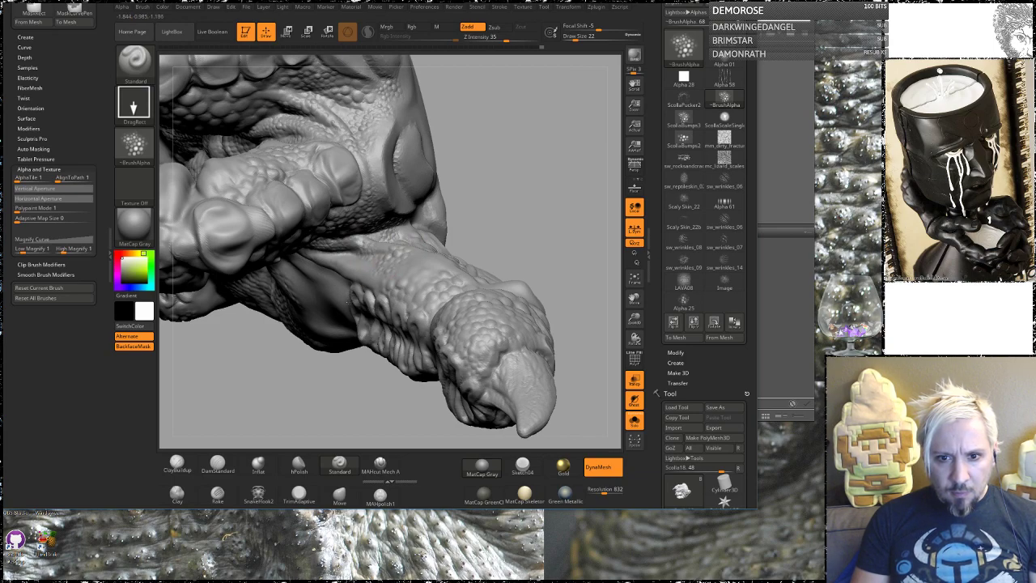
{"action": "left_click_drag", "start_coordinate": [519, 178], "coordinate": [423, 276]}
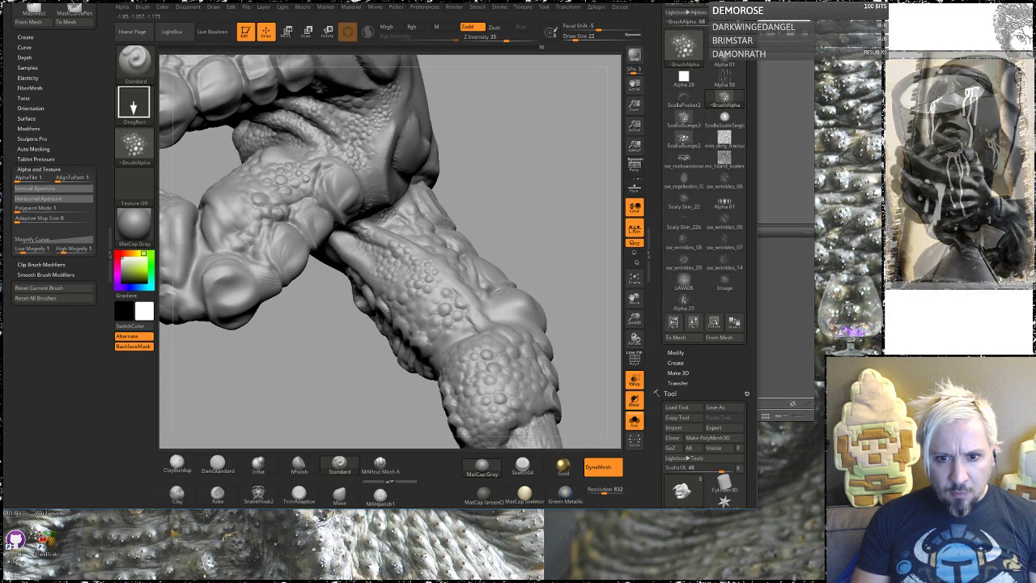
Smooth the gap at the thumb's end joint and fill it with stamped scales linking both segments.
{"action": "left_click_drag", "start_coordinate": [549, 204], "coordinate": [492, 180]}
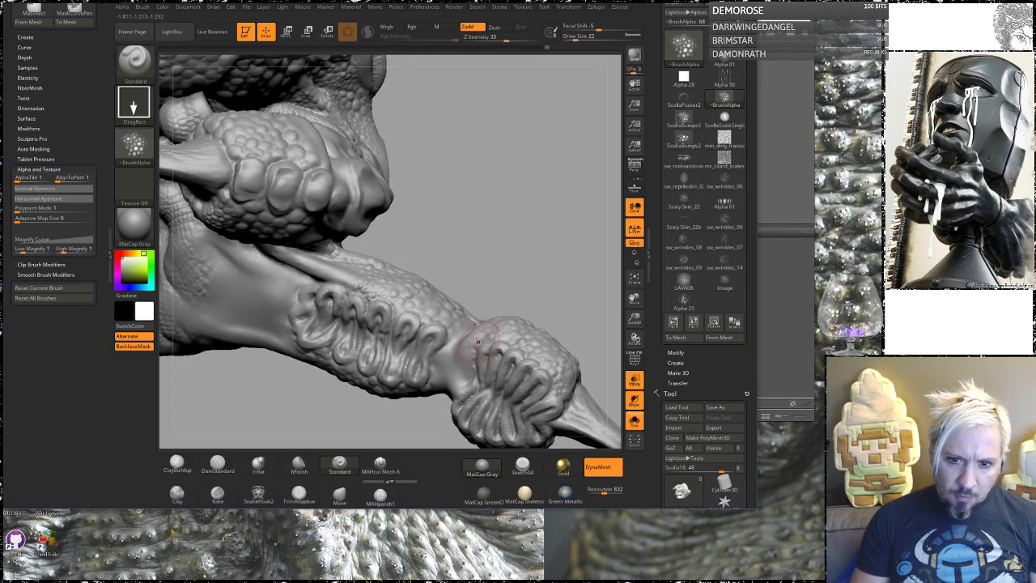
{"action": "left_click_drag", "start_coordinate": [504, 274], "coordinate": [474, 345]}
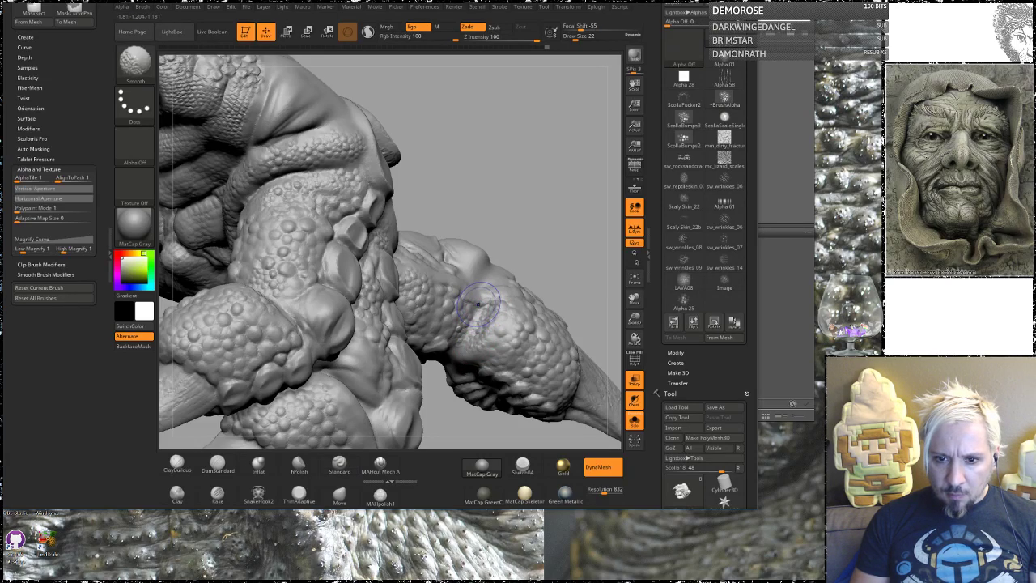
{"action": "mouse_move", "coordinate": [549, 209]}
{"action": "left_mouse_down"}
{"action": "mouse_move", "coordinate": [491, 310]}
{"action": "mouse_move", "coordinate": [484, 306]}
{"action": "left_mouse_up"}
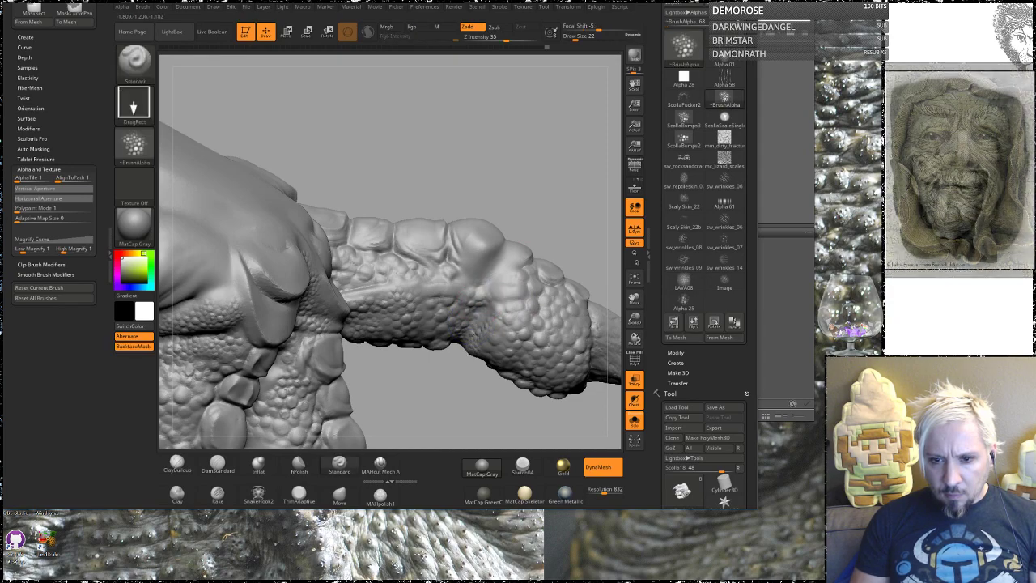
{"action": "left_click_drag", "start_coordinate": [511, 291], "coordinate": [517, 312]}
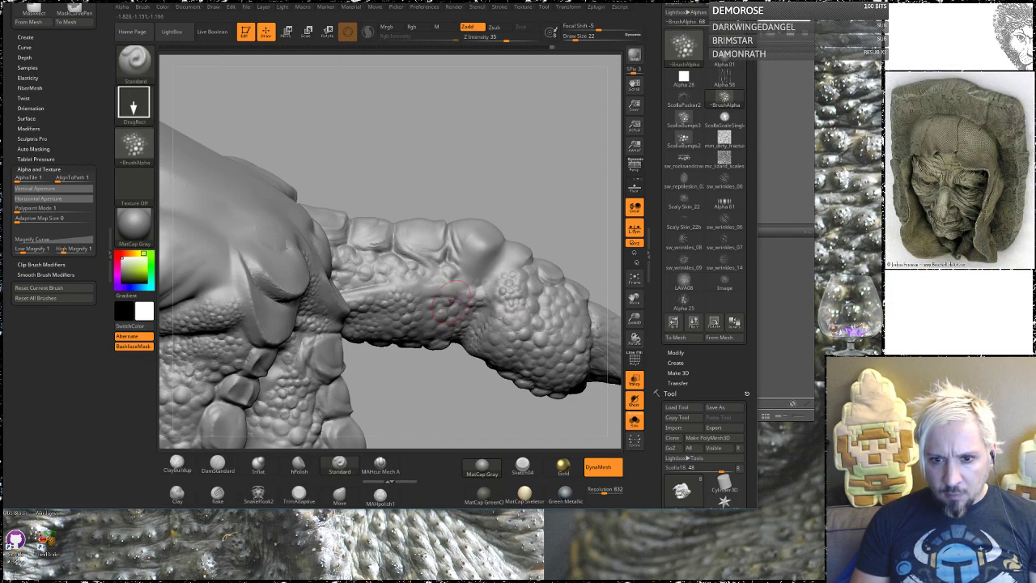
{"action": "left_click_drag", "start_coordinate": [447, 287], "coordinate": [448, 304]}
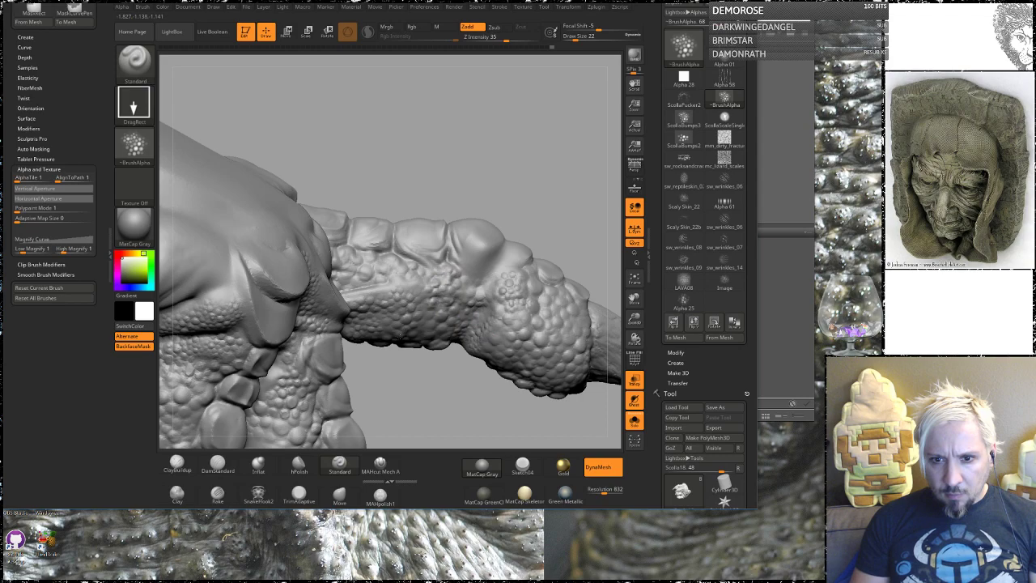
{"action": "mouse_move", "coordinate": [532, 173]}
{"action": "left_mouse_down"}
{"action": "mouse_move", "coordinate": [516, 167]}
{"action": "mouse_move", "coordinate": [549, 103]}
{"action": "left_mouse_up"}
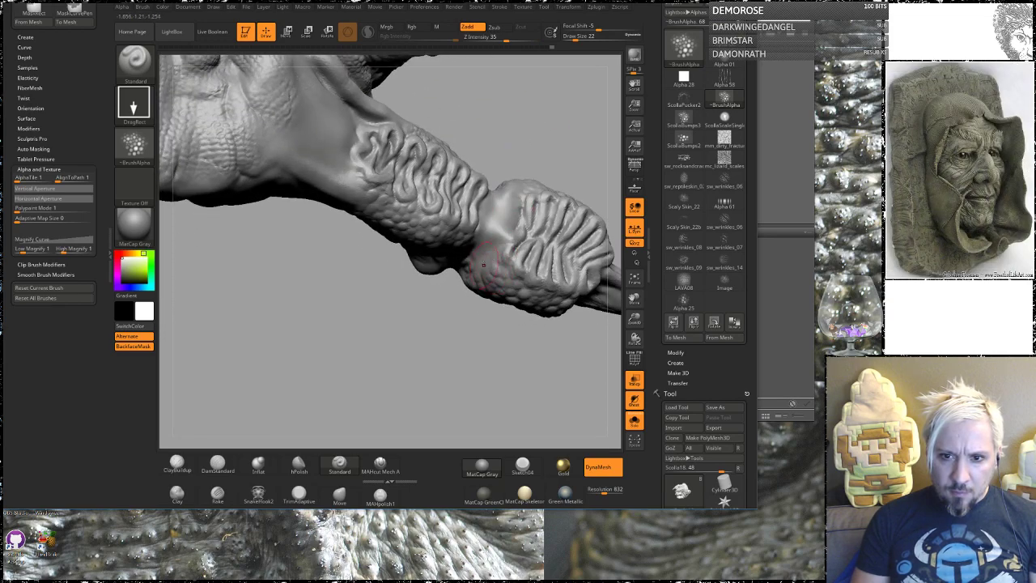
{"action": "left_click_drag", "start_coordinate": [404, 328], "coordinate": [428, 320]}
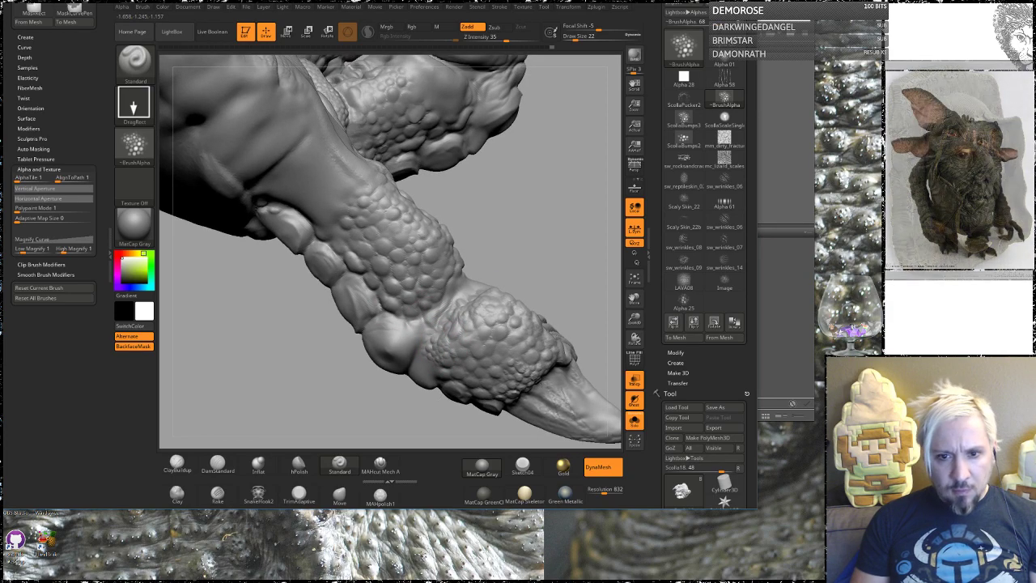
Extend the thumb's stamped scales beyond its row of plates onto the smooth skin at its base.
{"action": "mouse_move", "coordinate": [513, 202]}
{"action": "left_mouse_down"}
{"action": "mouse_move", "coordinate": [520, 242]}
{"action": "mouse_move", "coordinate": [494, 247]}
{"action": "left_mouse_up"}
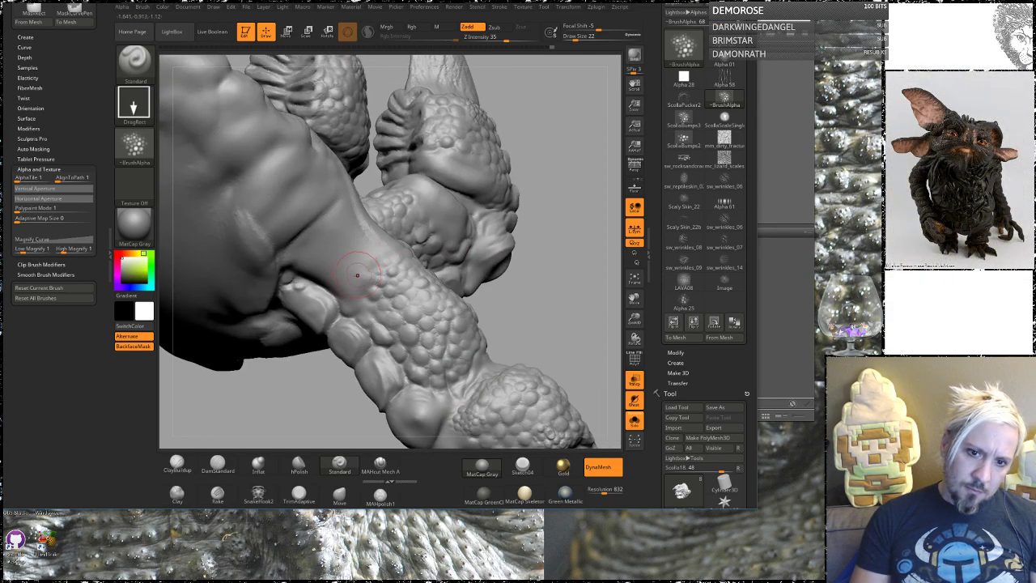
{"action": "left_click_drag", "start_coordinate": [354, 272], "coordinate": [373, 292]}
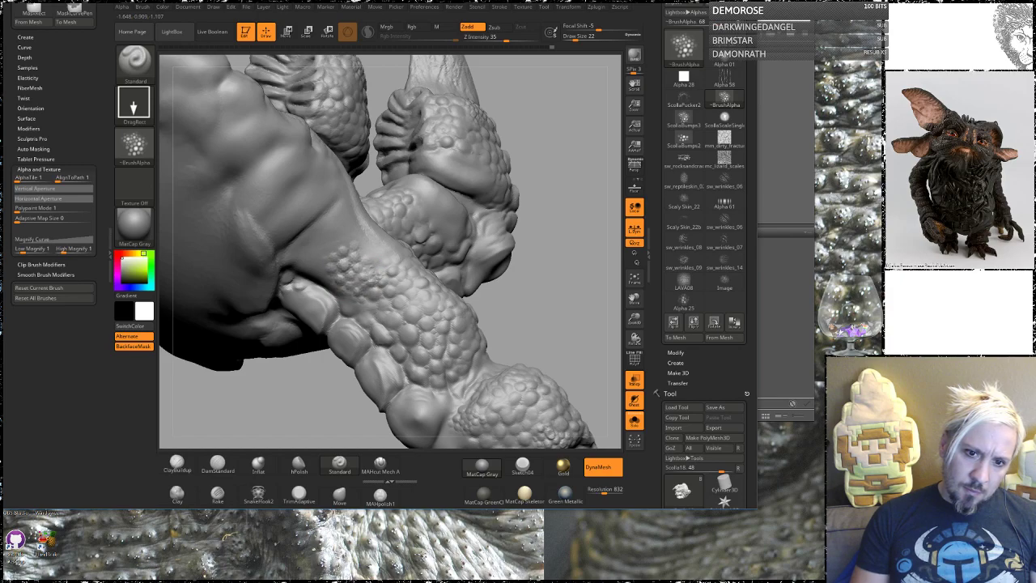
{"action": "left_click_drag", "start_coordinate": [554, 293], "coordinate": [526, 340]}
{"action": "left_click_drag", "start_coordinate": [393, 309], "coordinate": [324, 306]}
{"action": "left_click_drag", "start_coordinate": [453, 150], "coordinate": [425, 214]}
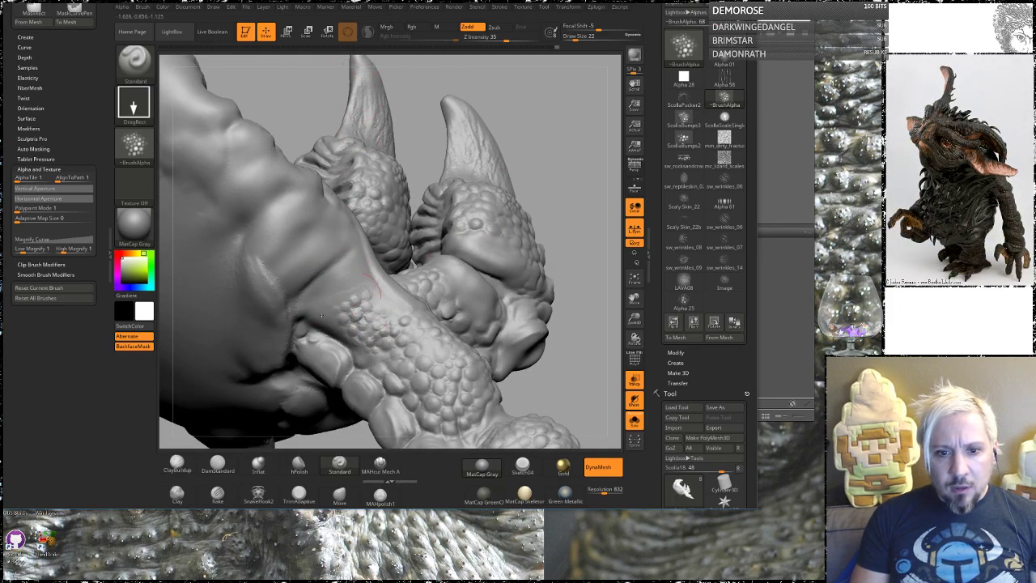
Switch to the ClayBuildup brush, show the polyframe, set the draw size to 11 and enable Sculptris Pro.
{"action": "key", "text": "b"}
{"action": "key", "text": "c"}
{"action": "key", "text": "b"}
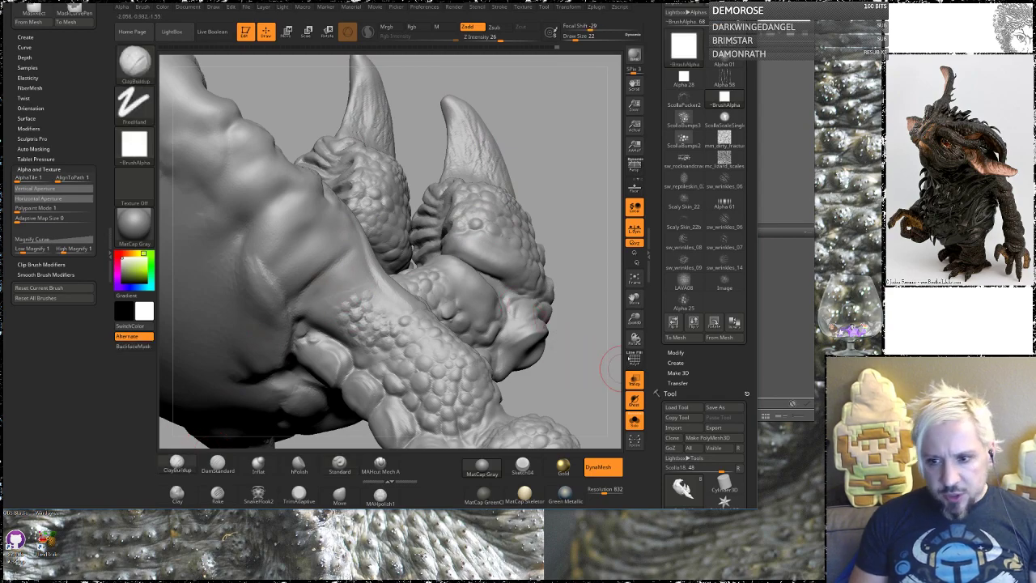
{"action": "key", "text": "shift+f"}
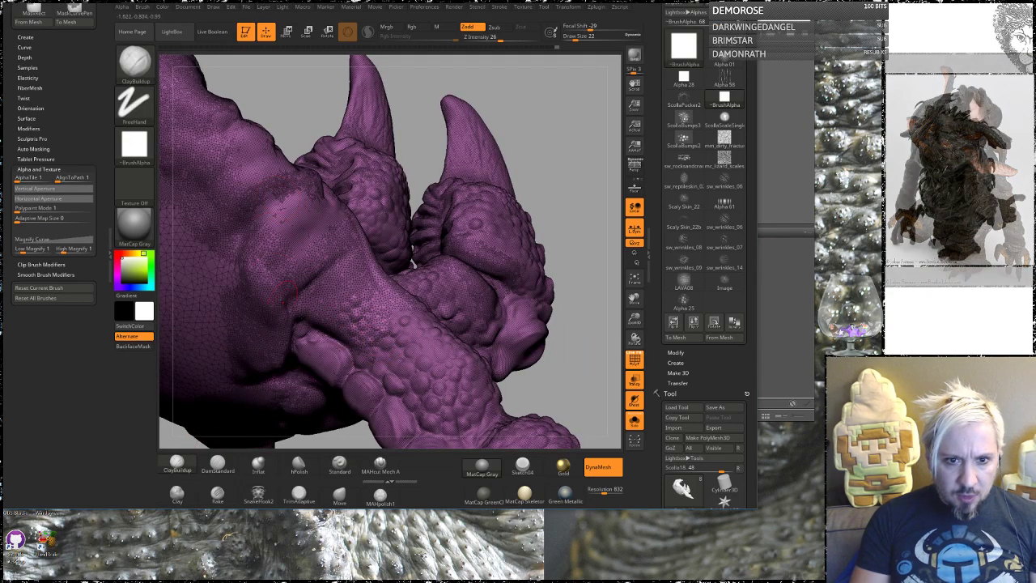
{"action": "left_click_drag", "start_coordinate": [576, 152], "coordinate": [543, 166]}
{"action": "key", "text": "space"}
{"action": "mouse_move", "coordinate": [348, 324]}
{"action": "left_mouse_down"}
{"action": "mouse_move", "coordinate": [333, 325]}
{"action": "mouse_move", "coordinate": [383, 325]}
{"action": "mouse_move", "coordinate": [340, 306]}
{"action": "mouse_move", "coordinate": [403, 300]}
{"action": "left_mouse_up"}
{"action": "key", "text": "shift"}
{"action": "left_click", "coordinate": [368, 32]}
Brush over the outer side of the thumb's base with the Smooth brush to increase its mesh density.
{"action": "left_click_drag", "start_coordinate": [565, 139], "coordinate": [529, 218]}
{"action": "mouse_move", "coordinate": [408, 315]}
{"action": "left_mouse_down", "text": "shift"}
{"action": "mouse_move", "coordinate": [422, 306]}
{"action": "mouse_move", "coordinate": [375, 256]}
{"action": "mouse_move", "coordinate": [357, 207]}
{"action": "mouse_move", "coordinate": [351, 284]}
{"action": "mouse_move", "coordinate": [337, 237]}
{"action": "mouse_move", "coordinate": [325, 271]}
{"action": "left_mouse_up", "text": "shift"}
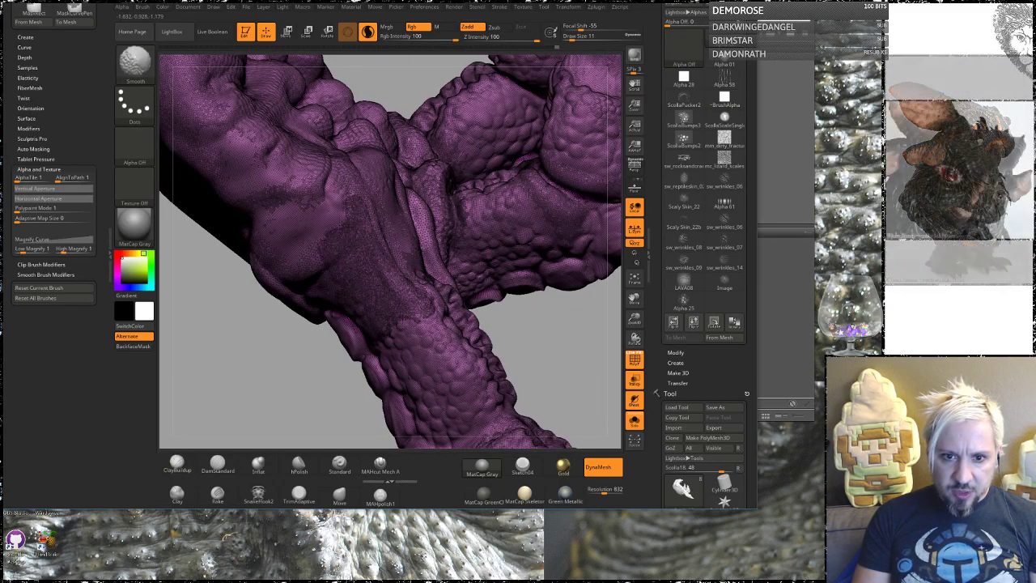
{"action": "left_click_drag", "start_coordinate": [556, 337], "coordinate": [349, 275]}
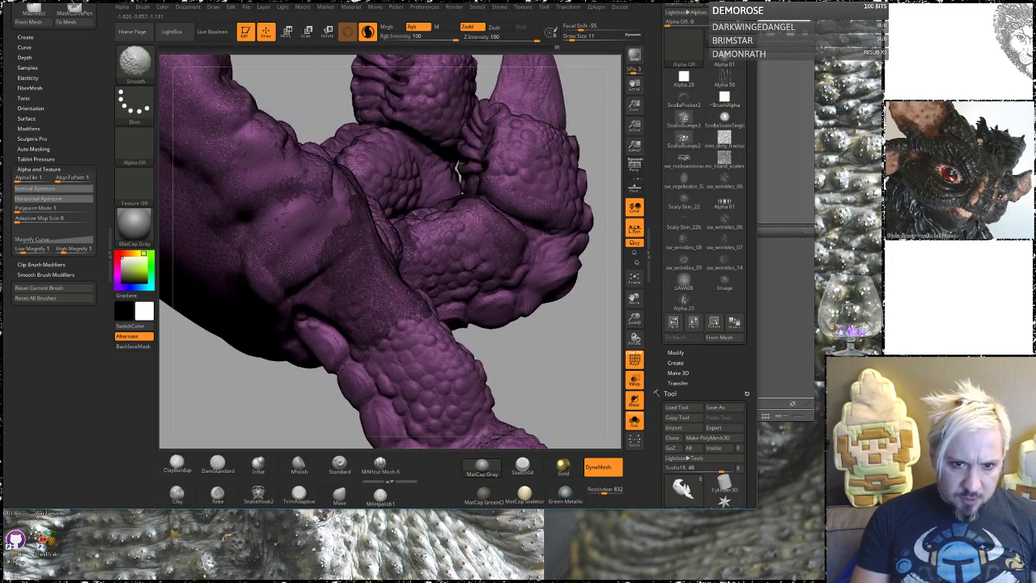
{"action": "mouse_move", "coordinate": [306, 280]}
{"action": "left_mouse_down", "text": "shift"}
{"action": "mouse_move", "coordinate": [328, 227]}
{"action": "mouse_move", "coordinate": [285, 273]}
{"action": "mouse_move", "coordinate": [279, 261]}
{"action": "left_mouse_up", "text": "shift"}
Extend the denser mesh across the palm side of the thumb's base, up to the wrinkled pad, using smoothing strokes.
{"action": "mouse_move", "coordinate": [540, 346]}
{"action": "left_mouse_down"}
{"action": "mouse_move", "coordinate": [356, 296]}
{"action": "mouse_move", "coordinate": [403, 280]}
{"action": "left_mouse_up"}
{"action": "mouse_move", "coordinate": [378, 238]}
{"action": "left_mouse_down", "text": "shift"}
{"action": "mouse_move", "coordinate": [364, 220]}
{"action": "mouse_move", "coordinate": [414, 293]}
{"action": "mouse_move", "coordinate": [344, 162]}
{"action": "mouse_move", "coordinate": [340, 194]}
{"action": "left_mouse_up", "text": "shift"}
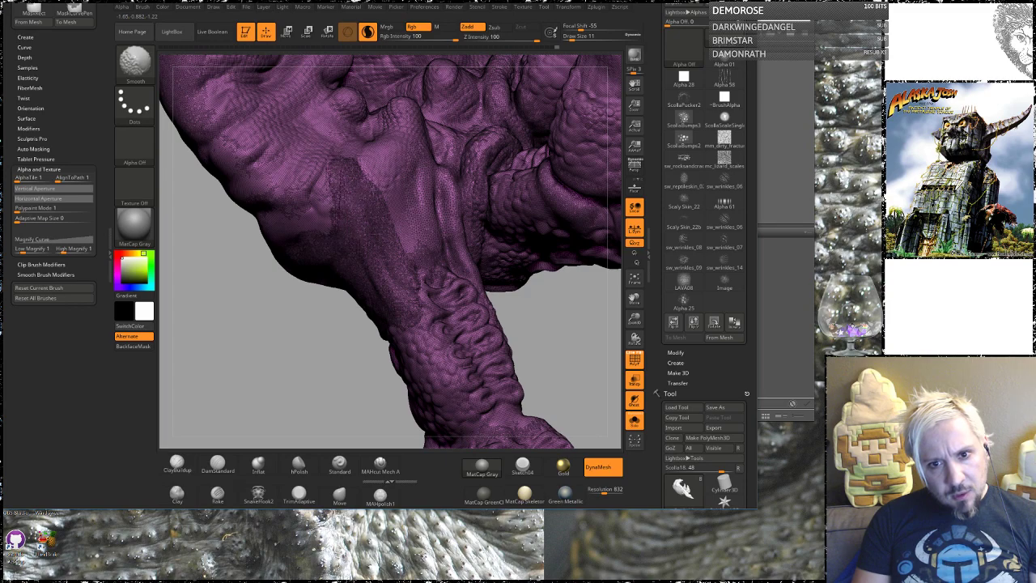
{"action": "left_click_drag", "start_coordinate": [534, 324], "coordinate": [474, 311]}
{"action": "mouse_move", "coordinate": [460, 225]}
{"action": "left_mouse_down", "text": "shift"}
{"action": "mouse_move", "coordinate": [468, 249]}
{"action": "mouse_move", "coordinate": [461, 166]}
{"action": "left_mouse_up", "text": "shift"}
{"action": "mouse_move", "coordinate": [486, 279]}
{"action": "left_mouse_down", "text": "shift"}
{"action": "mouse_move", "coordinate": [452, 212]}
{"action": "mouse_move", "coordinate": [441, 238]}
{"action": "mouse_move", "coordinate": [433, 180]}
{"action": "mouse_move", "coordinate": [426, 230]}
{"action": "mouse_move", "coordinate": [420, 165]}
{"action": "mouse_move", "coordinate": [411, 247]}
{"action": "mouse_move", "coordinate": [414, 174]}
{"action": "left_mouse_up", "text": "shift"}
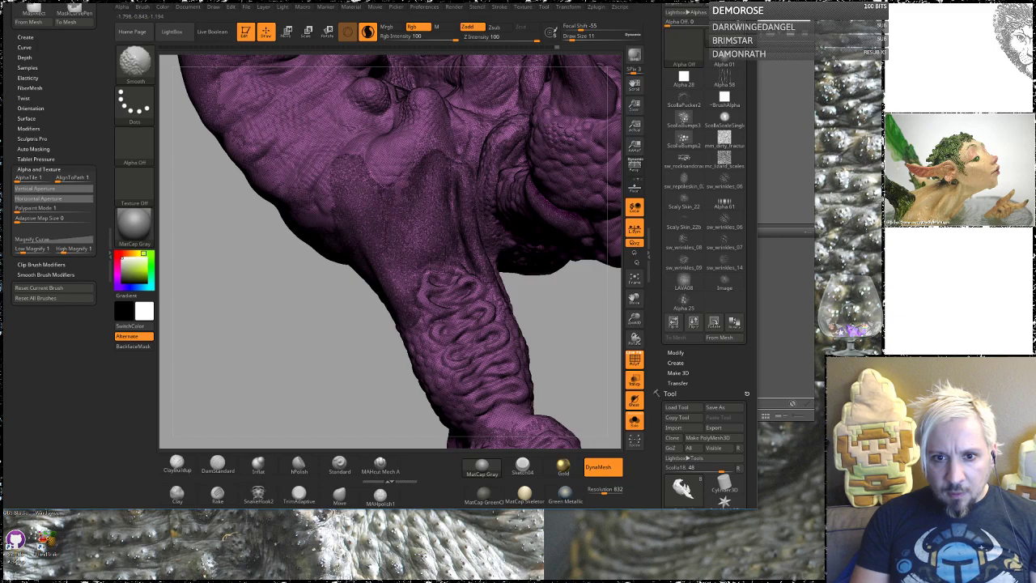
Extend the denser mesh from the thumb's base across the adjoining smooth skin of the hand with smoothing strokes.
{"action": "mouse_move", "coordinate": [574, 324]}
{"action": "left_mouse_down"}
{"action": "mouse_move", "coordinate": [492, 377]}
{"action": "mouse_move", "coordinate": [489, 398]}
{"action": "mouse_move", "coordinate": [478, 391]}
{"action": "left_mouse_up"}
{"action": "left_click_drag", "start_coordinate": [483, 151], "coordinate": [463, 172]}
{"action": "mouse_move", "coordinate": [357, 214]}
{"action": "left_mouse_down", "text": "shift"}
{"action": "mouse_move", "coordinate": [379, 162]}
{"action": "mouse_move", "coordinate": [351, 181]}
{"action": "left_mouse_up", "text": "shift"}
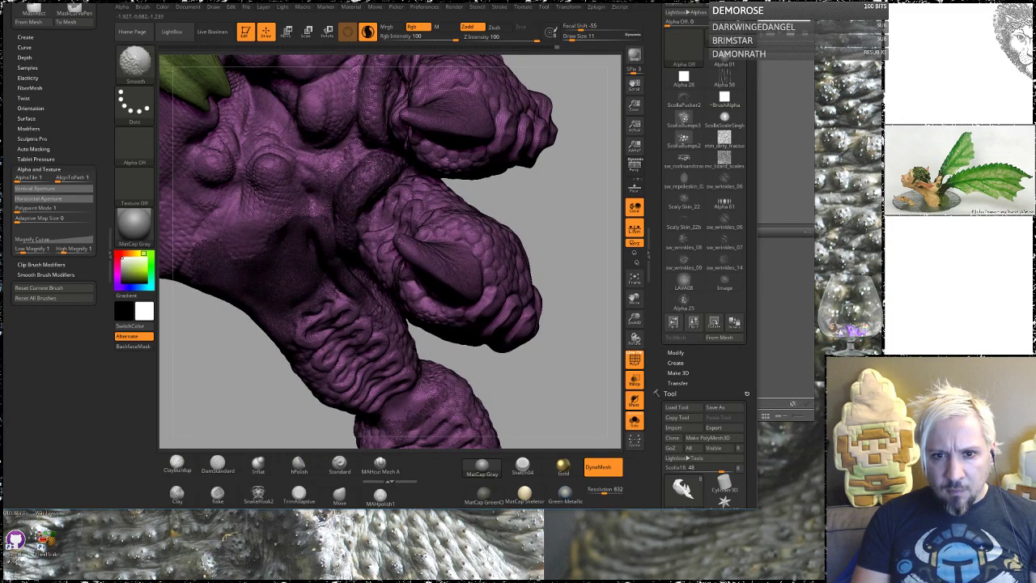
{"action": "mouse_move", "coordinate": [577, 208]}
{"action": "left_mouse_down"}
{"action": "mouse_move", "coordinate": [539, 178]}
{"action": "mouse_move", "coordinate": [535, 115]}
{"action": "left_mouse_up"}
{"action": "left_click_drag", "start_coordinate": [552, 125], "coordinate": [487, 258]}
{"action": "key", "text": "shift"}
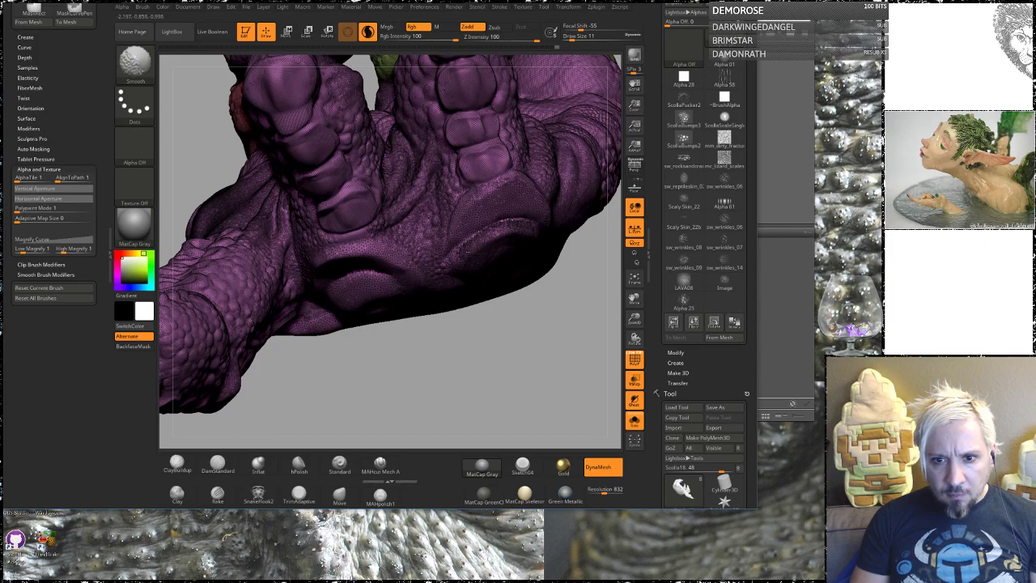
Increase the mesh density over the two rounded pads beneath the fingers' rows of plates with the Smooth brush.
{"action": "left_click_drag", "start_coordinate": [439, 365], "coordinate": [340, 306]}
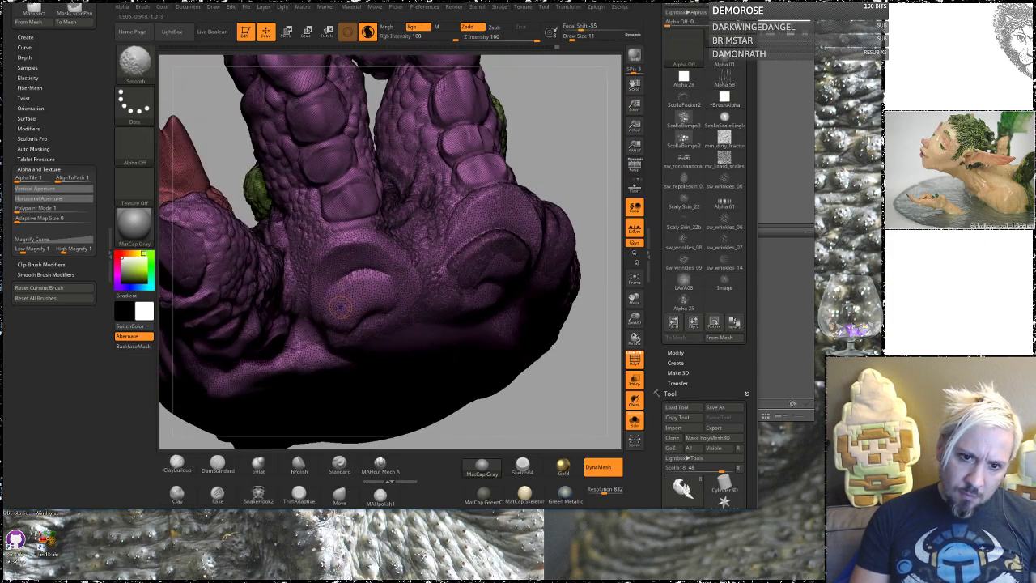
{"action": "key", "text": "shift"}
{"action": "key", "text": "shift"}
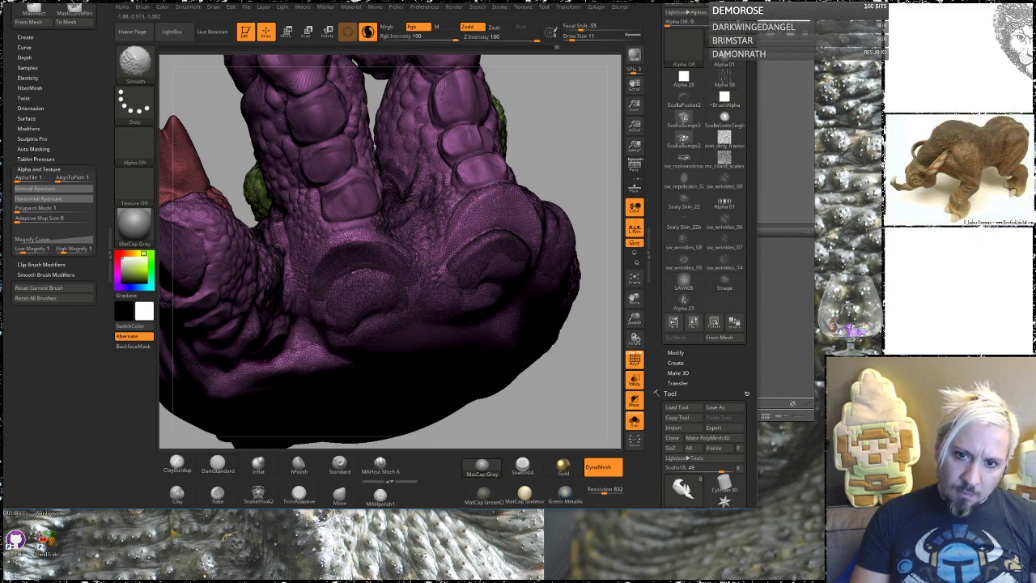
{"action": "mouse_move", "coordinate": [454, 249]}
{"action": "left_mouse_down", "text": "shift"}
{"action": "mouse_move", "coordinate": [480, 206]}
{"action": "mouse_move", "coordinate": [504, 197]}
{"action": "left_mouse_up", "text": "shift"}
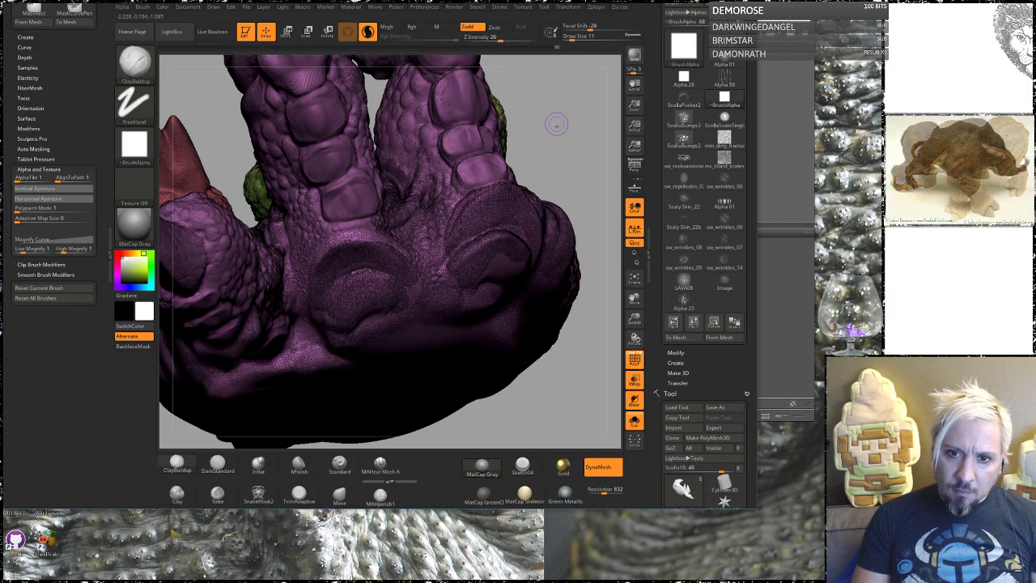
Smooth over the skin between the lowest finger plates and the rounded pads to densify its mesh.
{"action": "left_click_drag", "start_coordinate": [555, 121], "coordinate": [421, 234]}
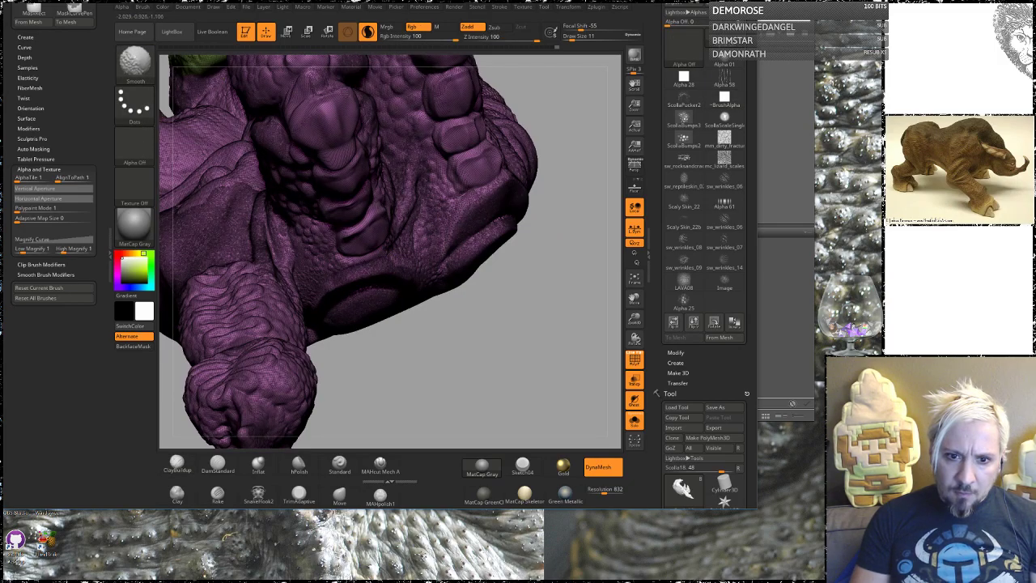
{"action": "left_click_drag", "start_coordinate": [458, 352], "coordinate": [387, 262]}
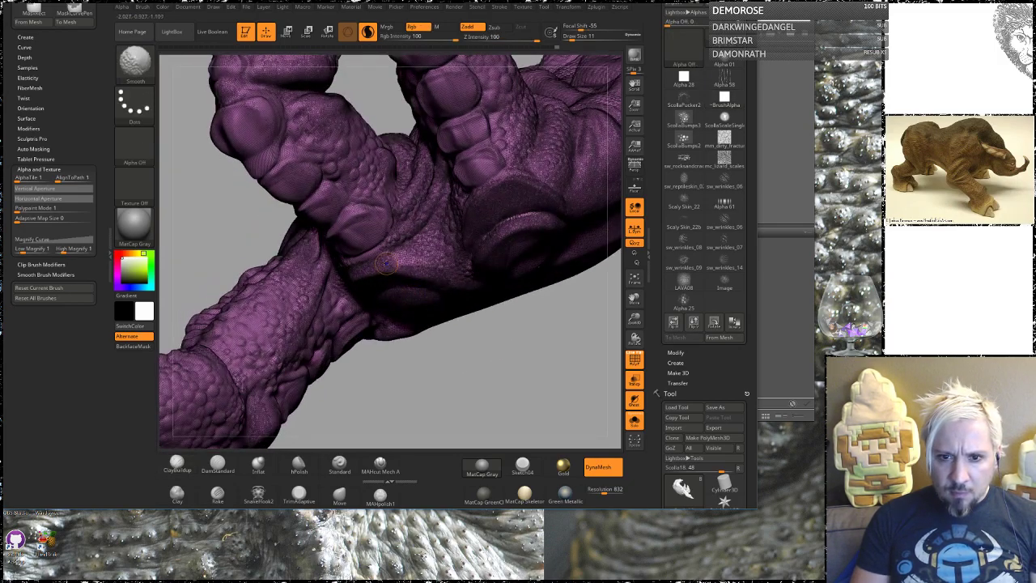
{"action": "mouse_move", "coordinate": [478, 391]}
{"action": "left_mouse_down"}
{"action": "mouse_move", "coordinate": [493, 377]}
{"action": "mouse_move", "coordinate": [486, 278]}
{"action": "left_mouse_up"}
{"action": "left_click_drag", "start_coordinate": [424, 223], "coordinate": [455, 212], "text": "shift"}
{"action": "left_click_drag", "start_coordinate": [566, 324], "coordinate": [470, 311]}
{"action": "key", "text": "shift"}
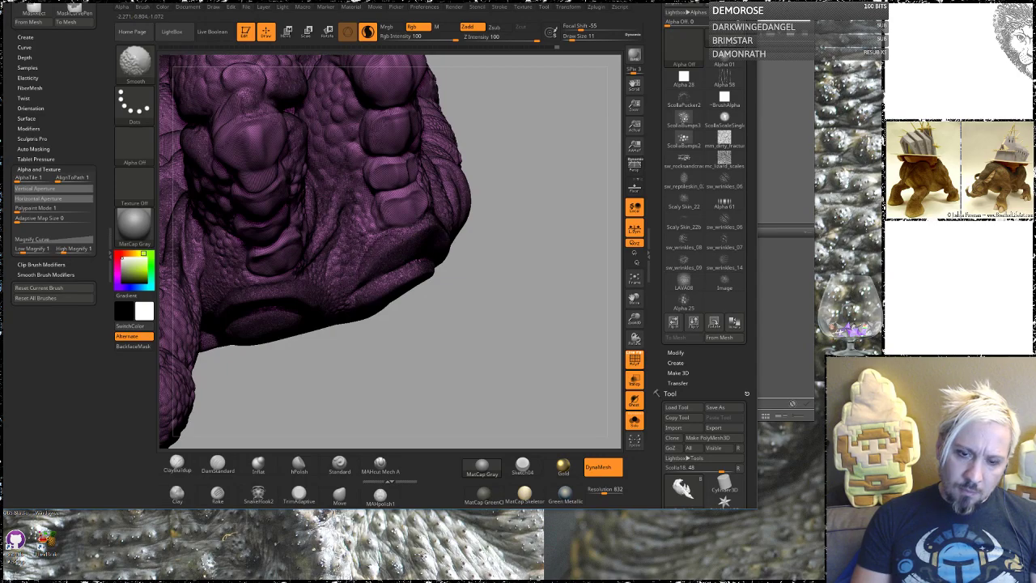
Extend the denser mesh around the bases of the plated fingers and along the raised fold beneath them.
{"action": "mouse_move", "coordinate": [463, 358]}
{"action": "left_mouse_down"}
{"action": "mouse_move", "coordinate": [488, 212]}
{"action": "mouse_move", "coordinate": [496, 241]}
{"action": "left_mouse_up"}
{"action": "left_click_drag", "start_coordinate": [392, 113], "coordinate": [381, 186]}
{"action": "key", "text": "shift"}
{"action": "mouse_move", "coordinate": [379, 388]}
{"action": "left_mouse_down", "text": "shift"}
{"action": "mouse_move", "coordinate": [359, 412]}
{"action": "mouse_move", "coordinate": [351, 341]}
{"action": "left_mouse_up", "text": "shift"}
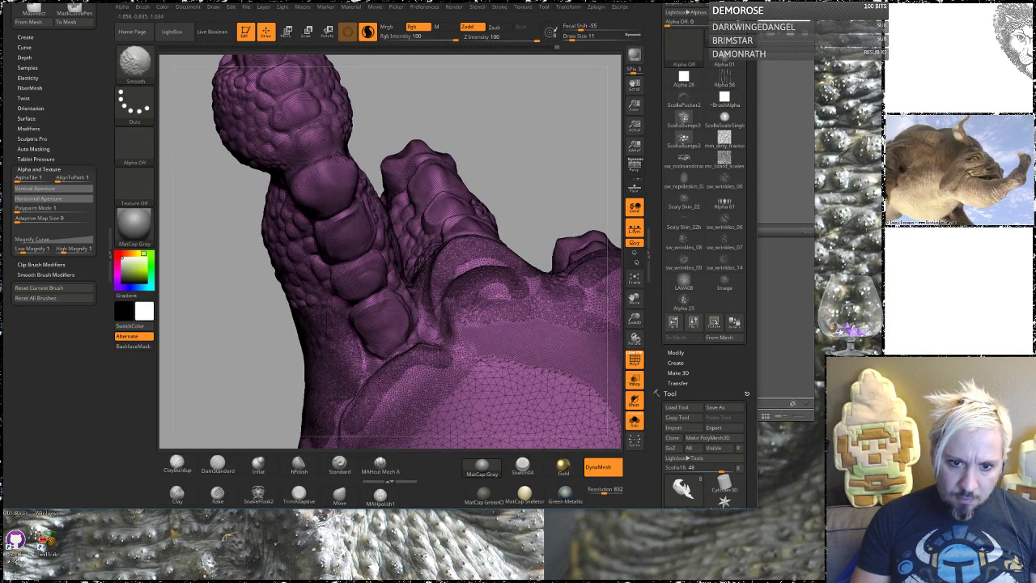
Densify the mesh over the smooth knuckle bump beside the thumb's base, up to the neighbouring fine scales.
{"action": "mouse_move", "coordinate": [527, 144]}
{"action": "left_mouse_down"}
{"action": "mouse_move", "coordinate": [435, 335]}
{"action": "mouse_move", "coordinate": [408, 265]}
{"action": "left_mouse_up"}
{"action": "left_click_drag", "start_coordinate": [226, 348], "coordinate": [541, 298]}
{"action": "mouse_move", "coordinate": [591, 387]}
{"action": "left_mouse_down", "text": "alt"}
{"action": "mouse_move", "coordinate": [511, 232]}
{"action": "mouse_move", "coordinate": [518, 254]}
{"action": "mouse_move", "coordinate": [463, 223]}
{"action": "mouse_move", "coordinate": [475, 259]}
{"action": "mouse_move", "coordinate": [508, 252]}
{"action": "mouse_move", "coordinate": [496, 254]}
{"action": "left_mouse_up", "text": "alt"}
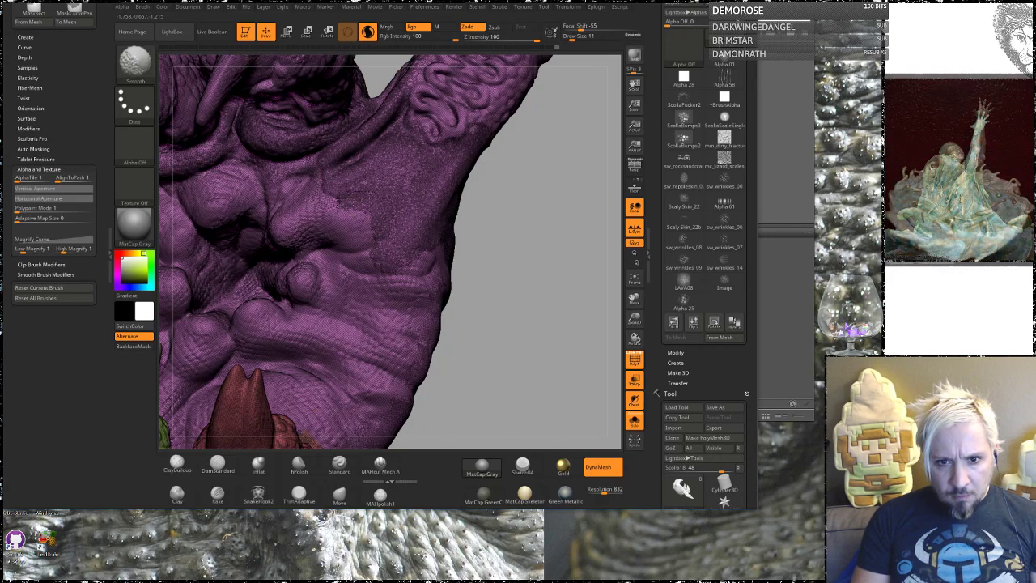
{"action": "left_click_drag", "start_coordinate": [345, 212], "coordinate": [304, 210], "text": "shift"}
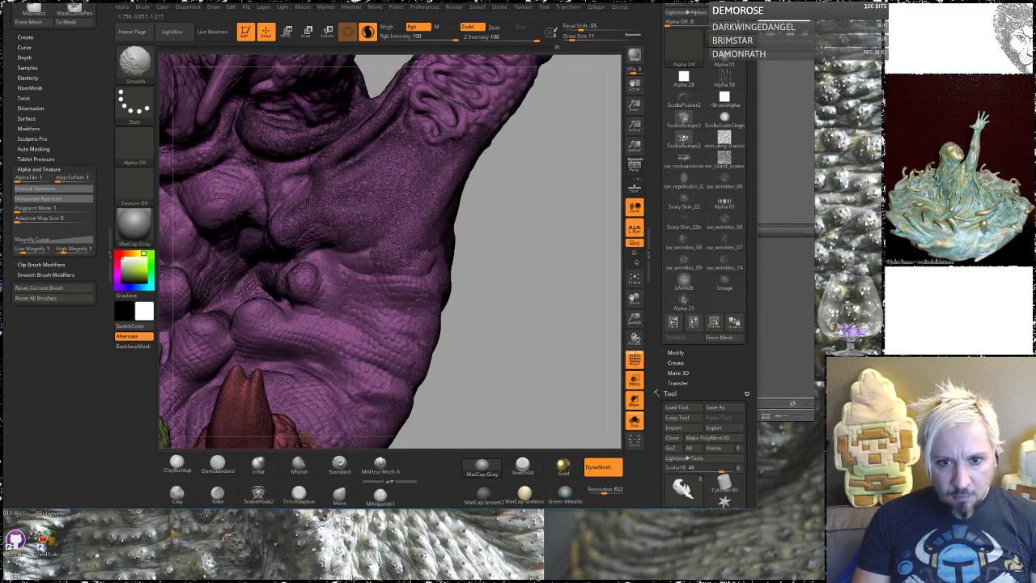
Turn off the polyframe and Sculptris Pro, and switch to the Standard brush with the scale-bump alpha.
{"action": "mouse_move", "coordinate": [499, 264]}
{"action": "left_mouse_down"}
{"action": "mouse_move", "coordinate": [513, 253]}
{"action": "mouse_move", "coordinate": [498, 264]}
{"action": "left_mouse_up"}
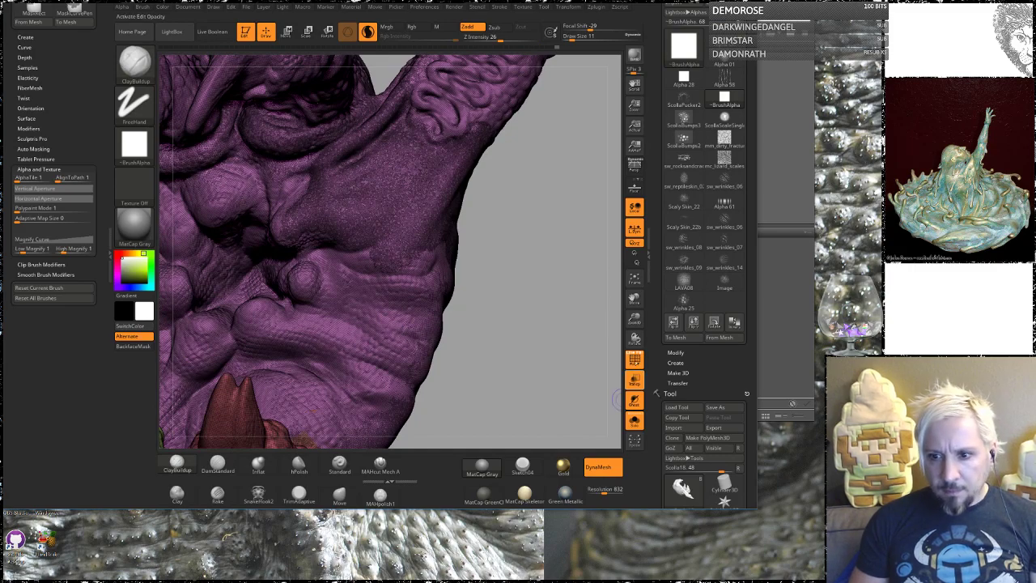
{"action": "left_click", "coordinate": [635, 360]}
{"action": "left_click", "coordinate": [368, 32]}
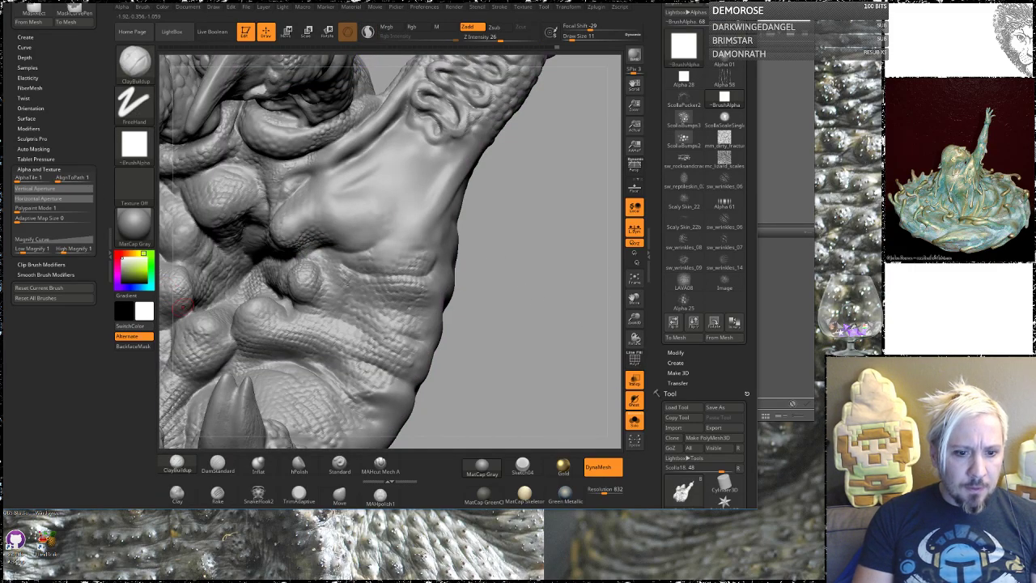
{"action": "left_click", "coordinate": [340, 464]}
Stamp scales onto the smooth skin at the thumb's outer base, continuing its scales down beside the lowest plates.
{"action": "mouse_move", "coordinate": [503, 232]}
{"action": "left_mouse_down"}
{"action": "mouse_move", "coordinate": [482, 292]}
{"action": "mouse_move", "coordinate": [413, 243]}
{"action": "left_mouse_up"}
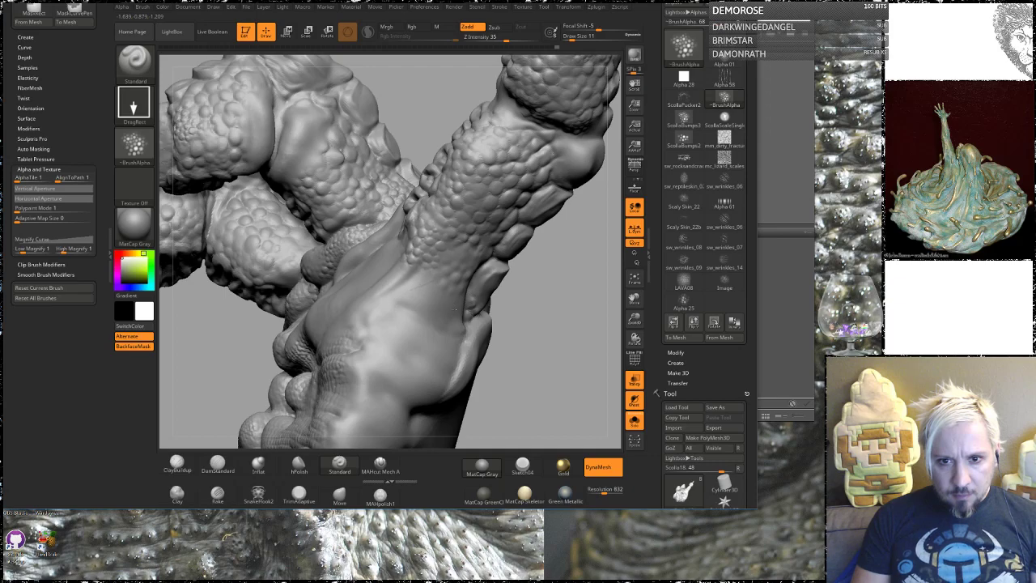
{"action": "key", "text": "shift"}
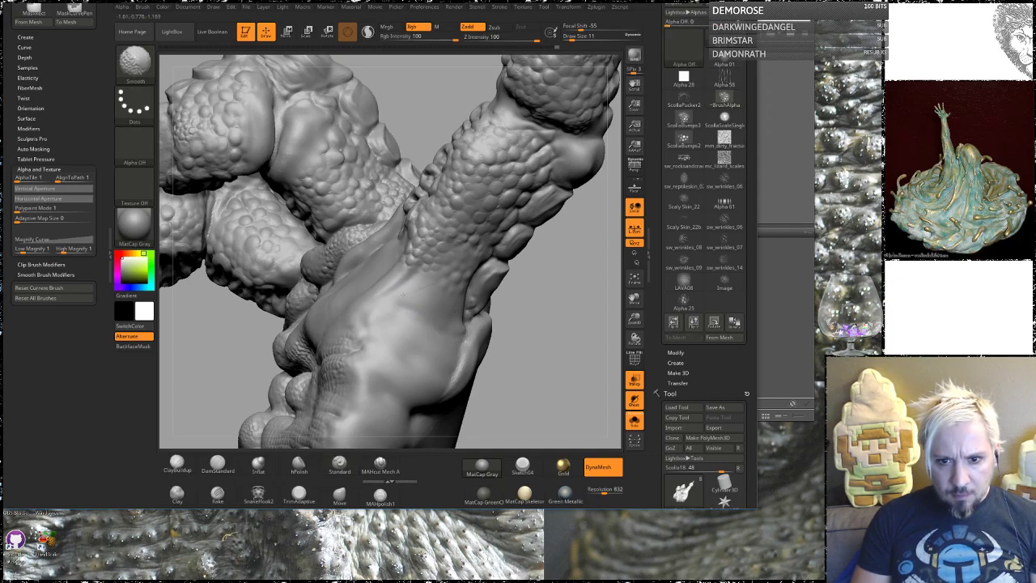
{"action": "mouse_move", "coordinate": [535, 308]}
{"action": "left_mouse_down"}
{"action": "mouse_move", "coordinate": [534, 287]}
{"action": "mouse_move", "coordinate": [470, 263]}
{"action": "left_mouse_up"}
{"action": "key", "text": "shift"}
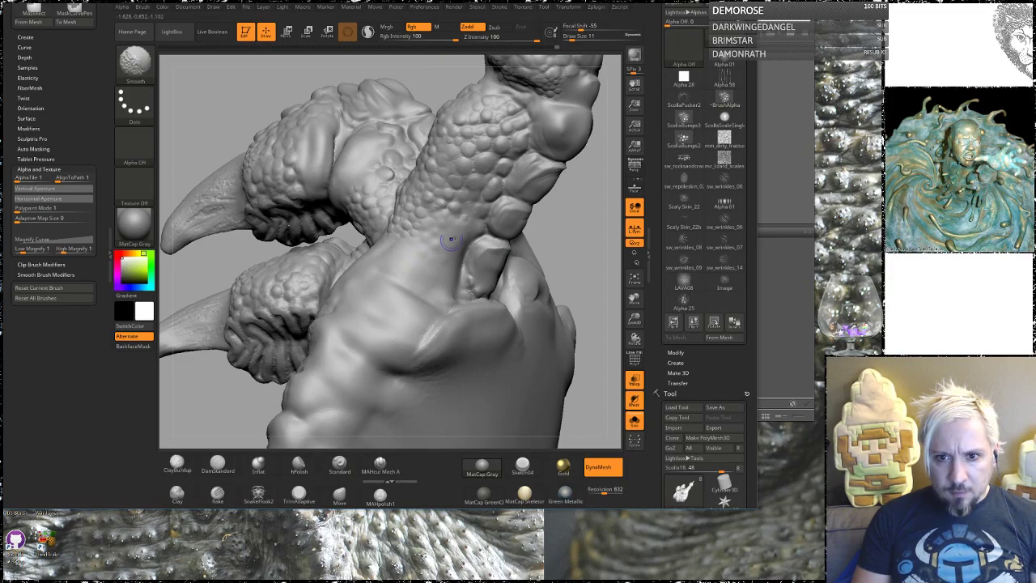
{"action": "left_click_drag", "start_coordinate": [443, 275], "coordinate": [406, 282]}
{"action": "key", "text": "shift"}
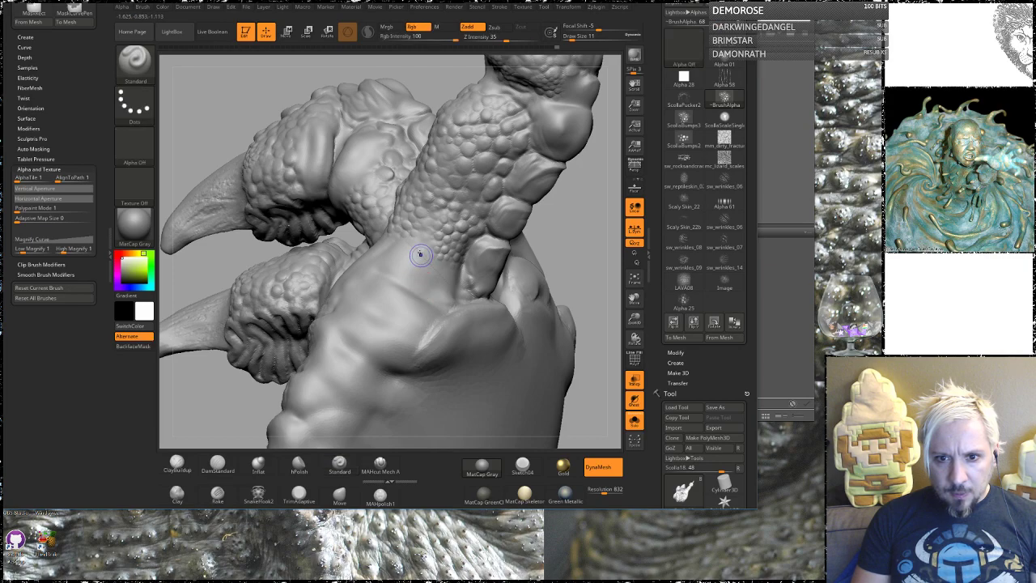
{"action": "left_click_drag", "start_coordinate": [421, 249], "coordinate": [389, 295]}
{"action": "key", "text": "shift"}
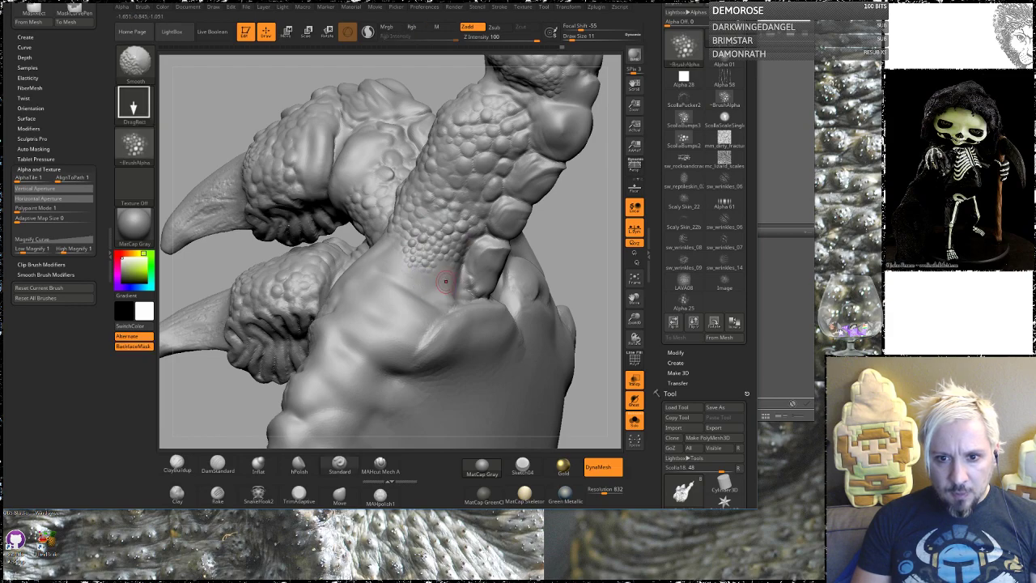
{"action": "left_click_drag", "start_coordinate": [443, 284], "coordinate": [391, 312]}
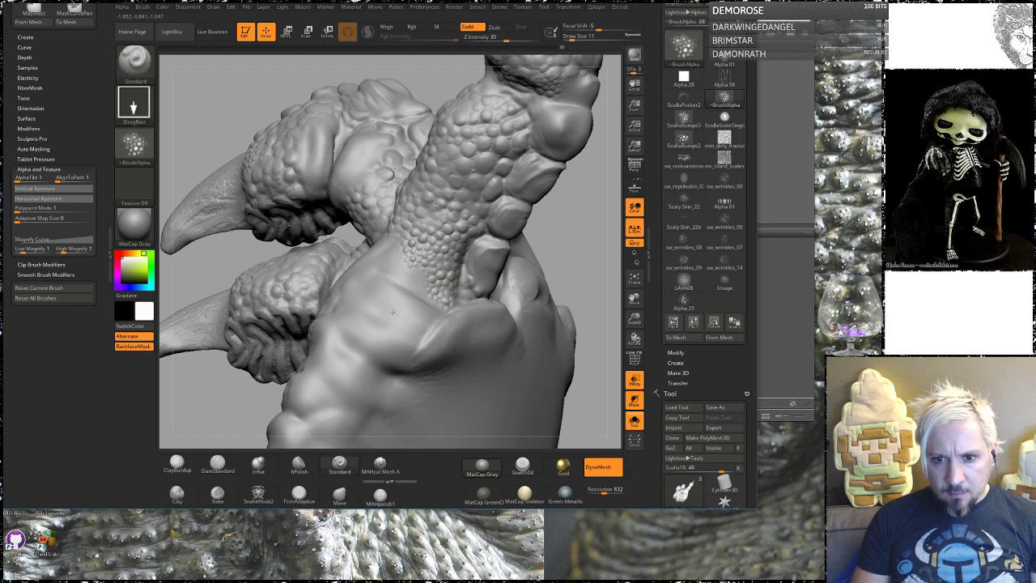
Spread the stamped scales around the thumb's base toward the back of the hand and soften their edge.
{"action": "mouse_move", "coordinate": [568, 233]}
{"action": "left_mouse_down"}
{"action": "mouse_move", "coordinate": [390, 292]}
{"action": "mouse_move", "coordinate": [395, 281]}
{"action": "left_mouse_up"}
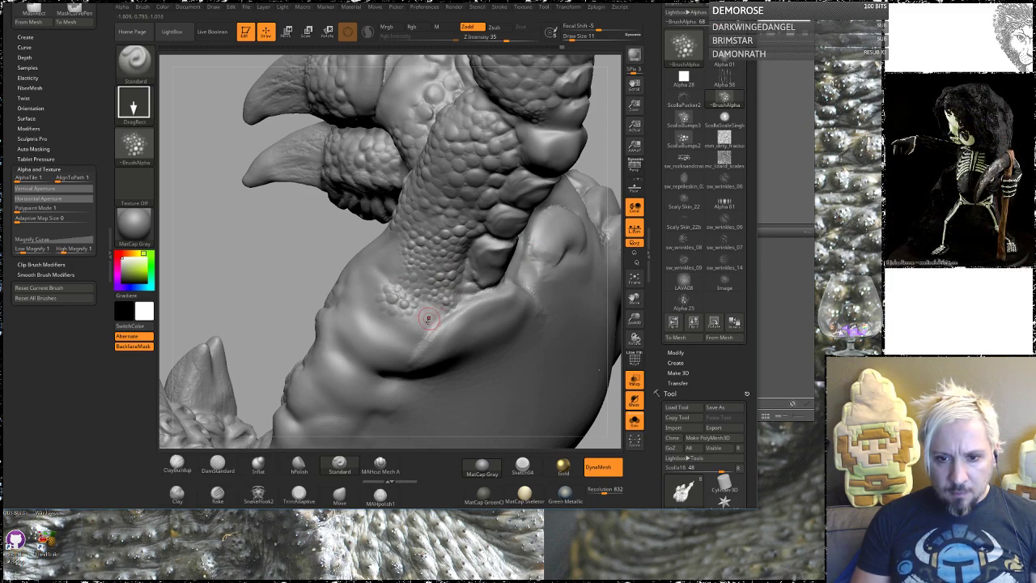
{"action": "left_click_drag", "start_coordinate": [392, 354], "coordinate": [348, 367]}
{"action": "left_click_drag", "start_coordinate": [279, 261], "coordinate": [324, 254]}
{"action": "left_click_drag", "start_coordinate": [375, 273], "coordinate": [348, 297]}
{"action": "mouse_move", "coordinate": [573, 358]}
{"action": "left_mouse_down"}
{"action": "mouse_move", "coordinate": [563, 295]}
{"action": "mouse_move", "coordinate": [511, 280]}
{"action": "left_mouse_up"}
{"action": "left_click_drag", "start_coordinate": [354, 243], "coordinate": [356, 269], "text": "shift"}
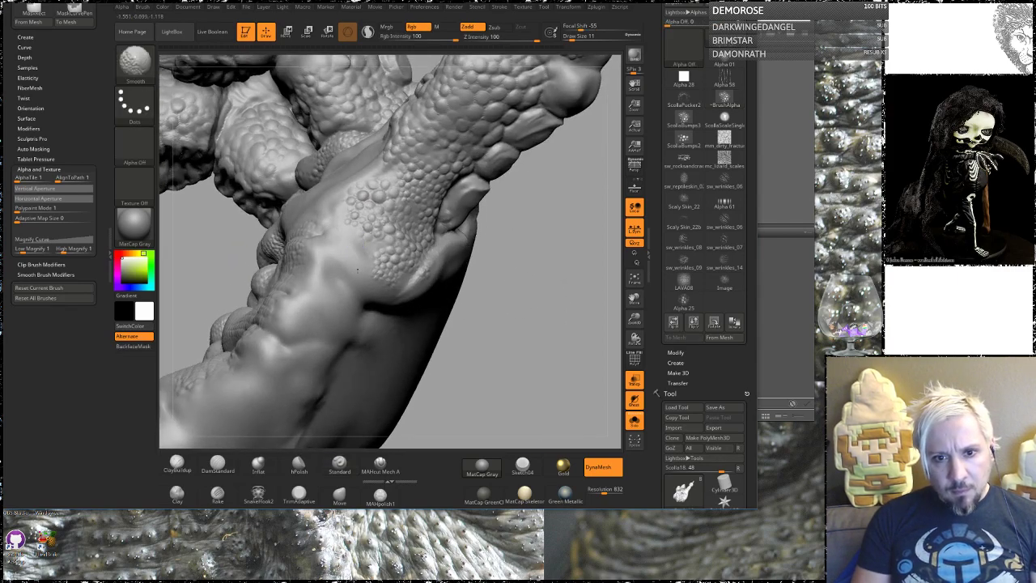
Fill the gaps in the thumb base's scale patch and extend it down to the fold at the hand's edge.
{"action": "left_click_drag", "start_coordinate": [496, 303], "coordinate": [408, 280]}
{"action": "left_click_drag", "start_coordinate": [352, 254], "coordinate": [377, 273]}
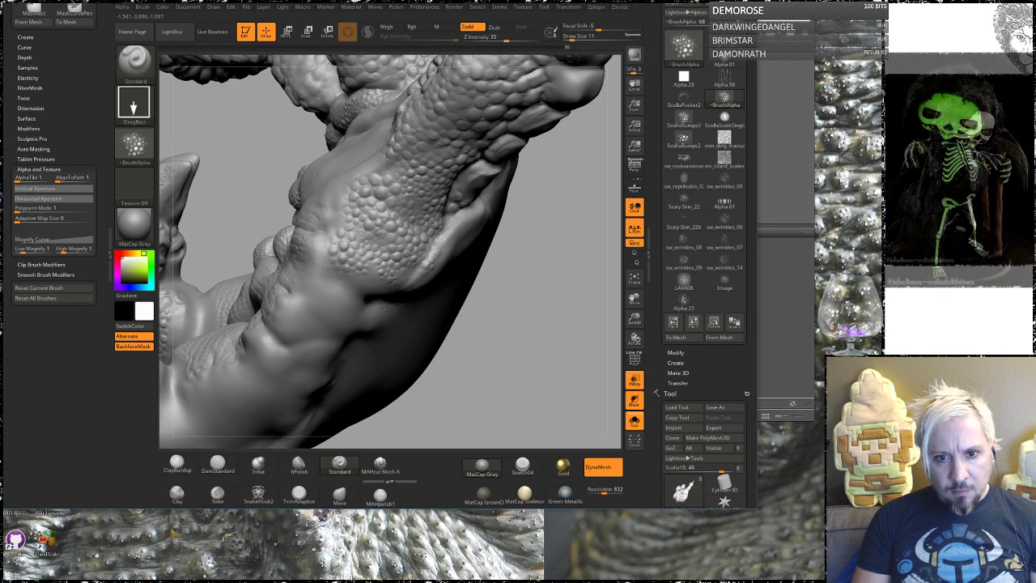
{"action": "left_click_drag", "start_coordinate": [493, 352], "coordinate": [376, 288]}
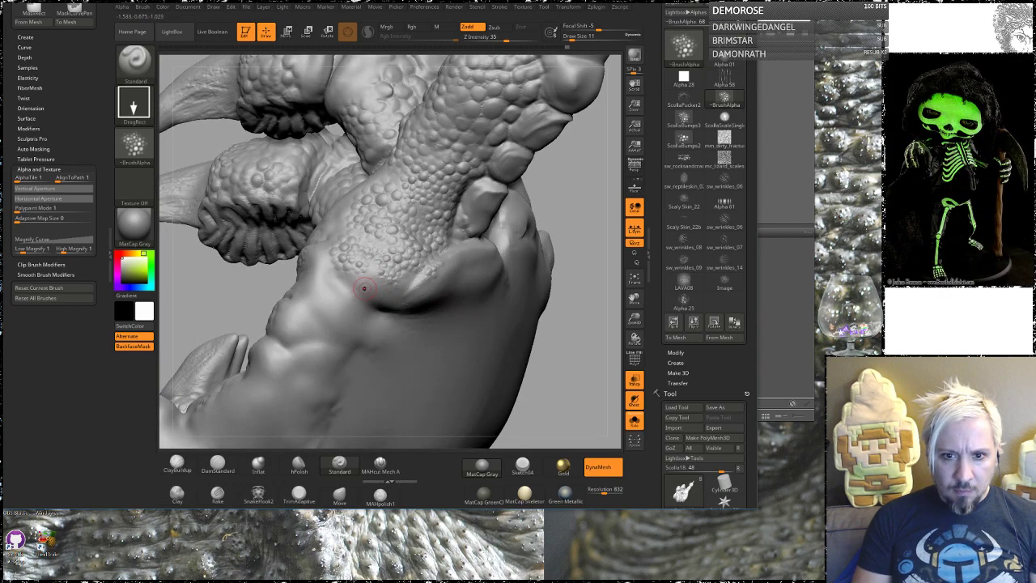
{"action": "left_click_drag", "start_coordinate": [574, 205], "coordinate": [342, 305]}
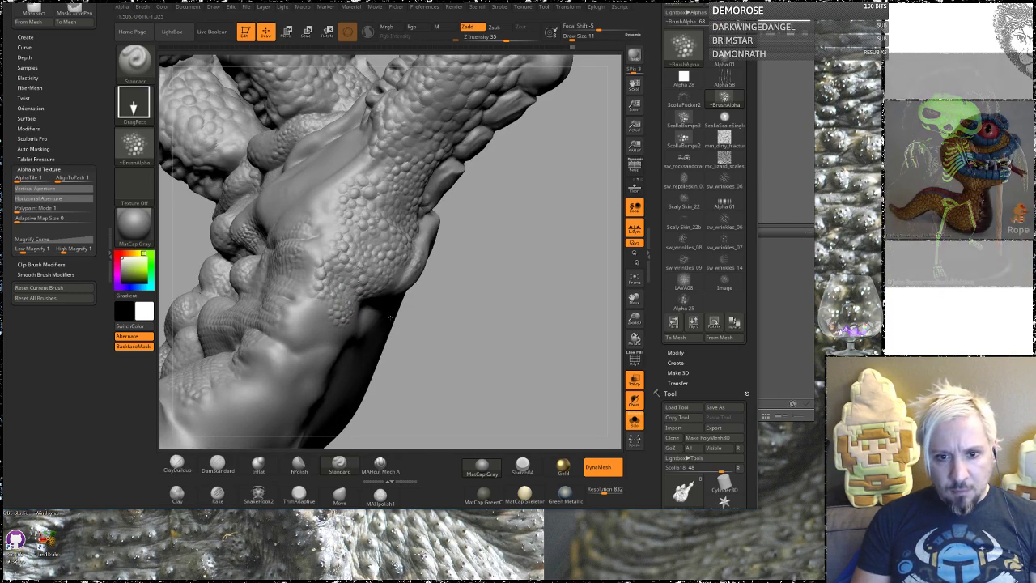
Continue stamping scales down the hand's outer edge, alongside the fine wrinkled scales.
{"action": "mouse_move", "coordinate": [483, 336]}
{"action": "left_mouse_down"}
{"action": "mouse_move", "coordinate": [494, 281]}
{"action": "mouse_move", "coordinate": [339, 305]}
{"action": "mouse_move", "coordinate": [335, 293]}
{"action": "mouse_move", "coordinate": [360, 349]}
{"action": "left_mouse_up"}
{"action": "mouse_move", "coordinate": [548, 386]}
{"action": "left_mouse_down"}
{"action": "mouse_move", "coordinate": [539, 342]}
{"action": "mouse_move", "coordinate": [497, 343]}
{"action": "left_mouse_up"}
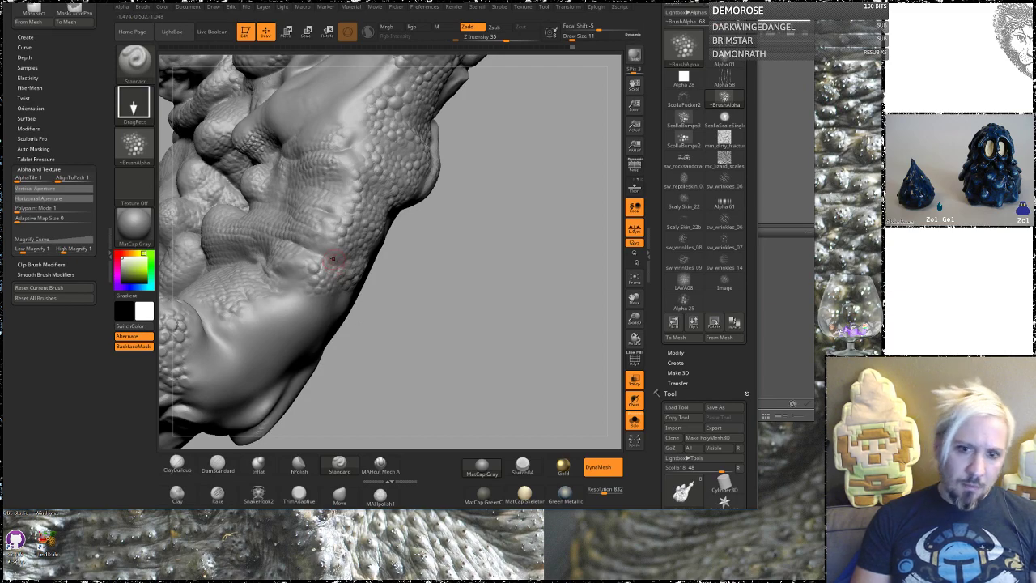
{"action": "left_click_drag", "start_coordinate": [327, 243], "coordinate": [335, 257]}
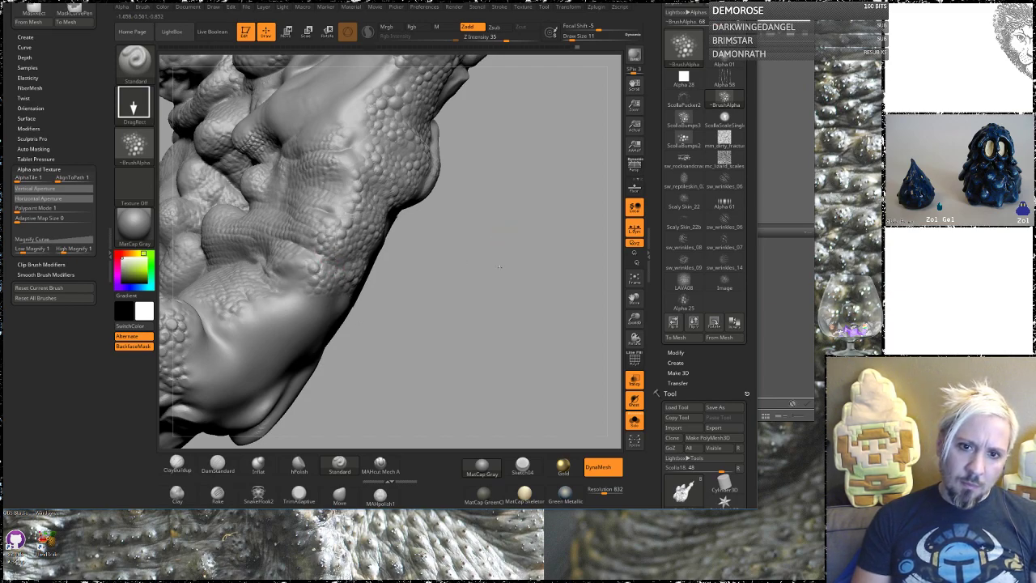
Blend the outer-edge scales into the fine wrinkled skin beneath the smooth knuckle with small stamps and smoothing.
{"action": "left_click_drag", "start_coordinate": [442, 177], "coordinate": [439, 256], "text": "alt"}
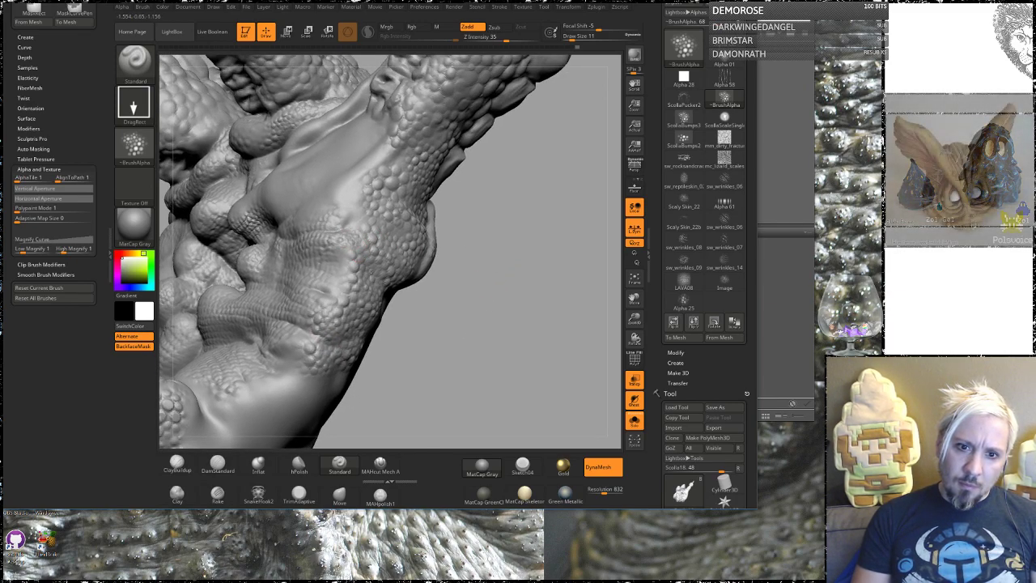
{"action": "left_click_drag", "start_coordinate": [355, 211], "coordinate": [355, 229]}
{"action": "left_click_drag", "start_coordinate": [542, 234], "coordinate": [519, 303]}
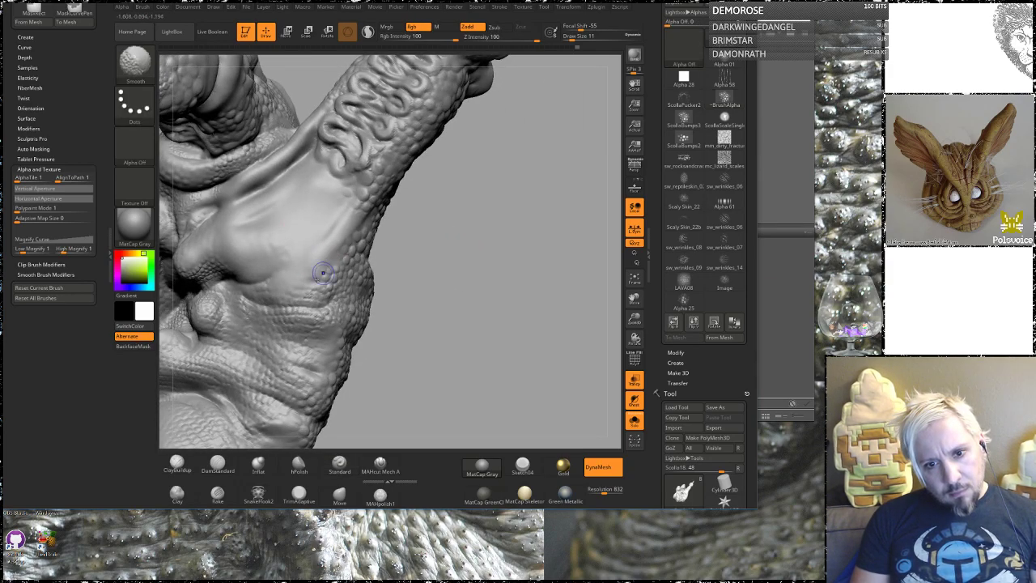
{"action": "left_click_drag", "start_coordinate": [321, 253], "coordinate": [340, 263]}
{"action": "mouse_move", "coordinate": [491, 244]}
{"action": "left_mouse_down"}
{"action": "mouse_move", "coordinate": [486, 233]}
{"action": "mouse_move", "coordinate": [462, 262]}
{"action": "mouse_move", "coordinate": [371, 280]}
{"action": "left_mouse_up"}
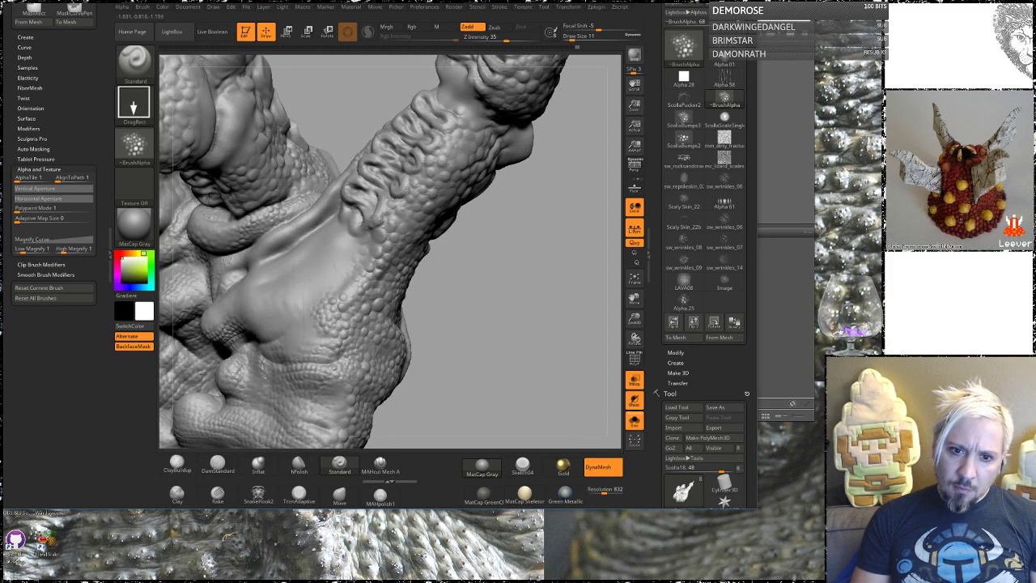
Stamp larger scales onto the smooth skin just below the thumb's wrinkled pad.
{"action": "key", "text": "shift"}
{"action": "mouse_move", "coordinate": [433, 279]}
{"action": "left_mouse_down"}
{"action": "mouse_move", "coordinate": [492, 300]}
{"action": "mouse_move", "coordinate": [421, 283]}
{"action": "left_mouse_up"}
{"action": "mouse_move", "coordinate": [353, 303]}
{"action": "left_mouse_down"}
{"action": "mouse_move", "coordinate": [369, 311]}
{"action": "mouse_move", "coordinate": [334, 329]}
{"action": "mouse_move", "coordinate": [343, 336]}
{"action": "left_mouse_up"}
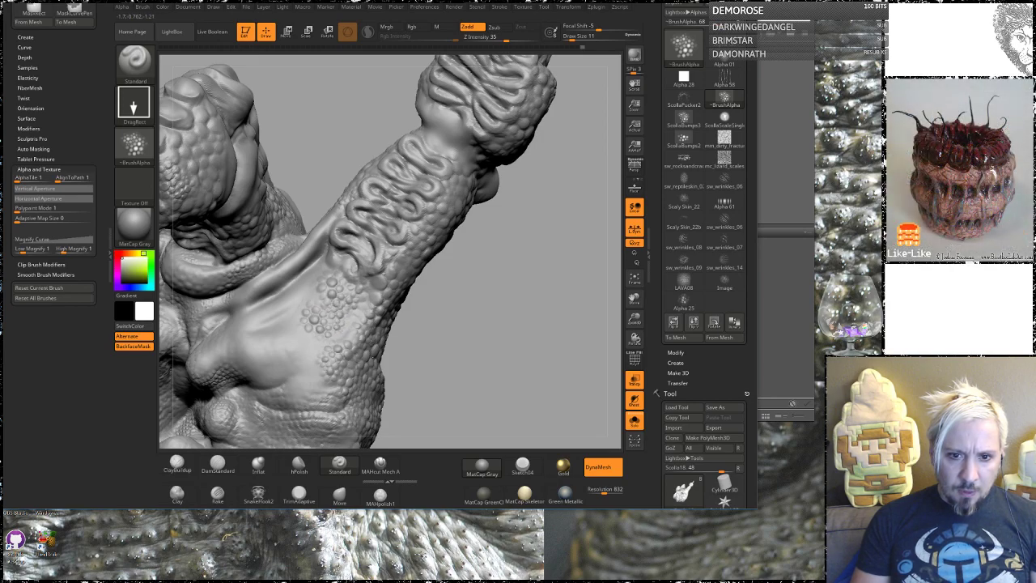
{"action": "left_click_drag", "start_coordinate": [462, 323], "coordinate": [430, 311]}
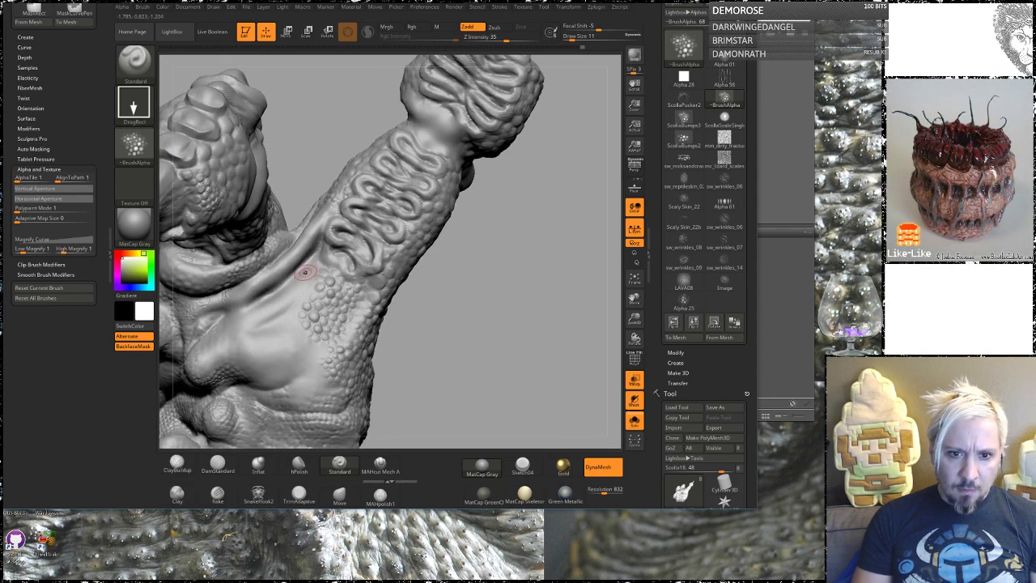
Fill the remaining skin between the thumb's wrinkled pad and the smooth knuckle with small stamped scales.
{"action": "left_click_drag", "start_coordinate": [294, 316], "coordinate": [276, 315]}
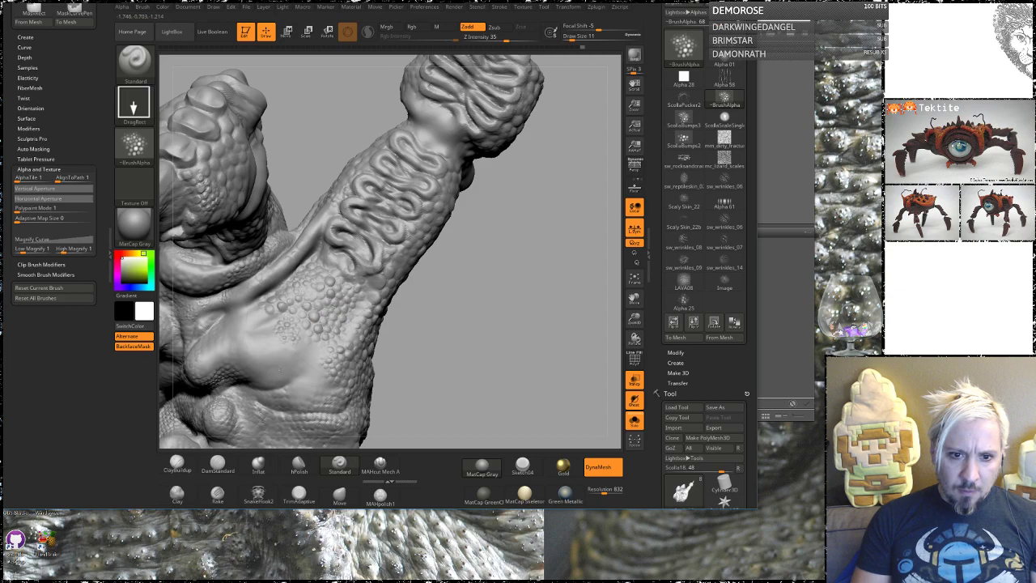
{"action": "left_click_drag", "start_coordinate": [308, 356], "coordinate": [323, 363]}
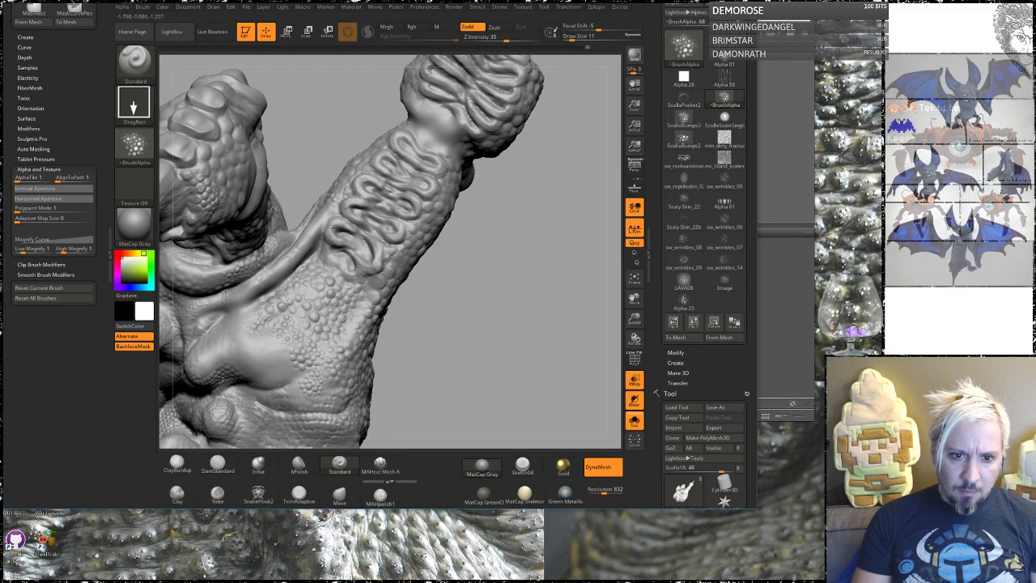
{"action": "right_click_drag", "start_coordinate": [276, 334], "coordinate": [301, 373], "text": "alt"}
{"action": "key", "text": "shift"}
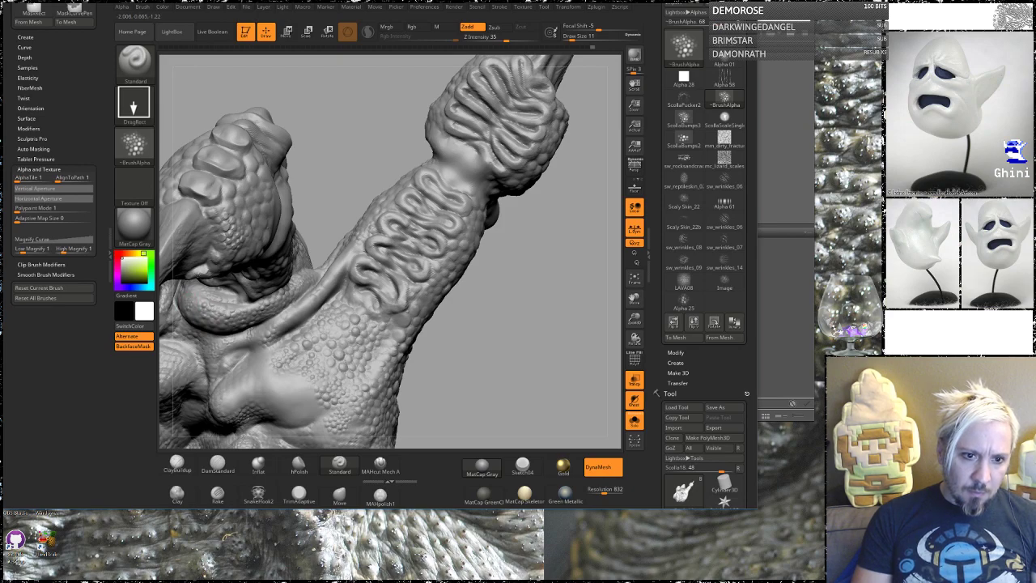
{"action": "mouse_move", "coordinate": [327, 170]}
{"action": "left_mouse_down"}
{"action": "mouse_move", "coordinate": [472, 173]}
{"action": "mouse_move", "coordinate": [550, 162]}
{"action": "left_mouse_up"}
{"action": "mouse_move", "coordinate": [326, 151]}
{"action": "left_mouse_down"}
{"action": "mouse_move", "coordinate": [302, 116]}
{"action": "mouse_move", "coordinate": [308, 107]}
{"action": "mouse_move", "coordinate": [393, 144]}
{"action": "mouse_move", "coordinate": [300, 130]}
{"action": "mouse_move", "coordinate": [344, 123]}
{"action": "mouse_move", "coordinate": [340, 131]}
{"action": "left_mouse_up"}
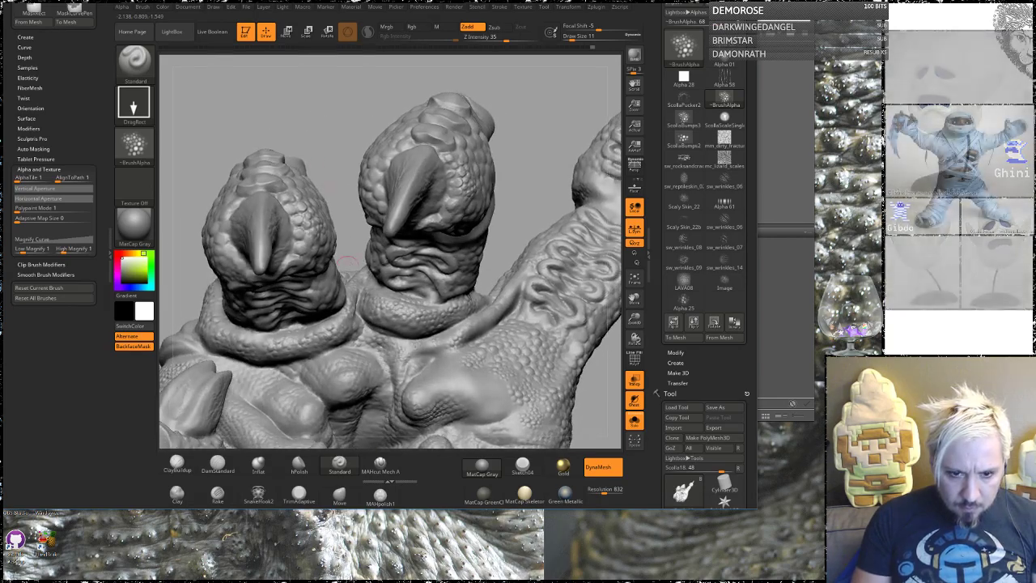
Stamp small scales over the smooth joint skin between the thumb's two wrinkled pads and soften them.
{"action": "mouse_move", "coordinate": [344, 222]}
{"action": "left_mouse_down"}
{"action": "mouse_move", "coordinate": [203, 237]}
{"action": "mouse_move", "coordinate": [200, 264]}
{"action": "mouse_move", "coordinate": [241, 247]}
{"action": "mouse_move", "coordinate": [249, 279]}
{"action": "mouse_move", "coordinate": [291, 271]}
{"action": "left_mouse_up"}
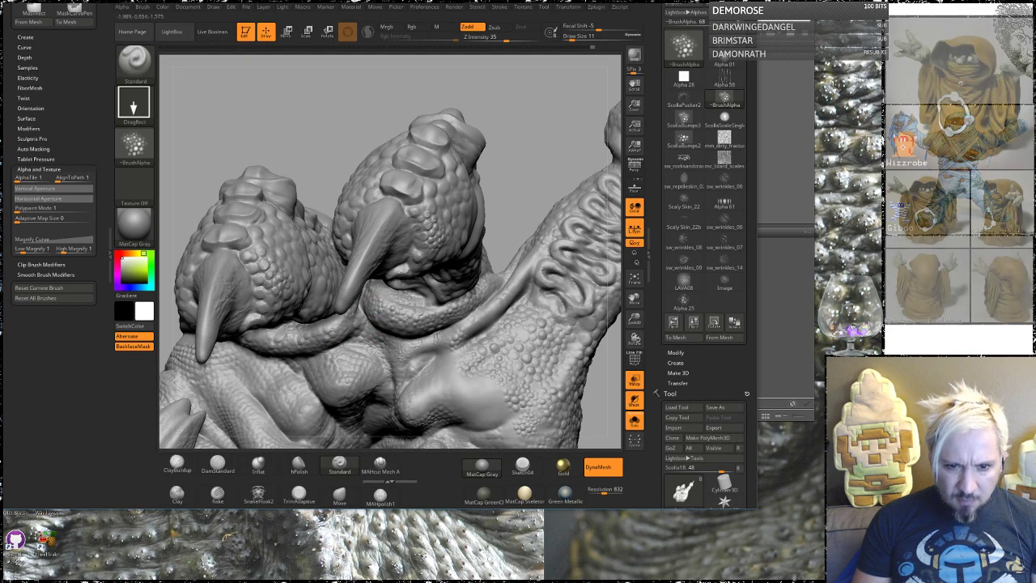
{"action": "left_click_drag", "start_coordinate": [493, 173], "coordinate": [347, 75], "text": "alt"}
{"action": "mouse_move", "coordinate": [529, 275]}
{"action": "left_mouse_down"}
{"action": "mouse_move", "coordinate": [527, 307]}
{"action": "mouse_move", "coordinate": [364, 215]}
{"action": "left_mouse_up"}
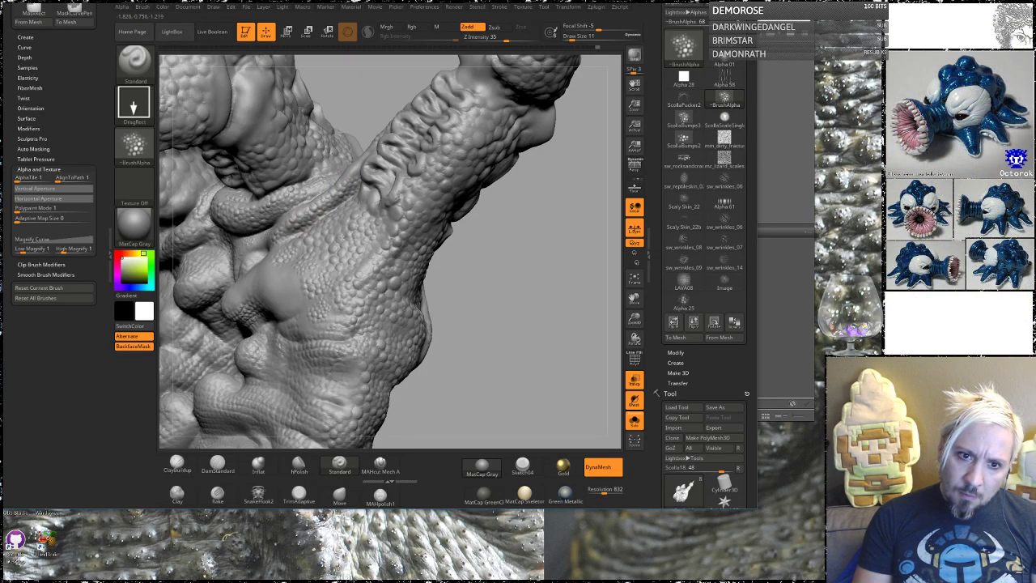
{"action": "left_click_drag", "start_coordinate": [541, 244], "coordinate": [555, 290]}
{"action": "left_click_drag", "start_coordinate": [374, 196], "coordinate": [390, 212]}
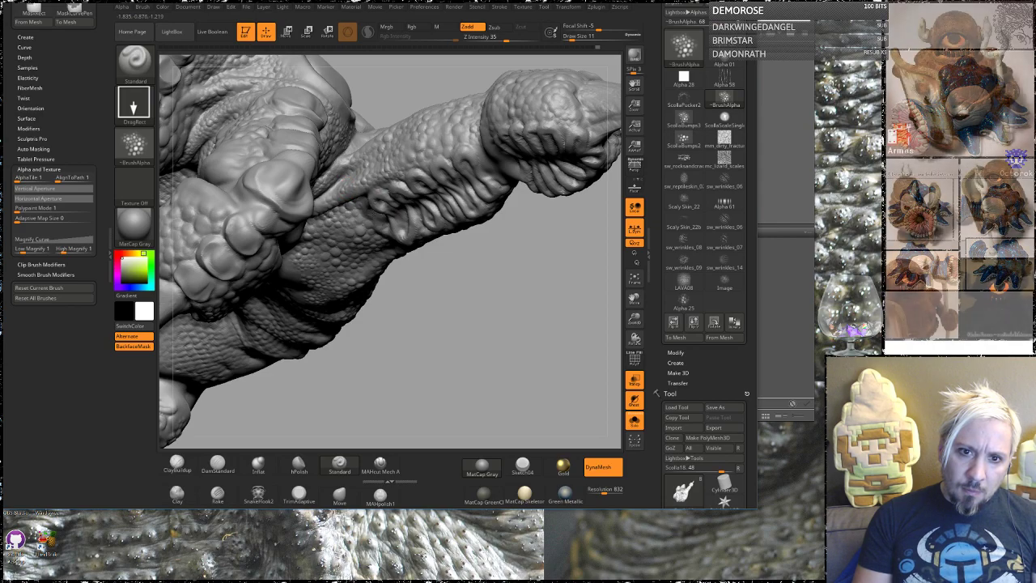
{"action": "left_click_drag", "start_coordinate": [502, 328], "coordinate": [478, 251]}
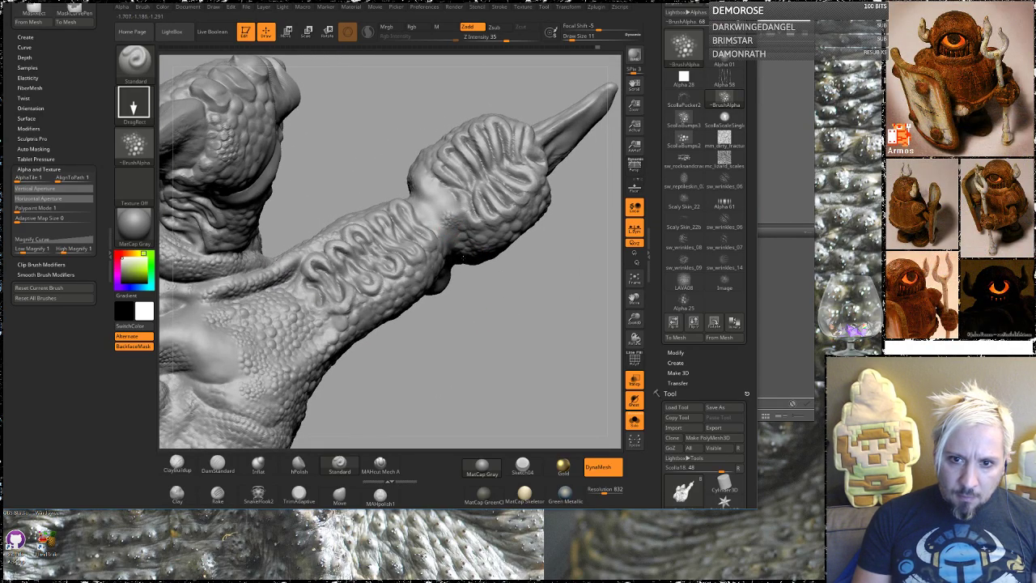
{"action": "left_click_drag", "start_coordinate": [521, 324], "coordinate": [433, 197]}
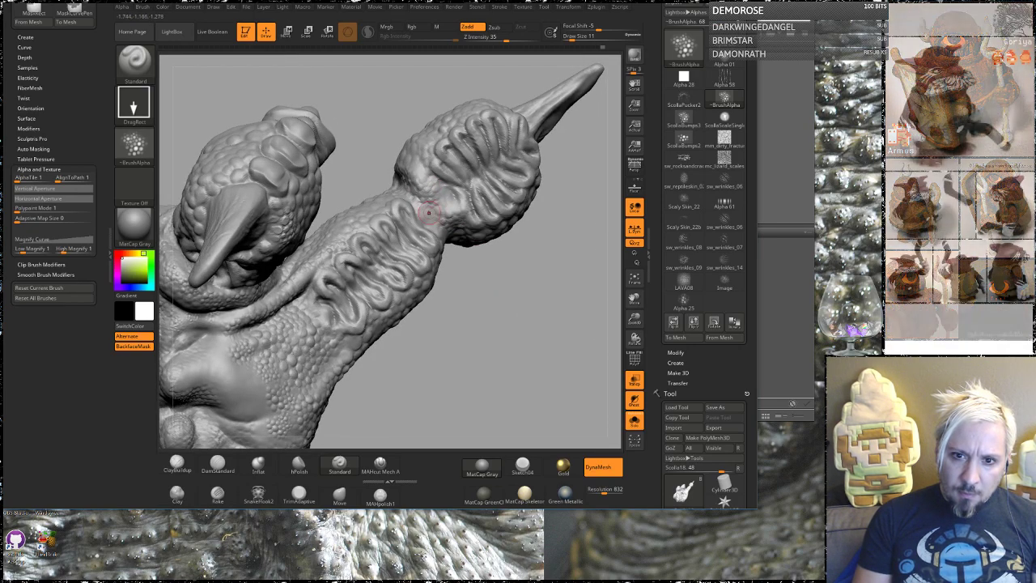
{"action": "mouse_move", "coordinate": [432, 212]}
{"action": "left_mouse_down"}
{"action": "mouse_move", "coordinate": [540, 286]}
{"action": "mouse_move", "coordinate": [478, 174]}
{"action": "mouse_move", "coordinate": [478, 239]}
{"action": "mouse_move", "coordinate": [467, 215]}
{"action": "mouse_move", "coordinate": [429, 215]}
{"action": "left_mouse_up"}
{"action": "key", "text": "shift"}
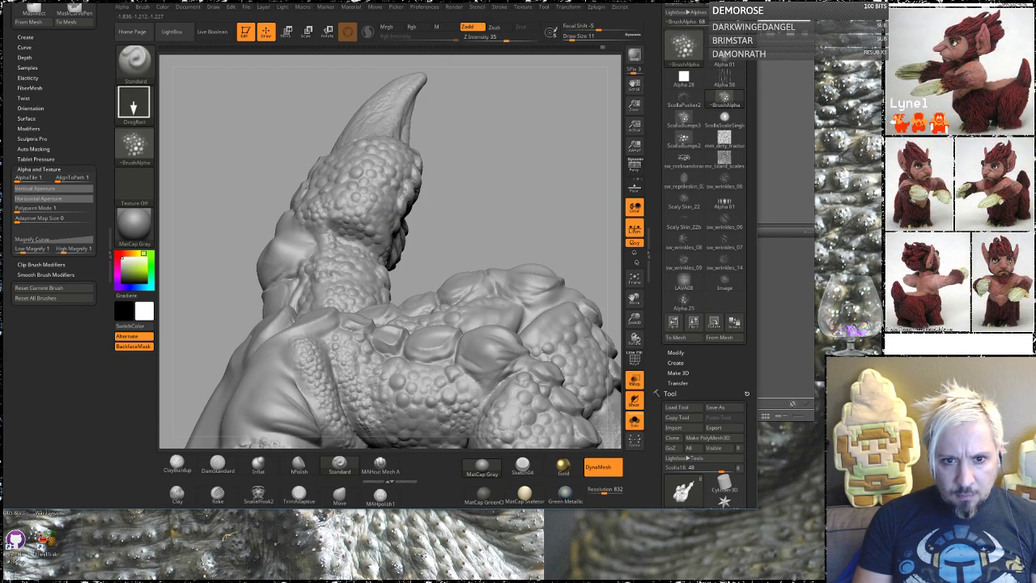
Stamp small scales along the thumb's side and into the smooth skin where the thumb meets the hand.
{"action": "mouse_move", "coordinate": [490, 198]}
{"action": "left_mouse_down"}
{"action": "mouse_move", "coordinate": [437, 199]}
{"action": "mouse_move", "coordinate": [483, 219]}
{"action": "mouse_move", "coordinate": [452, 296]}
{"action": "mouse_move", "coordinate": [470, 195]}
{"action": "mouse_move", "coordinate": [459, 213]}
{"action": "mouse_move", "coordinate": [302, 271]}
{"action": "left_mouse_up"}
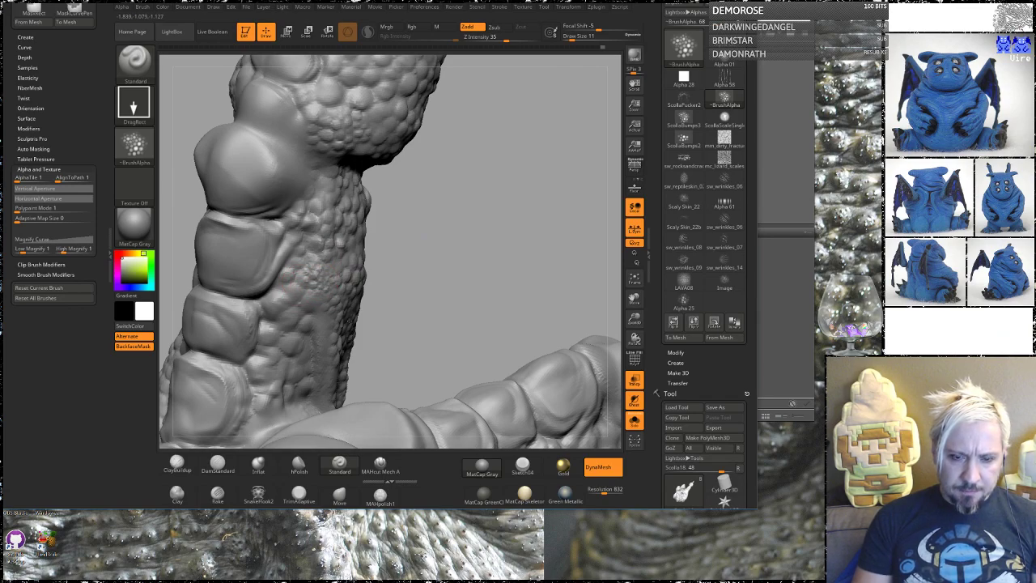
{"action": "mouse_move", "coordinate": [453, 194]}
{"action": "left_mouse_down"}
{"action": "mouse_move", "coordinate": [439, 238]}
{"action": "mouse_move", "coordinate": [405, 267]}
{"action": "left_mouse_up"}
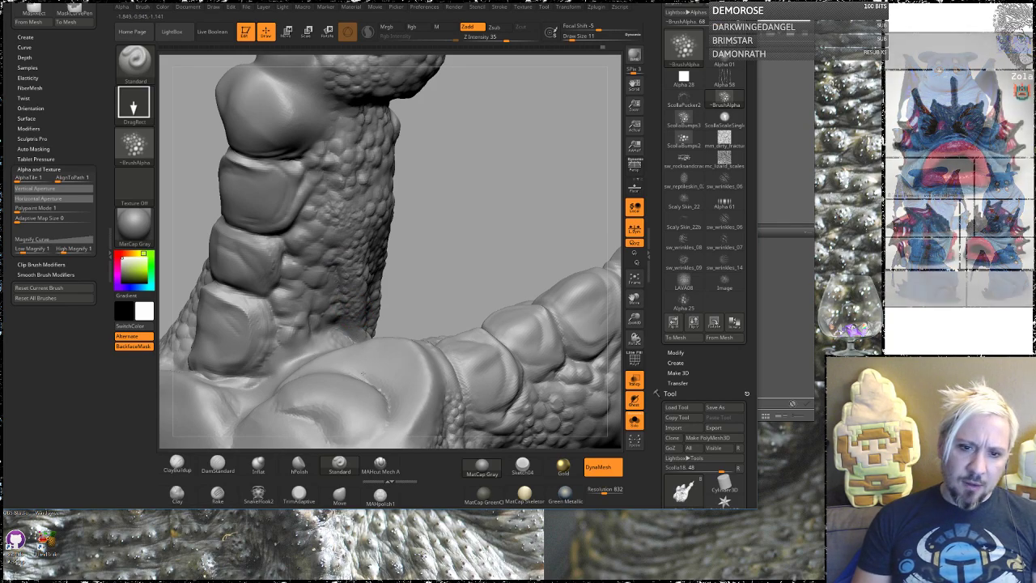
{"action": "mouse_move", "coordinate": [456, 279]}
{"action": "left_mouse_down"}
{"action": "mouse_move", "coordinate": [465, 203]}
{"action": "mouse_move", "coordinate": [331, 285]}
{"action": "left_mouse_up"}
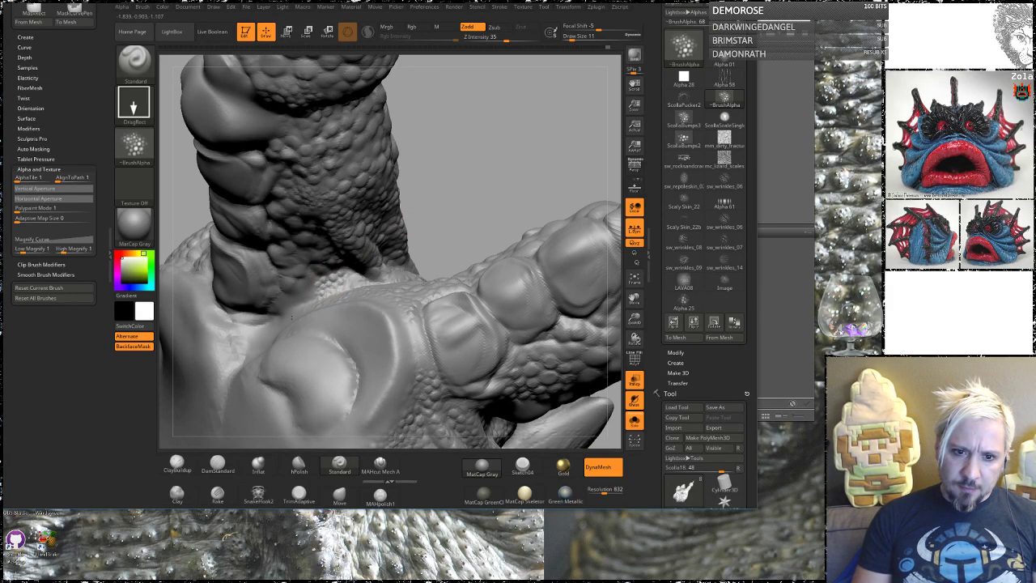
{"action": "left_click_drag", "start_coordinate": [474, 185], "coordinate": [339, 290]}
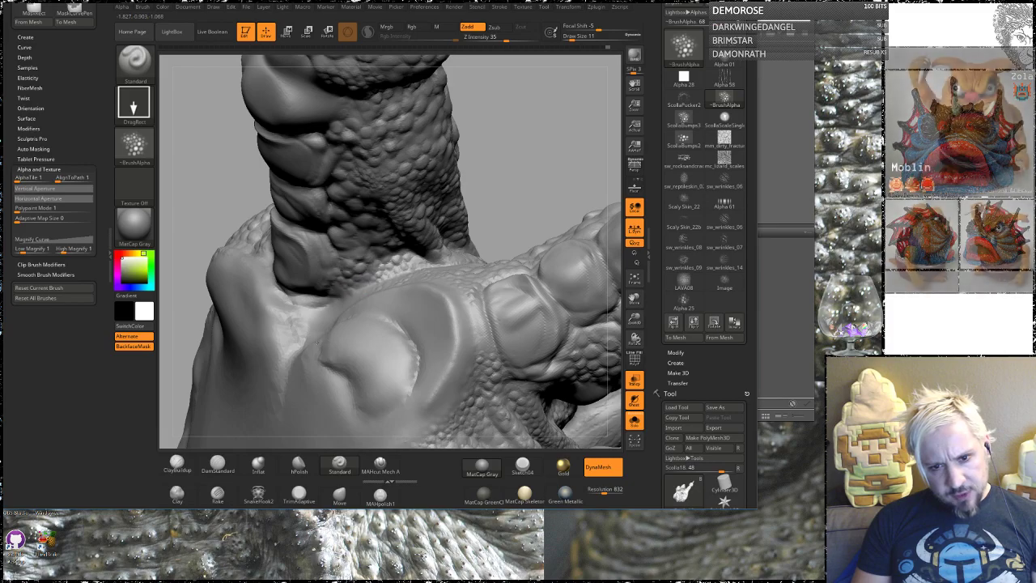
Stamp small scales onto the narrow joint just below the thumb's clawed end segment.
{"action": "mouse_move", "coordinate": [511, 194]}
{"action": "left_mouse_down"}
{"action": "mouse_move", "coordinate": [540, 201]}
{"action": "mouse_move", "coordinate": [496, 177]}
{"action": "mouse_move", "coordinate": [530, 250]}
{"action": "left_mouse_up"}
{"action": "mouse_move", "coordinate": [530, 211]}
{"action": "left_mouse_down"}
{"action": "mouse_move", "coordinate": [497, 289]}
{"action": "mouse_move", "coordinate": [457, 251]}
{"action": "left_mouse_up"}
{"action": "left_click_drag", "start_coordinate": [337, 251], "coordinate": [317, 302]}
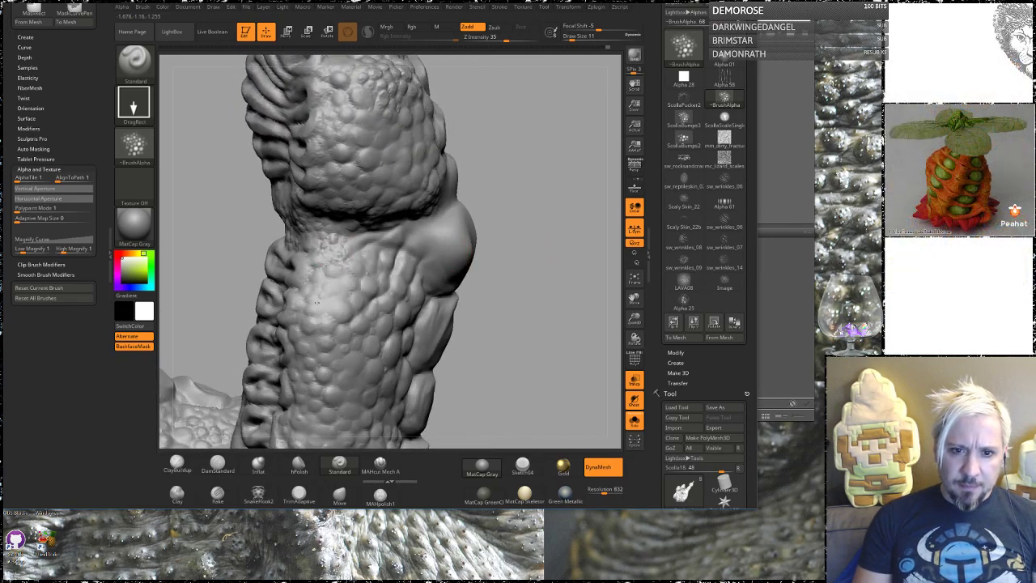
Carve creases with the DamStandard brush across the scaled joint below the thumb's end segment.
{"action": "left_click", "coordinate": [217, 463]}
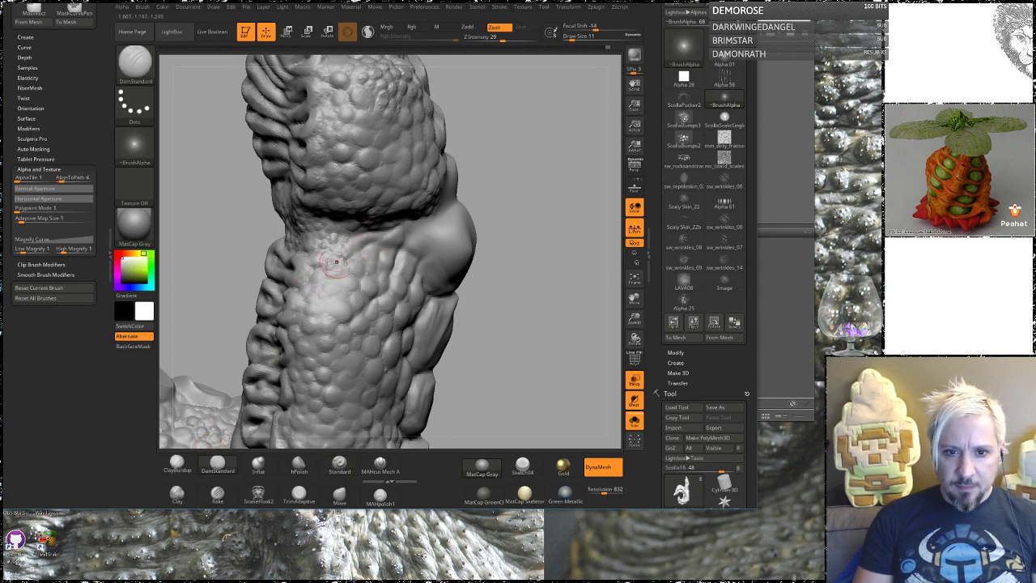
{"action": "left_click_drag", "start_coordinate": [379, 229], "coordinate": [291, 263]}
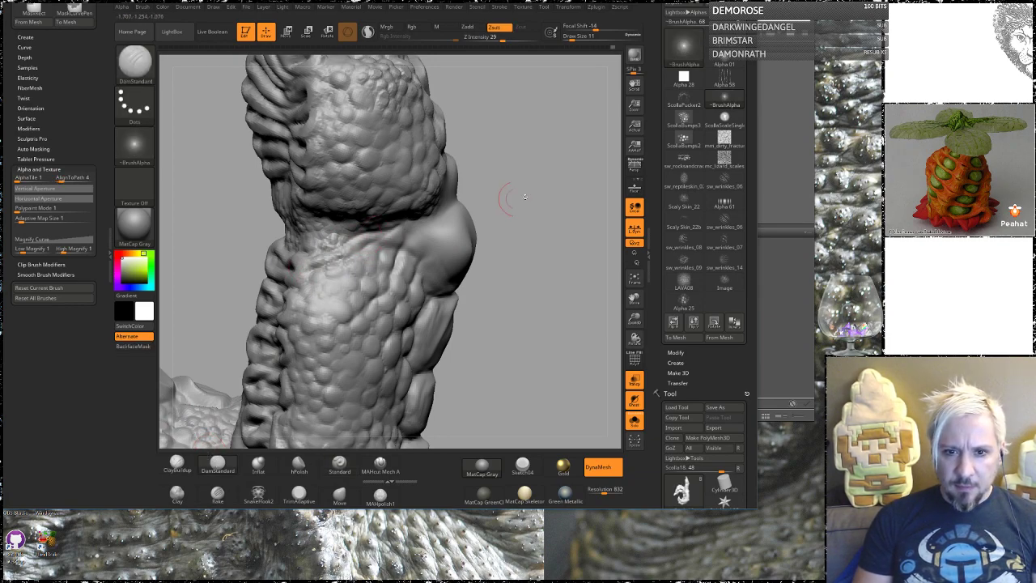
{"action": "left_click_drag", "start_coordinate": [521, 196], "coordinate": [474, 177]}
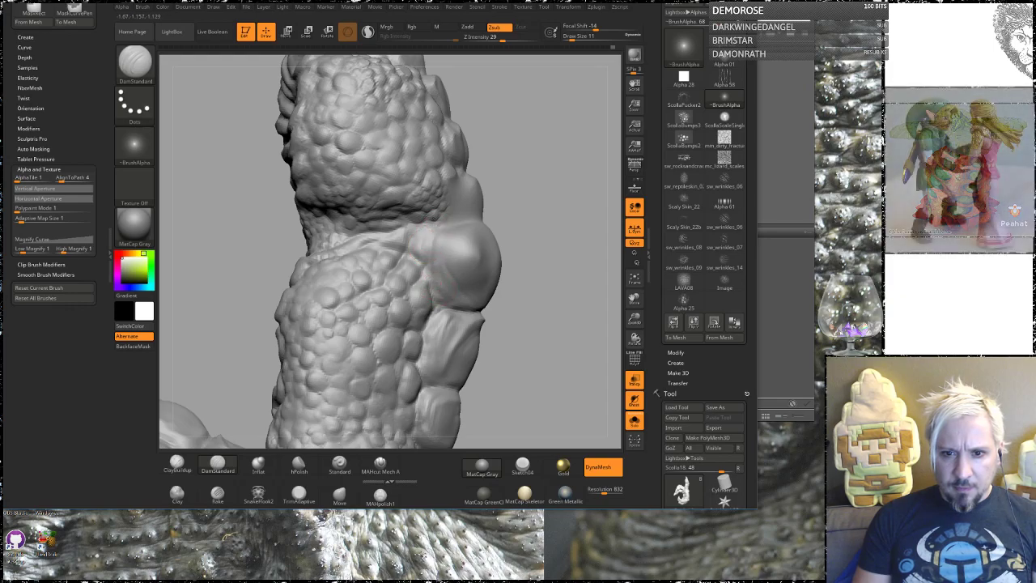
{"action": "left_click_drag", "start_coordinate": [520, 207], "coordinate": [453, 258]}
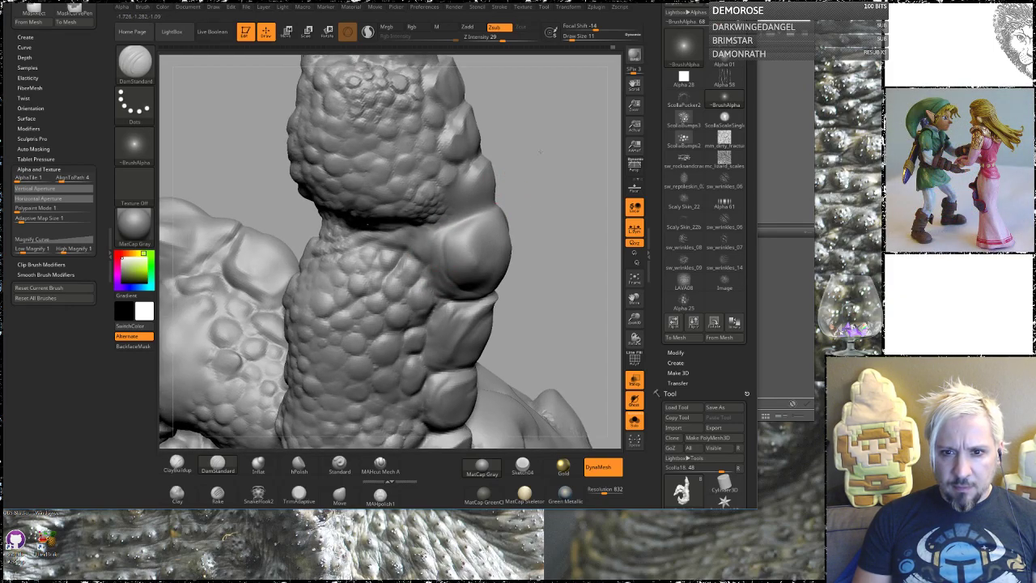
Carve the creases between the thumb's large smooth knuckle plate and the surrounding scales on both sides.
{"action": "left_click_drag", "start_coordinate": [543, 150], "coordinate": [511, 140]}
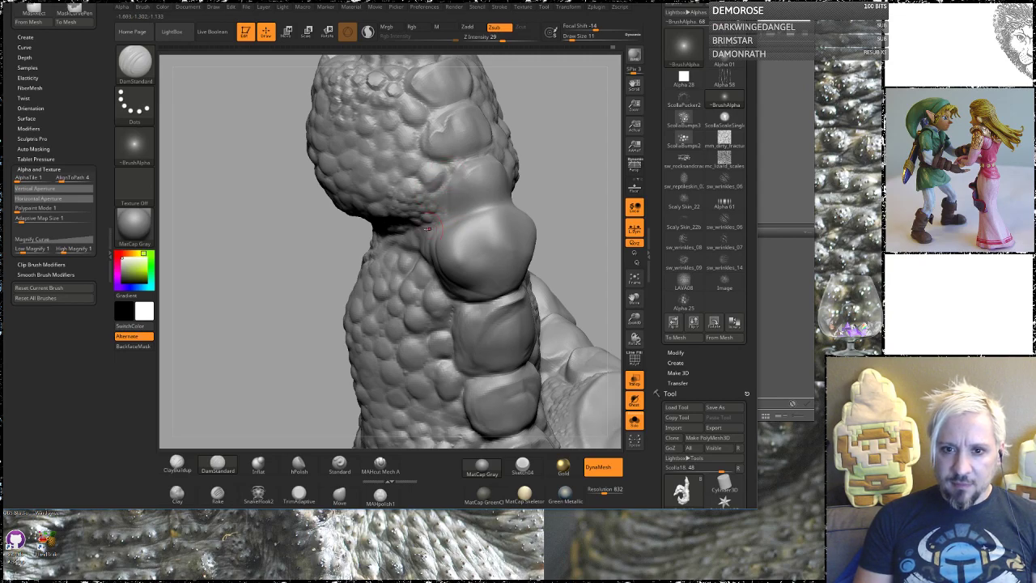
{"action": "left_click_drag", "start_coordinate": [554, 159], "coordinate": [453, 243]}
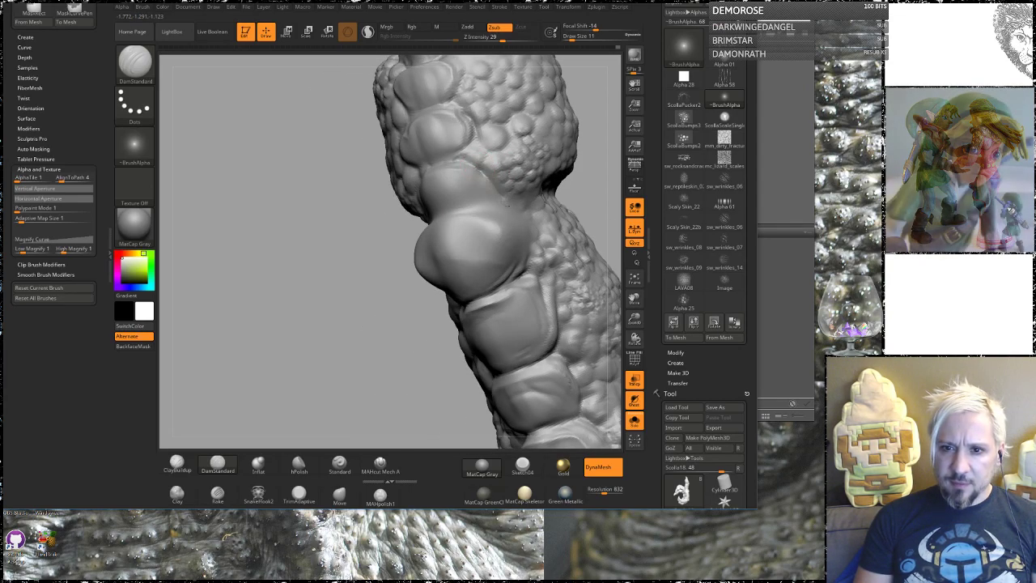
{"action": "left_click_drag", "start_coordinate": [319, 317], "coordinate": [298, 326]}
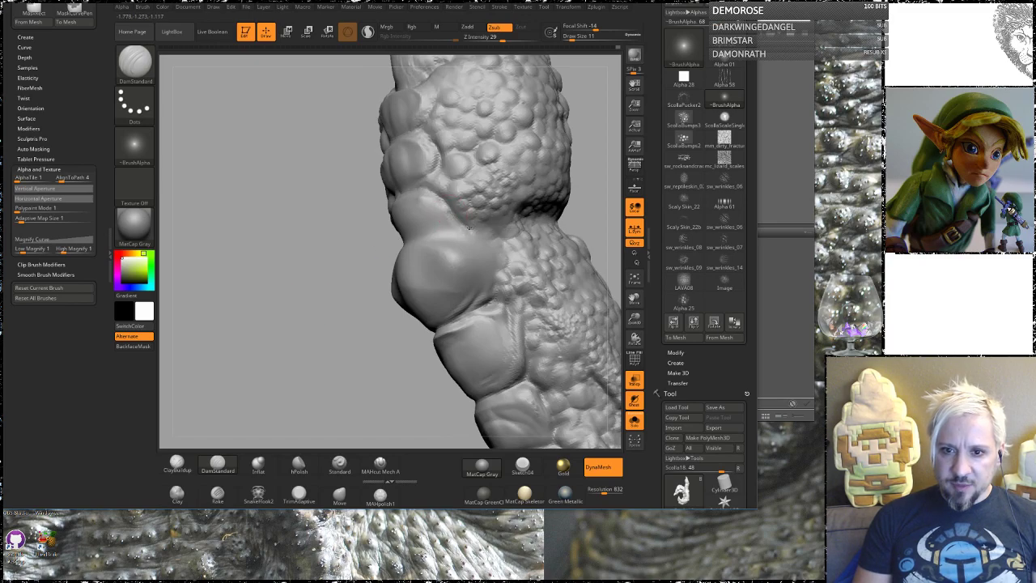
{"action": "left_click_drag", "start_coordinate": [502, 227], "coordinate": [391, 252]}
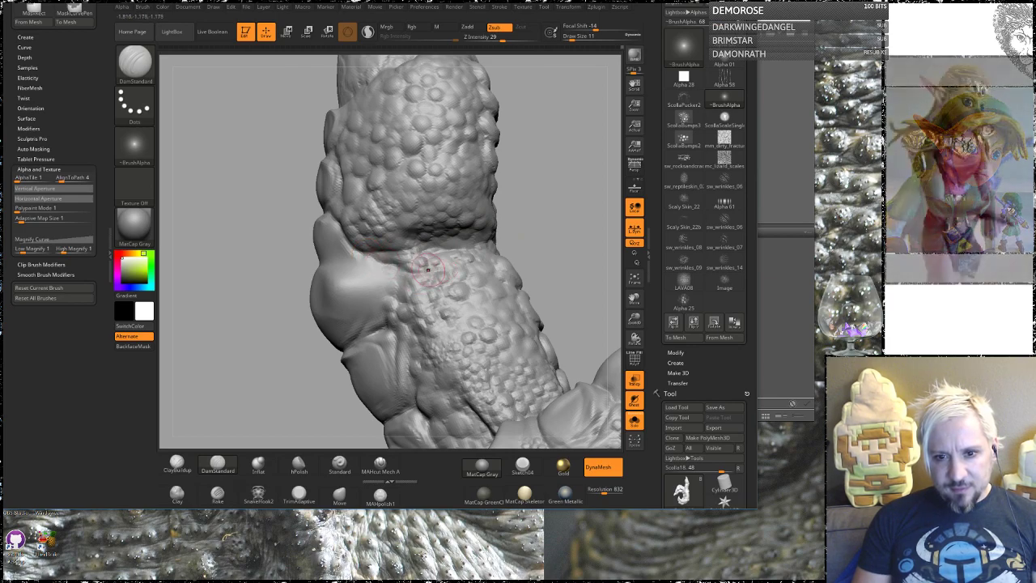
{"action": "left_click_drag", "start_coordinate": [553, 215], "coordinate": [374, 301]}
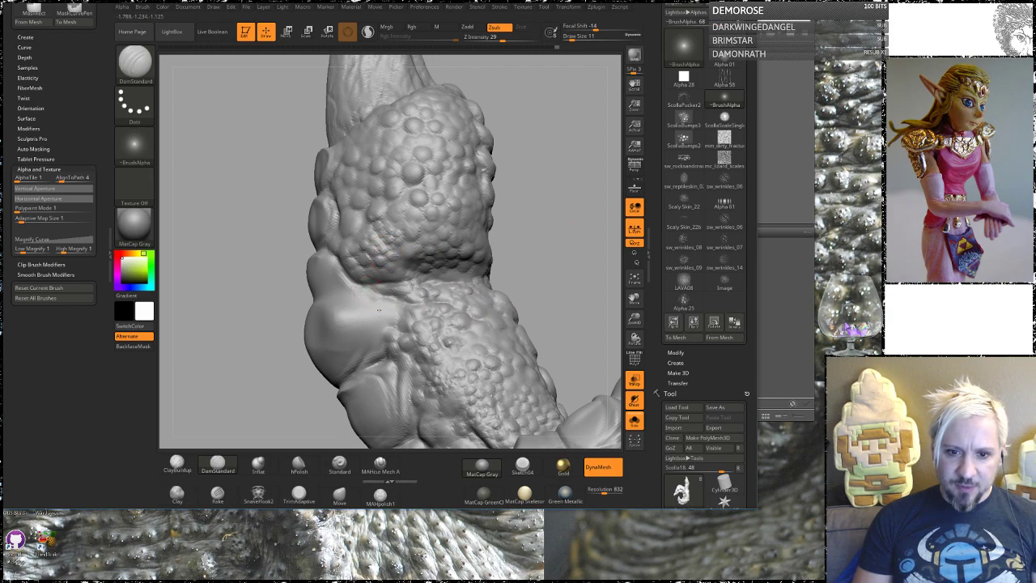
Define the edges of the smaller plate directly above the thumb's large knuckle plate with DamStandard strokes.
{"action": "mouse_move", "coordinate": [555, 203]}
{"action": "left_mouse_down"}
{"action": "mouse_move", "coordinate": [502, 235]}
{"action": "mouse_move", "coordinate": [306, 306]}
{"action": "left_mouse_up"}
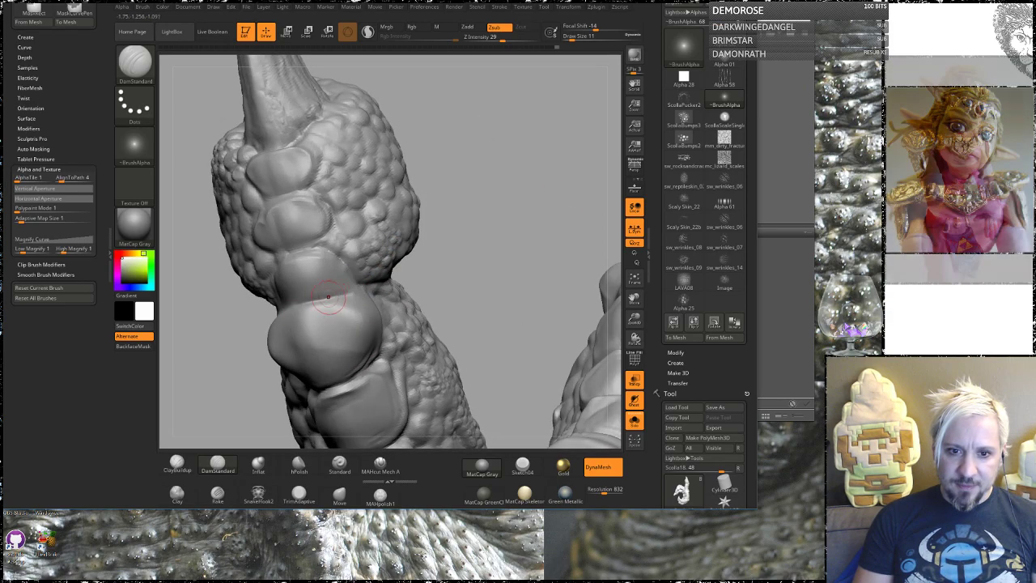
{"action": "left_click_drag", "start_coordinate": [470, 239], "coordinate": [301, 301]}
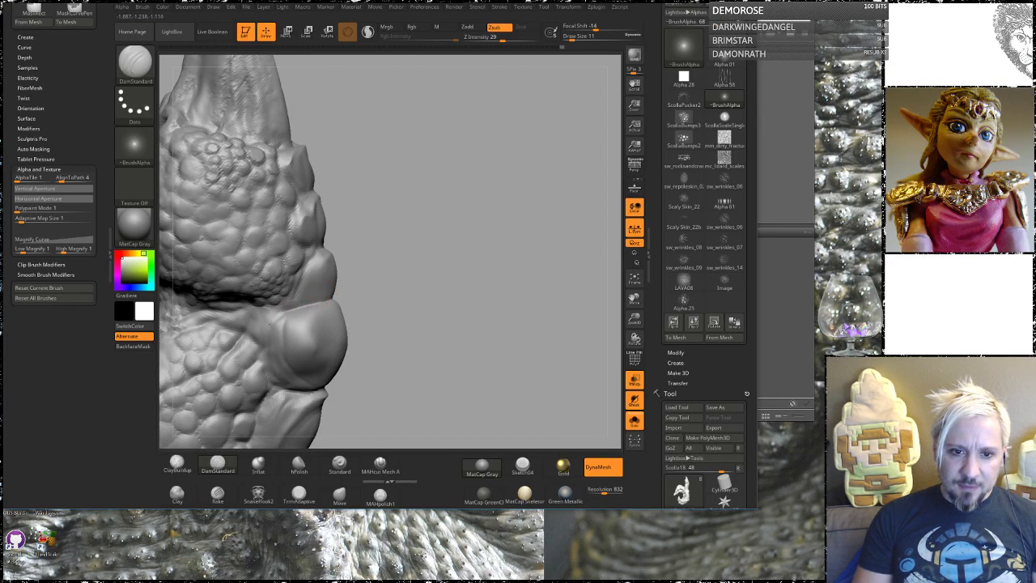
{"action": "mouse_move", "coordinate": [270, 307]}
{"action": "left_mouse_down"}
{"action": "mouse_move", "coordinate": [353, 262]}
{"action": "mouse_move", "coordinate": [345, 268]}
{"action": "mouse_move", "coordinate": [332, 258]}
{"action": "left_mouse_up"}
{"action": "left_click_drag", "start_coordinate": [498, 194], "coordinate": [519, 199]}
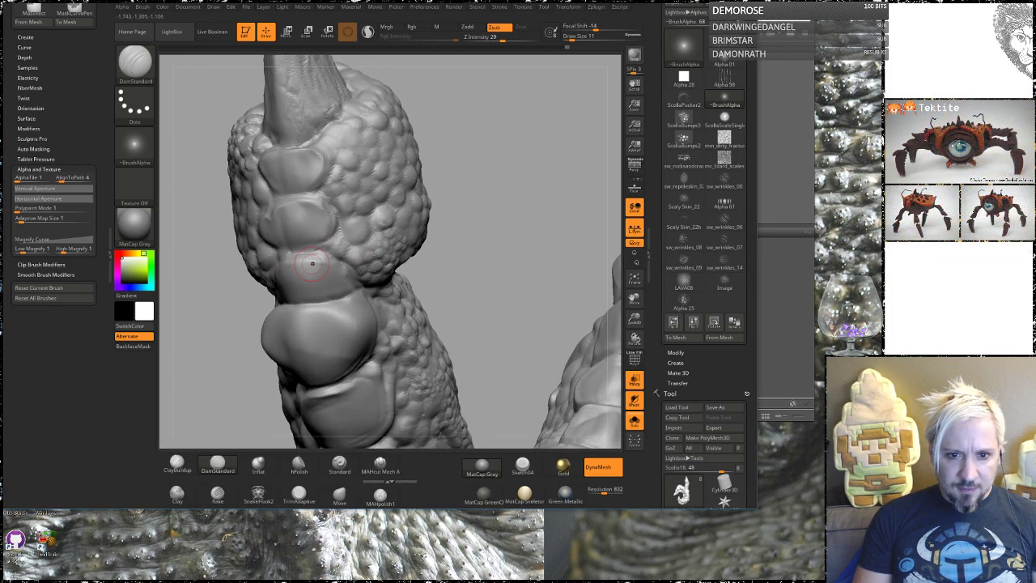
{"action": "left_click_drag", "start_coordinate": [458, 230], "coordinate": [485, 235]}
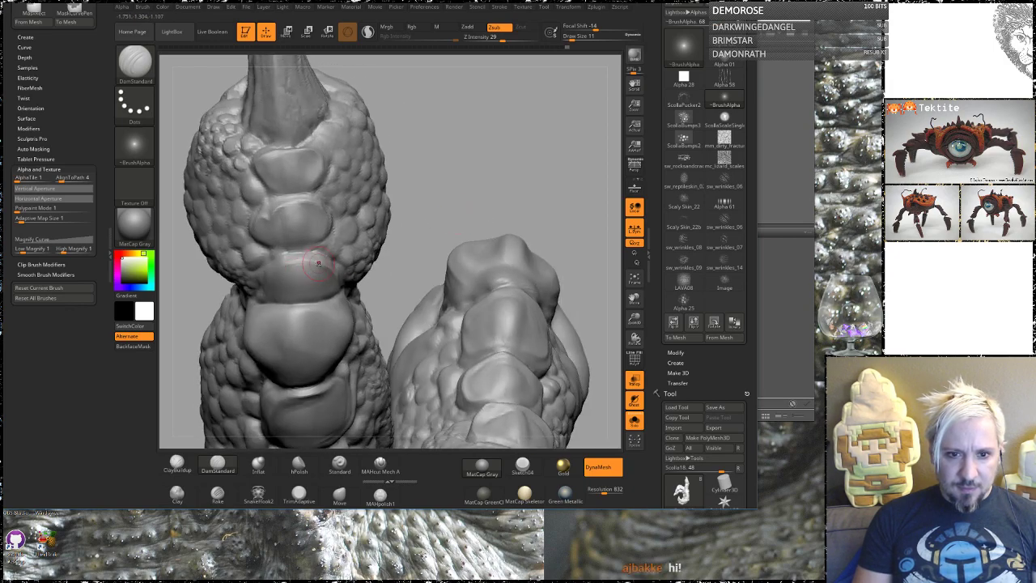
{"action": "left_click_drag", "start_coordinate": [449, 160], "coordinate": [486, 150]}
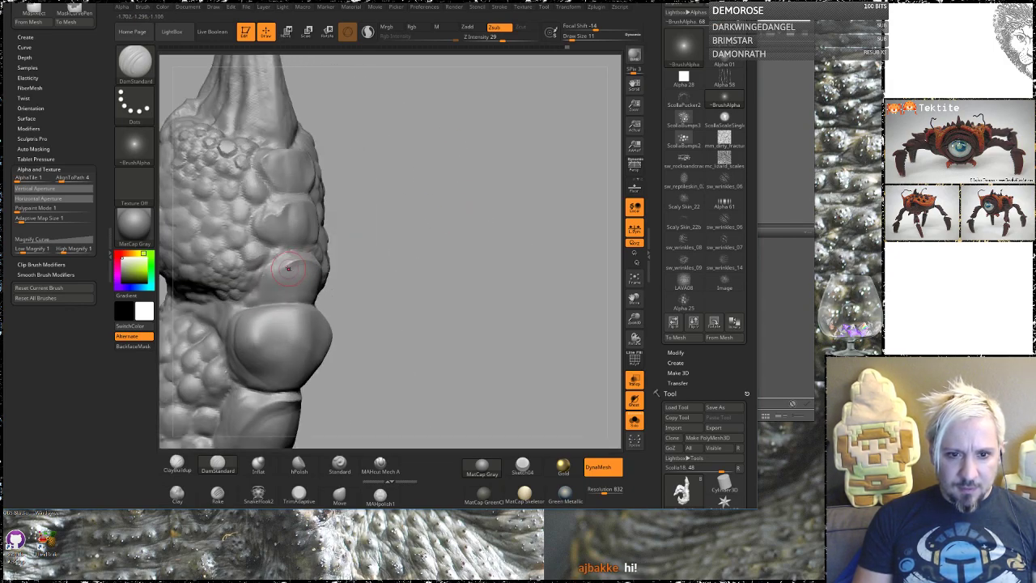
{"action": "left_click_drag", "start_coordinate": [396, 264], "coordinate": [307, 303]}
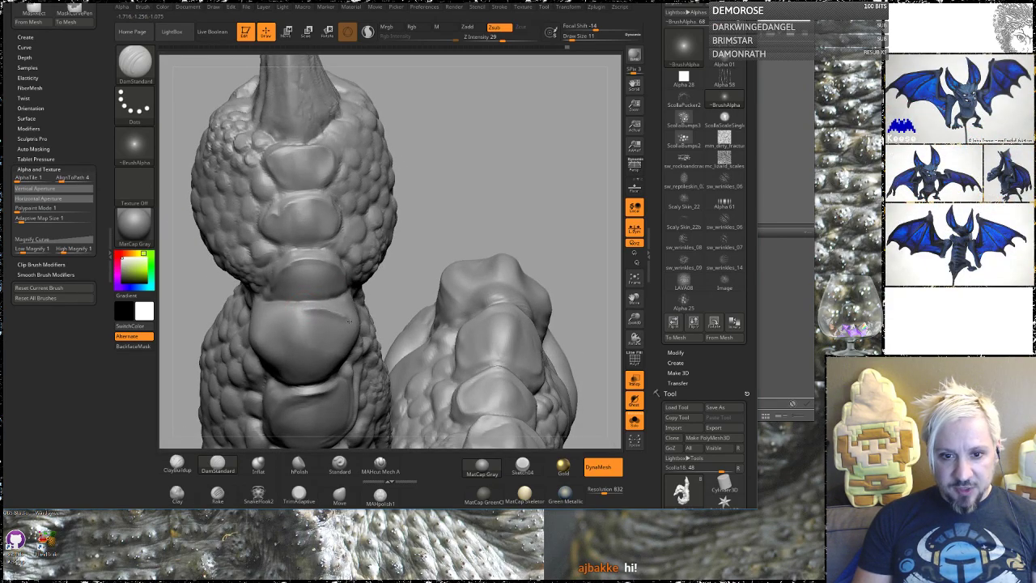
Carve a rim along the upper edge of the thumb's large knuckle plate and smooth it.
{"action": "left_click_drag", "start_coordinate": [421, 226], "coordinate": [294, 312]}
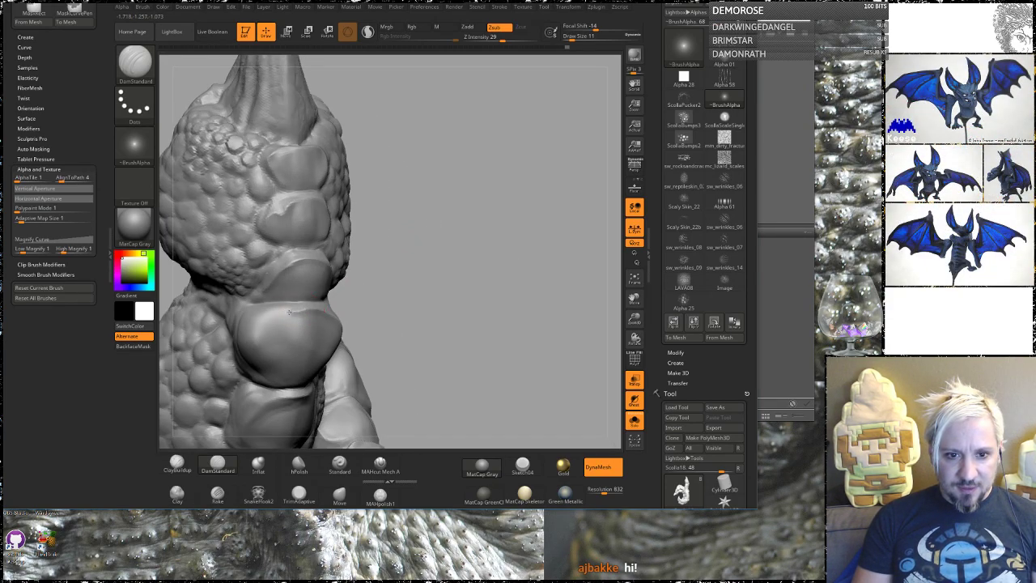
{"action": "key", "text": "shift"}
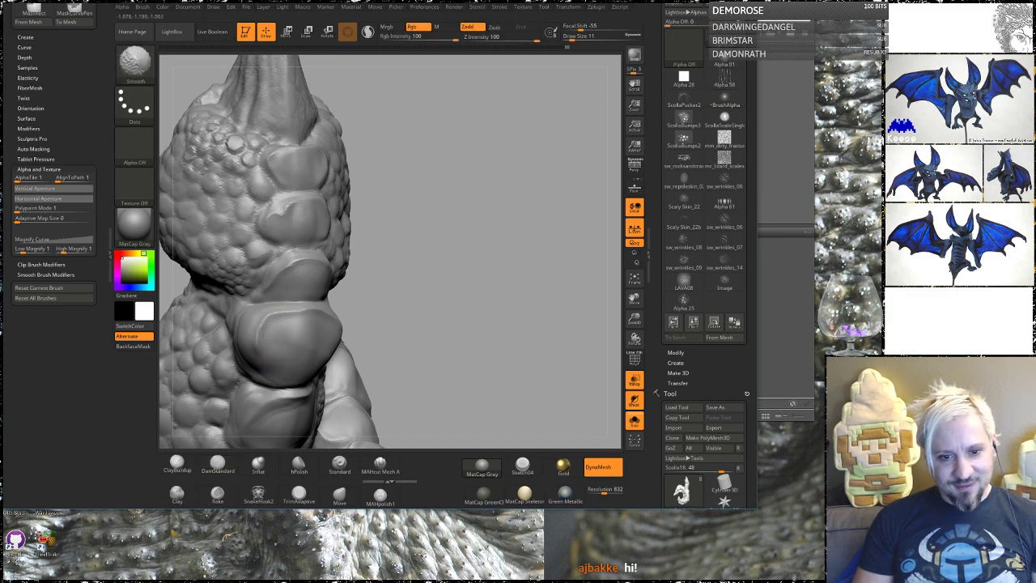
{"action": "left_click_drag", "start_coordinate": [306, 303], "coordinate": [294, 316]}
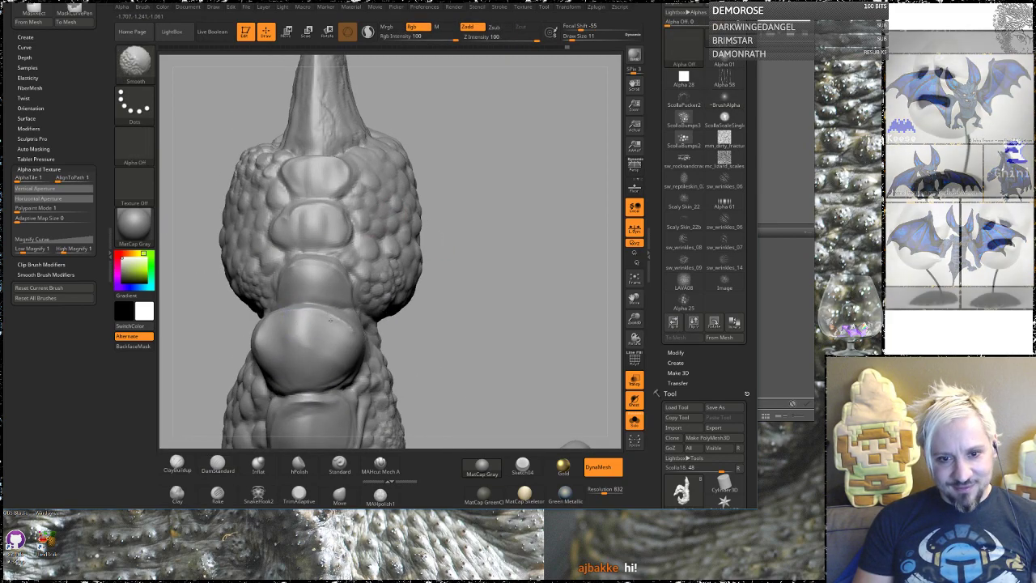
{"action": "left_click_drag", "start_coordinate": [348, 340], "coordinate": [310, 294]}
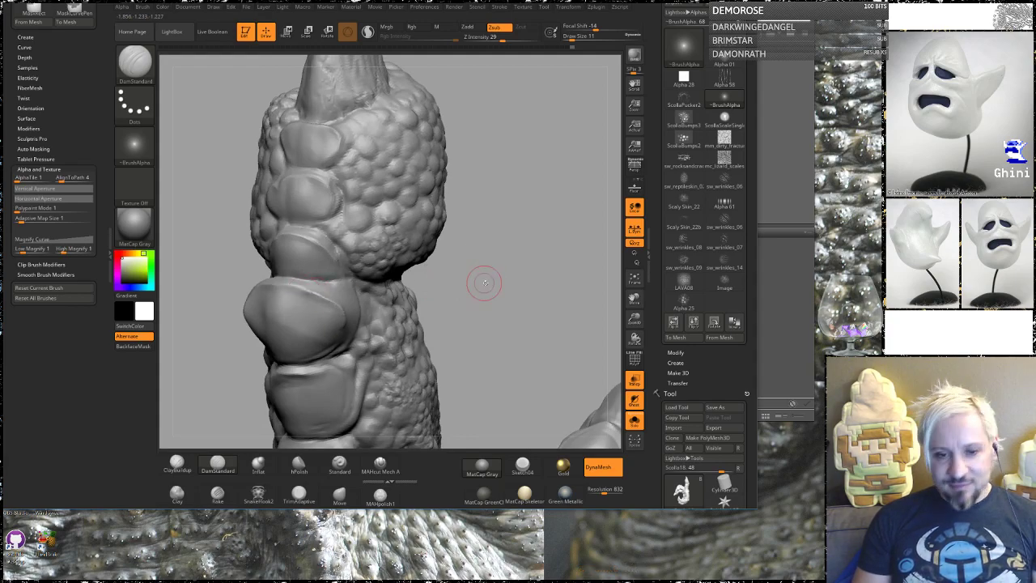
Refine the side of the thumb's large knuckle plate and carve the crease separating it from the plate below.
{"action": "left_click_drag", "start_coordinate": [483, 283], "coordinate": [341, 328]}
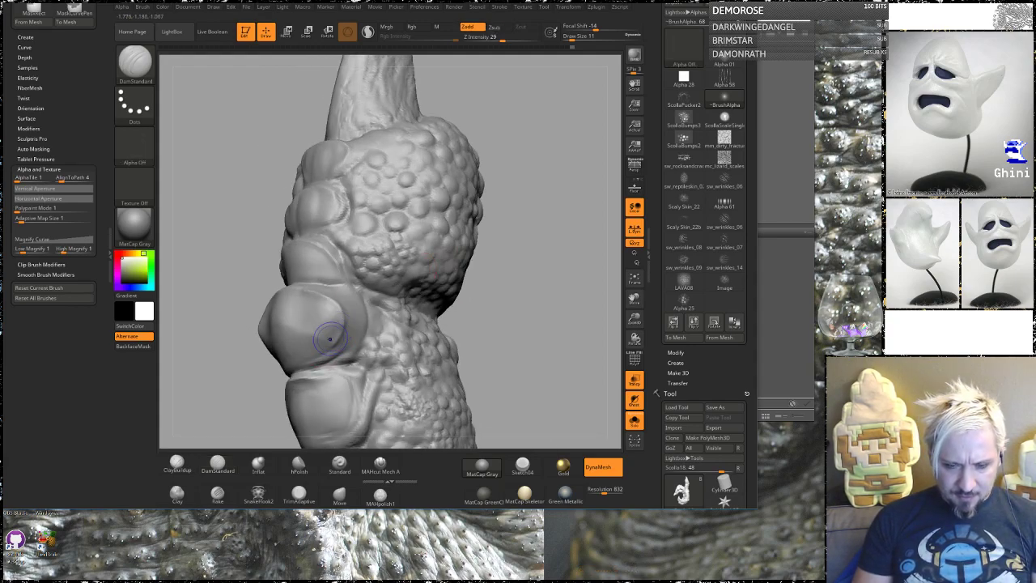
{"action": "key", "text": "shift"}
{"action": "mouse_move", "coordinate": [509, 312]}
{"action": "left_mouse_down"}
{"action": "mouse_move", "coordinate": [460, 336]}
{"action": "mouse_move", "coordinate": [463, 209]}
{"action": "mouse_move", "coordinate": [502, 226]}
{"action": "mouse_move", "coordinate": [491, 206]}
{"action": "left_mouse_up"}
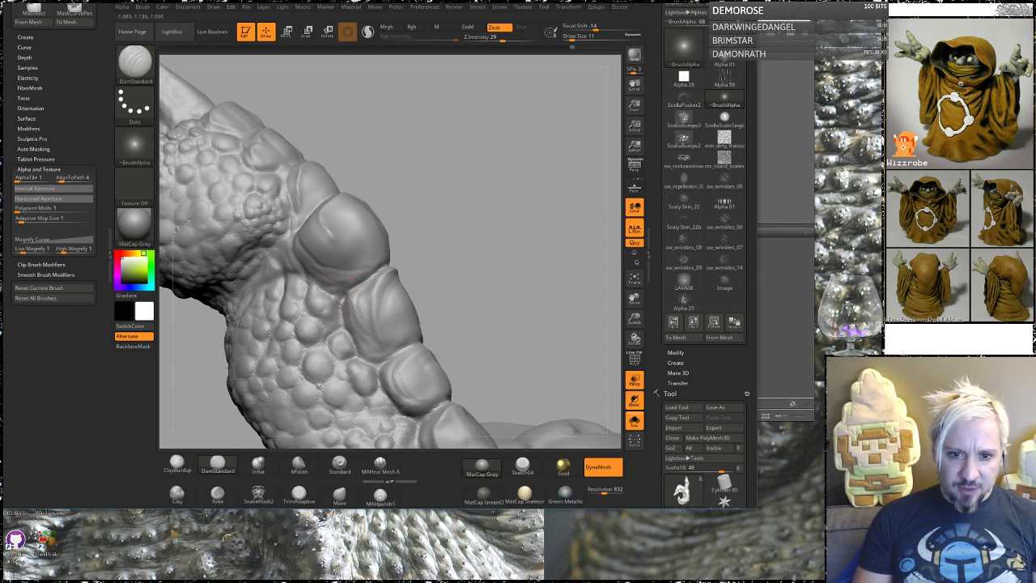
{"action": "left_click_drag", "start_coordinate": [452, 253], "coordinate": [451, 251]}
{"action": "left_click_drag", "start_coordinate": [342, 300], "coordinate": [386, 263]}
{"action": "mouse_move", "coordinate": [475, 257]}
{"action": "left_mouse_down"}
{"action": "mouse_move", "coordinate": [464, 176]}
{"action": "mouse_move", "coordinate": [474, 198]}
{"action": "mouse_move", "coordinate": [518, 167]}
{"action": "left_mouse_up"}
Build up individual scales on the finger's side beside its smooth plates, using ClayBuildup at draw size 7.
{"action": "left_click", "coordinate": [178, 459]}
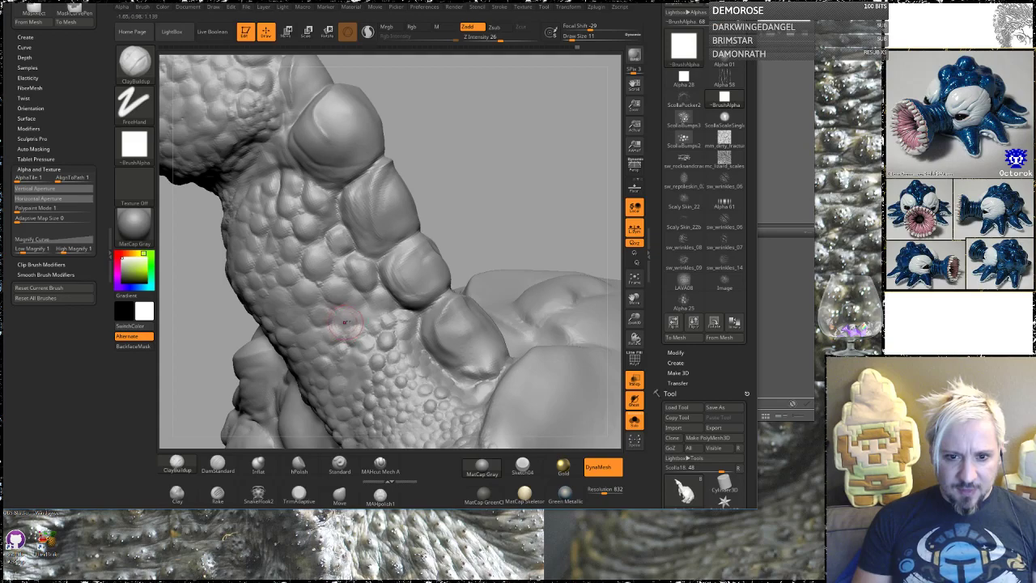
{"action": "key", "text": "space"}
{"action": "left_click_drag", "start_coordinate": [347, 319], "coordinate": [348, 319]}
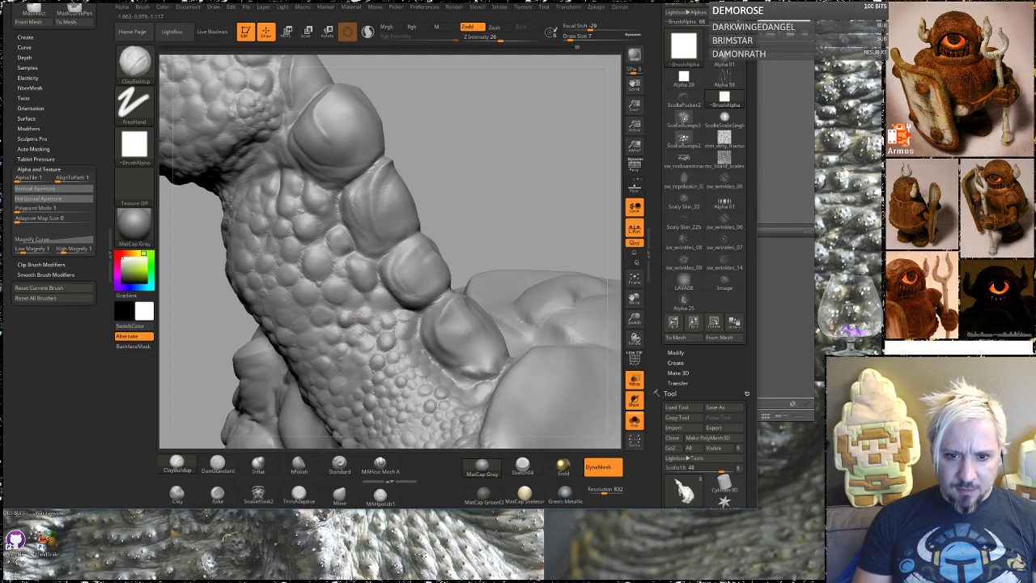
{"action": "mouse_move", "coordinate": [478, 218]}
{"action": "left_mouse_down"}
{"action": "mouse_move", "coordinate": [489, 211]}
{"action": "mouse_move", "coordinate": [478, 199]}
{"action": "mouse_move", "coordinate": [486, 184]}
{"action": "left_mouse_up"}
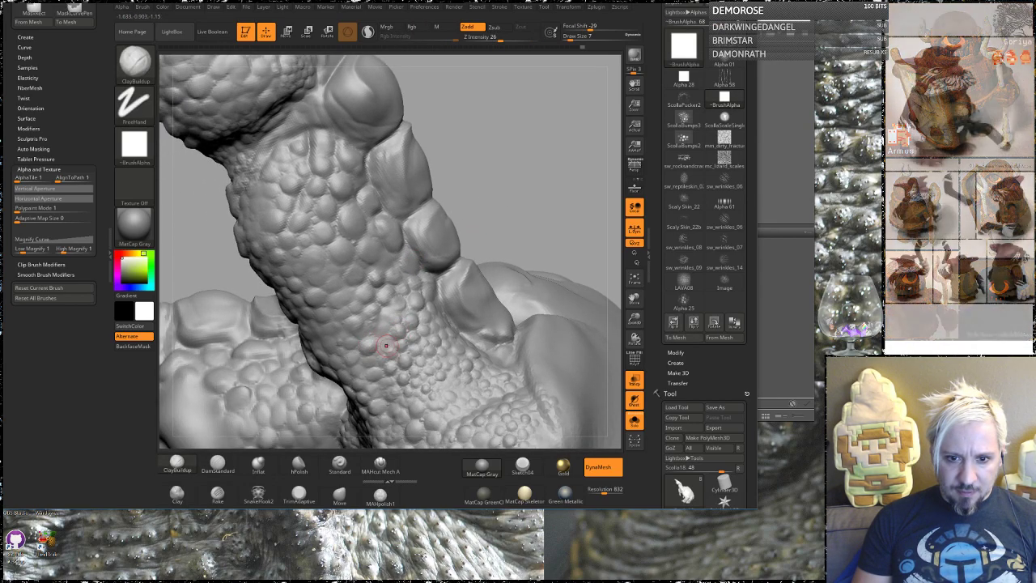
{"action": "left_click_drag", "start_coordinate": [511, 212], "coordinate": [325, 274]}
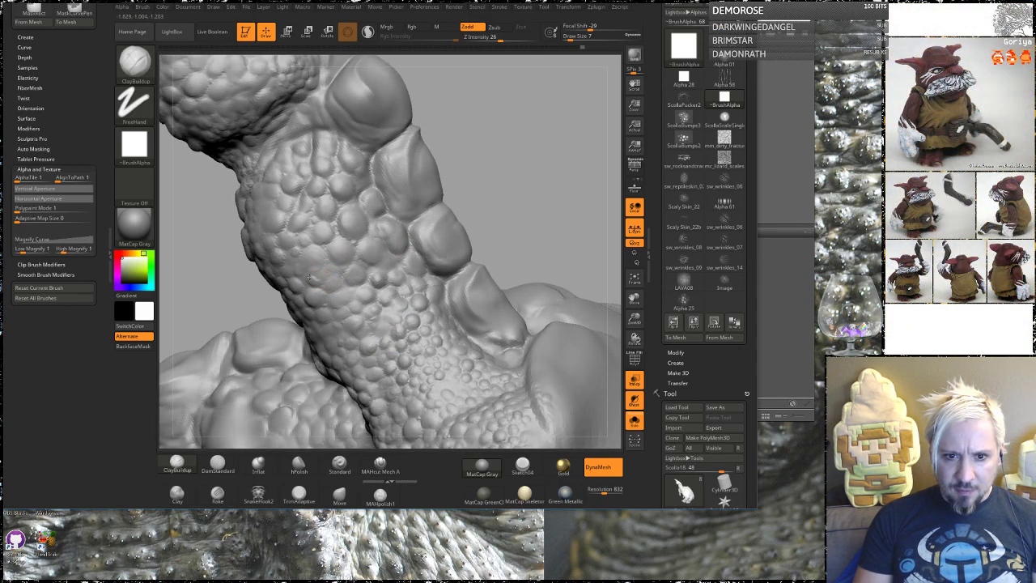
{"action": "left_click_drag", "start_coordinate": [497, 162], "coordinate": [399, 198]}
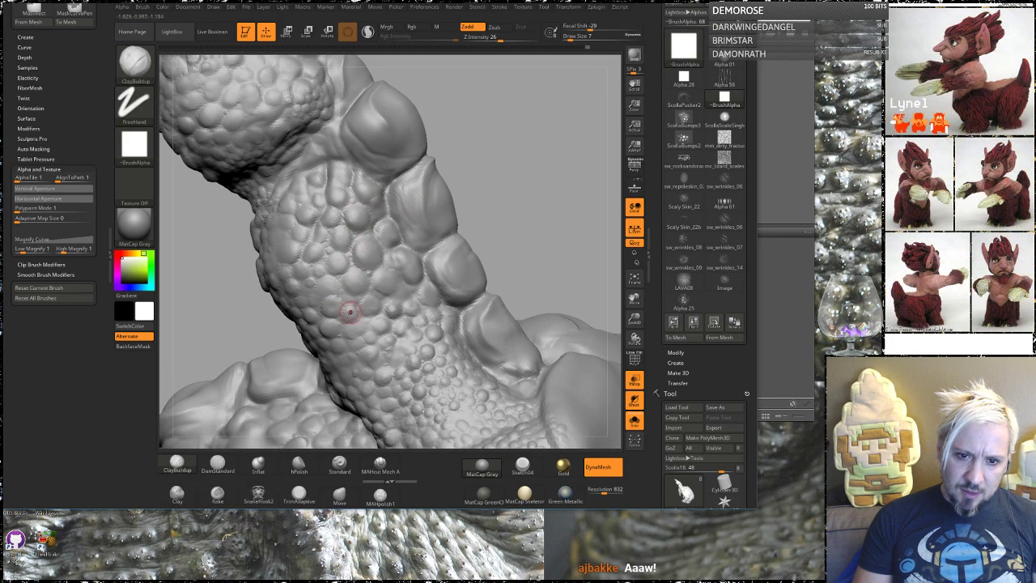
Build up more scales farther around the finger's side and down toward its base, smoothing where needed.
{"action": "left_click_drag", "start_coordinate": [513, 169], "coordinate": [496, 179]}
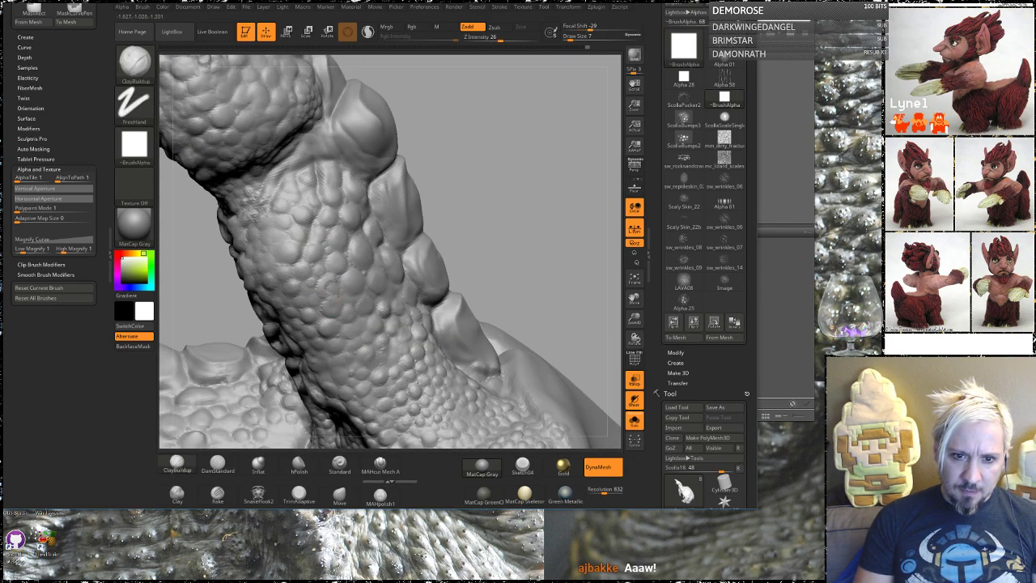
{"action": "mouse_move", "coordinate": [504, 257]}
{"action": "left_mouse_down"}
{"action": "mouse_move", "coordinate": [530, 208]}
{"action": "mouse_move", "coordinate": [529, 177]}
{"action": "mouse_move", "coordinate": [312, 318]}
{"action": "left_mouse_up"}
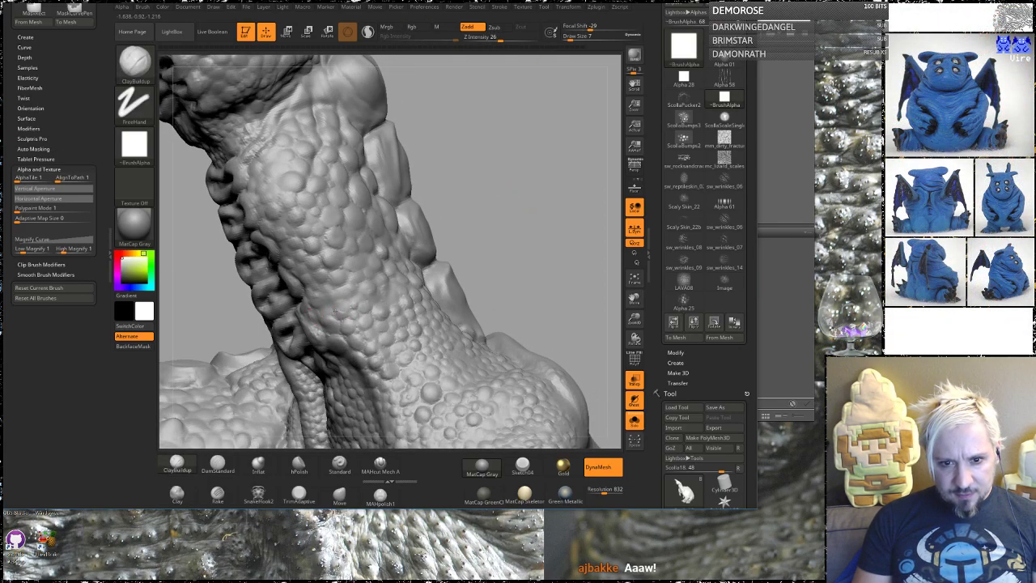
{"action": "mouse_move", "coordinate": [551, 229]}
{"action": "left_mouse_down"}
{"action": "mouse_move", "coordinate": [409, 63]}
{"action": "mouse_move", "coordinate": [559, 259]}
{"action": "mouse_move", "coordinate": [504, 240]}
{"action": "left_mouse_up"}
{"action": "key", "text": "shift"}
{"action": "left_click_drag", "start_coordinate": [563, 302], "coordinate": [553, 312], "text": "shift"}
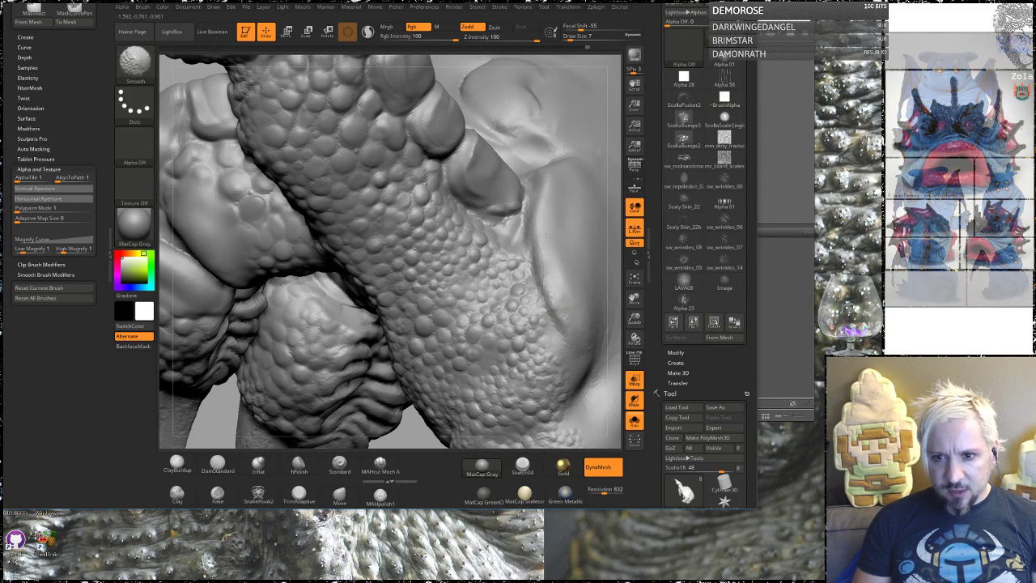
Stamp small scales into the smooth gap between the two large knuckle plates using the Standard brush's scale alpha.
{"action": "mouse_move", "coordinate": [609, 174]}
{"action": "left_mouse_down"}
{"action": "mouse_move", "coordinate": [584, 198]}
{"action": "mouse_move", "coordinate": [456, 264]}
{"action": "left_mouse_up"}
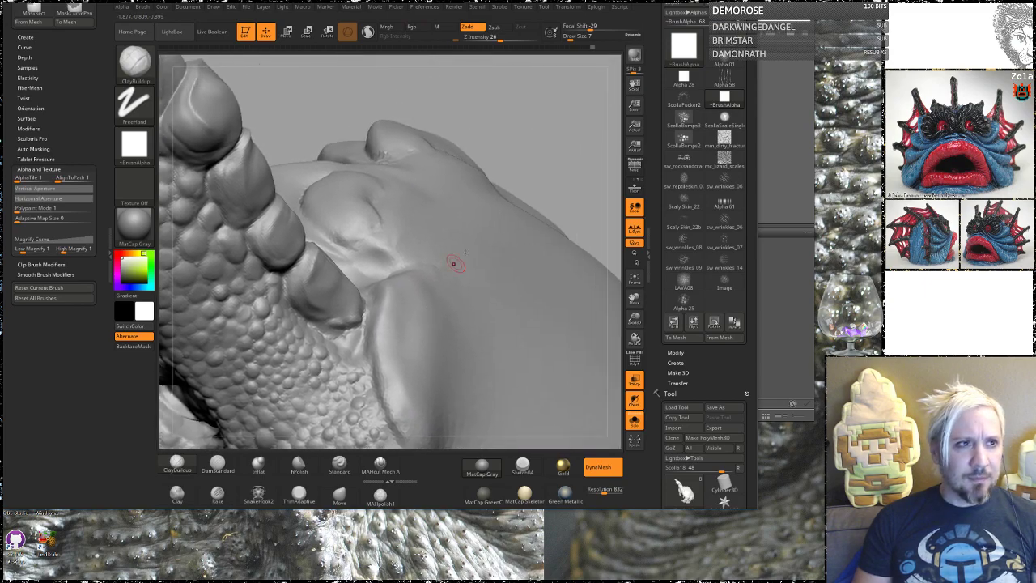
{"action": "left_click_drag", "start_coordinate": [551, 137], "coordinate": [516, 260]}
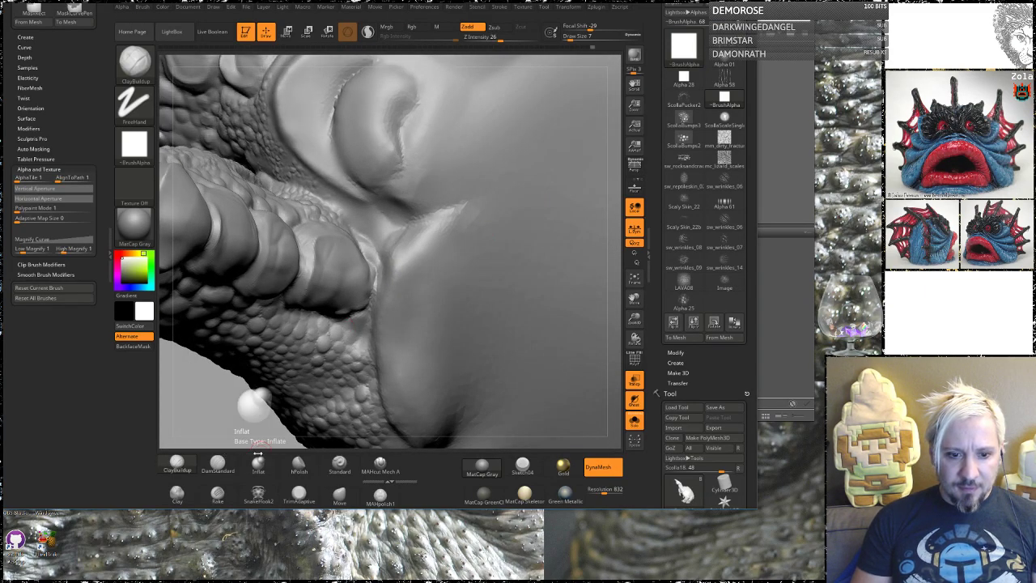
{"action": "left_click", "coordinate": [339, 468]}
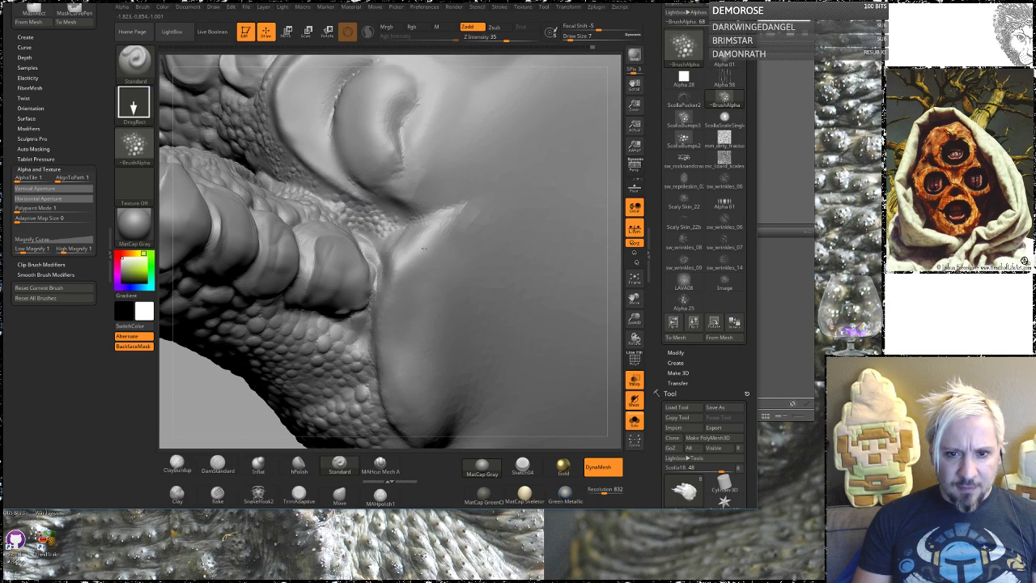
{"action": "left_click_drag", "start_coordinate": [222, 407], "coordinate": [268, 207]}
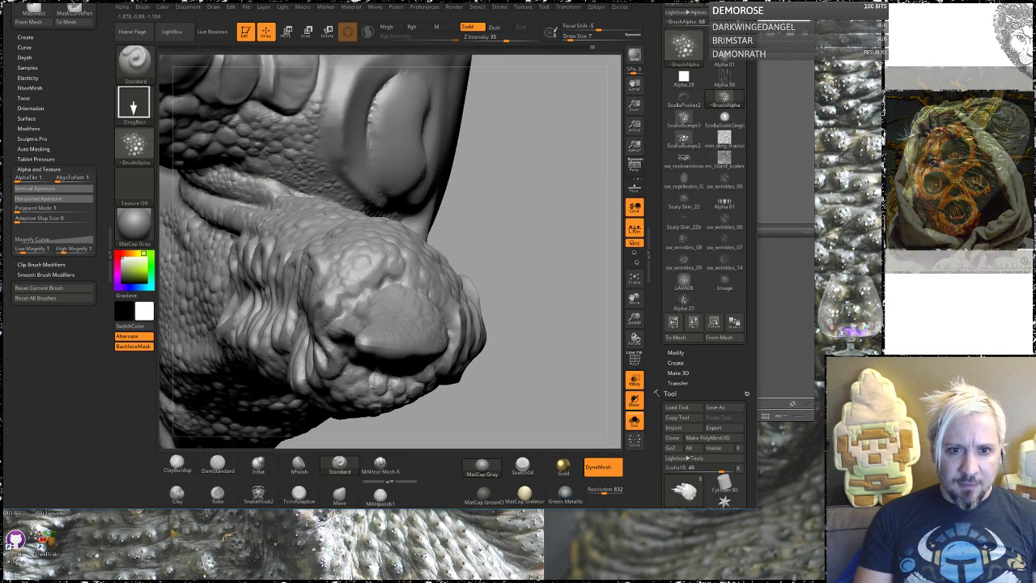
{"action": "mouse_move", "coordinate": [532, 169]}
{"action": "left_mouse_down"}
{"action": "mouse_move", "coordinate": [513, 285]}
{"action": "mouse_move", "coordinate": [463, 235]}
{"action": "left_mouse_up"}
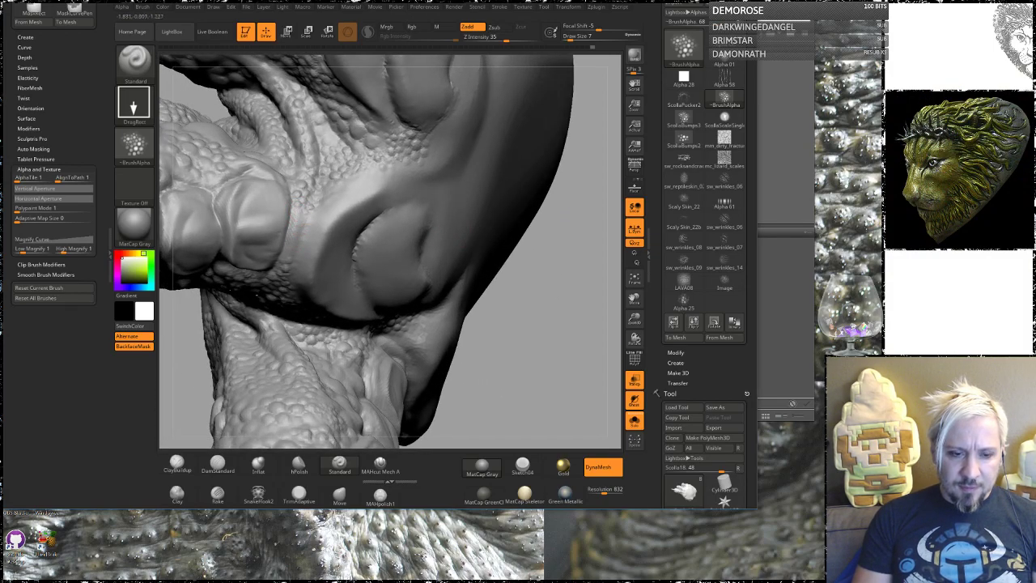
Sharpen the outer edge of the lower large knuckle plate with DamStandard strokes and save the project.
{"action": "left_click", "coordinate": [217, 464]}
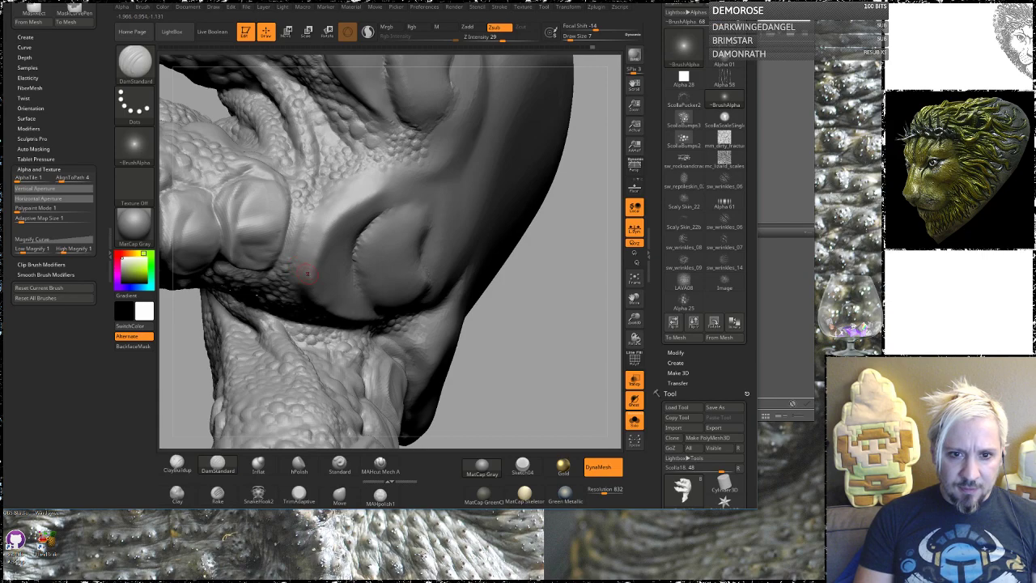
{"action": "mouse_move", "coordinate": [334, 214]}
{"action": "left_mouse_down"}
{"action": "mouse_move", "coordinate": [380, 186]}
{"action": "mouse_move", "coordinate": [371, 197]}
{"action": "left_mouse_up"}
{"action": "key", "text": "ctrl+s"}
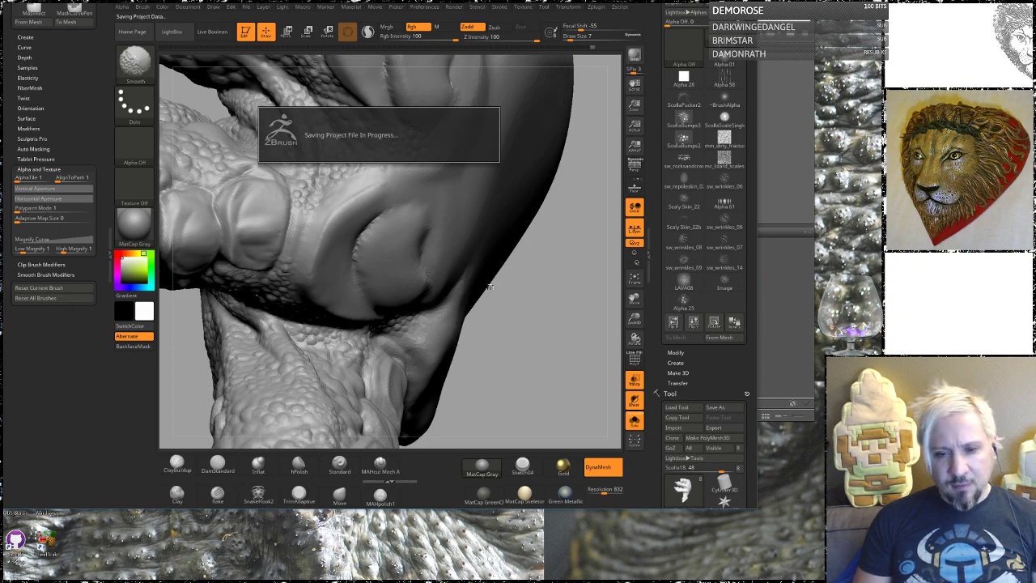
{"action": "left_click_drag", "start_coordinate": [519, 332], "coordinate": [521, 330]}
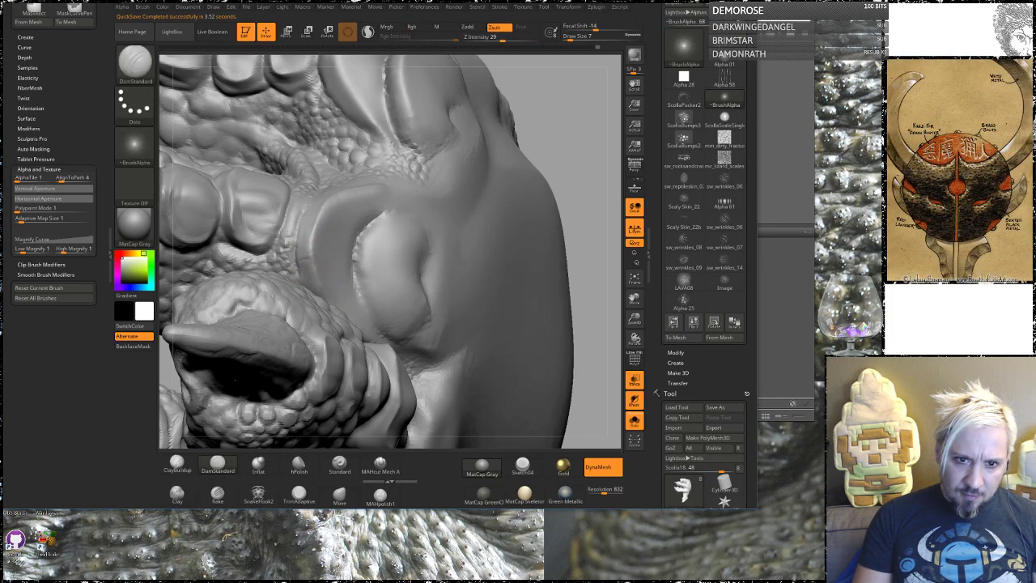
{"action": "left_click_drag", "start_coordinate": [559, 96], "coordinate": [522, 230]}
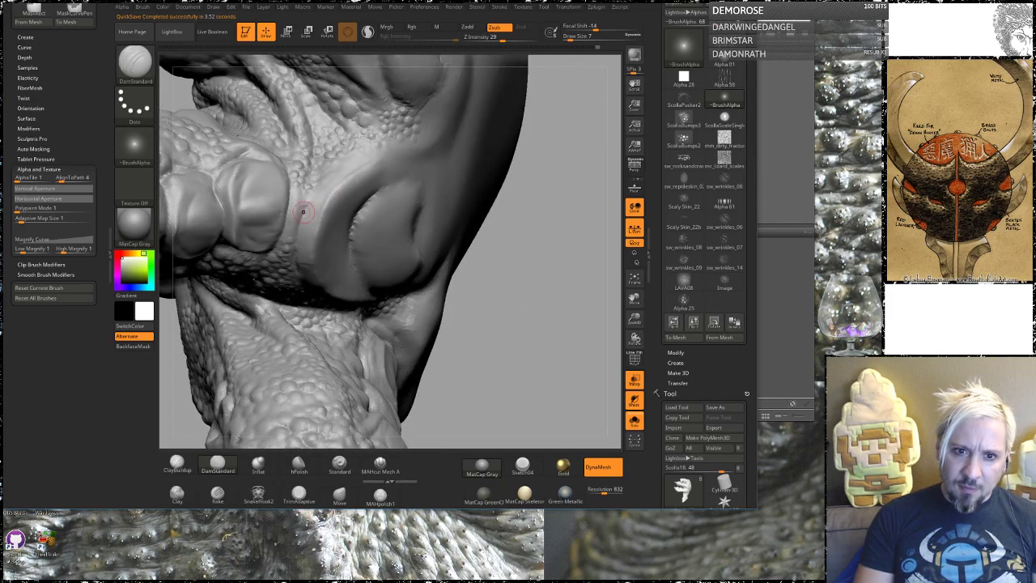
{"action": "left_click_drag", "start_coordinate": [305, 207], "coordinate": [353, 151]}
{"action": "left_click_drag", "start_coordinate": [559, 129], "coordinate": [542, 212]}
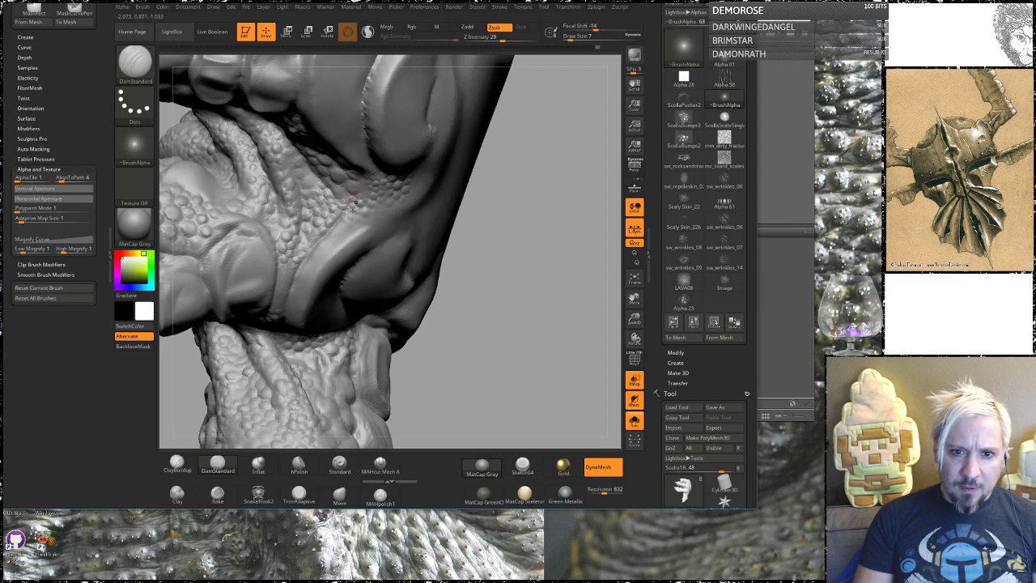
Define and smooth the rim of the raised inner plate on the neighbouring large knuckle.
{"action": "left_click_drag", "start_coordinate": [542, 187], "coordinate": [482, 248]}
{"action": "key", "text": "shift"}
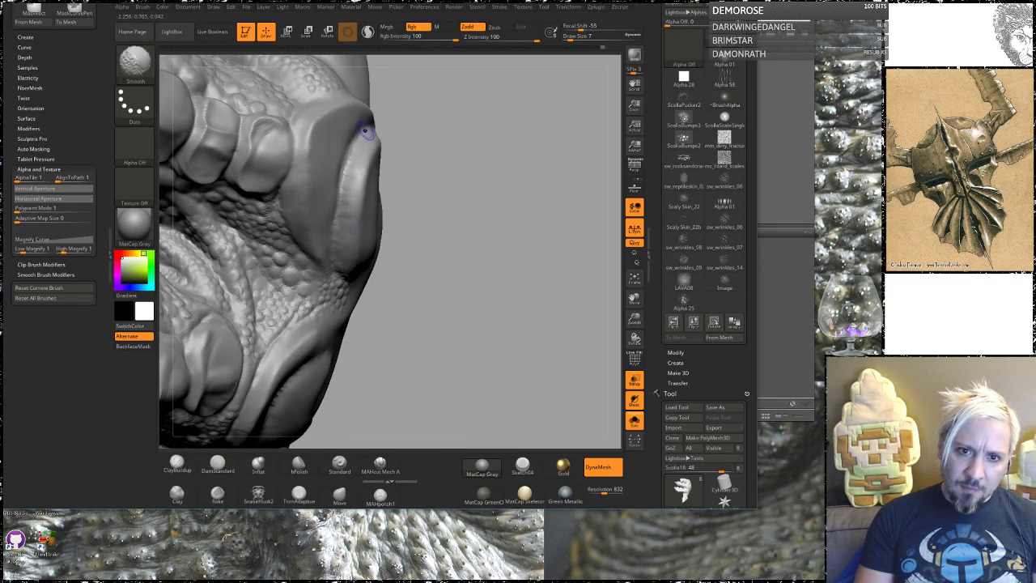
{"action": "mouse_move", "coordinate": [421, 162]}
{"action": "left_mouse_down"}
{"action": "mouse_move", "coordinate": [472, 195]}
{"action": "mouse_move", "coordinate": [396, 168]}
{"action": "left_mouse_up"}
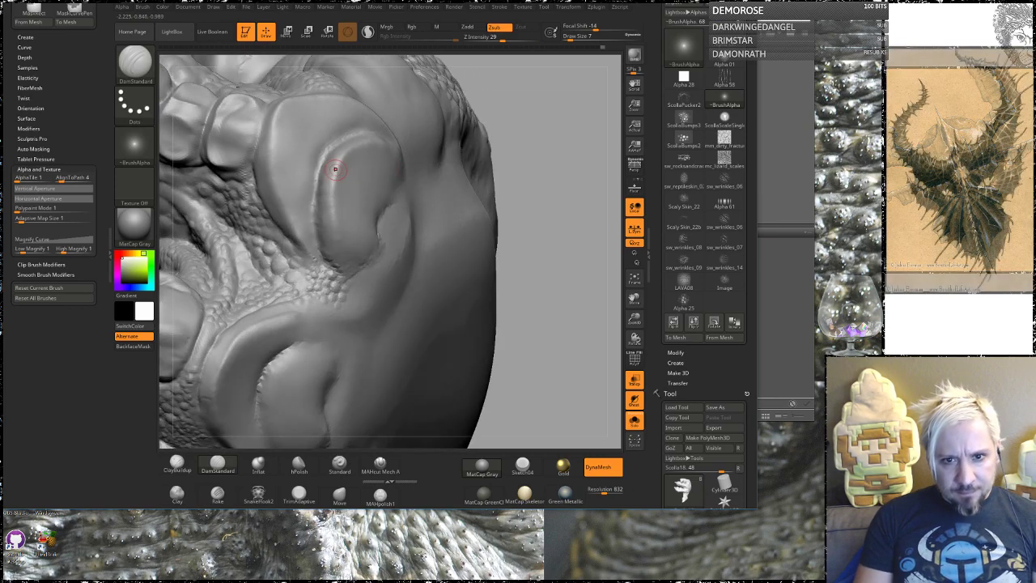
{"action": "mouse_move", "coordinate": [540, 106]}
{"action": "left_mouse_down"}
{"action": "mouse_move", "coordinate": [511, 169]}
{"action": "mouse_move", "coordinate": [436, 236]}
{"action": "left_mouse_up"}
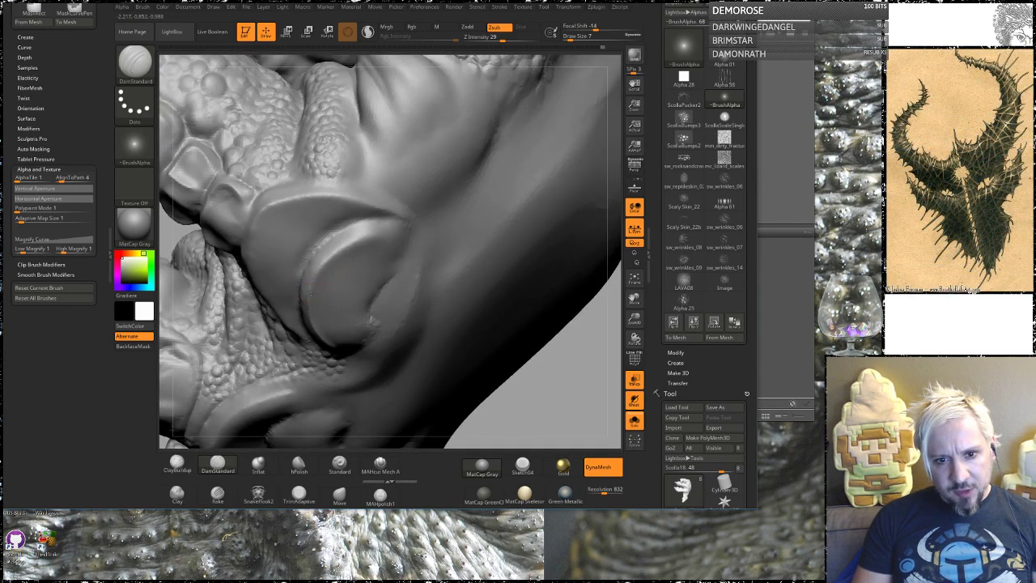
{"action": "key", "text": "shift"}
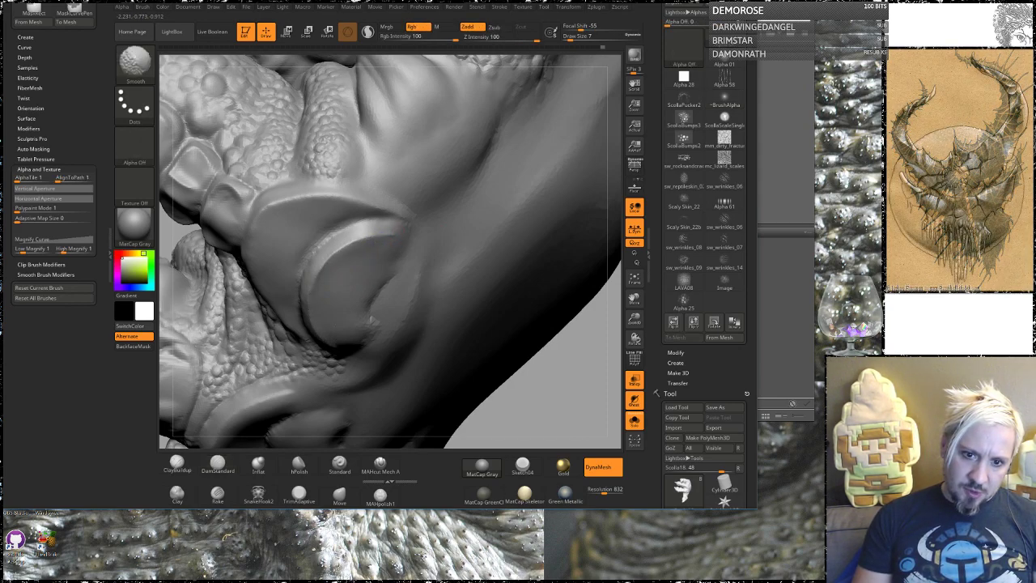
{"action": "mouse_move", "coordinate": [539, 364]}
{"action": "left_mouse_down"}
{"action": "mouse_move", "coordinate": [526, 349]}
{"action": "mouse_move", "coordinate": [522, 297]}
{"action": "left_mouse_up"}
Carve the outer edge and upper rim of that knuckle's large plate with DamStandard and smooth the strokes.
{"action": "left_click_drag", "start_coordinate": [302, 178], "coordinate": [297, 217]}
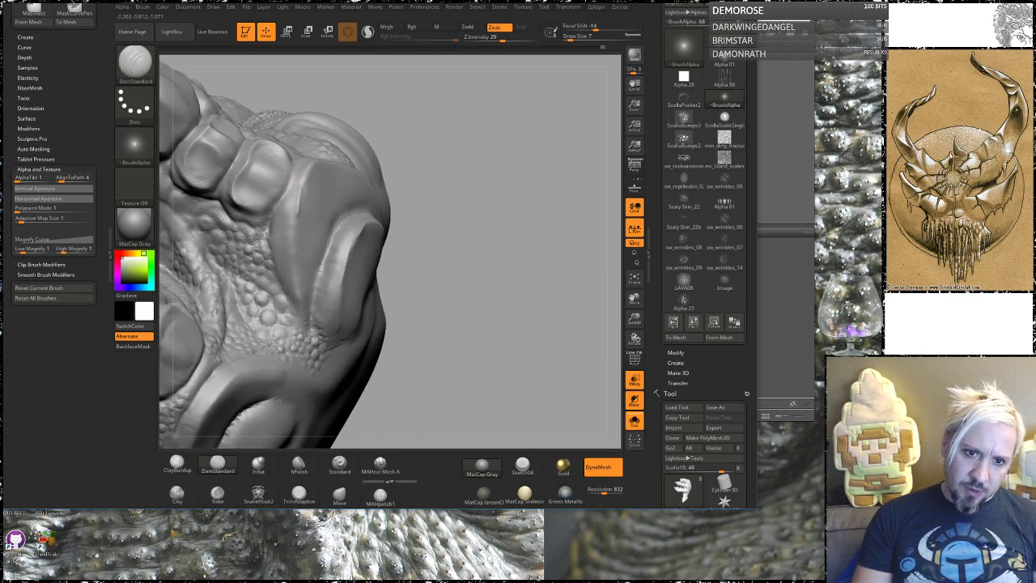
{"action": "left_click_drag", "start_coordinate": [297, 273], "coordinate": [304, 312]}
{"action": "mouse_move", "coordinate": [499, 183]}
{"action": "left_mouse_down"}
{"action": "mouse_move", "coordinate": [465, 204]}
{"action": "mouse_move", "coordinate": [455, 229]}
{"action": "left_mouse_up"}
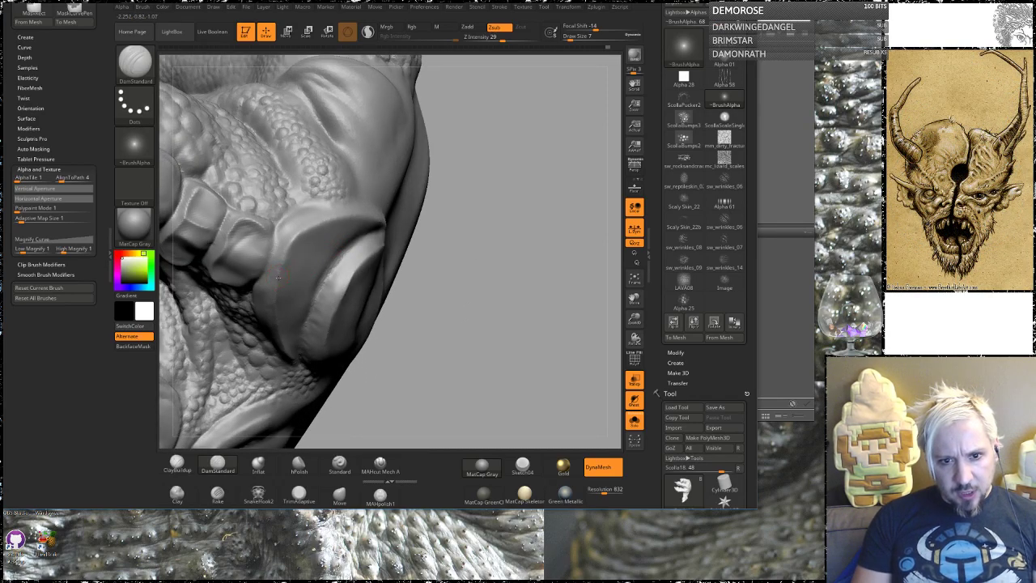
{"action": "left_click_drag", "start_coordinate": [287, 249], "coordinate": [296, 238]}
{"action": "left_click_drag", "start_coordinate": [518, 199], "coordinate": [453, 212]}
{"action": "left_click_drag", "start_coordinate": [314, 229], "coordinate": [292, 240]}
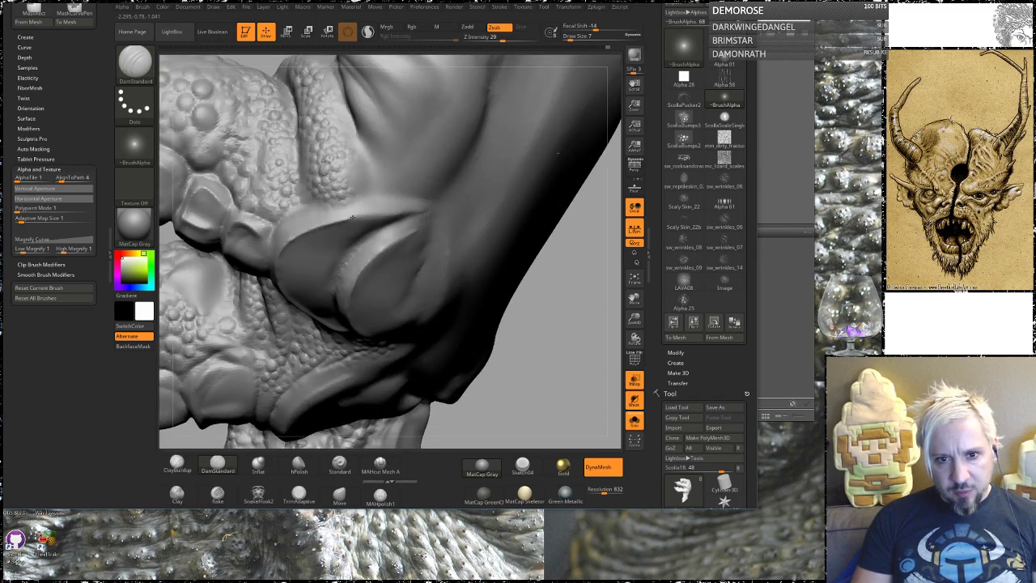
{"action": "left_click_drag", "start_coordinate": [383, 216], "coordinate": [324, 225], "text": "shift"}
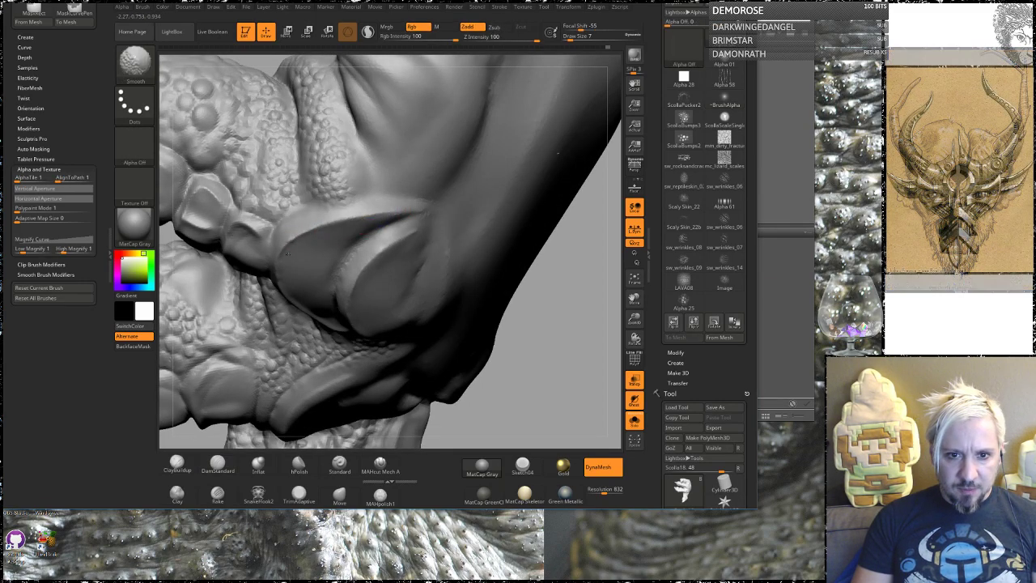
{"action": "left_click_drag", "start_coordinate": [541, 283], "coordinate": [470, 243]}
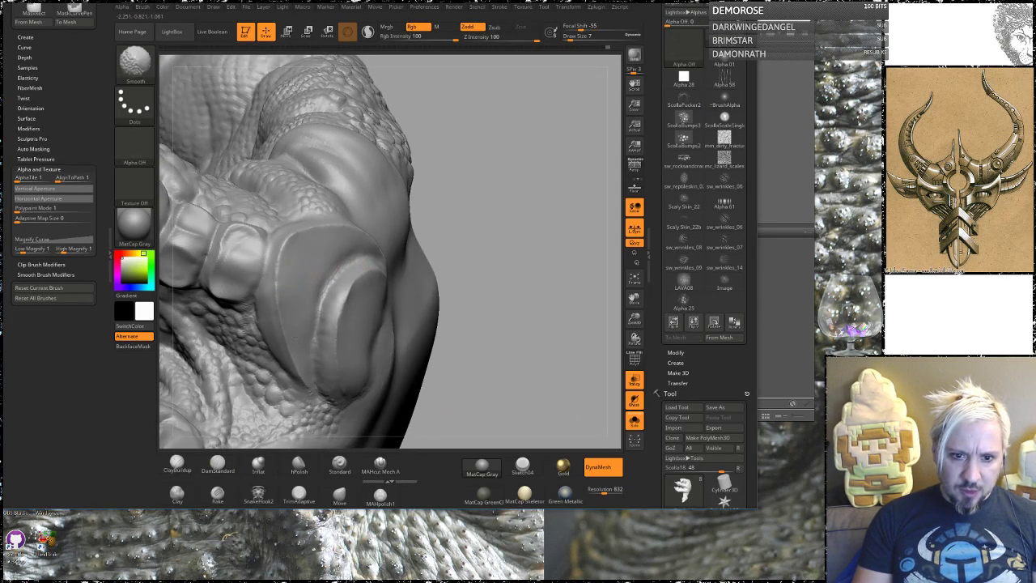
Carve creases between the webbing scales beside the large knuckle plate and around the small finger plate adjoining it.
{"action": "left_click_drag", "start_coordinate": [523, 178], "coordinate": [547, 136]}
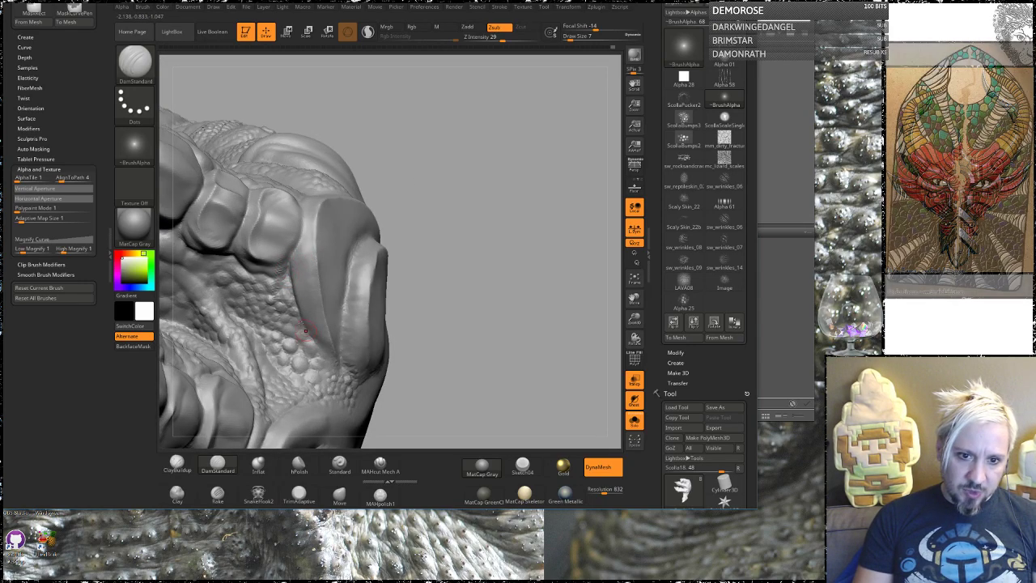
{"action": "left_click_drag", "start_coordinate": [493, 290], "coordinate": [480, 331]}
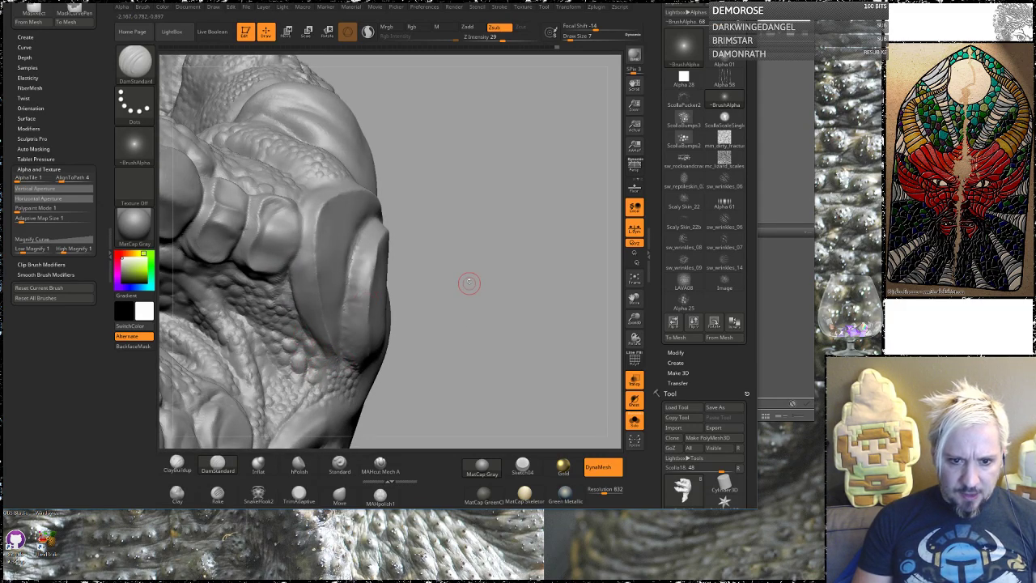
{"action": "left_click_drag", "start_coordinate": [469, 283], "coordinate": [494, 291]}
{"action": "left_click_drag", "start_coordinate": [554, 364], "coordinate": [317, 301]}
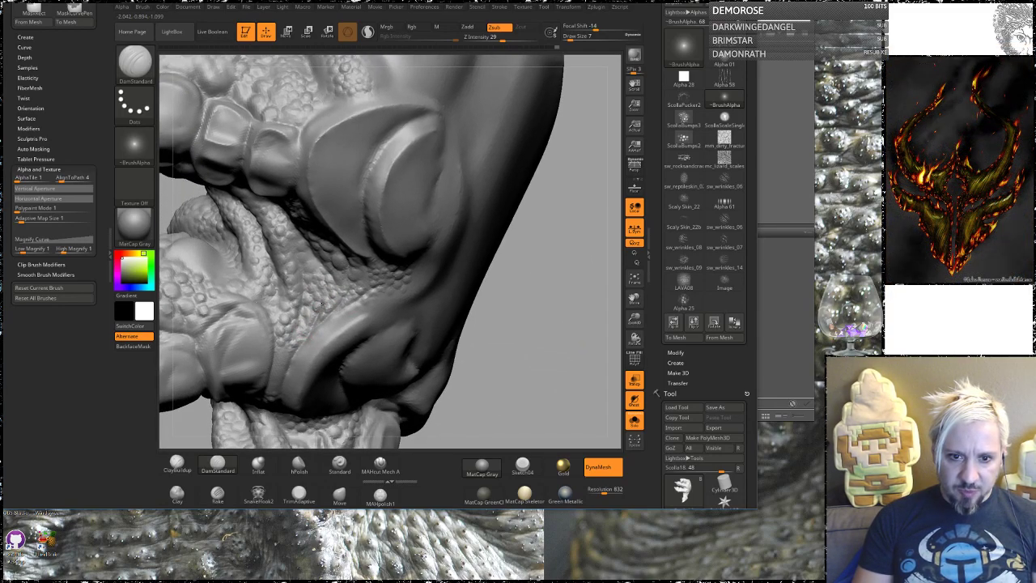
{"action": "mouse_move", "coordinate": [580, 293]}
{"action": "left_mouse_down"}
{"action": "mouse_move", "coordinate": [586, 332]}
{"action": "mouse_move", "coordinate": [606, 329]}
{"action": "left_mouse_up"}
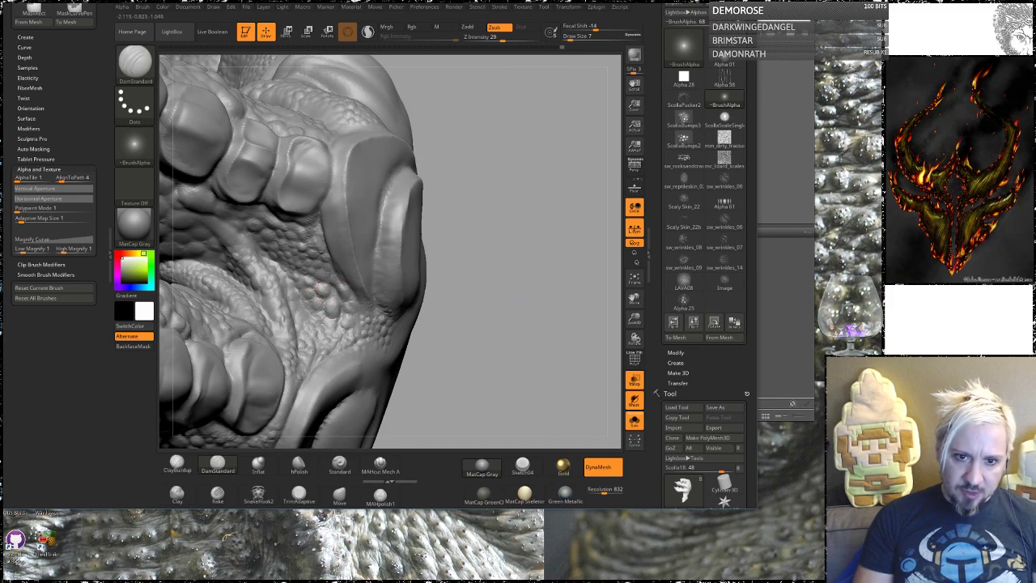
{"action": "mouse_move", "coordinate": [535, 203]}
{"action": "left_mouse_down"}
{"action": "mouse_move", "coordinate": [529, 159]}
{"action": "mouse_move", "coordinate": [526, 196]}
{"action": "left_mouse_up"}
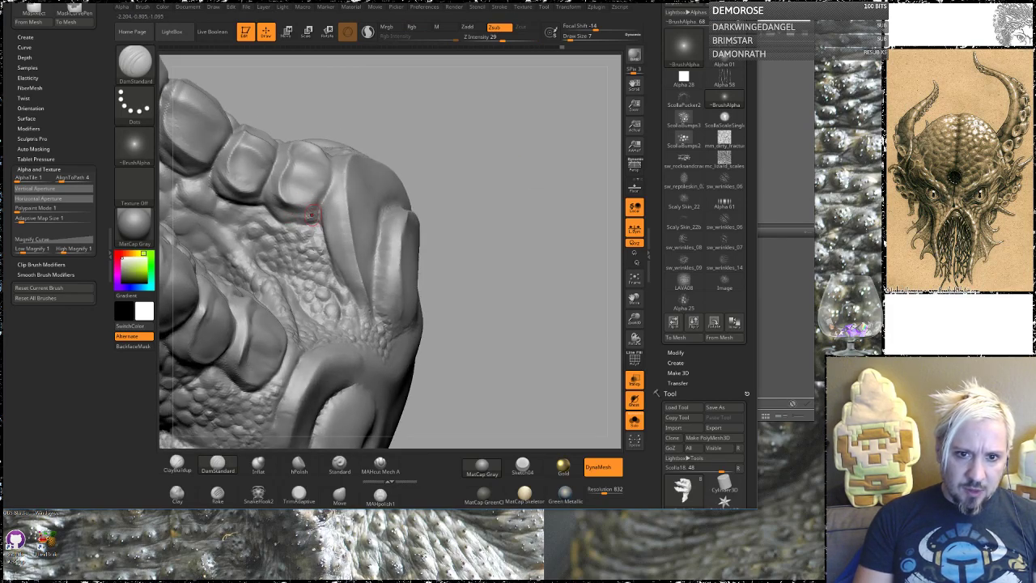
{"action": "left_click_drag", "start_coordinate": [480, 111], "coordinate": [300, 239]}
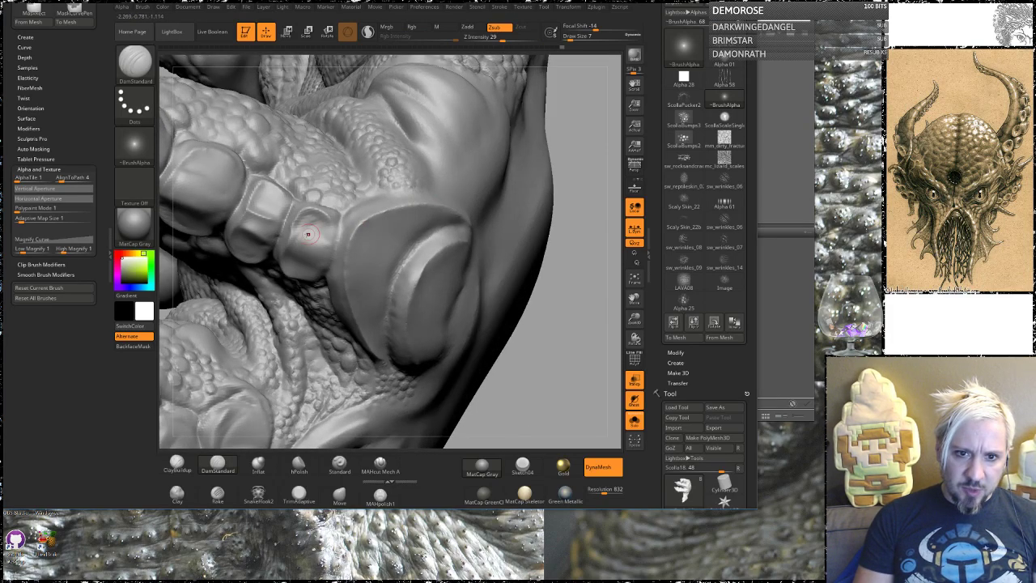
Smooth the small knuckle scale beside the large flat plate and check the surrounding folds from several angles.
{"action": "key", "text": "shift"}
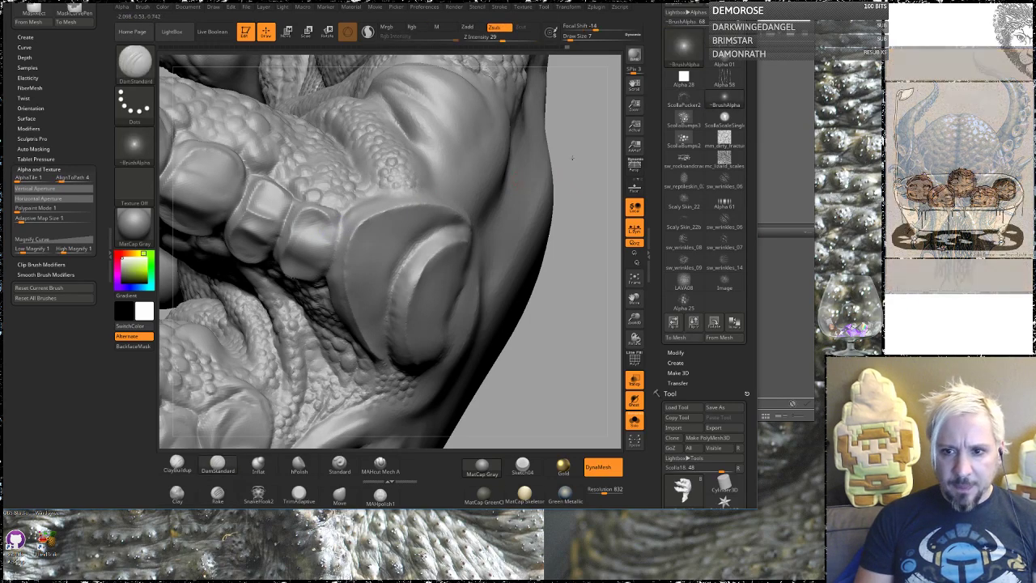
{"action": "left_click_drag", "start_coordinate": [572, 154], "coordinate": [523, 225]}
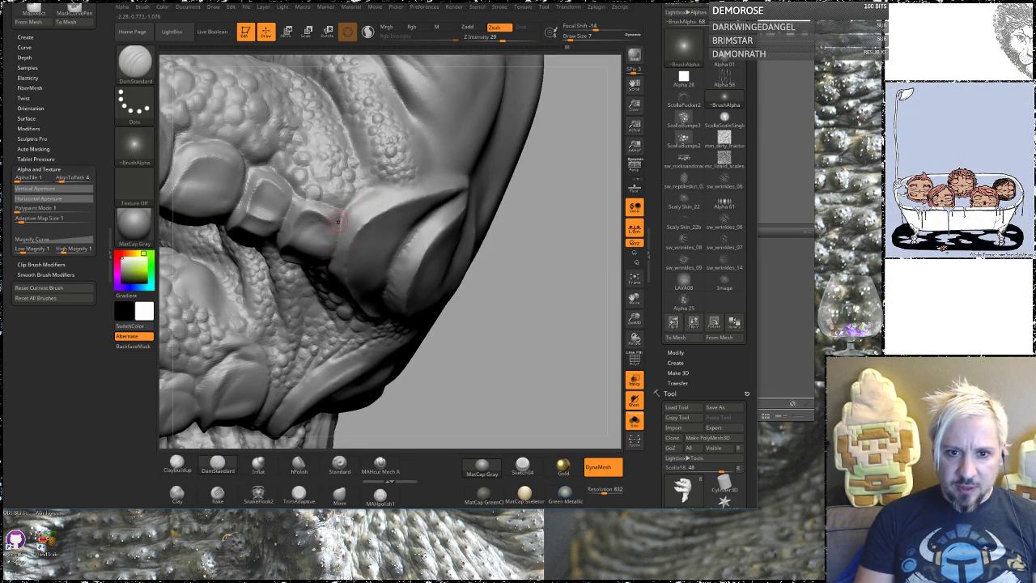
{"action": "left_click_drag", "start_coordinate": [545, 226], "coordinate": [375, 197]}
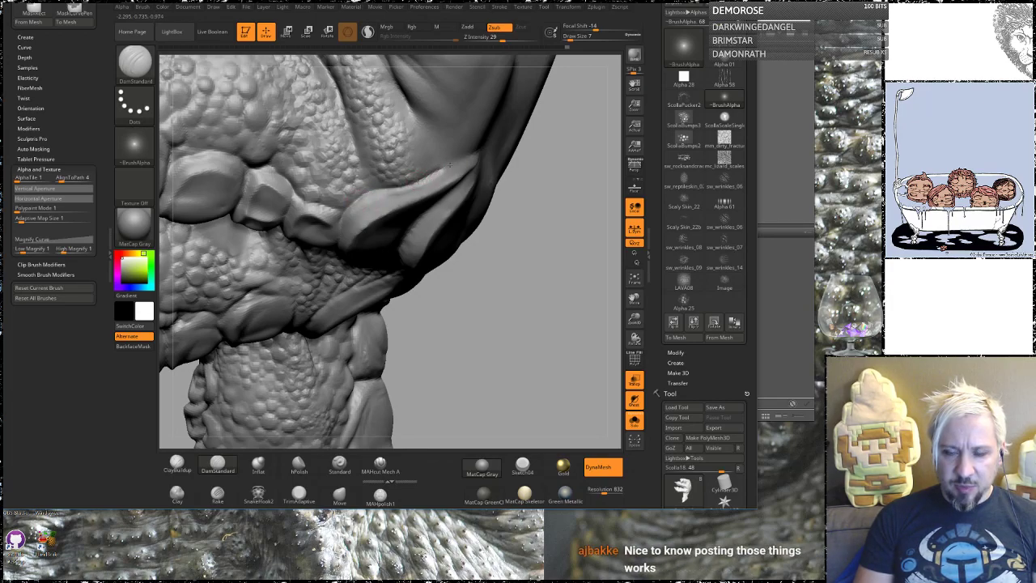
{"action": "mouse_move", "coordinate": [544, 201]}
{"action": "left_mouse_down"}
{"action": "mouse_move", "coordinate": [515, 286]}
{"action": "mouse_move", "coordinate": [534, 221]}
{"action": "mouse_move", "coordinate": [523, 210]}
{"action": "mouse_move", "coordinate": [495, 218]}
{"action": "left_mouse_up"}
{"action": "left_click_drag", "start_coordinate": [548, 180], "coordinate": [336, 243]}
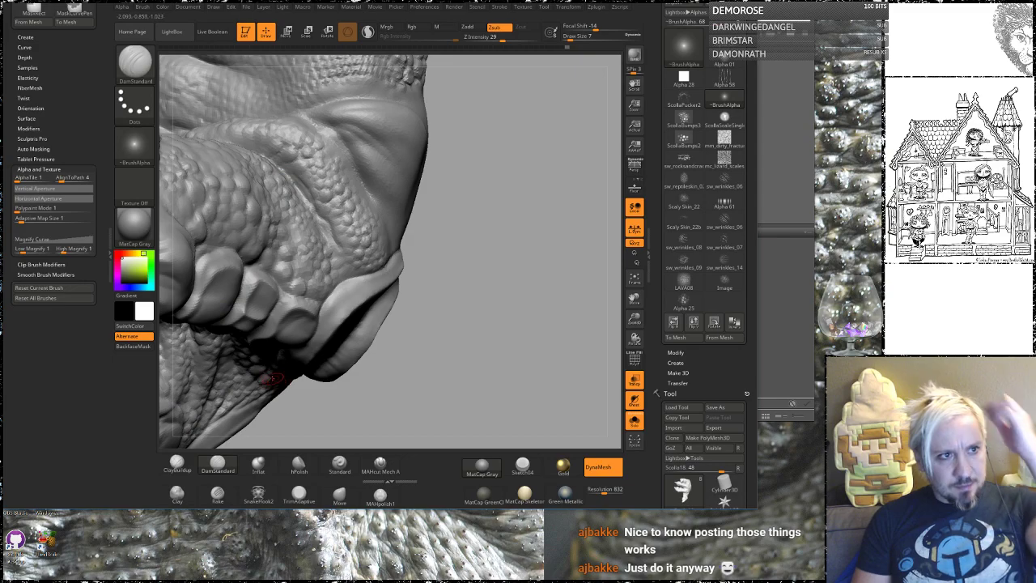
{"action": "mouse_move", "coordinate": [470, 221]}
{"action": "left_mouse_down"}
{"action": "mouse_move", "coordinate": [453, 283]}
{"action": "mouse_move", "coordinate": [476, 286]}
{"action": "mouse_move", "coordinate": [479, 342]}
{"action": "mouse_move", "coordinate": [462, 287]}
{"action": "mouse_move", "coordinate": [443, 277]}
{"action": "mouse_move", "coordinate": [464, 287]}
{"action": "mouse_move", "coordinate": [450, 239]}
{"action": "left_mouse_up"}
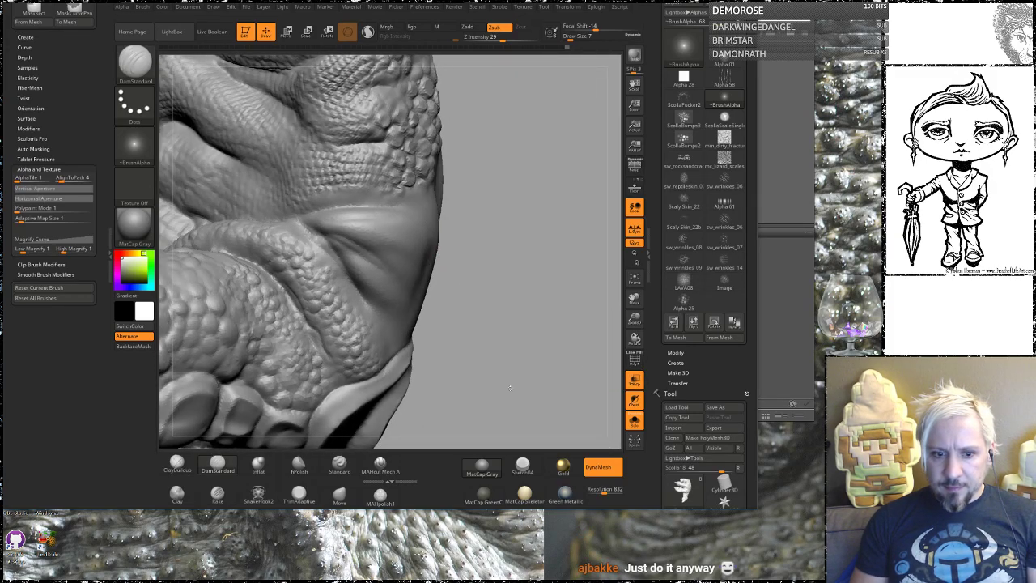
Refine the smooth fold and the large overlapping plates at the finger's base using ClayBuildup and smoothing.
{"action": "left_click", "coordinate": [177, 463]}
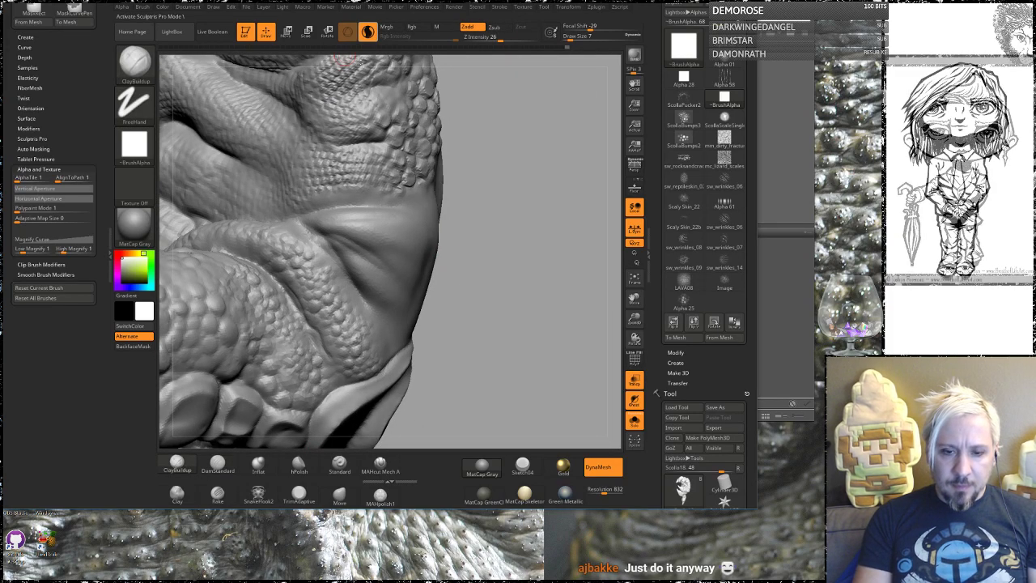
{"action": "key", "text": "shift"}
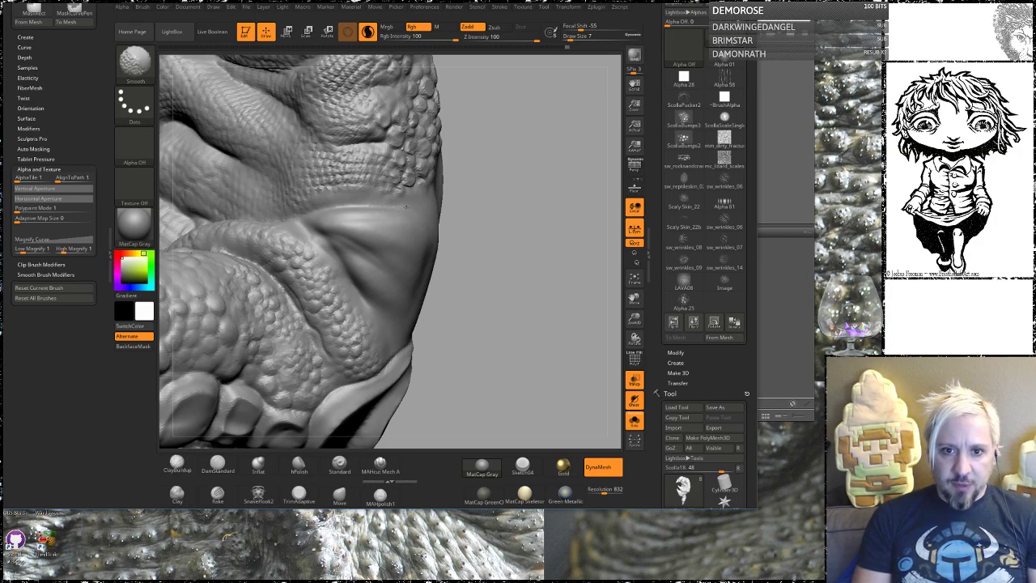
{"action": "mouse_move", "coordinate": [511, 219]}
{"action": "left_mouse_down"}
{"action": "mouse_move", "coordinate": [332, 226]}
{"action": "mouse_move", "coordinate": [336, 288]}
{"action": "left_mouse_up"}
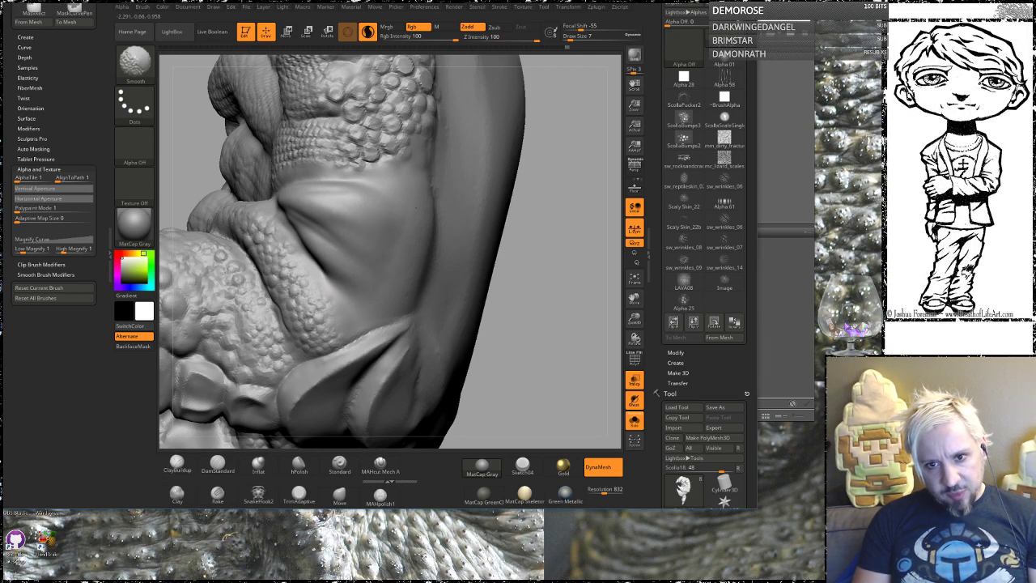
{"action": "left_click_drag", "start_coordinate": [548, 343], "coordinate": [388, 344]}
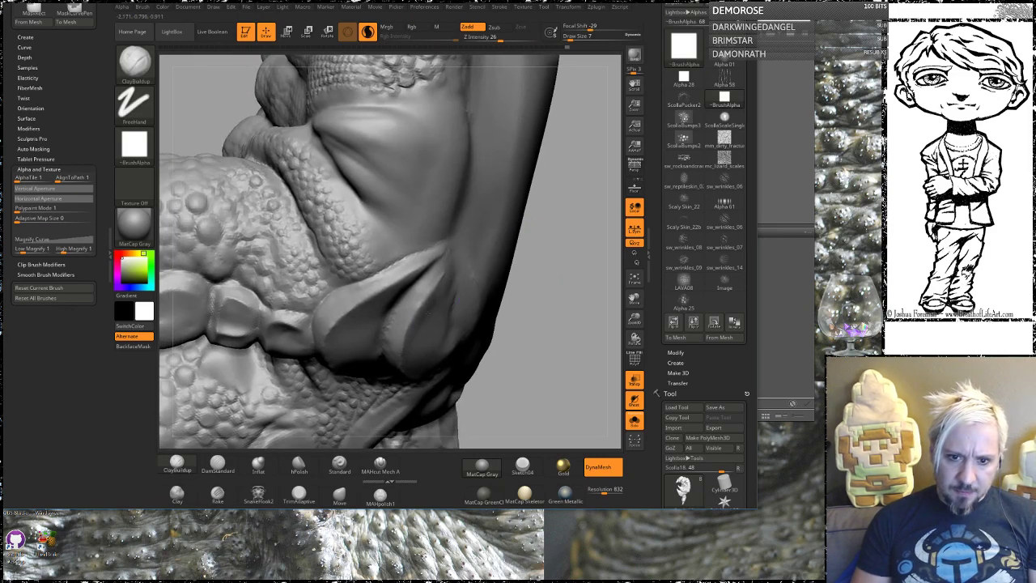
{"action": "left_click_drag", "start_coordinate": [512, 277], "coordinate": [573, 290]}
{"action": "left_click_drag", "start_coordinate": [392, 352], "coordinate": [377, 373], "text": "shift"}
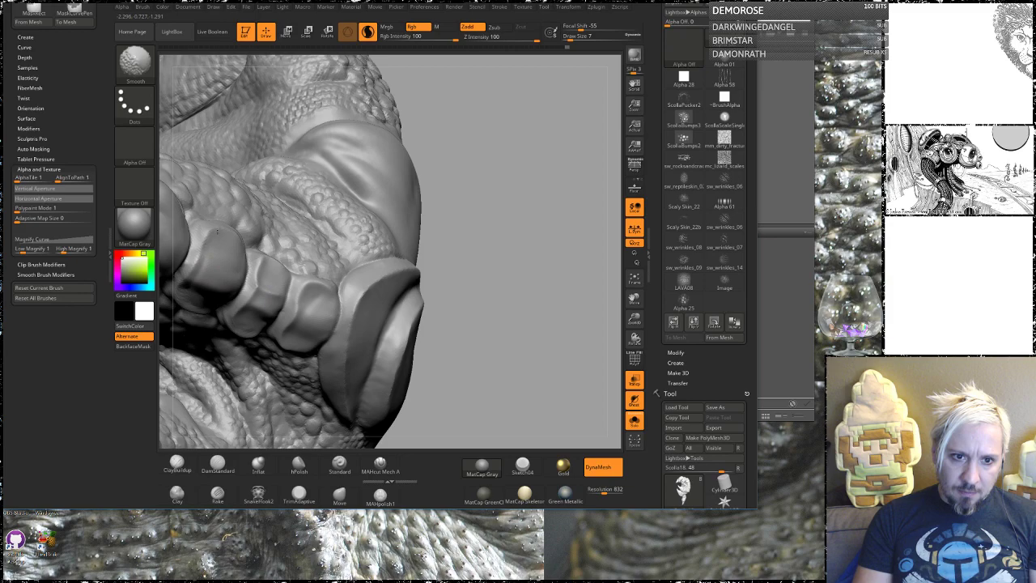
Smooth the skin around the large creased knuckle scale and the smaller raised scales next to it.
{"action": "left_click_drag", "start_coordinate": [472, 210], "coordinate": [620, 223], "text": "alt"}
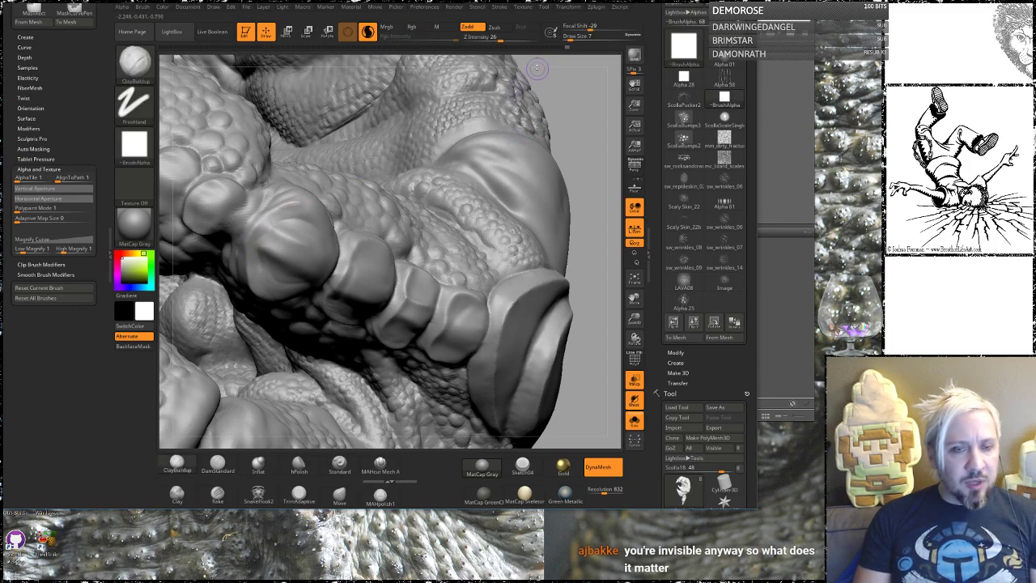
{"action": "mouse_move", "coordinate": [564, 87]}
{"action": "left_mouse_down", "text": "alt"}
{"action": "mouse_move", "coordinate": [561, 161]}
{"action": "mouse_move", "coordinate": [574, 118]}
{"action": "mouse_move", "coordinate": [562, 149]}
{"action": "left_mouse_up", "text": "alt"}
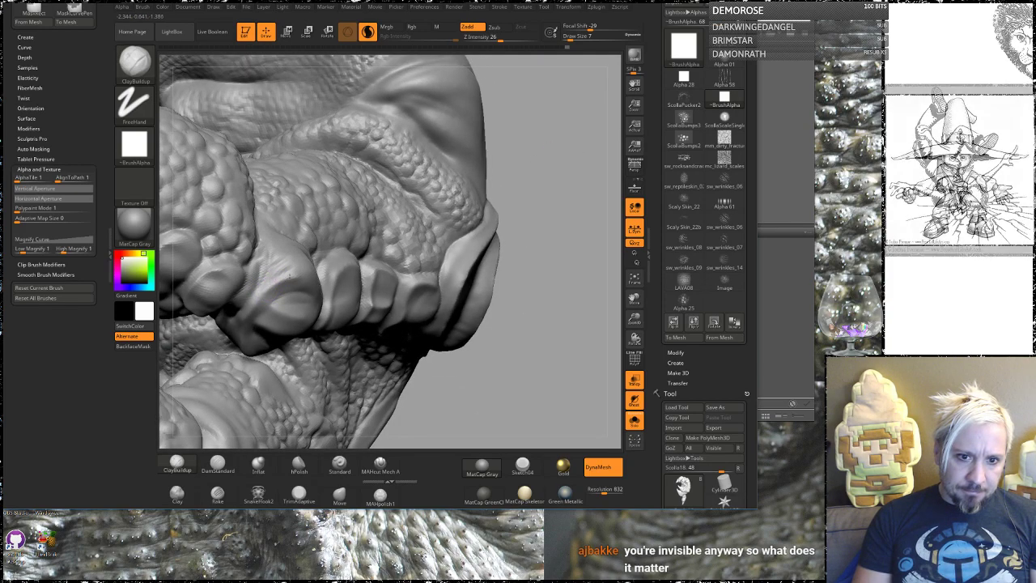
{"action": "key", "text": "shift"}
{"action": "key", "text": "shift"}
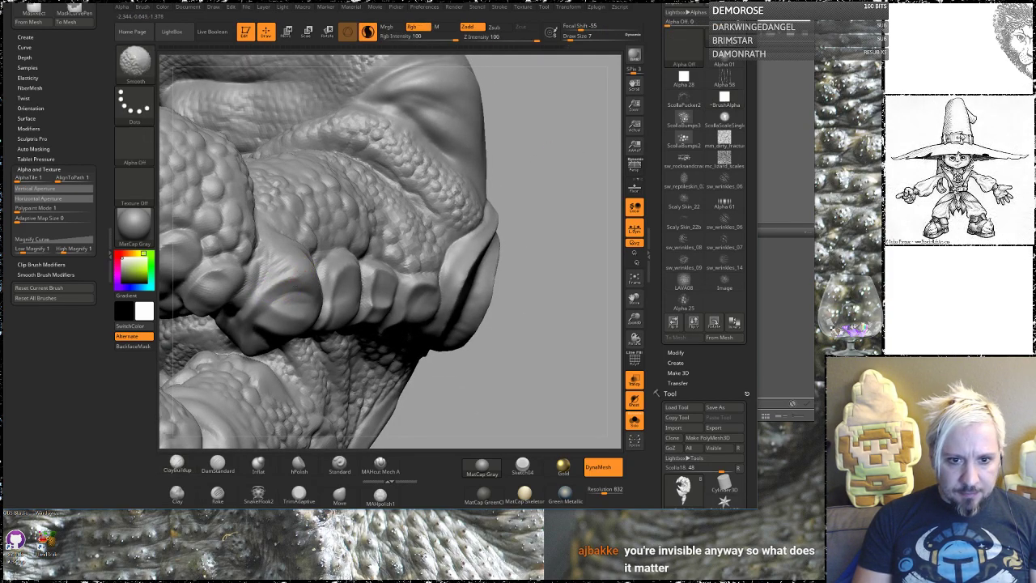
{"action": "key", "text": "shift"}
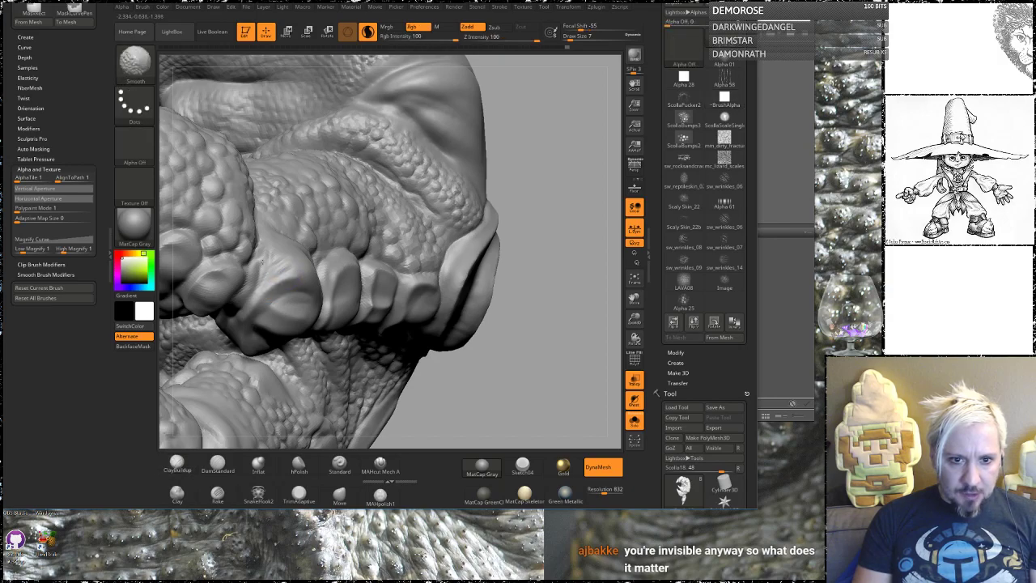
{"action": "left_click_drag", "start_coordinate": [515, 142], "coordinate": [560, 160], "text": "alt"}
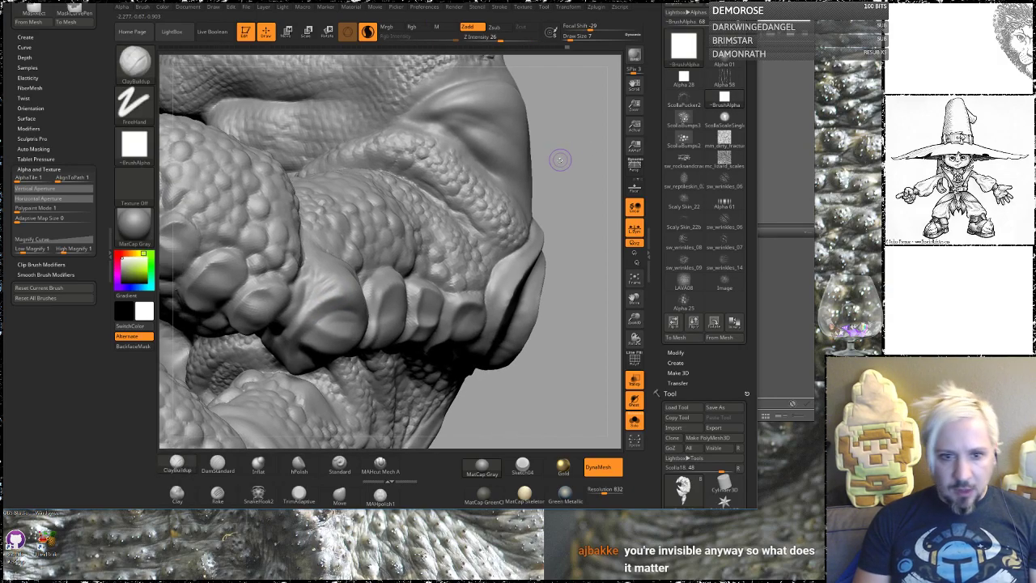
{"action": "key", "text": "shift"}
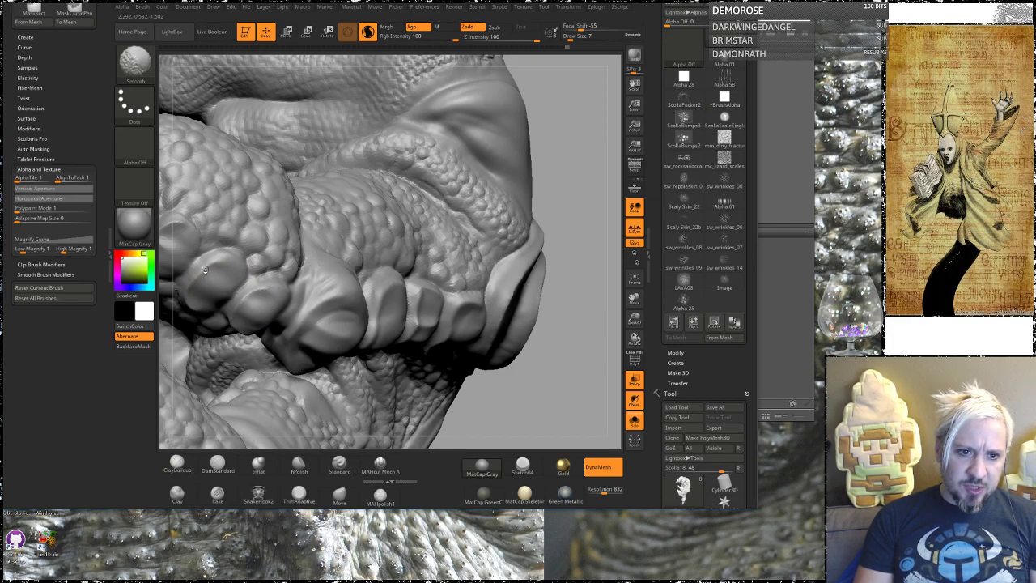
Smooth the scales around the claw base and the raised scales running along the back of the clawed fingertips.
{"action": "left_click_drag", "start_coordinate": [585, 135], "coordinate": [399, 195]}
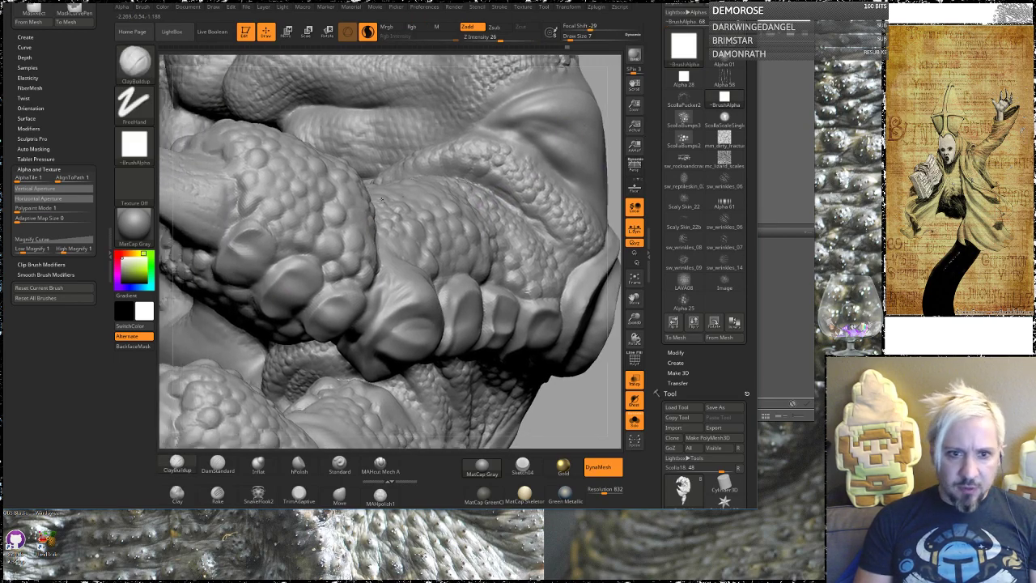
{"action": "key", "text": "shift"}
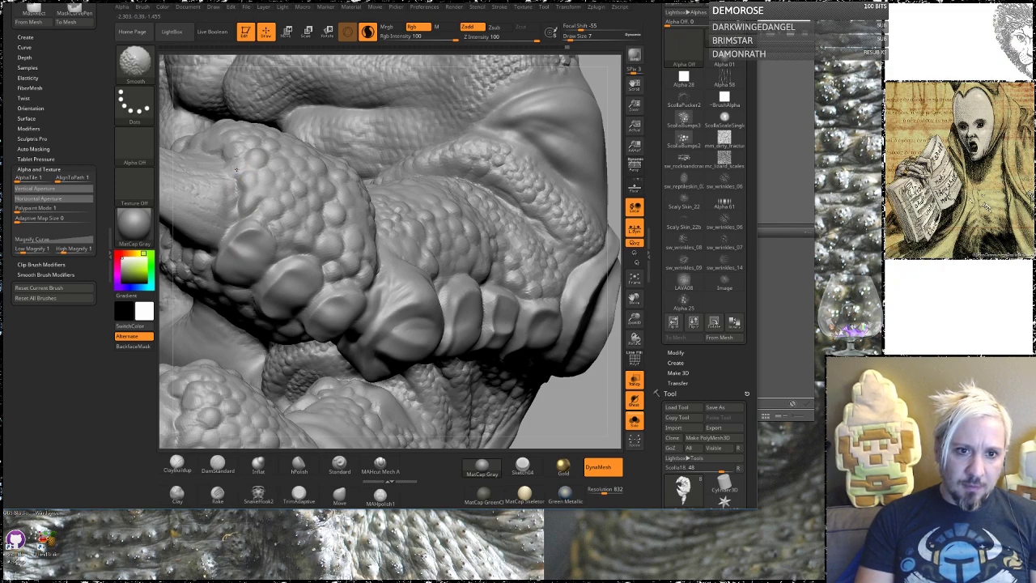
{"action": "left_click_drag", "start_coordinate": [585, 418], "coordinate": [599, 366]}
{"action": "left_click_drag", "start_coordinate": [500, 303], "coordinate": [611, 197], "text": "alt"}
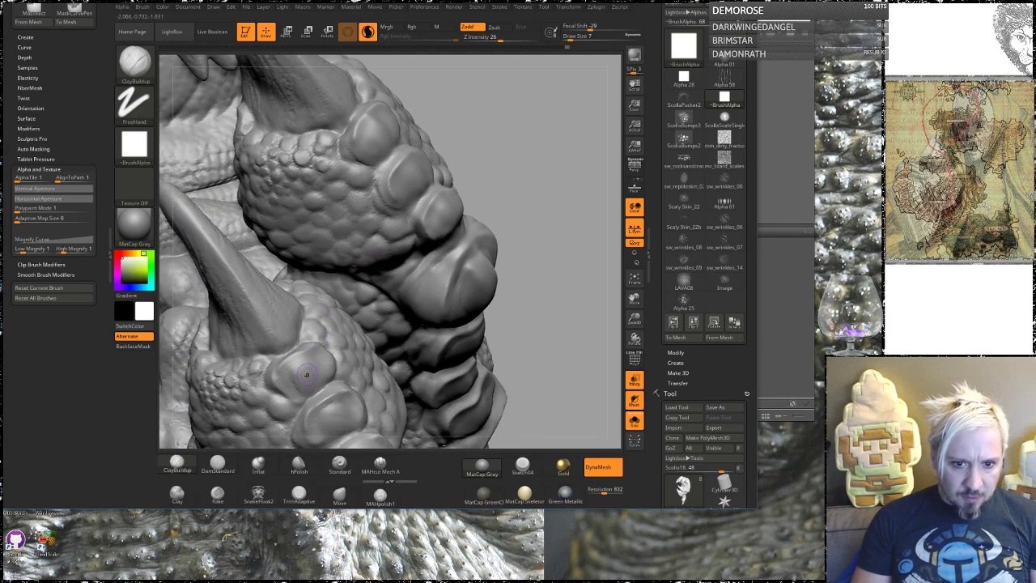
{"action": "key", "text": "shift"}
Refine and smooth the raised scales and large knuckle scale on the foremost clawed finger.
{"action": "left_click_drag", "start_coordinate": [527, 303], "coordinate": [528, 186], "text": "alt"}
{"action": "key", "text": "shift"}
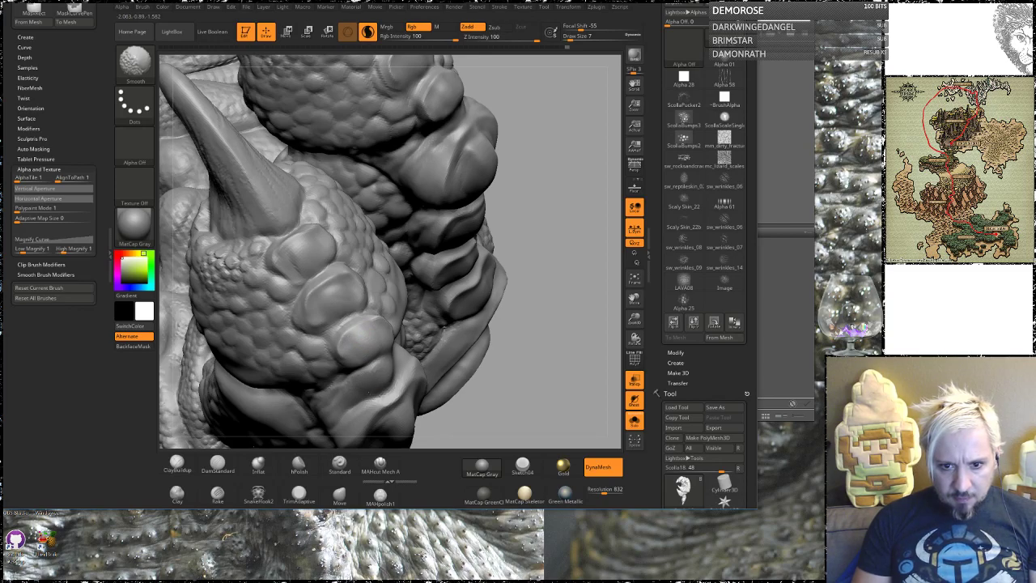
{"action": "left_click_drag", "start_coordinate": [522, 389], "coordinate": [519, 305], "text": "alt"}
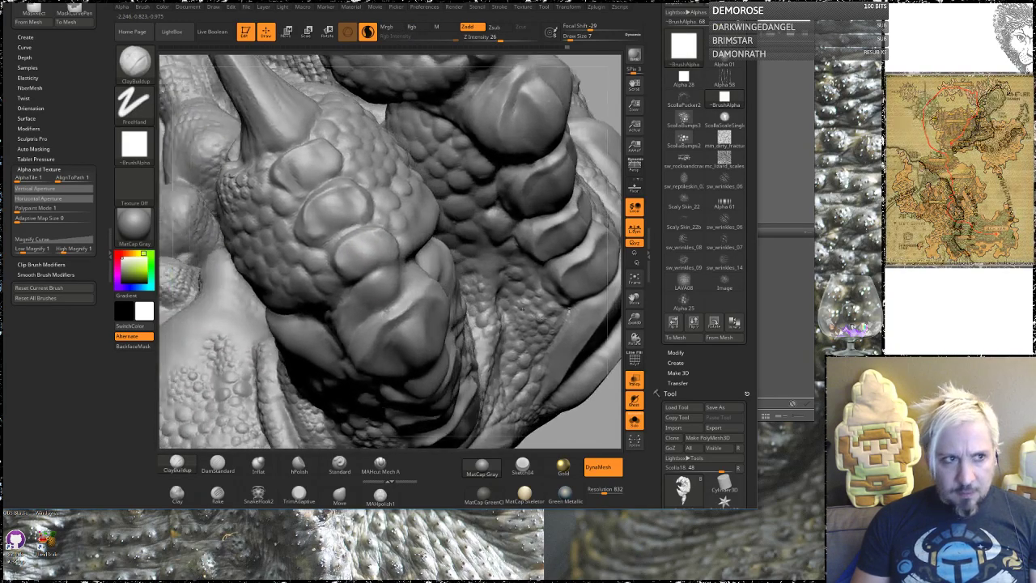
{"action": "key", "text": "shift"}
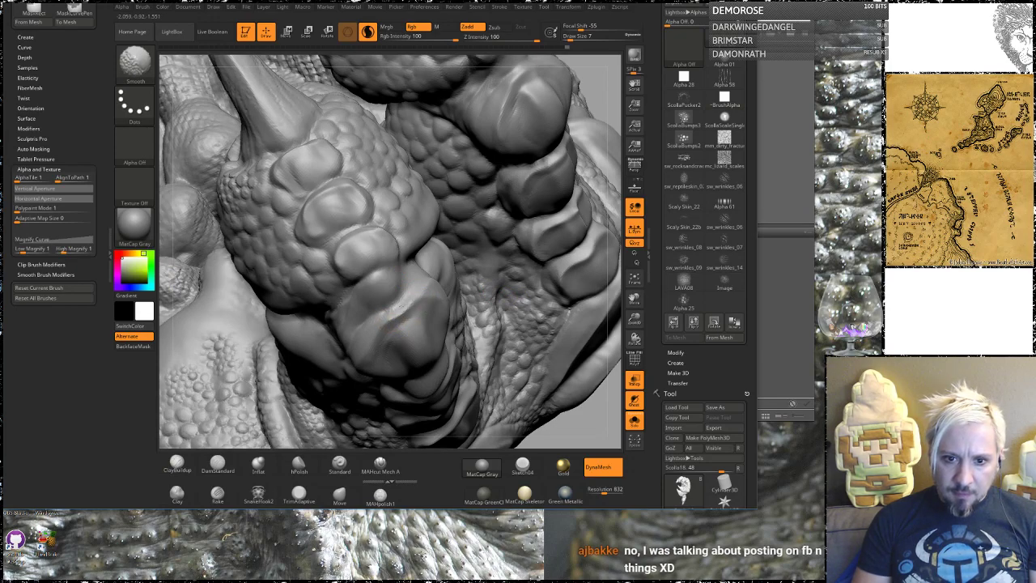
{"action": "key", "text": "shift"}
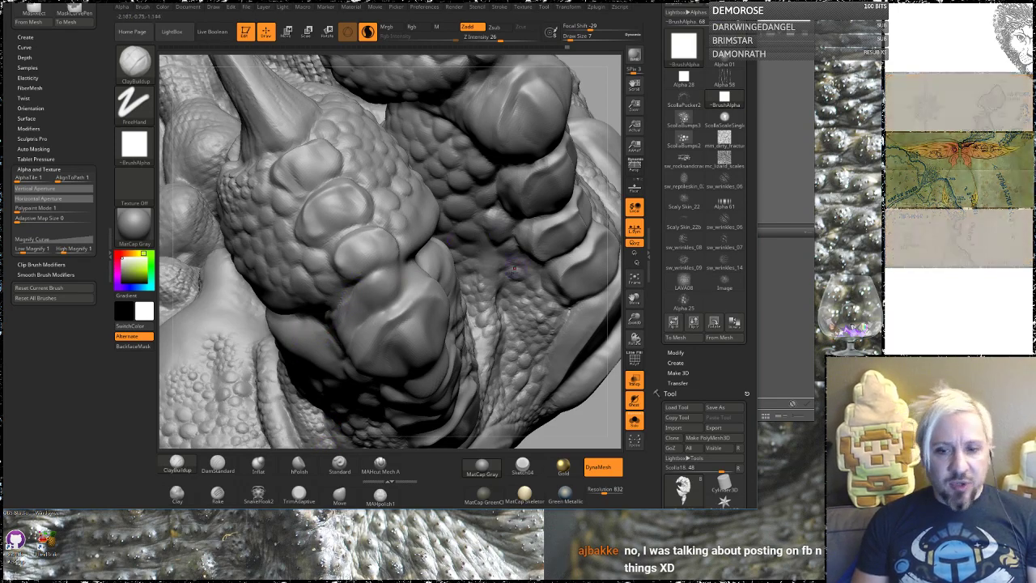
{"action": "key", "text": "shift"}
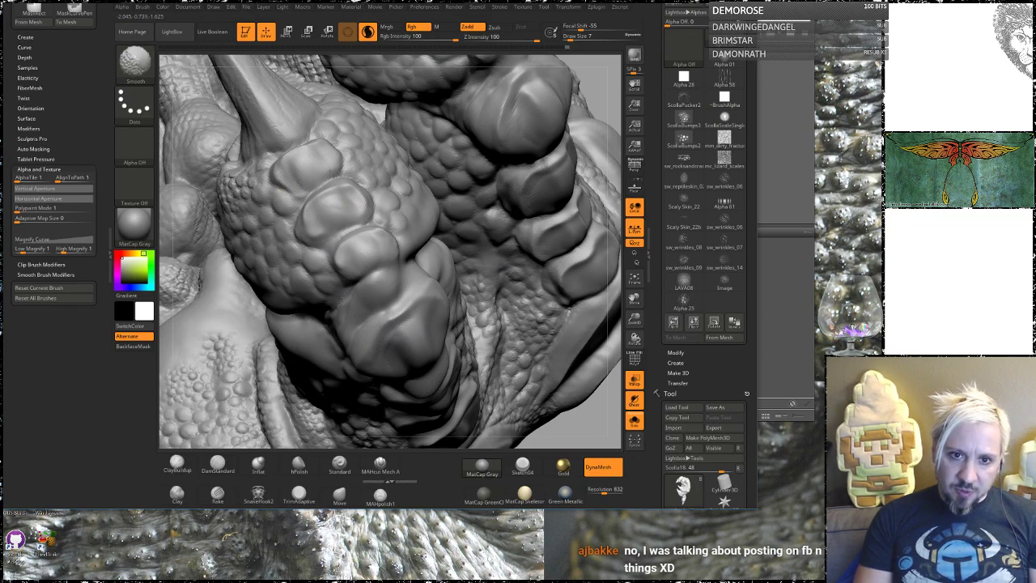
Round out the foremost finger's large knuckle scale by smoothing its sides and the creases around it.
{"action": "left_click_drag", "start_coordinate": [580, 420], "coordinate": [589, 387]}
{"action": "key", "text": "shift"}
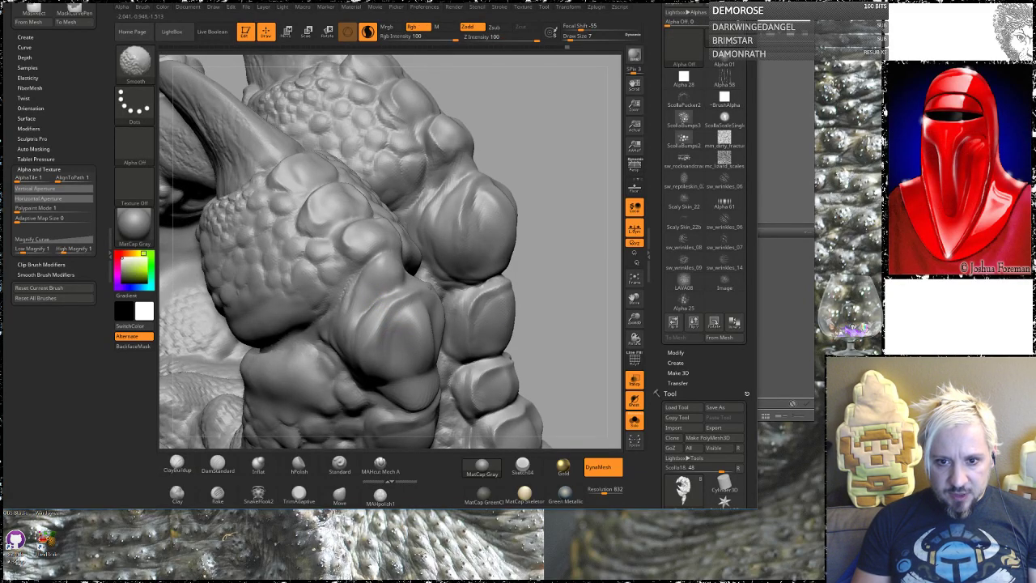
{"action": "left_click_drag", "start_coordinate": [557, 252], "coordinate": [447, 293]}
{"action": "key", "text": "shift"}
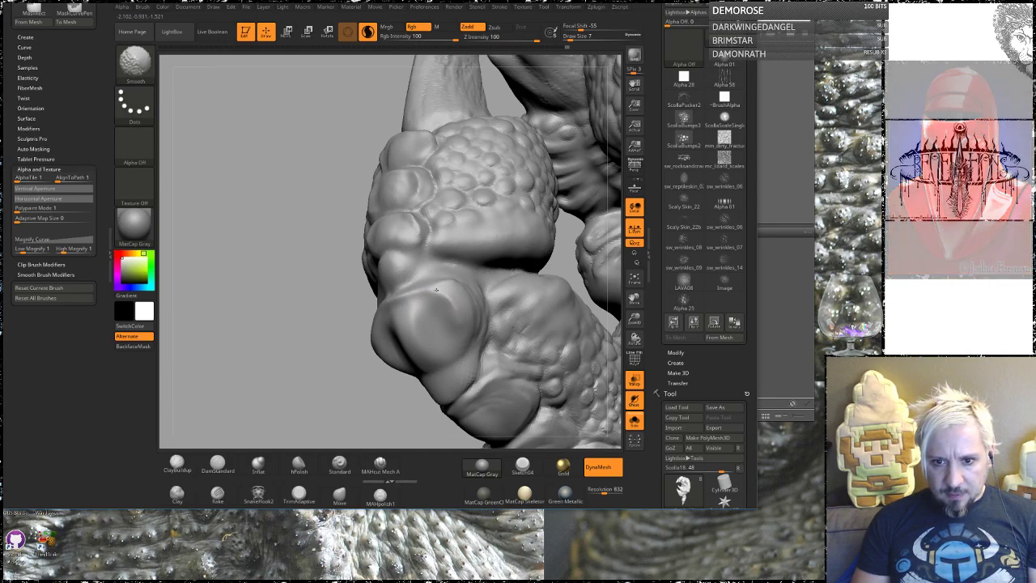
{"action": "left_click_drag", "start_coordinate": [251, 322], "coordinate": [277, 333]}
{"action": "key", "text": "shift"}
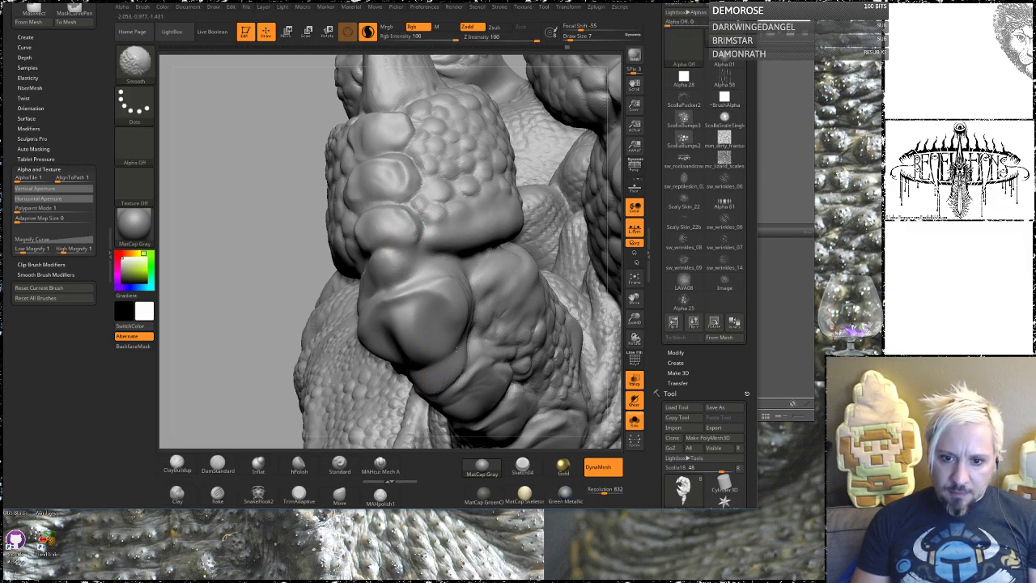
{"action": "left_click_drag", "start_coordinate": [248, 316], "coordinate": [267, 182]}
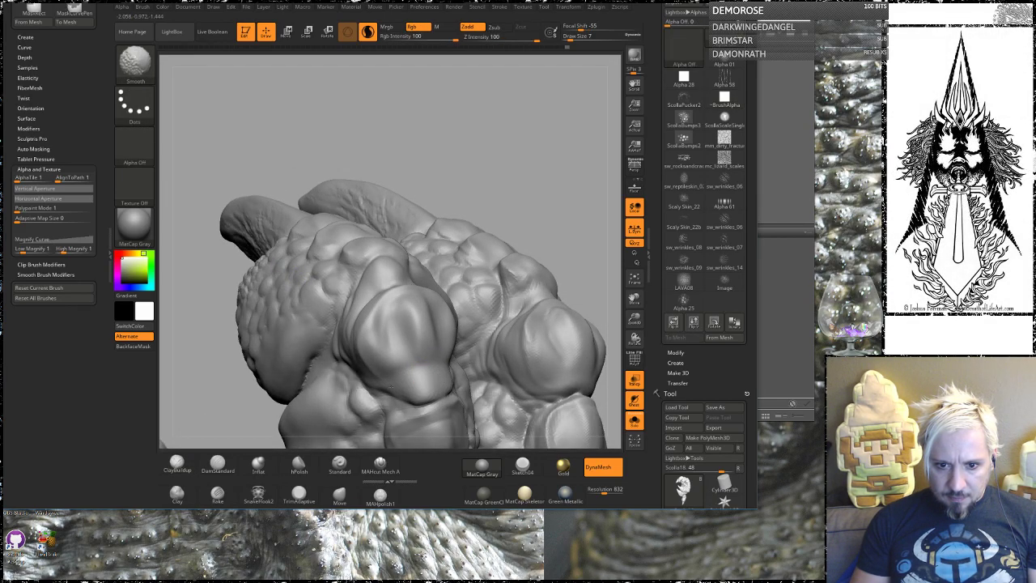
{"action": "mouse_move", "coordinate": [533, 171]}
{"action": "left_mouse_down"}
{"action": "mouse_move", "coordinate": [497, 121]}
{"action": "mouse_move", "coordinate": [504, 141]}
{"action": "left_mouse_up"}
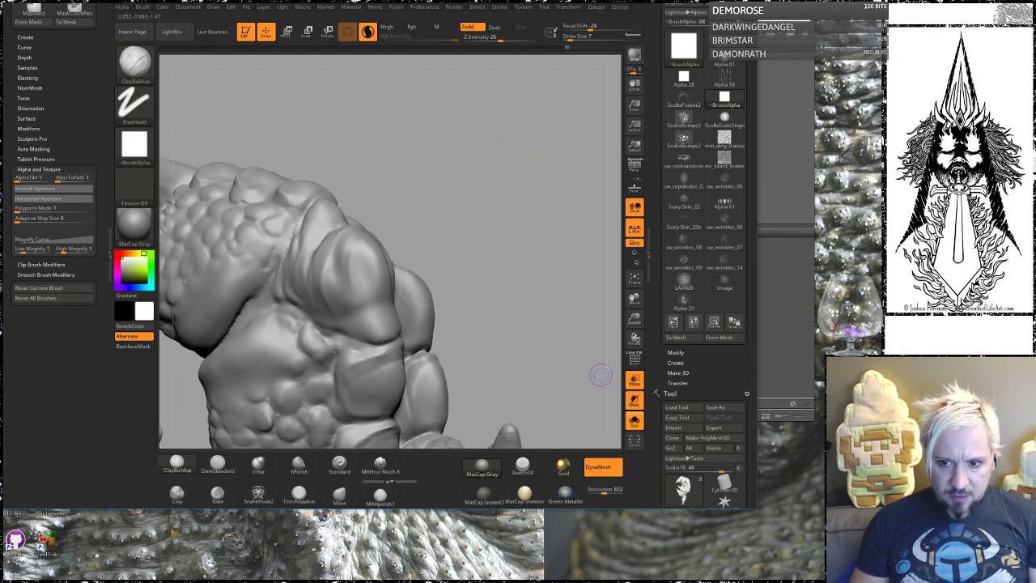
Show the mesh wireframe and smooth across the large knuckle scale of the finger behind the foremost one.
{"action": "mouse_move", "coordinate": [467, 185]}
{"action": "left_mouse_down"}
{"action": "mouse_move", "coordinate": [469, 250]}
{"action": "mouse_move", "coordinate": [569, 268]}
{"action": "left_mouse_up"}
{"action": "left_click", "coordinate": [635, 358]}
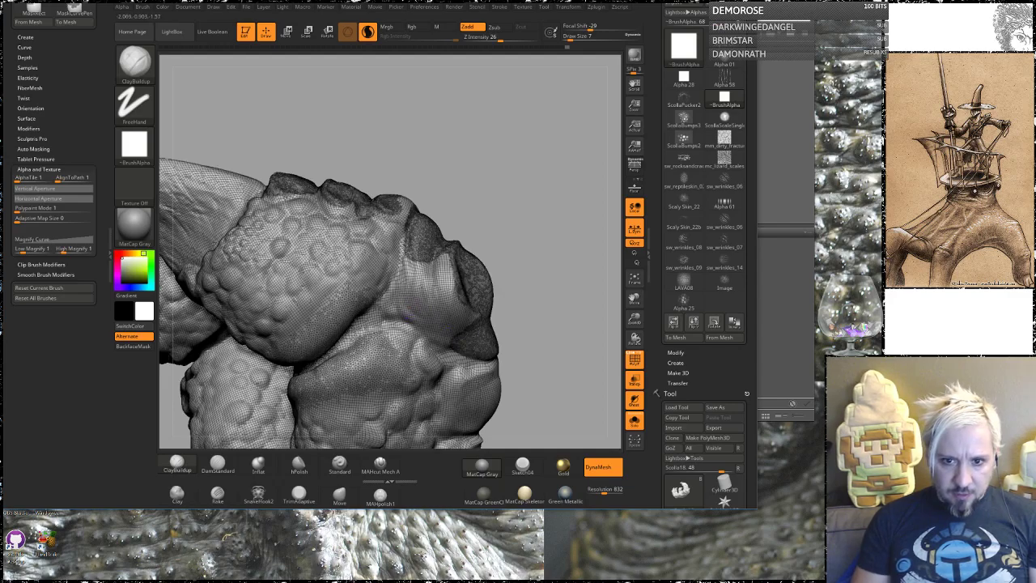
{"action": "mouse_move", "coordinate": [462, 218]}
{"action": "left_mouse_down"}
{"action": "mouse_move", "coordinate": [534, 219]}
{"action": "mouse_move", "coordinate": [552, 181]}
{"action": "left_mouse_up"}
{"action": "mouse_move", "coordinate": [579, 111]}
{"action": "left_mouse_down"}
{"action": "mouse_move", "coordinate": [528, 268]}
{"action": "mouse_move", "coordinate": [449, 309]}
{"action": "mouse_move", "coordinate": [474, 264]}
{"action": "mouse_move", "coordinate": [490, 282]}
{"action": "mouse_move", "coordinate": [351, 232]}
{"action": "mouse_move", "coordinate": [389, 211]}
{"action": "left_mouse_up"}
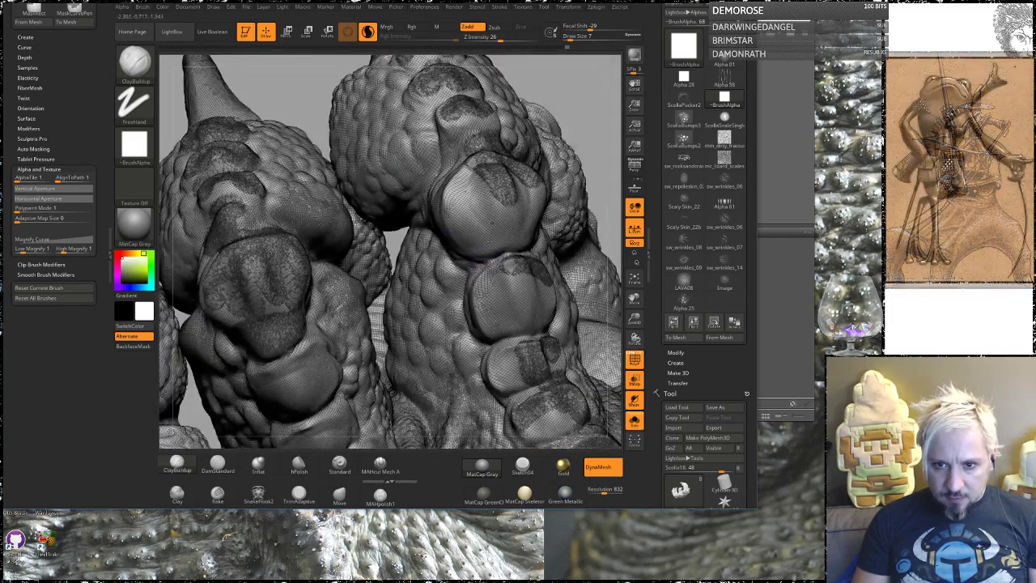
{"action": "mouse_move", "coordinate": [485, 195]}
{"action": "left_mouse_down"}
{"action": "mouse_move", "coordinate": [413, 202]}
{"action": "mouse_move", "coordinate": [461, 191]}
{"action": "mouse_move", "coordinate": [535, 203]}
{"action": "left_mouse_up"}
{"action": "left_click_drag", "start_coordinate": [297, 256], "coordinate": [264, 211], "text": "shift"}
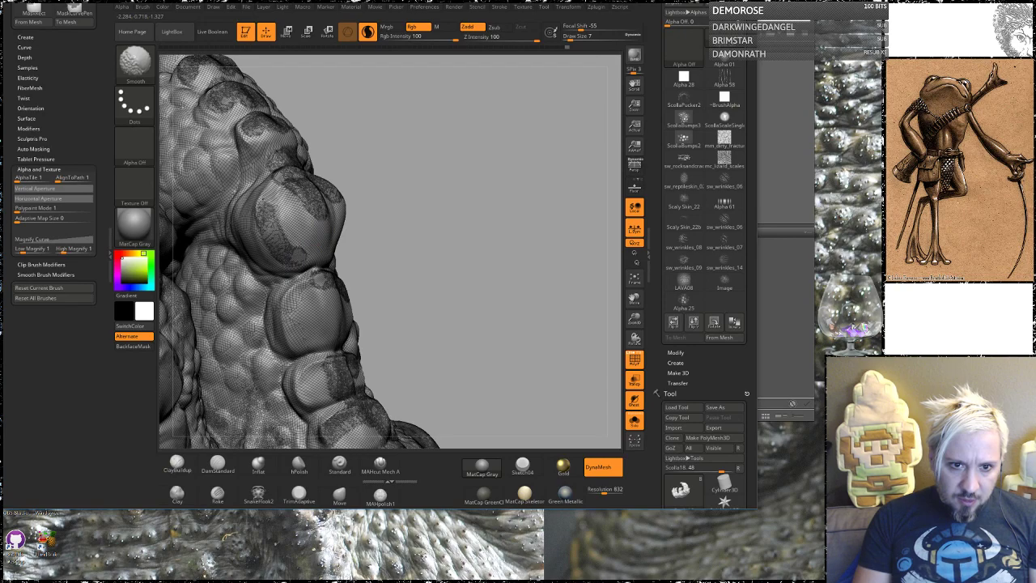
{"action": "mouse_move", "coordinate": [301, 242]}
{"action": "left_mouse_down", "text": "shift"}
{"action": "mouse_move", "coordinate": [274, 191]}
{"action": "mouse_move", "coordinate": [310, 256]}
{"action": "mouse_move", "coordinate": [293, 191]}
{"action": "mouse_move", "coordinate": [321, 254]}
{"action": "left_mouse_up", "text": "shift"}
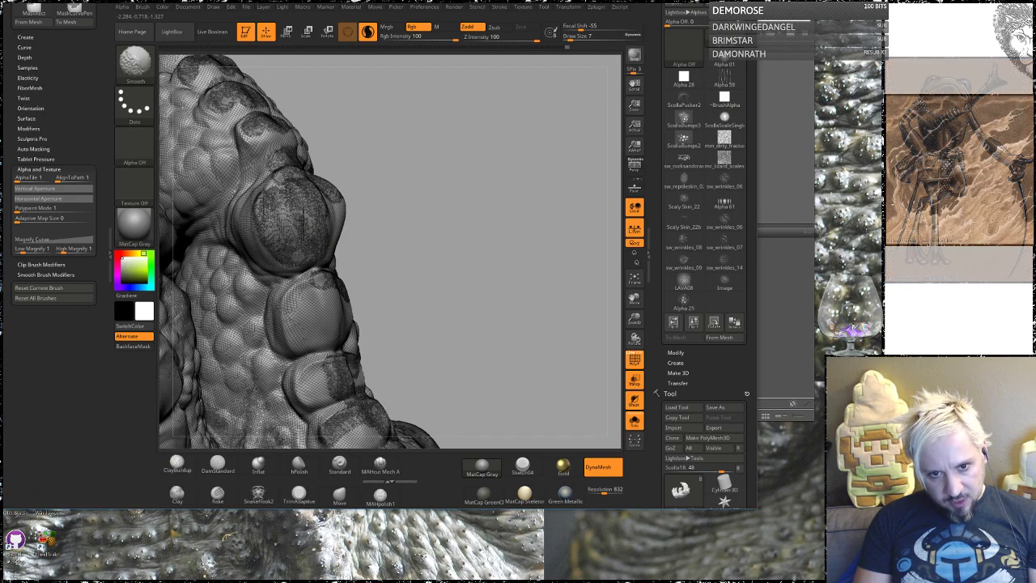
Finish smoothing that large knuckle scale's edge, and smooth the scale below the foremost finger's knuckle.
{"action": "left_click_drag", "start_coordinate": [433, 218], "coordinate": [340, 211]}
{"action": "mouse_move", "coordinate": [328, 256]}
{"action": "left_mouse_down", "text": "shift"}
{"action": "mouse_move", "coordinate": [359, 199]}
{"action": "mouse_move", "coordinate": [328, 233]}
{"action": "left_mouse_up", "text": "shift"}
{"action": "left_click_drag", "start_coordinate": [250, 139], "coordinate": [469, 137], "text": "alt"}
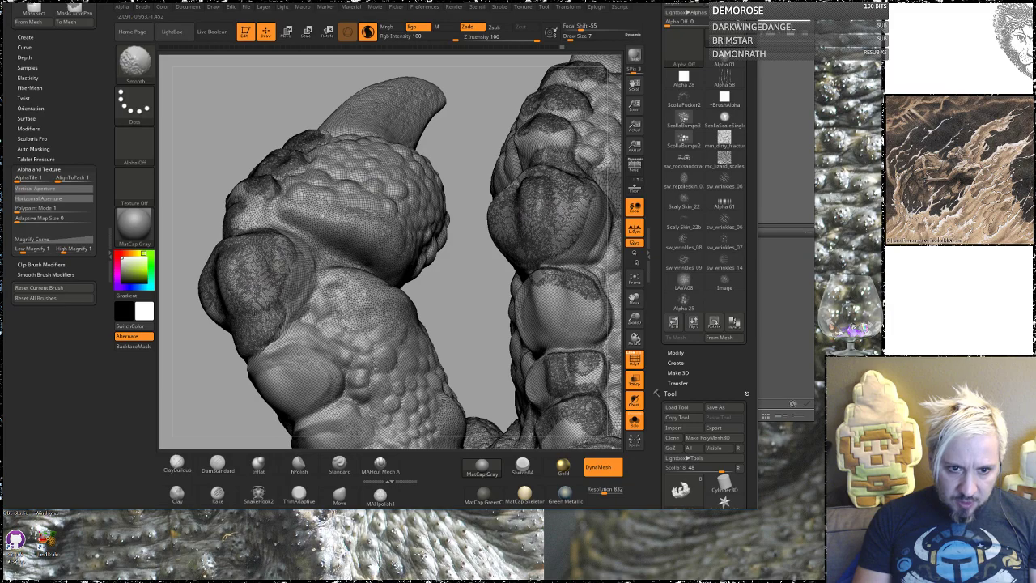
{"action": "mouse_move", "coordinate": [271, 368]}
{"action": "left_mouse_down", "text": "shift"}
{"action": "mouse_move", "coordinate": [324, 376]}
{"action": "mouse_move", "coordinate": [288, 370]}
{"action": "left_mouse_up", "text": "shift"}
{"action": "mouse_move", "coordinate": [217, 394]}
{"action": "left_mouse_down"}
{"action": "mouse_move", "coordinate": [405, 344]}
{"action": "mouse_move", "coordinate": [251, 384]}
{"action": "mouse_move", "coordinate": [237, 376]}
{"action": "left_mouse_up"}
{"action": "mouse_move", "coordinate": [432, 196]}
{"action": "left_mouse_down"}
{"action": "mouse_move", "coordinate": [530, 185]}
{"action": "mouse_move", "coordinate": [313, 330]}
{"action": "left_mouse_up"}
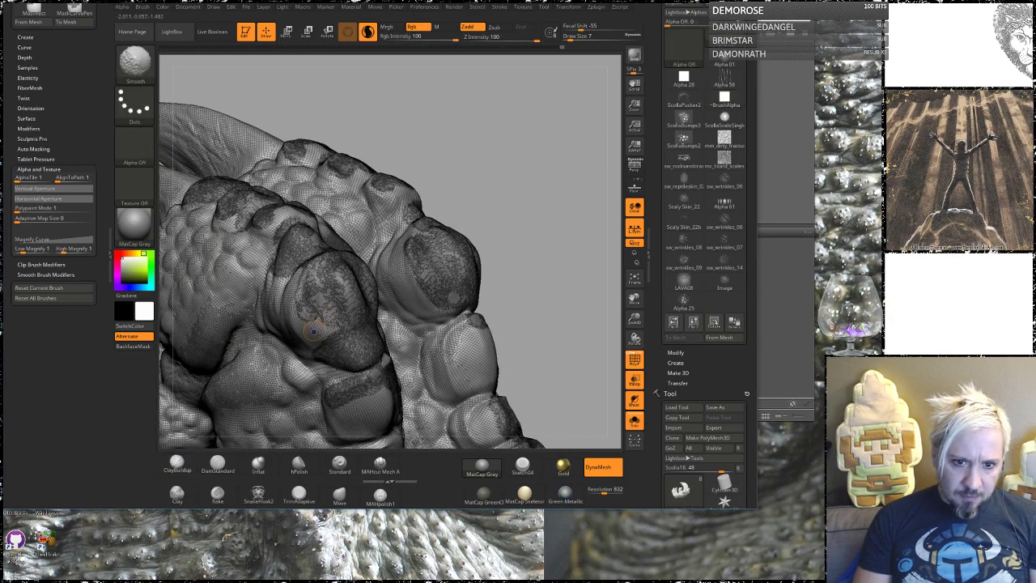
Hide the mesh wireframe and touch up the folds around the knuckle scales and finger joints with the ClayBuildup, Smooth and DamStandard brushes.
{"action": "left_click", "coordinate": [634, 360]}
{"action": "mouse_move", "coordinate": [462, 138]}
{"action": "left_mouse_down"}
{"action": "mouse_move", "coordinate": [512, 138]}
{"action": "mouse_move", "coordinate": [346, 251]}
{"action": "left_mouse_up"}
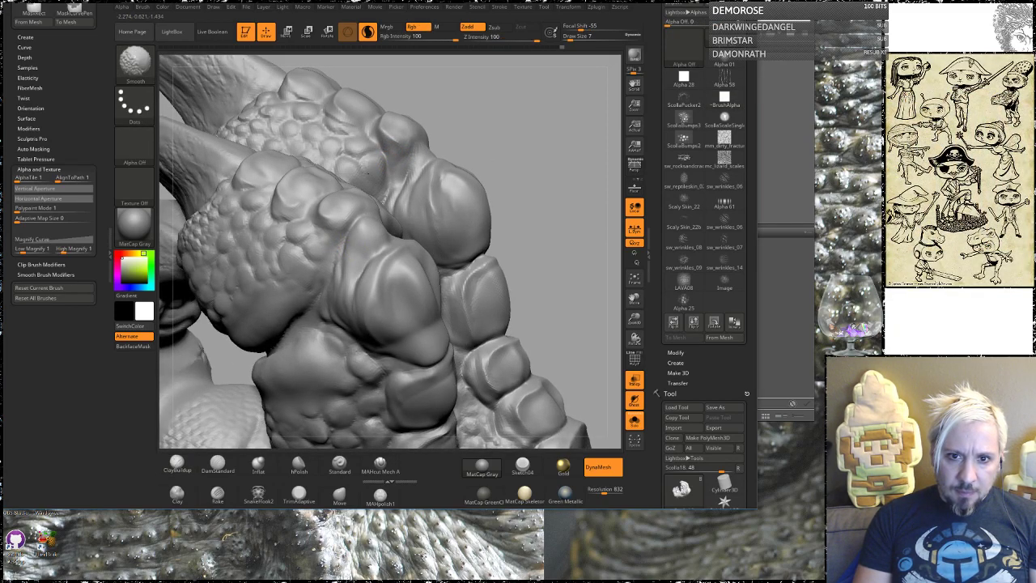
{"action": "left_click_drag", "start_coordinate": [524, 129], "coordinate": [585, 150]}
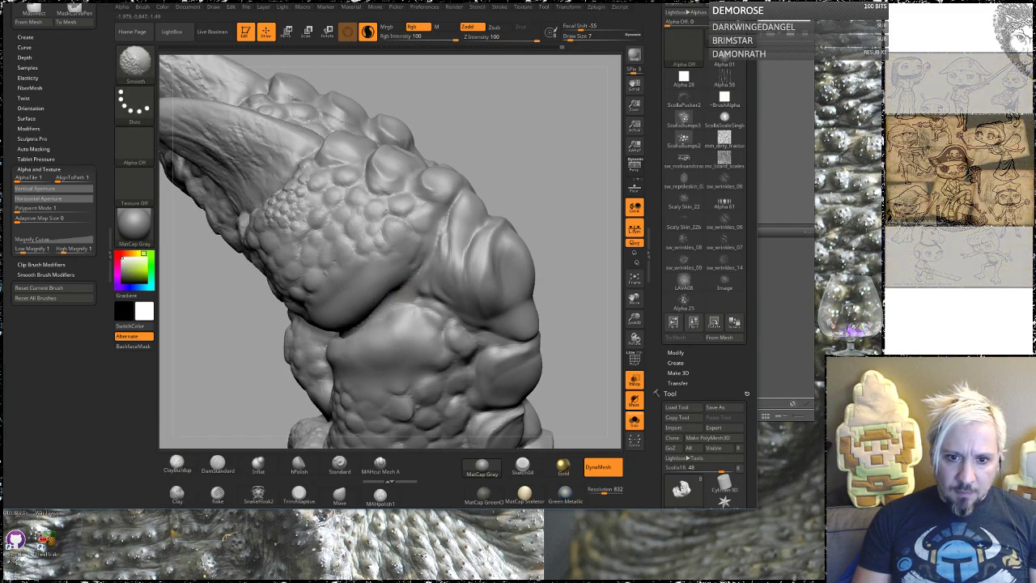
{"action": "mouse_move", "coordinate": [523, 106]}
{"action": "left_mouse_down"}
{"action": "mouse_move", "coordinate": [506, 248]}
{"action": "mouse_move", "coordinate": [475, 205]}
{"action": "mouse_move", "coordinate": [449, 239]}
{"action": "left_mouse_up"}
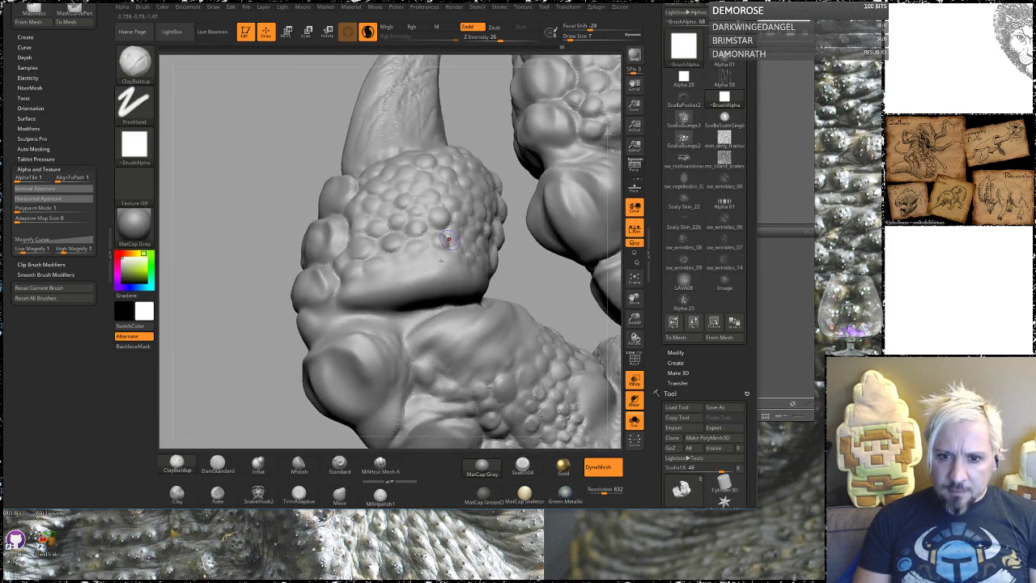
{"action": "mouse_move", "coordinate": [529, 266]}
{"action": "left_mouse_down", "text": "alt"}
{"action": "mouse_move", "coordinate": [463, 271]}
{"action": "mouse_move", "coordinate": [370, 300]}
{"action": "left_mouse_up", "text": "alt"}
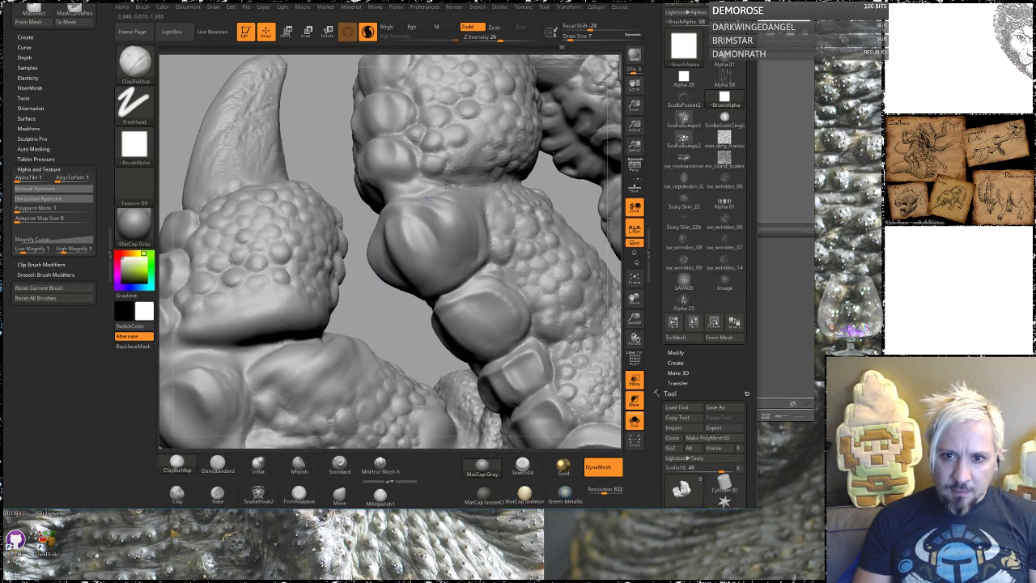
{"action": "key", "text": "shift"}
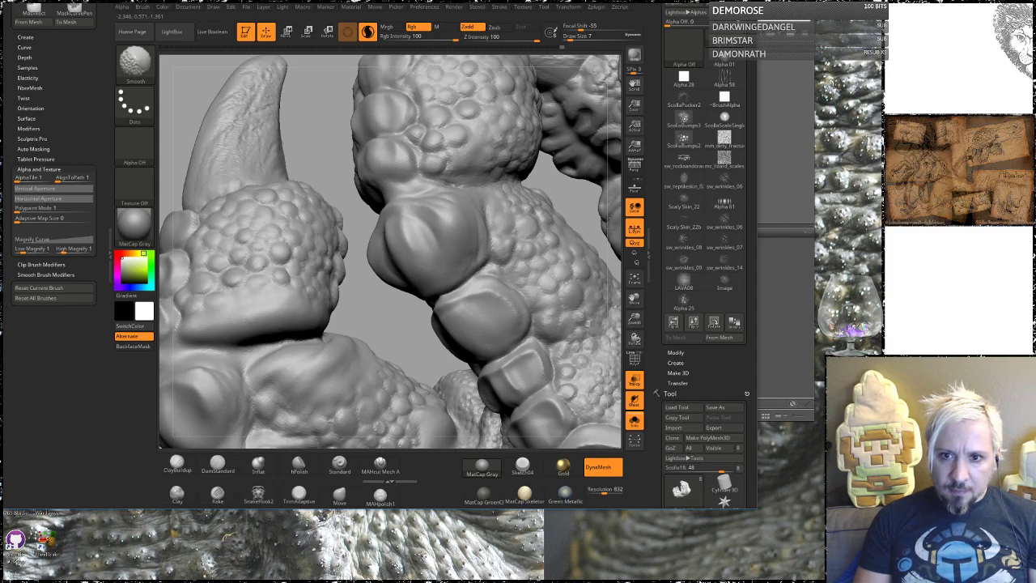
{"action": "mouse_move", "coordinate": [542, 192]}
{"action": "left_mouse_down"}
{"action": "mouse_move", "coordinate": [487, 223]}
{"action": "mouse_move", "coordinate": [461, 201]}
{"action": "mouse_move", "coordinate": [492, 217]}
{"action": "mouse_move", "coordinate": [519, 176]}
{"action": "left_mouse_up"}
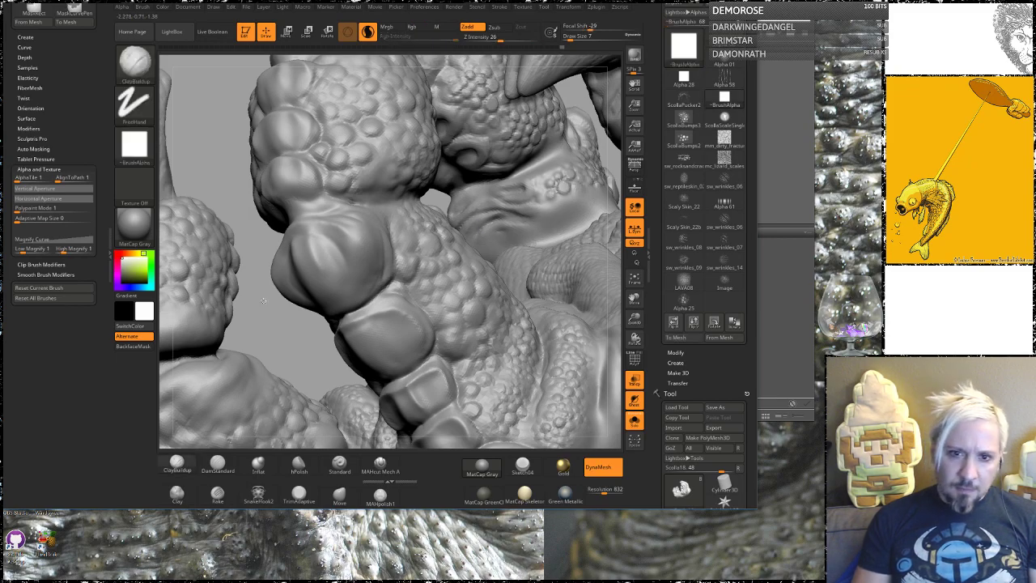
{"action": "left_click", "coordinate": [217, 465]}
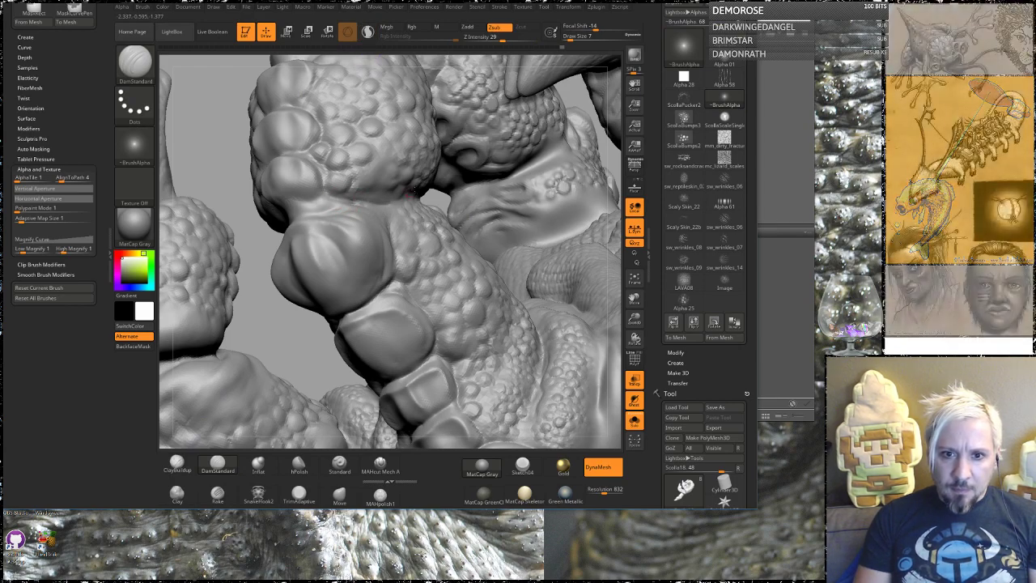
{"action": "mouse_move", "coordinate": [267, 325]}
{"action": "left_mouse_down", "text": "alt"}
{"action": "mouse_move", "coordinate": [396, 264]}
{"action": "mouse_move", "coordinate": [379, 279]}
{"action": "left_mouse_up", "text": "alt"}
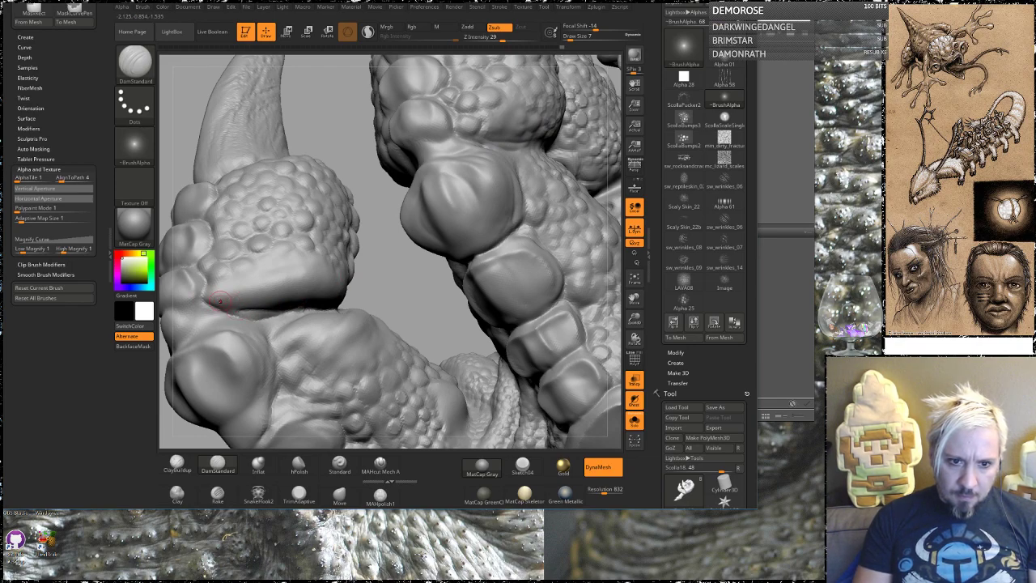
Stamp scale bumps with the Standard brush across the smooth band at the rear of the clawed fingertip segment.
{"action": "left_click", "coordinate": [340, 466]}
{"action": "mouse_move", "coordinate": [385, 240]}
{"action": "left_mouse_down"}
{"action": "mouse_move", "coordinate": [289, 295]}
{"action": "mouse_move", "coordinate": [285, 311]}
{"action": "left_mouse_up"}
{"action": "key", "text": "ctrl+z"}
{"action": "left_click_drag", "start_coordinate": [385, 241], "coordinate": [387, 285]}
{"action": "mouse_move", "coordinate": [262, 294]}
{"action": "left_mouse_down"}
{"action": "mouse_move", "coordinate": [268, 331]}
{"action": "mouse_move", "coordinate": [254, 335]}
{"action": "left_mouse_up"}
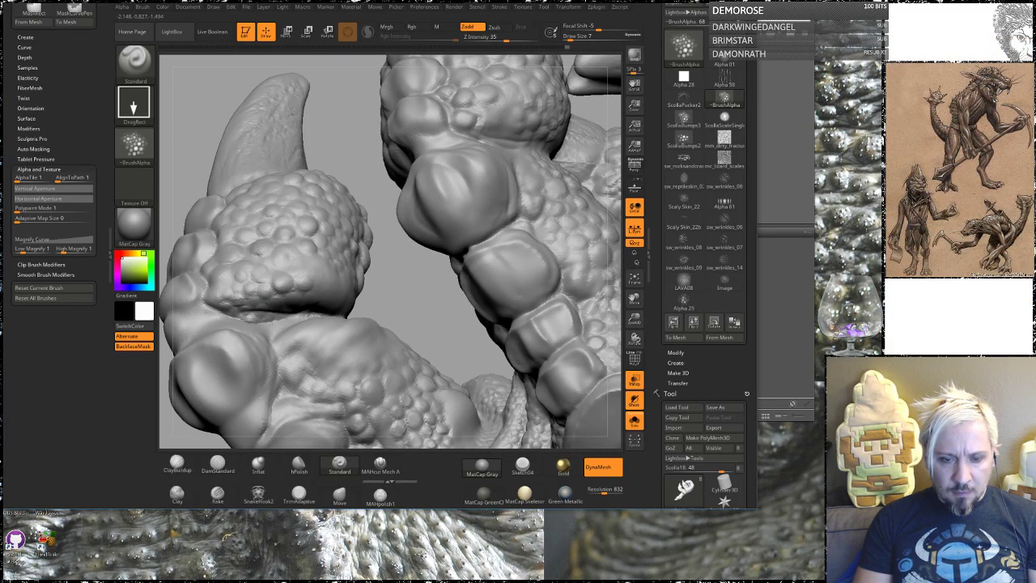
Continue stamping scale bumps around the fingertip segments and onto the bare side of the finger segment behind them.
{"action": "left_click_drag", "start_coordinate": [406, 280], "coordinate": [330, 297]}
{"action": "left_click_drag", "start_coordinate": [321, 237], "coordinate": [315, 210]}
{"action": "mouse_move", "coordinate": [411, 280]}
{"action": "left_mouse_down"}
{"action": "mouse_move", "coordinate": [312, 365]}
{"action": "mouse_move", "coordinate": [320, 352]}
{"action": "mouse_move", "coordinate": [332, 360]}
{"action": "mouse_move", "coordinate": [271, 306]}
{"action": "left_mouse_up"}
{"action": "mouse_move", "coordinate": [410, 329]}
{"action": "left_mouse_down"}
{"action": "mouse_move", "coordinate": [448, 290]}
{"action": "mouse_move", "coordinate": [406, 324]}
{"action": "mouse_move", "coordinate": [345, 311]}
{"action": "mouse_move", "coordinate": [365, 301]}
{"action": "left_mouse_up"}
{"action": "left_click_drag", "start_coordinate": [403, 351], "coordinate": [400, 380]}
{"action": "mouse_move", "coordinate": [387, 109]}
{"action": "left_mouse_down"}
{"action": "mouse_move", "coordinate": [378, 261]}
{"action": "mouse_move", "coordinate": [392, 267]}
{"action": "mouse_move", "coordinate": [389, 294]}
{"action": "left_mouse_up"}
{"action": "left_click_drag", "start_coordinate": [375, 99], "coordinate": [395, 200]}
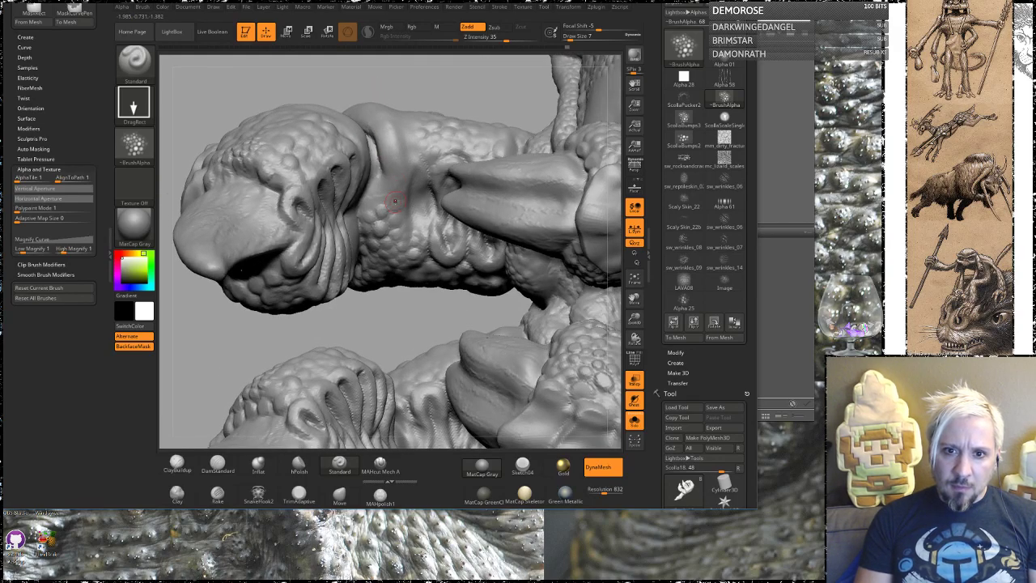
Fill the remaining smooth patches on the sides of the fingertip and middle finger segments with stamped scales, softening them where needed.
{"action": "mouse_move", "coordinate": [437, 78]}
{"action": "left_mouse_down"}
{"action": "mouse_move", "coordinate": [442, 144]}
{"action": "mouse_move", "coordinate": [363, 218]}
{"action": "left_mouse_up"}
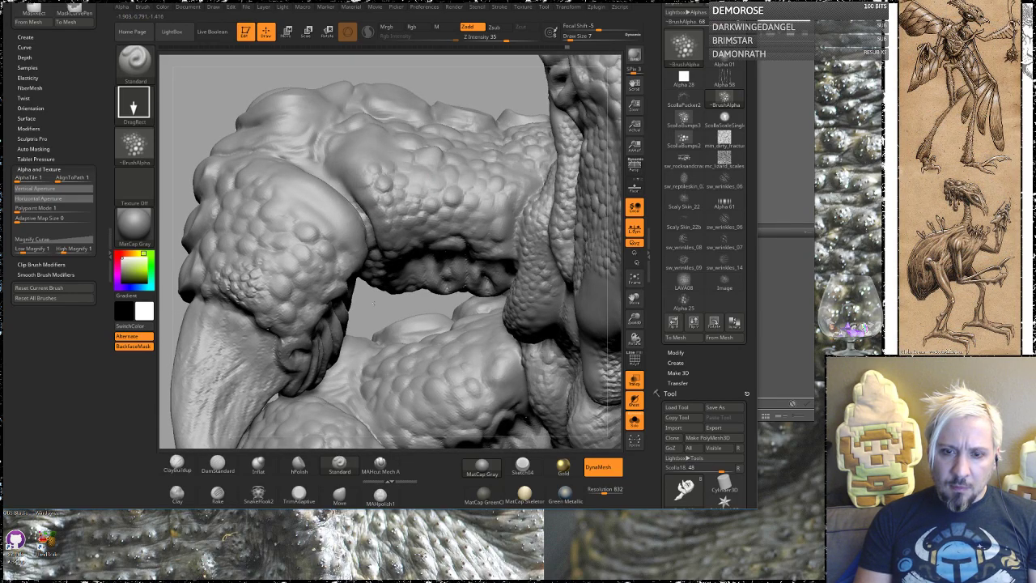
{"action": "mouse_move", "coordinate": [464, 85]}
{"action": "left_mouse_down"}
{"action": "mouse_move", "coordinate": [425, 162]}
{"action": "mouse_move", "coordinate": [381, 216]}
{"action": "mouse_move", "coordinate": [398, 231]}
{"action": "left_mouse_up"}
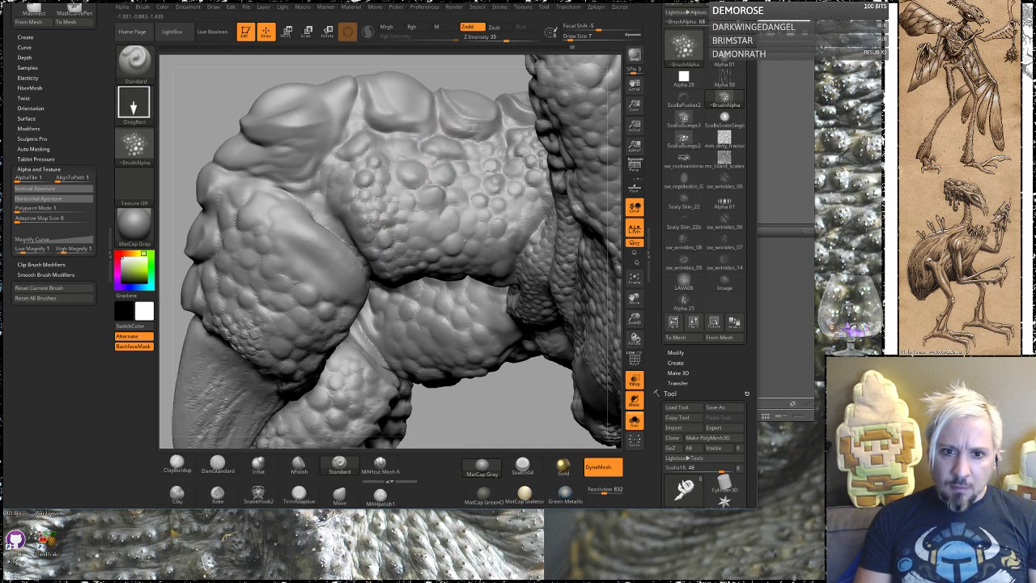
{"action": "key", "text": "shift"}
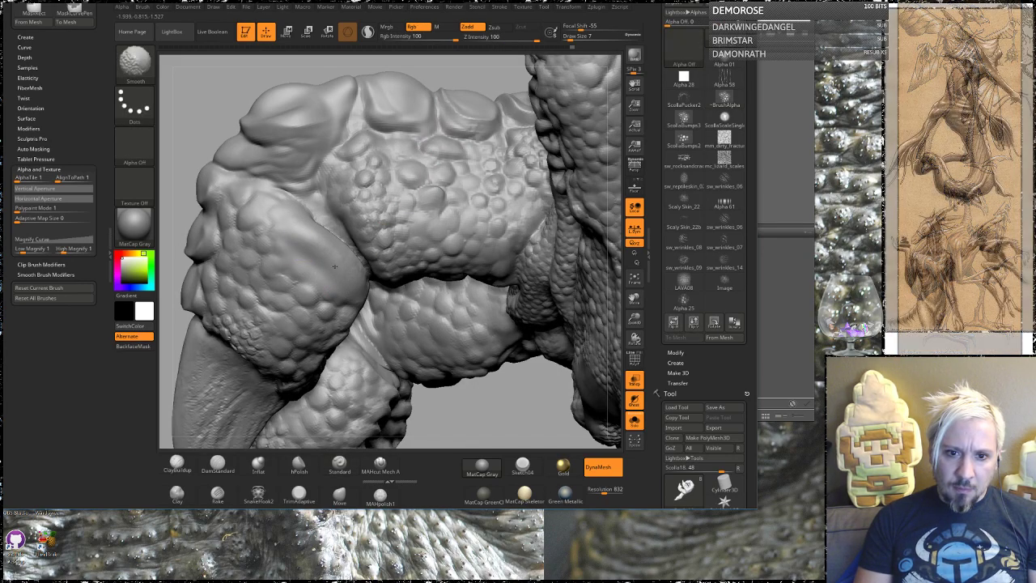
{"action": "mouse_move", "coordinate": [454, 398]}
{"action": "left_mouse_down"}
{"action": "mouse_move", "coordinate": [325, 254]}
{"action": "mouse_move", "coordinate": [324, 273]}
{"action": "mouse_move", "coordinate": [338, 283]}
{"action": "left_mouse_up"}
{"action": "left_click_drag", "start_coordinate": [279, 202], "coordinate": [295, 213]}
{"action": "mouse_move", "coordinate": [448, 379]}
{"action": "left_mouse_down"}
{"action": "mouse_move", "coordinate": [254, 266]}
{"action": "mouse_move", "coordinate": [340, 260]}
{"action": "left_mouse_up"}
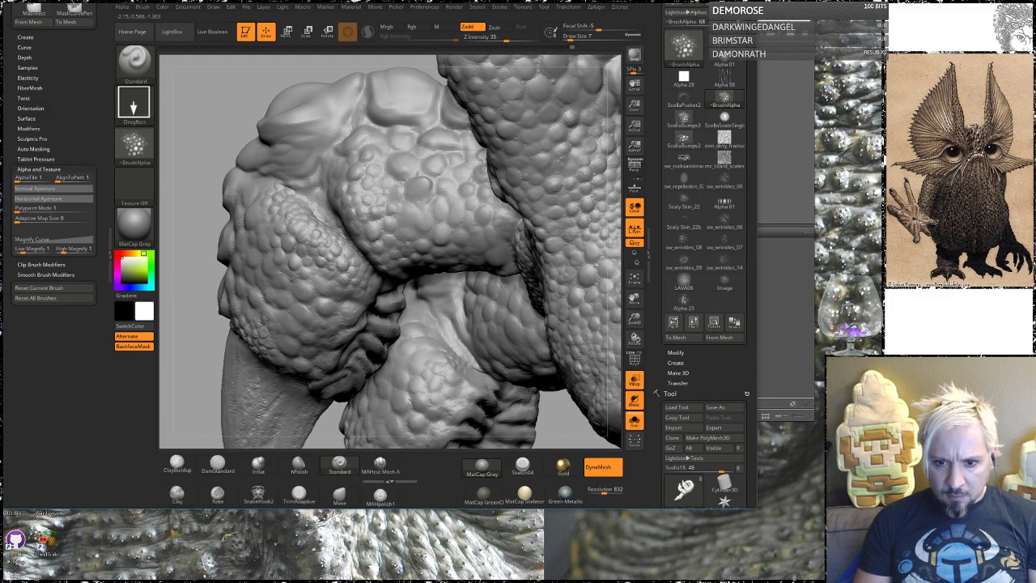
{"action": "left_click_drag", "start_coordinate": [448, 341], "coordinate": [445, 322]}
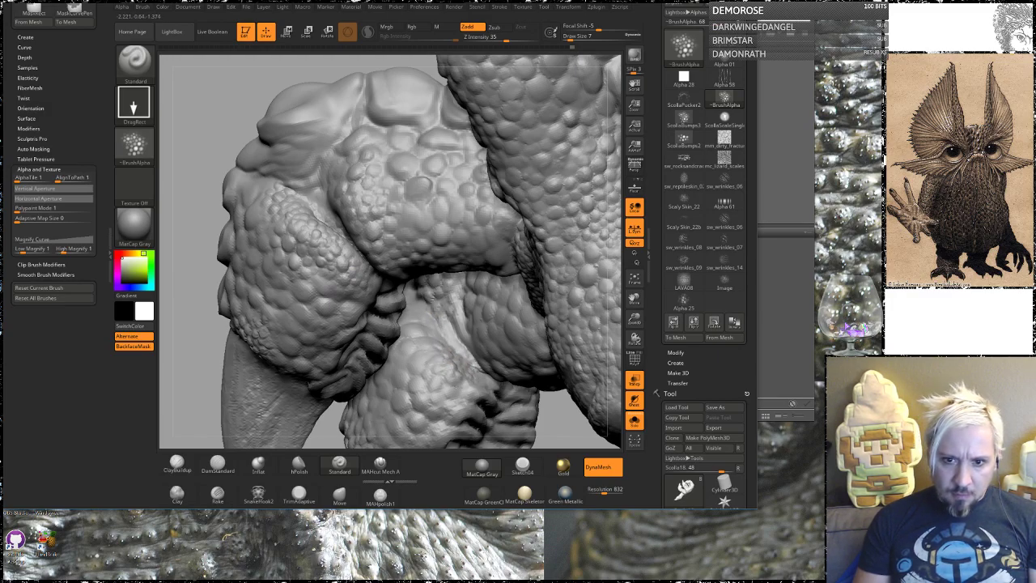
Stamp and soften scales on the opposite side of the fingertip segment, up to its large dorsal scales.
{"action": "mouse_move", "coordinate": [211, 120]}
{"action": "left_mouse_down"}
{"action": "mouse_move", "coordinate": [395, 127]}
{"action": "mouse_move", "coordinate": [366, 205]}
{"action": "left_mouse_up"}
{"action": "mouse_move", "coordinate": [545, 127]}
{"action": "left_mouse_down"}
{"action": "mouse_move", "coordinate": [469, 118]}
{"action": "mouse_move", "coordinate": [476, 171]}
{"action": "mouse_move", "coordinate": [449, 145]}
{"action": "mouse_move", "coordinate": [443, 154]}
{"action": "left_mouse_up"}
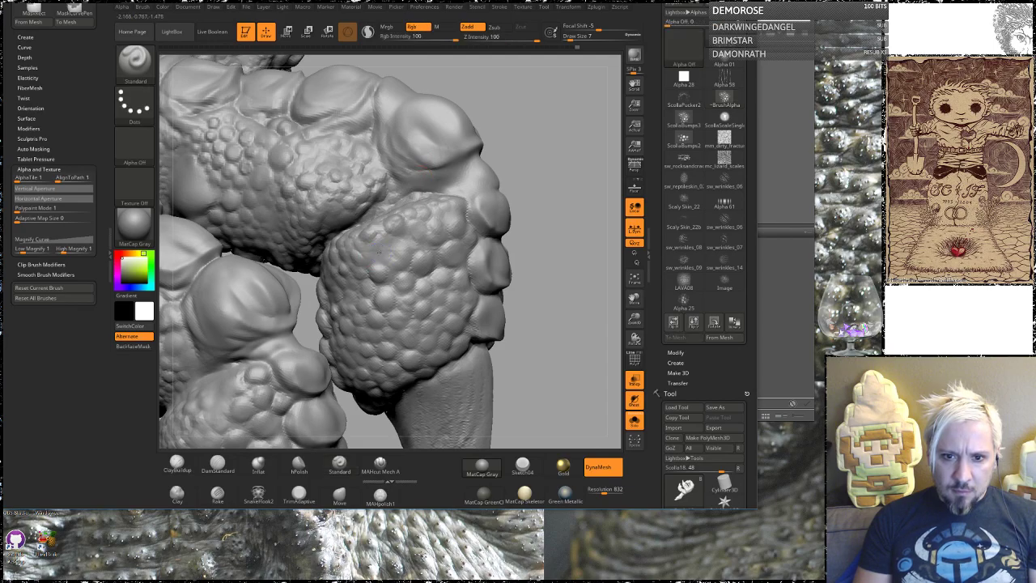
{"action": "mouse_move", "coordinate": [535, 165]}
{"action": "left_mouse_down"}
{"action": "mouse_move", "coordinate": [515, 168]}
{"action": "mouse_move", "coordinate": [511, 188]}
{"action": "mouse_move", "coordinate": [258, 366]}
{"action": "left_mouse_up"}
{"action": "left_click", "coordinate": [178, 465]}
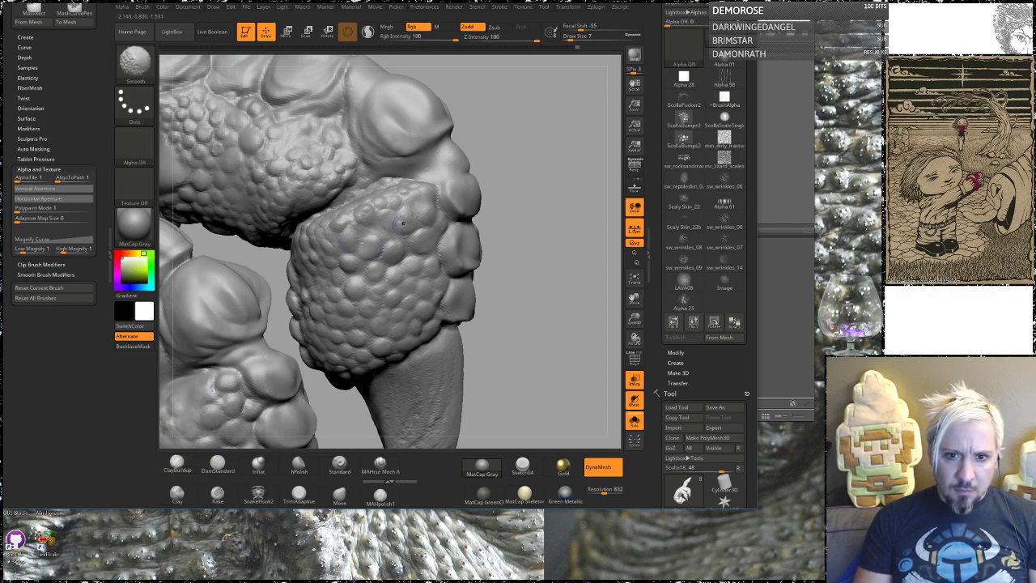
Smooth away the cluster of tiny scales beside the claw base and build larger rounded scales there with ClayBuildup.
{"action": "mouse_move", "coordinate": [534, 245]}
{"action": "left_mouse_down"}
{"action": "mouse_move", "coordinate": [493, 183]}
{"action": "mouse_move", "coordinate": [529, 134]}
{"action": "mouse_move", "coordinate": [491, 110]}
{"action": "mouse_move", "coordinate": [366, 138]}
{"action": "mouse_move", "coordinate": [321, 128]}
{"action": "mouse_move", "coordinate": [327, 159]}
{"action": "left_mouse_up"}
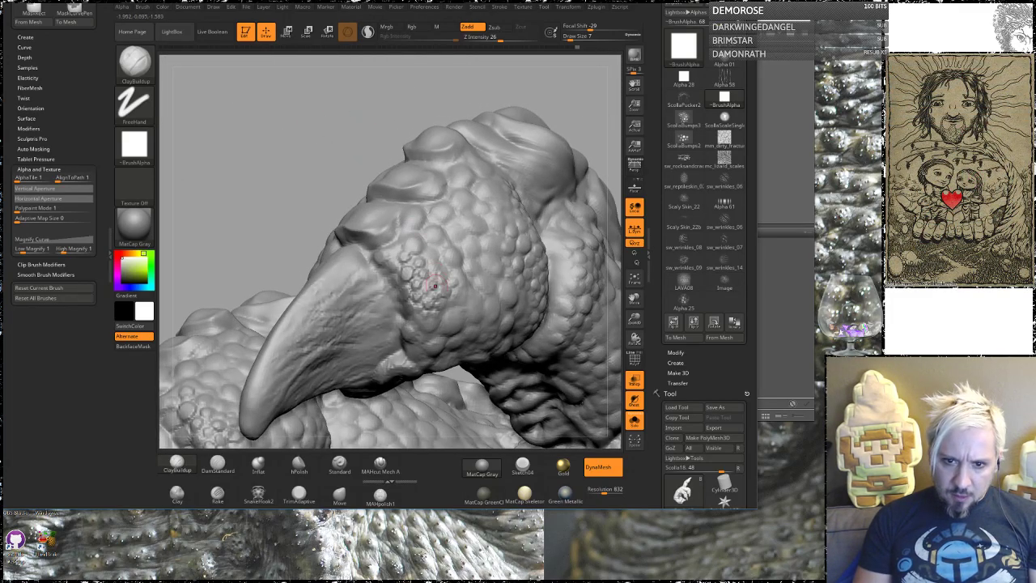
{"action": "left_click_drag", "start_coordinate": [421, 290], "coordinate": [415, 265], "text": "shift"}
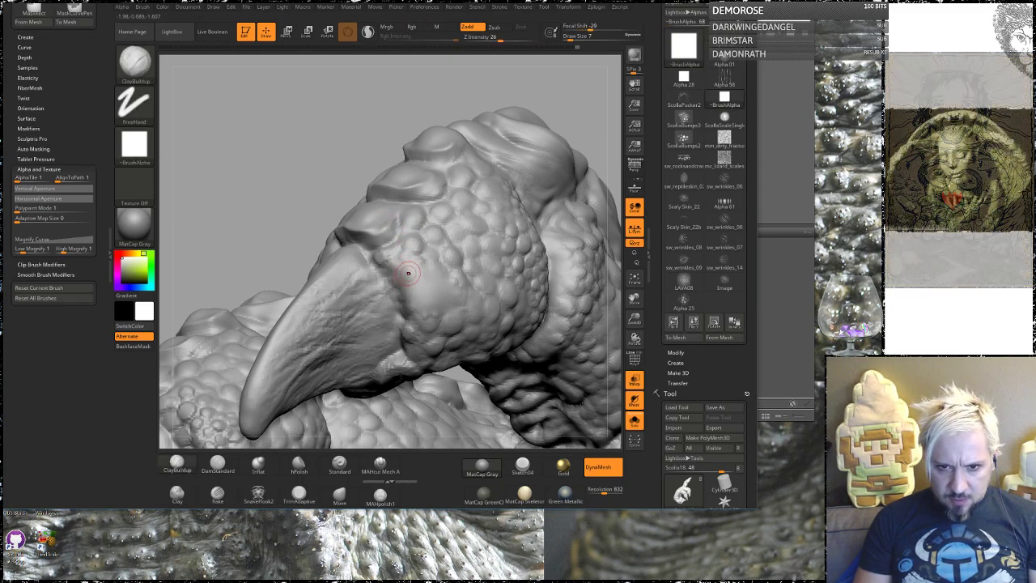
{"action": "mouse_move", "coordinate": [405, 275]}
{"action": "left_mouse_down", "text": "shift"}
{"action": "mouse_move", "coordinate": [410, 267]}
{"action": "mouse_move", "coordinate": [442, 284]}
{"action": "mouse_move", "coordinate": [413, 296]}
{"action": "mouse_move", "coordinate": [458, 304]}
{"action": "left_mouse_up", "text": "shift"}
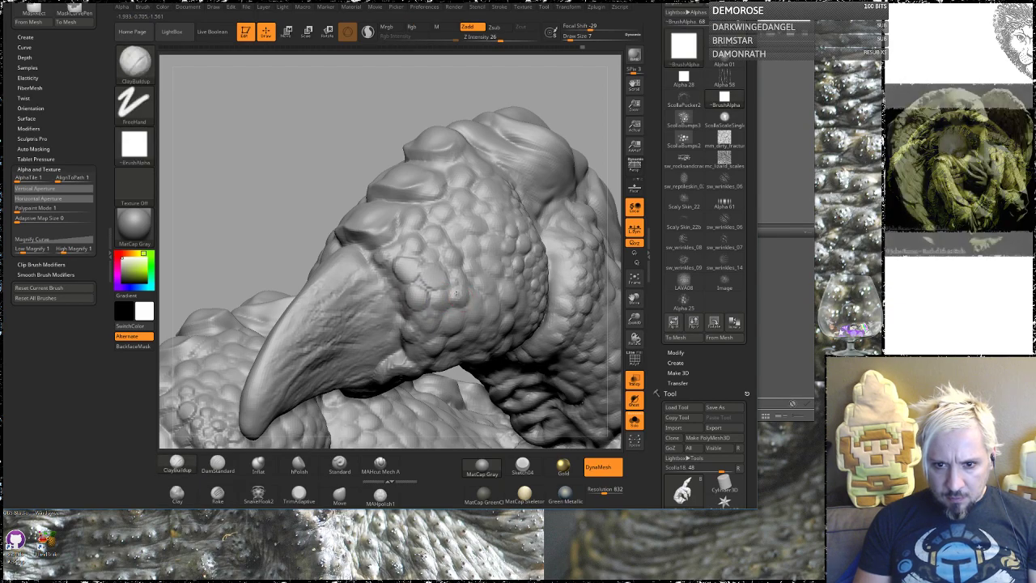
{"action": "right_click_drag", "start_coordinate": [459, 298], "coordinate": [388, 285]}
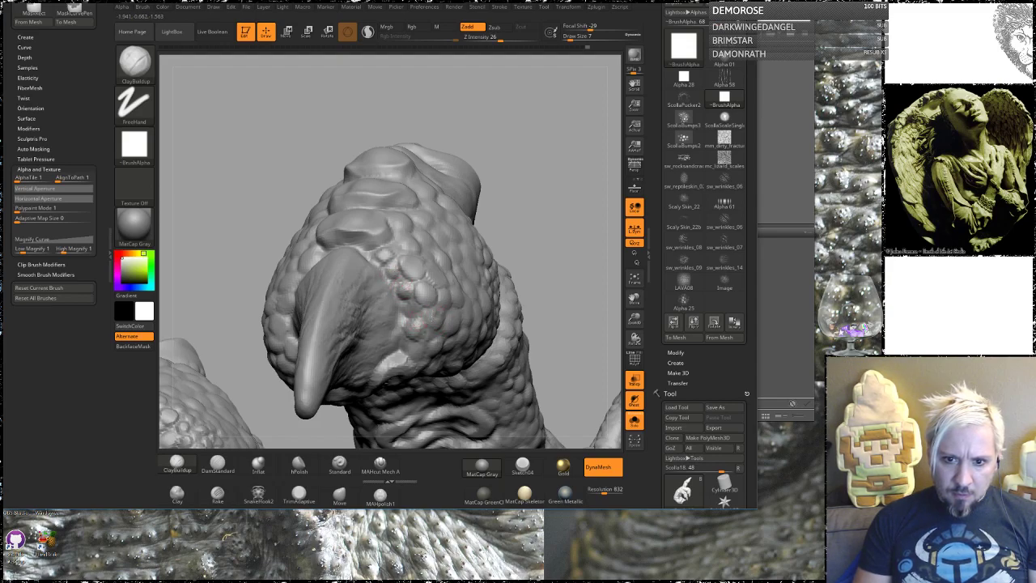
{"action": "right_click_drag", "start_coordinate": [532, 188], "coordinate": [442, 279]}
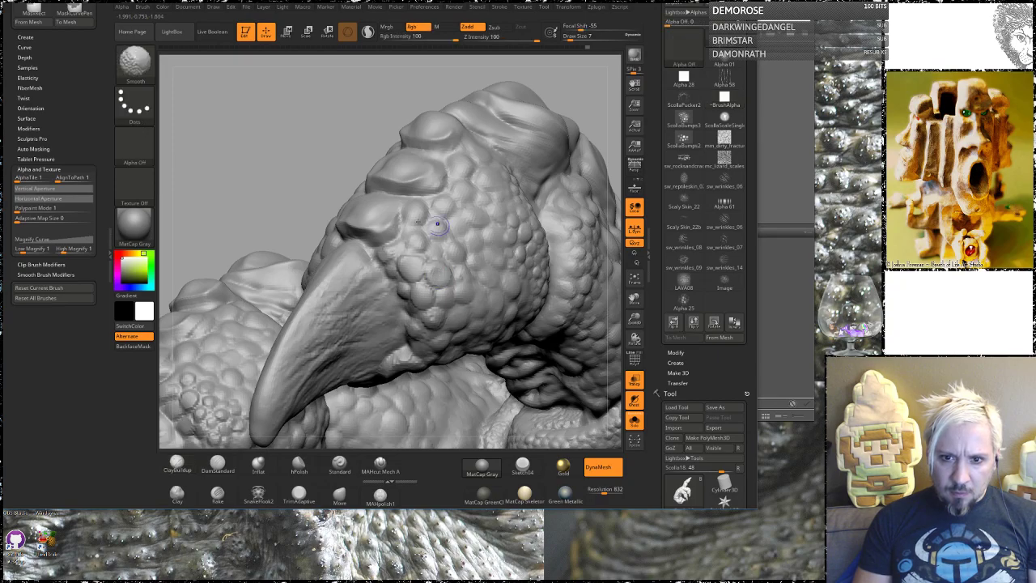
Smooth out the tiny scales beside the neighbouring finger's claw base and rework them into larger, softer scales.
{"action": "mouse_move", "coordinate": [364, 243]}
{"action": "right_mouse_down"}
{"action": "mouse_move", "coordinate": [273, 134]}
{"action": "mouse_move", "coordinate": [319, 160]}
{"action": "mouse_move", "coordinate": [324, 194]}
{"action": "mouse_move", "coordinate": [328, 173]}
{"action": "mouse_move", "coordinate": [294, 185]}
{"action": "mouse_move", "coordinate": [290, 131]}
{"action": "mouse_move", "coordinate": [301, 125]}
{"action": "right_mouse_up"}
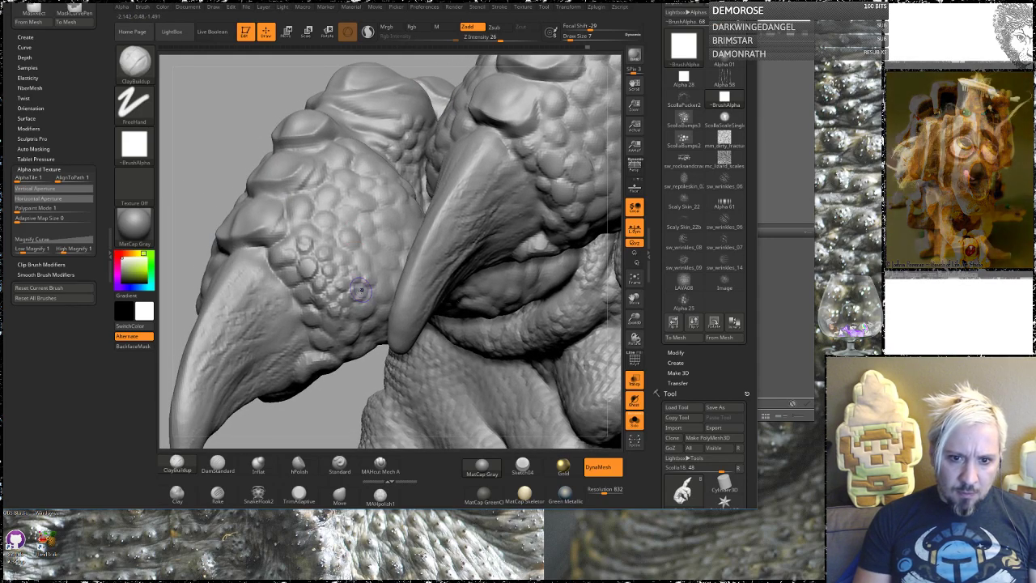
{"action": "left_click_drag", "start_coordinate": [342, 279], "coordinate": [307, 240], "text": "shift"}
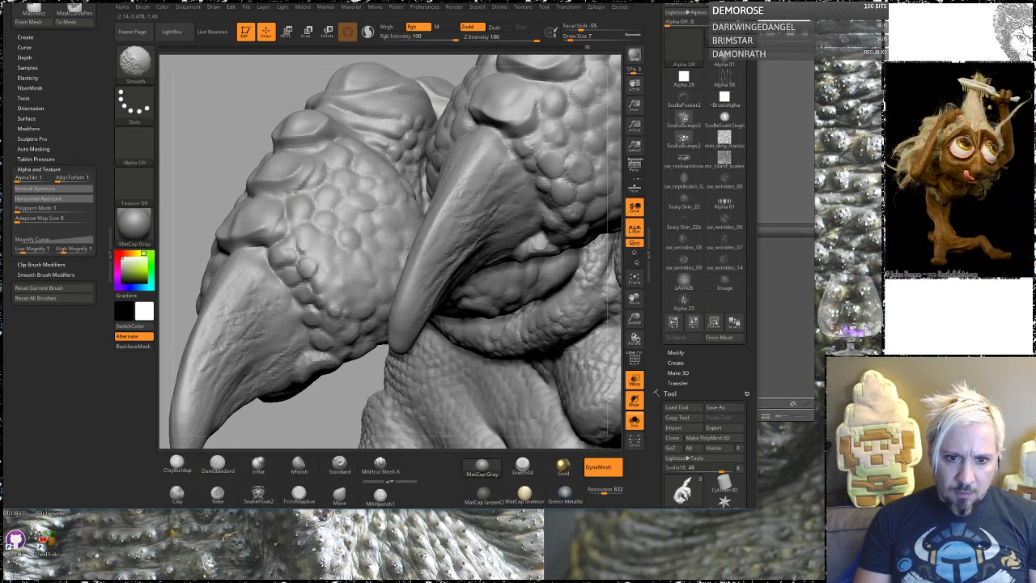
{"action": "left_click", "coordinate": [340, 463]}
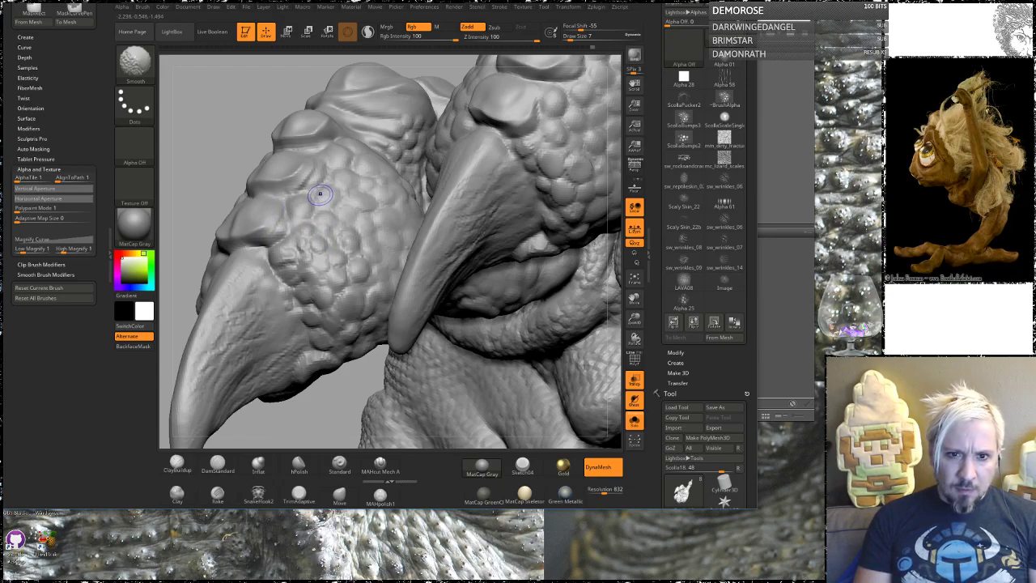
{"action": "left_click_drag", "start_coordinate": [362, 246], "coordinate": [370, 256], "text": "shift"}
Build up rounded scales with ClayBuildup along the other side of that finger's claw base.
{"action": "left_click_drag", "start_coordinate": [212, 144], "coordinate": [256, 134]}
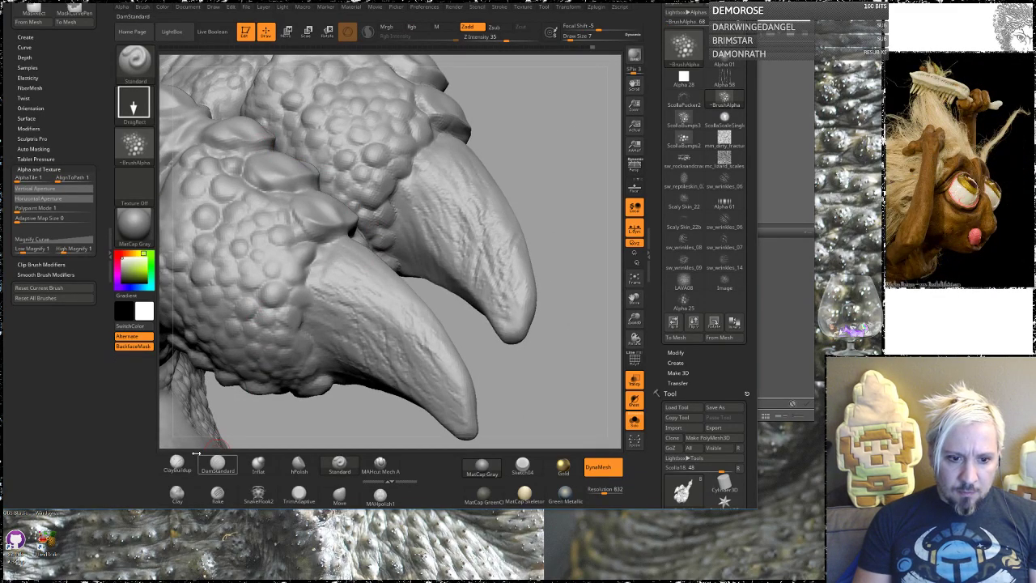
{"action": "left_click", "coordinate": [178, 463]}
{"action": "mouse_move", "coordinate": [298, 293]}
{"action": "left_mouse_down"}
{"action": "mouse_move", "coordinate": [294, 238]}
{"action": "mouse_move", "coordinate": [285, 255]}
{"action": "left_mouse_up"}
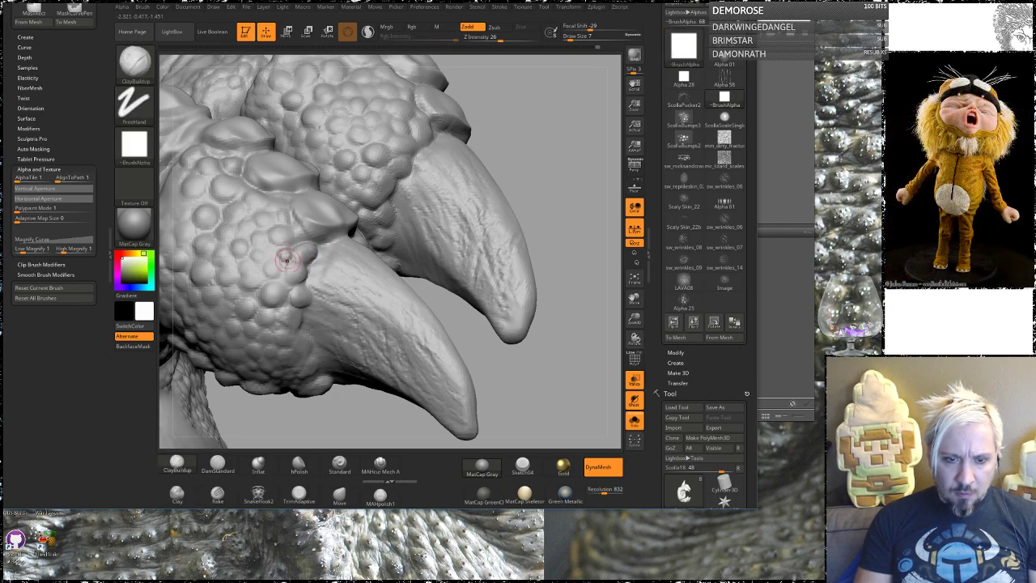
Smooth the surface of the palm mound below the wrinkled, outstretched digit.
{"action": "mouse_move", "coordinate": [491, 147]}
{"action": "left_mouse_down"}
{"action": "mouse_move", "coordinate": [399, 240]}
{"action": "mouse_move", "coordinate": [423, 215]}
{"action": "left_mouse_up"}
{"action": "left_click_drag", "start_coordinate": [223, 362], "coordinate": [197, 189], "text": "alt"}
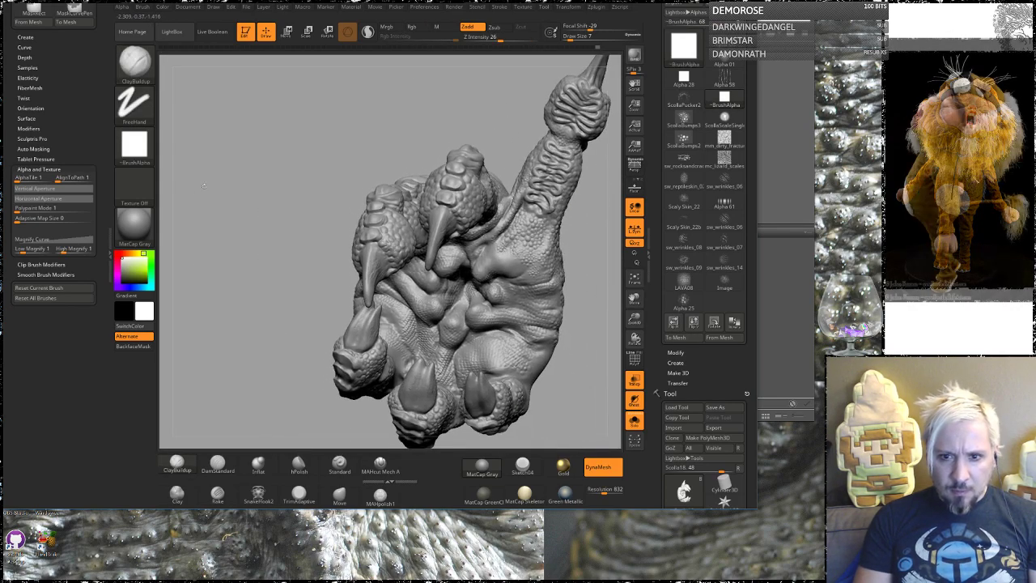
{"action": "left_click_drag", "start_coordinate": [580, 226], "coordinate": [428, 216], "text": "alt"}
{"action": "mouse_move", "coordinate": [437, 264]}
{"action": "left_mouse_down"}
{"action": "mouse_move", "coordinate": [474, 216]}
{"action": "mouse_move", "coordinate": [458, 244]}
{"action": "mouse_move", "coordinate": [543, 308]}
{"action": "mouse_move", "coordinate": [507, 259]}
{"action": "left_mouse_up"}
{"action": "left_click", "coordinate": [331, 458]}
{"action": "left_click", "coordinate": [133, 145]}
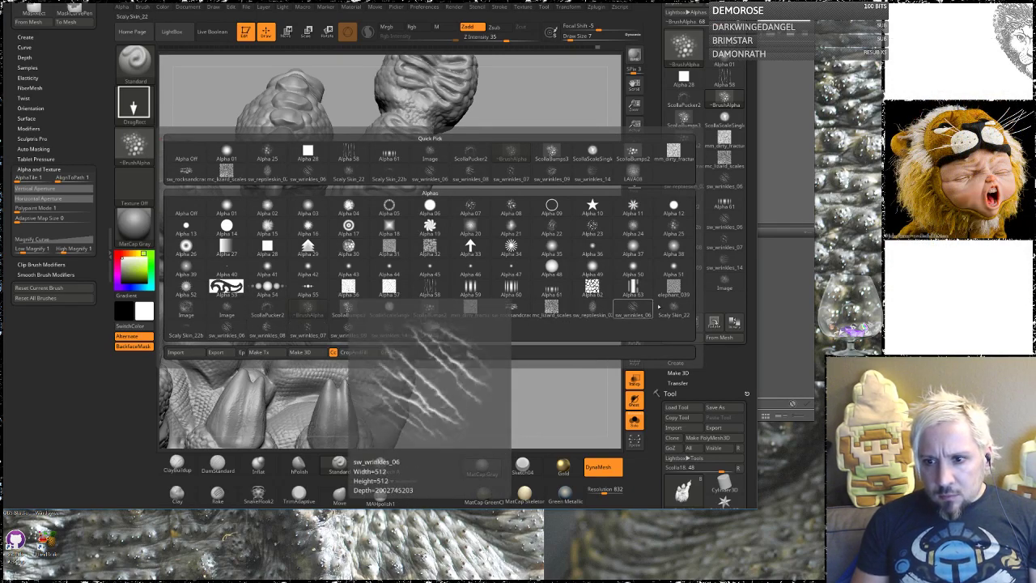
{"action": "left_click", "coordinate": [674, 227]}
{"action": "mouse_move", "coordinate": [472, 263]}
{"action": "left_mouse_down"}
{"action": "mouse_move", "coordinate": [477, 289]}
{"action": "mouse_move", "coordinate": [506, 300]}
{"action": "left_mouse_up"}
{"action": "key", "text": "shift"}
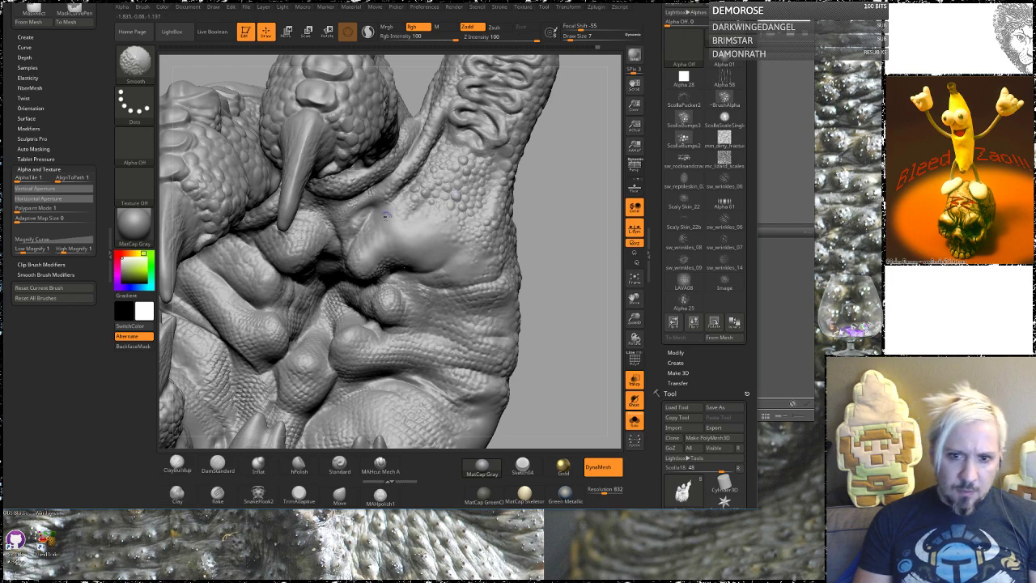
{"action": "key", "text": "shift"}
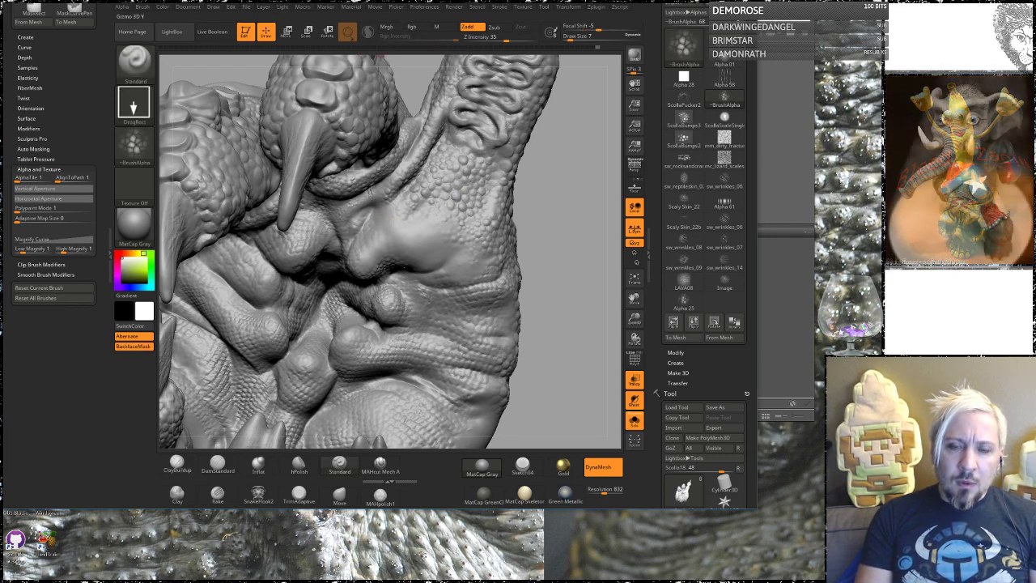
Set the Standard brush's Z Intensity to 26 and stamp the Scaly Skin_22 alpha over the smoothed palm mound.
{"action": "left_click_drag", "start_coordinate": [502, 36], "coordinate": [489, 35]}
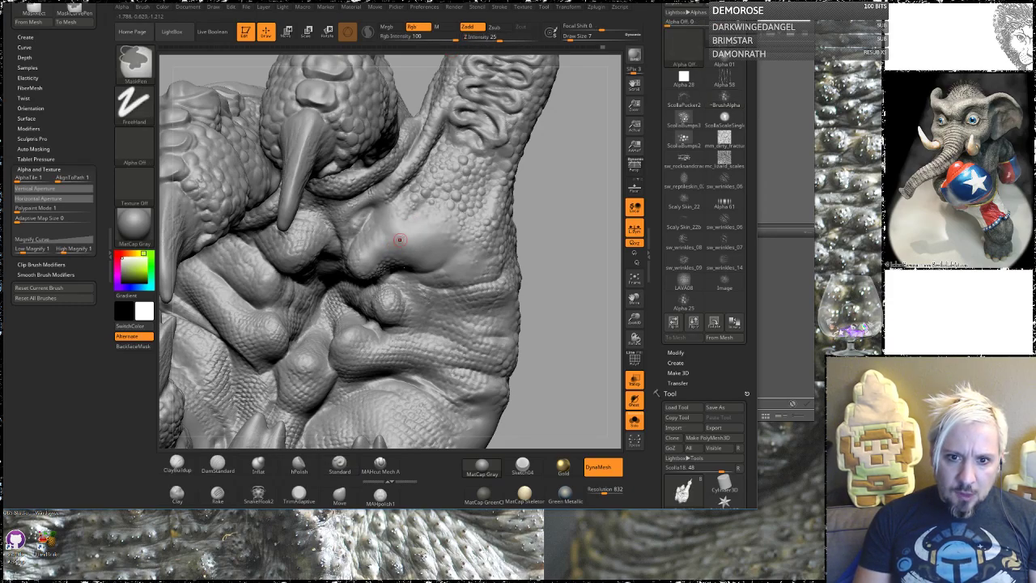
{"action": "left_click", "coordinate": [138, 149]}
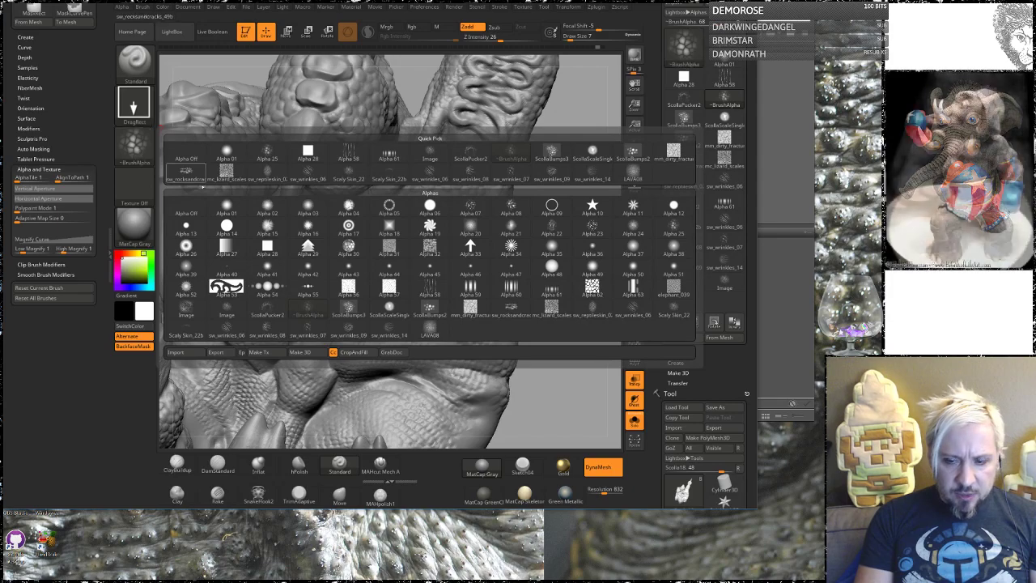
{"action": "left_click", "coordinate": [674, 308]}
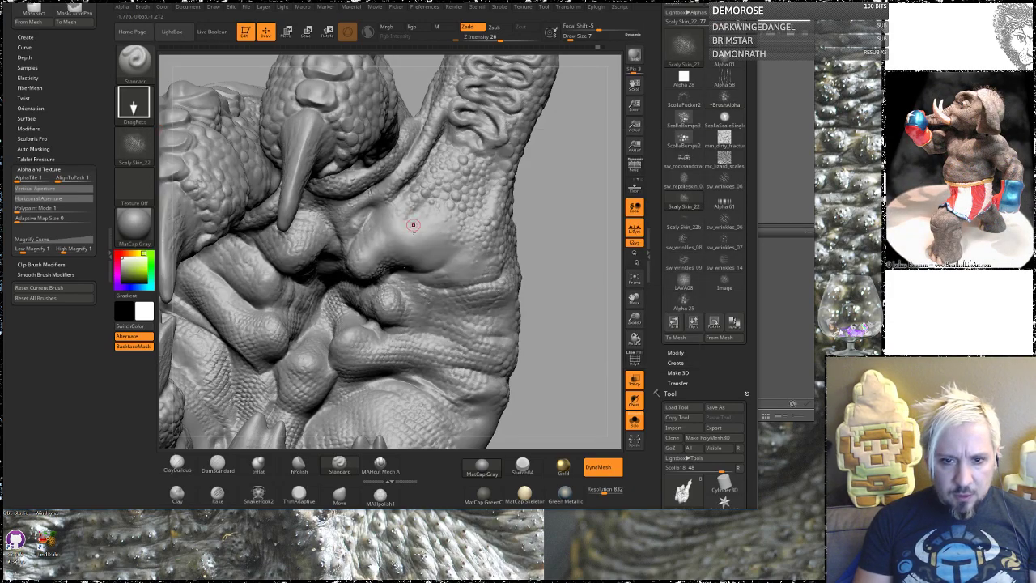
{"action": "mouse_move", "coordinate": [397, 283]}
{"action": "left_mouse_down"}
{"action": "mouse_move", "coordinate": [369, 235]}
{"action": "mouse_move", "coordinate": [372, 192]}
{"action": "left_mouse_up"}
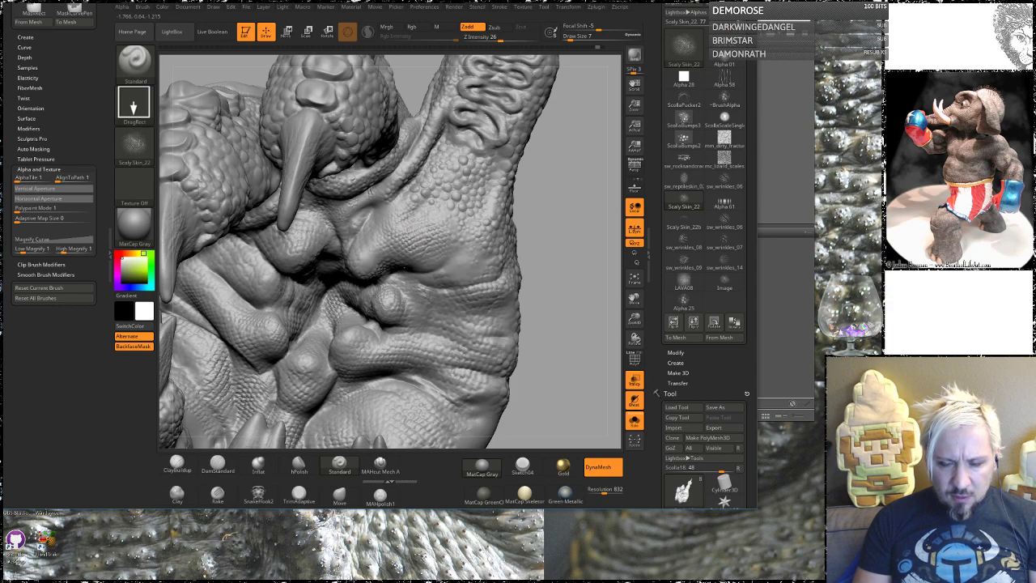
Undo the last scale stamp and cover the smoothed palm mound with a fresh stamp of fine scales.
{"action": "key", "text": "ctrl+z"}
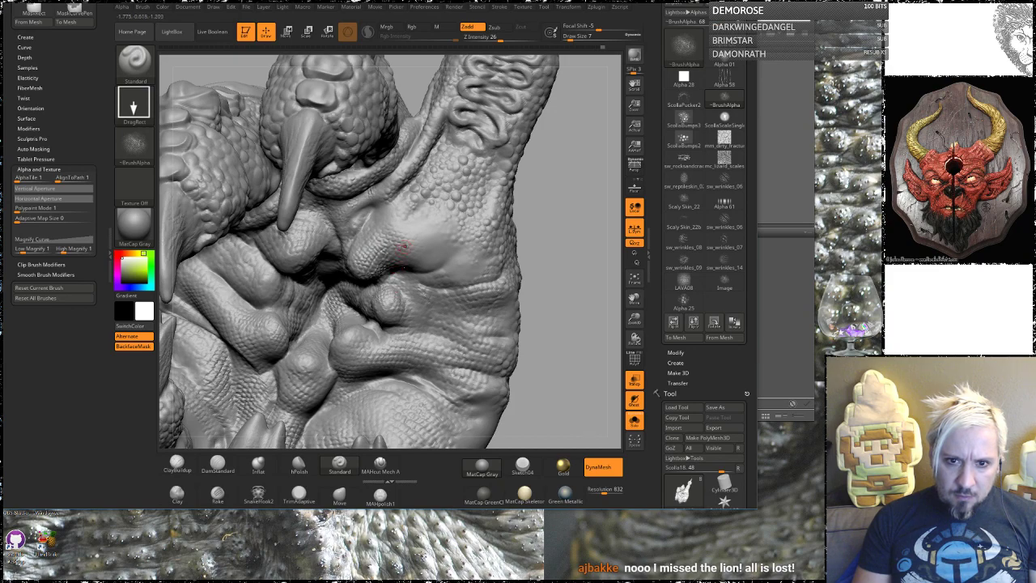
{"action": "left_click_drag", "start_coordinate": [404, 267], "coordinate": [402, 268]}
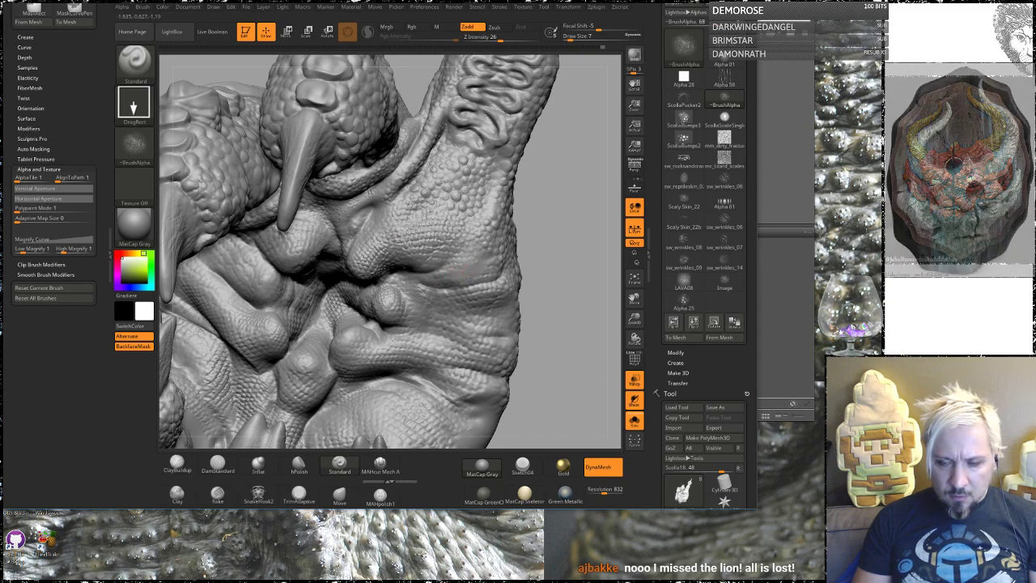
Stamp the ScollaBumps3 alpha at Z Intensity 32 over the bare band between the scale patches on the outer curled finger.
{"action": "left_click_drag", "start_coordinate": [563, 291], "coordinate": [456, 318]}
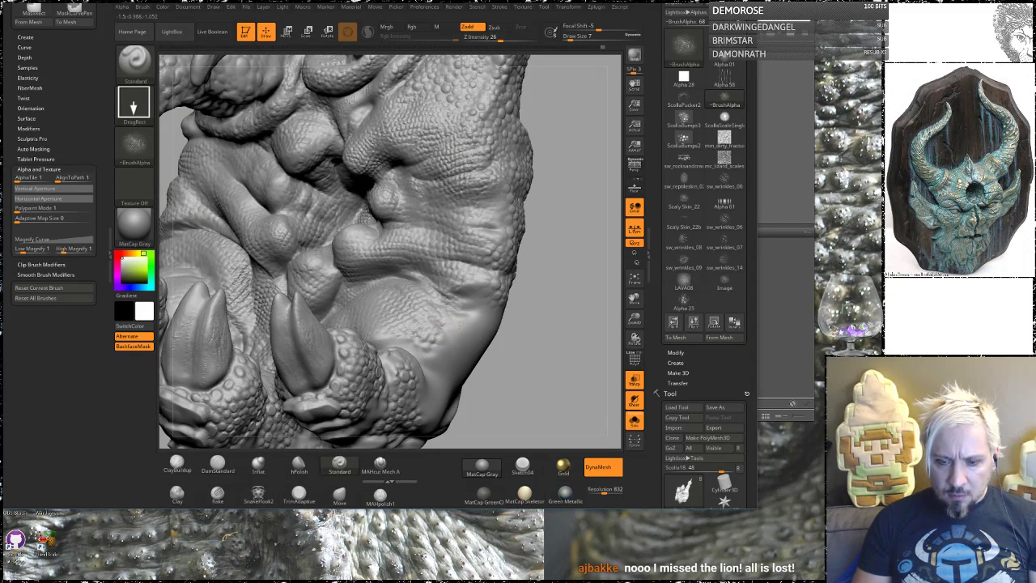
{"action": "left_click_drag", "start_coordinate": [551, 268], "coordinate": [252, 259]}
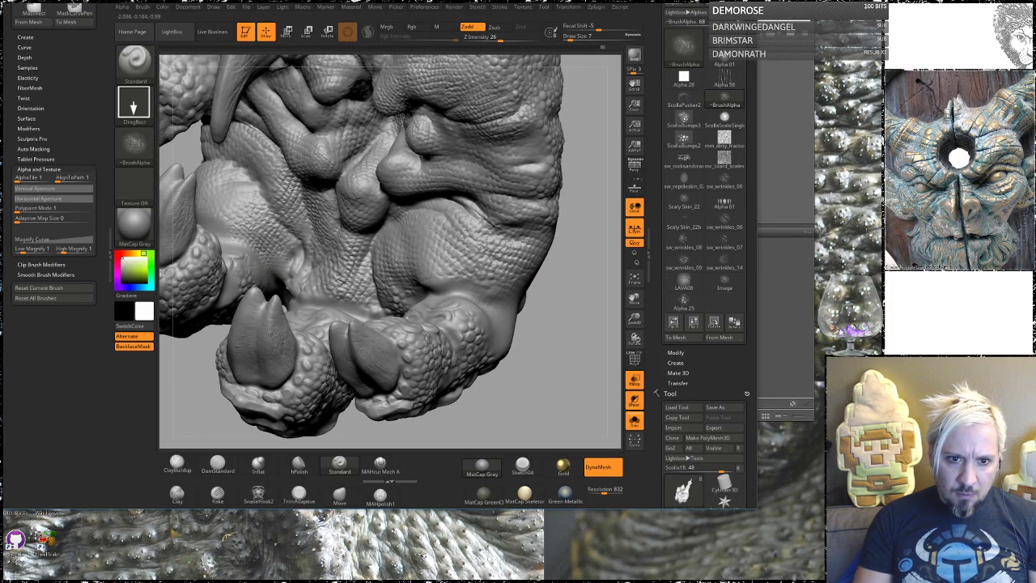
{"action": "left_click_drag", "start_coordinate": [197, 360], "coordinate": [288, 343]}
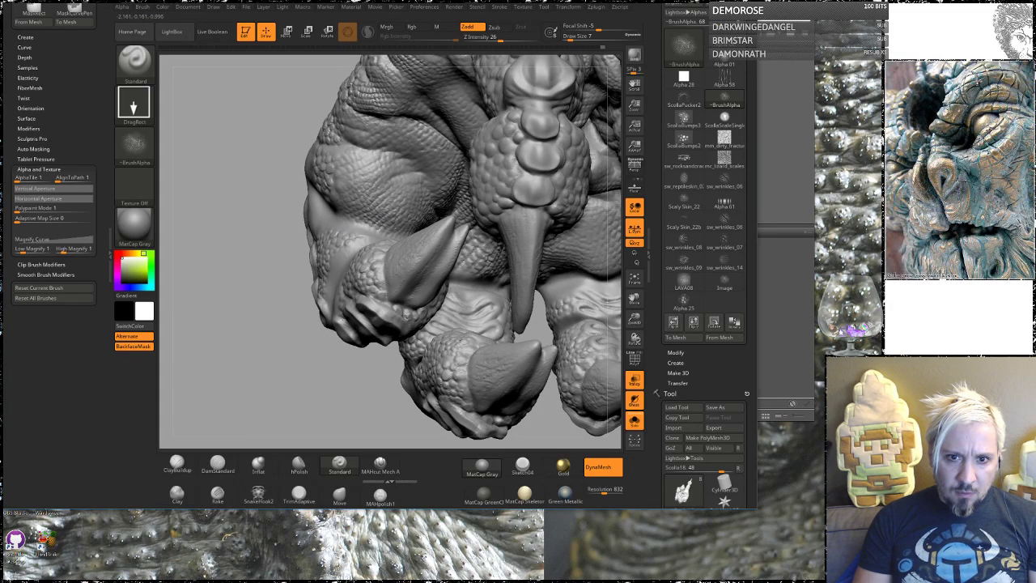
{"action": "left_click_drag", "start_coordinate": [262, 339], "coordinate": [268, 356]}
{"action": "left_click_drag", "start_coordinate": [239, 175], "coordinate": [194, 155]}
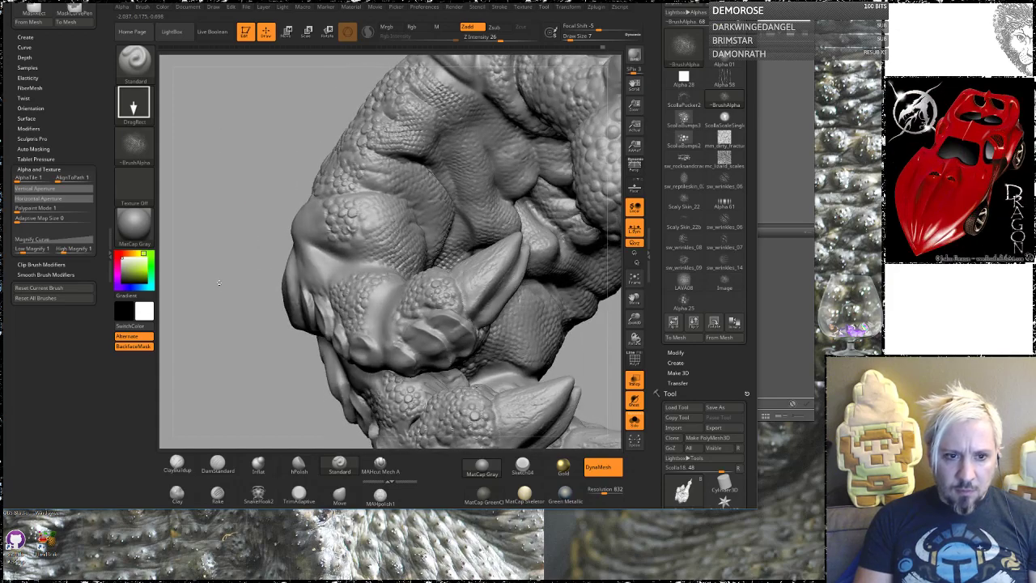
{"action": "left_click", "coordinate": [149, 138]}
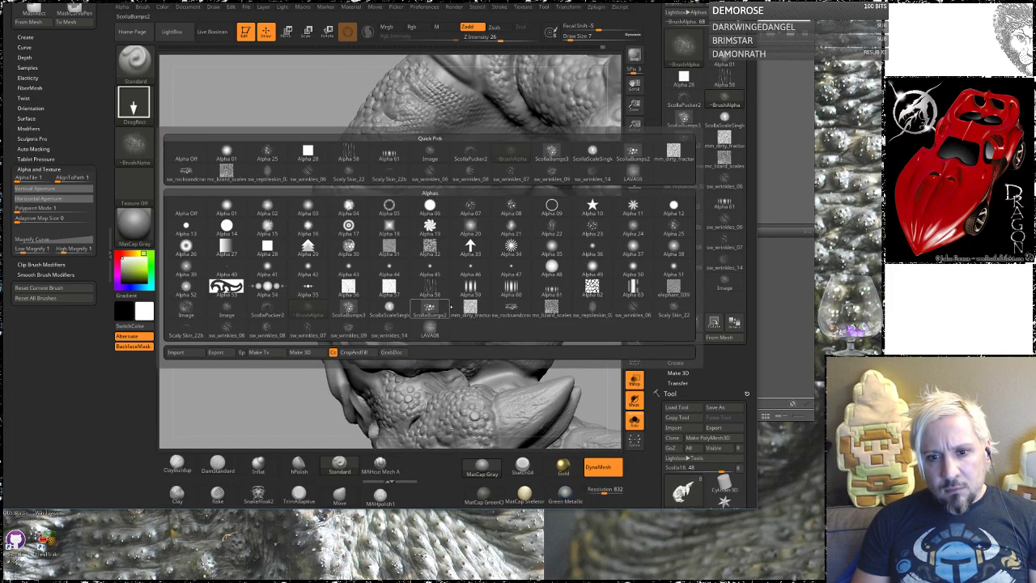
{"action": "mouse_move", "coordinate": [446, 312]}
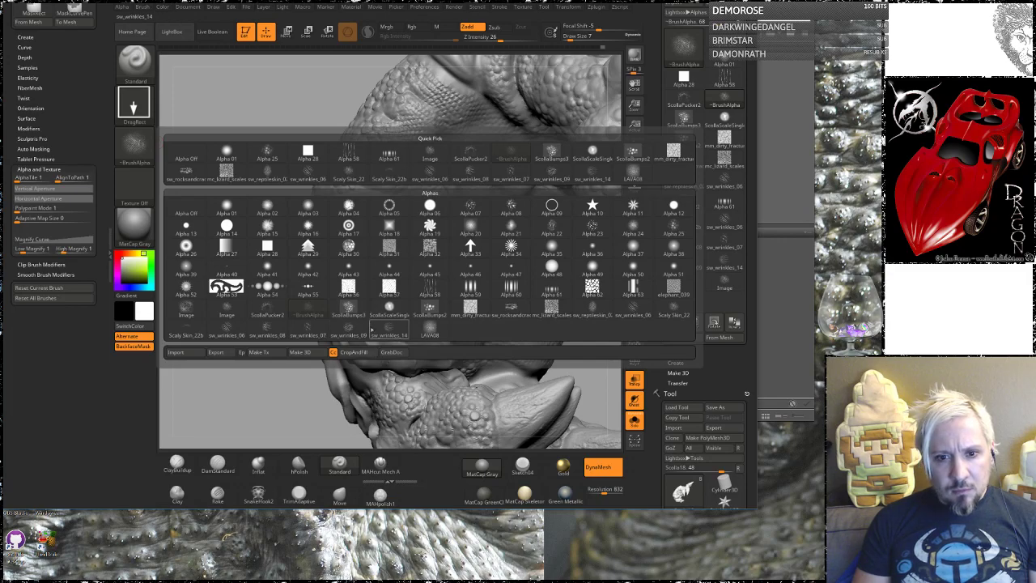
{"action": "left_click", "coordinate": [349, 307]}
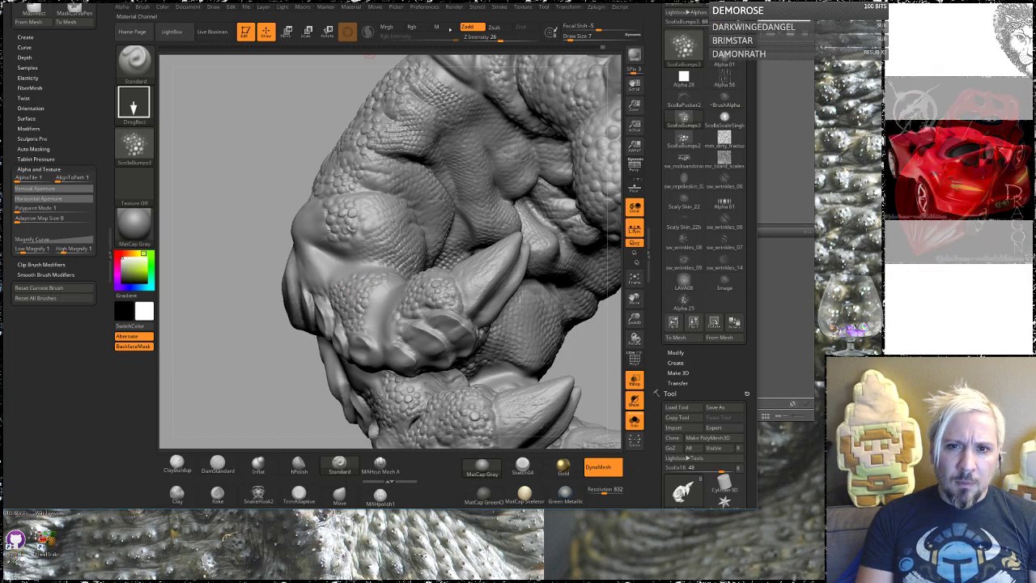
{"action": "left_click", "coordinate": [505, 41]}
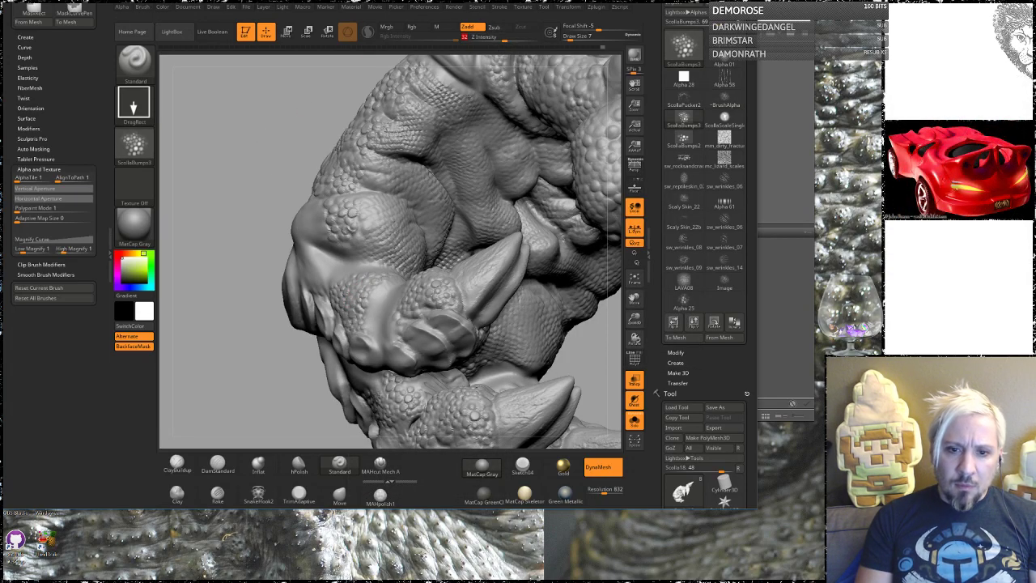
{"action": "left_click_drag", "start_coordinate": [237, 203], "coordinate": [267, 197], "text": "alt"}
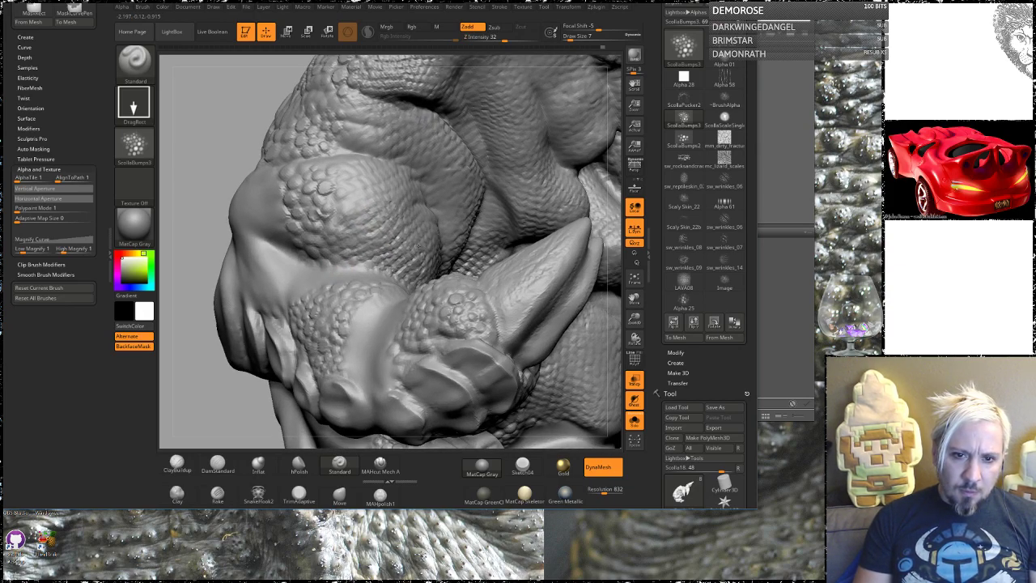
{"action": "left_click_drag", "start_coordinate": [211, 146], "coordinate": [318, 275]}
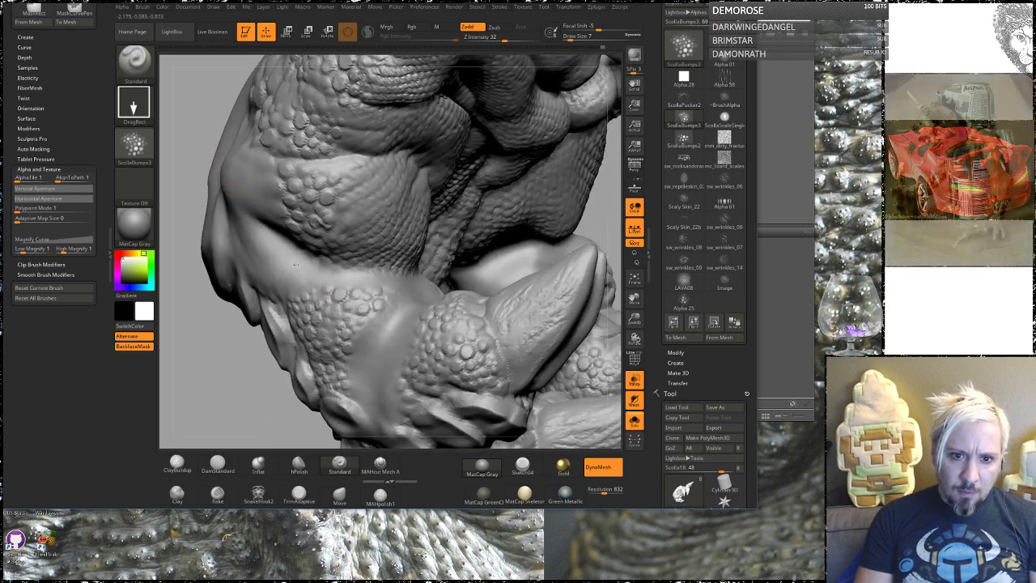
{"action": "left_click_drag", "start_coordinate": [378, 337], "coordinate": [422, 317]}
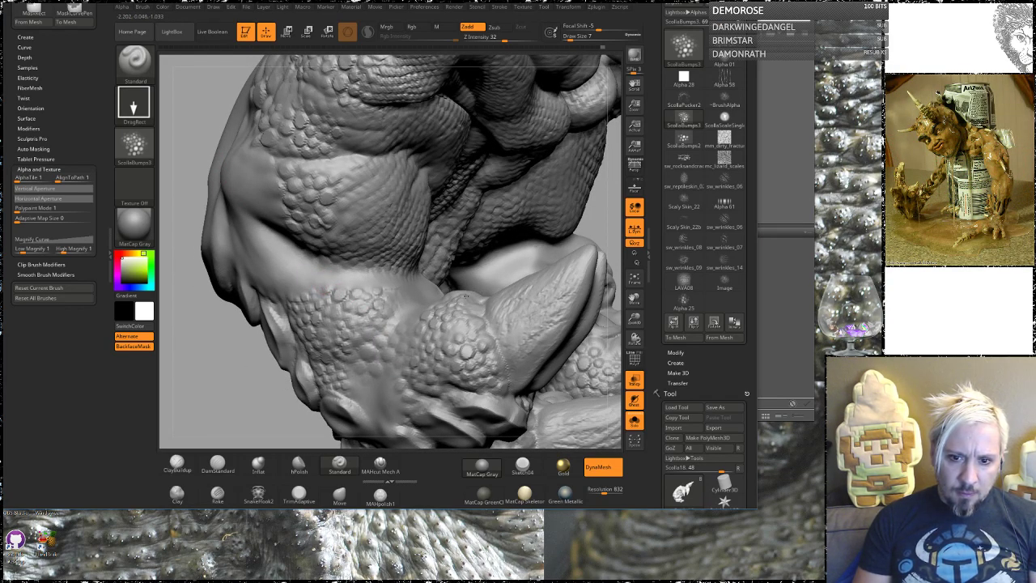
{"action": "left_click_drag", "start_coordinate": [261, 369], "coordinate": [395, 290]}
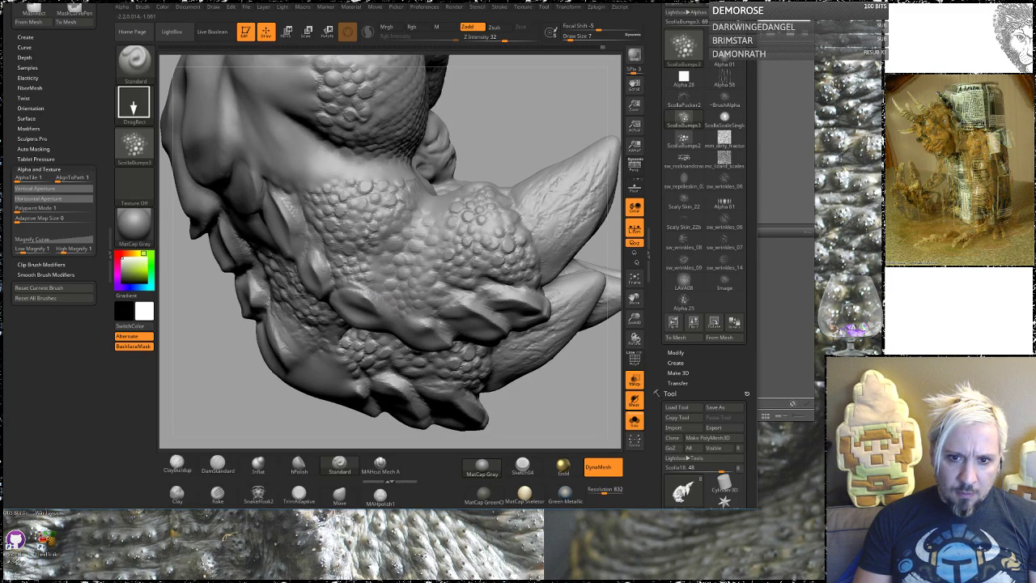
Carve into the crease behind the same finger's scaly tip with the DamStandard brush.
{"action": "mouse_move", "coordinate": [531, 132]}
{"action": "left_mouse_down"}
{"action": "mouse_move", "coordinate": [492, 203]}
{"action": "mouse_move", "coordinate": [349, 306]}
{"action": "left_mouse_up"}
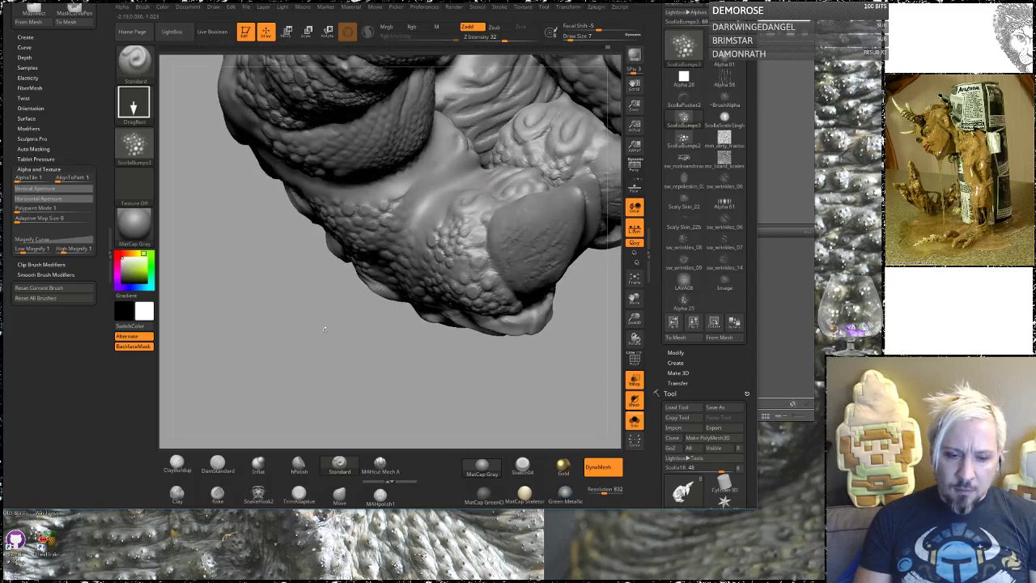
{"action": "left_click", "coordinate": [219, 463]}
{"action": "key", "text": "space"}
{"action": "left_click_drag", "start_coordinate": [418, 208], "coordinate": [428, 209]}
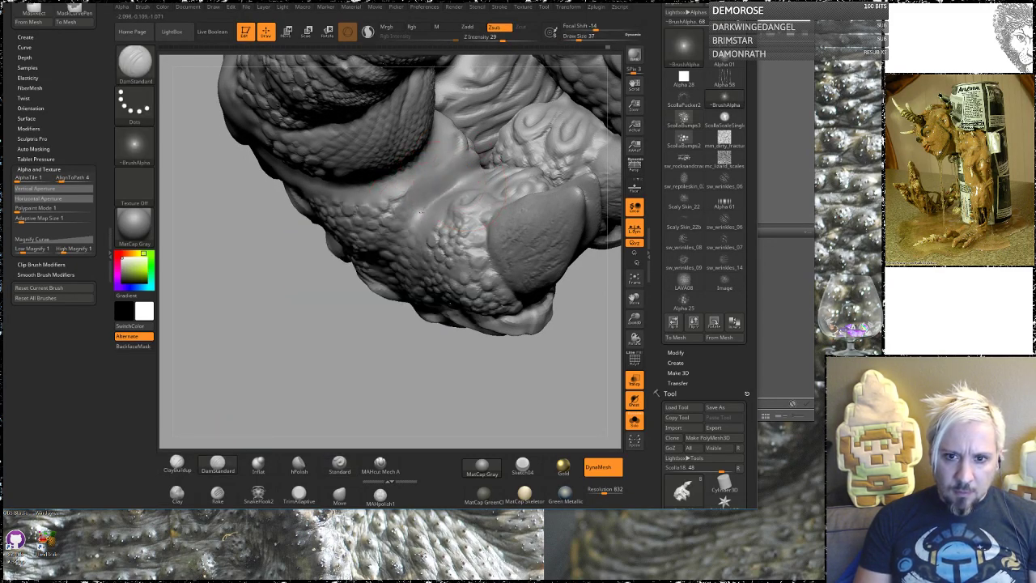
{"action": "mouse_move", "coordinate": [358, 370]}
{"action": "left_mouse_down"}
{"action": "mouse_move", "coordinate": [331, 376]}
{"action": "mouse_move", "coordinate": [544, 335]}
{"action": "mouse_move", "coordinate": [554, 372]}
{"action": "mouse_move", "coordinate": [491, 231]}
{"action": "left_mouse_up"}
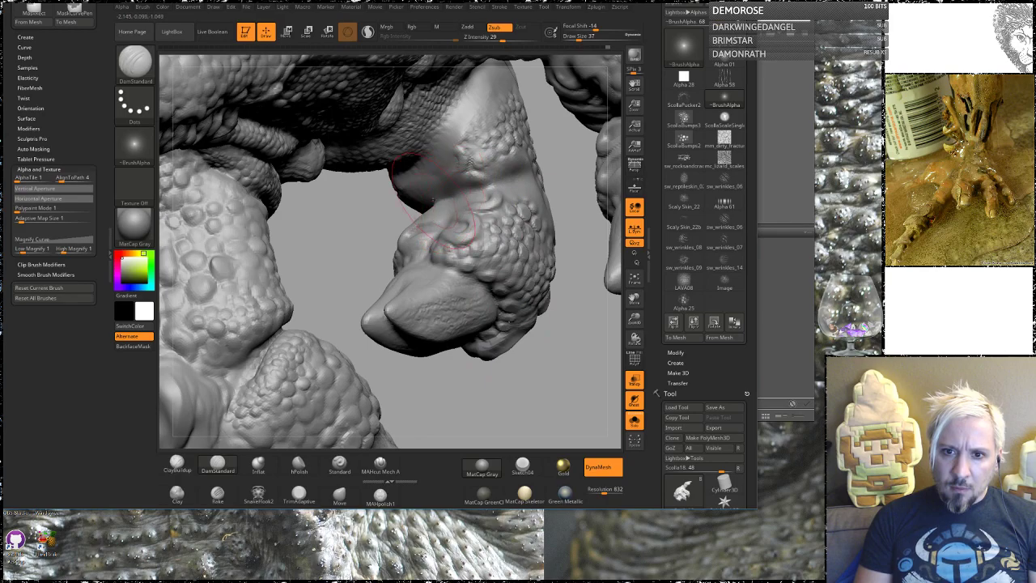
{"action": "mouse_move", "coordinate": [552, 159]}
{"action": "left_mouse_down"}
{"action": "mouse_move", "coordinate": [518, 188]}
{"action": "mouse_move", "coordinate": [481, 140]}
{"action": "mouse_move", "coordinate": [497, 217]}
{"action": "left_mouse_up"}
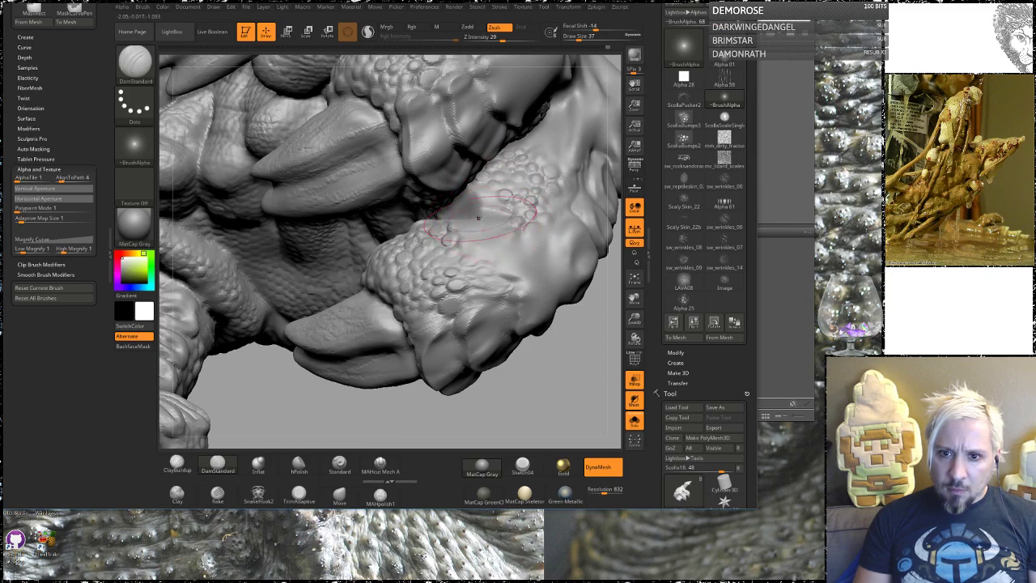
{"action": "mouse_move", "coordinate": [563, 354]}
{"action": "left_mouse_down"}
{"action": "mouse_move", "coordinate": [495, 324]}
{"action": "mouse_move", "coordinate": [549, 234]}
{"action": "mouse_move", "coordinate": [562, 293]}
{"action": "mouse_move", "coordinate": [530, 243]}
{"action": "mouse_move", "coordinate": [518, 247]}
{"action": "mouse_move", "coordinate": [564, 297]}
{"action": "mouse_move", "coordinate": [554, 222]}
{"action": "mouse_move", "coordinate": [571, 202]}
{"action": "mouse_move", "coordinate": [616, 188]}
{"action": "mouse_move", "coordinate": [491, 352]}
{"action": "mouse_move", "coordinate": [493, 365]}
{"action": "mouse_move", "coordinate": [278, 370]}
{"action": "left_mouse_up"}
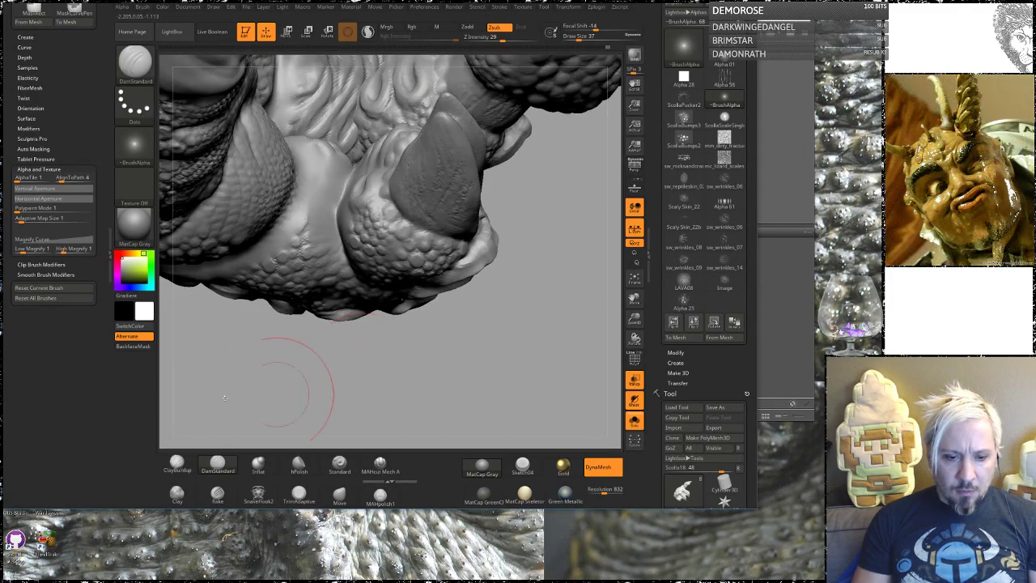
Set ClayBuildup's Draw Size to 9 and build up raised wrinkles along the bare skin beside the claw's scaly base.
{"action": "left_click", "coordinate": [177, 463]}
{"action": "left_click_drag", "start_coordinate": [462, 343], "coordinate": [340, 235]}
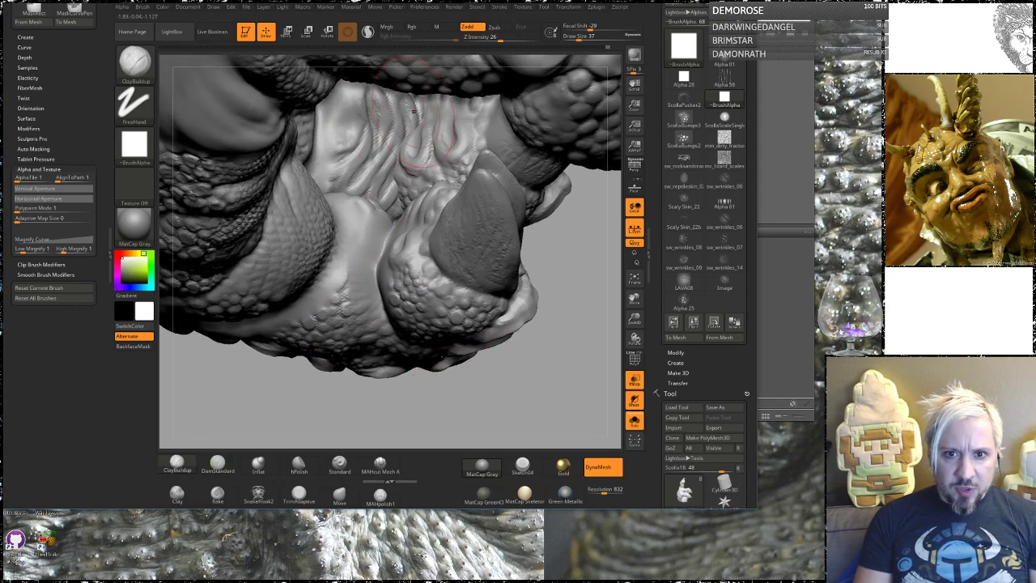
{"action": "key", "text": "space"}
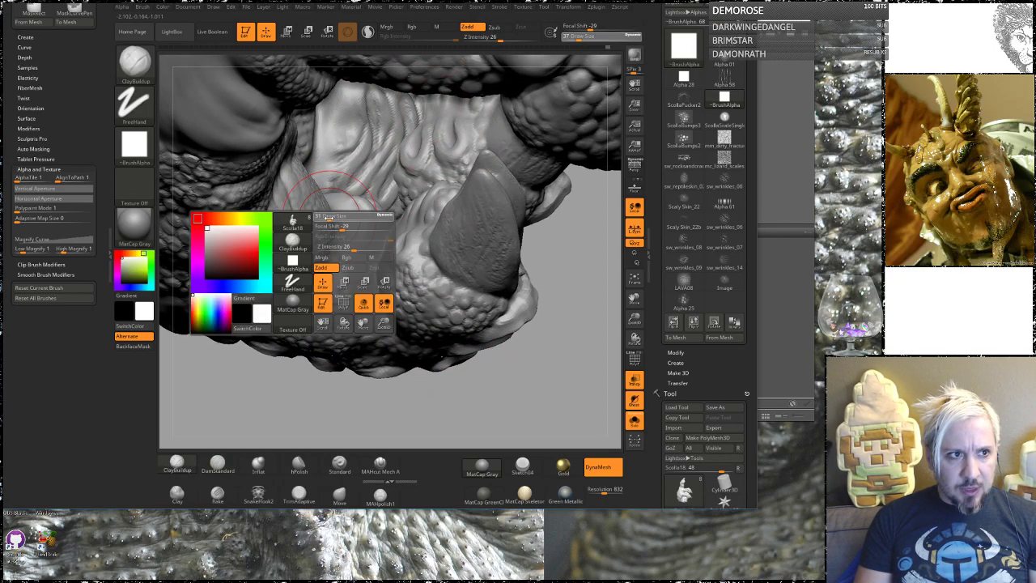
{"action": "left_click_drag", "start_coordinate": [322, 217], "coordinate": [317, 217]}
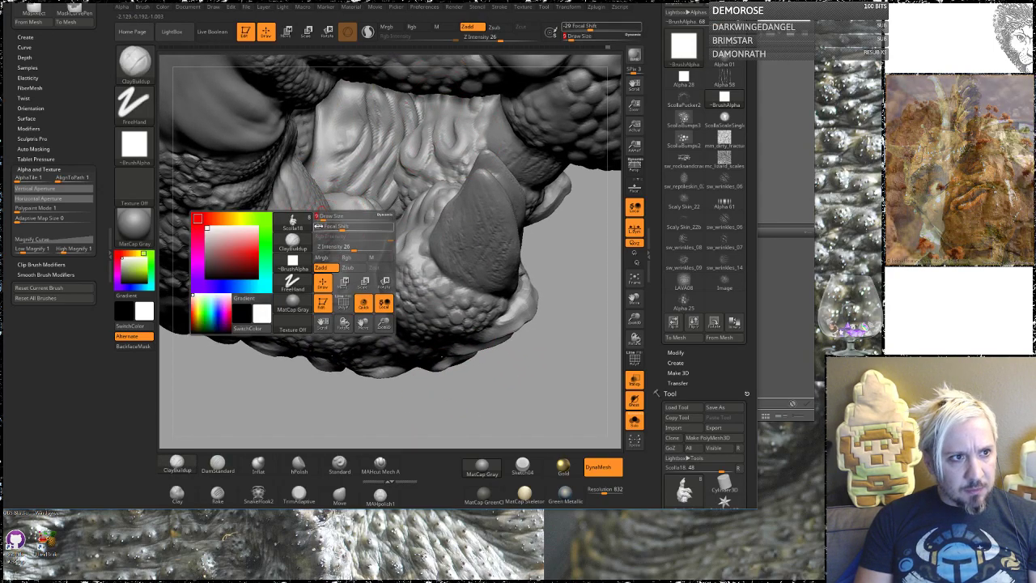
{"action": "mouse_move", "coordinate": [498, 384]}
{"action": "left_mouse_down"}
{"action": "mouse_move", "coordinate": [486, 366]}
{"action": "mouse_move", "coordinate": [521, 380]}
{"action": "mouse_move", "coordinate": [486, 349]}
{"action": "mouse_move", "coordinate": [430, 327]}
{"action": "left_mouse_up"}
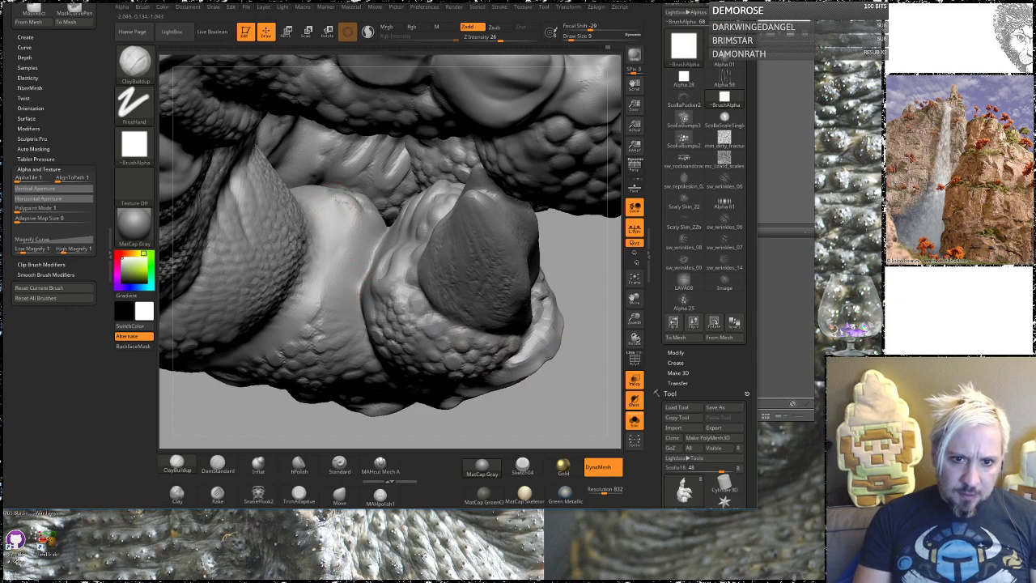
{"action": "left_click_drag", "start_coordinate": [339, 212], "coordinate": [326, 261]}
{"action": "left_click_drag", "start_coordinate": [354, 206], "coordinate": [333, 290]}
{"action": "mouse_move", "coordinate": [323, 252]}
{"action": "left_mouse_down"}
{"action": "mouse_move", "coordinate": [311, 330]}
{"action": "mouse_move", "coordinate": [323, 338]}
{"action": "left_mouse_up"}
{"action": "left_click_drag", "start_coordinate": [357, 260], "coordinate": [376, 218]}
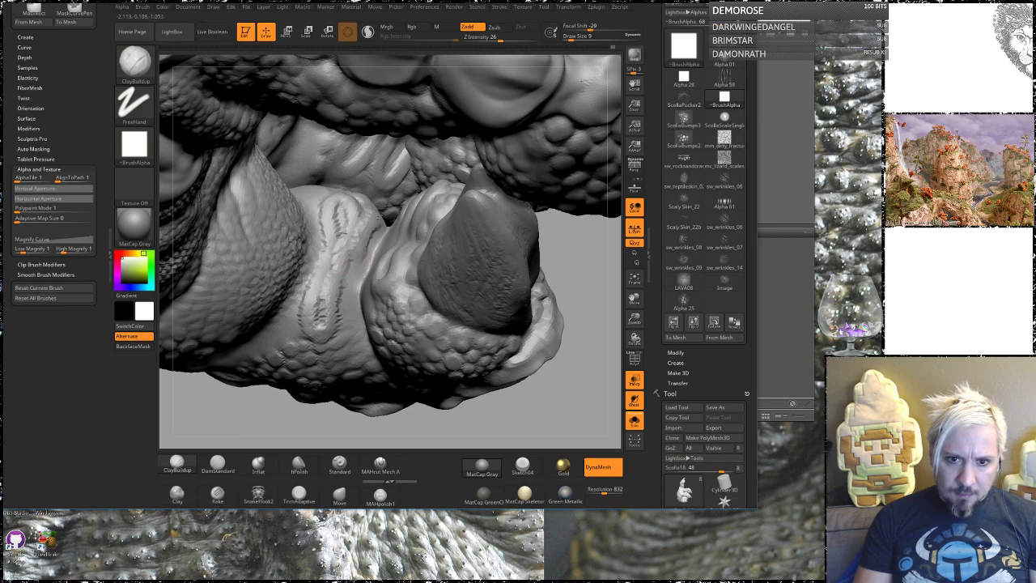
{"action": "left_click_drag", "start_coordinate": [351, 283], "coordinate": [342, 329]}
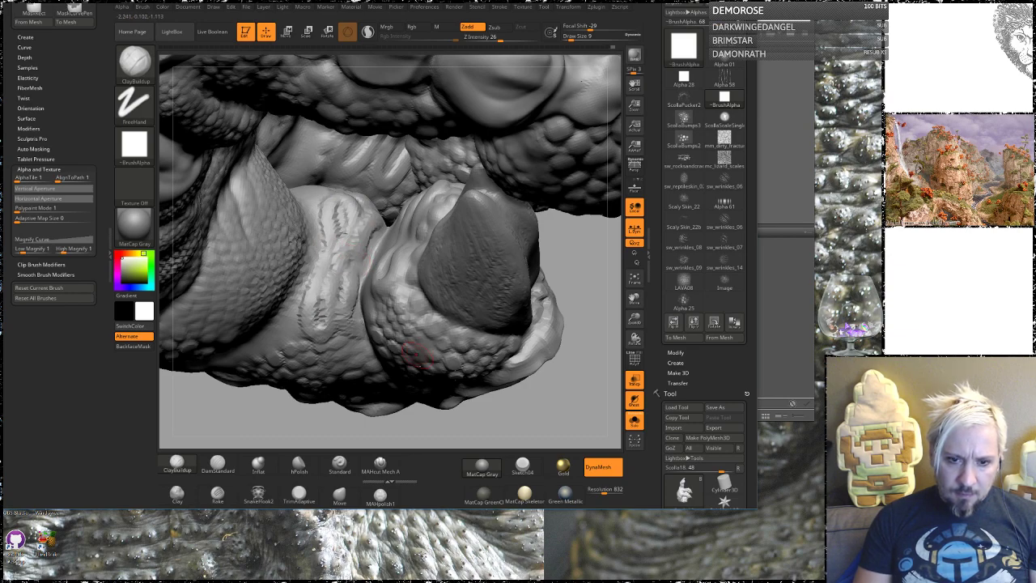
{"action": "mouse_move", "coordinate": [534, 419]}
{"action": "left_mouse_down"}
{"action": "mouse_move", "coordinate": [461, 376]}
{"action": "mouse_move", "coordinate": [429, 389]}
{"action": "left_mouse_up"}
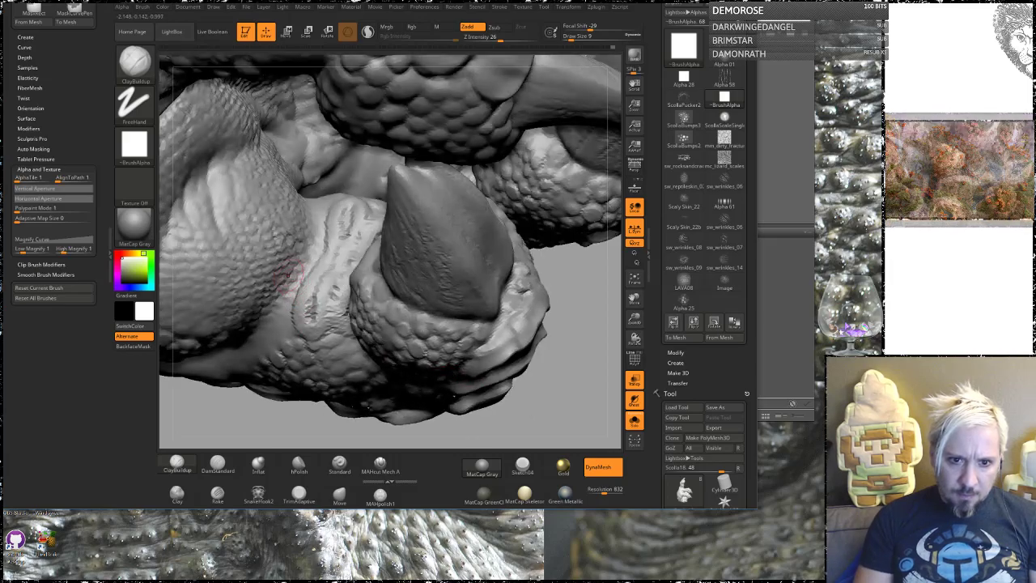
{"action": "mouse_move", "coordinate": [284, 281]}
{"action": "left_mouse_down"}
{"action": "mouse_move", "coordinate": [263, 324]}
{"action": "mouse_move", "coordinate": [282, 314]}
{"action": "mouse_move", "coordinate": [299, 267]}
{"action": "left_mouse_up"}
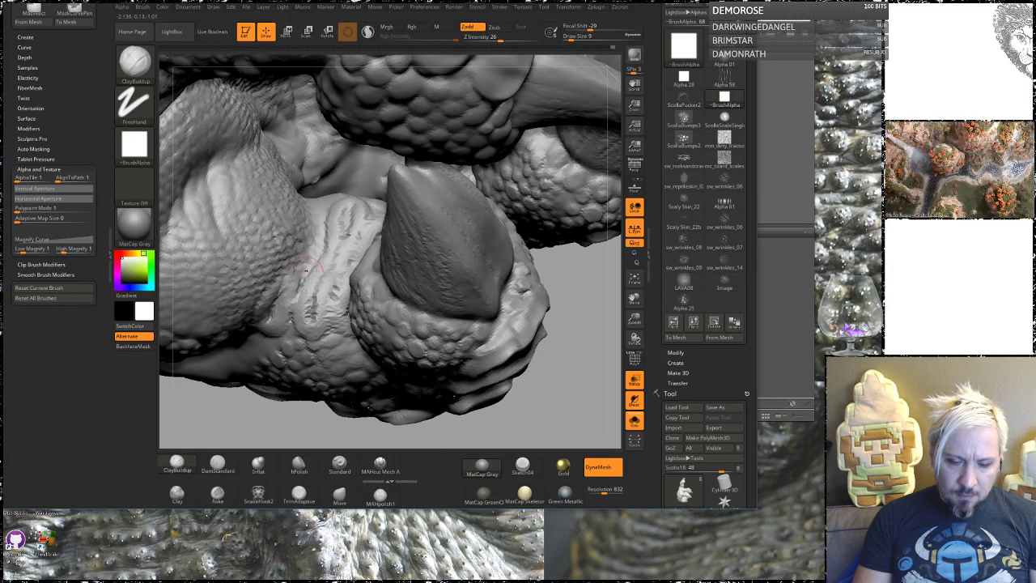
Cut grooves along the new skin wrinkles with the DamStandard brush.
{"action": "mouse_move", "coordinate": [256, 421]}
{"action": "left_mouse_down"}
{"action": "mouse_move", "coordinate": [290, 257]}
{"action": "mouse_move", "coordinate": [324, 192]}
{"action": "left_mouse_up"}
{"action": "left_click", "coordinate": [217, 463]}
{"action": "left_click_drag", "start_coordinate": [312, 236], "coordinate": [353, 114]}
{"action": "mouse_move", "coordinate": [448, 146]}
{"action": "left_mouse_down"}
{"action": "mouse_move", "coordinate": [442, 170]}
{"action": "mouse_move", "coordinate": [381, 234]}
{"action": "mouse_move", "coordinate": [385, 266]}
{"action": "mouse_move", "coordinate": [447, 241]}
{"action": "left_mouse_up"}
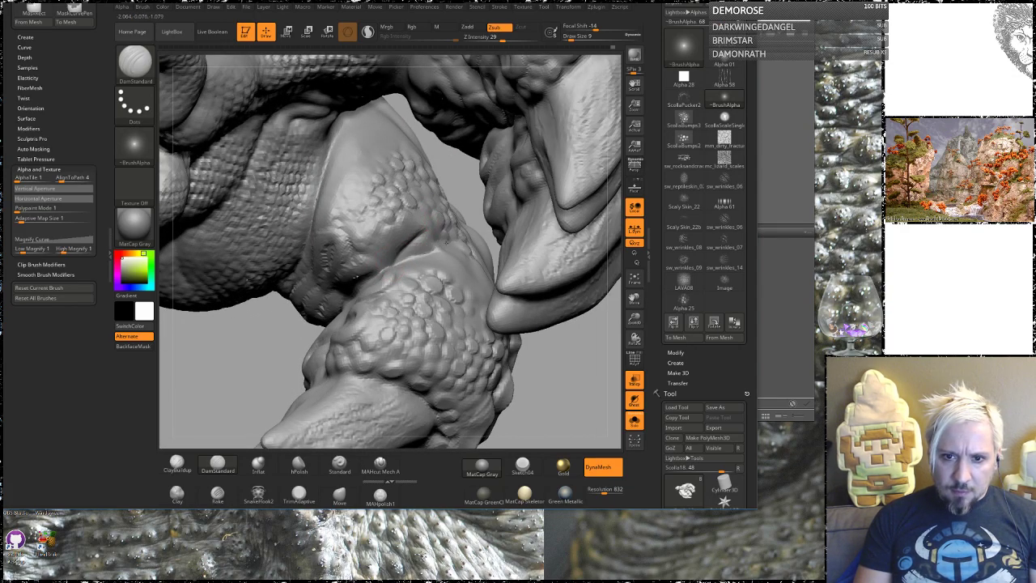
Stamp rounded scales with the Standard brush over the bare side of the finger segment and the skin behind its claw.
{"action": "left_click", "coordinate": [177, 463]}
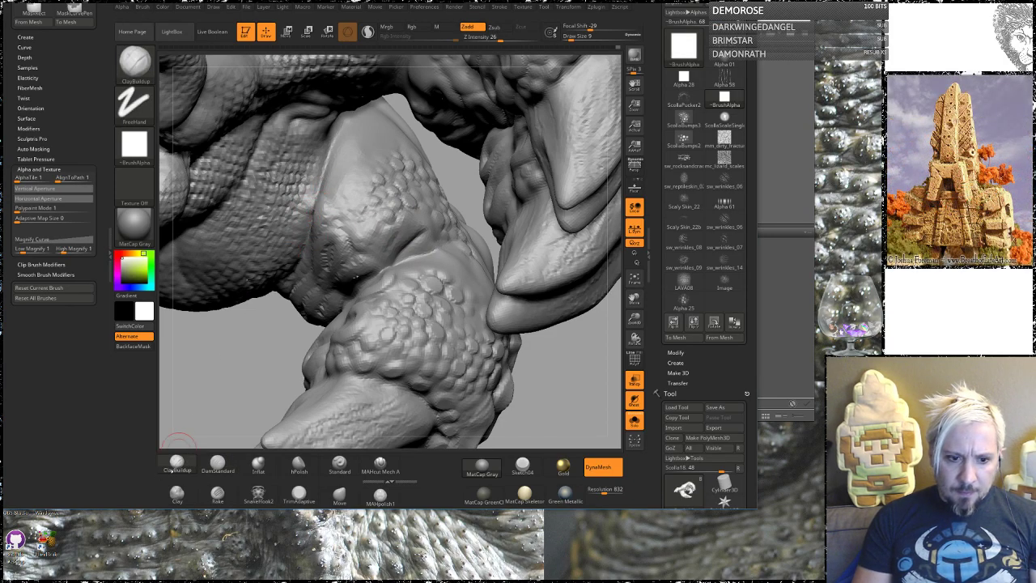
{"action": "left_click", "coordinate": [339, 464]}
{"action": "left_click_drag", "start_coordinate": [347, 166], "coordinate": [361, 195]}
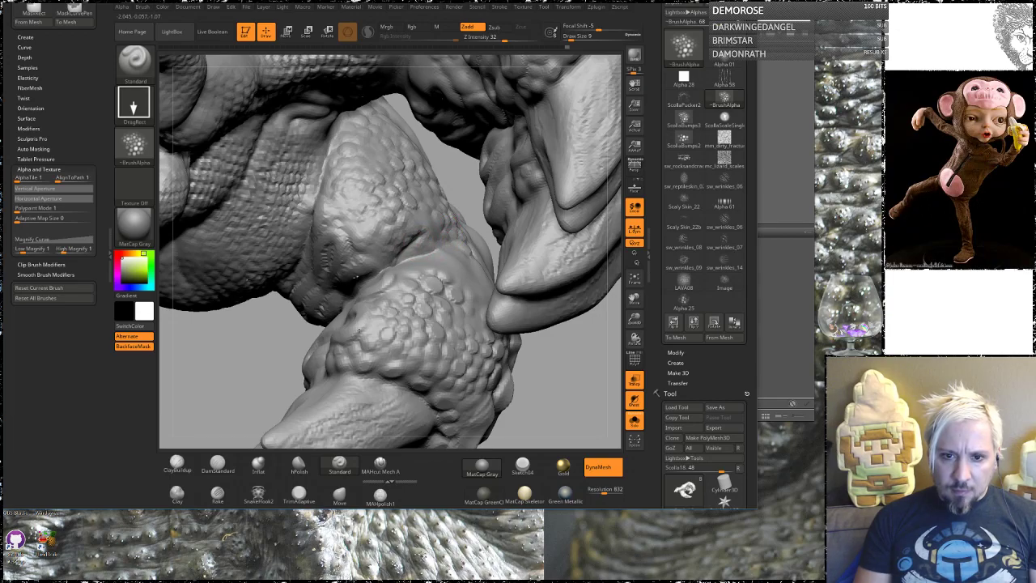
{"action": "mouse_move", "coordinate": [579, 394]}
{"action": "left_mouse_down", "text": "alt"}
{"action": "mouse_move", "coordinate": [517, 330]}
{"action": "mouse_move", "coordinate": [529, 311]}
{"action": "left_mouse_up", "text": "alt"}
{"action": "left_click_drag", "start_coordinate": [530, 310], "coordinate": [522, 332]}
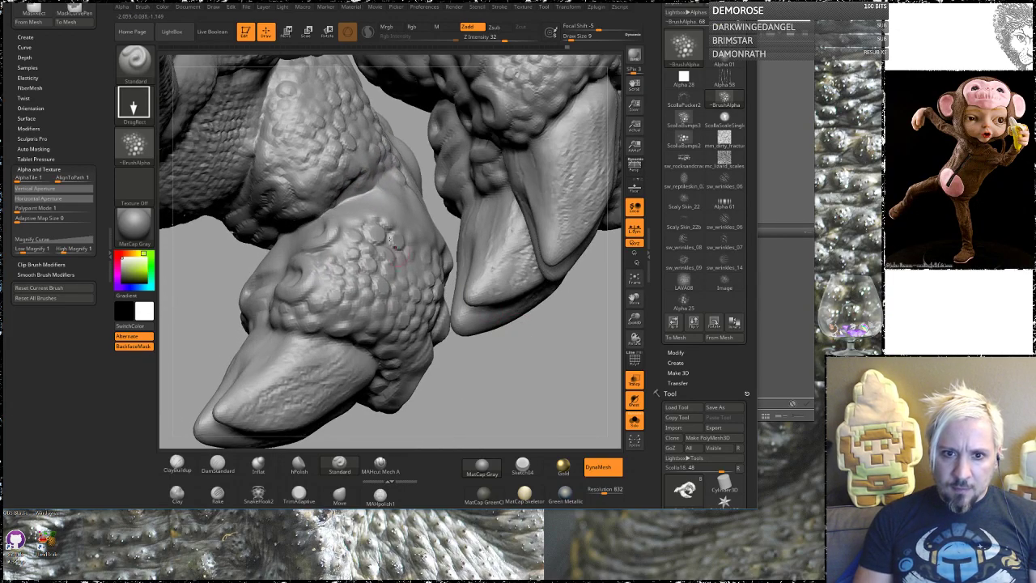
{"action": "mouse_move", "coordinate": [417, 224]}
{"action": "left_mouse_down"}
{"action": "mouse_move", "coordinate": [434, 246]}
{"action": "mouse_move", "coordinate": [427, 253]}
{"action": "left_mouse_up"}
Switch the Standard brush to the ScollaBumps2 alpha and stamp bumps beside the scales at the fingertip's claw base.
{"action": "mouse_move", "coordinate": [493, 392]}
{"action": "left_mouse_down"}
{"action": "mouse_move", "coordinate": [534, 338]}
{"action": "mouse_move", "coordinate": [275, 438]}
{"action": "left_mouse_up"}
{"action": "left_click", "coordinate": [129, 144]}
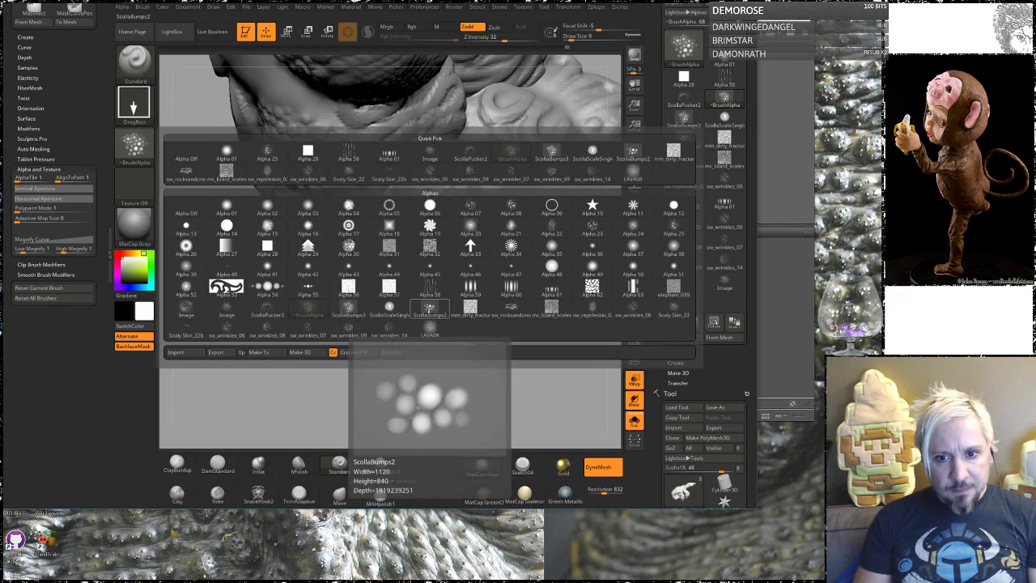
{"action": "left_click", "coordinate": [430, 307]}
{"action": "mouse_move", "coordinate": [283, 360]}
{"action": "left_mouse_down"}
{"action": "mouse_move", "coordinate": [263, 364]}
{"action": "mouse_move", "coordinate": [267, 356]}
{"action": "left_mouse_up"}
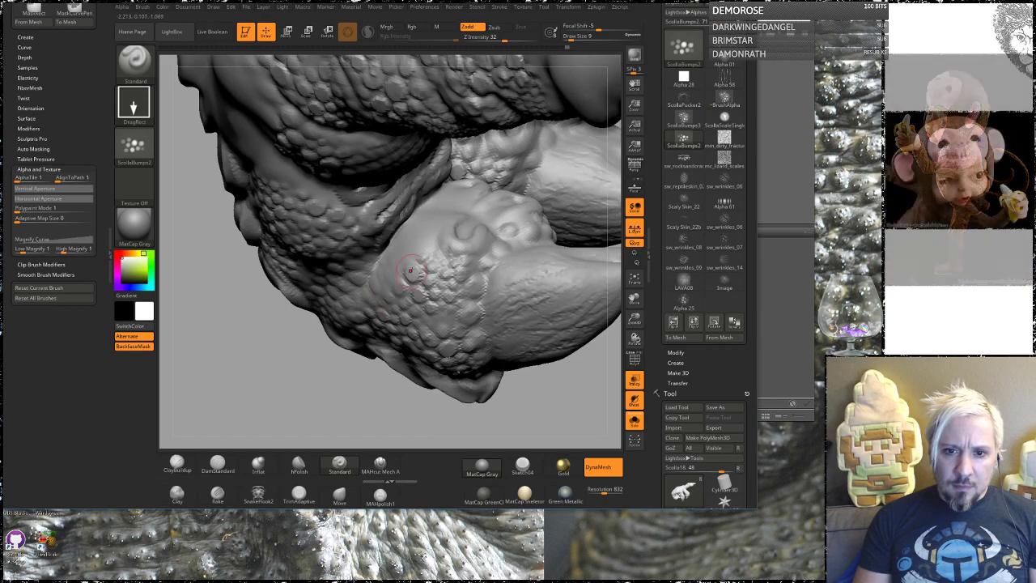
{"action": "left_click_drag", "start_coordinate": [404, 247], "coordinate": [412, 236]}
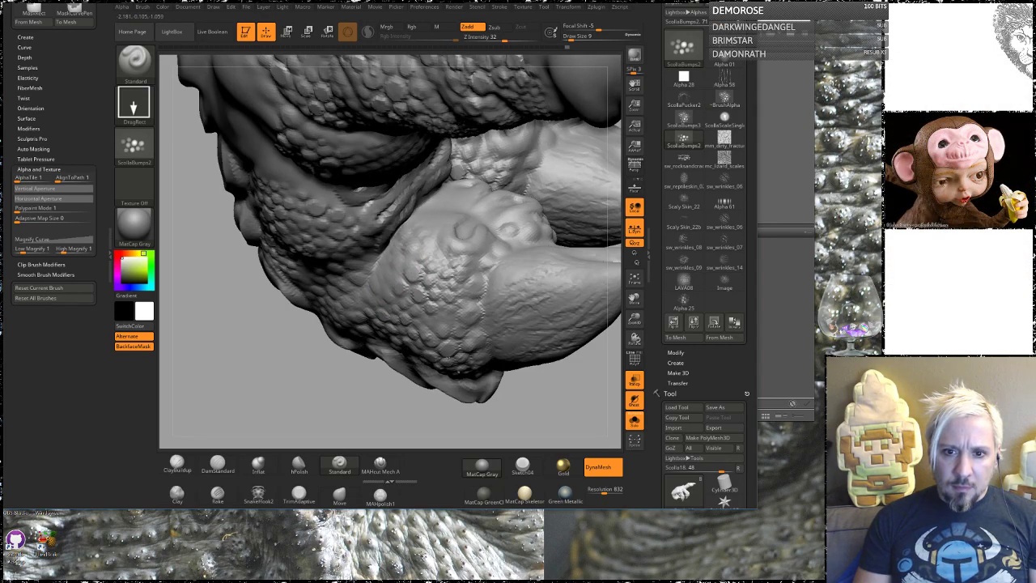
{"action": "left_click_drag", "start_coordinate": [306, 386], "coordinate": [261, 433]}
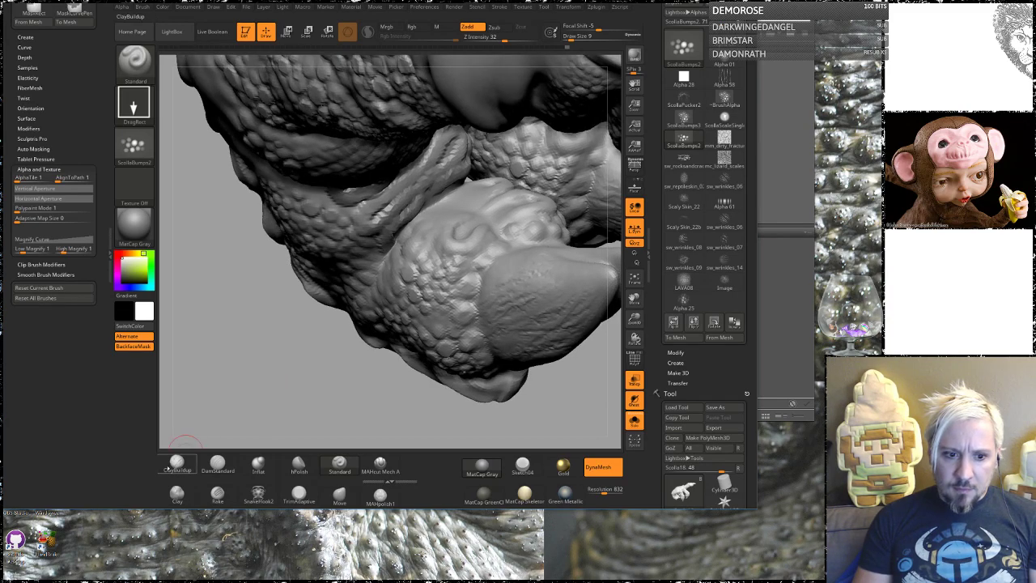
Build up raised wrinkles with the ClayBuildup brush over the bare skin behind the fingertip's claw.
{"action": "left_click", "coordinate": [173, 464]}
{"action": "left_click_drag", "start_coordinate": [209, 405], "coordinate": [243, 381]}
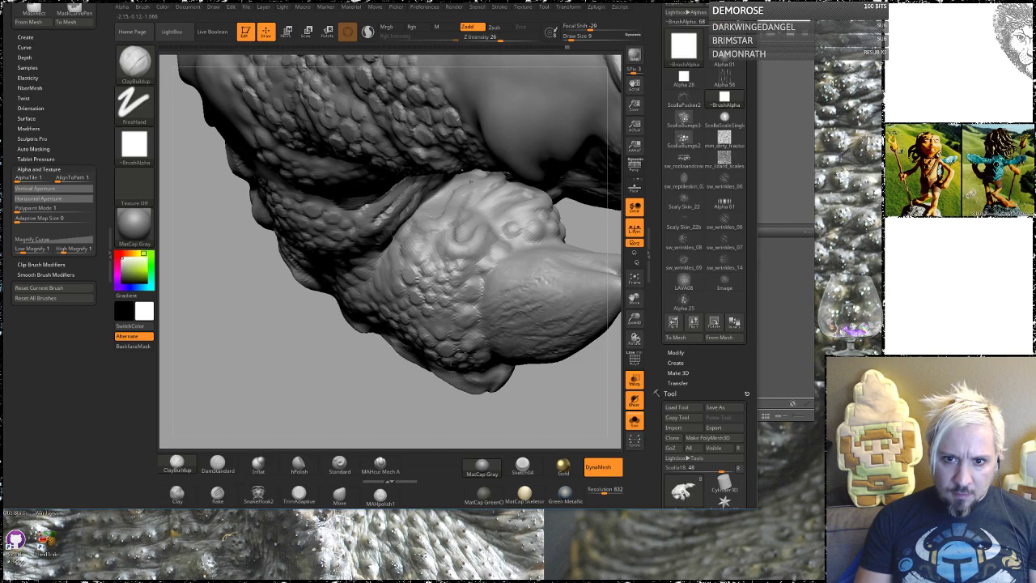
{"action": "left_click_drag", "start_coordinate": [493, 187], "coordinate": [468, 204]}
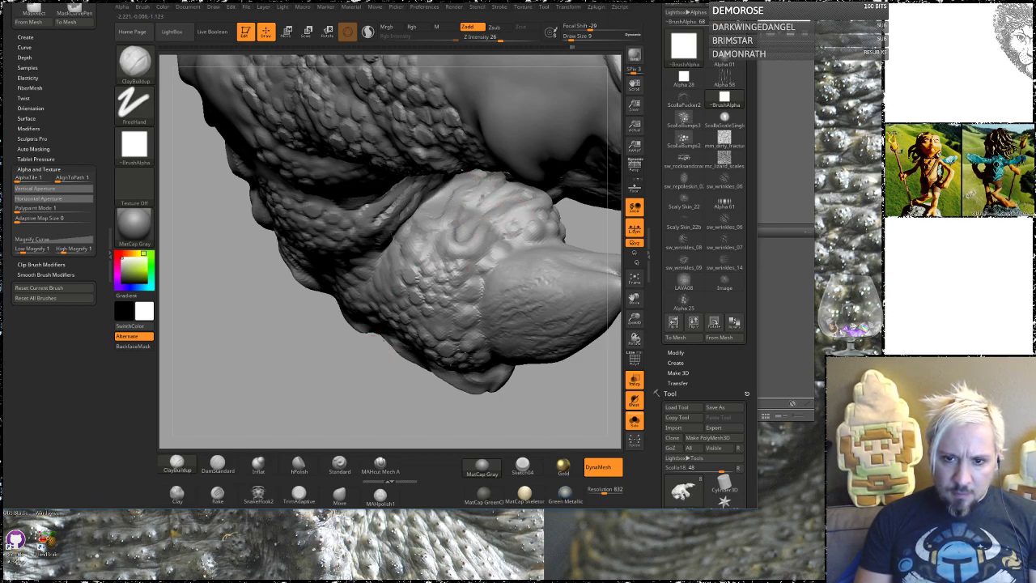
{"action": "mouse_move", "coordinate": [270, 377]}
{"action": "left_mouse_down"}
{"action": "mouse_move", "coordinate": [284, 359]}
{"action": "mouse_move", "coordinate": [279, 366]}
{"action": "mouse_move", "coordinate": [293, 369]}
{"action": "left_mouse_up"}
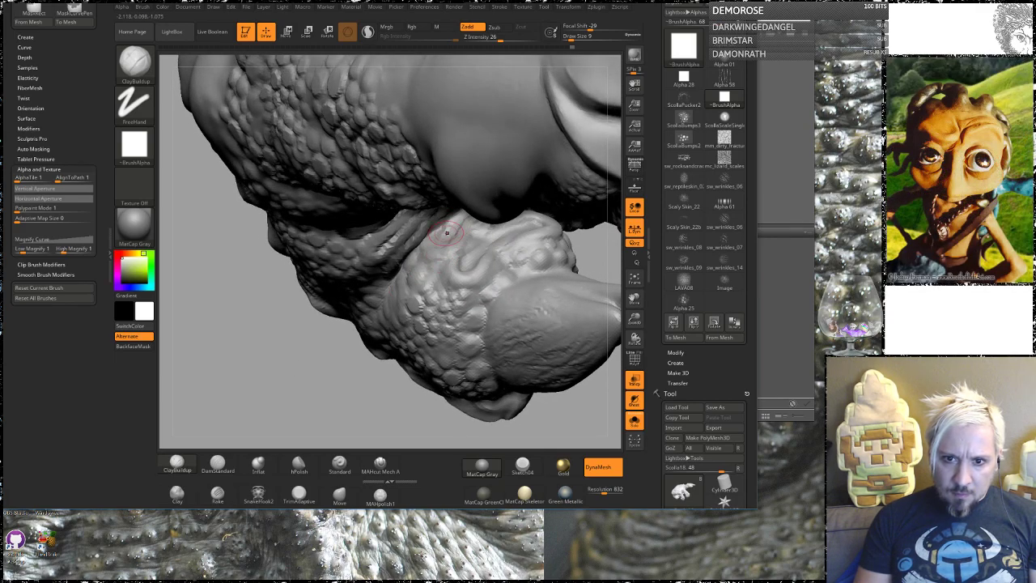
Stamp clusters of bumps with the Standard brush along the bare upper edge of the scaly finger segment.
{"action": "mouse_move", "coordinate": [324, 373]}
{"action": "left_mouse_down"}
{"action": "mouse_move", "coordinate": [328, 323]}
{"action": "mouse_move", "coordinate": [356, 317]}
{"action": "mouse_move", "coordinate": [312, 330]}
{"action": "left_mouse_up"}
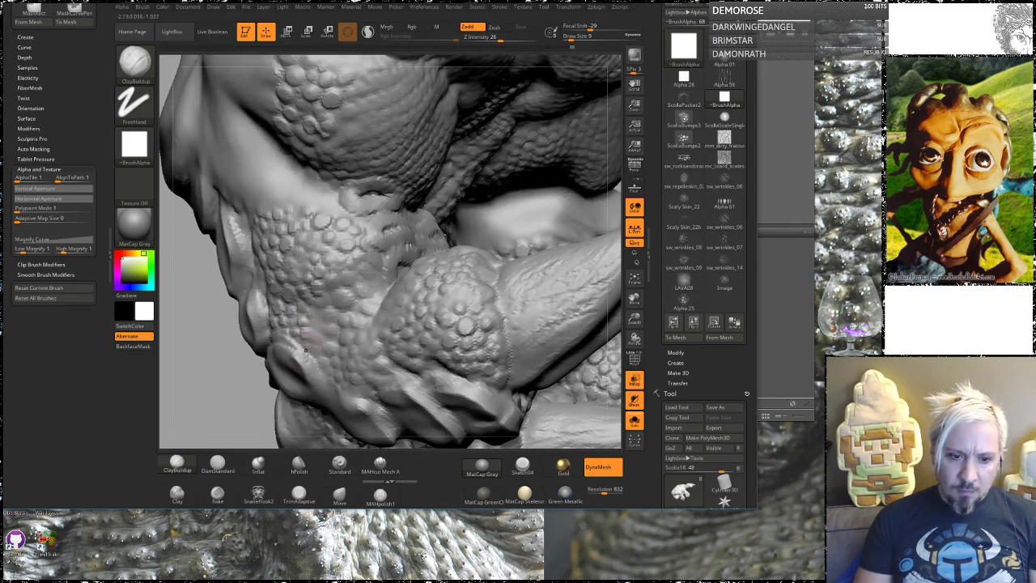
{"action": "left_click", "coordinate": [339, 463]}
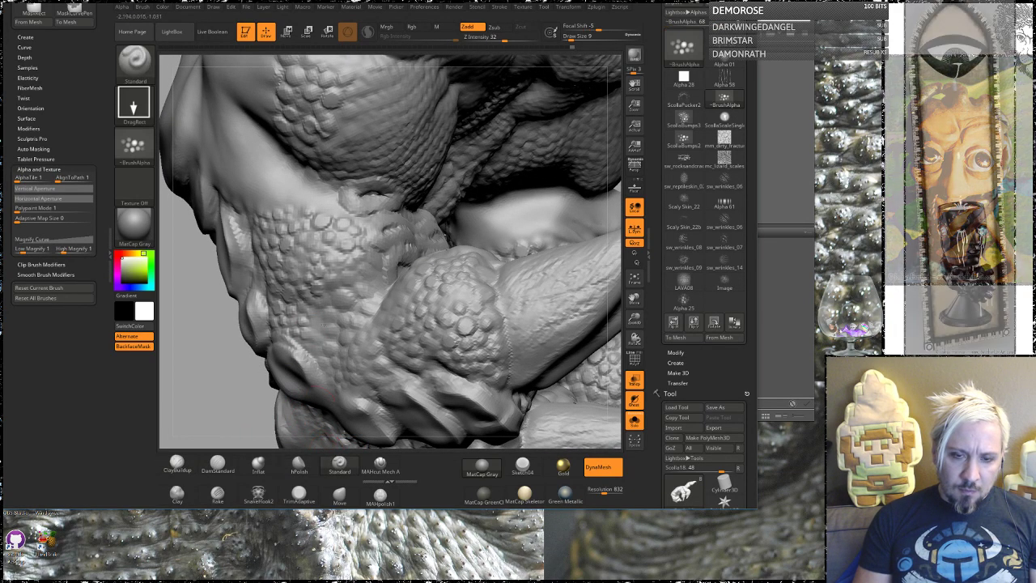
{"action": "mouse_move", "coordinate": [321, 196]}
{"action": "left_mouse_down"}
{"action": "mouse_move", "coordinate": [334, 204]}
{"action": "mouse_move", "coordinate": [345, 195]}
{"action": "left_mouse_up"}
{"action": "mouse_move", "coordinate": [246, 358]}
{"action": "left_mouse_down"}
{"action": "mouse_move", "coordinate": [219, 353]}
{"action": "mouse_move", "coordinate": [384, 328]}
{"action": "left_mouse_up"}
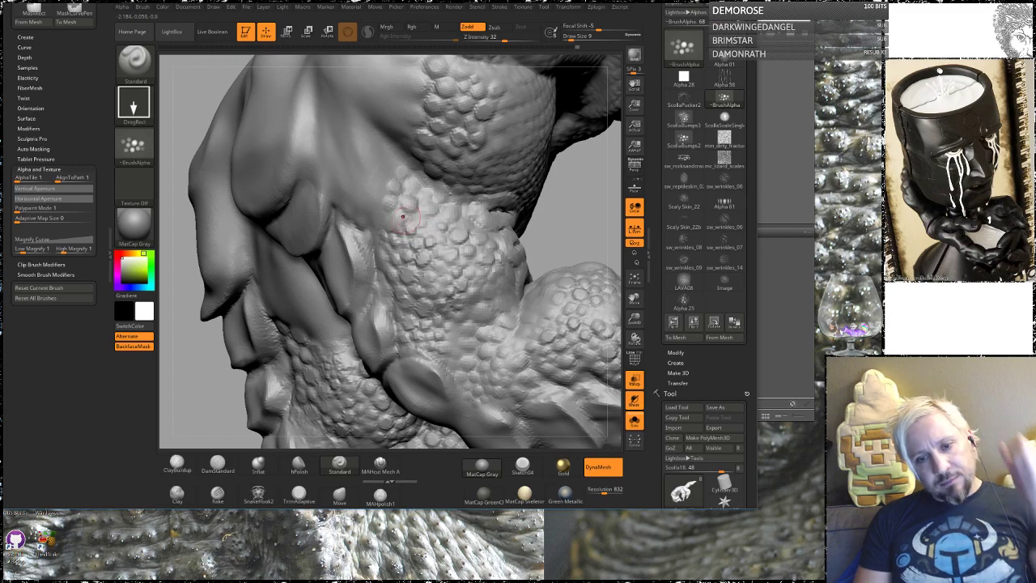
Extend the stamped scales from the knuckle across the smooth skin toward the finger's back plates, smoothing the spots where they blend.
{"action": "mouse_move", "coordinate": [571, 200]}
{"action": "left_mouse_down"}
{"action": "mouse_move", "coordinate": [421, 210]}
{"action": "mouse_move", "coordinate": [341, 198]}
{"action": "left_mouse_up"}
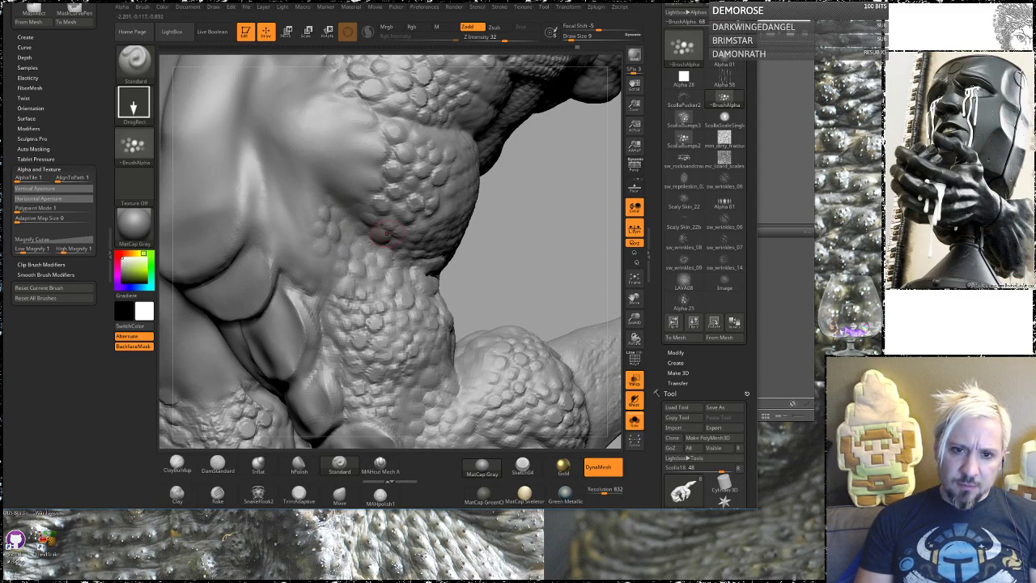
{"action": "left_click_drag", "start_coordinate": [524, 241], "coordinate": [448, 165]}
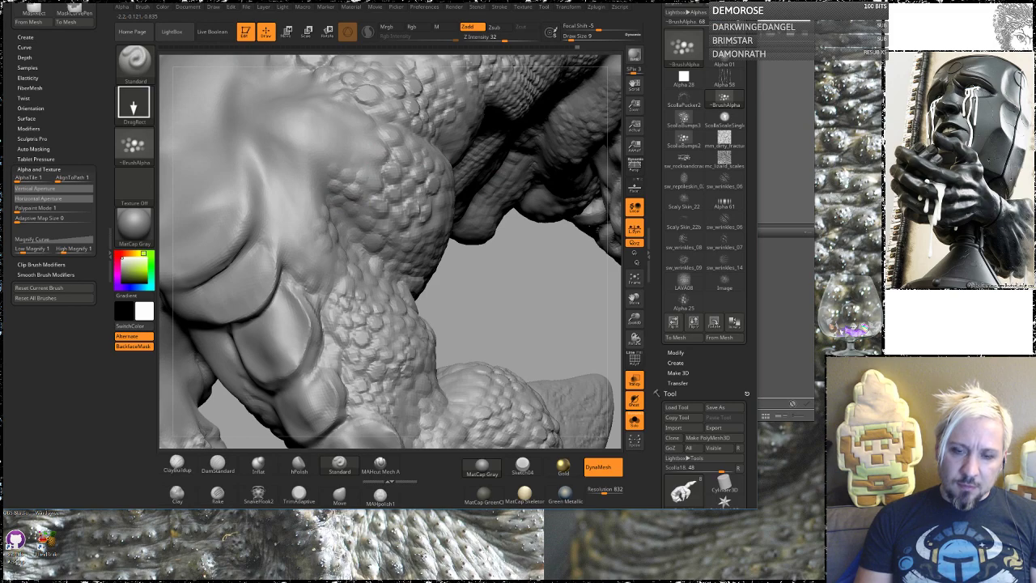
{"action": "mouse_move", "coordinate": [523, 278]}
{"action": "left_mouse_down"}
{"action": "mouse_move", "coordinate": [513, 297]}
{"action": "mouse_move", "coordinate": [322, 166]}
{"action": "left_mouse_up"}
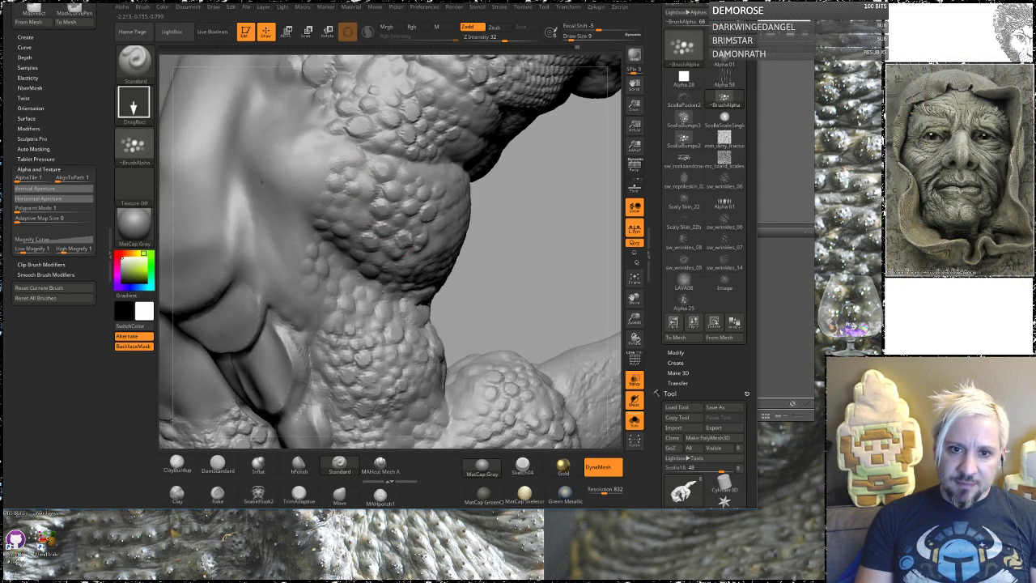
{"action": "mouse_move", "coordinate": [553, 212]}
{"action": "left_mouse_down"}
{"action": "mouse_move", "coordinate": [518, 241]}
{"action": "mouse_move", "coordinate": [378, 241]}
{"action": "left_mouse_up"}
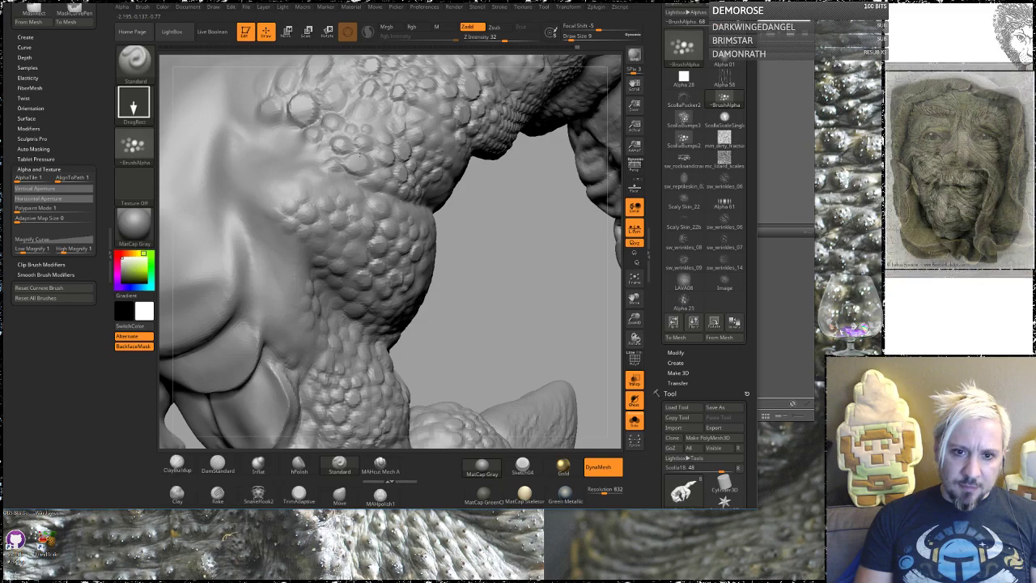
{"action": "left_click_drag", "start_coordinate": [480, 284], "coordinate": [304, 242]}
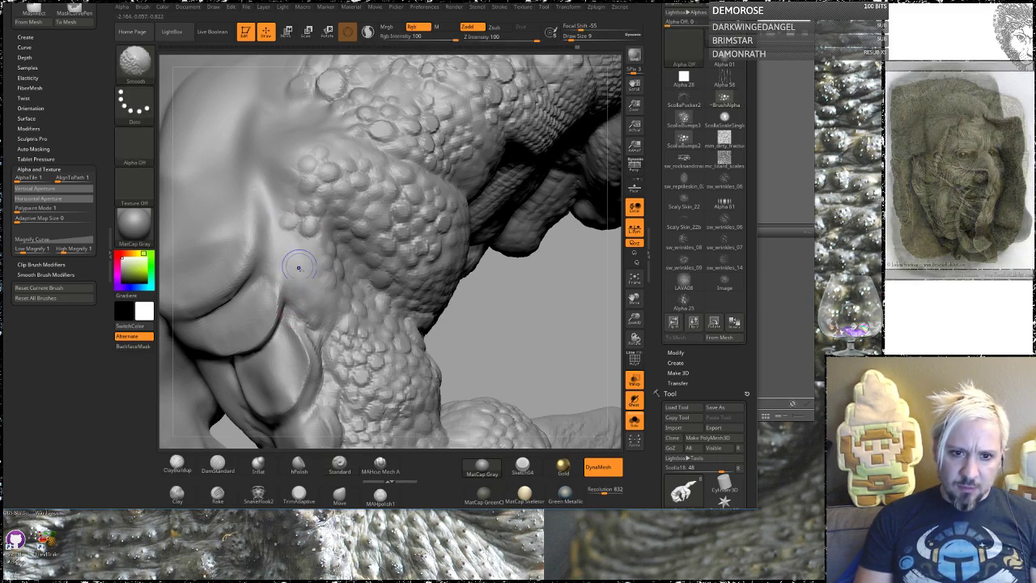
{"action": "left_click_drag", "start_coordinate": [248, 312], "coordinate": [235, 306]}
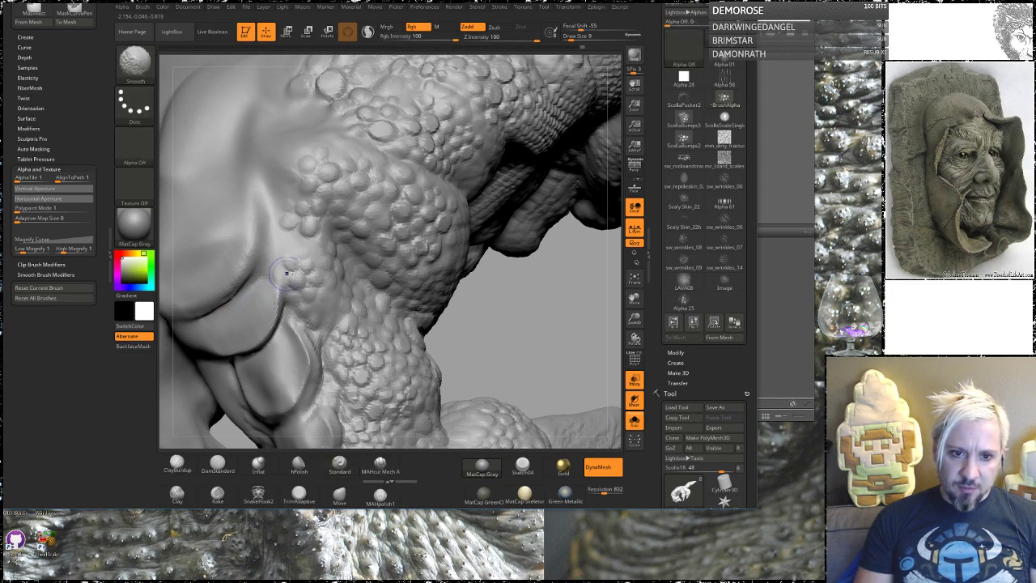
Fill the remaining gaps between the knuckle scales and the overlapping back plates with more stamped bumps.
{"action": "left_click_drag", "start_coordinate": [527, 314], "coordinate": [502, 348]}
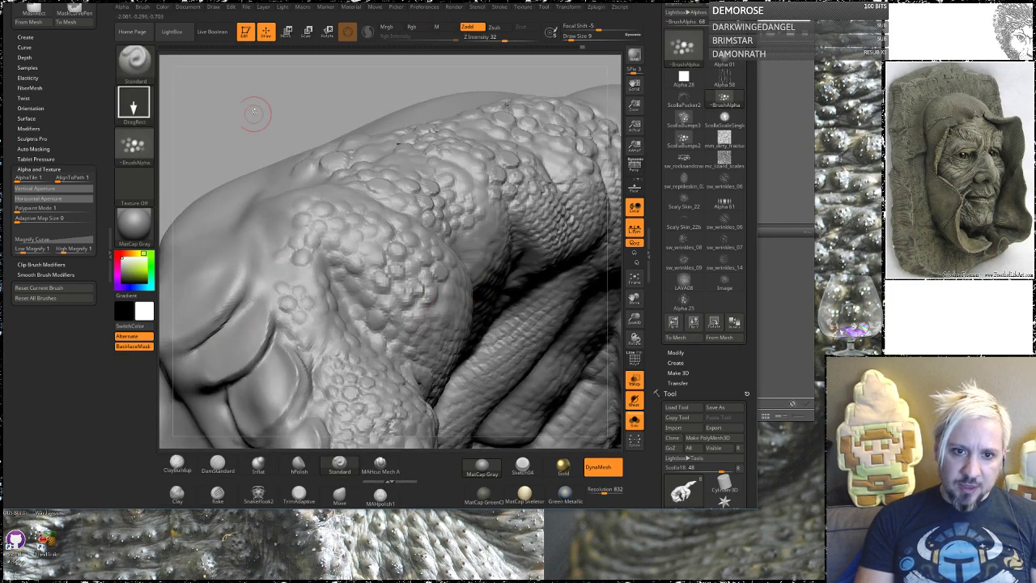
{"action": "mouse_move", "coordinate": [249, 100]}
{"action": "left_mouse_down"}
{"action": "mouse_move", "coordinate": [283, 104]}
{"action": "mouse_move", "coordinate": [269, 183]}
{"action": "mouse_move", "coordinate": [324, 291]}
{"action": "mouse_move", "coordinate": [300, 270]}
{"action": "mouse_move", "coordinate": [264, 302]}
{"action": "left_mouse_up"}
{"action": "left_click_drag", "start_coordinate": [531, 371], "coordinate": [339, 171]}
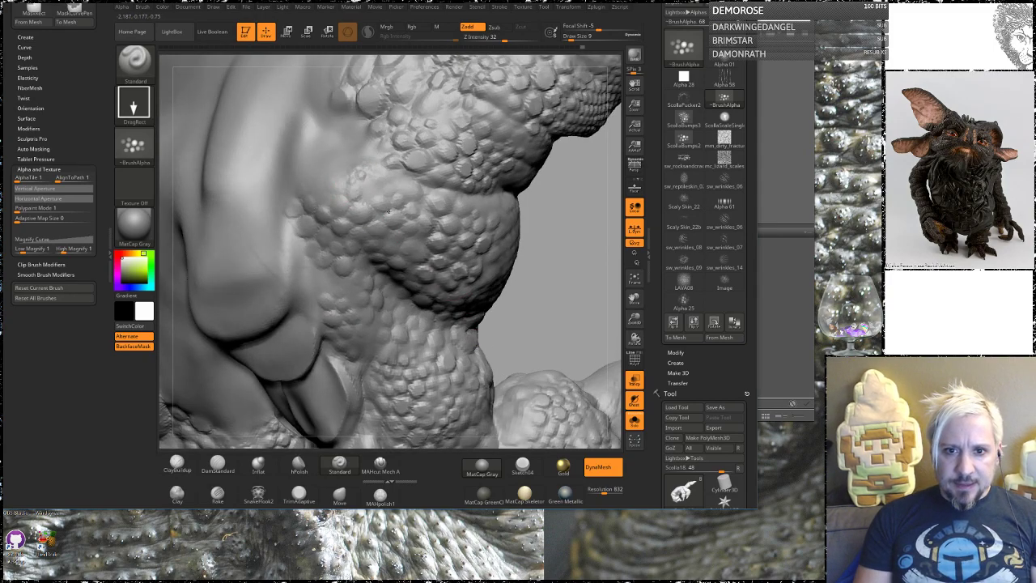
{"action": "left_click_drag", "start_coordinate": [366, 247], "coordinate": [340, 263]}
{"action": "mouse_move", "coordinate": [567, 279]}
{"action": "left_mouse_down"}
{"action": "mouse_move", "coordinate": [324, 235]}
{"action": "mouse_move", "coordinate": [349, 312]}
{"action": "left_mouse_up"}
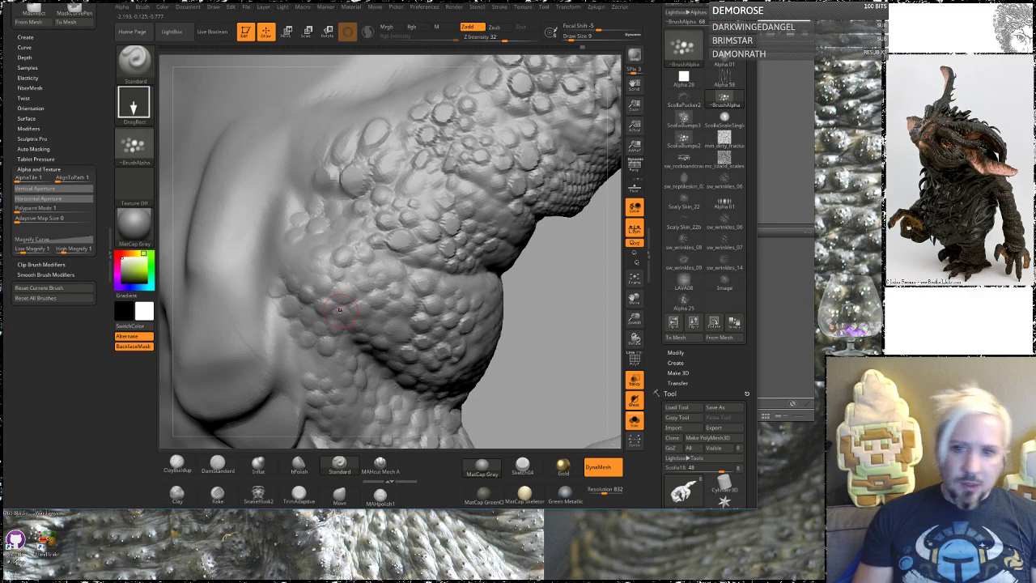
Stamp raised bumps at the edge of the large round scales, where they meet the bare skin between the fingers.
{"action": "mouse_move", "coordinate": [551, 323]}
{"action": "left_mouse_down"}
{"action": "mouse_move", "coordinate": [478, 352]}
{"action": "mouse_move", "coordinate": [522, 361]}
{"action": "mouse_move", "coordinate": [530, 156]}
{"action": "left_mouse_up"}
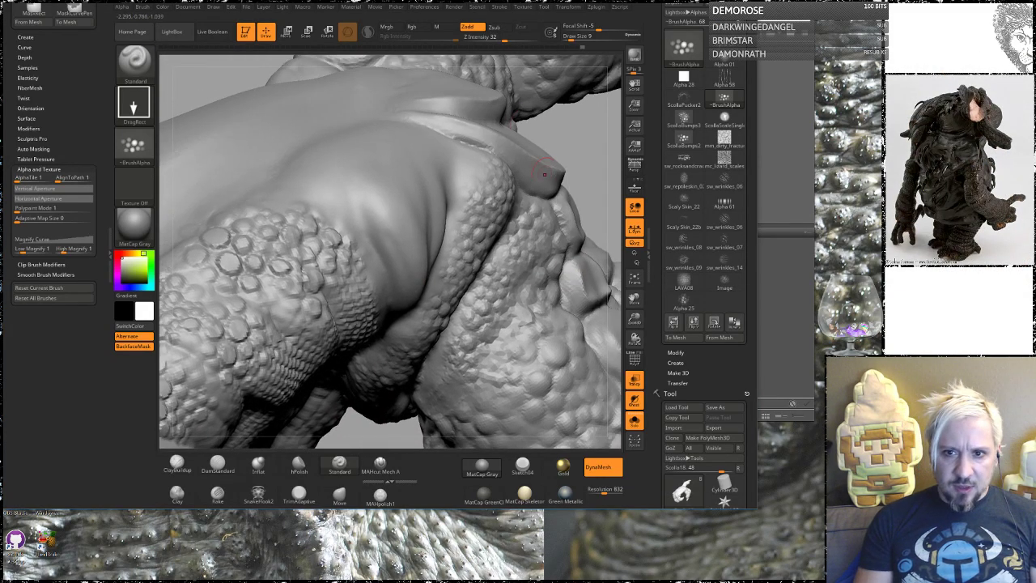
{"action": "left_click_drag", "start_coordinate": [603, 139], "coordinate": [571, 157]}
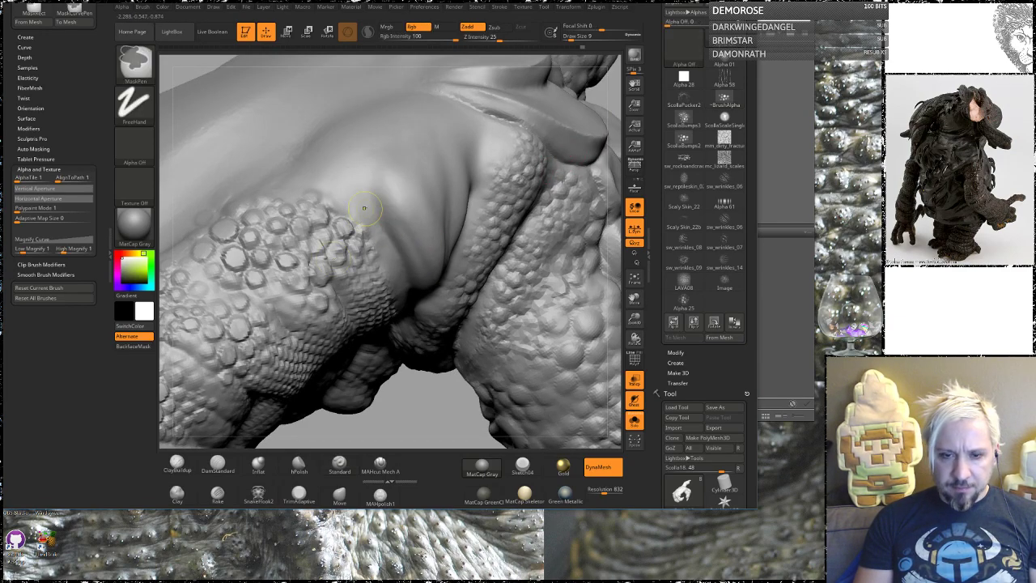
{"action": "left_click_drag", "start_coordinate": [356, 202], "coordinate": [379, 194]}
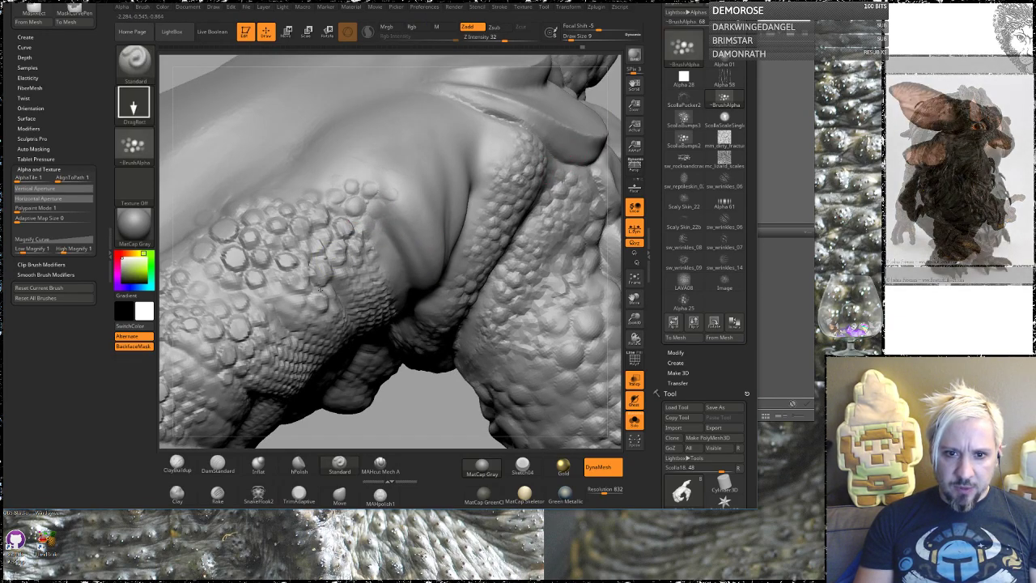
Switch the Standard brush to the Image scale alpha and stamp fine scales over the smooth skin folds between the fingers.
{"action": "mouse_move", "coordinate": [411, 414]}
{"action": "left_mouse_down", "text": "alt"}
{"action": "mouse_move", "coordinate": [389, 412]}
{"action": "mouse_move", "coordinate": [405, 384]}
{"action": "mouse_move", "coordinate": [387, 360]}
{"action": "mouse_move", "coordinate": [376, 299]}
{"action": "left_mouse_up", "text": "alt"}
{"action": "key", "text": "shift"}
{"action": "mouse_move", "coordinate": [426, 107]}
{"action": "left_mouse_down", "text": "alt"}
{"action": "mouse_move", "coordinate": [420, 84]}
{"action": "mouse_move", "coordinate": [412, 113]}
{"action": "left_mouse_up", "text": "alt"}
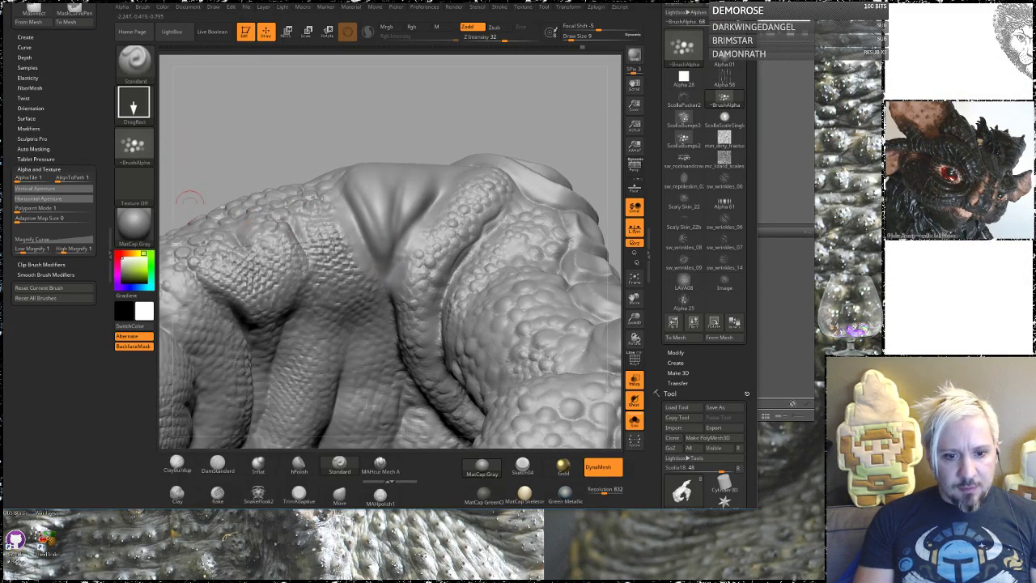
{"action": "left_click", "coordinate": [134, 145]}
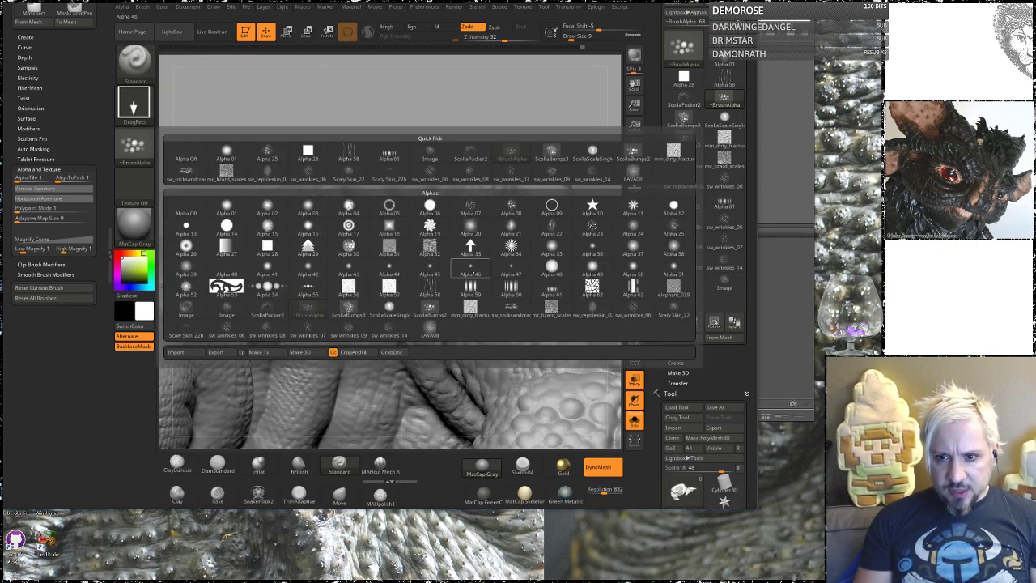
{"action": "left_click", "coordinate": [229, 308]}
{"action": "left_click_drag", "start_coordinate": [383, 227], "coordinate": [438, 369]}
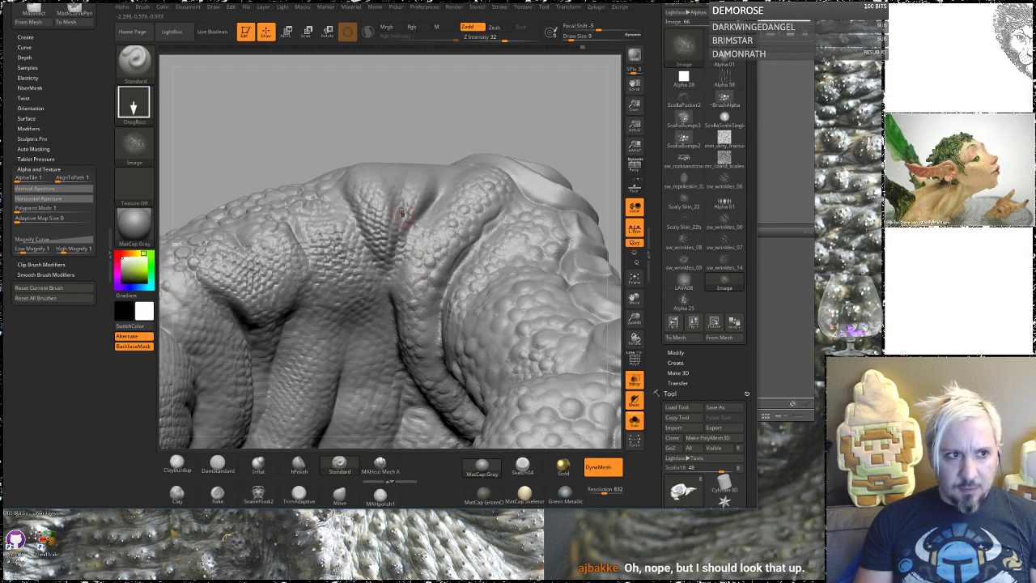
Switch the Standard brush to the ScollaBumps3 alpha and stamp rounded bumps across the top of the skin folds between the fingers.
{"action": "mouse_move", "coordinate": [407, 116]}
{"action": "left_mouse_down"}
{"action": "mouse_move", "coordinate": [403, 93]}
{"action": "mouse_move", "coordinate": [398, 128]}
{"action": "mouse_move", "coordinate": [254, 276]}
{"action": "left_mouse_up"}
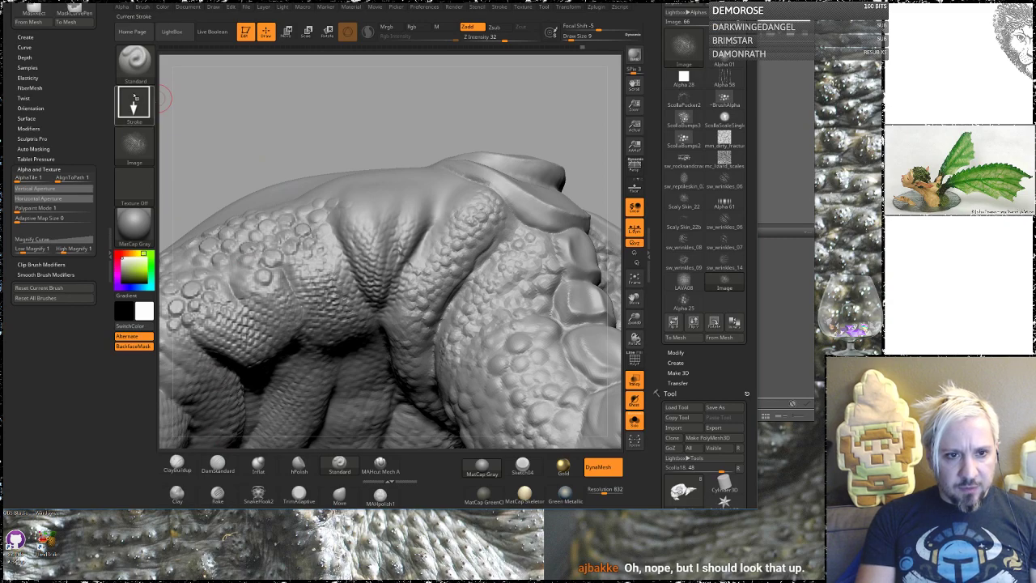
{"action": "left_click", "coordinate": [135, 144]}
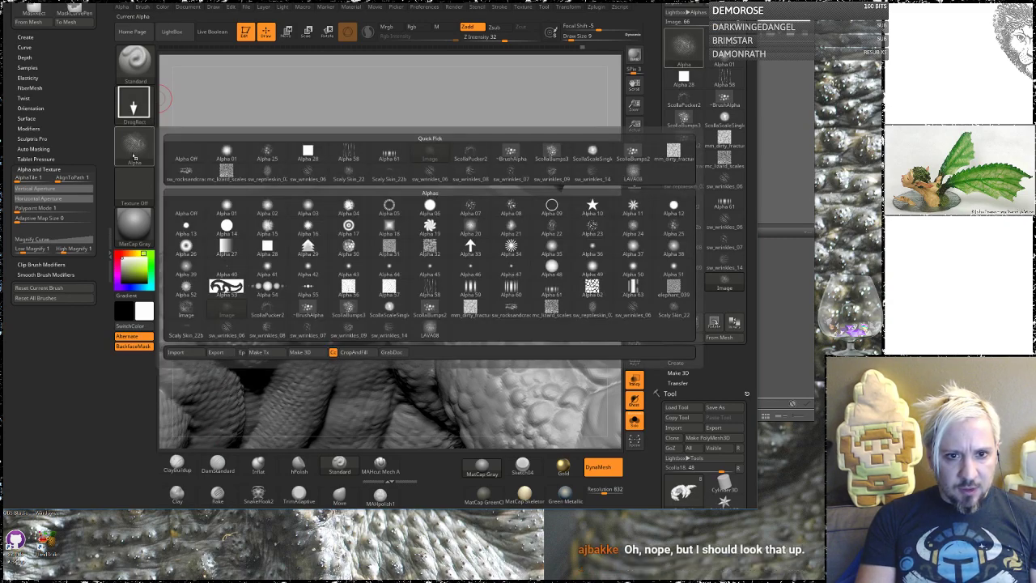
{"action": "left_click", "coordinate": [309, 309]}
{"action": "left_click", "coordinate": [135, 144]}
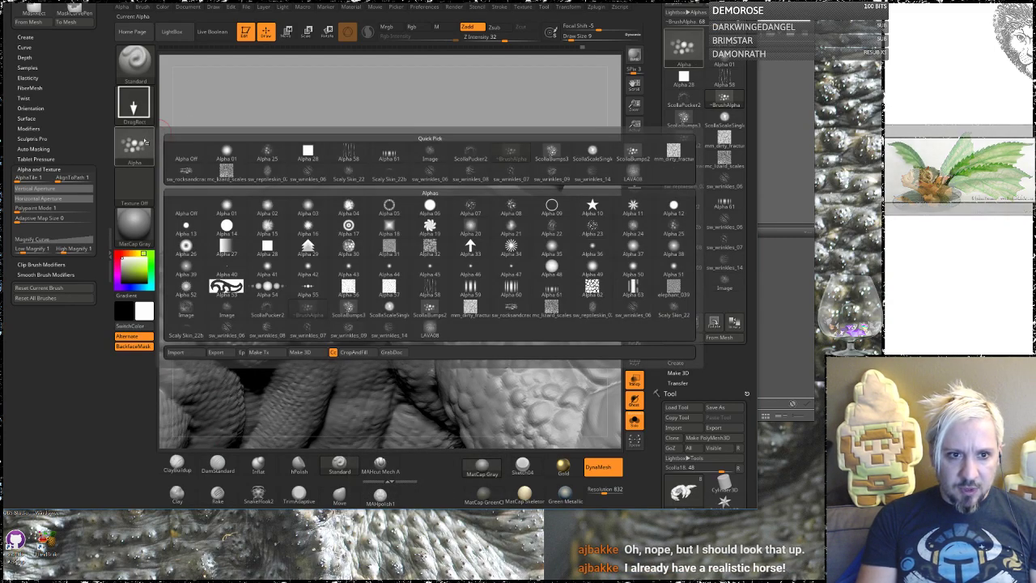
{"action": "left_click", "coordinate": [348, 309]}
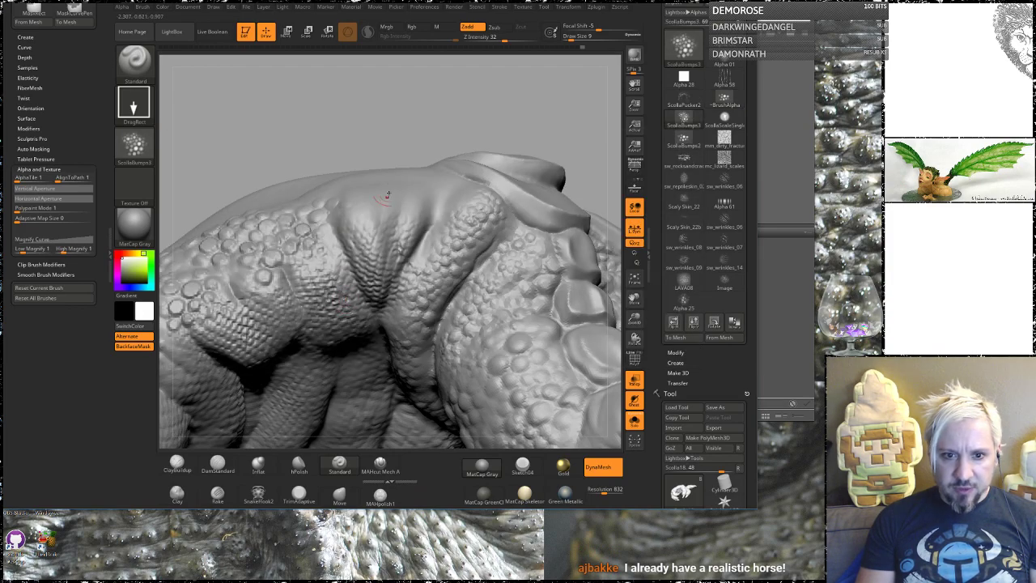
{"action": "left_click_drag", "start_coordinate": [427, 131], "coordinate": [404, 174]}
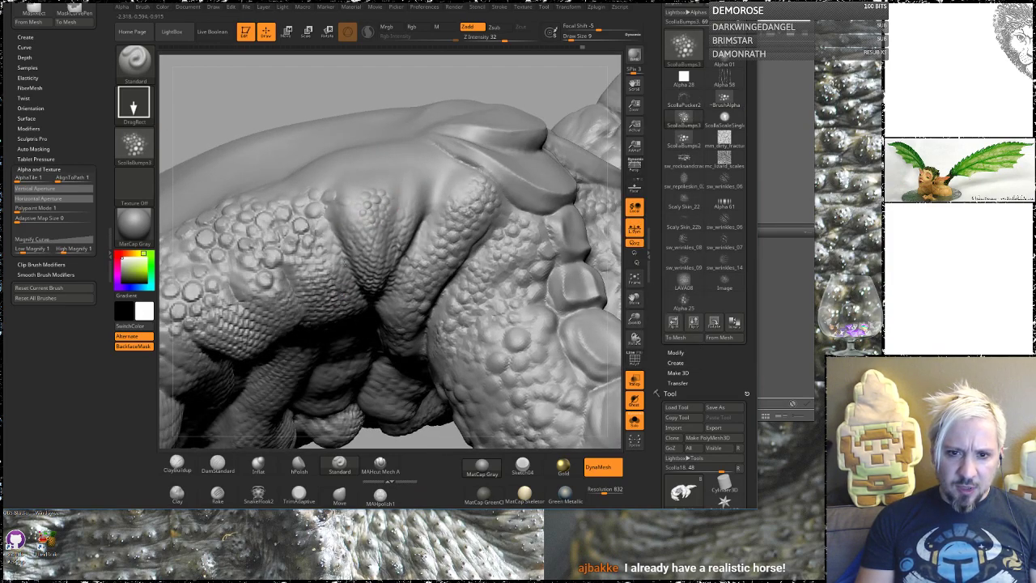
{"action": "left_click_drag", "start_coordinate": [379, 214], "coordinate": [328, 229]}
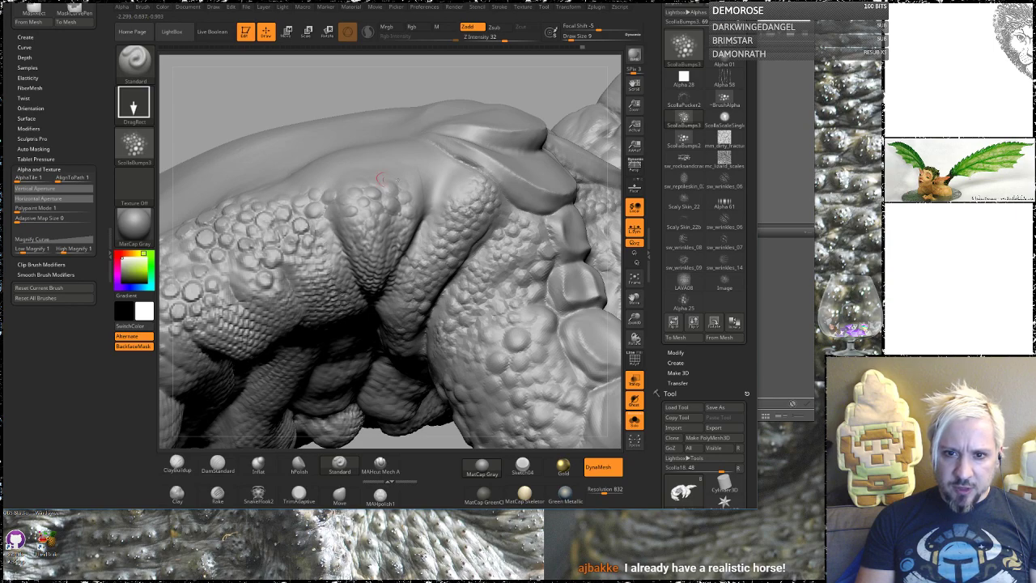
{"action": "mouse_move", "coordinate": [427, 202]}
{"action": "left_mouse_down", "text": "shift"}
{"action": "mouse_move", "coordinate": [435, 195]}
{"action": "mouse_move", "coordinate": [415, 178]}
{"action": "left_mouse_up", "text": "shift"}
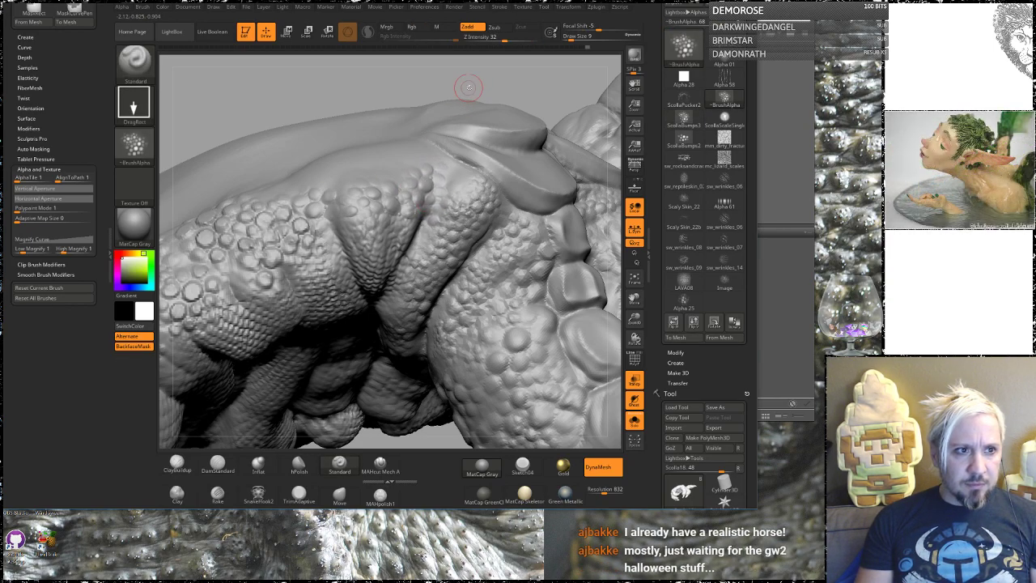
{"action": "left_click_drag", "start_coordinate": [540, 80], "coordinate": [433, 146]}
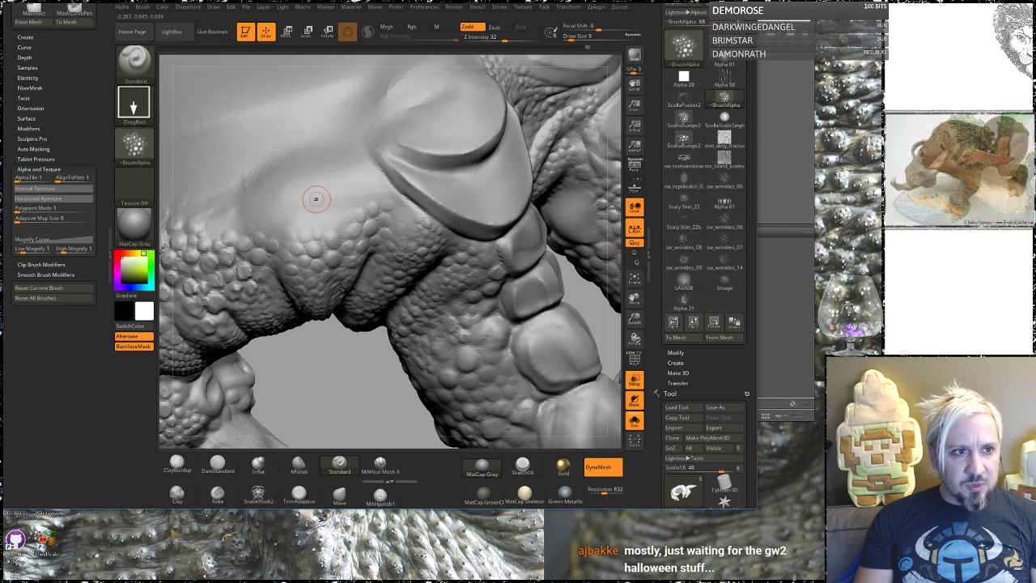
{"action": "key", "text": "shift"}
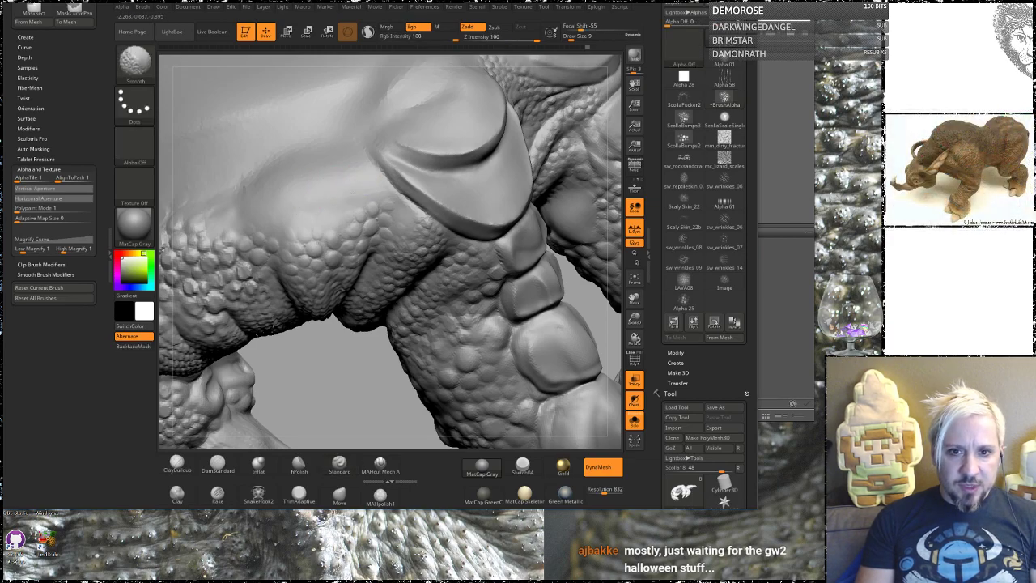
Cut wrinkle grooves with the DamStandard brush into the crease between the skin folds and the bumpy finger base.
{"action": "left_click_drag", "start_coordinate": [332, 391], "coordinate": [355, 267]}
{"action": "mouse_move", "coordinate": [355, 268]}
{"action": "right_mouse_down"}
{"action": "mouse_move", "coordinate": [396, 227]}
{"action": "mouse_move", "coordinate": [353, 220]}
{"action": "right_mouse_up"}
{"action": "left_click", "coordinate": [217, 466]}
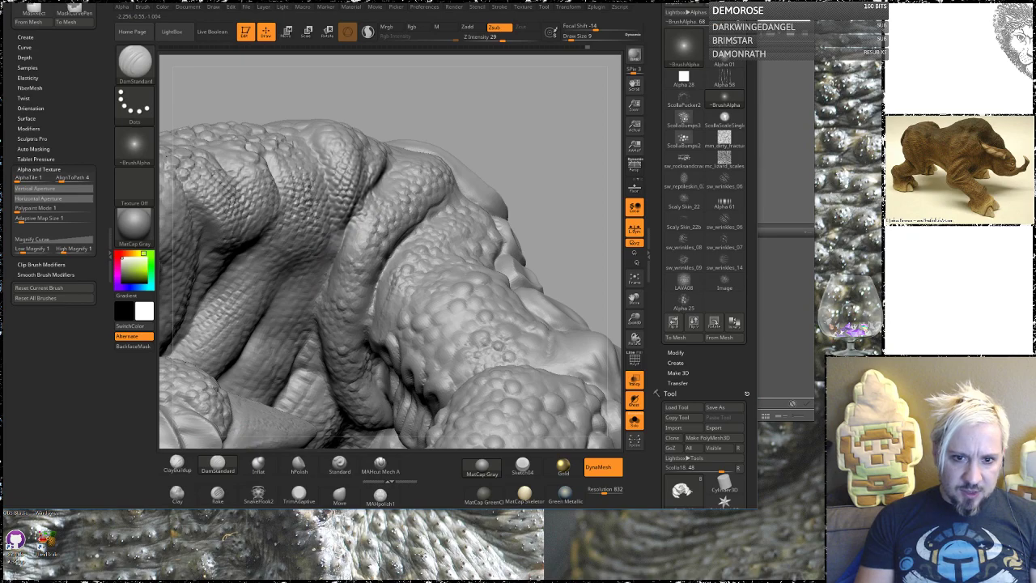
{"action": "mouse_move", "coordinate": [530, 160]}
{"action": "left_mouse_down"}
{"action": "mouse_move", "coordinate": [514, 122]}
{"action": "mouse_move", "coordinate": [523, 144]}
{"action": "mouse_move", "coordinate": [456, 194]}
{"action": "left_mouse_up"}
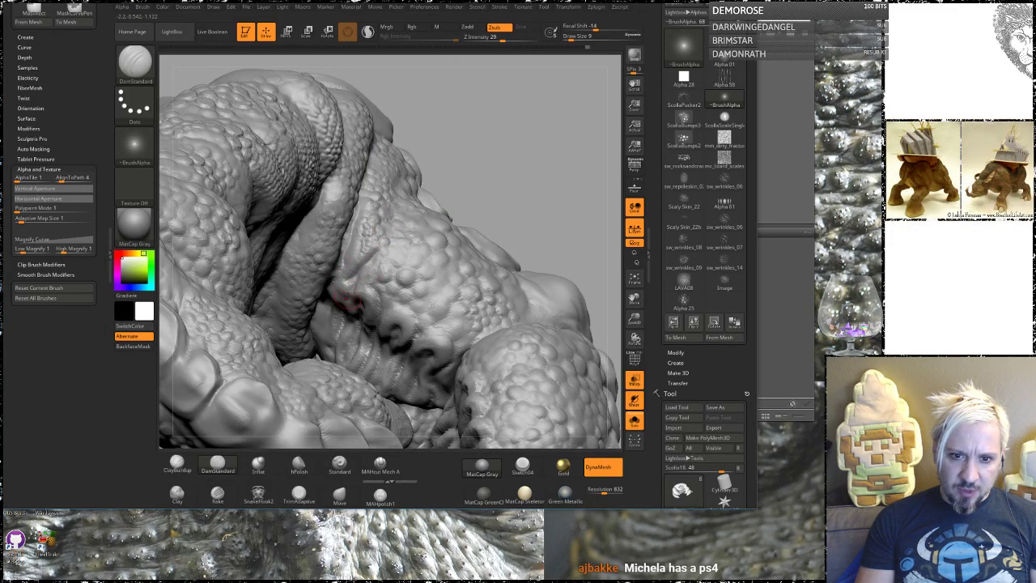
{"action": "left_click_drag", "start_coordinate": [523, 164], "coordinate": [379, 233]}
{"action": "left_click_drag", "start_coordinate": [525, 84], "coordinate": [459, 177]}
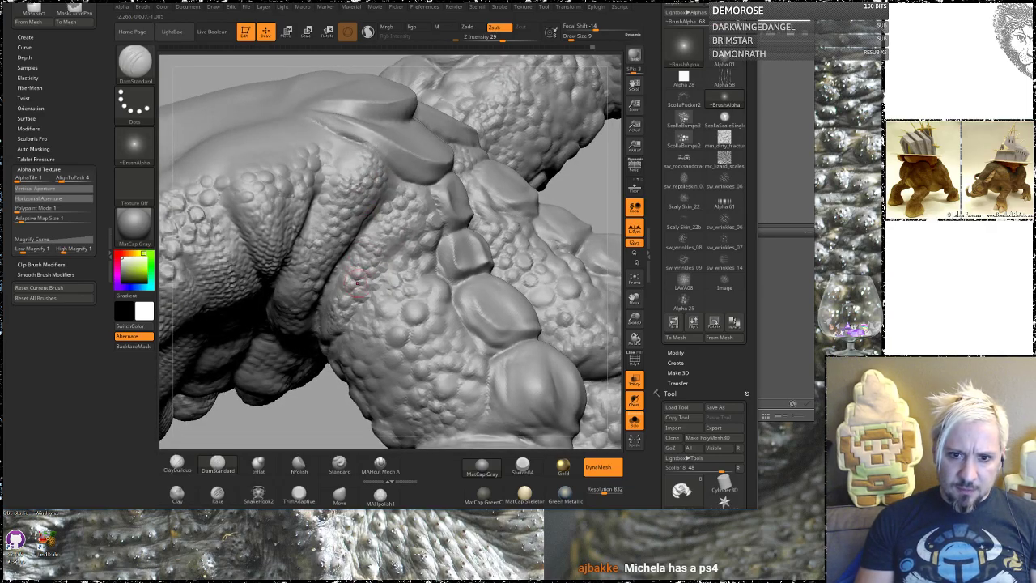
{"action": "left_click_drag", "start_coordinate": [601, 174], "coordinate": [512, 59], "text": "alt"}
{"action": "mouse_move", "coordinate": [519, 273]}
{"action": "left_mouse_down"}
{"action": "mouse_move", "coordinate": [505, 235]}
{"action": "mouse_move", "coordinate": [468, 224]}
{"action": "mouse_move", "coordinate": [451, 203]}
{"action": "mouse_move", "coordinate": [498, 254]}
{"action": "left_mouse_up"}
{"action": "mouse_move", "coordinate": [477, 117]}
{"action": "left_mouse_down"}
{"action": "mouse_move", "coordinate": [485, 123]}
{"action": "mouse_move", "coordinate": [374, 227]}
{"action": "left_mouse_up"}
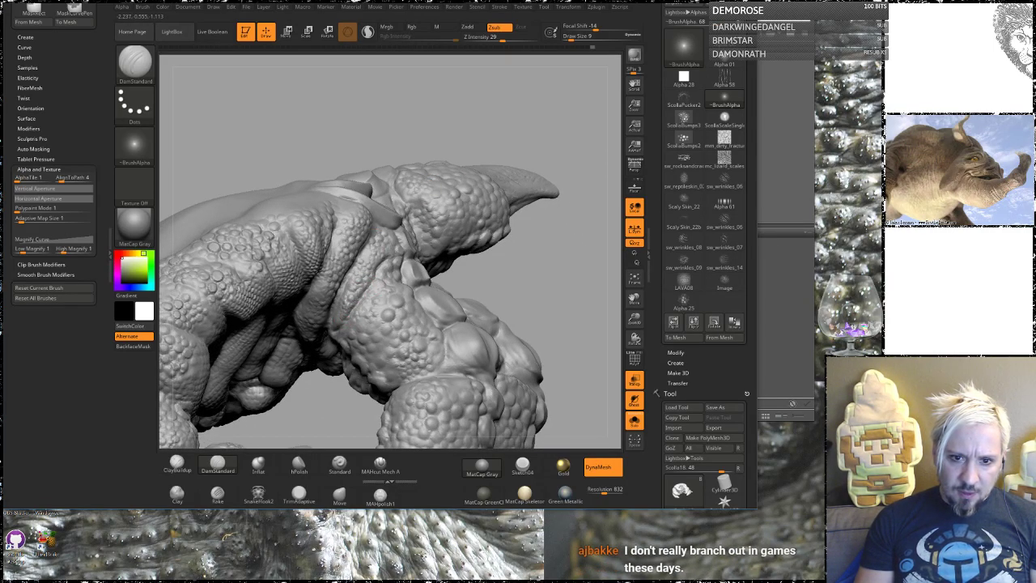
{"action": "left_click_drag", "start_coordinate": [537, 279], "coordinate": [514, 246]}
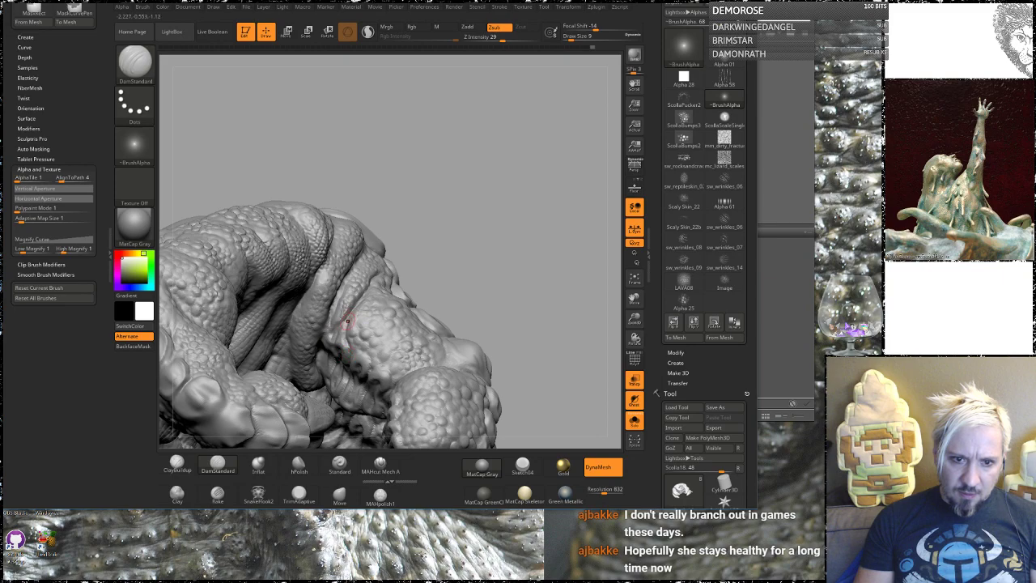
Examine the skin folds between the fingers, the clawed fingertips and the palm from several sides for areas lacking detail.
{"action": "mouse_move", "coordinate": [460, 185]}
{"action": "left_mouse_down"}
{"action": "mouse_move", "coordinate": [500, 240]}
{"action": "mouse_move", "coordinate": [493, 153]}
{"action": "left_mouse_up"}
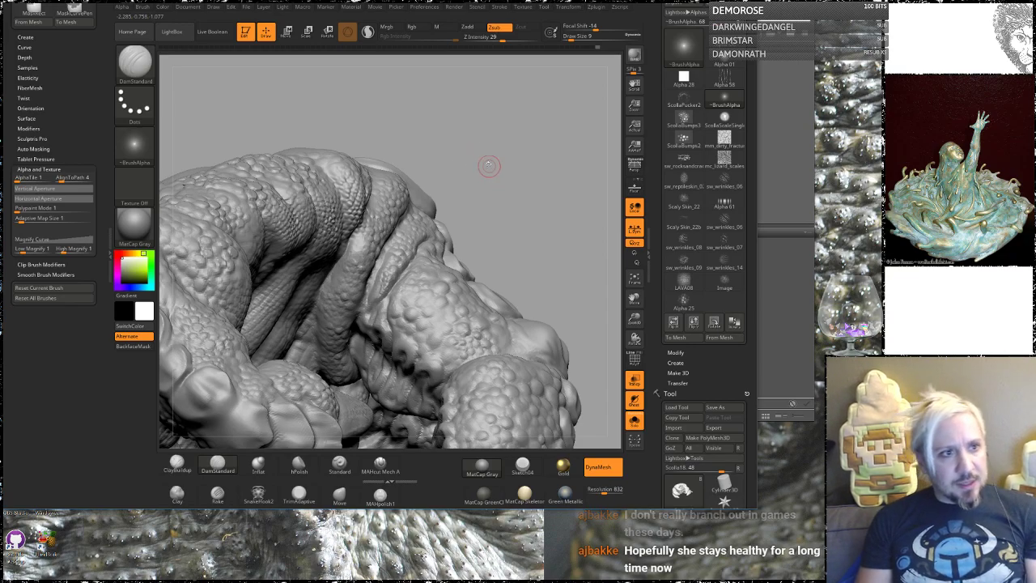
{"action": "left_click_drag", "start_coordinate": [505, 187], "coordinate": [509, 160]}
{"action": "mouse_move", "coordinate": [504, 160]}
{"action": "left_mouse_down"}
{"action": "mouse_move", "coordinate": [525, 132]}
{"action": "mouse_move", "coordinate": [549, 159]}
{"action": "mouse_move", "coordinate": [335, 325]}
{"action": "left_mouse_up"}
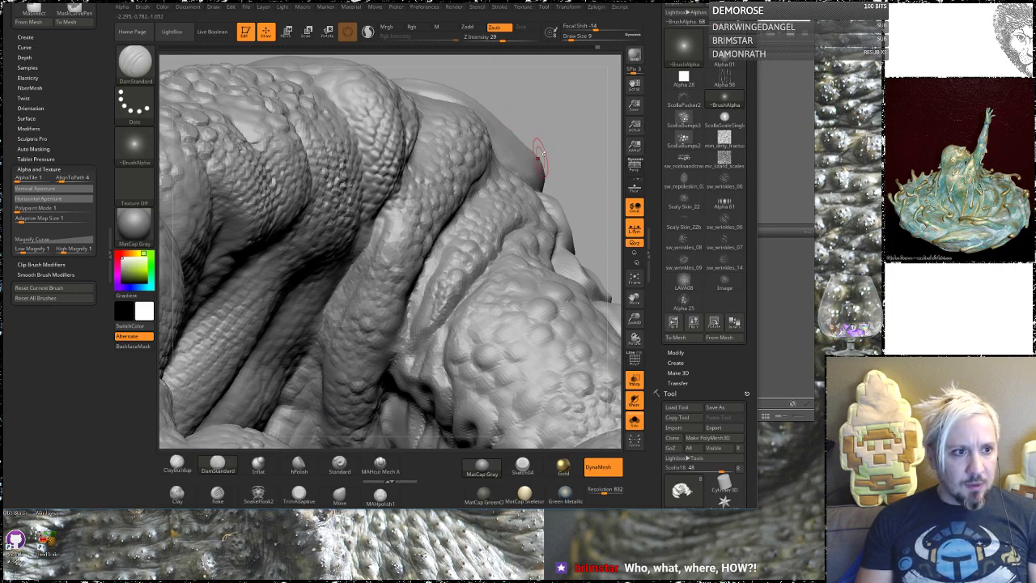
{"action": "mouse_move", "coordinate": [576, 151]}
{"action": "left_mouse_down"}
{"action": "mouse_move", "coordinate": [431, 131]}
{"action": "mouse_move", "coordinate": [532, 167]}
{"action": "mouse_move", "coordinate": [486, 190]}
{"action": "mouse_move", "coordinate": [508, 201]}
{"action": "mouse_move", "coordinate": [529, 169]}
{"action": "mouse_move", "coordinate": [463, 195]}
{"action": "left_mouse_up"}
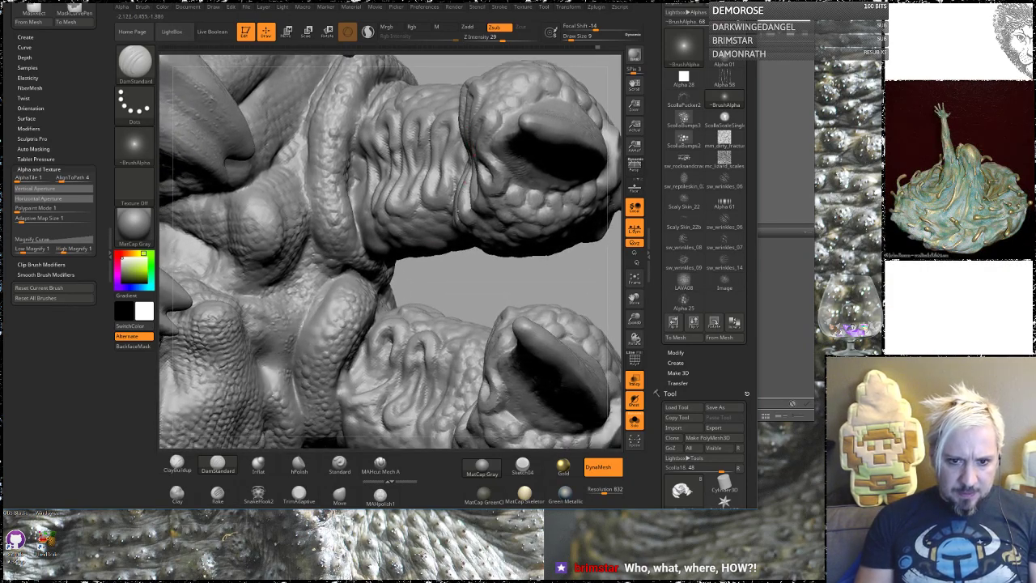
{"action": "left_click", "coordinate": [339, 461]}
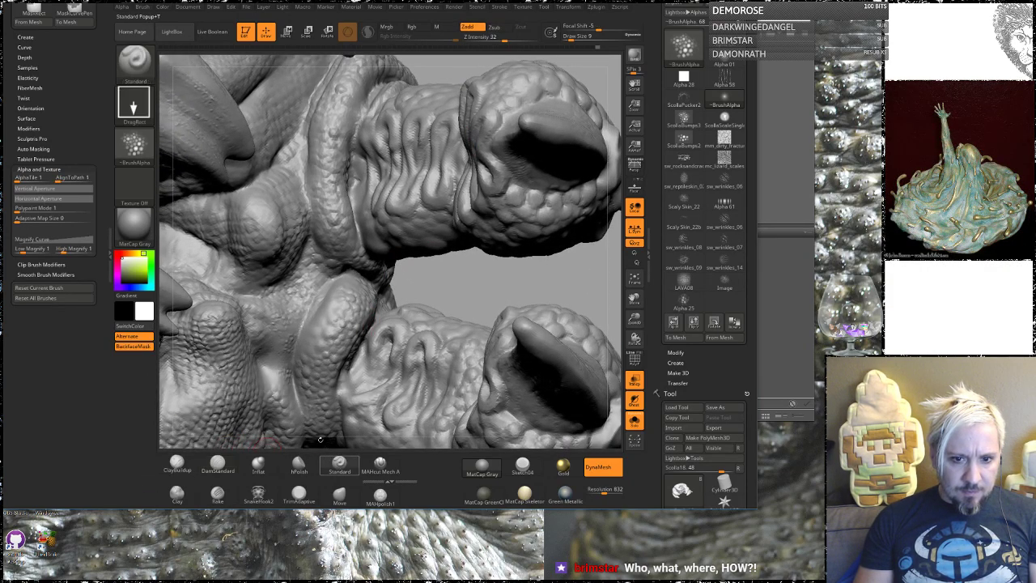
{"action": "left_click_drag", "start_coordinate": [440, 290], "coordinate": [423, 301]}
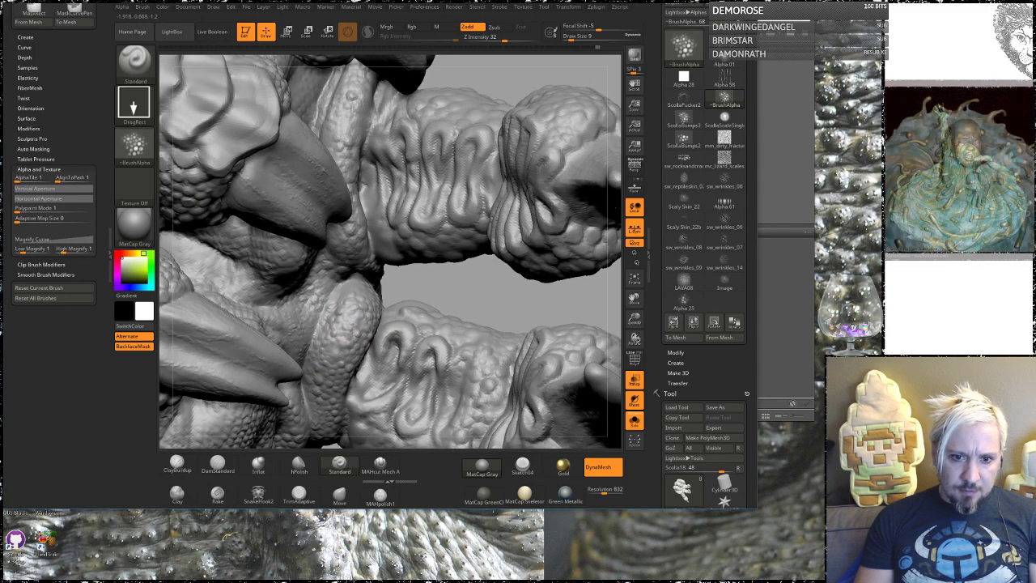
{"action": "left_click_drag", "start_coordinate": [446, 296], "coordinate": [363, 305]}
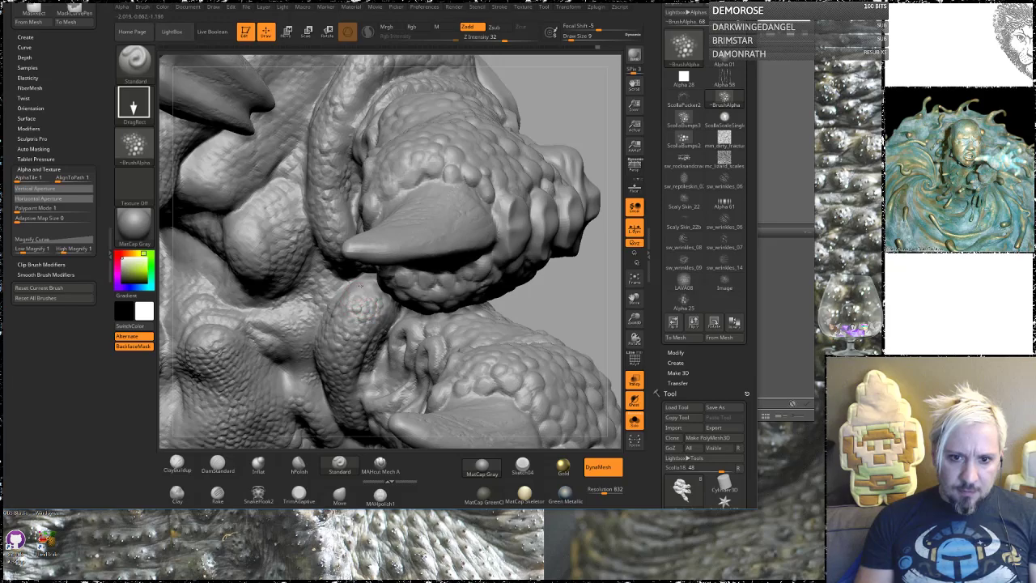
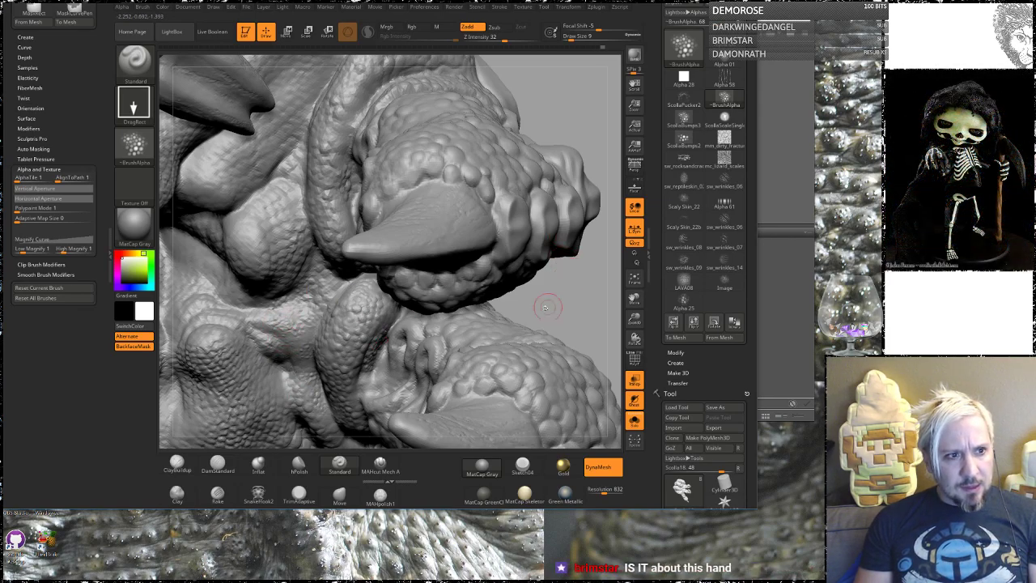
{"action": "left_click_drag", "start_coordinate": [567, 308], "coordinate": [424, 269]}
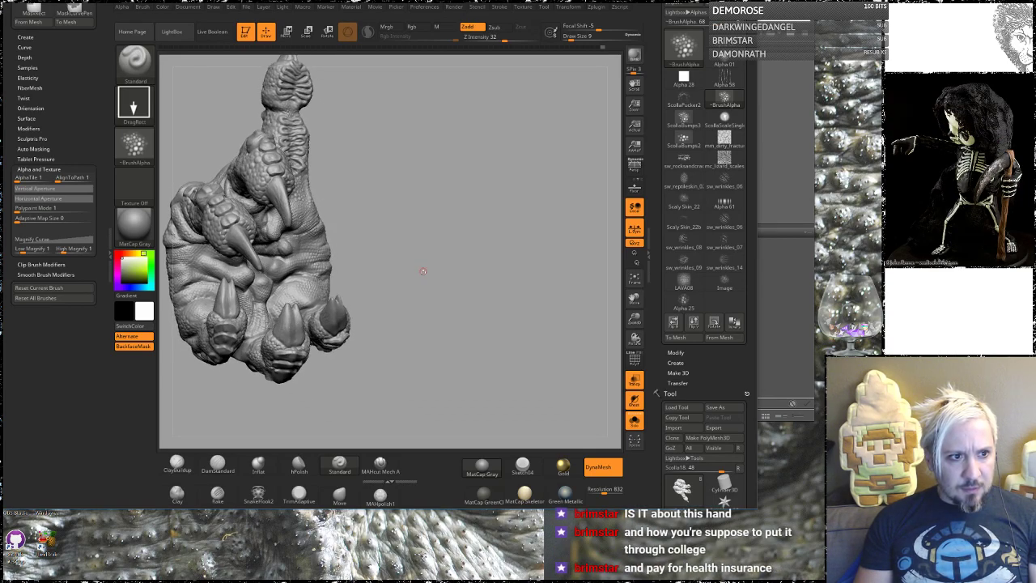
{"action": "left_click_drag", "start_coordinate": [447, 321], "coordinate": [531, 231]}
{"action": "left_click_drag", "start_coordinate": [526, 301], "coordinate": [530, 357], "text": "alt"}
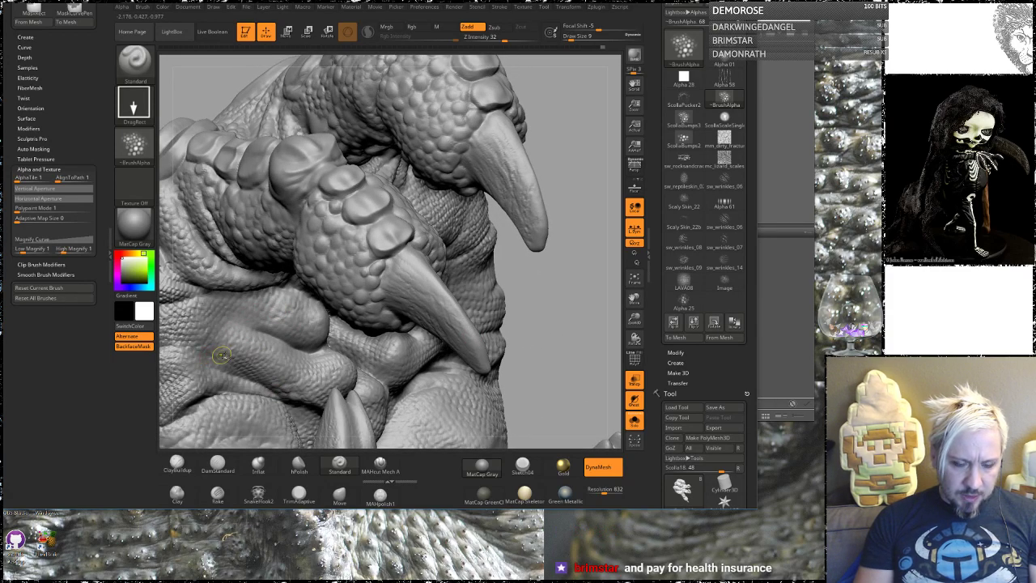
Enlarge the DamStandard brush to draw size 22 and cut grooves into the scaly folds along the palm's outer edge.
{"action": "left_click", "coordinate": [217, 464]}
{"action": "key", "text": "space"}
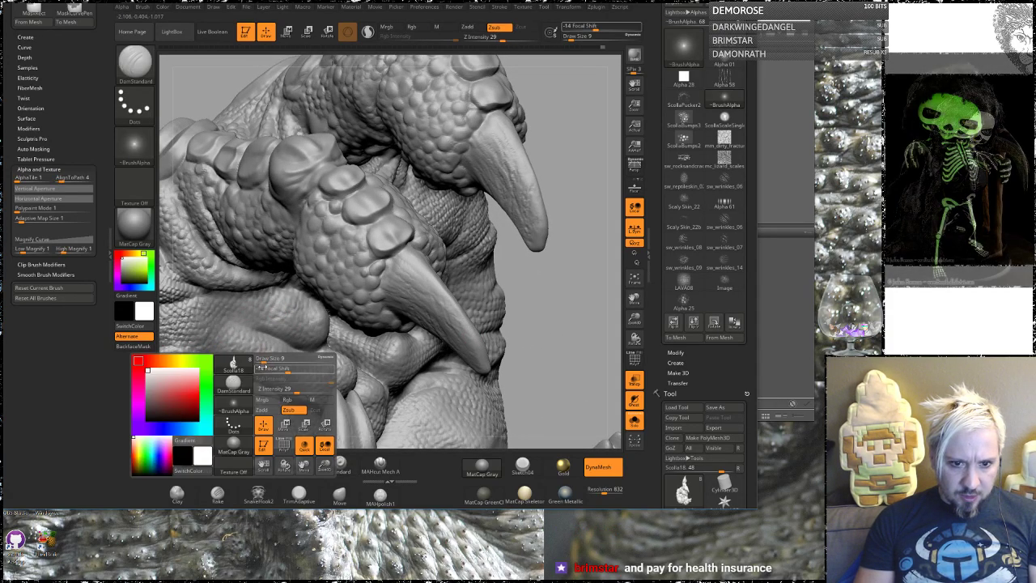
{"action": "left_click_drag", "start_coordinate": [268, 360], "coordinate": [266, 361]}
{"action": "left_click_drag", "start_coordinate": [139, 388], "coordinate": [261, 324], "text": "alt"}
{"action": "left_click_drag", "start_coordinate": [214, 372], "coordinate": [243, 356]}
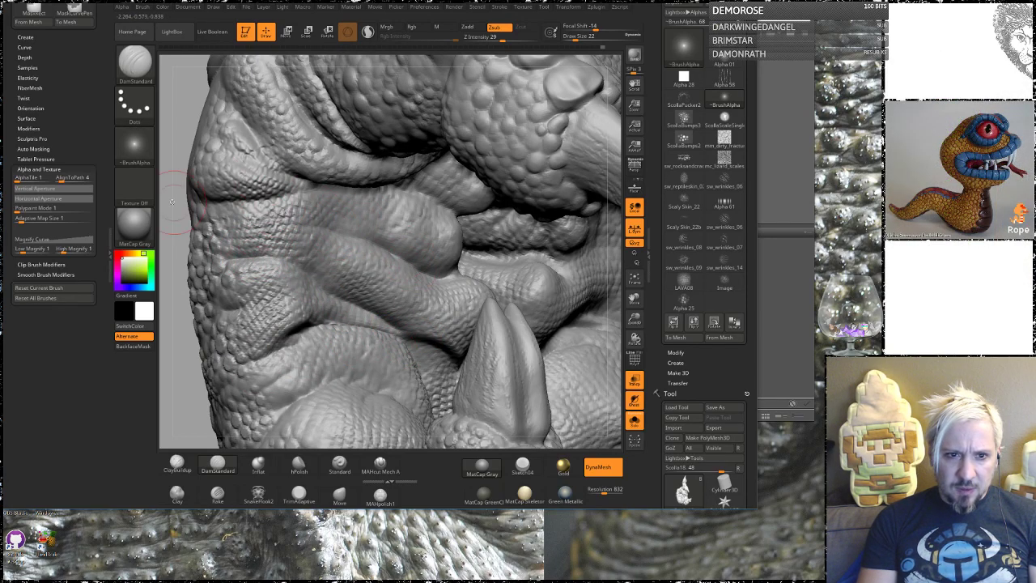
{"action": "left_click_drag", "start_coordinate": [188, 122], "coordinate": [171, 112]}
{"action": "left_click_drag", "start_coordinate": [274, 189], "coordinate": [326, 185]}
{"action": "mouse_move", "coordinate": [190, 415]}
{"action": "left_mouse_down", "text": "alt"}
{"action": "mouse_move", "coordinate": [226, 364]}
{"action": "mouse_move", "coordinate": [214, 308]}
{"action": "mouse_move", "coordinate": [235, 320]}
{"action": "mouse_move", "coordinate": [228, 316]}
{"action": "mouse_move", "coordinate": [243, 374]}
{"action": "left_mouse_up", "text": "alt"}
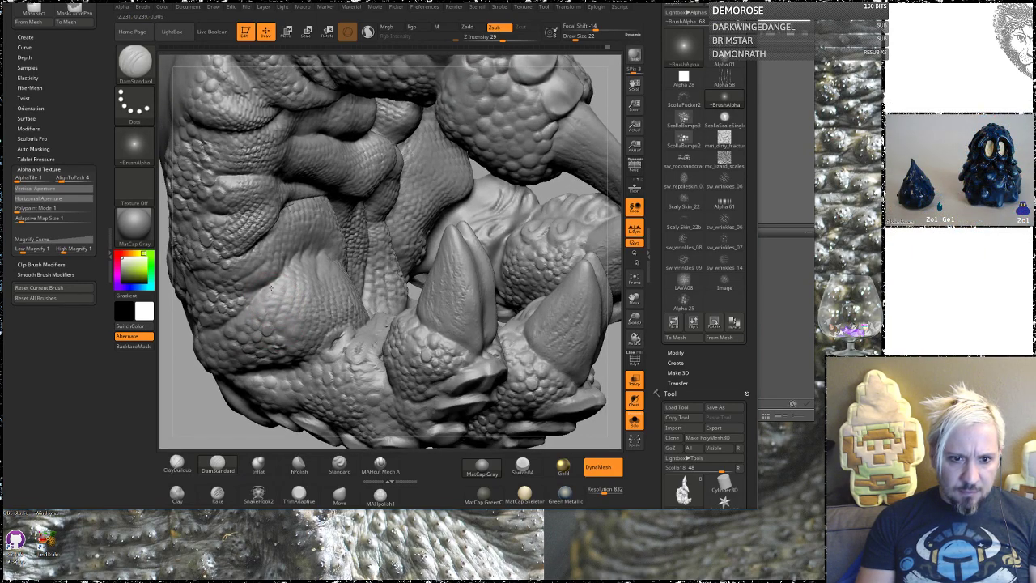
{"action": "left_click_drag", "start_coordinate": [271, 288], "coordinate": [267, 315]}
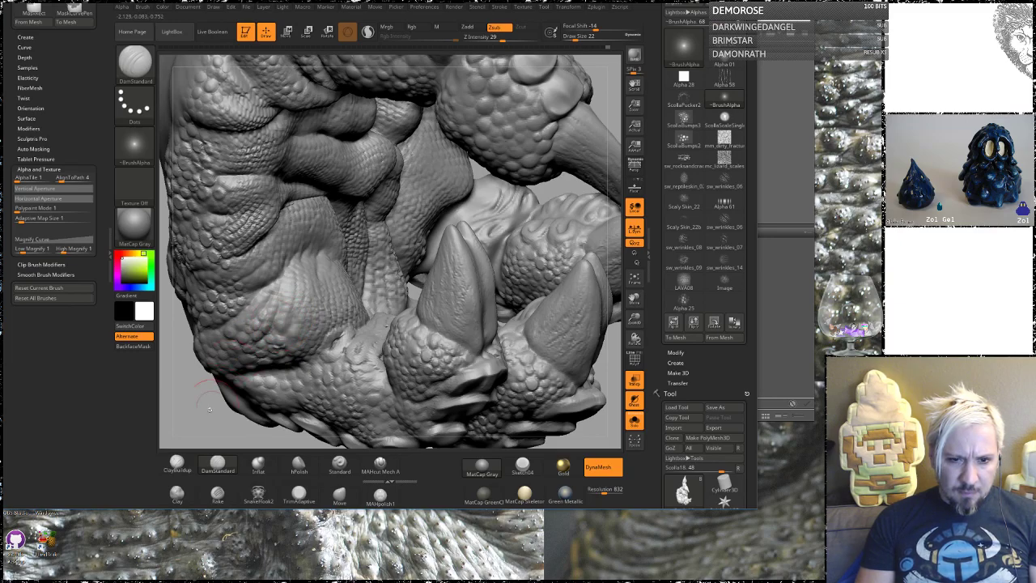
{"action": "left_click_drag", "start_coordinate": [205, 403], "coordinate": [192, 347], "text": "alt"}
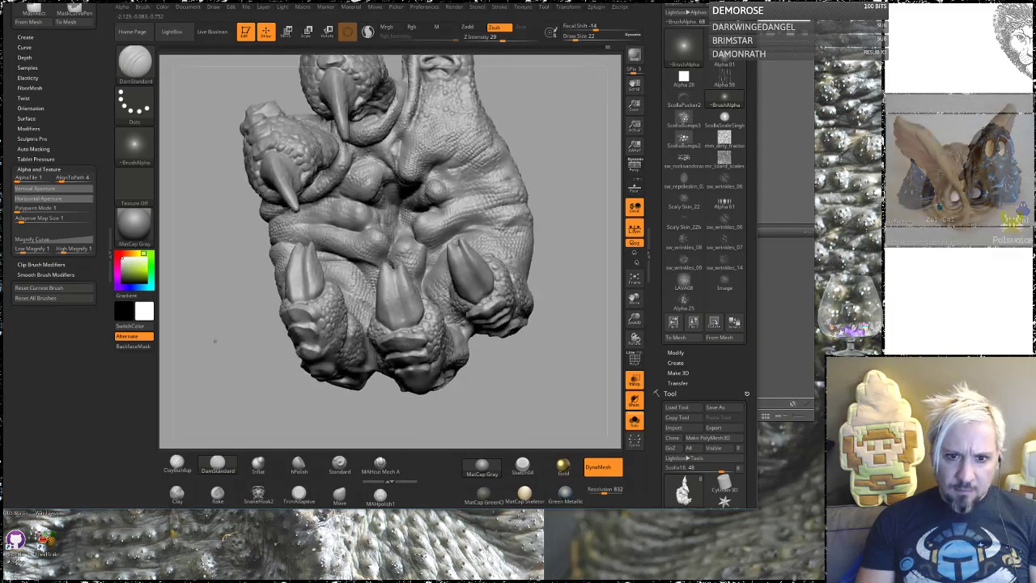
Smooth the patch of palm skin beneath the thick fold behind the middle claw and deepen its crease with DamStandard.
{"action": "left_click_drag", "start_coordinate": [558, 142], "coordinate": [548, 167]}
{"action": "left_click_drag", "start_coordinate": [460, 227], "coordinate": [470, 301], "text": "alt"}
{"action": "key", "text": "shift"}
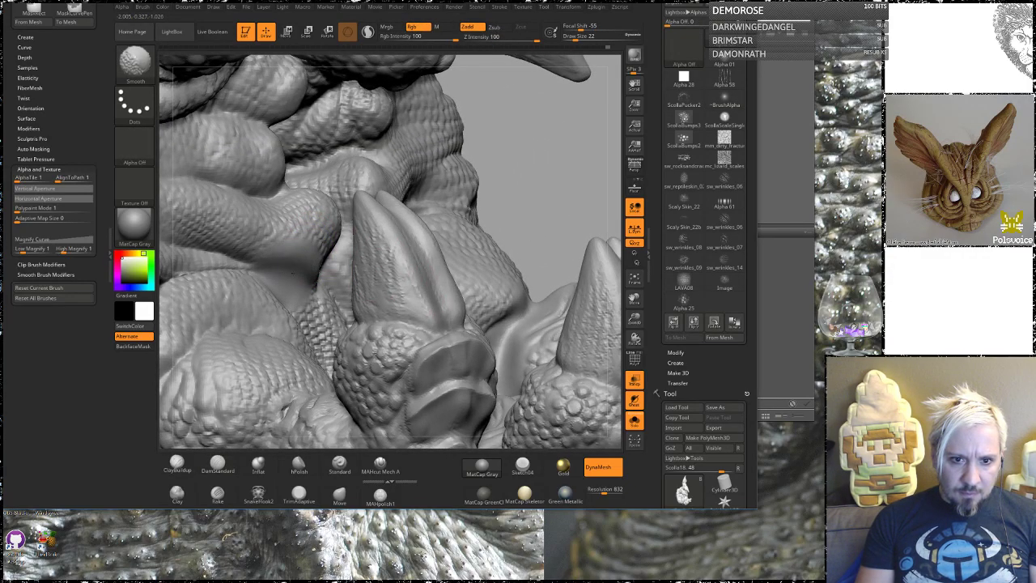
{"action": "left_click_drag", "start_coordinate": [272, 268], "coordinate": [290, 280], "text": "shift"}
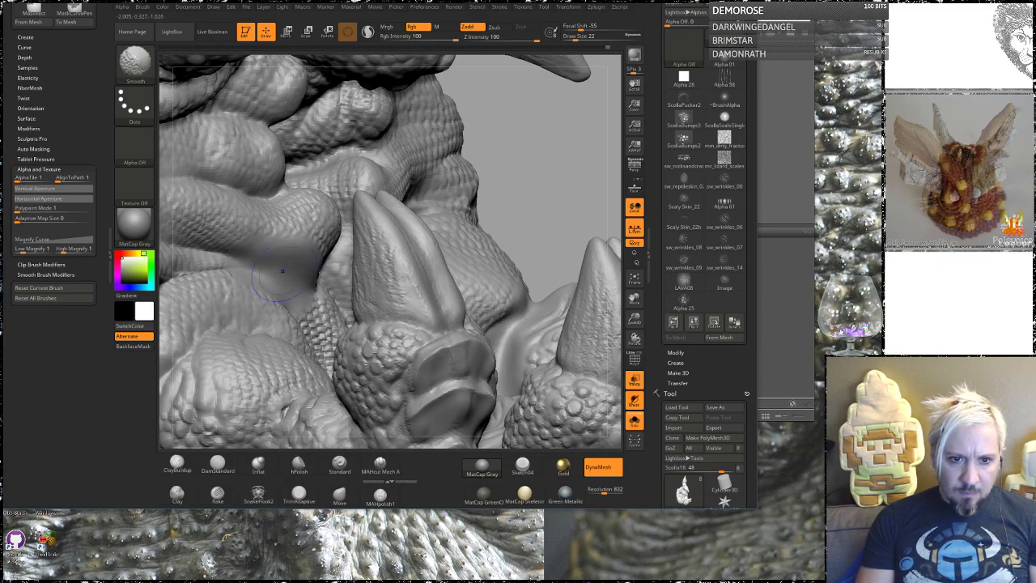
{"action": "left_click_drag", "start_coordinate": [534, 189], "coordinate": [454, 199]}
{"action": "mouse_move", "coordinate": [212, 281]}
{"action": "left_mouse_down"}
{"action": "mouse_move", "coordinate": [263, 257]}
{"action": "mouse_move", "coordinate": [189, 277]}
{"action": "left_mouse_up"}
{"action": "mouse_move", "coordinate": [246, 254]}
{"action": "left_mouse_down", "text": "shift"}
{"action": "mouse_move", "coordinate": [303, 272]}
{"action": "mouse_move", "coordinate": [360, 251]}
{"action": "mouse_move", "coordinate": [350, 275]}
{"action": "left_mouse_up", "text": "shift"}
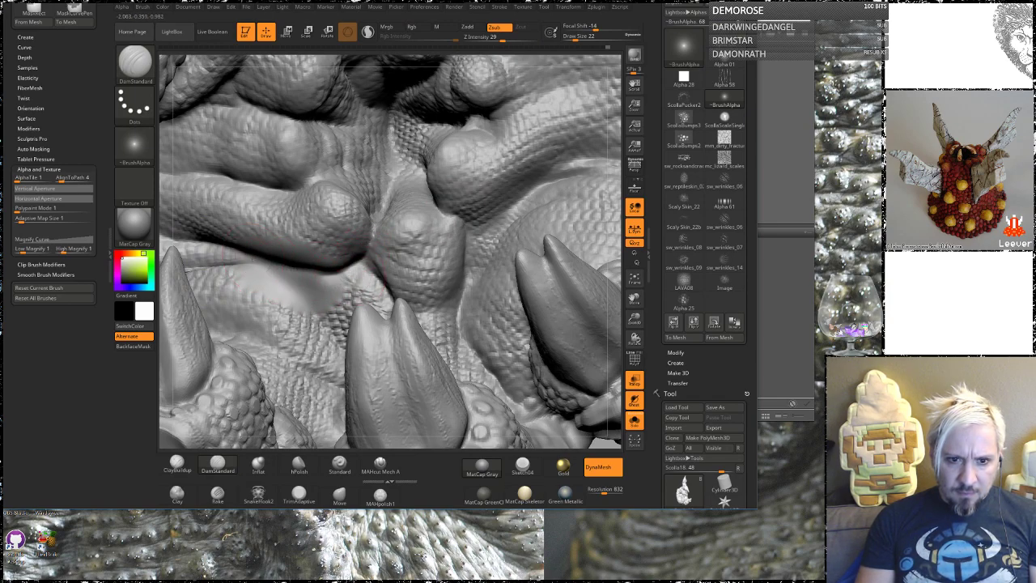
{"action": "left_click_drag", "start_coordinate": [254, 256], "coordinate": [324, 316]}
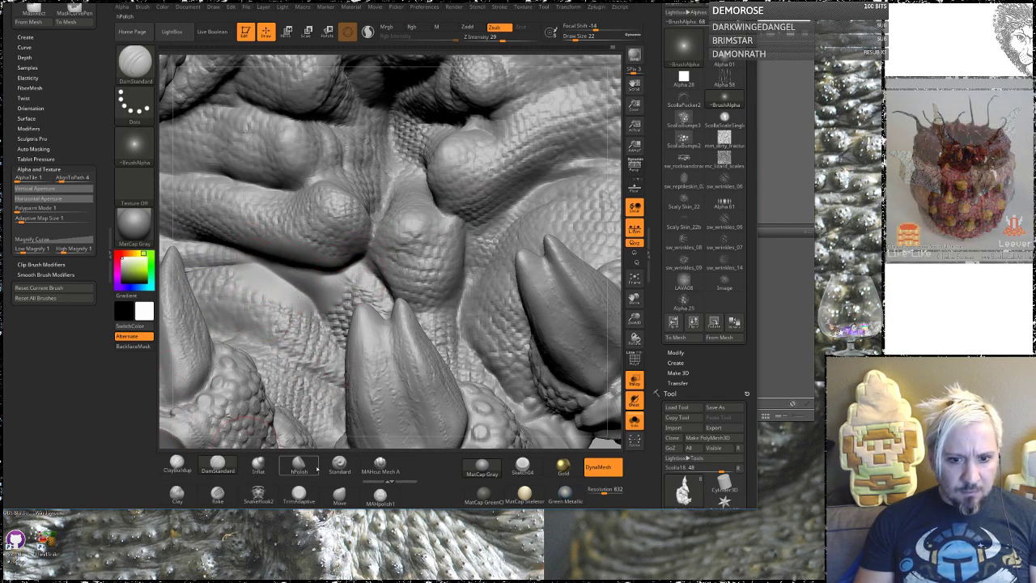
Switch to the Standard brush with the Image scale alpha and stamp fine scales over the smoothed palm patch.
{"action": "left_click", "coordinate": [340, 466]}
{"action": "left_click", "coordinate": [145, 139]}
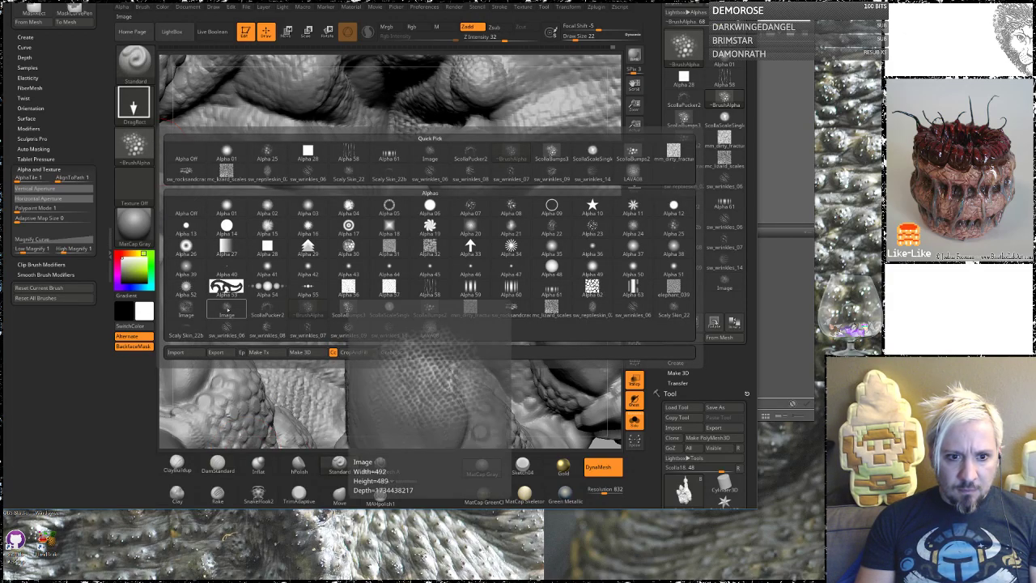
{"action": "left_click", "coordinate": [229, 309]}
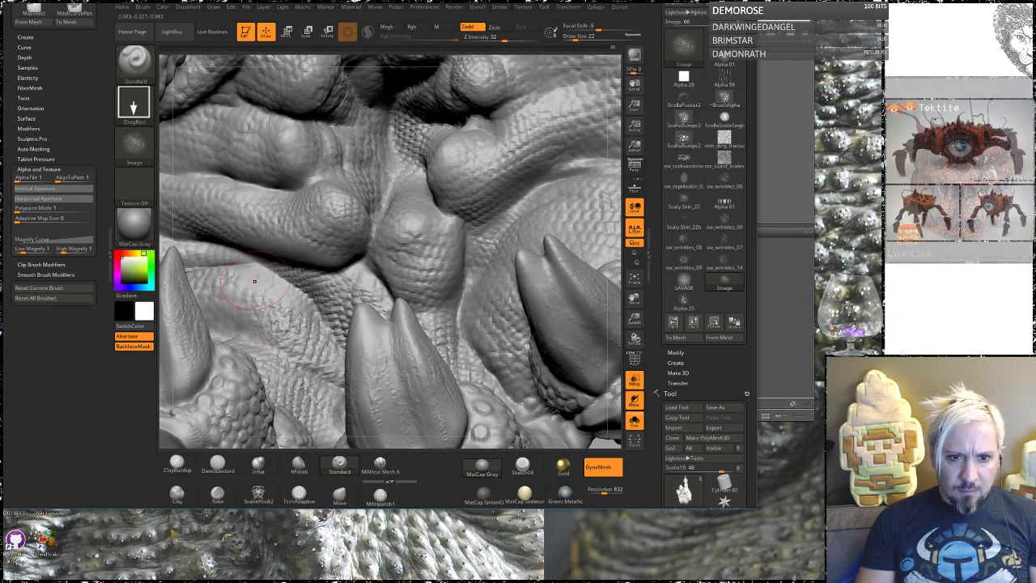
{"action": "left_click_drag", "start_coordinate": [196, 357], "coordinate": [189, 359]}
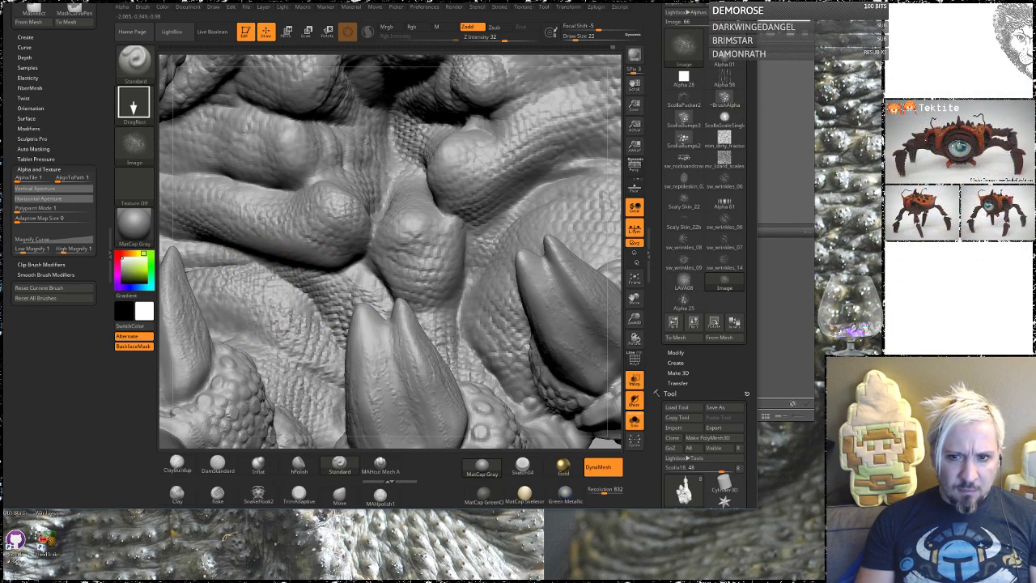
{"action": "mouse_move", "coordinate": [613, 179]}
{"action": "left_mouse_down"}
{"action": "mouse_move", "coordinate": [620, 99]}
{"action": "mouse_move", "coordinate": [607, 104]}
{"action": "left_mouse_up"}
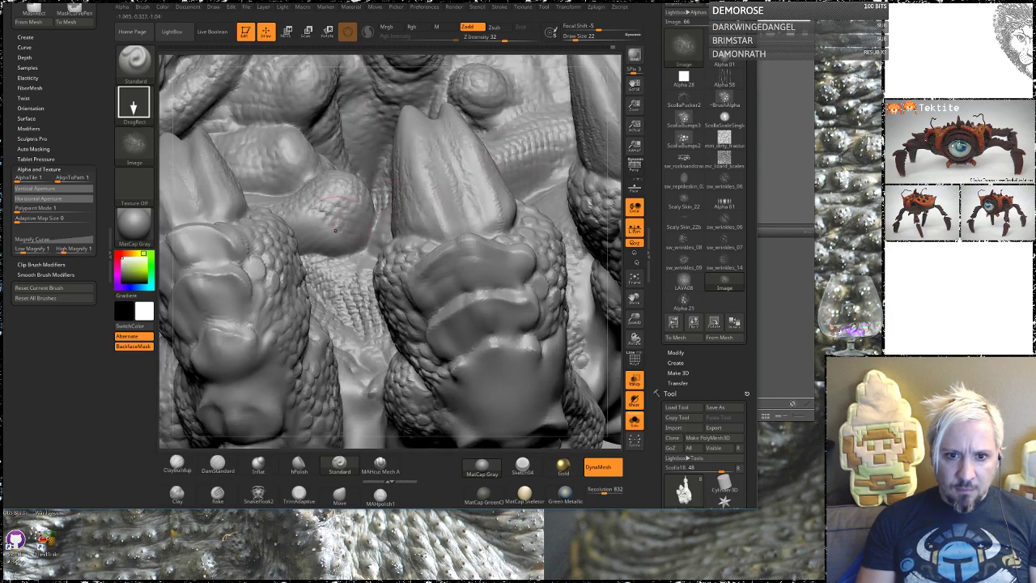
{"action": "left_click_drag", "start_coordinate": [313, 237], "coordinate": [356, 284]}
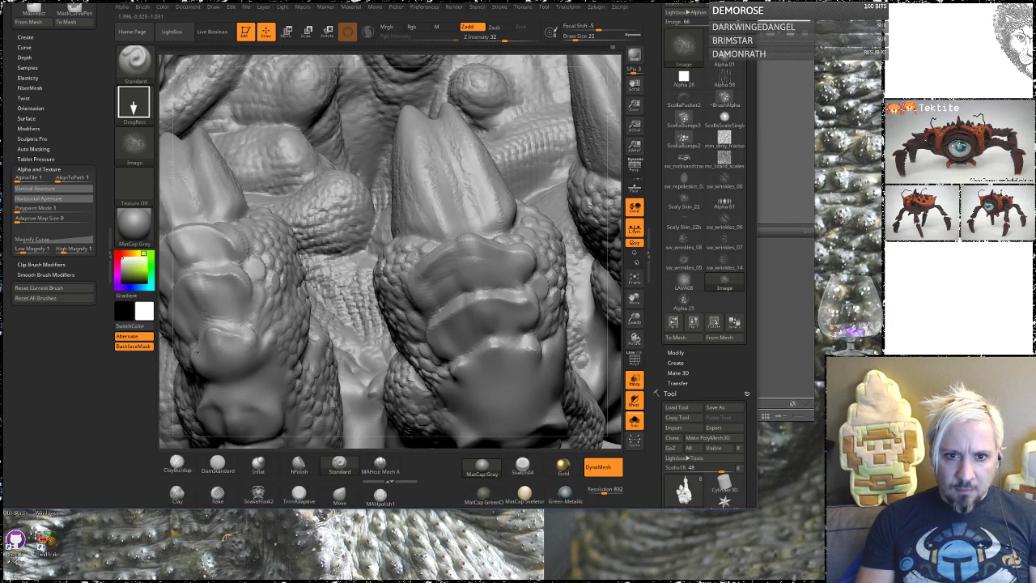
Switch the Standard brush to the ScollaBumps2 alpha and stamp rounded bumps beside the large knuckle plates at the finger bases.
{"action": "mouse_move", "coordinate": [614, 163]}
{"action": "left_mouse_down"}
{"action": "mouse_move", "coordinate": [613, 223]}
{"action": "mouse_move", "coordinate": [579, 235]}
{"action": "mouse_move", "coordinate": [598, 243]}
{"action": "mouse_move", "coordinate": [589, 236]}
{"action": "mouse_move", "coordinate": [538, 332]}
{"action": "left_mouse_up"}
{"action": "mouse_move", "coordinate": [518, 392]}
{"action": "left_mouse_down"}
{"action": "mouse_move", "coordinate": [497, 354]}
{"action": "mouse_move", "coordinate": [502, 203]}
{"action": "mouse_move", "coordinate": [350, 320]}
{"action": "left_mouse_up"}
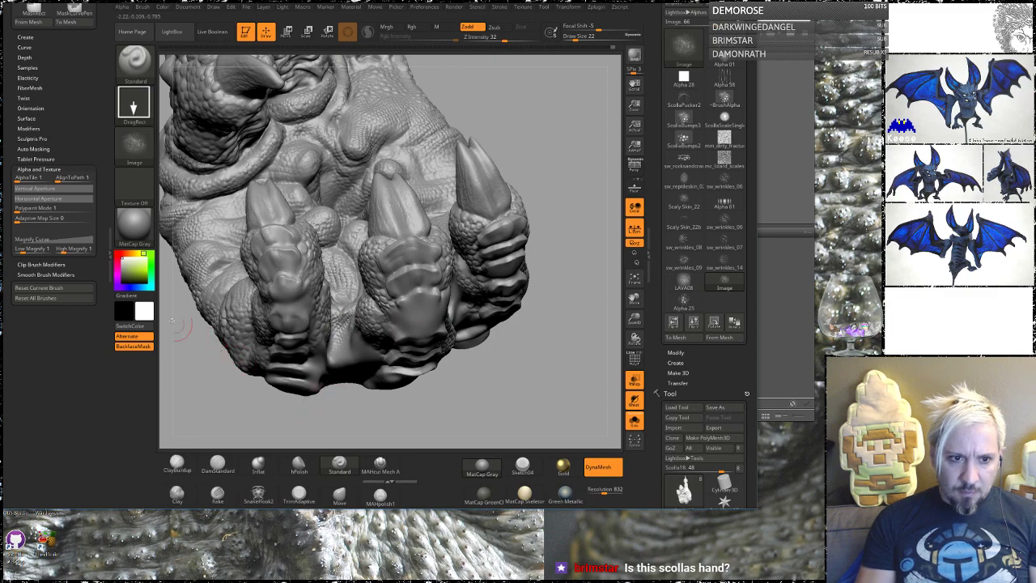
{"action": "left_click", "coordinate": [134, 144]}
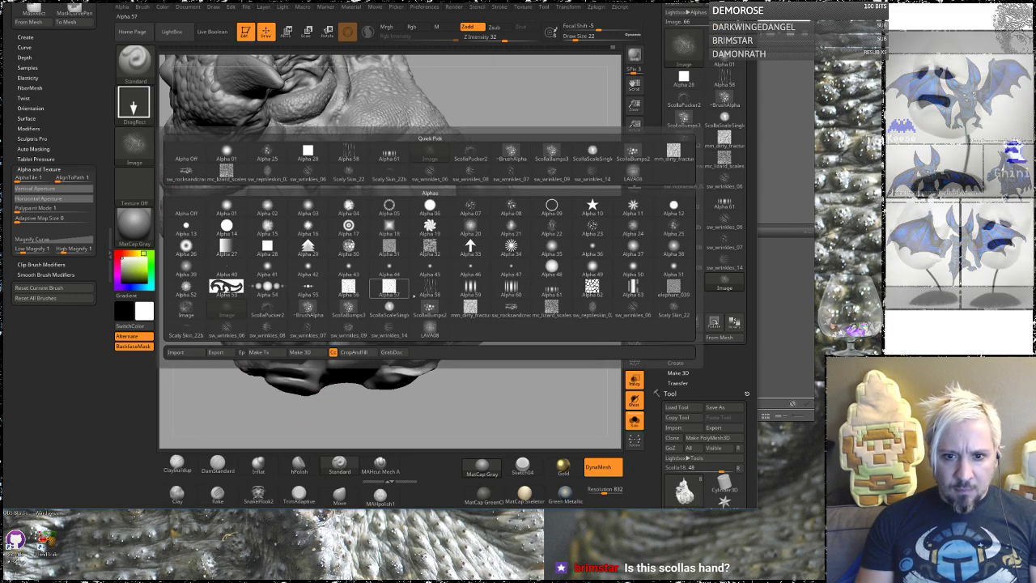
{"action": "left_click", "coordinate": [430, 308]}
{"action": "mouse_move", "coordinate": [409, 417]}
{"action": "left_mouse_down", "text": "alt"}
{"action": "mouse_move", "coordinate": [469, 416]}
{"action": "mouse_move", "coordinate": [560, 345]}
{"action": "mouse_move", "coordinate": [567, 372]}
{"action": "left_mouse_up", "text": "alt"}
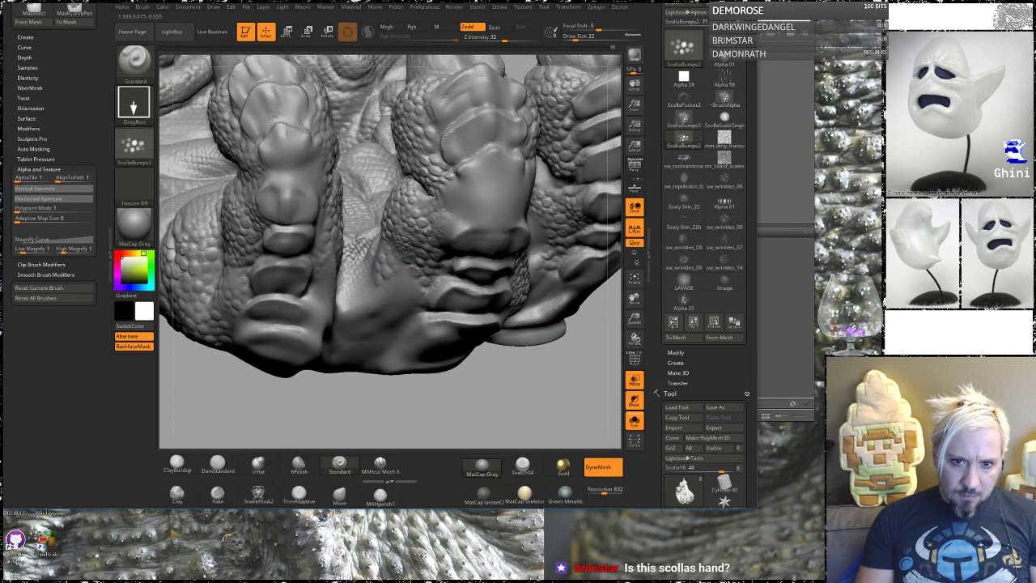
{"action": "left_click_drag", "start_coordinate": [361, 411], "coordinate": [434, 431]}
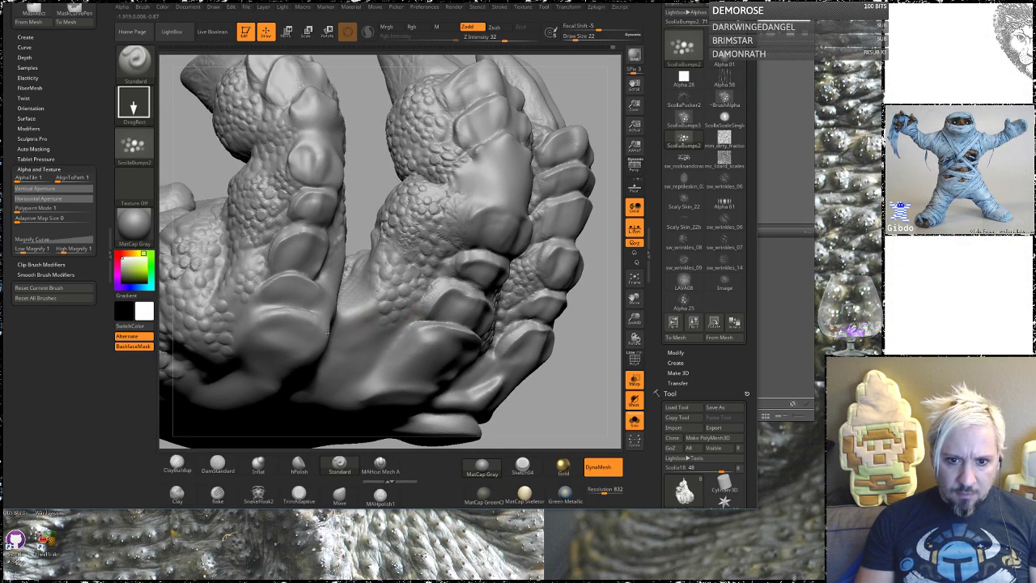
{"action": "left_click_drag", "start_coordinate": [590, 324], "coordinate": [508, 325]}
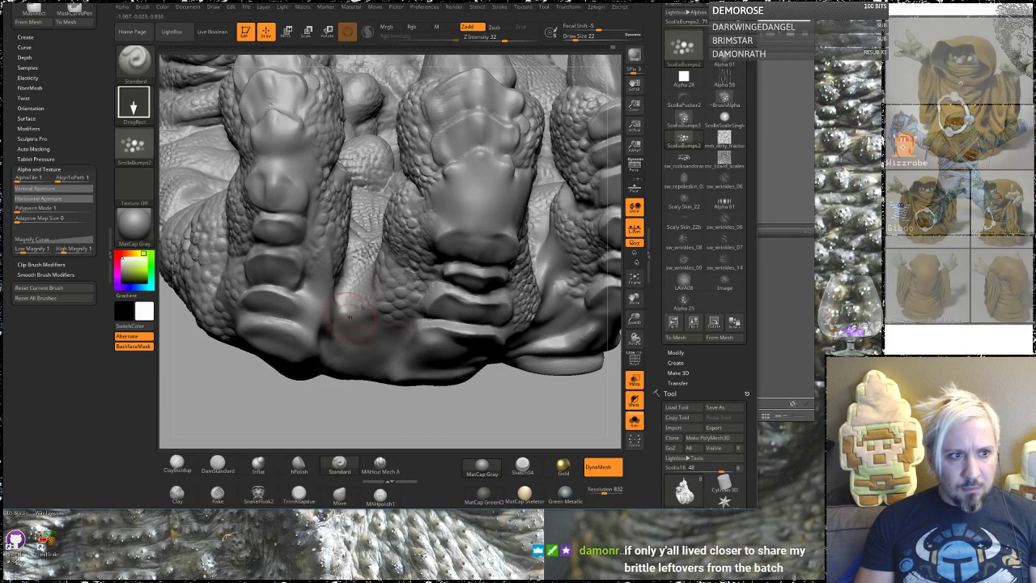
{"action": "mouse_move", "coordinate": [266, 394]}
{"action": "left_mouse_down"}
{"action": "mouse_move", "coordinate": [339, 375]}
{"action": "mouse_move", "coordinate": [364, 356]}
{"action": "mouse_move", "coordinate": [389, 324]}
{"action": "mouse_move", "coordinate": [407, 246]}
{"action": "left_mouse_up"}
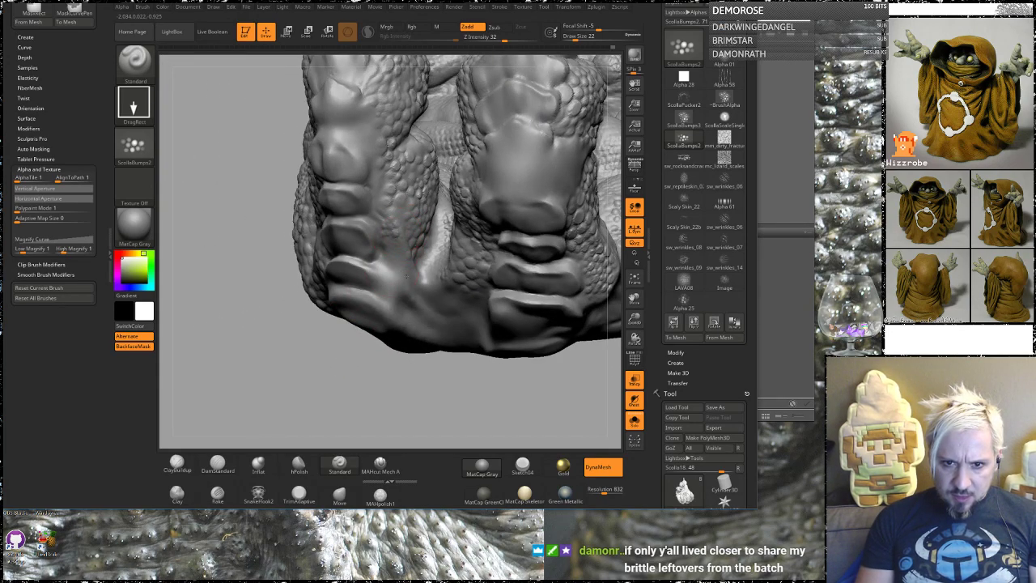
Stamp more rounded bumps into the bare webbing between the two rows of lower knuckle plates and check the surrounding fingers.
{"action": "left_click_drag", "start_coordinate": [335, 370], "coordinate": [504, 225]}
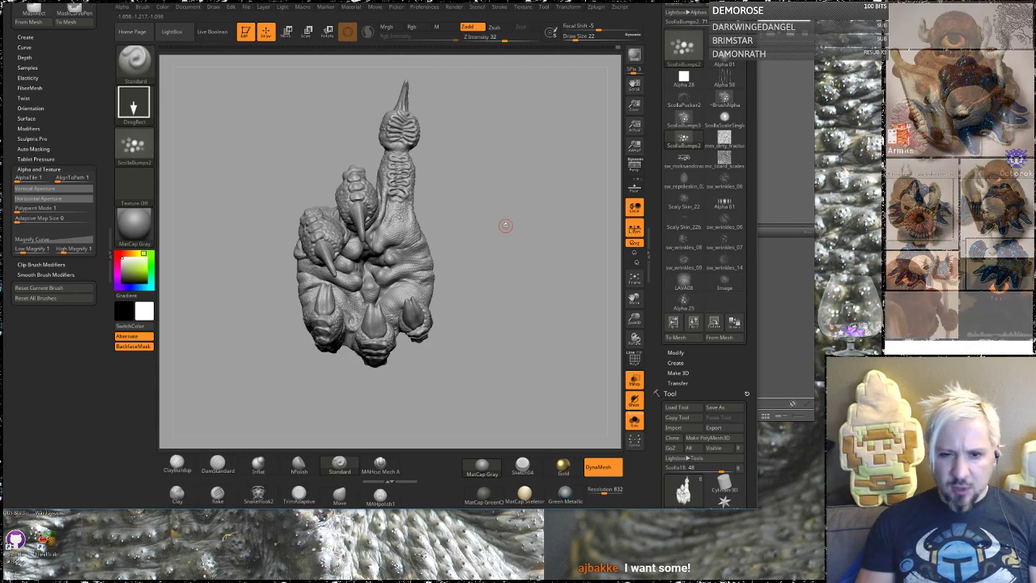
{"action": "left_click_drag", "start_coordinate": [488, 304], "coordinate": [533, 465], "text": "alt"}
{"action": "left_click_drag", "start_coordinate": [409, 401], "coordinate": [344, 373]}
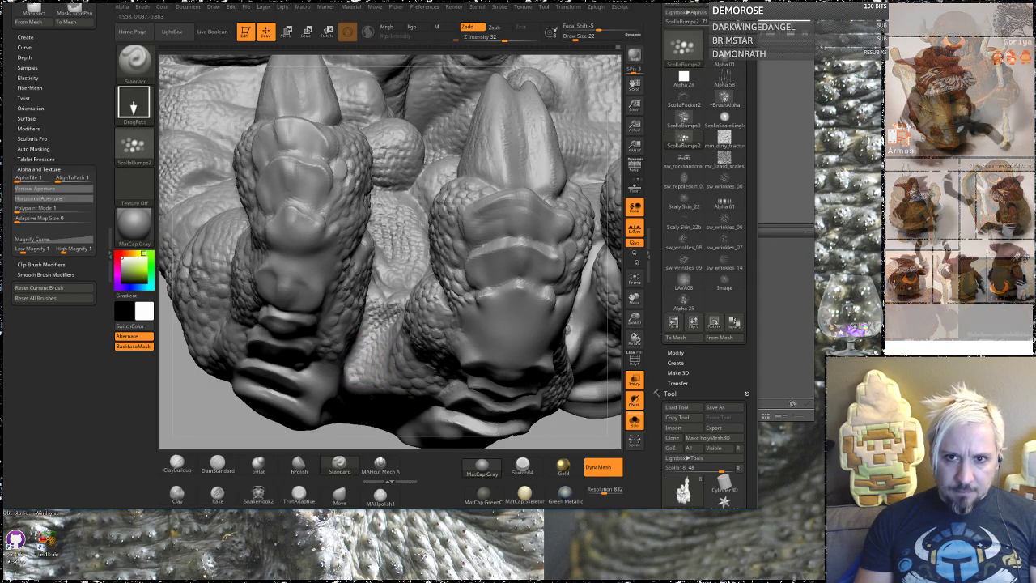
{"action": "left_click_drag", "start_coordinate": [203, 411], "coordinate": [376, 297]}
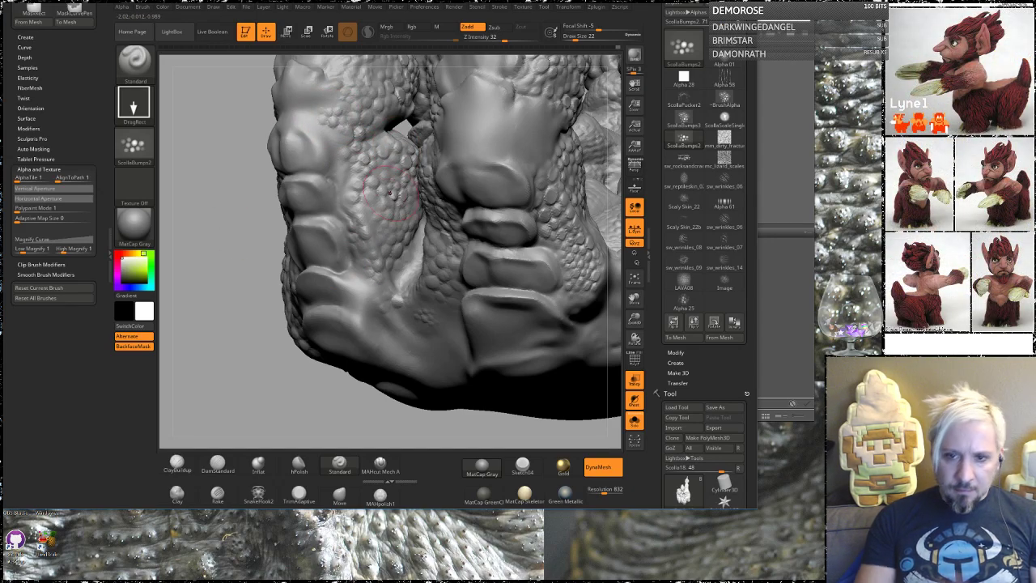
{"action": "mouse_move", "coordinate": [186, 255]}
{"action": "left_mouse_down"}
{"action": "mouse_move", "coordinate": [300, 212]}
{"action": "mouse_move", "coordinate": [288, 263]}
{"action": "mouse_move", "coordinate": [328, 266]}
{"action": "mouse_move", "coordinate": [356, 232]}
{"action": "left_mouse_up"}
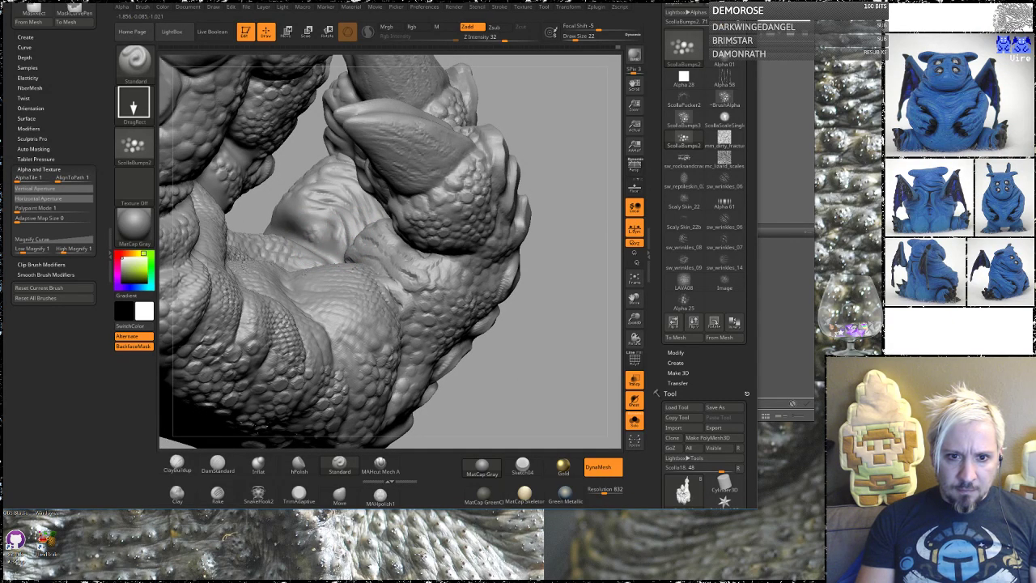
{"action": "left_click_drag", "start_coordinate": [583, 148], "coordinate": [518, 165]}
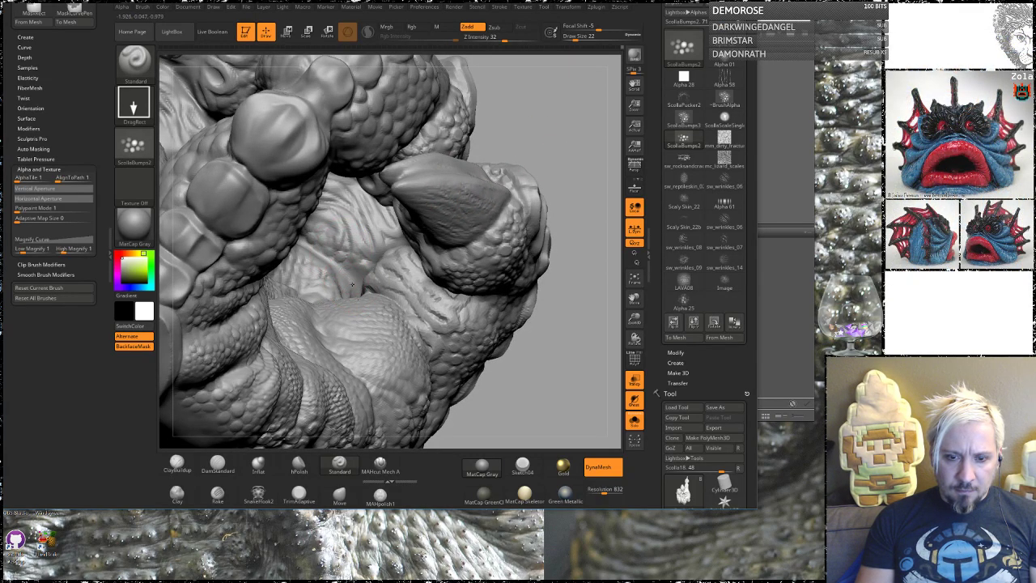
{"action": "left_click_drag", "start_coordinate": [550, 131], "coordinate": [558, 169]}
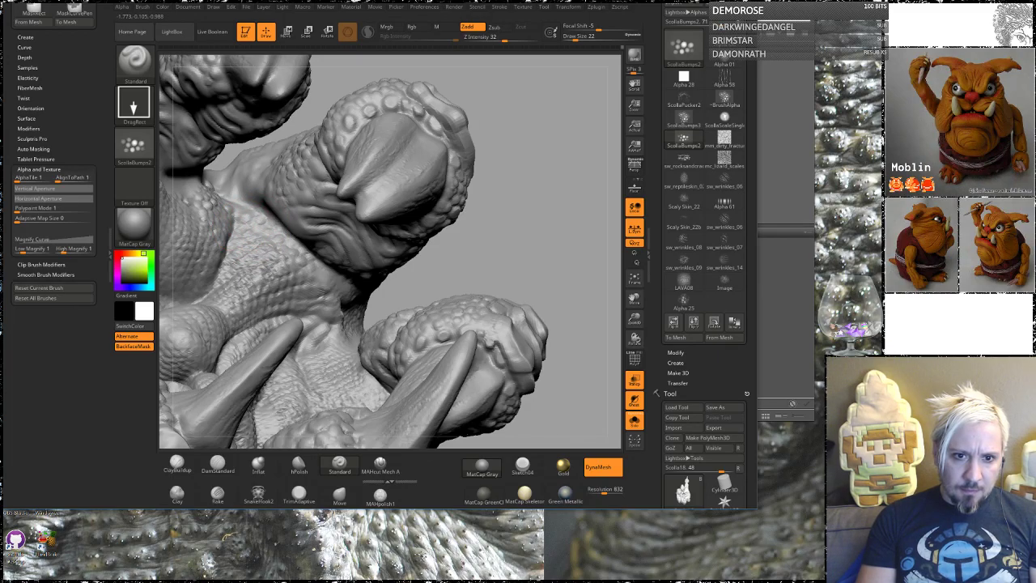
Switch the Standard brush to the ~BrushAlpha alpha and stamp rounded bumps along the finger sides beneath the knuckle plates.
{"action": "mouse_move", "coordinate": [499, 192]}
{"action": "left_mouse_down"}
{"action": "mouse_move", "coordinate": [532, 224]}
{"action": "mouse_move", "coordinate": [511, 202]}
{"action": "mouse_move", "coordinate": [523, 184]}
{"action": "mouse_move", "coordinate": [254, 255]}
{"action": "left_mouse_up"}
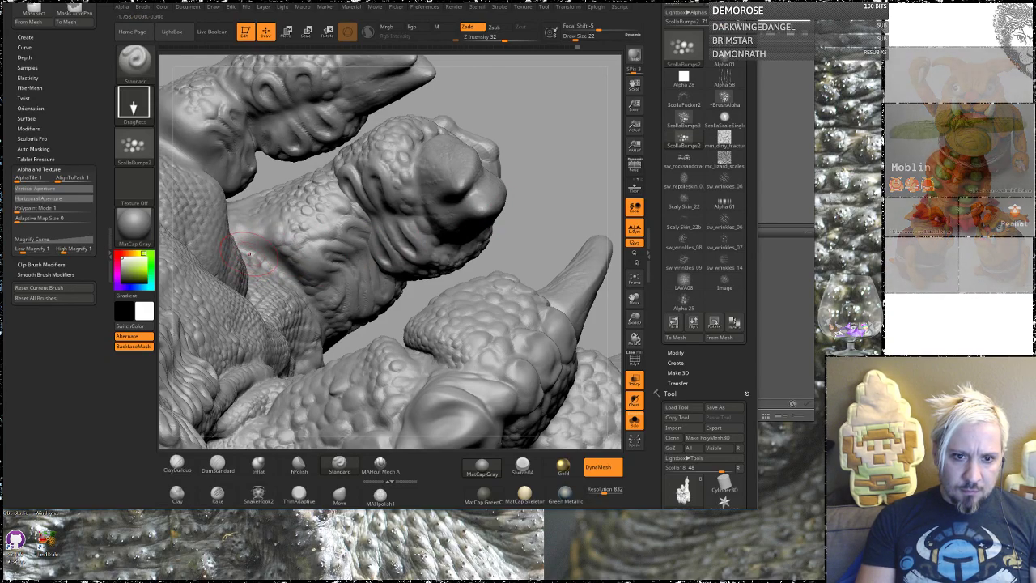
{"action": "left_click_drag", "start_coordinate": [496, 131], "coordinate": [573, 189]}
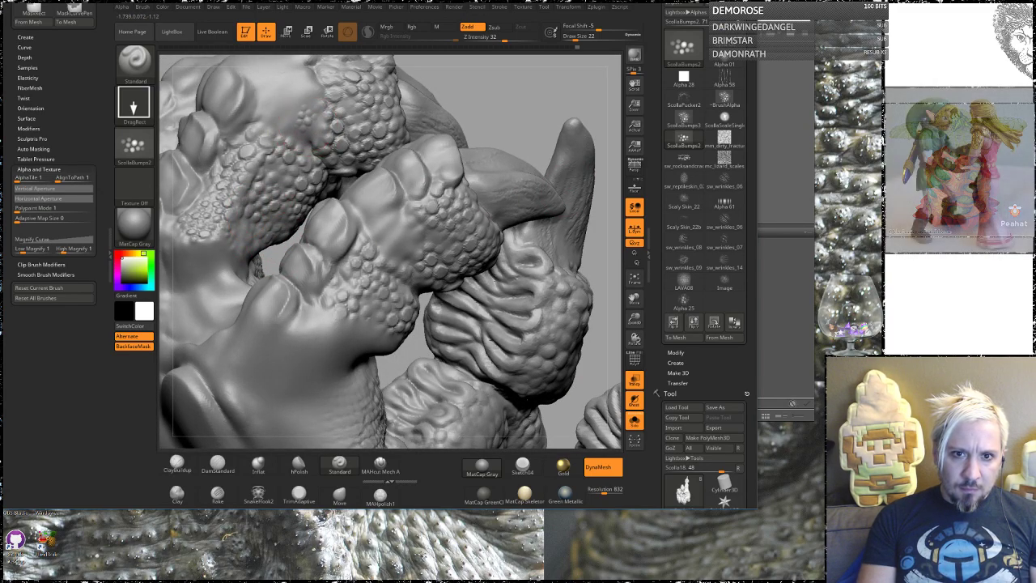
{"action": "left_click_drag", "start_coordinate": [530, 87], "coordinate": [524, 137], "text": "alt"}
{"action": "left_click_drag", "start_coordinate": [392, 296], "coordinate": [406, 297]}
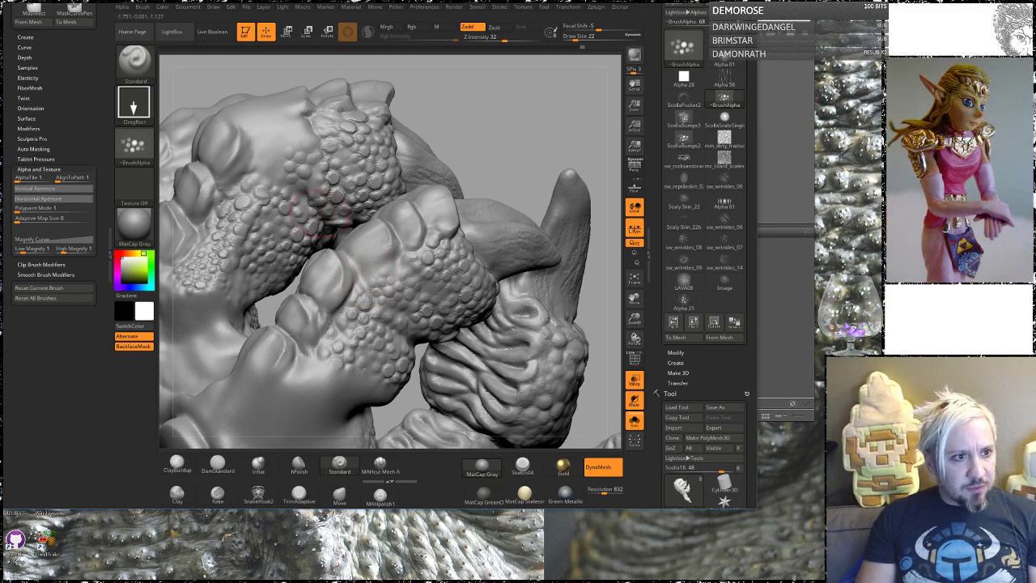
{"action": "mouse_move", "coordinate": [482, 122]}
{"action": "left_mouse_down"}
{"action": "mouse_move", "coordinate": [492, 124]}
{"action": "mouse_move", "coordinate": [451, 111]}
{"action": "mouse_move", "coordinate": [497, 93]}
{"action": "mouse_move", "coordinate": [482, 133]}
{"action": "left_mouse_up"}
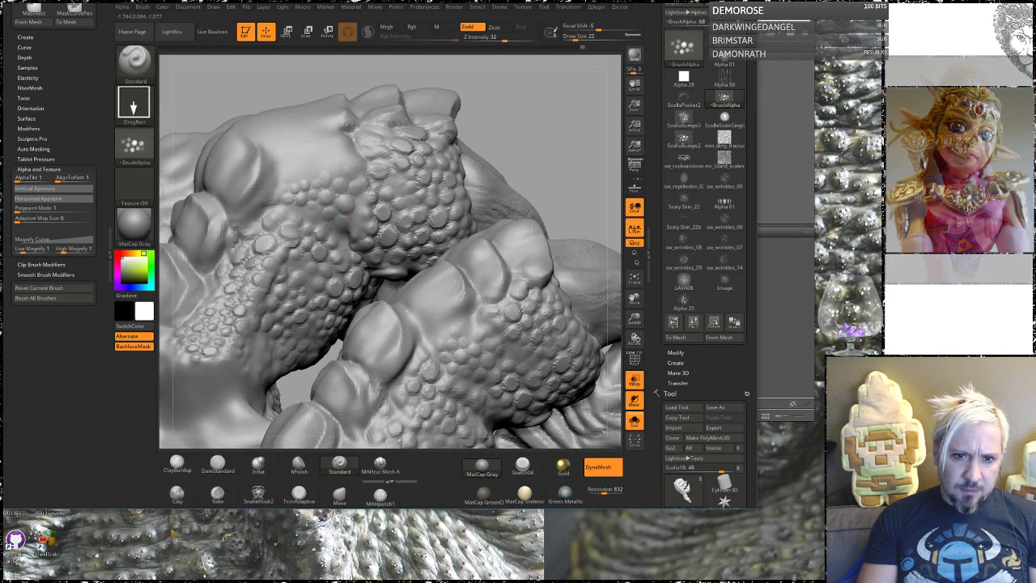
{"action": "left_click_drag", "start_coordinate": [332, 236], "coordinate": [338, 226]}
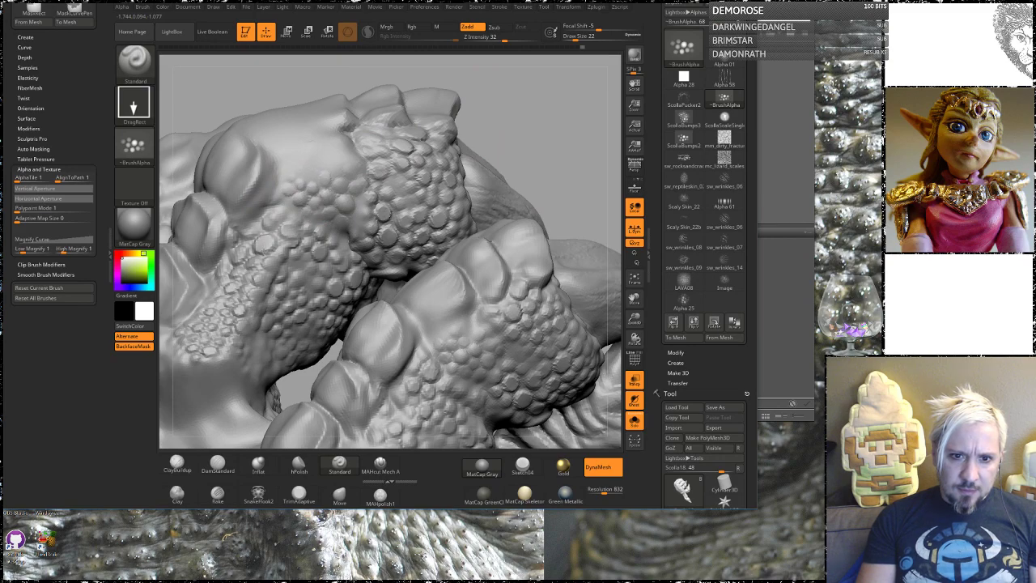
Stamp more rounded bumps onto the bare finger skin between the upper knuckle plates and the existing side scales.
{"action": "mouse_move", "coordinate": [567, 132]}
{"action": "left_mouse_down"}
{"action": "mouse_move", "coordinate": [336, 159]}
{"action": "mouse_move", "coordinate": [351, 191]}
{"action": "left_mouse_up"}
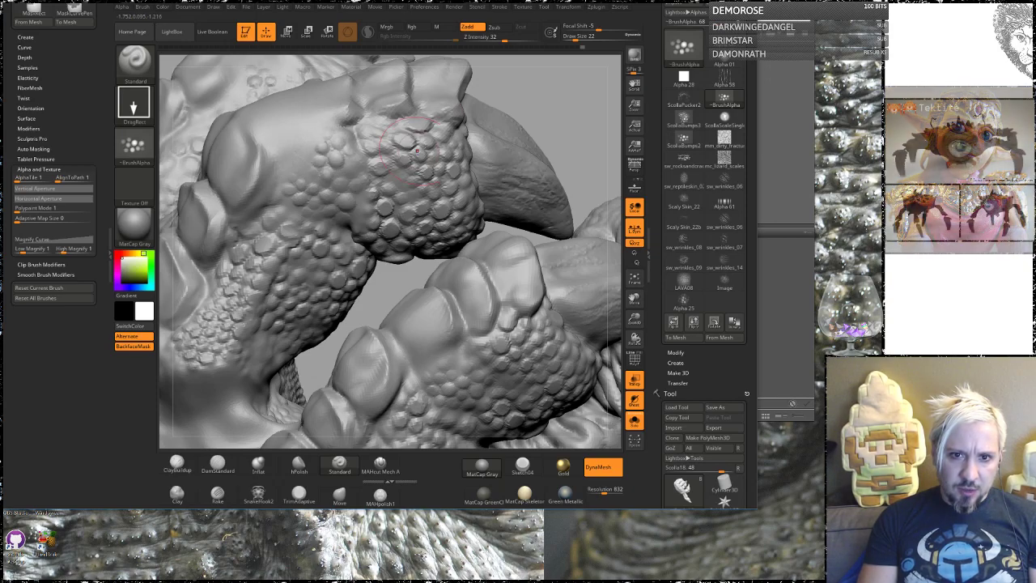
{"action": "mouse_move", "coordinate": [567, 92]}
{"action": "left_mouse_down"}
{"action": "mouse_move", "coordinate": [577, 110]}
{"action": "mouse_move", "coordinate": [310, 212]}
{"action": "left_mouse_up"}
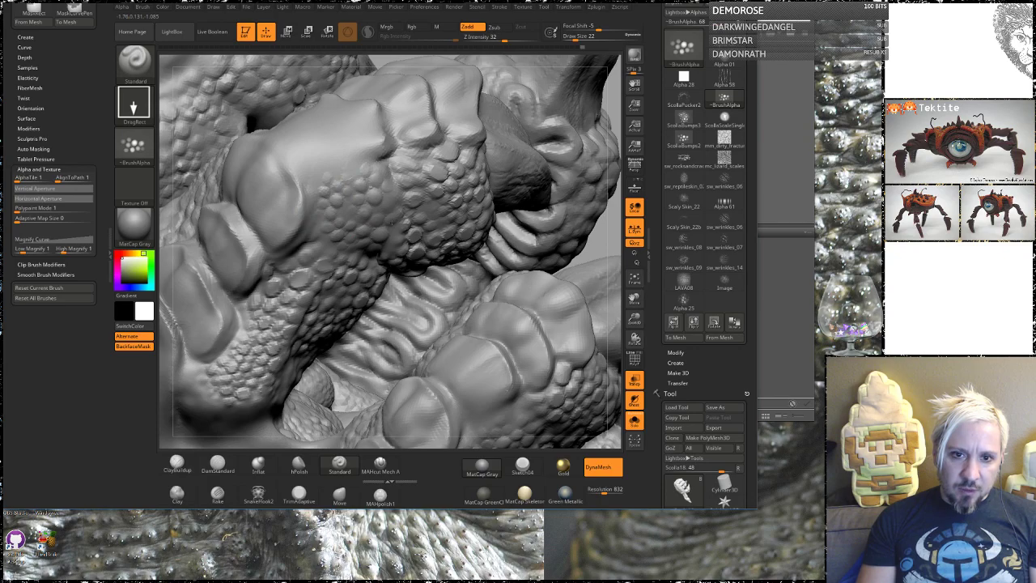
{"action": "mouse_move", "coordinate": [469, 63]}
{"action": "left_mouse_down"}
{"action": "mouse_move", "coordinate": [433, 146]}
{"action": "mouse_move", "coordinate": [468, 210]}
{"action": "mouse_move", "coordinate": [344, 217]}
{"action": "left_mouse_up"}
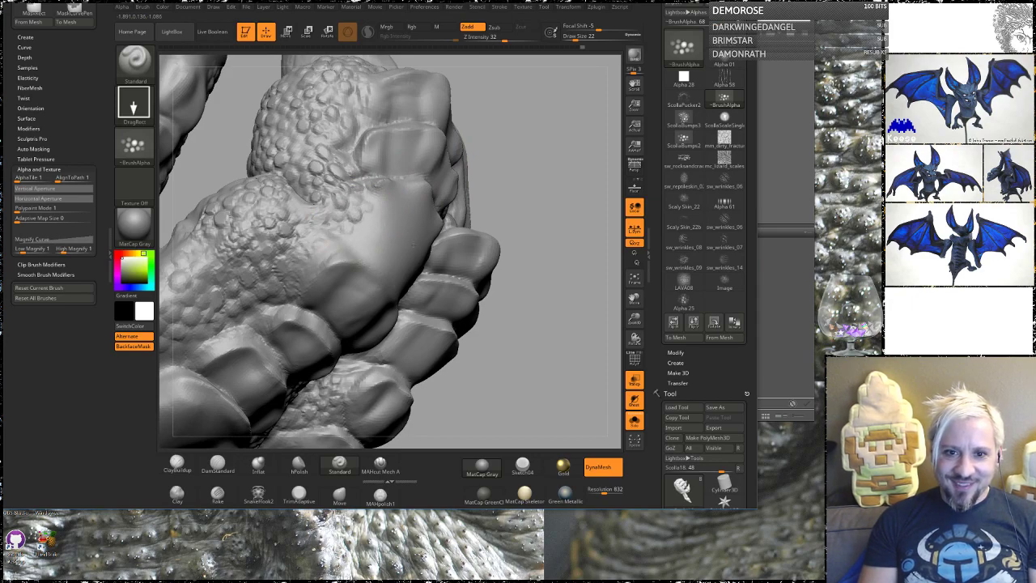
{"action": "mouse_move", "coordinate": [453, 174]}
{"action": "left_mouse_down"}
{"action": "mouse_move", "coordinate": [551, 190]}
{"action": "mouse_move", "coordinate": [559, 162]}
{"action": "mouse_move", "coordinate": [548, 133]}
{"action": "mouse_move", "coordinate": [451, 116]}
{"action": "left_mouse_up"}
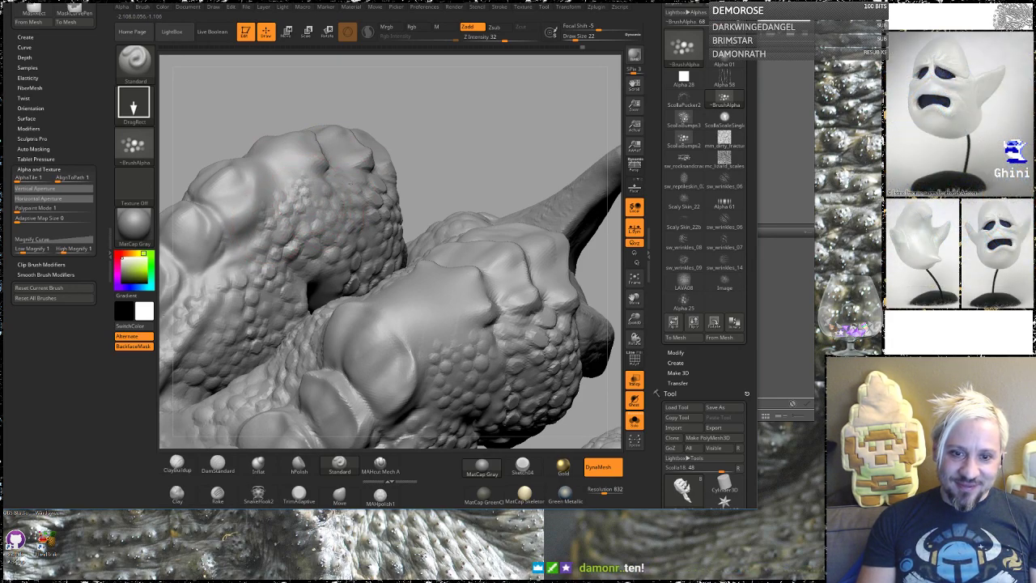
{"action": "mouse_move", "coordinate": [439, 203]}
{"action": "left_mouse_down"}
{"action": "mouse_move", "coordinate": [558, 183]}
{"action": "mouse_move", "coordinate": [481, 190]}
{"action": "left_mouse_up"}
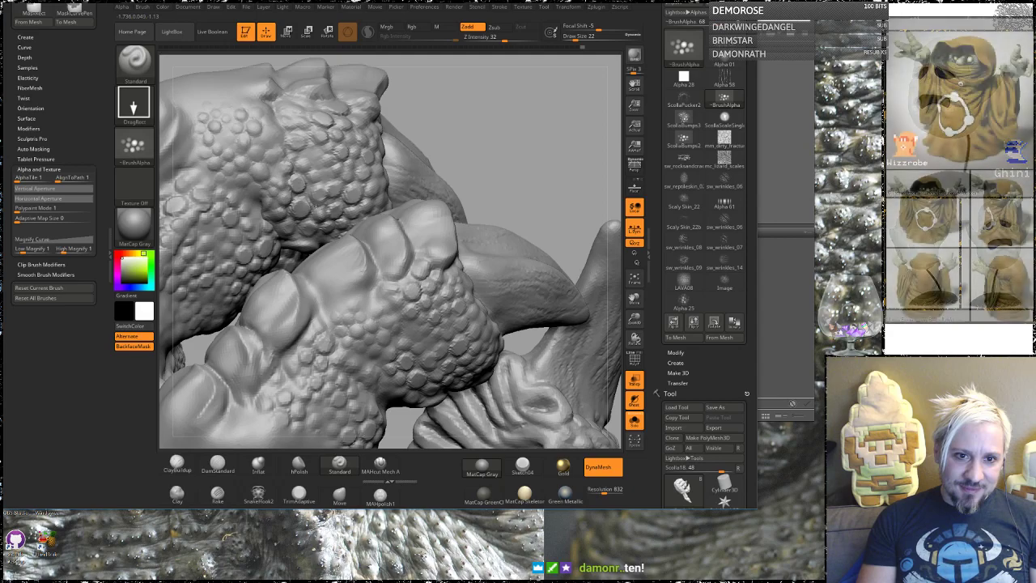
Stamp rounded bumps around the outer finger's base, where its scales meet the smooth side of the hand.
{"action": "left_click_drag", "start_coordinate": [481, 181], "coordinate": [527, 112]}
{"action": "mouse_move", "coordinate": [495, 146]}
{"action": "left_mouse_down"}
{"action": "mouse_move", "coordinate": [426, 277]}
{"action": "mouse_move", "coordinate": [357, 155]}
{"action": "mouse_move", "coordinate": [285, 207]}
{"action": "mouse_move", "coordinate": [282, 252]}
{"action": "left_mouse_up"}
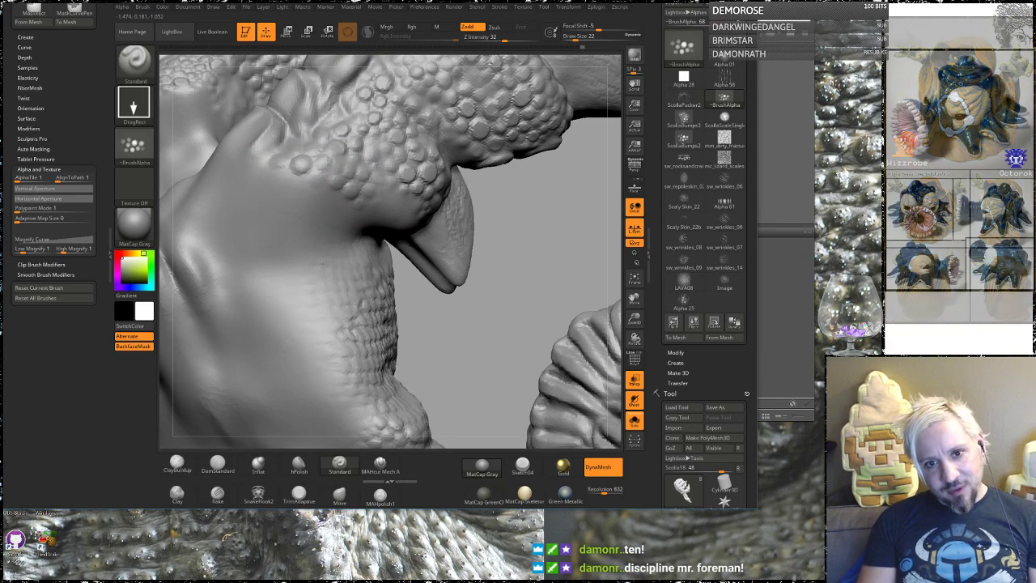
{"action": "left_click_drag", "start_coordinate": [543, 189], "coordinate": [397, 213]}
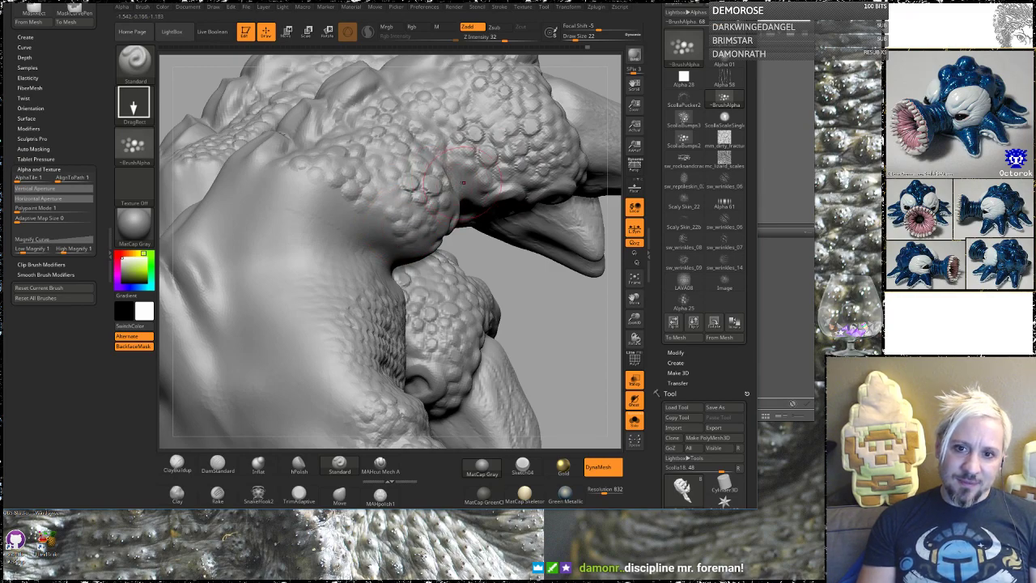
{"action": "left_click_drag", "start_coordinate": [527, 265], "coordinate": [206, 334]}
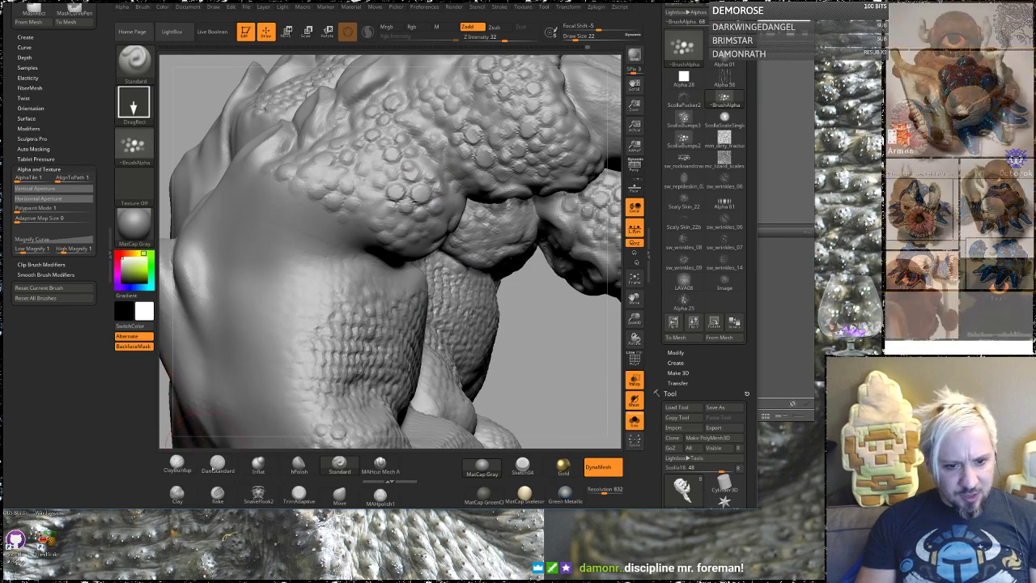
Switch to the ScollaBumps3 alpha and stamp clusters of small bumps from the outer finger's base toward the palm scales.
{"action": "left_click", "coordinate": [139, 154]}
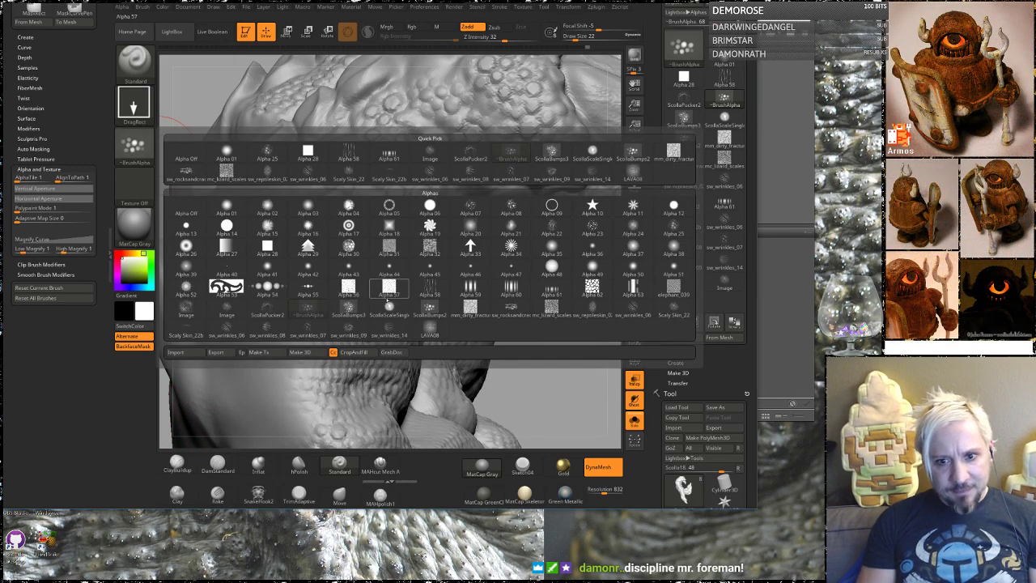
{"action": "left_click", "coordinate": [348, 307]}
{"action": "left_click_drag", "start_coordinate": [319, 228], "coordinate": [291, 265]}
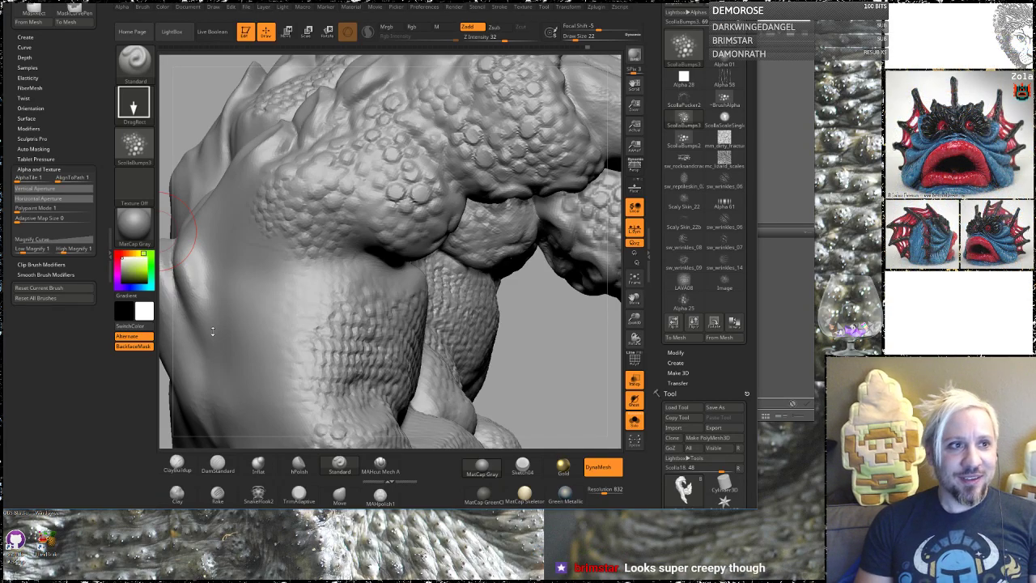
{"action": "mouse_move", "coordinate": [535, 373]}
{"action": "left_mouse_down"}
{"action": "mouse_move", "coordinate": [222, 267]}
{"action": "mouse_move", "coordinate": [191, 139]}
{"action": "mouse_move", "coordinate": [197, 163]}
{"action": "left_mouse_up"}
{"action": "mouse_move", "coordinate": [236, 298]}
{"action": "left_mouse_down"}
{"action": "mouse_move", "coordinate": [231, 250]}
{"action": "mouse_move", "coordinate": [250, 270]}
{"action": "mouse_move", "coordinate": [257, 365]}
{"action": "mouse_move", "coordinate": [271, 380]}
{"action": "left_mouse_up"}
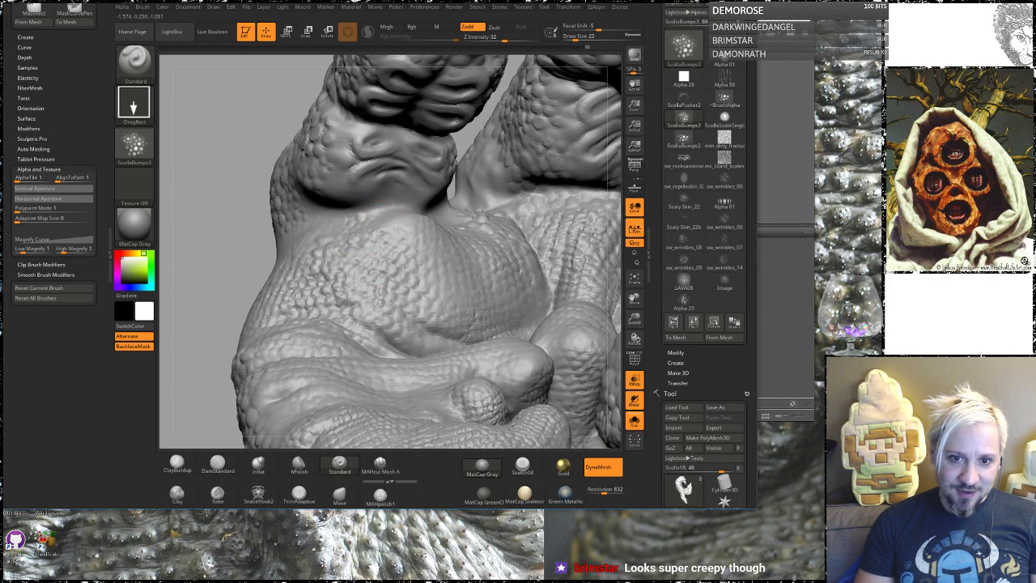
{"action": "left_click_drag", "start_coordinate": [231, 133], "coordinate": [338, 256]}
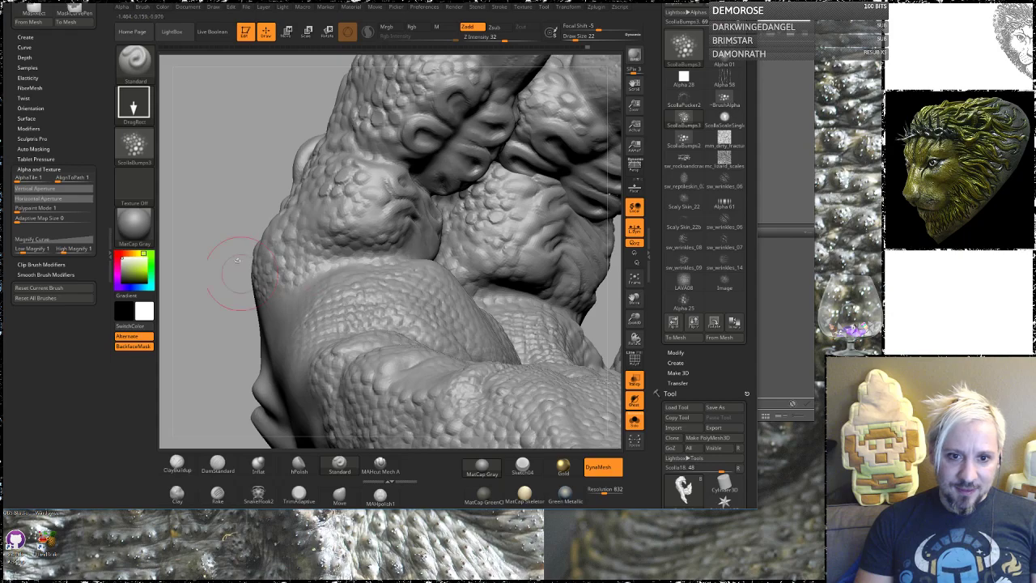
{"action": "left_click_drag", "start_coordinate": [213, 330], "coordinate": [335, 276]}
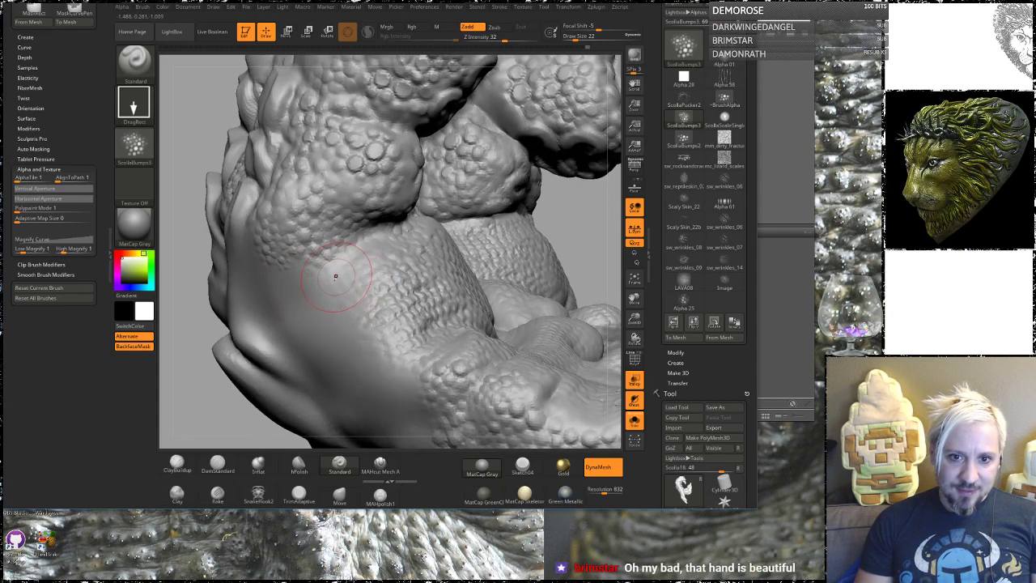
Blend small bumps around the finger bases behind the claws and along the finger side below the large knuckle plates.
{"action": "mouse_move", "coordinate": [195, 197]}
{"action": "left_mouse_down"}
{"action": "mouse_move", "coordinate": [220, 190]}
{"action": "mouse_move", "coordinate": [178, 203]}
{"action": "left_mouse_up"}
{"action": "mouse_move", "coordinate": [565, 243]}
{"action": "left_mouse_down", "text": "alt"}
{"action": "mouse_move", "coordinate": [476, 238]}
{"action": "mouse_move", "coordinate": [478, 267]}
{"action": "mouse_move", "coordinate": [453, 270]}
{"action": "left_mouse_up", "text": "alt"}
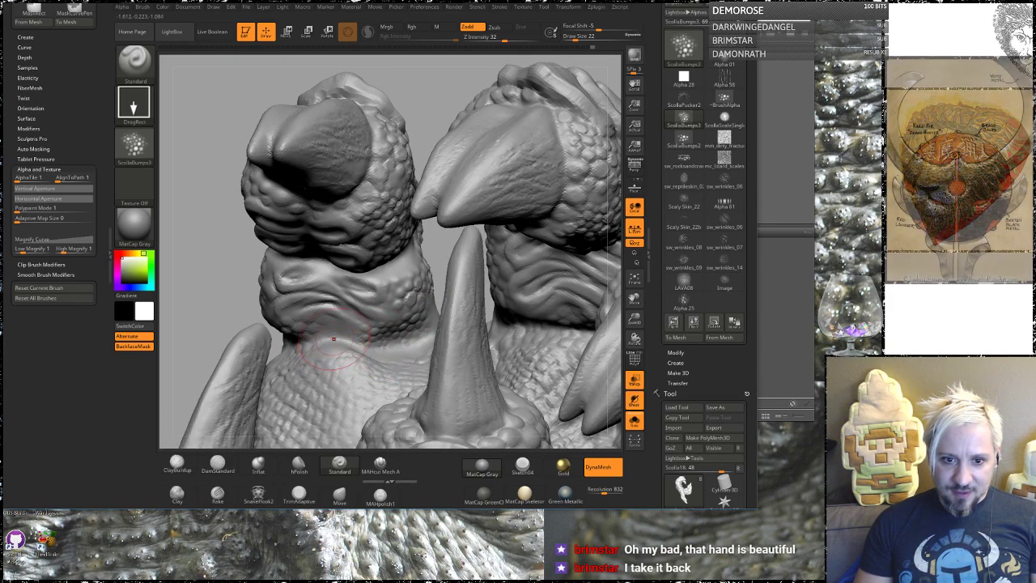
{"action": "left_click_drag", "start_coordinate": [224, 241], "coordinate": [386, 280]}
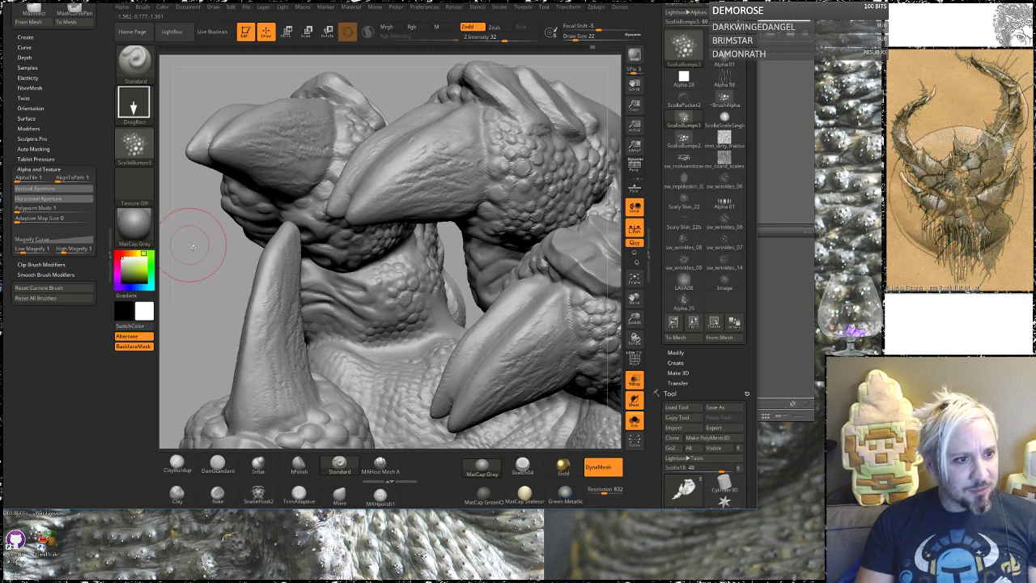
{"action": "mouse_move", "coordinate": [205, 274]}
{"action": "left_mouse_down", "text": "alt"}
{"action": "mouse_move", "coordinate": [232, 238]}
{"action": "mouse_move", "coordinate": [217, 263]}
{"action": "mouse_move", "coordinate": [229, 249]}
{"action": "left_mouse_up", "text": "alt"}
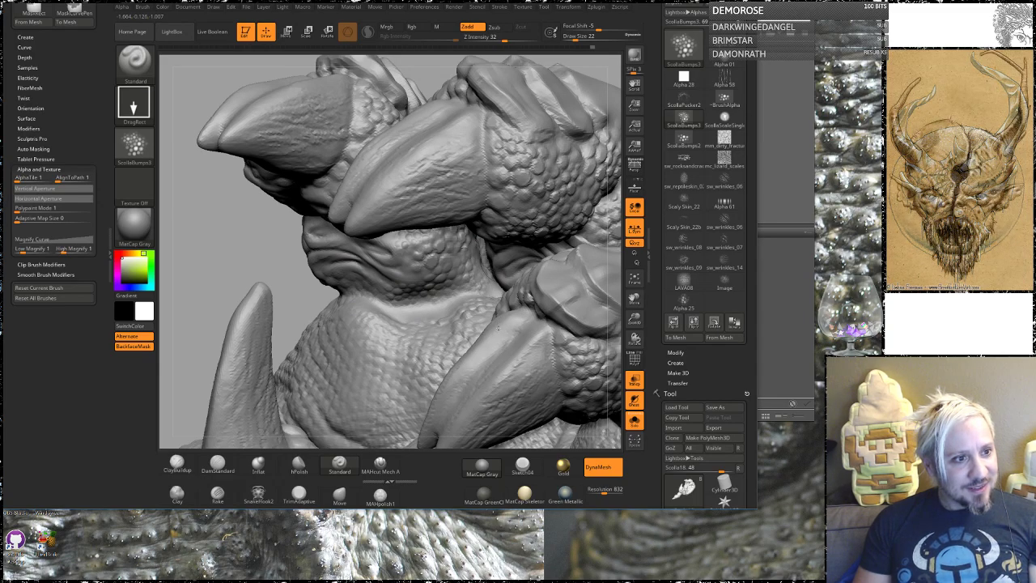
{"action": "mouse_move", "coordinate": [243, 234]}
{"action": "left_mouse_down"}
{"action": "mouse_move", "coordinate": [263, 254]}
{"action": "mouse_move", "coordinate": [326, 230]}
{"action": "left_mouse_up"}
{"action": "left_click_drag", "start_coordinate": [282, 155], "coordinate": [366, 215]}
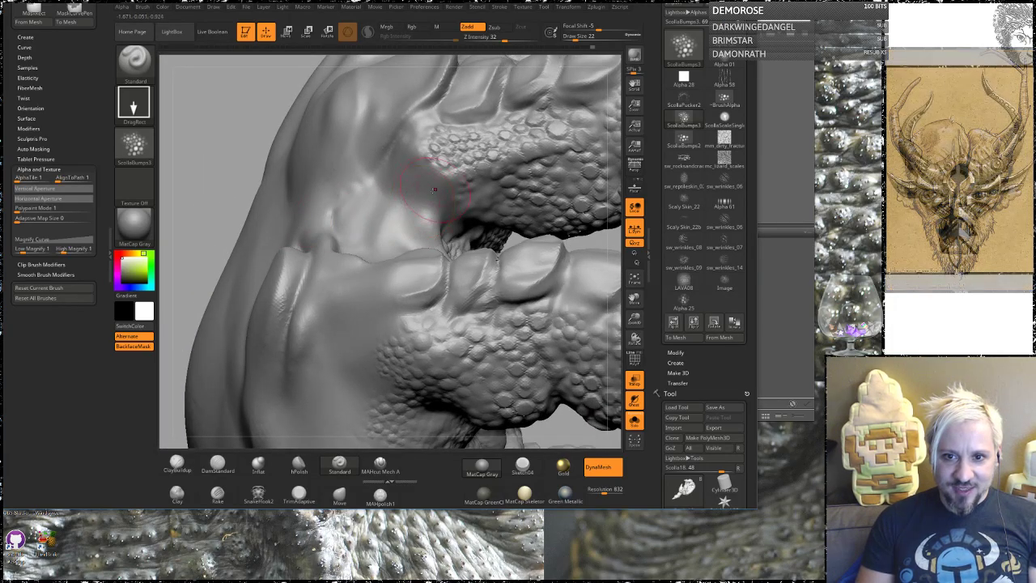
Stamp small bumps into the bare webbing between two neighbouring rows of large knuckle plates.
{"action": "mouse_move", "coordinate": [243, 93]}
{"action": "left_mouse_down"}
{"action": "mouse_move", "coordinate": [241, 116]}
{"action": "mouse_move", "coordinate": [412, 306]}
{"action": "left_mouse_up"}
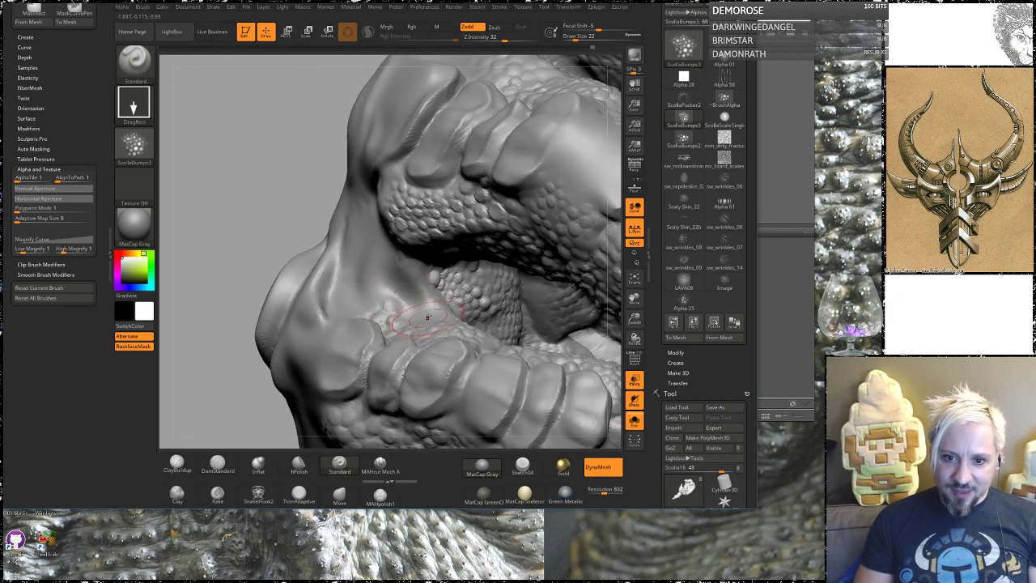
{"action": "left_click_drag", "start_coordinate": [231, 143], "coordinate": [397, 294]}
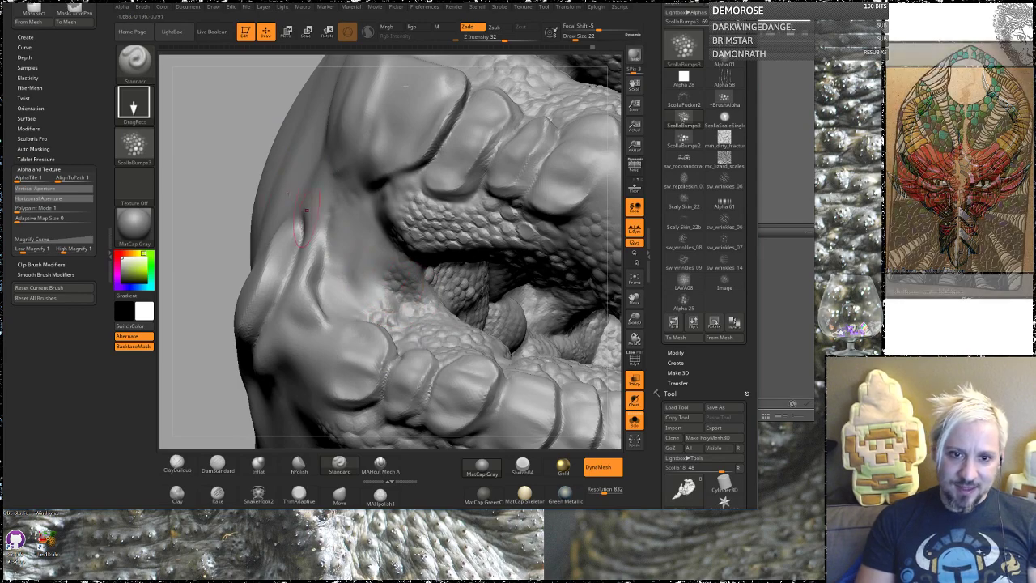
{"action": "left_click_drag", "start_coordinate": [248, 97], "coordinate": [400, 264]}
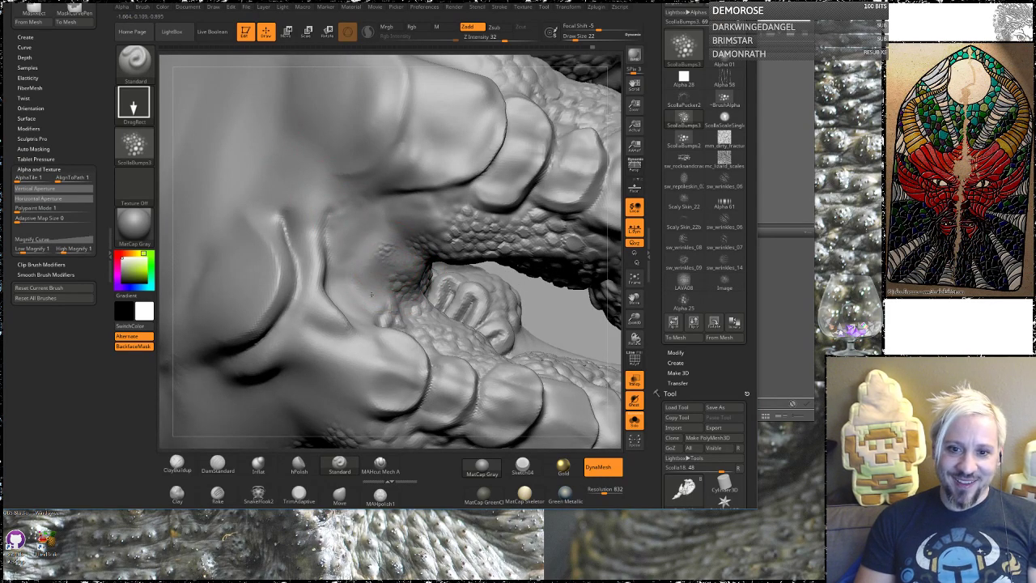
{"action": "left_click_drag", "start_coordinate": [377, 288], "coordinate": [356, 308]}
{"action": "left_click_drag", "start_coordinate": [555, 311], "coordinate": [554, 223]}
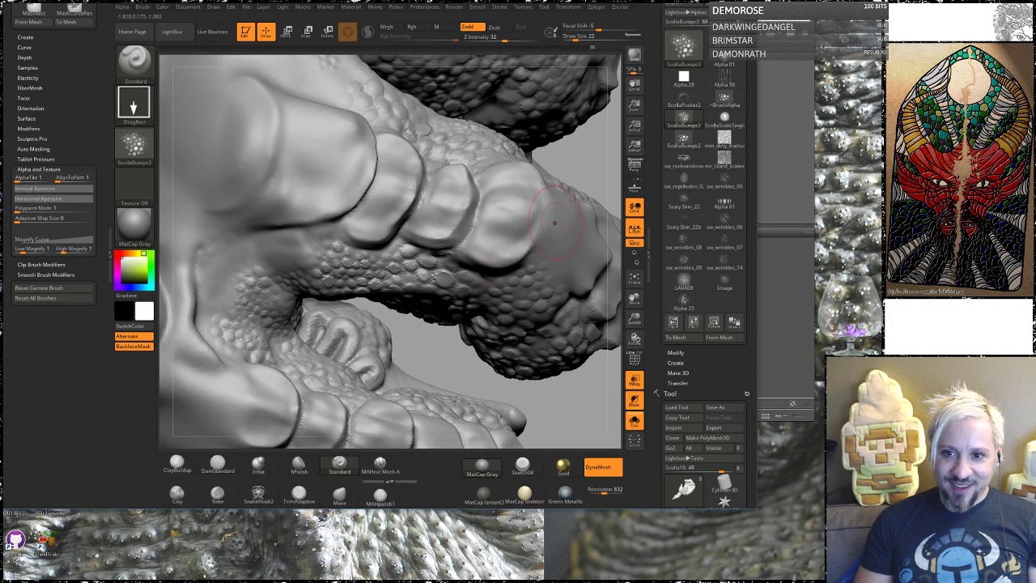
Quick-save the sculpt and stamp small bumps into the next webbing gap beside the large knuckle plate.
{"action": "left_click_drag", "start_coordinate": [600, 163], "coordinate": [591, 85]}
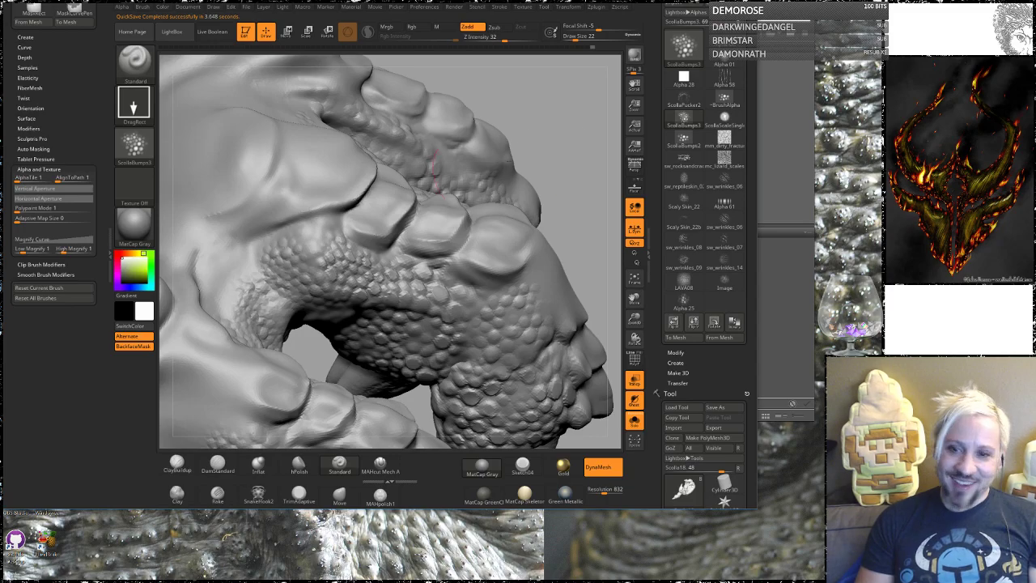
{"action": "mouse_move", "coordinate": [575, 141]}
{"action": "left_mouse_down"}
{"action": "mouse_move", "coordinate": [510, 223]}
{"action": "mouse_move", "coordinate": [355, 98]}
{"action": "left_mouse_up"}
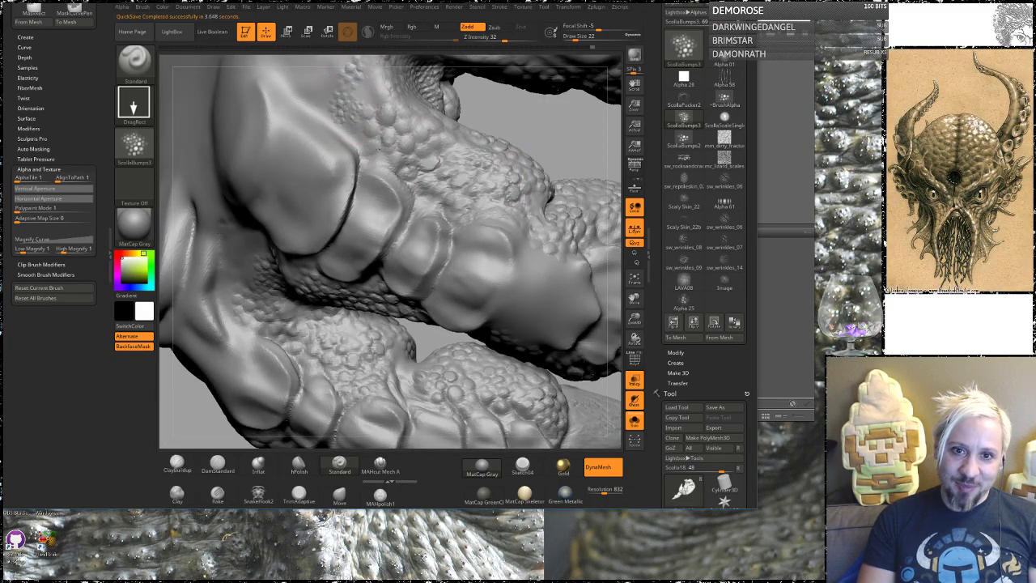
{"action": "mouse_move", "coordinate": [578, 161]}
{"action": "left_mouse_down"}
{"action": "mouse_move", "coordinate": [563, 224]}
{"action": "mouse_move", "coordinate": [486, 192]}
{"action": "left_mouse_up"}
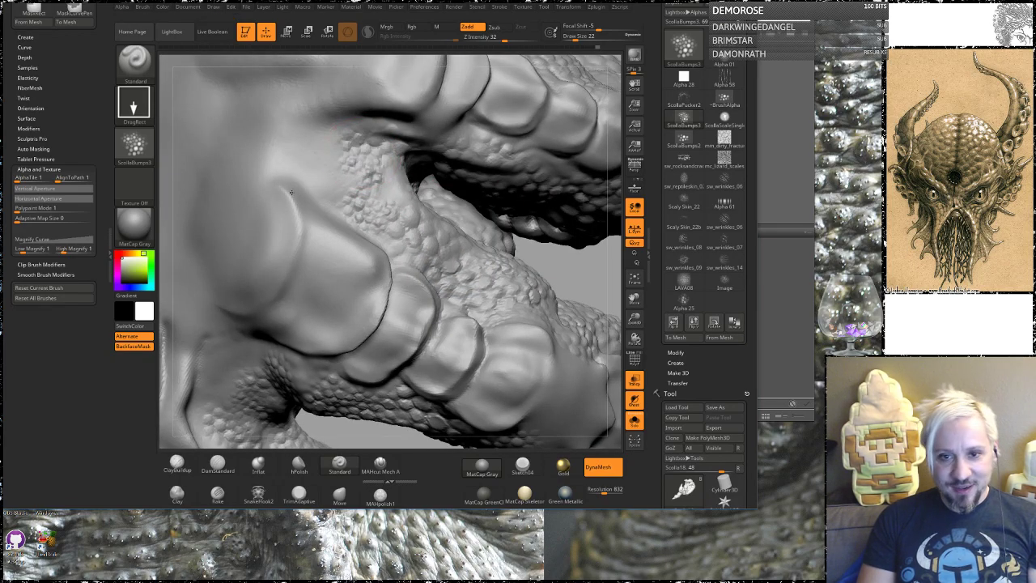
Extend the small bumps up to the top edge of the webbing between the knuckles on the back of the hand.
{"action": "mouse_move", "coordinate": [582, 258]}
{"action": "left_mouse_down", "text": "alt"}
{"action": "mouse_move", "coordinate": [518, 340]}
{"action": "mouse_move", "coordinate": [498, 195]}
{"action": "mouse_move", "coordinate": [542, 208]}
{"action": "mouse_move", "coordinate": [527, 213]}
{"action": "mouse_move", "coordinate": [518, 312]}
{"action": "left_mouse_up", "text": "alt"}
{"action": "left_click_drag", "start_coordinate": [407, 106], "coordinate": [433, 207], "text": "alt"}
{"action": "mouse_move", "coordinate": [431, 144]}
{"action": "left_mouse_down"}
{"action": "mouse_move", "coordinate": [381, 140]}
{"action": "mouse_move", "coordinate": [459, 134]}
{"action": "mouse_move", "coordinate": [433, 180]}
{"action": "left_mouse_up"}
{"action": "left_click_drag", "start_coordinate": [331, 158], "coordinate": [434, 110], "text": "alt"}
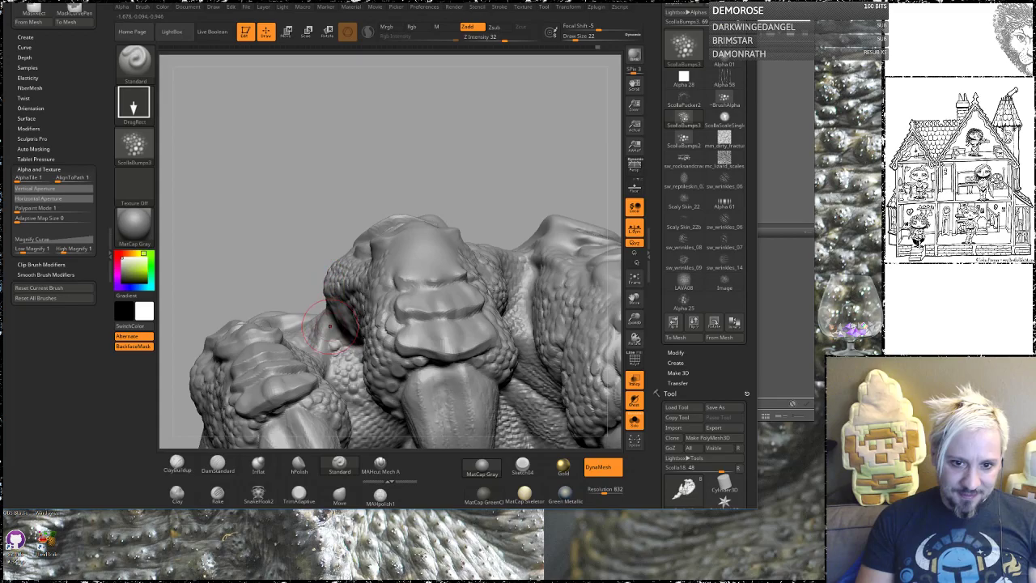
{"action": "mouse_move", "coordinate": [305, 217]}
{"action": "left_mouse_down"}
{"action": "mouse_move", "coordinate": [318, 259]}
{"action": "mouse_move", "coordinate": [298, 219]}
{"action": "mouse_move", "coordinate": [397, 270]}
{"action": "left_mouse_up"}
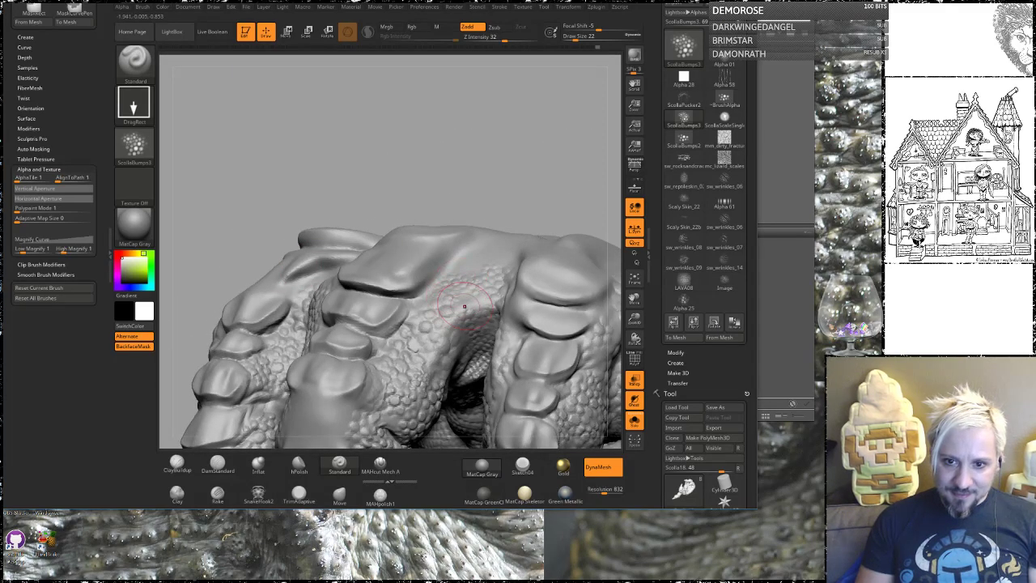
{"action": "left_click_drag", "start_coordinate": [467, 264], "coordinate": [476, 270]}
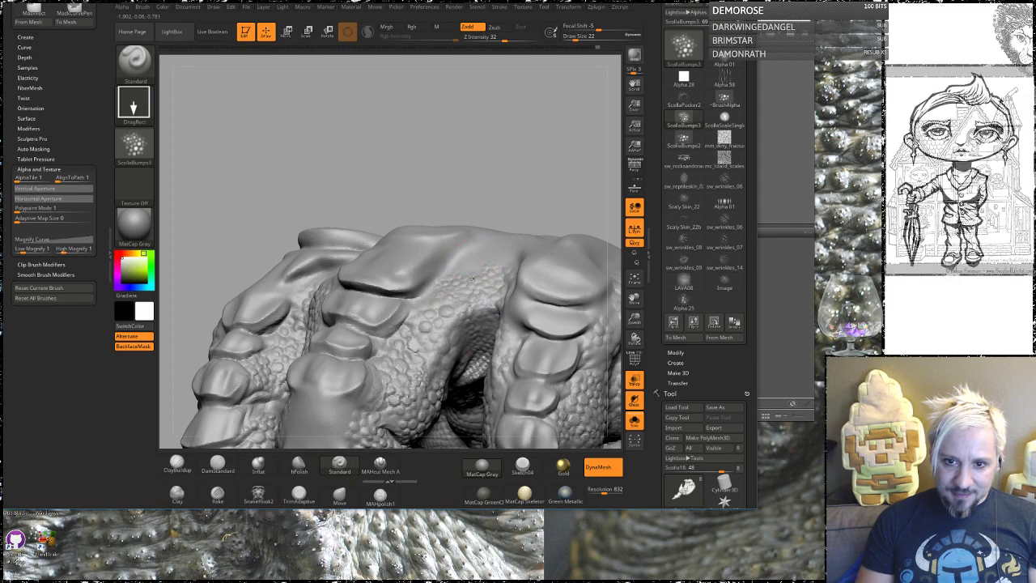
Stamp small bumps into the bare skin on the side of the hand behind the knuckle.
{"action": "mouse_move", "coordinate": [533, 151]}
{"action": "left_mouse_down"}
{"action": "mouse_move", "coordinate": [534, 231]}
{"action": "mouse_move", "coordinate": [499, 257]}
{"action": "left_mouse_up"}
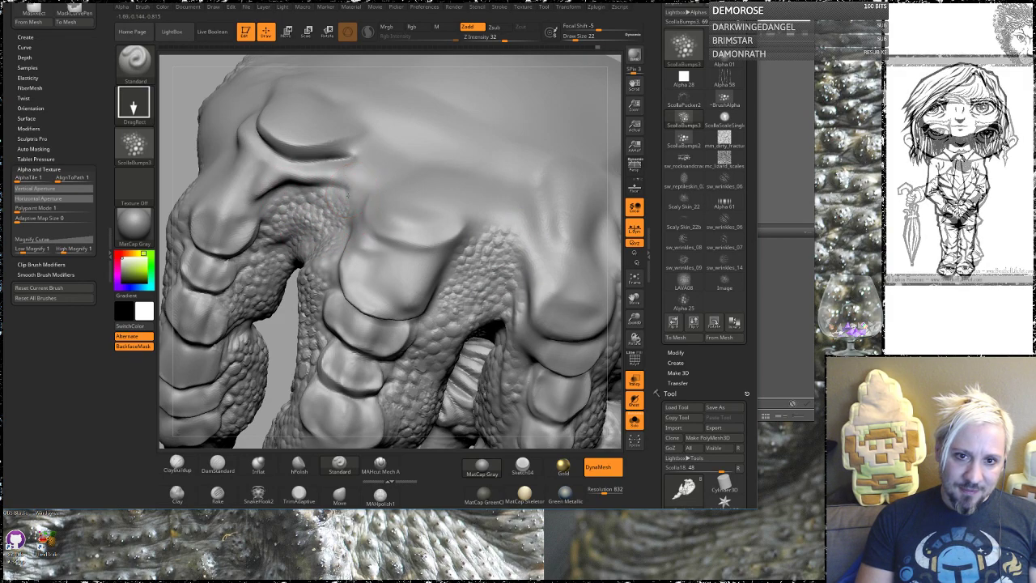
{"action": "mouse_move", "coordinate": [192, 87]}
{"action": "left_mouse_down"}
{"action": "mouse_move", "coordinate": [294, 105]}
{"action": "mouse_move", "coordinate": [390, 213]}
{"action": "left_mouse_up"}
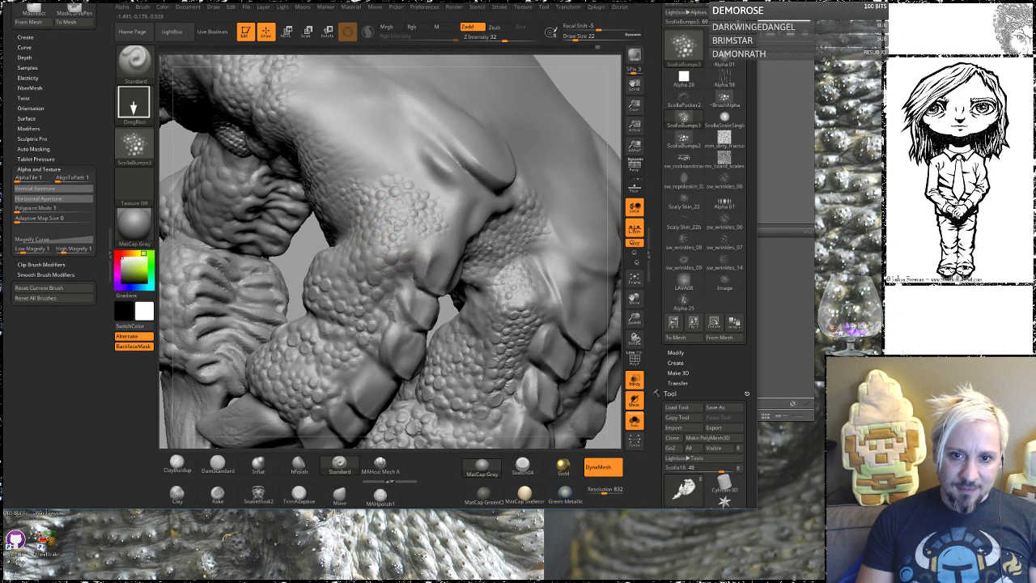
{"action": "left_click_drag", "start_coordinate": [362, 159], "coordinate": [374, 186]}
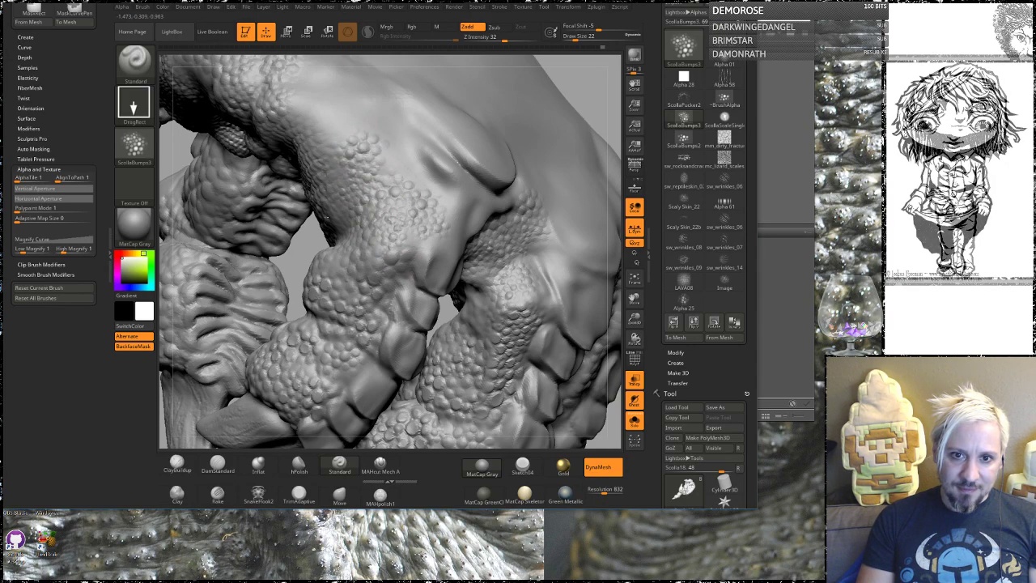
{"action": "mouse_move", "coordinate": [598, 74]}
{"action": "left_mouse_down"}
{"action": "mouse_move", "coordinate": [566, 120]}
{"action": "mouse_move", "coordinate": [321, 192]}
{"action": "left_mouse_up"}
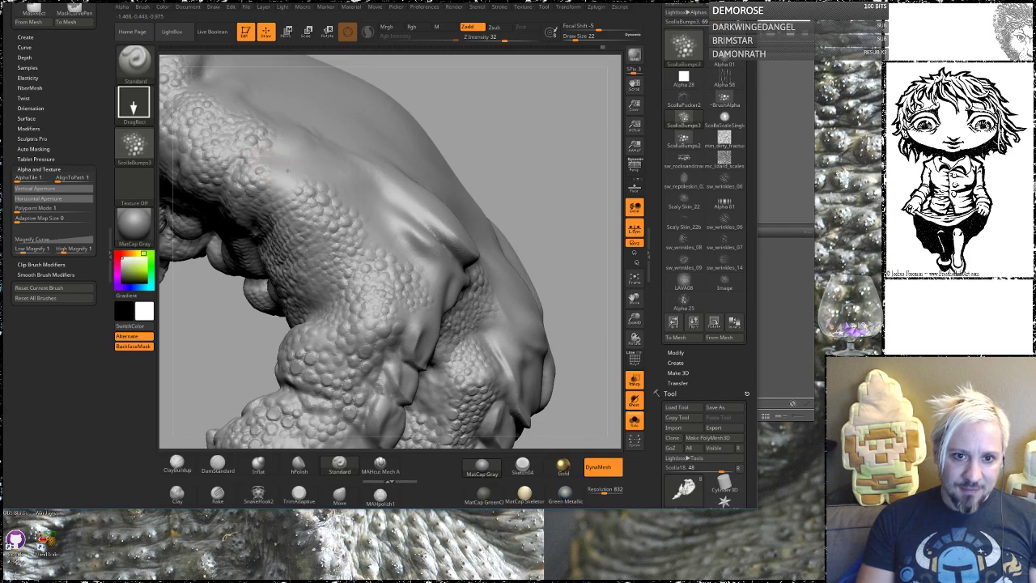
{"action": "mouse_move", "coordinate": [545, 136]}
{"action": "left_mouse_down"}
{"action": "mouse_move", "coordinate": [572, 127]}
{"action": "mouse_move", "coordinate": [554, 146]}
{"action": "left_mouse_up"}
Show all of the creature's parts in solid view and examine the full figure and its raised hand.
{"action": "mouse_move", "coordinate": [497, 183]}
{"action": "left_mouse_down", "text": "alt"}
{"action": "mouse_move", "coordinate": [396, 218]}
{"action": "mouse_move", "coordinate": [450, 250]}
{"action": "left_mouse_up", "text": "alt"}
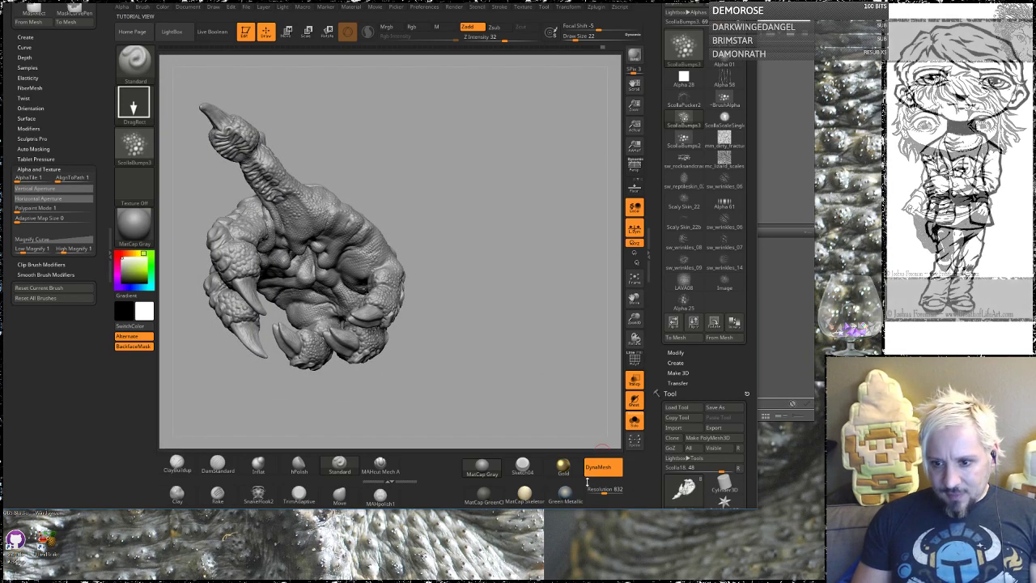
{"action": "left_click", "coordinate": [635, 420]}
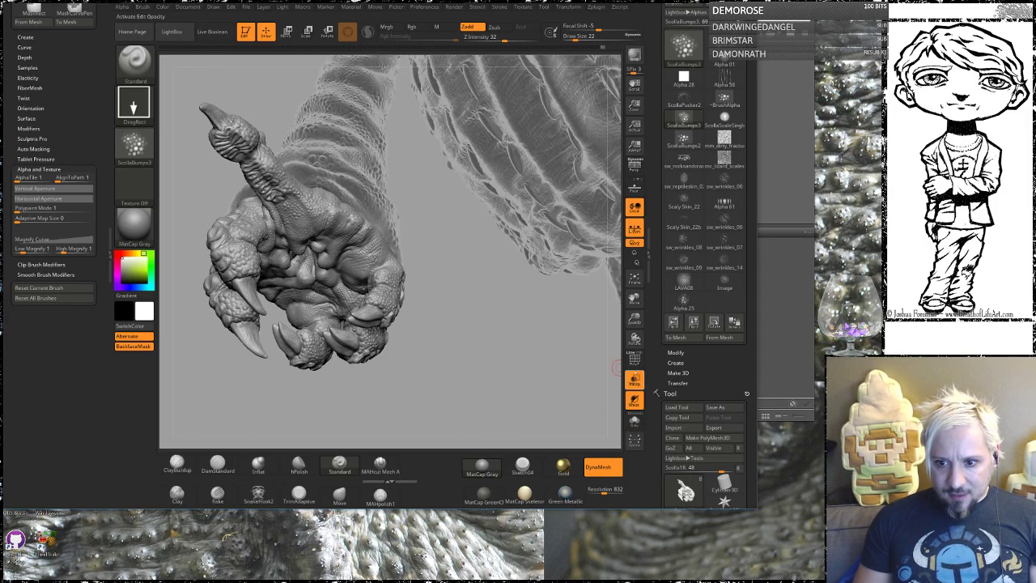
{"action": "left_click", "coordinate": [634, 380]}
{"action": "mouse_move", "coordinate": [458, 328]}
{"action": "left_mouse_down"}
{"action": "mouse_move", "coordinate": [508, 280]}
{"action": "mouse_move", "coordinate": [575, 307]}
{"action": "mouse_move", "coordinate": [528, 321]}
{"action": "mouse_move", "coordinate": [509, 342]}
{"action": "mouse_move", "coordinate": [548, 315]}
{"action": "mouse_move", "coordinate": [545, 301]}
{"action": "mouse_move", "coordinate": [534, 306]}
{"action": "mouse_move", "coordinate": [519, 373]}
{"action": "mouse_move", "coordinate": [507, 377]}
{"action": "mouse_move", "coordinate": [490, 348]}
{"action": "mouse_move", "coordinate": [361, 361]}
{"action": "mouse_move", "coordinate": [367, 375]}
{"action": "mouse_move", "coordinate": [374, 326]}
{"action": "mouse_move", "coordinate": [220, 356]}
{"action": "mouse_move", "coordinate": [231, 189]}
{"action": "mouse_move", "coordinate": [302, 58]}
{"action": "mouse_move", "coordinate": [451, 377]}
{"action": "mouse_move", "coordinate": [401, 330]}
{"action": "mouse_move", "coordinate": [421, 345]}
{"action": "mouse_move", "coordinate": [406, 354]}
{"action": "mouse_move", "coordinate": [365, 296]}
{"action": "mouse_move", "coordinate": [455, 349]}
{"action": "mouse_move", "coordinate": [437, 397]}
{"action": "mouse_move", "coordinate": [478, 356]}
{"action": "mouse_move", "coordinate": [462, 349]}
{"action": "left_mouse_up"}
{"action": "mouse_move", "coordinate": [570, 258]}
{"action": "left_mouse_down"}
{"action": "mouse_move", "coordinate": [558, 276]}
{"action": "mouse_move", "coordinate": [527, 274]}
{"action": "left_mouse_up"}
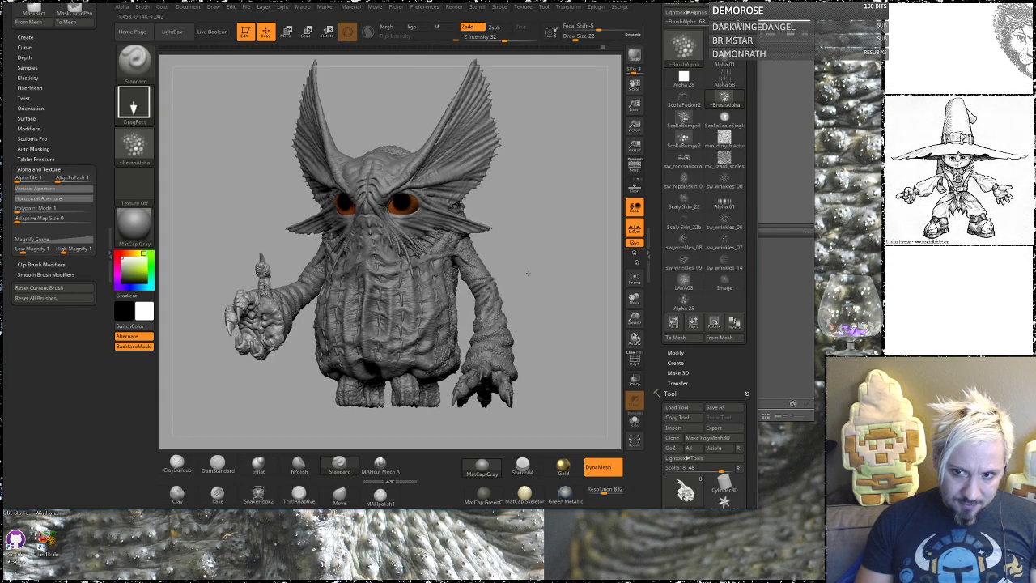
{"action": "mouse_move", "coordinate": [548, 239]}
{"action": "left_mouse_down"}
{"action": "mouse_move", "coordinate": [539, 232]}
{"action": "mouse_move", "coordinate": [550, 237]}
{"action": "mouse_move", "coordinate": [535, 255]}
{"action": "mouse_move", "coordinate": [285, 417]}
{"action": "mouse_move", "coordinate": [283, 399]}
{"action": "mouse_move", "coordinate": [294, 399]}
{"action": "left_mouse_up"}
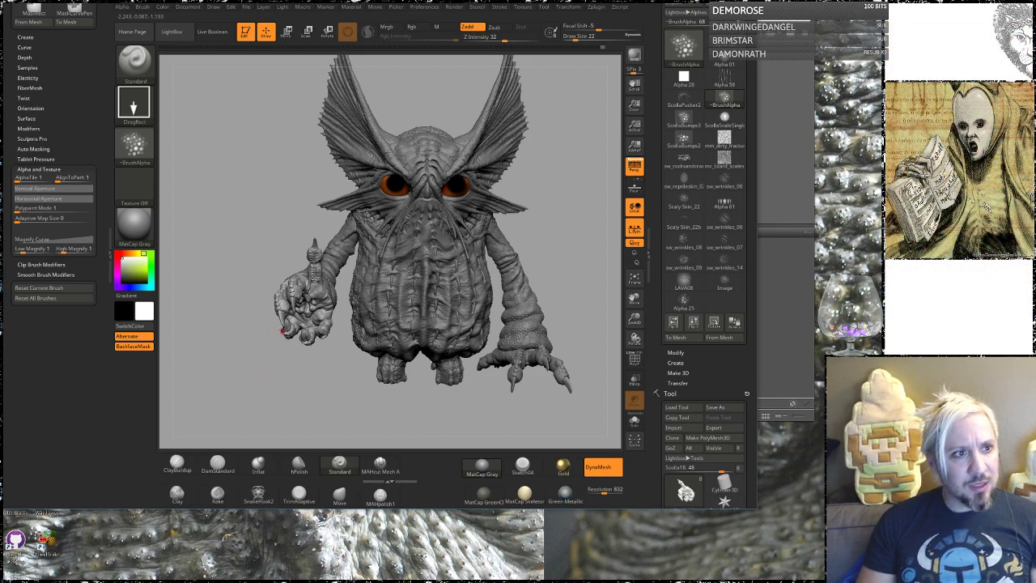
{"action": "mouse_move", "coordinate": [295, 371]}
{"action": "left_mouse_down"}
{"action": "mouse_move", "coordinate": [422, 355]}
{"action": "mouse_move", "coordinate": [433, 400]}
{"action": "mouse_move", "coordinate": [451, 341]}
{"action": "mouse_move", "coordinate": [375, 286]}
{"action": "left_mouse_up"}
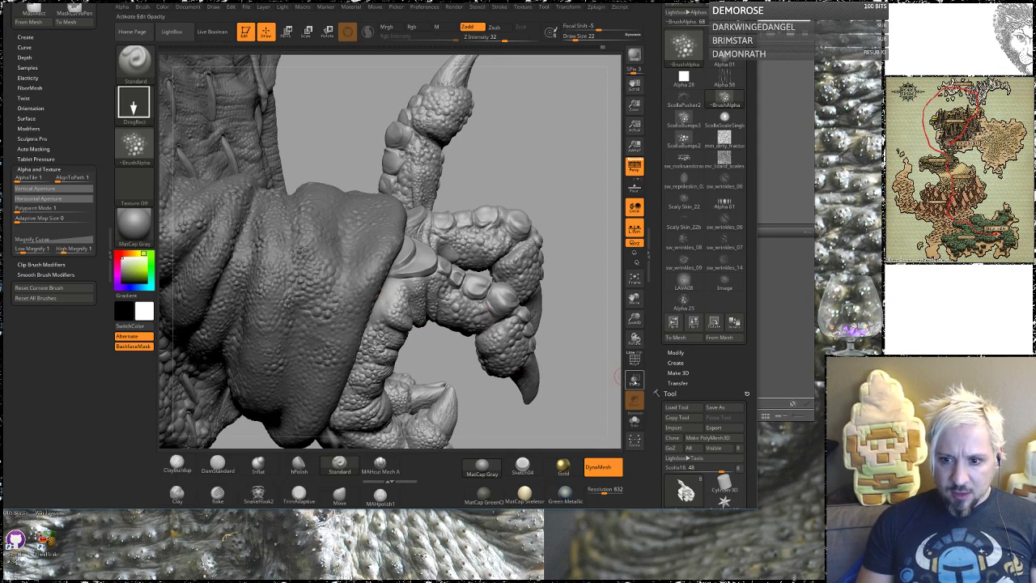
Ghost the surrounding body parts and examine the scales on the hand's fingers, side and palm from several angles.
{"action": "left_click", "coordinate": [635, 379]}
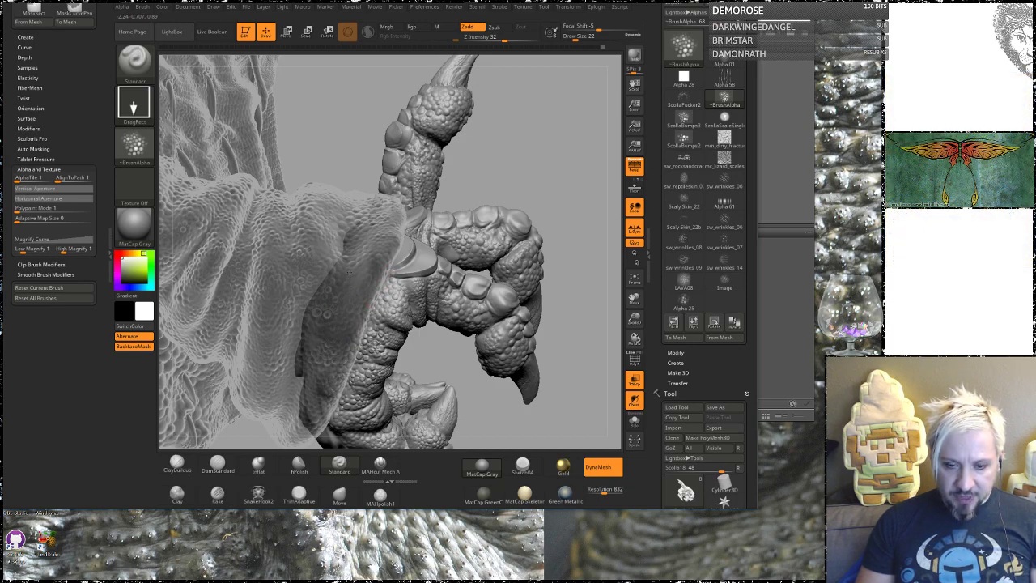
{"action": "left_click_drag", "start_coordinate": [437, 349], "coordinate": [504, 188]}
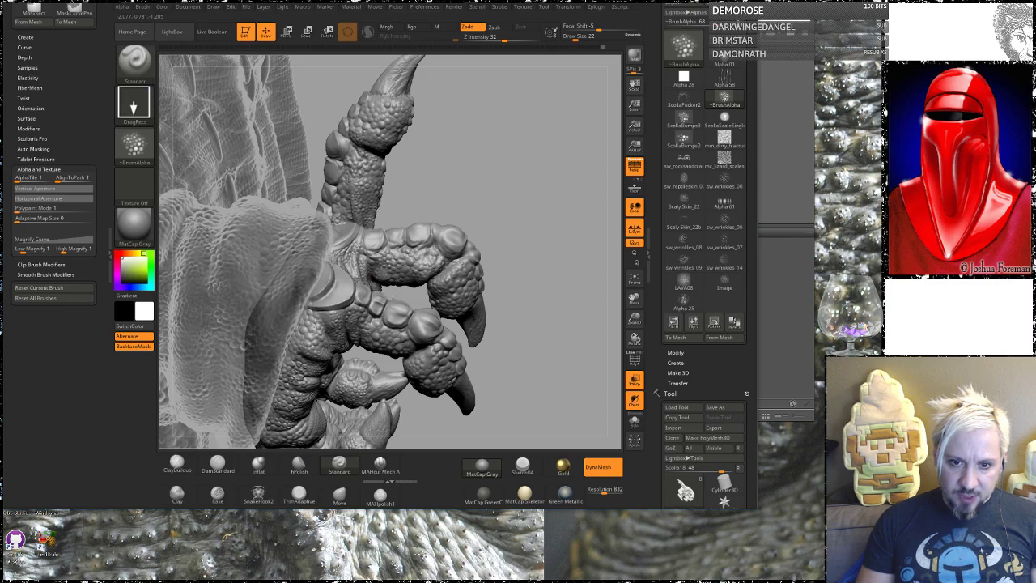
{"action": "left_click_drag", "start_coordinate": [515, 213], "coordinate": [387, 263]}
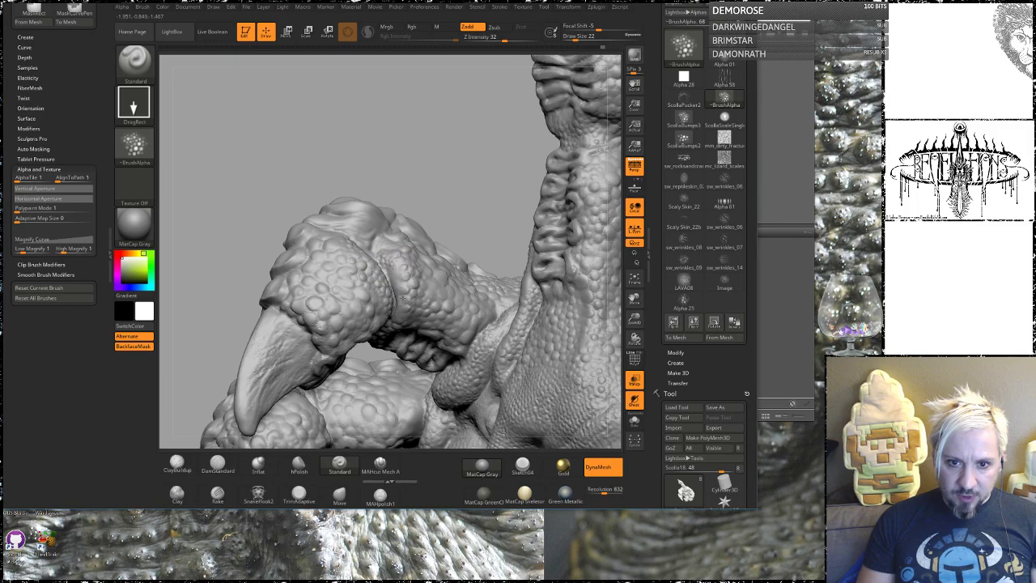
{"action": "left_click_drag", "start_coordinate": [491, 193], "coordinate": [468, 210]}
{"action": "left_click_drag", "start_coordinate": [215, 193], "coordinate": [524, 280]}
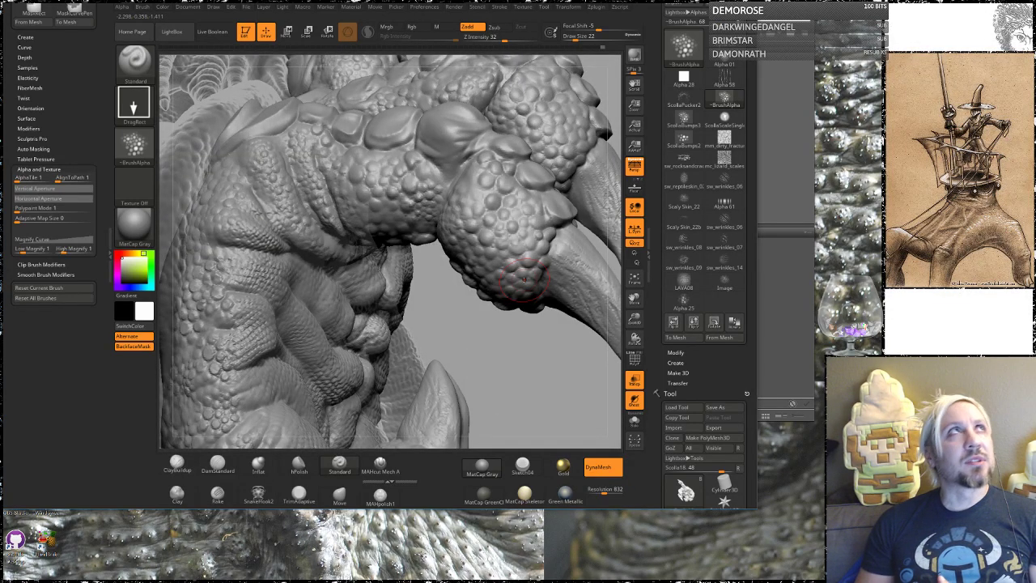
{"action": "left_click_drag", "start_coordinate": [484, 351], "coordinate": [547, 235]}
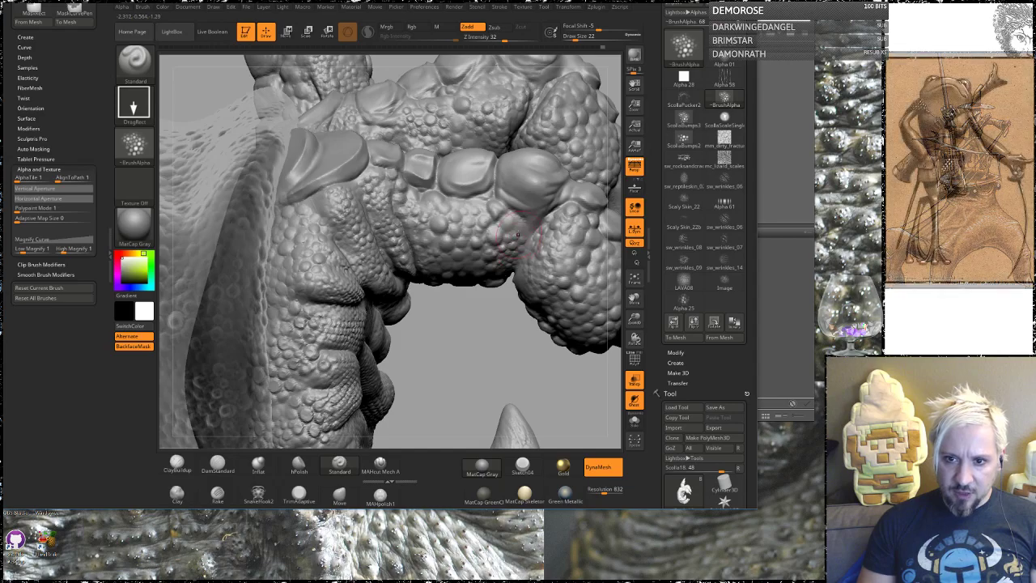
{"action": "left_click_drag", "start_coordinate": [458, 346], "coordinate": [485, 265]}
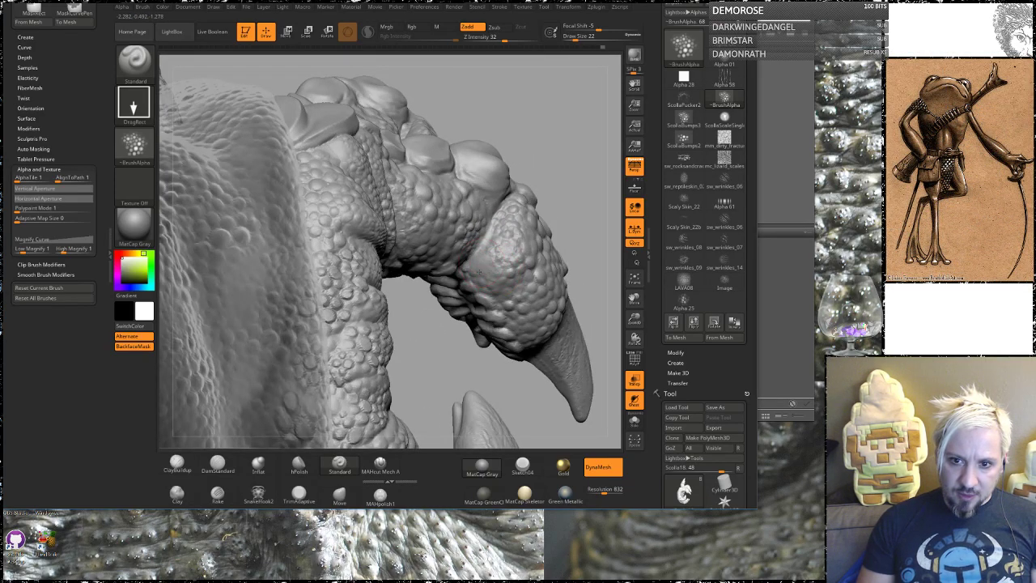
Smooth the bumps along the finger's side in the gap between the two rows of large knuckle plates.
{"action": "mouse_move", "coordinate": [576, 166]}
{"action": "left_mouse_down"}
{"action": "mouse_move", "coordinate": [534, 286]}
{"action": "mouse_move", "coordinate": [557, 297]}
{"action": "mouse_move", "coordinate": [535, 298]}
{"action": "mouse_move", "coordinate": [564, 364]}
{"action": "mouse_move", "coordinate": [572, 249]}
{"action": "left_mouse_up"}
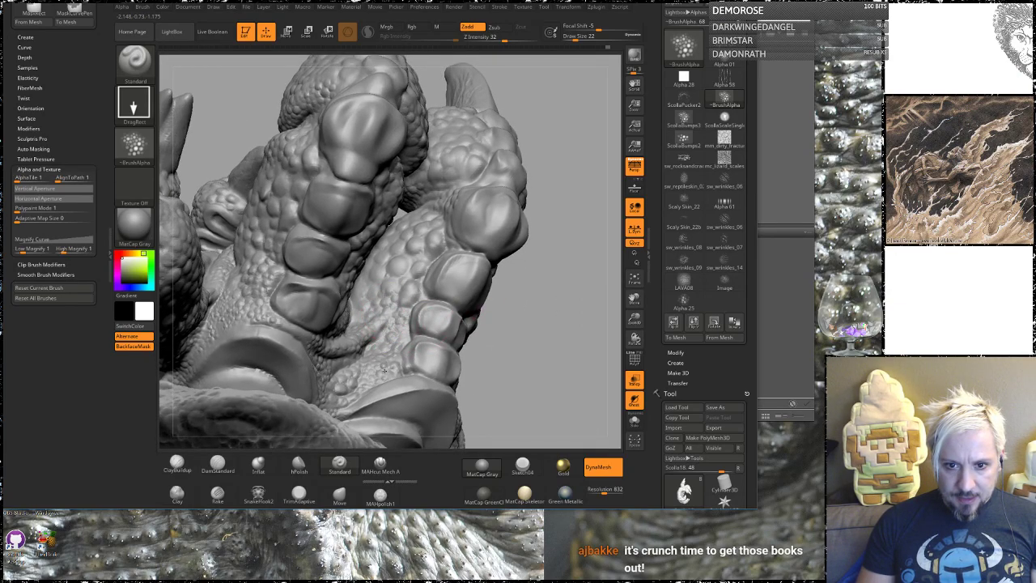
{"action": "left_click_drag", "start_coordinate": [552, 298], "coordinate": [551, 323]}
{"action": "left_click_drag", "start_coordinate": [405, 266], "coordinate": [390, 313], "text": "shift"}
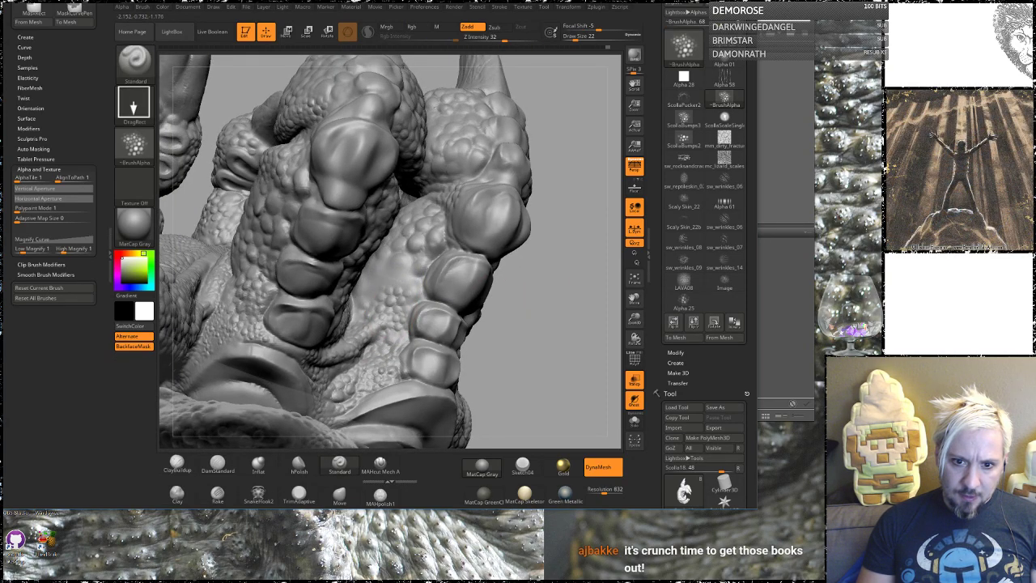
{"action": "key", "text": "shift"}
{"action": "left_click_drag", "start_coordinate": [378, 276], "coordinate": [373, 279], "text": "shift"}
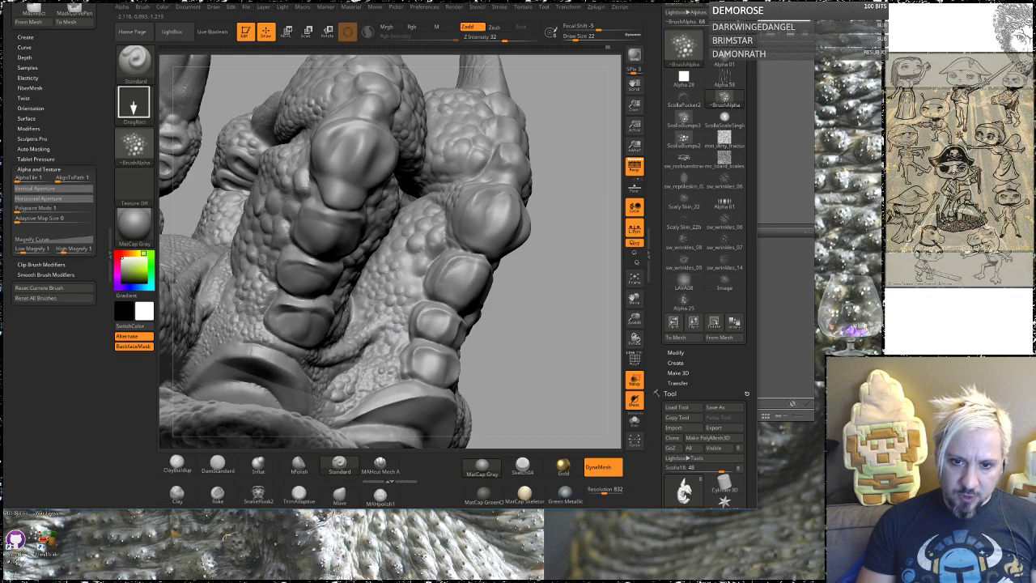
Isolate the hand and examine the knuckle plates, webbing and bare back of the hand.
{"action": "left_click_drag", "start_coordinate": [533, 290], "coordinate": [481, 218]}
{"action": "left_click_drag", "start_coordinate": [507, 326], "coordinate": [436, 321]}
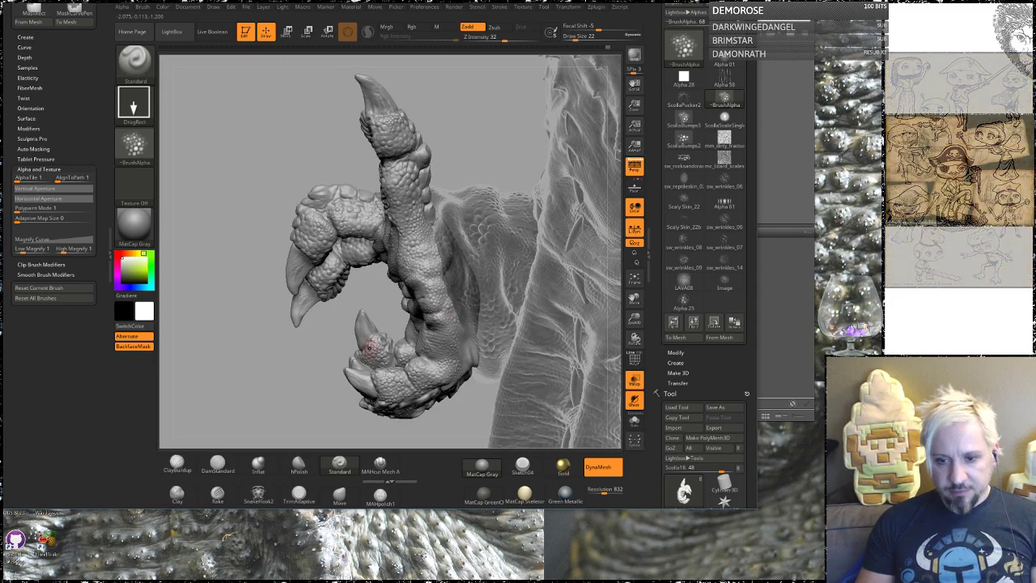
{"action": "left_click_drag", "start_coordinate": [298, 387], "coordinate": [359, 423]}
{"action": "left_click_drag", "start_coordinate": [443, 335], "coordinate": [322, 117]}
{"action": "left_click_drag", "start_coordinate": [547, 417], "coordinate": [379, 243]}
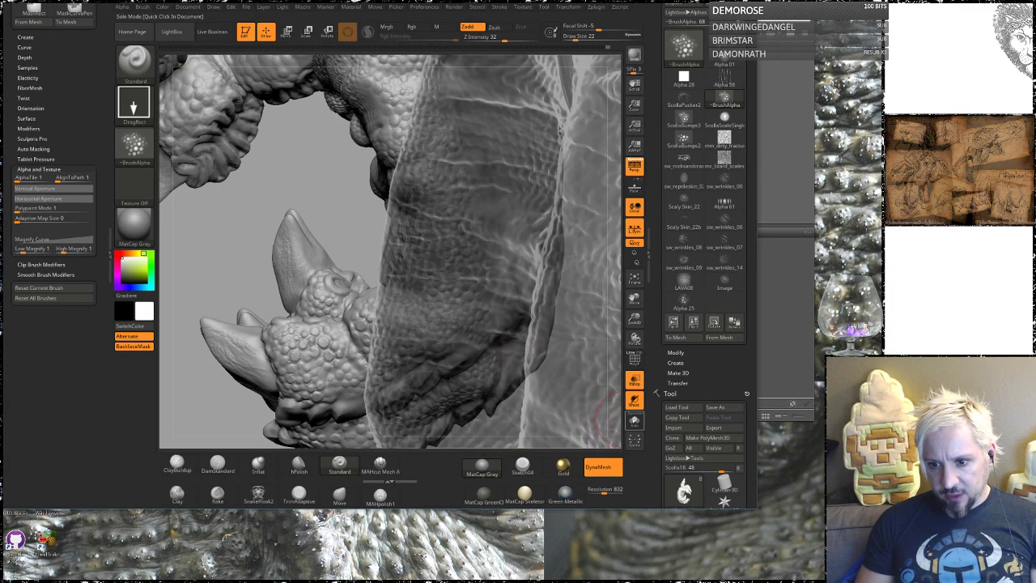
{"action": "left_click", "coordinate": [635, 421]}
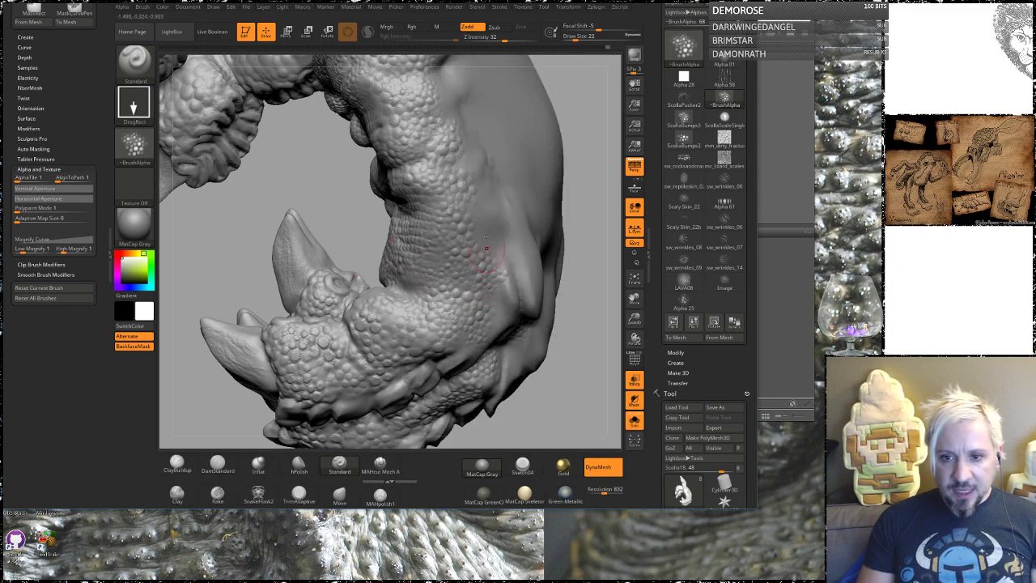
{"action": "mouse_move", "coordinate": [576, 233]}
{"action": "left_mouse_down"}
{"action": "mouse_move", "coordinate": [539, 270]}
{"action": "mouse_move", "coordinate": [512, 226]}
{"action": "left_mouse_up"}
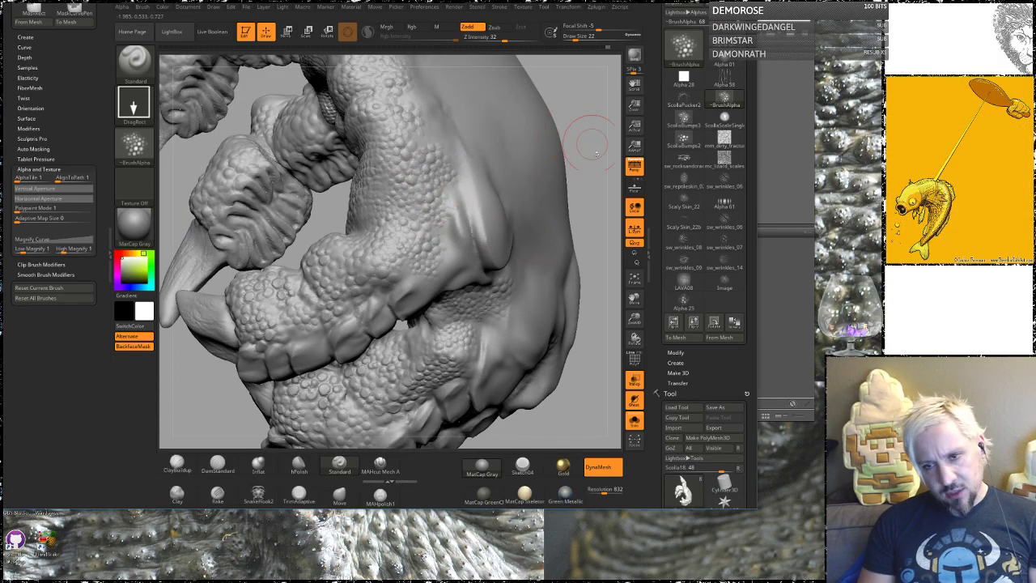
{"action": "mouse_move", "coordinate": [592, 243]}
{"action": "left_mouse_down"}
{"action": "mouse_move", "coordinate": [581, 271]}
{"action": "mouse_move", "coordinate": [471, 278]}
{"action": "left_mouse_up"}
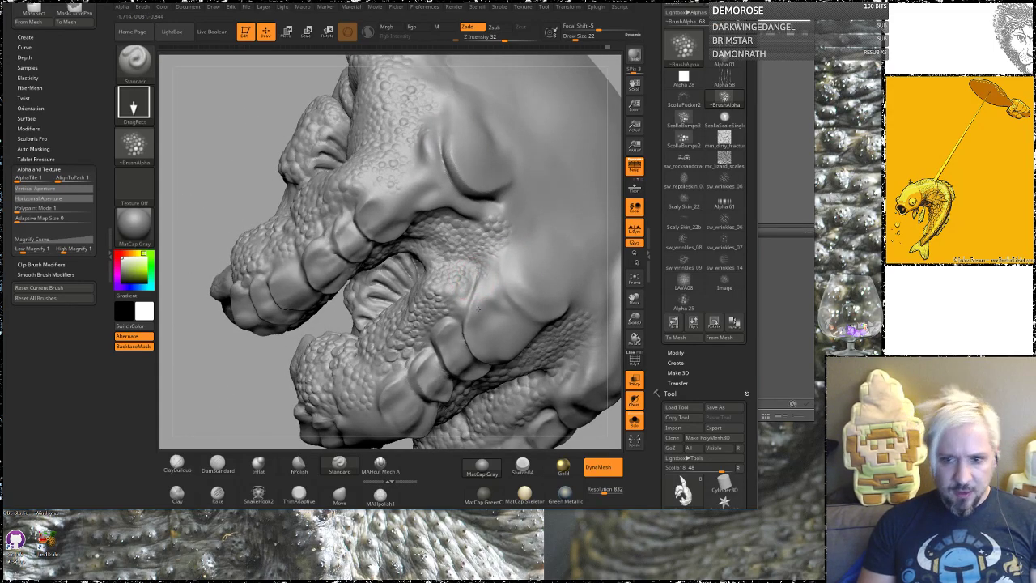
{"action": "mouse_move", "coordinate": [236, 157]}
{"action": "left_mouse_down"}
{"action": "mouse_move", "coordinate": [227, 157]}
{"action": "mouse_move", "coordinate": [236, 169]}
{"action": "mouse_move", "coordinate": [249, 143]}
{"action": "left_mouse_up"}
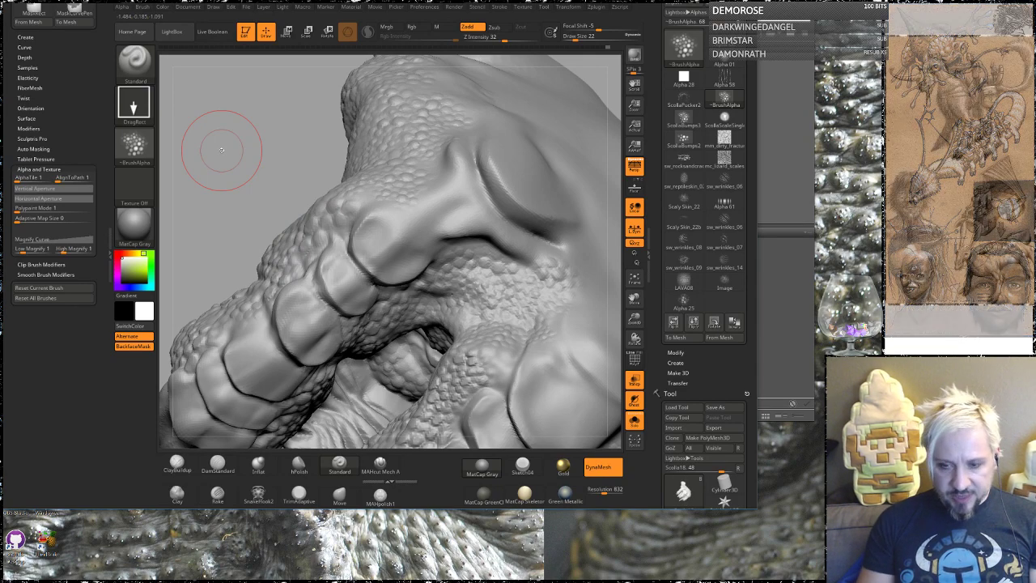
{"action": "left_click_drag", "start_coordinate": [257, 161], "coordinate": [253, 136]}
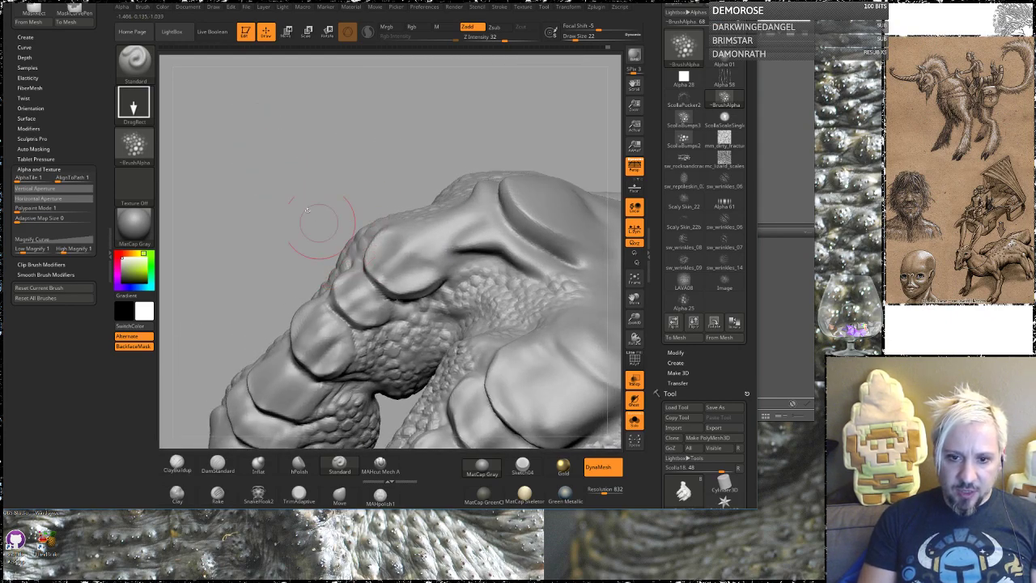
Switch to the DamStandard brush and set its draw size to 17.
{"action": "left_click", "coordinate": [212, 462]}
{"action": "left_click_drag", "start_coordinate": [279, 226], "coordinate": [286, 271], "text": "alt"}
{"action": "key", "text": "space"}
{"action": "left_click_drag", "start_coordinate": [364, 263], "coordinate": [357, 263]}
{"action": "left_click_drag", "start_coordinate": [242, 120], "coordinate": [248, 128]}
{"action": "key", "text": "space"}
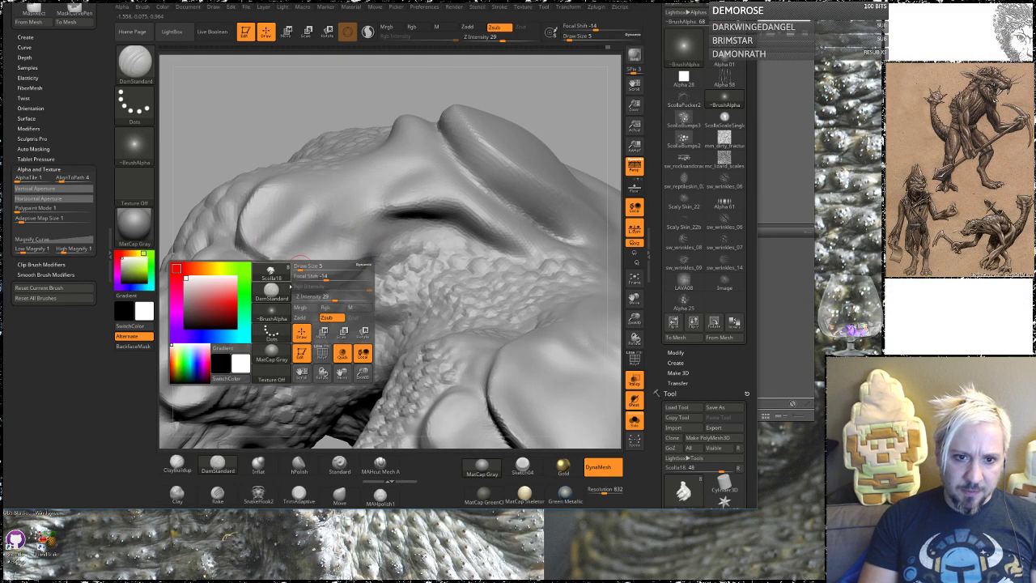
{"action": "left_click_drag", "start_coordinate": [301, 268], "coordinate": [304, 272]}
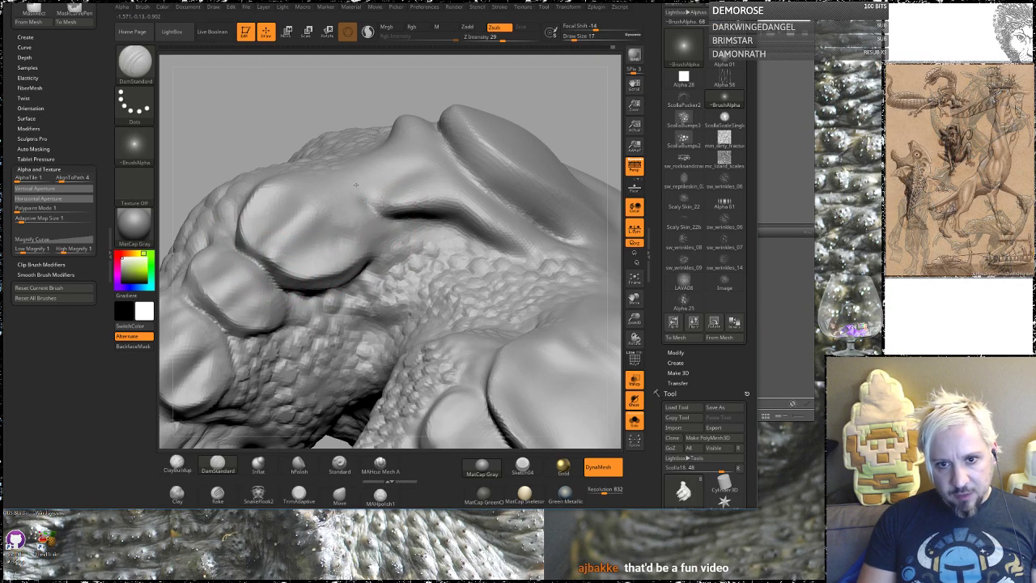
Deepen the crease around the large plate on the back of the hand and extend it outward past the plate's lower end.
{"action": "mouse_move", "coordinate": [373, 83]}
{"action": "left_mouse_down"}
{"action": "mouse_move", "coordinate": [396, 134]}
{"action": "mouse_move", "coordinate": [385, 126]}
{"action": "left_mouse_up"}
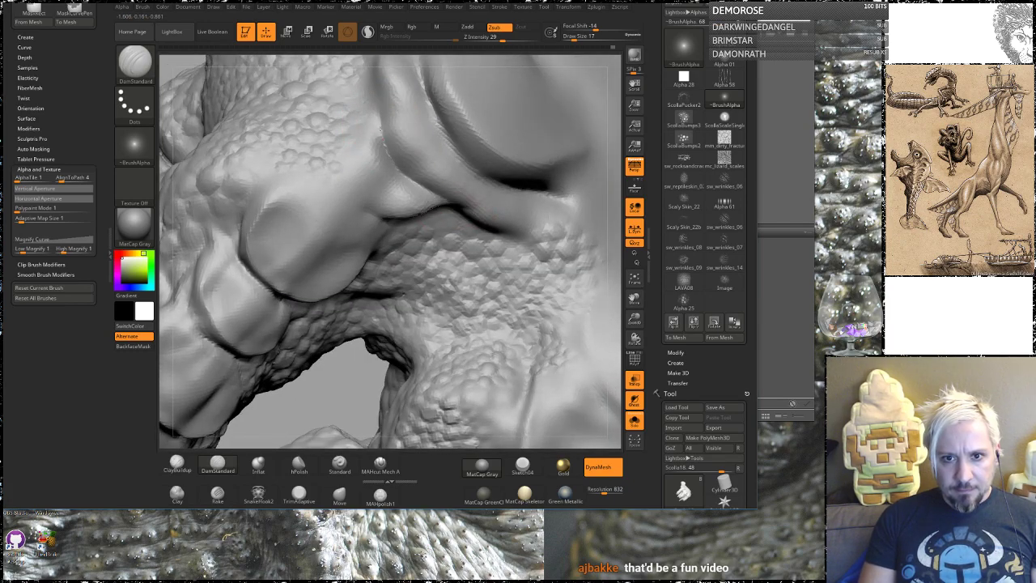
{"action": "mouse_move", "coordinate": [386, 98]}
{"action": "left_mouse_down"}
{"action": "mouse_move", "coordinate": [432, 185]}
{"action": "mouse_move", "coordinate": [489, 215]}
{"action": "mouse_move", "coordinate": [560, 219]}
{"action": "left_mouse_up"}
{"action": "right_click_drag", "start_coordinate": [325, 72], "coordinate": [273, 170], "text": "alt"}
{"action": "left_click_drag", "start_coordinate": [422, 224], "coordinate": [385, 165]}
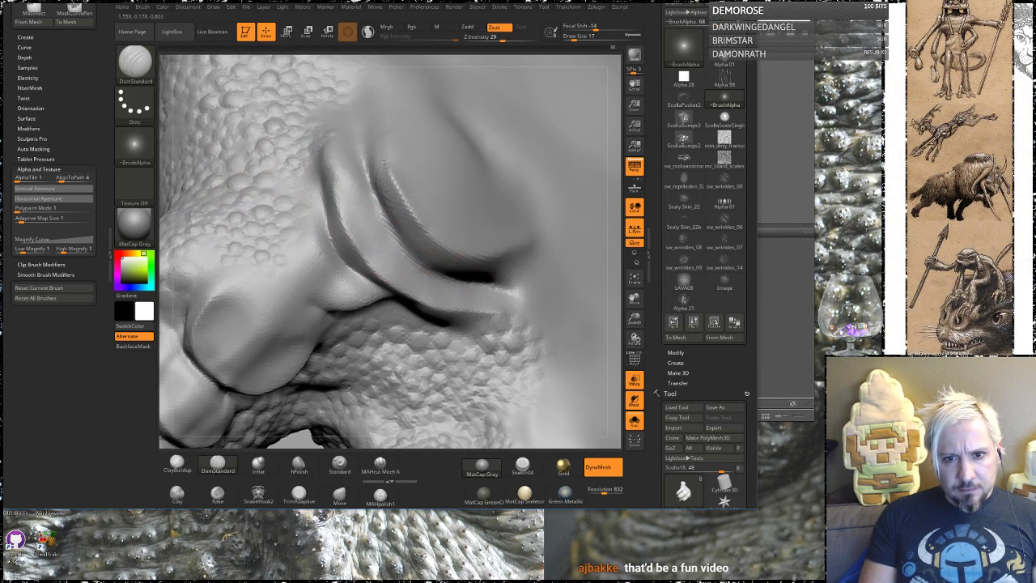
{"action": "left_click_drag", "start_coordinate": [383, 101], "coordinate": [385, 71]}
{"action": "mouse_move", "coordinate": [445, 249]}
{"action": "left_mouse_down"}
{"action": "mouse_move", "coordinate": [518, 250]}
{"action": "mouse_move", "coordinate": [578, 233]}
{"action": "left_mouse_up"}
{"action": "left_click_drag", "start_coordinate": [482, 277], "coordinate": [597, 249]}
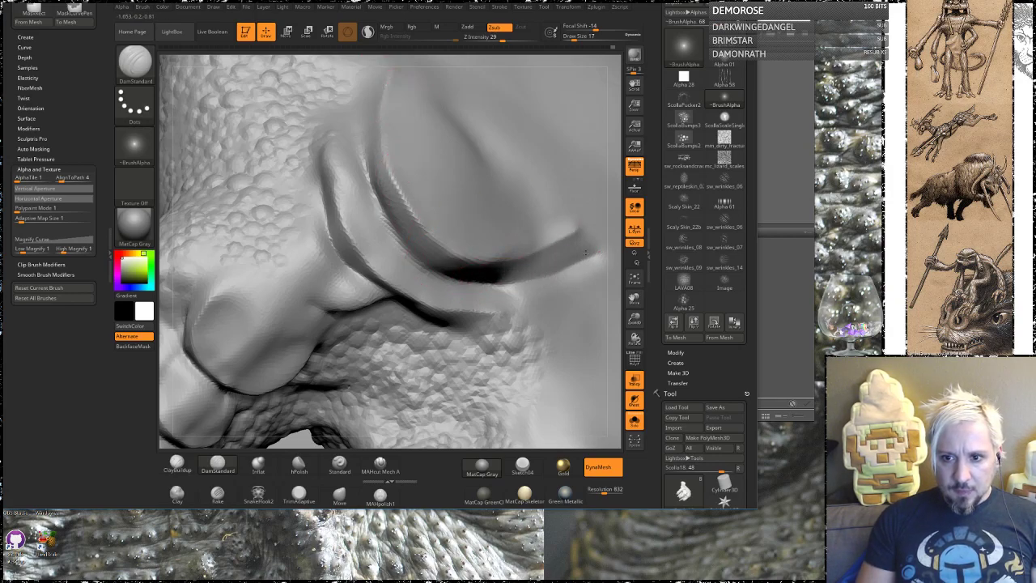
{"action": "left_click_drag", "start_coordinate": [504, 282], "coordinate": [587, 247]}
{"action": "mouse_move", "coordinate": [612, 194]}
{"action": "left_mouse_down"}
{"action": "mouse_move", "coordinate": [598, 231]}
{"action": "mouse_move", "coordinate": [589, 214]}
{"action": "left_mouse_up"}
Carve sharper creases up both sides of the curved ridge bordering the large plate.
{"action": "left_click_drag", "start_coordinate": [356, 253], "coordinate": [336, 111]}
{"action": "mouse_move", "coordinate": [333, 296]}
{"action": "left_mouse_down"}
{"action": "mouse_move", "coordinate": [317, 209]}
{"action": "mouse_move", "coordinate": [316, 146]}
{"action": "mouse_move", "coordinate": [329, 120]}
{"action": "left_mouse_up"}
{"action": "mouse_move", "coordinate": [309, 311]}
{"action": "left_mouse_down"}
{"action": "mouse_move", "coordinate": [290, 150]}
{"action": "mouse_move", "coordinate": [302, 107]}
{"action": "left_mouse_up"}
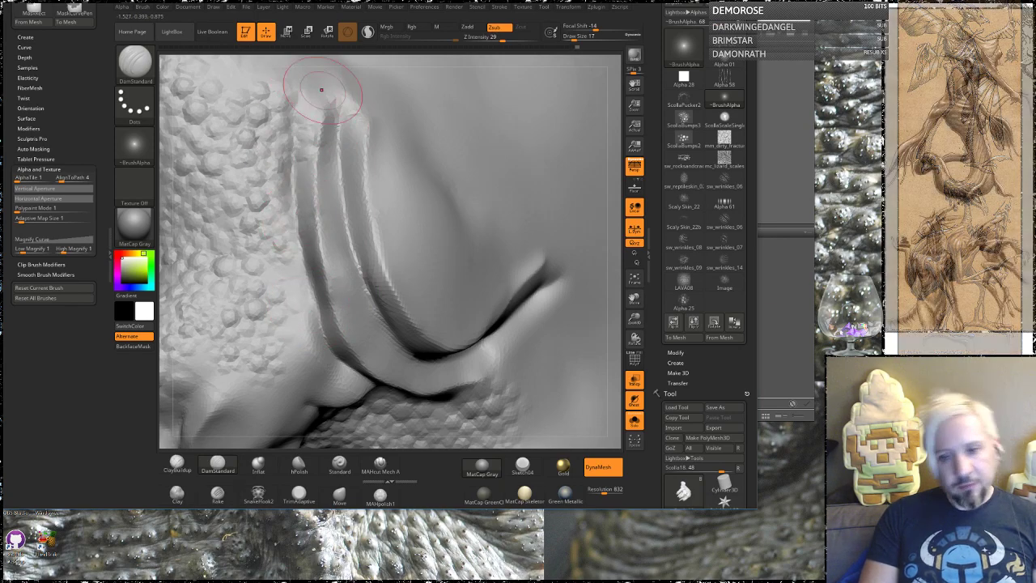
{"action": "left_click_drag", "start_coordinate": [613, 265], "coordinate": [535, 134]}
{"action": "left_click_drag", "start_coordinate": [211, 117], "coordinate": [227, 169]}
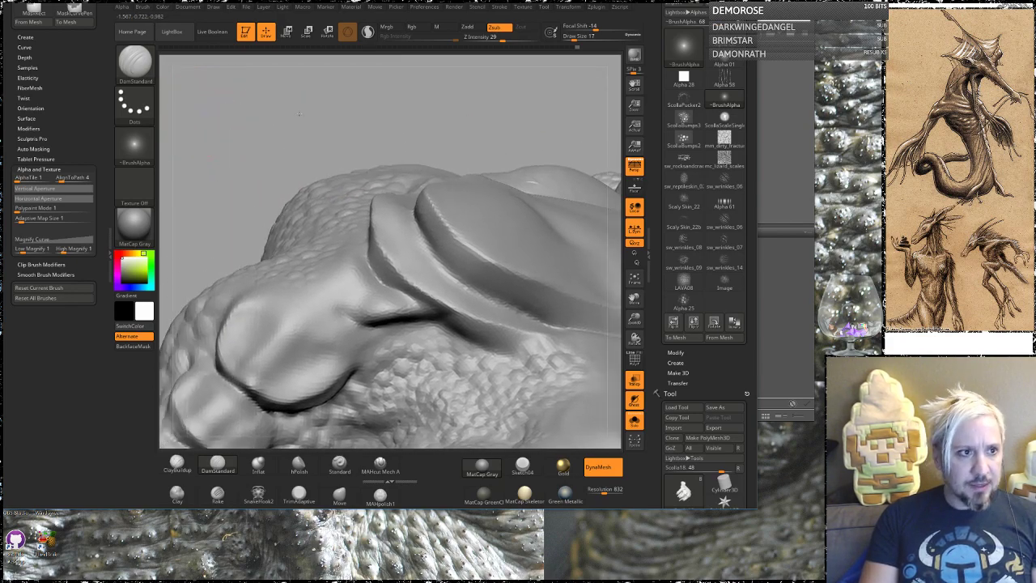
Extend the outer crease beneath the curved ridge across the back of the hand, parallel to the large plate's crease.
{"action": "mouse_move", "coordinate": [238, 127]}
{"action": "left_mouse_down"}
{"action": "mouse_move", "coordinate": [245, 140]}
{"action": "mouse_move", "coordinate": [231, 135]}
{"action": "mouse_move", "coordinate": [238, 156]}
{"action": "mouse_move", "coordinate": [229, 157]}
{"action": "mouse_move", "coordinate": [252, 136]}
{"action": "left_mouse_up"}
{"action": "mouse_move", "coordinate": [453, 150]}
{"action": "left_mouse_down"}
{"action": "mouse_move", "coordinate": [316, 102]}
{"action": "mouse_move", "coordinate": [455, 146]}
{"action": "mouse_move", "coordinate": [434, 143]}
{"action": "left_mouse_up"}
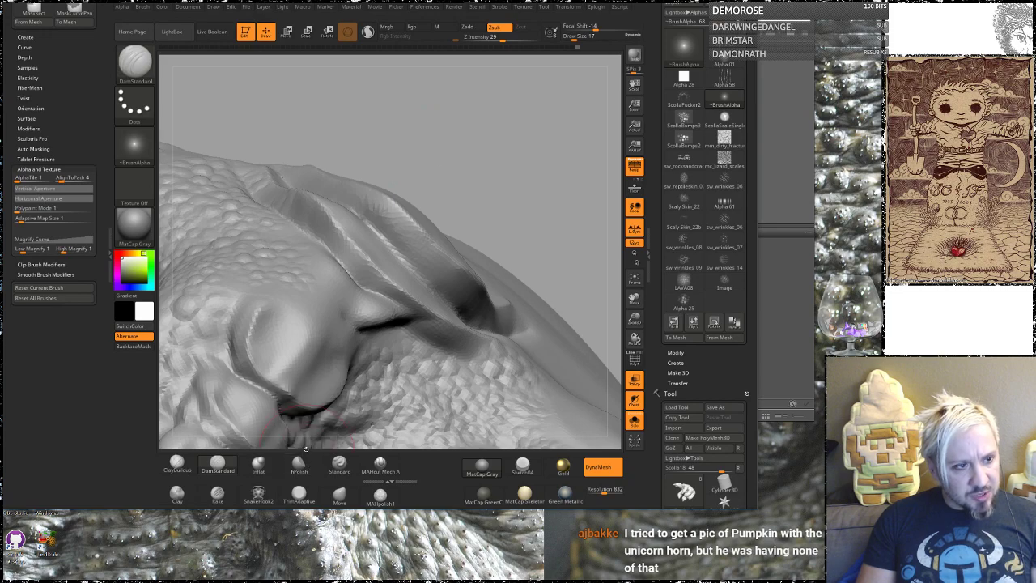
{"action": "mouse_move", "coordinate": [537, 167]}
{"action": "left_mouse_down"}
{"action": "mouse_move", "coordinate": [548, 178]}
{"action": "mouse_move", "coordinate": [514, 202]}
{"action": "mouse_move", "coordinate": [511, 163]}
{"action": "mouse_move", "coordinate": [542, 187]}
{"action": "mouse_move", "coordinate": [544, 142]}
{"action": "mouse_move", "coordinate": [507, 146]}
{"action": "left_mouse_up"}
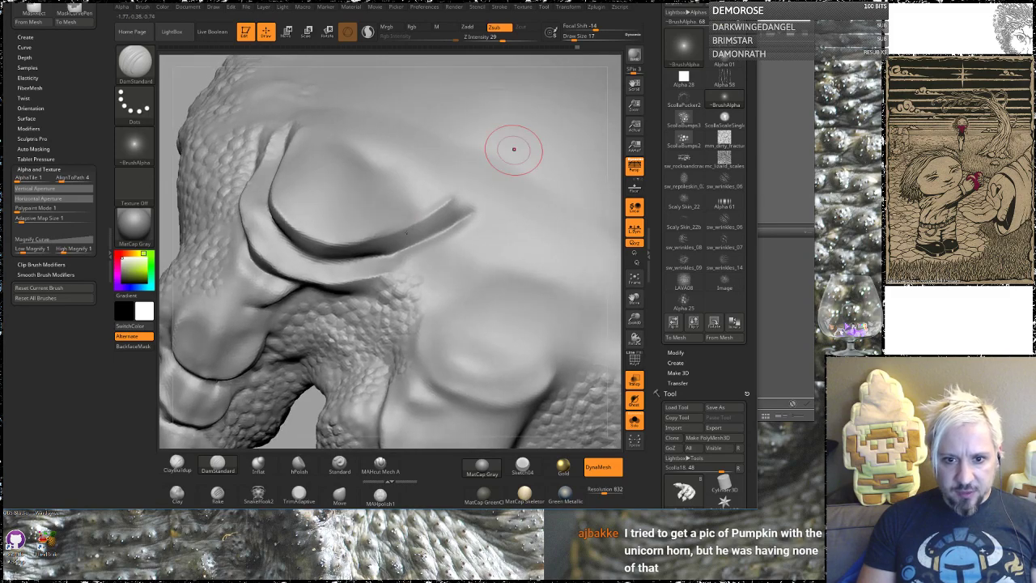
{"action": "left_click_drag", "start_coordinate": [407, 278], "coordinate": [454, 244]}
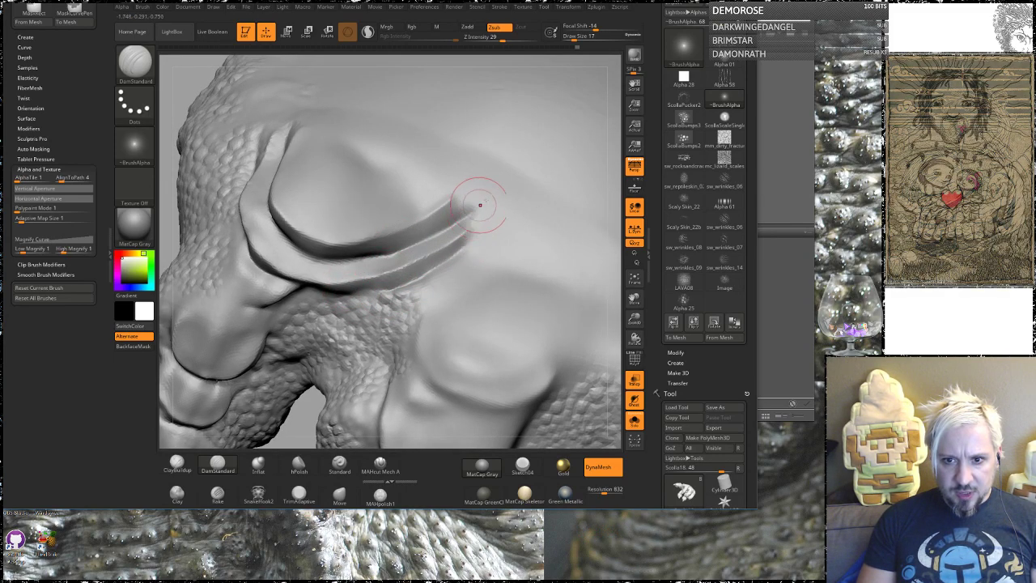
Carve a deeper crease around the small plate just below the curved ridge of the large knuckle plate.
{"action": "left_click_drag", "start_coordinate": [603, 235], "coordinate": [240, 296]}
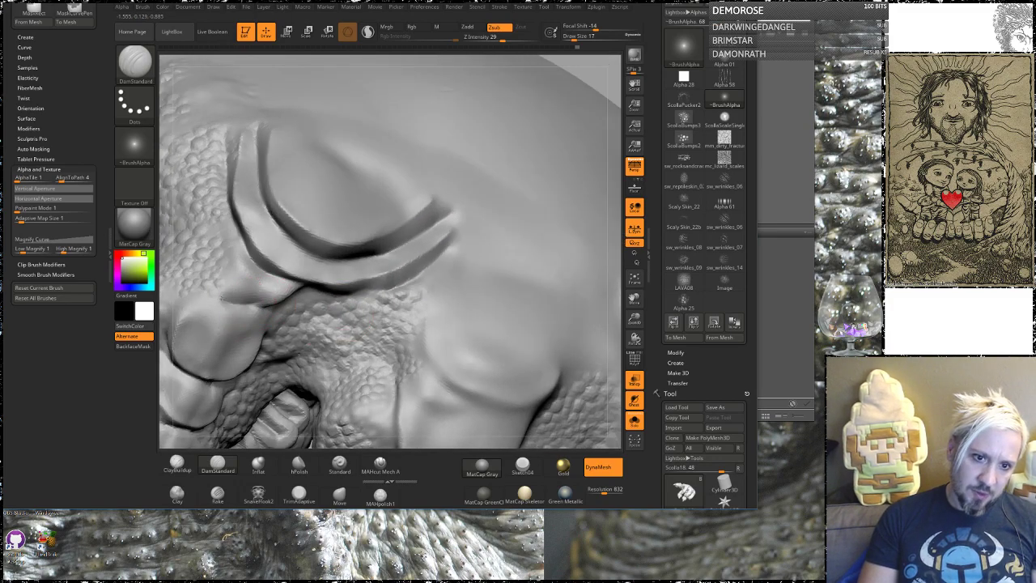
{"action": "left_click_drag", "start_coordinate": [217, 262], "coordinate": [232, 230]}
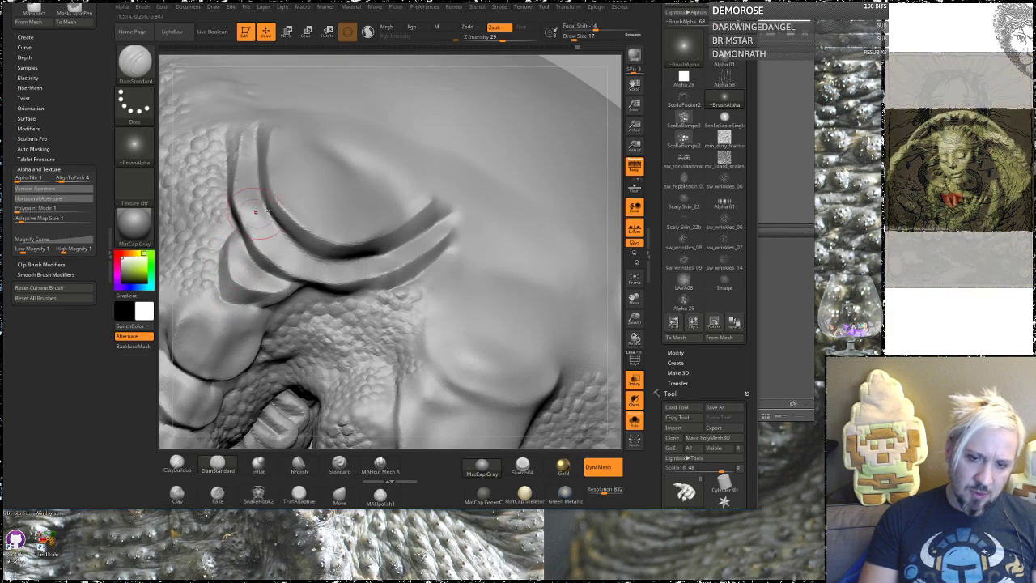
Carve a defined crease around the neighbouring finger's knuckle plate and extend it up both sides onto the back of the hand.
{"action": "left_click_drag", "start_coordinate": [605, 236], "coordinate": [465, 141], "text": "alt"}
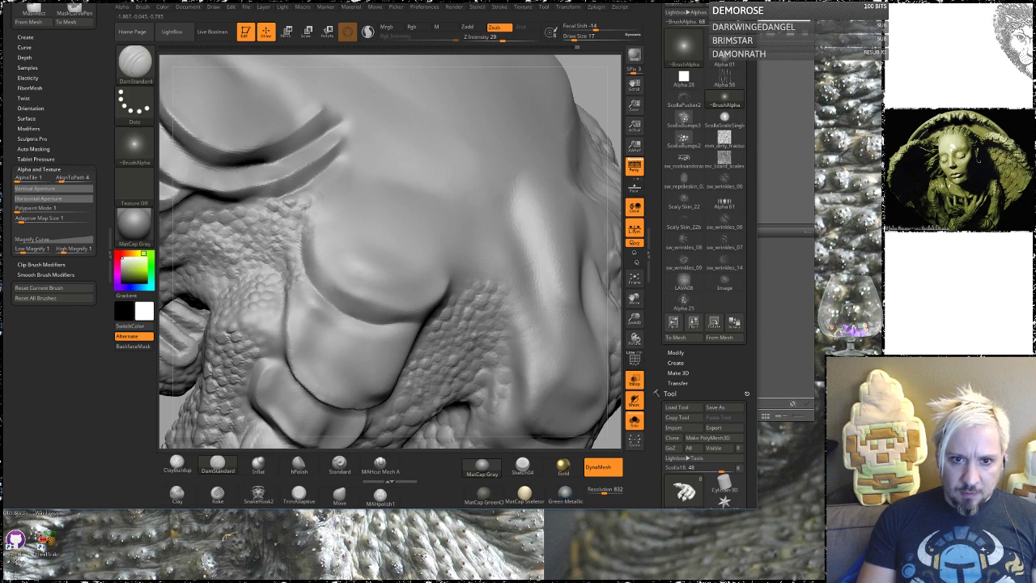
{"action": "left_click_drag", "start_coordinate": [609, 194], "coordinate": [568, 183]}
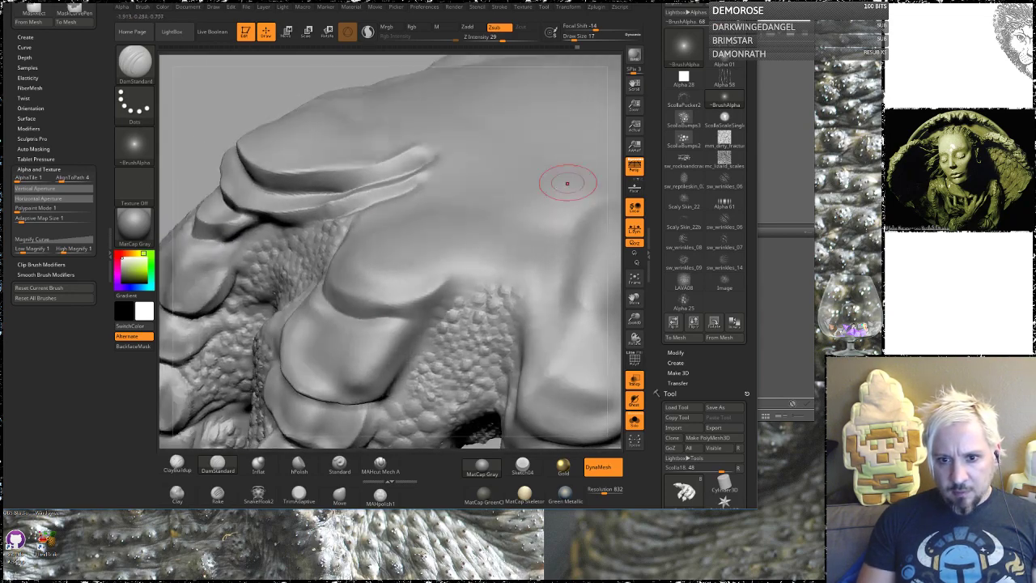
{"action": "mouse_move", "coordinate": [382, 316]}
{"action": "left_mouse_down"}
{"action": "mouse_move", "coordinate": [461, 293]}
{"action": "mouse_move", "coordinate": [507, 256]}
{"action": "mouse_move", "coordinate": [499, 241]}
{"action": "left_mouse_up"}
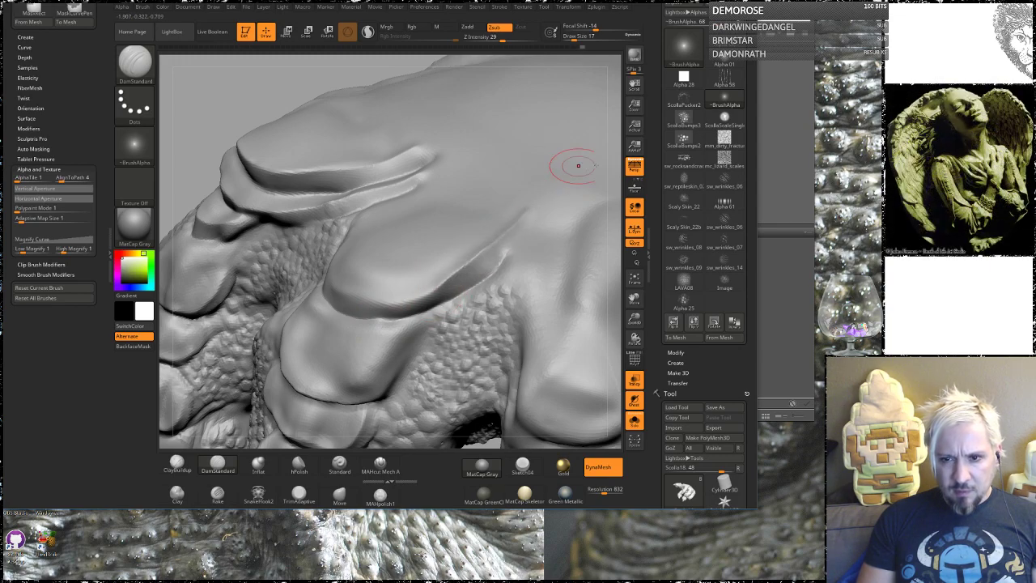
{"action": "left_click_drag", "start_coordinate": [612, 189], "coordinate": [592, 209]}
{"action": "left_click_drag", "start_coordinate": [413, 289], "coordinate": [450, 270]}
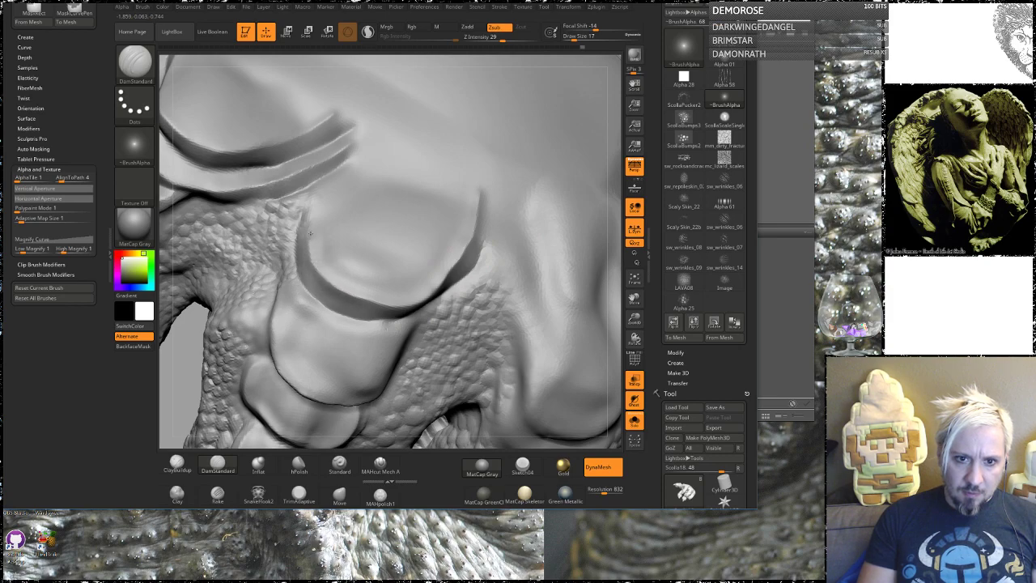
Deepen the crease under the second plate on the same finger, continuing it up toward the bumpy skin beside it.
{"action": "mouse_move", "coordinate": [611, 146]}
{"action": "left_mouse_down"}
{"action": "mouse_move", "coordinate": [565, 172]}
{"action": "mouse_move", "coordinate": [514, 86]}
{"action": "left_mouse_up"}
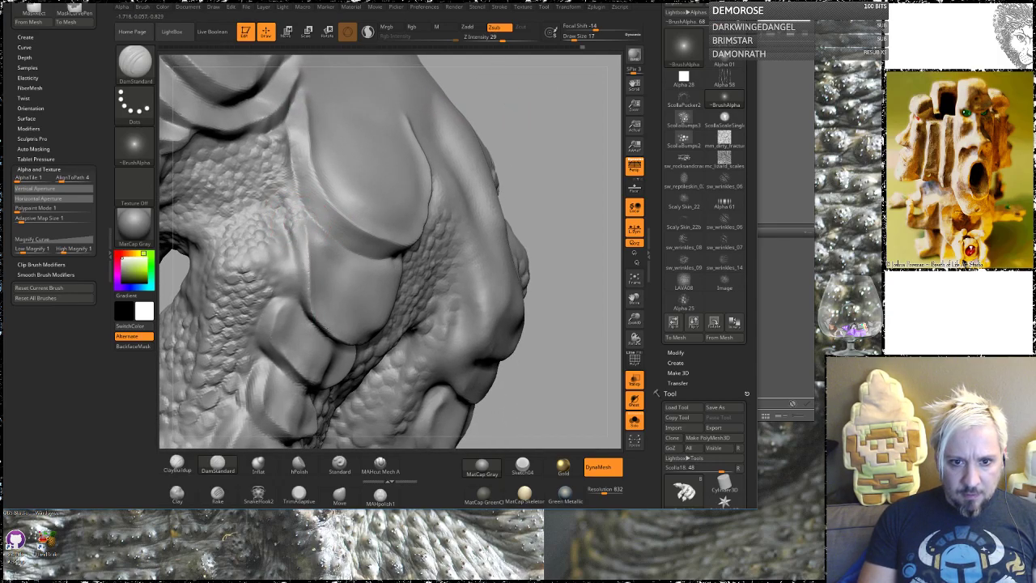
{"action": "left_click_drag", "start_coordinate": [579, 145], "coordinate": [482, 96]}
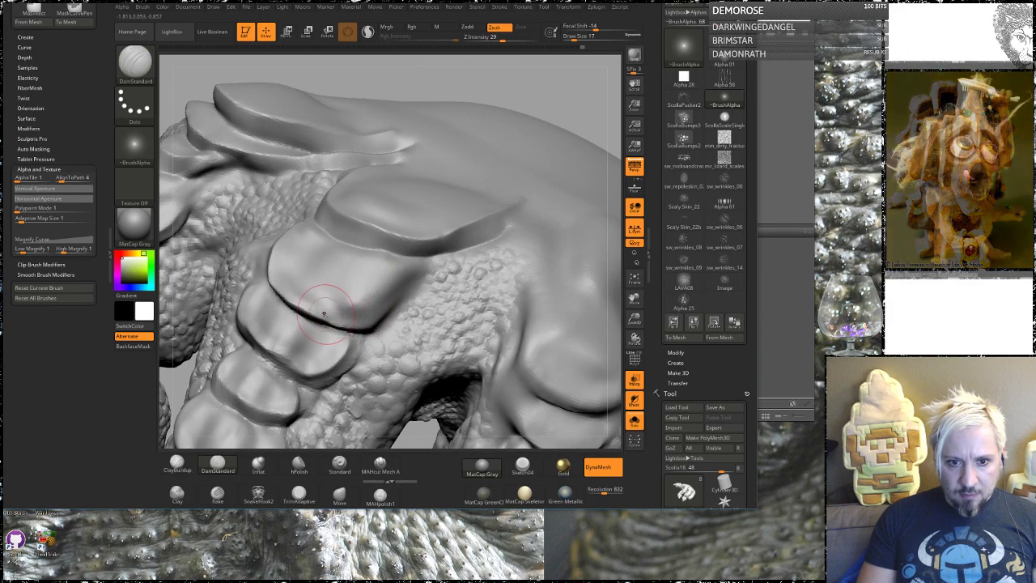
{"action": "left_click_drag", "start_coordinate": [353, 326], "coordinate": [397, 286]}
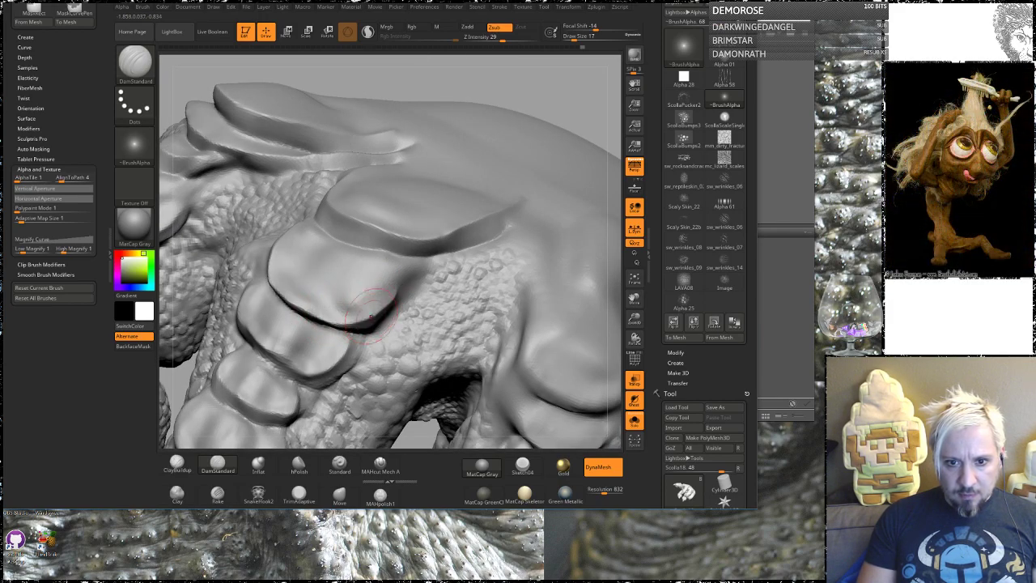
Carve creases around the outermost finger's knuckle plate and the plate beneath it to separate their edges from the scaly skin.
{"action": "mouse_move", "coordinate": [589, 113]}
{"action": "left_mouse_down", "text": "alt"}
{"action": "mouse_move", "coordinate": [564, 90]}
{"action": "mouse_move", "coordinate": [533, 86]}
{"action": "left_mouse_up", "text": "alt"}
{"action": "mouse_move", "coordinate": [536, 207]}
{"action": "left_mouse_down"}
{"action": "mouse_move", "coordinate": [515, 159]}
{"action": "mouse_move", "coordinate": [572, 224]}
{"action": "left_mouse_up"}
{"action": "left_click_drag", "start_coordinate": [596, 127], "coordinate": [466, 135], "text": "alt"}
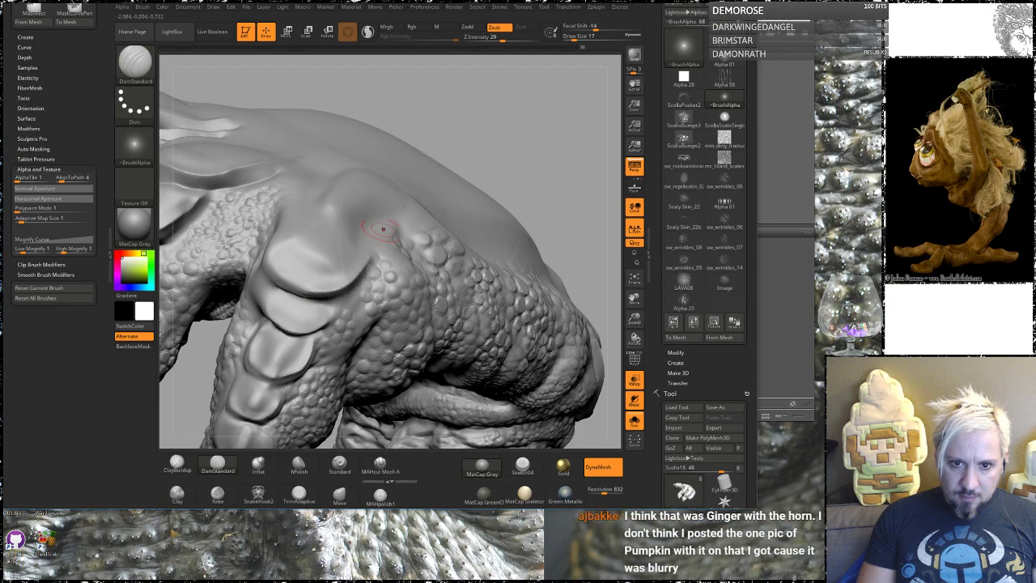
{"action": "left_click_drag", "start_coordinate": [518, 122], "coordinate": [511, 138]}
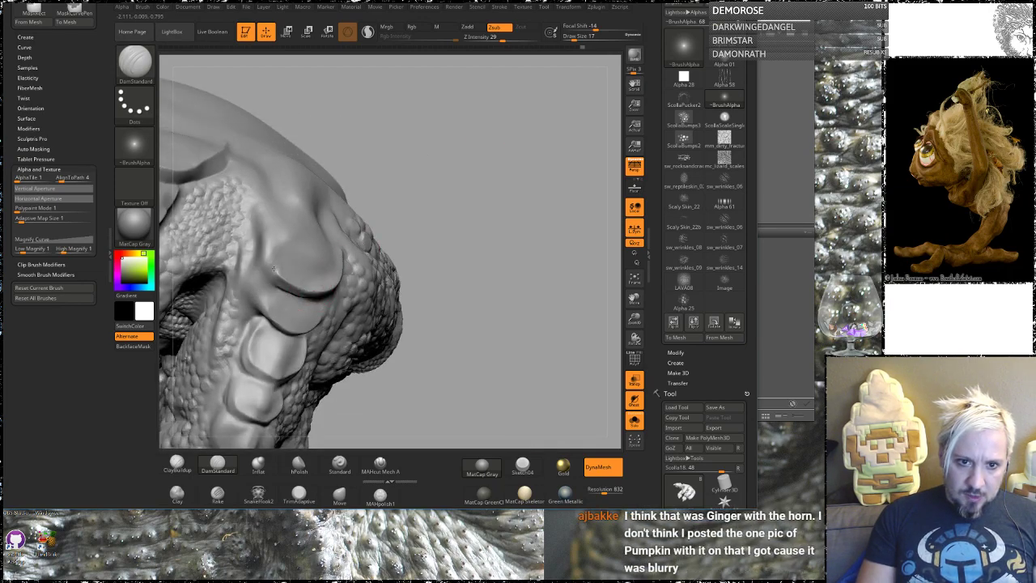
{"action": "left_click_drag", "start_coordinate": [426, 177], "coordinate": [413, 168]}
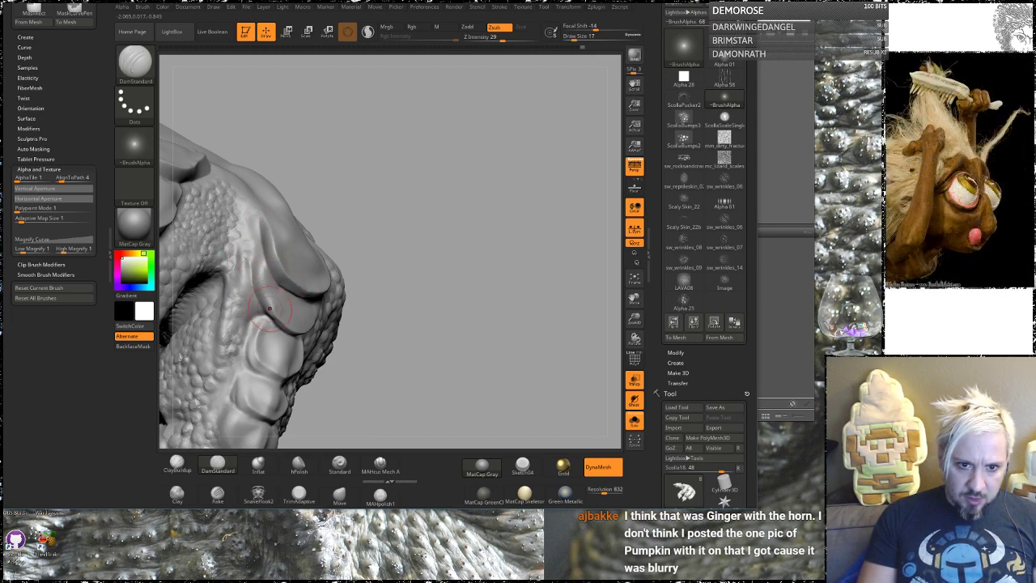
{"action": "left_click_drag", "start_coordinate": [321, 206], "coordinate": [363, 155]}
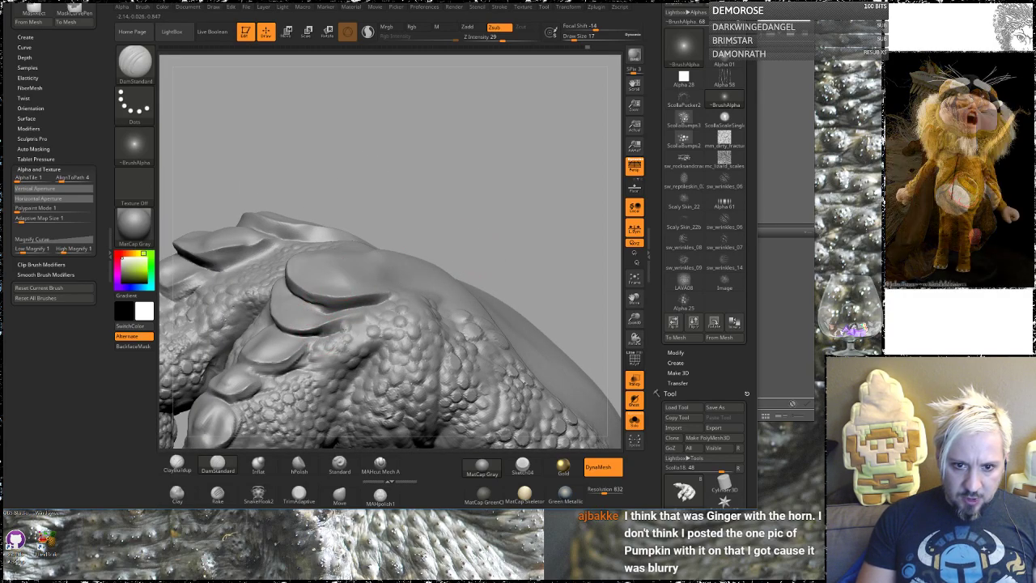
Turn off Solo mode and examine the clawed hand together with the rest of the creature from several sides.
{"action": "left_click_drag", "start_coordinate": [505, 231], "coordinate": [537, 262]}
{"action": "mouse_move", "coordinate": [495, 339]}
{"action": "left_mouse_down", "text": "alt"}
{"action": "mouse_move", "coordinate": [491, 219]}
{"action": "mouse_move", "coordinate": [437, 192]}
{"action": "mouse_move", "coordinate": [452, 261]}
{"action": "mouse_move", "coordinate": [581, 370]}
{"action": "left_mouse_up", "text": "alt"}
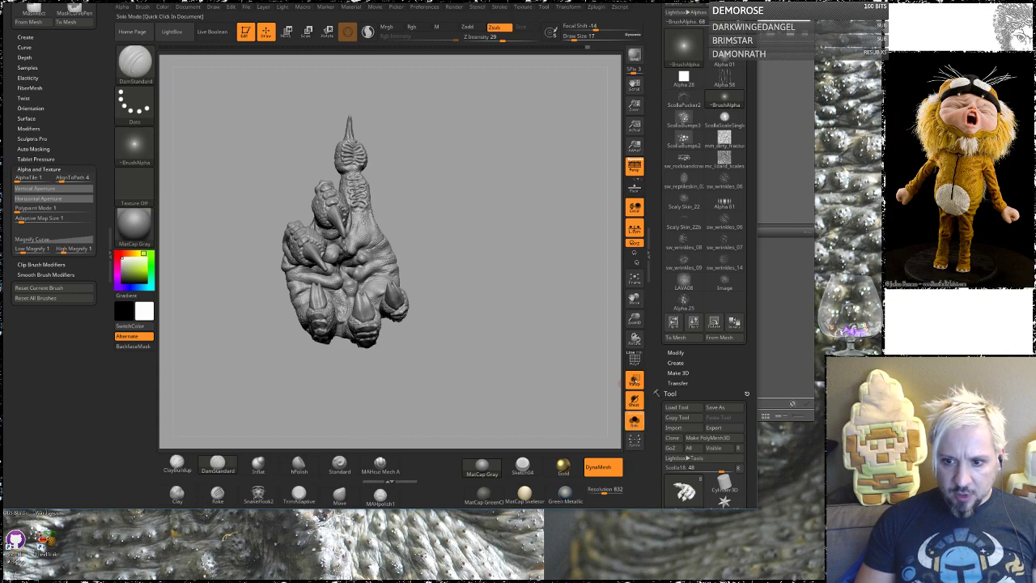
{"action": "left_click", "coordinate": [633, 379]}
{"action": "left_click_drag", "start_coordinate": [277, 393], "coordinate": [437, 220]}
{"action": "left_click_drag", "start_coordinate": [435, 299], "coordinate": [314, 317]}
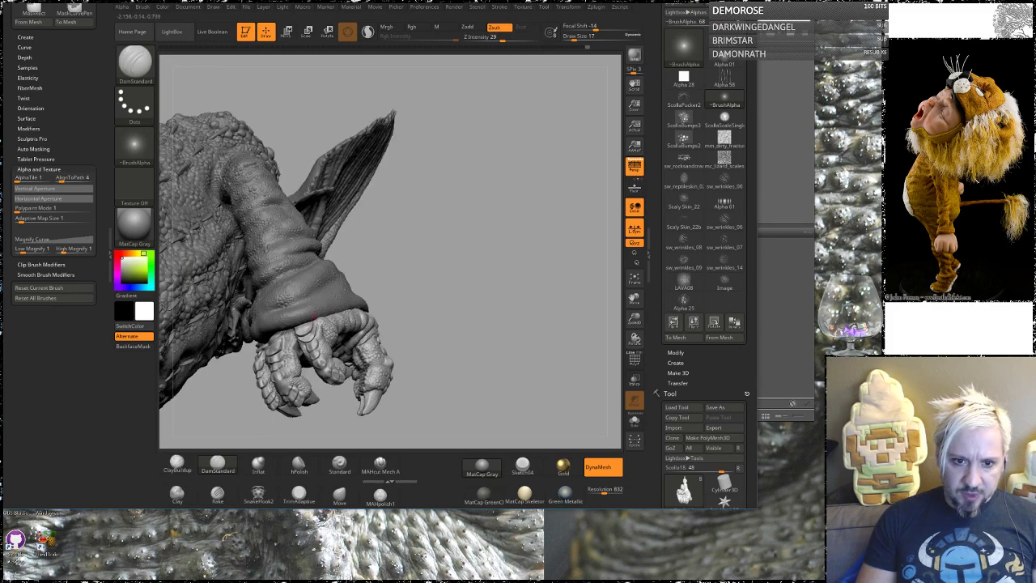
{"action": "left_click_drag", "start_coordinate": [476, 256], "coordinate": [304, 297]}
{"action": "left_click_drag", "start_coordinate": [333, 343], "coordinate": [470, 316]}
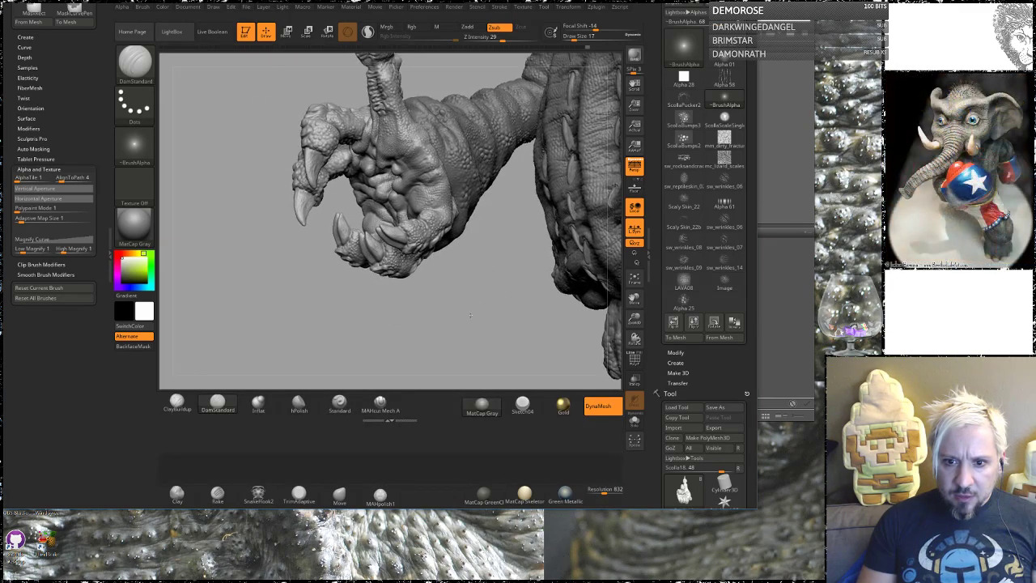
Switch the model's material to MatCap GreenClay.
{"action": "left_click", "coordinate": [388, 420]}
{"action": "left_click_drag", "start_coordinate": [414, 352], "coordinate": [508, 397]}
{"action": "left_click", "coordinate": [485, 494]}
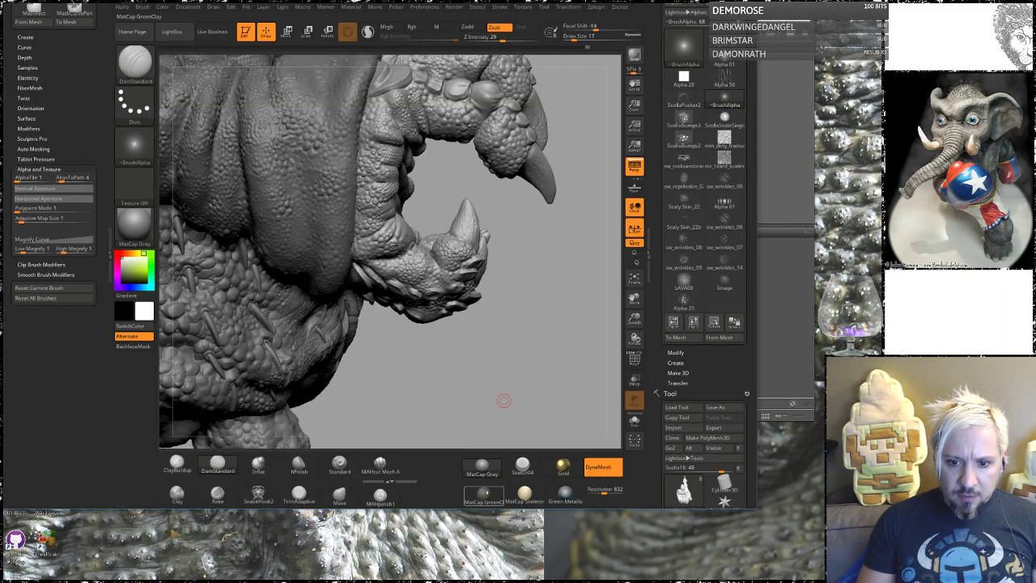
Isolate the hand in Solo mode and set the DamStandard brush's draw size to 11.
{"action": "left_click_drag", "start_coordinate": [552, 285], "coordinate": [470, 347]}
{"action": "right_click_drag", "start_coordinate": [503, 347], "coordinate": [340, 357]}
{"action": "right_click_drag", "start_coordinate": [503, 381], "coordinate": [339, 375]}
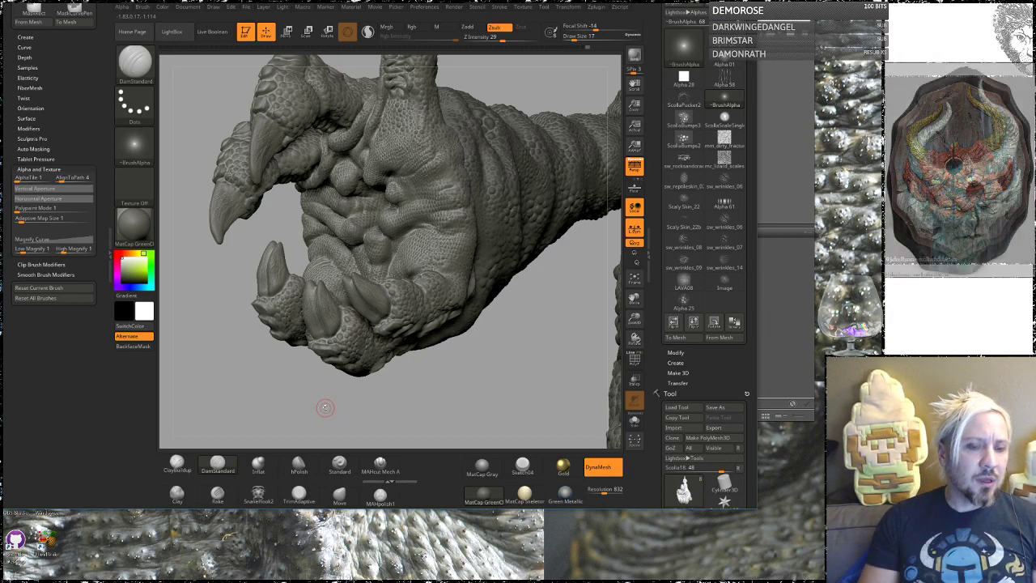
{"action": "left_click_drag", "start_coordinate": [501, 308], "coordinate": [507, 280]}
{"action": "left_click_drag", "start_coordinate": [429, 260], "coordinate": [499, 212]}
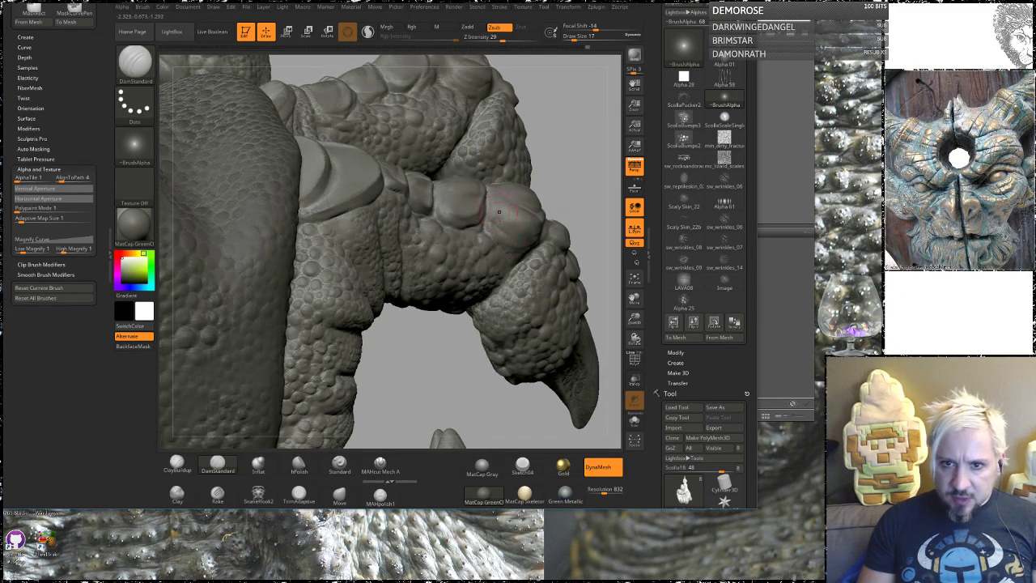
{"action": "left_click_drag", "start_coordinate": [562, 91], "coordinate": [445, 195]}
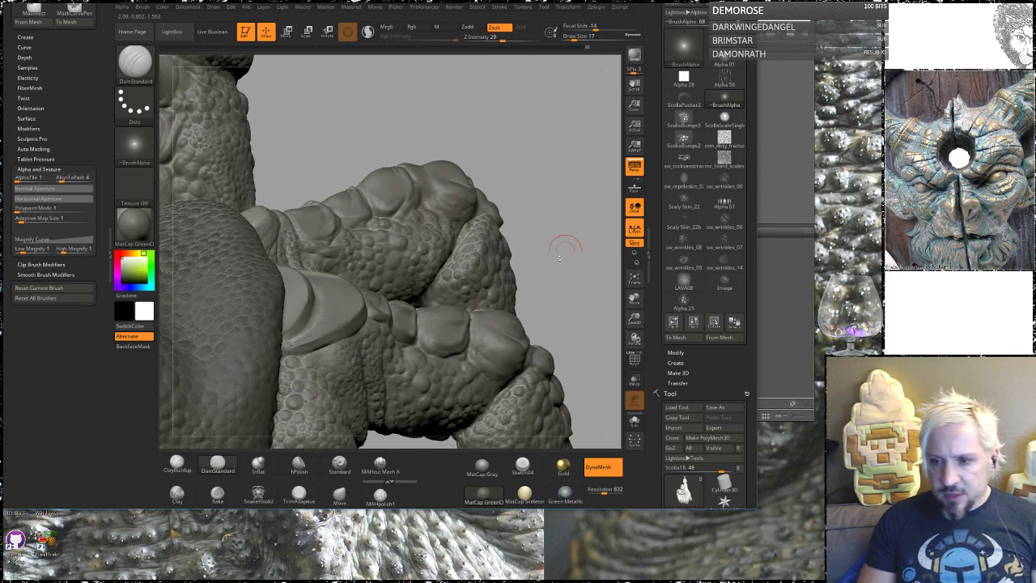
{"action": "left_click", "coordinate": [608, 468]}
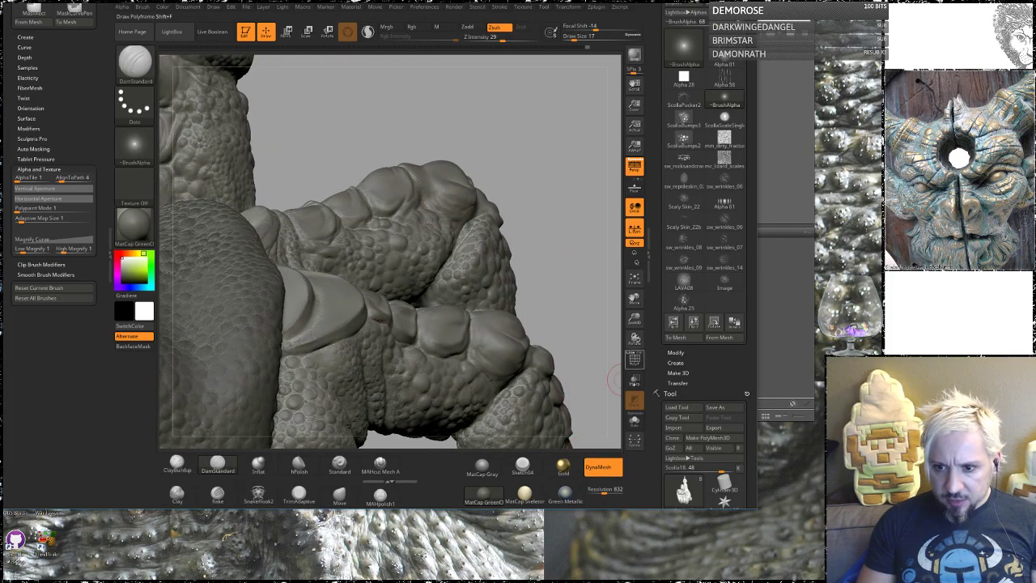
{"action": "mouse_move", "coordinate": [357, 132]}
{"action": "left_mouse_down"}
{"action": "mouse_move", "coordinate": [428, 148]}
{"action": "mouse_move", "coordinate": [529, 290]}
{"action": "mouse_move", "coordinate": [445, 274]}
{"action": "mouse_move", "coordinate": [400, 250]}
{"action": "left_mouse_up"}
{"action": "key", "text": "space"}
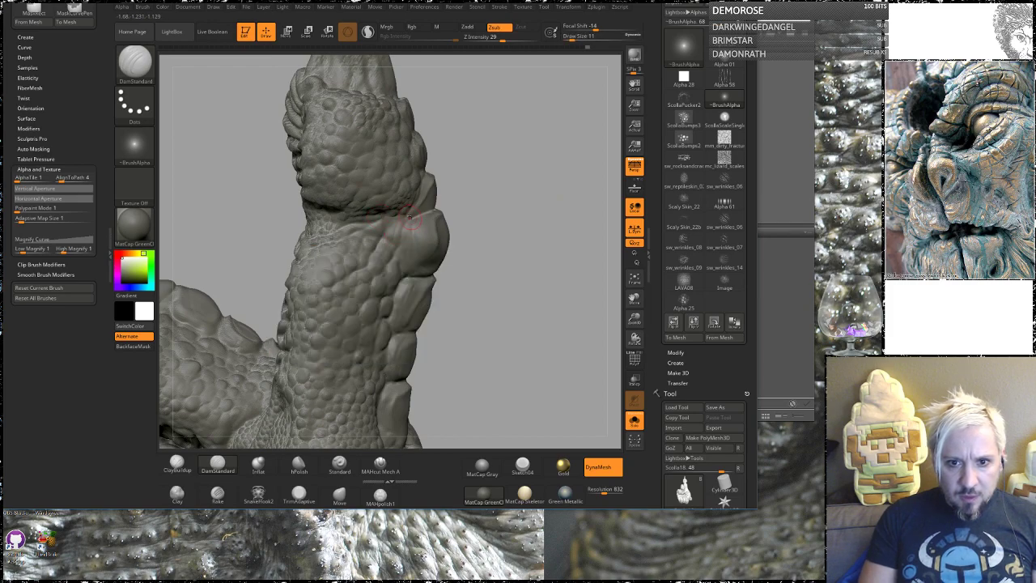
Carve fine creases into the finger's biggest joint plate and around the small plates beside it, smoothing where needed.
{"action": "mouse_move", "coordinate": [476, 165]}
{"action": "left_mouse_down"}
{"action": "mouse_move", "coordinate": [536, 219]}
{"action": "mouse_move", "coordinate": [448, 281]}
{"action": "left_mouse_up"}
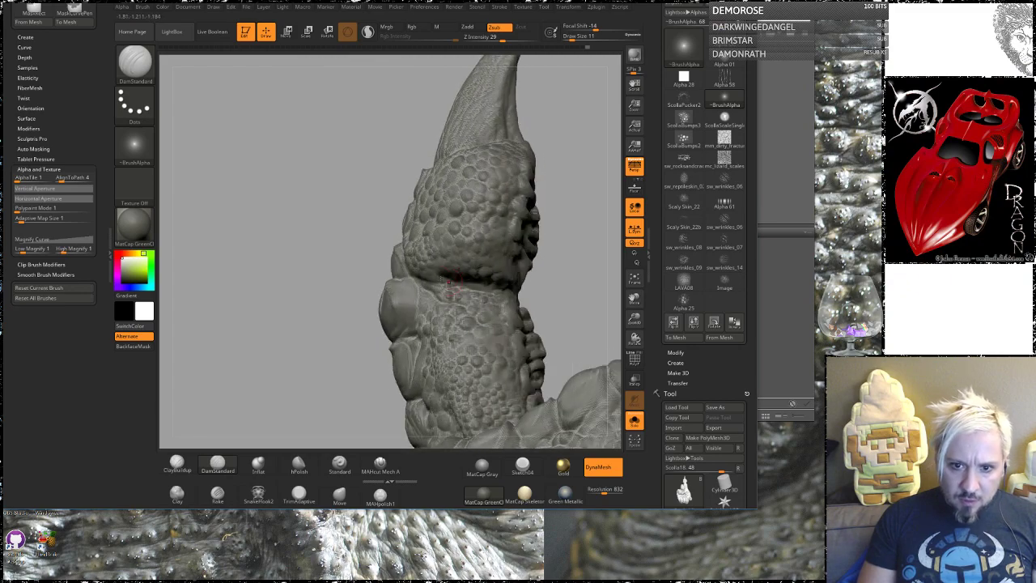
{"action": "left_click_drag", "start_coordinate": [333, 363], "coordinate": [484, 196]}
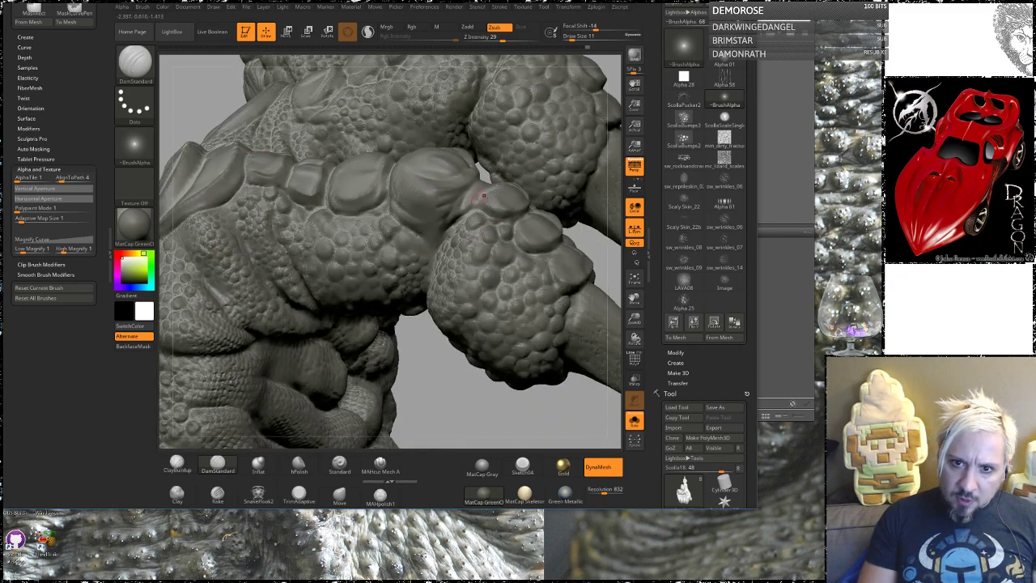
{"action": "left_click_drag", "start_coordinate": [430, 295], "coordinate": [543, 217]}
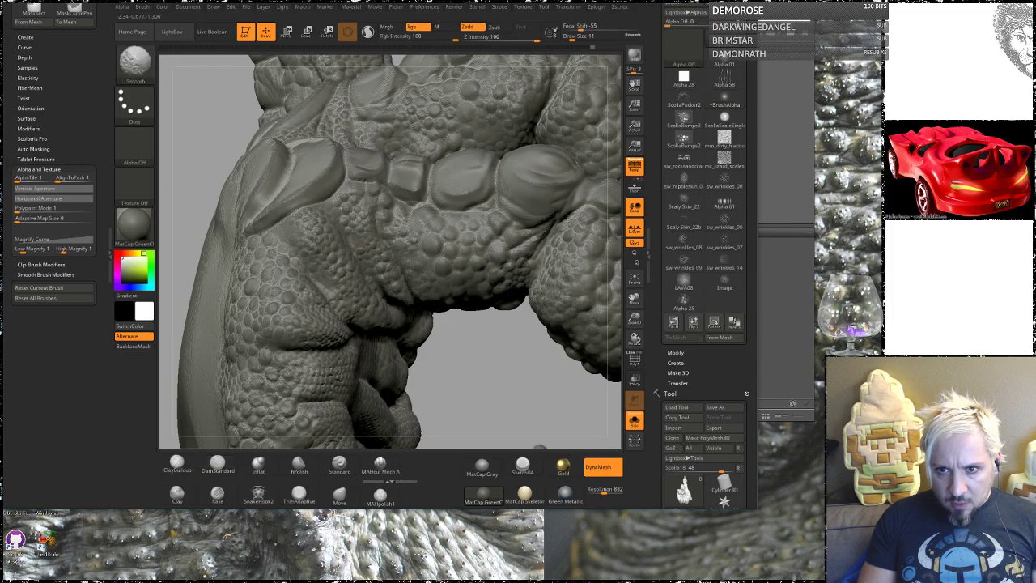
{"action": "mouse_move", "coordinate": [486, 389]}
{"action": "left_mouse_down"}
{"action": "mouse_move", "coordinate": [469, 356]}
{"action": "mouse_move", "coordinate": [557, 192]}
{"action": "mouse_move", "coordinate": [450, 393]}
{"action": "mouse_move", "coordinate": [284, 351]}
{"action": "left_mouse_up"}
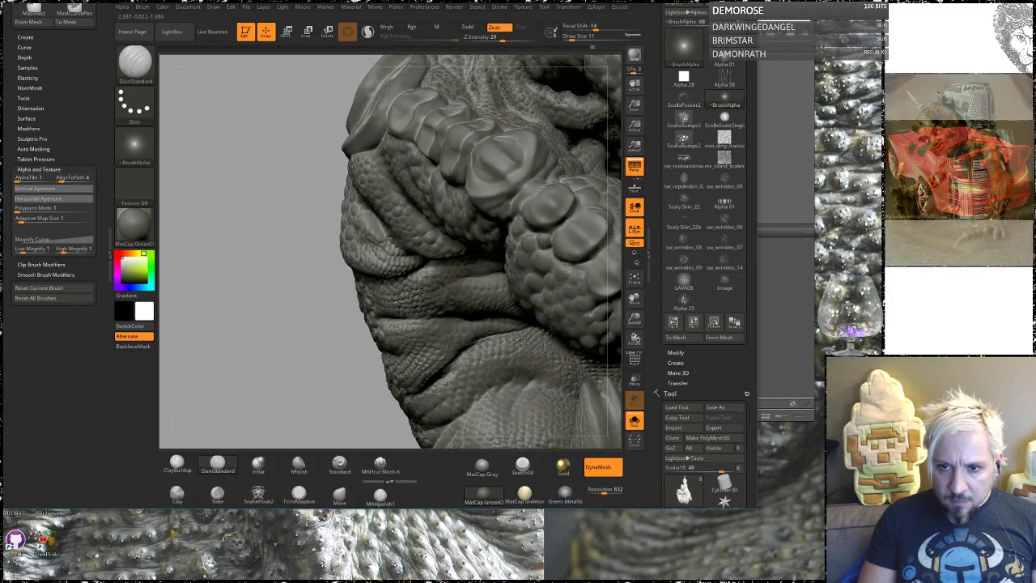
{"action": "left_click_drag", "start_coordinate": [263, 293], "coordinate": [270, 300]}
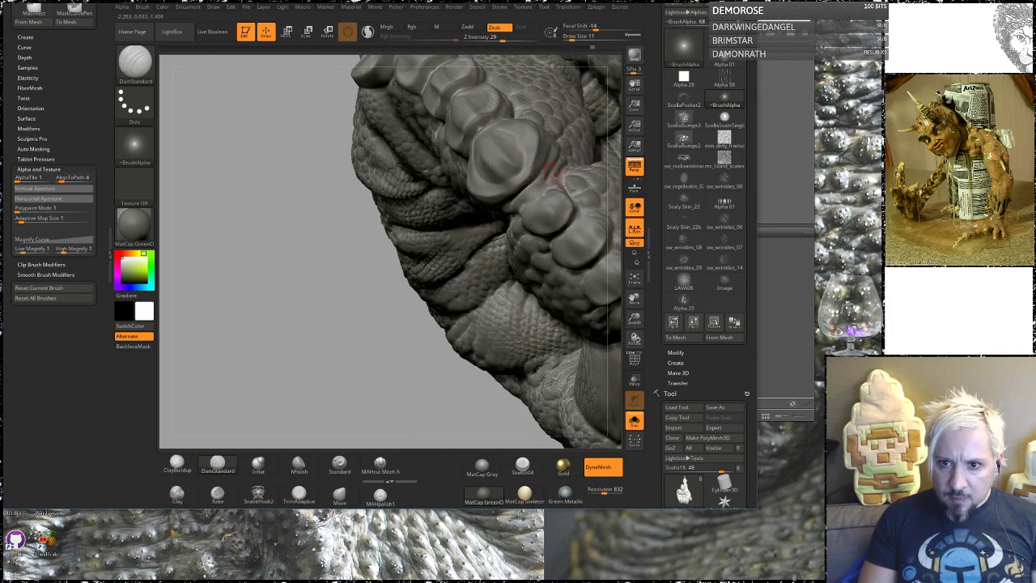
{"action": "left_click_drag", "start_coordinate": [348, 384], "coordinate": [505, 206]}
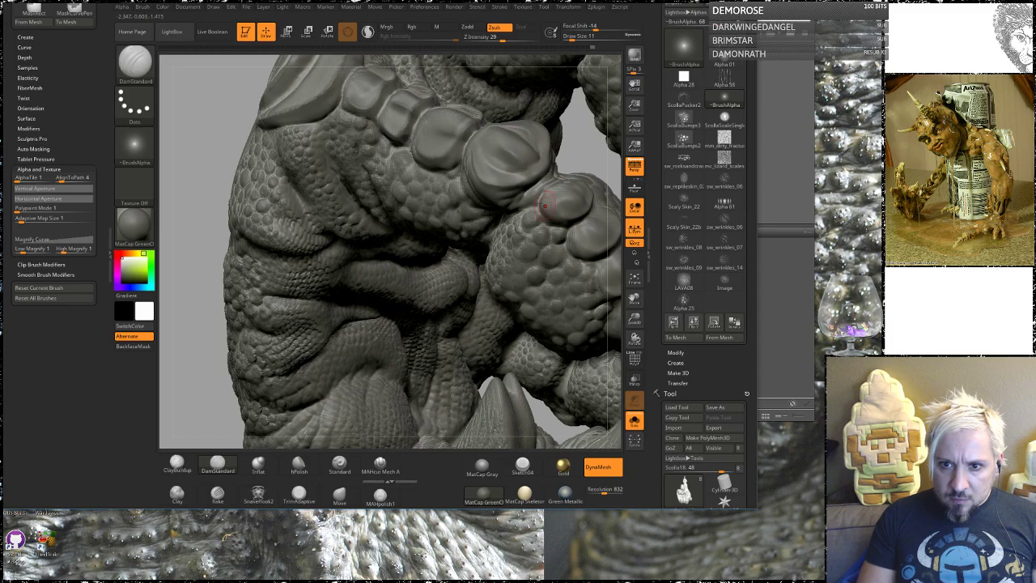
Refine the creases between the big joint plate and the smaller plates running toward the fingertip.
{"action": "mouse_move", "coordinate": [579, 138]}
{"action": "left_mouse_down"}
{"action": "mouse_move", "coordinate": [498, 234]}
{"action": "mouse_move", "coordinate": [479, 234]}
{"action": "left_mouse_up"}
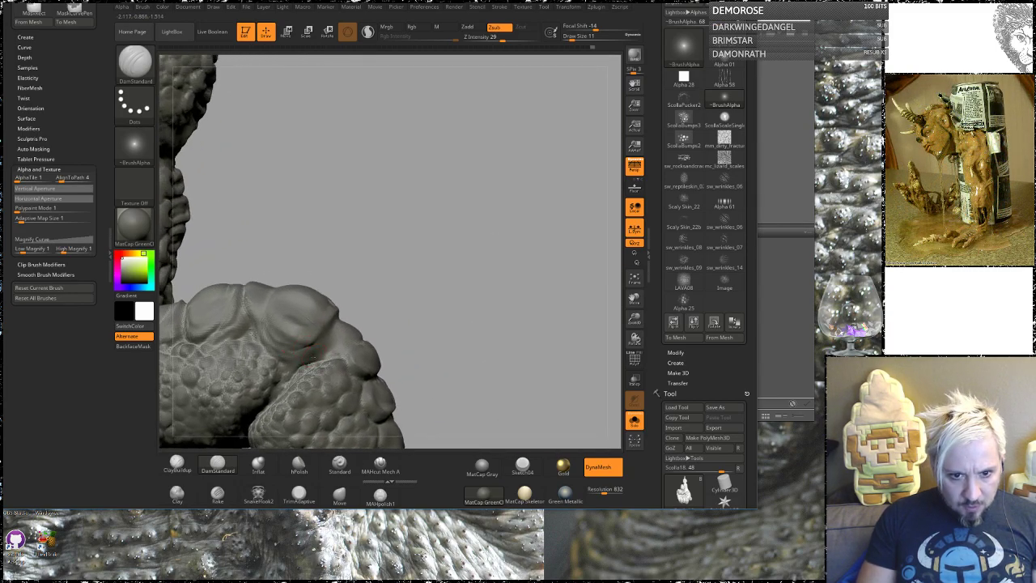
{"action": "left_click_drag", "start_coordinate": [417, 267], "coordinate": [338, 343]}
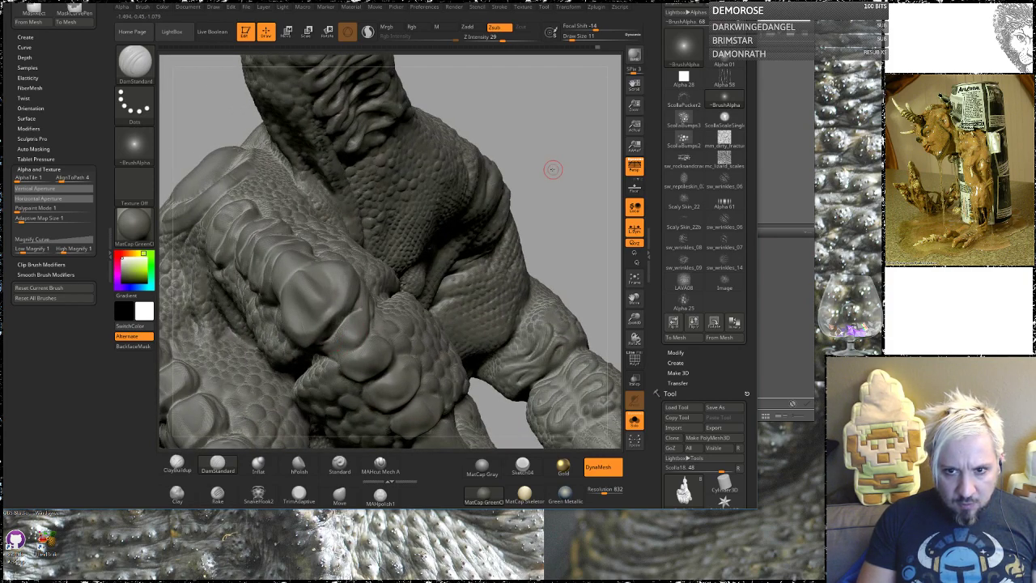
{"action": "left_click_drag", "start_coordinate": [553, 170], "coordinate": [338, 327]}
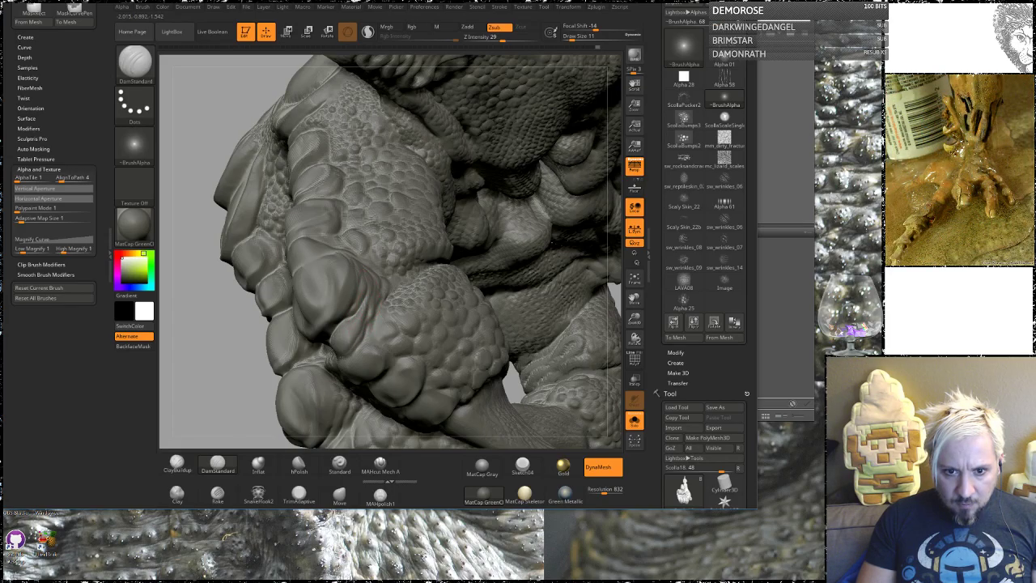
{"action": "mouse_move", "coordinate": [230, 410]}
{"action": "left_mouse_down"}
{"action": "mouse_move", "coordinate": [372, 374]}
{"action": "mouse_move", "coordinate": [350, 338]}
{"action": "left_mouse_up"}
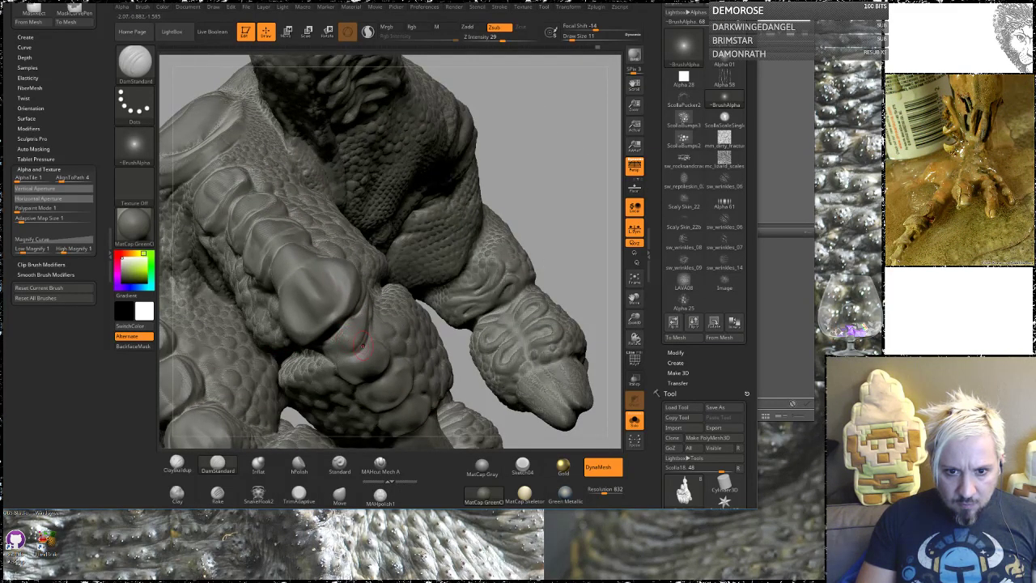
Examine the scales, side plates and claws around the fingers from several angles.
{"action": "mouse_move", "coordinate": [562, 221]}
{"action": "left_mouse_down"}
{"action": "mouse_move", "coordinate": [474, 219]}
{"action": "mouse_move", "coordinate": [527, 224]}
{"action": "mouse_move", "coordinate": [469, 288]}
{"action": "mouse_move", "coordinate": [466, 261]}
{"action": "mouse_move", "coordinate": [484, 208]}
{"action": "mouse_move", "coordinate": [504, 333]}
{"action": "mouse_move", "coordinate": [486, 236]}
{"action": "mouse_move", "coordinate": [502, 198]}
{"action": "mouse_move", "coordinate": [524, 237]}
{"action": "mouse_move", "coordinate": [511, 243]}
{"action": "mouse_move", "coordinate": [507, 229]}
{"action": "mouse_move", "coordinate": [524, 298]}
{"action": "mouse_move", "coordinate": [490, 174]}
{"action": "mouse_move", "coordinate": [506, 263]}
{"action": "mouse_move", "coordinate": [504, 58]}
{"action": "mouse_move", "coordinate": [375, 386]}
{"action": "mouse_move", "coordinate": [407, 358]}
{"action": "mouse_move", "coordinate": [352, 189]}
{"action": "mouse_move", "coordinate": [378, 288]}
{"action": "left_mouse_up"}
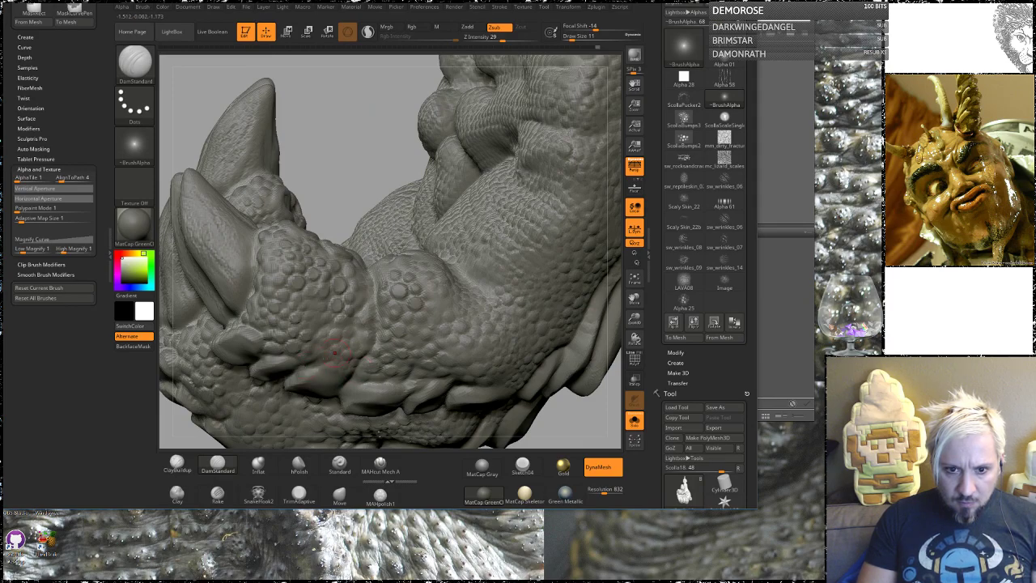
{"action": "left_click_drag", "start_coordinate": [359, 143], "coordinate": [396, 253]}
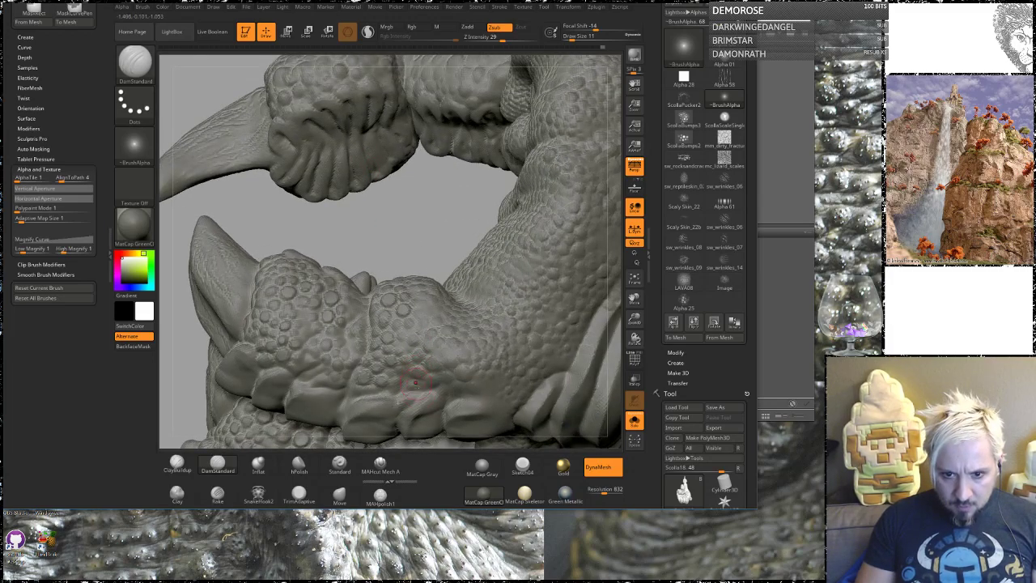
{"action": "left_click_drag", "start_coordinate": [422, 204], "coordinate": [453, 283]}
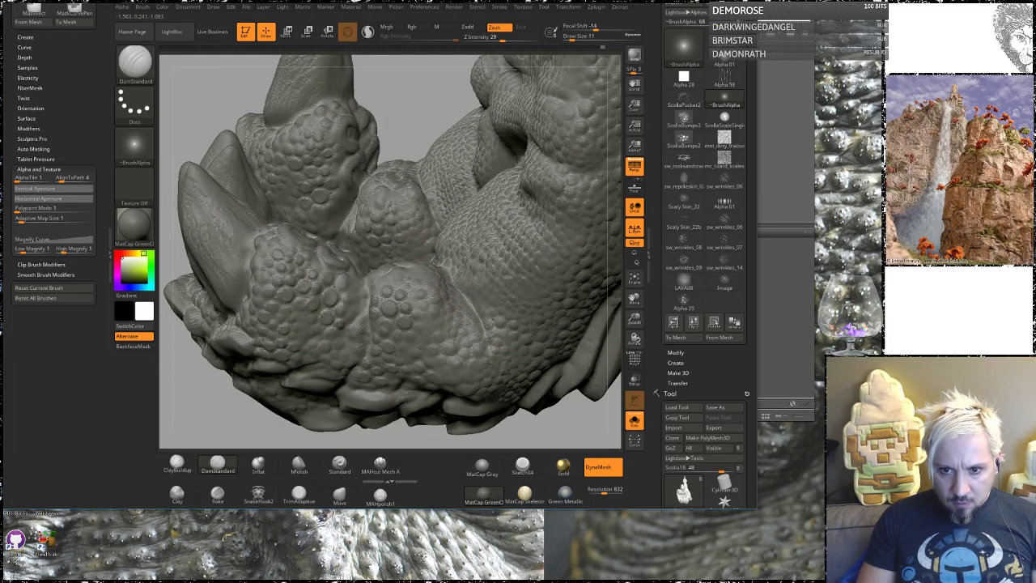
{"action": "left_click_drag", "start_coordinate": [451, 282], "coordinate": [475, 366]}
{"action": "mouse_move", "coordinate": [422, 85]}
{"action": "left_mouse_down"}
{"action": "mouse_move", "coordinate": [447, 182]}
{"action": "mouse_move", "coordinate": [451, 274]}
{"action": "left_mouse_up"}
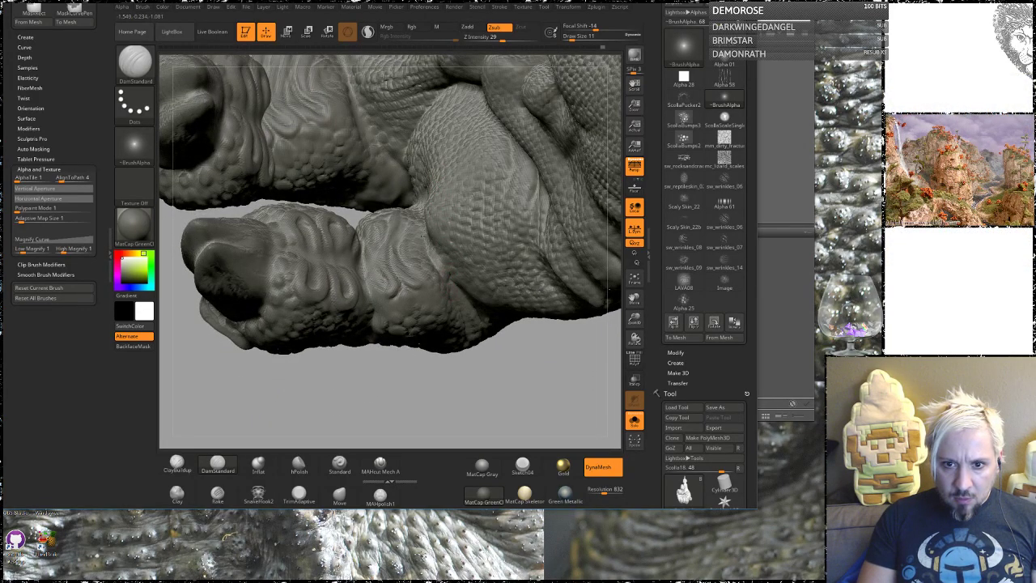
{"action": "left_click_drag", "start_coordinate": [372, 399], "coordinate": [413, 219]}
{"action": "left_click_drag", "start_coordinate": [463, 396], "coordinate": [470, 361]}
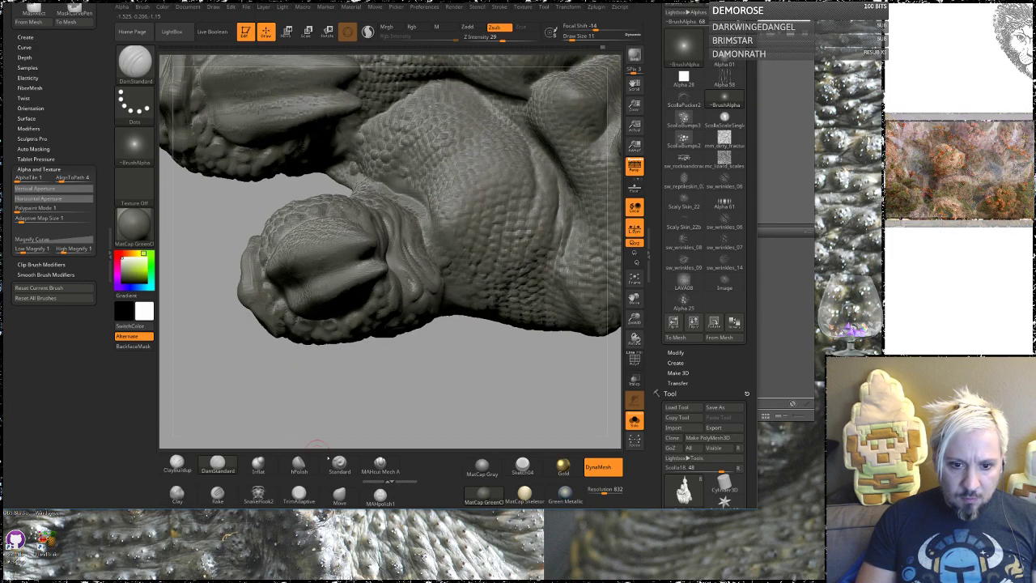
Add scale bumps to the clawed finger with the Standard brush and the ScollaBumps2 alpha.
{"action": "left_click", "coordinate": [340, 464]}
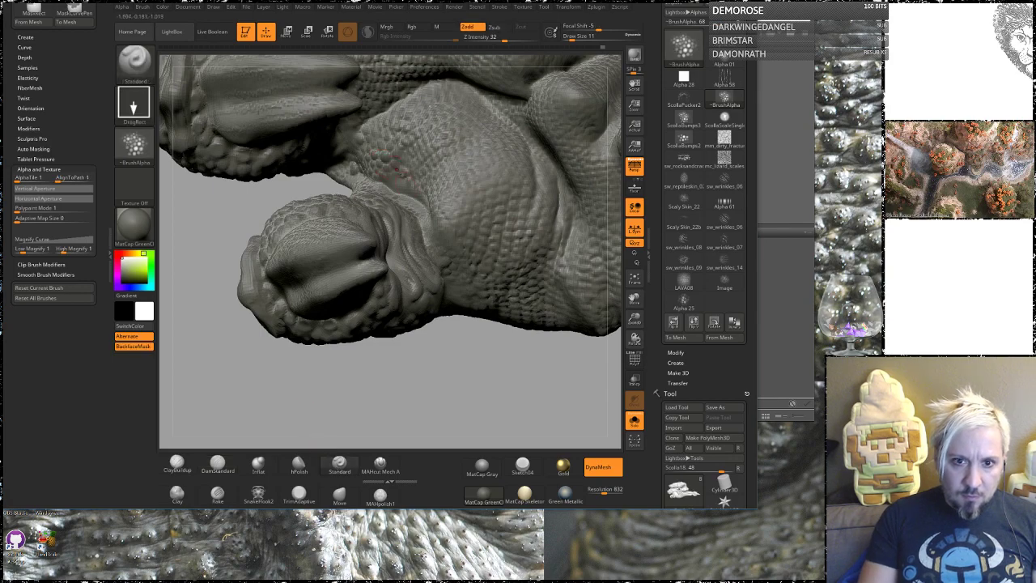
{"action": "left_click", "coordinate": [135, 146]}
{"action": "left_click", "coordinate": [430, 308]}
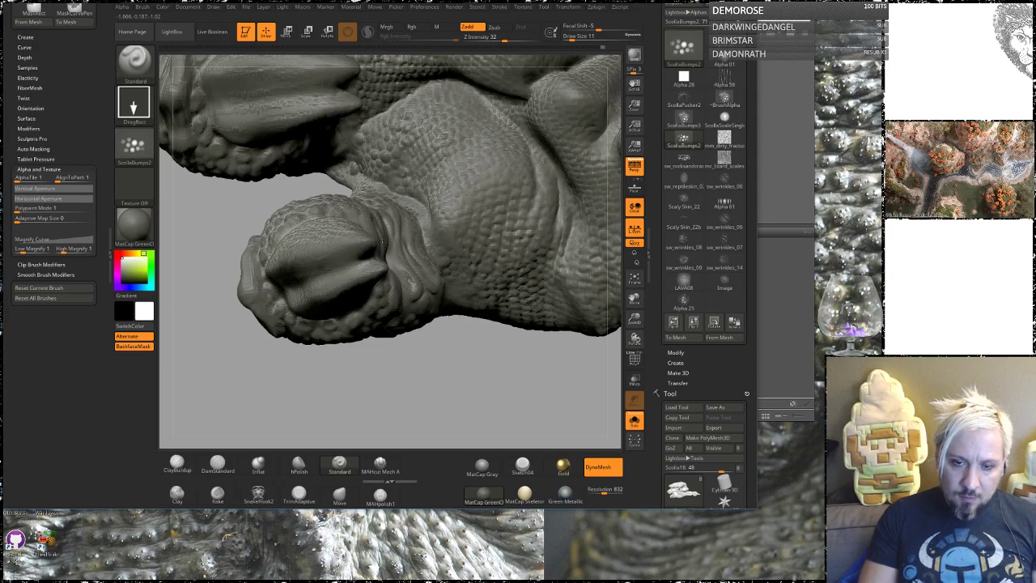
{"action": "left_click_drag", "start_coordinate": [406, 405], "coordinate": [423, 404]}
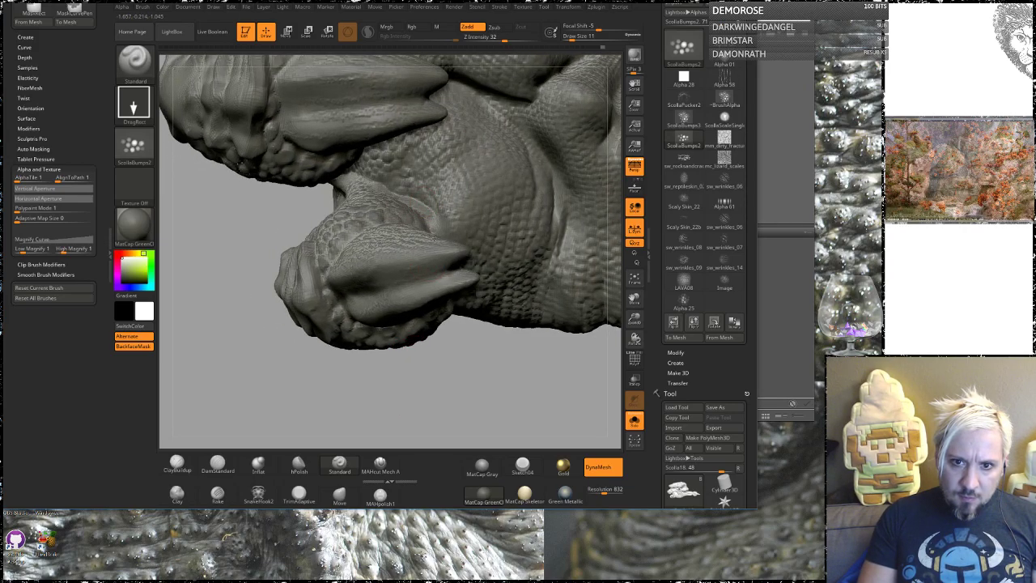
{"action": "left_click_drag", "start_coordinate": [498, 382], "coordinate": [392, 186]}
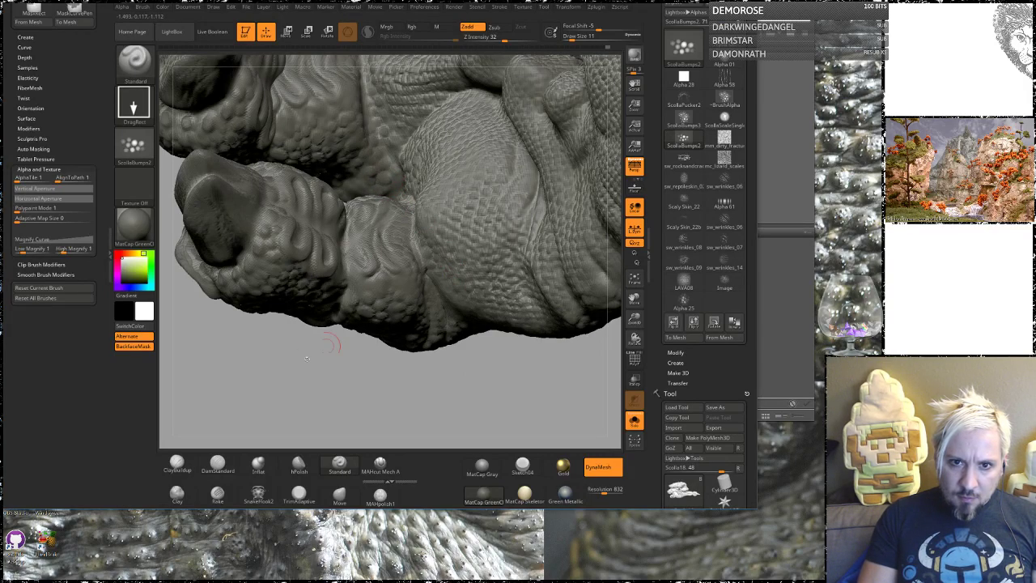
{"action": "mouse_move", "coordinate": [259, 365]}
{"action": "left_mouse_down"}
{"action": "mouse_move", "coordinate": [310, 375]}
{"action": "mouse_move", "coordinate": [344, 313]}
{"action": "mouse_move", "coordinate": [454, 191]}
{"action": "left_mouse_up"}
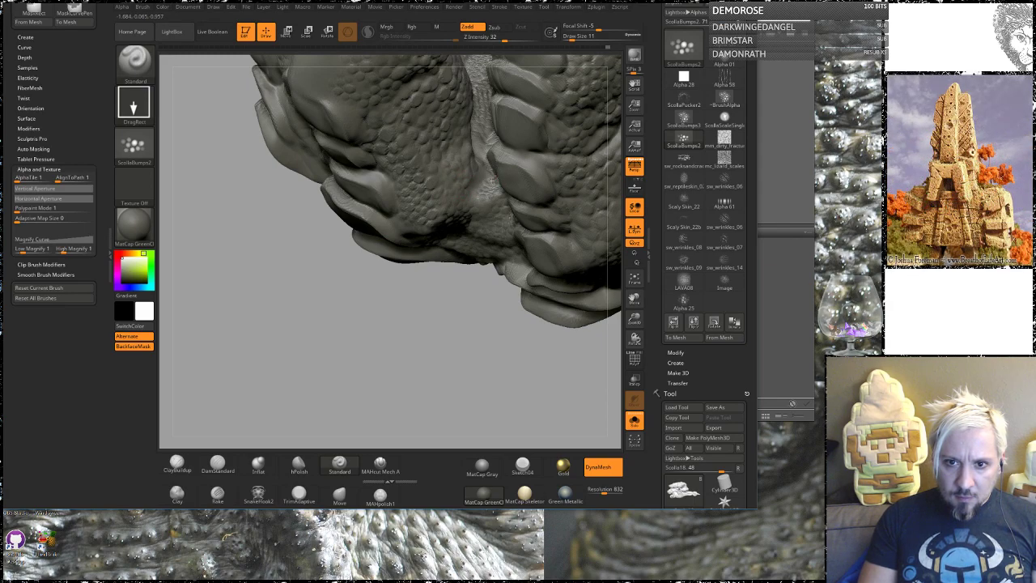
{"action": "mouse_move", "coordinate": [375, 330]}
{"action": "left_mouse_down"}
{"action": "mouse_move", "coordinate": [381, 229]}
{"action": "mouse_move", "coordinate": [340, 407]}
{"action": "left_mouse_up"}
{"action": "left_click_drag", "start_coordinate": [242, 289], "coordinate": [298, 266]}
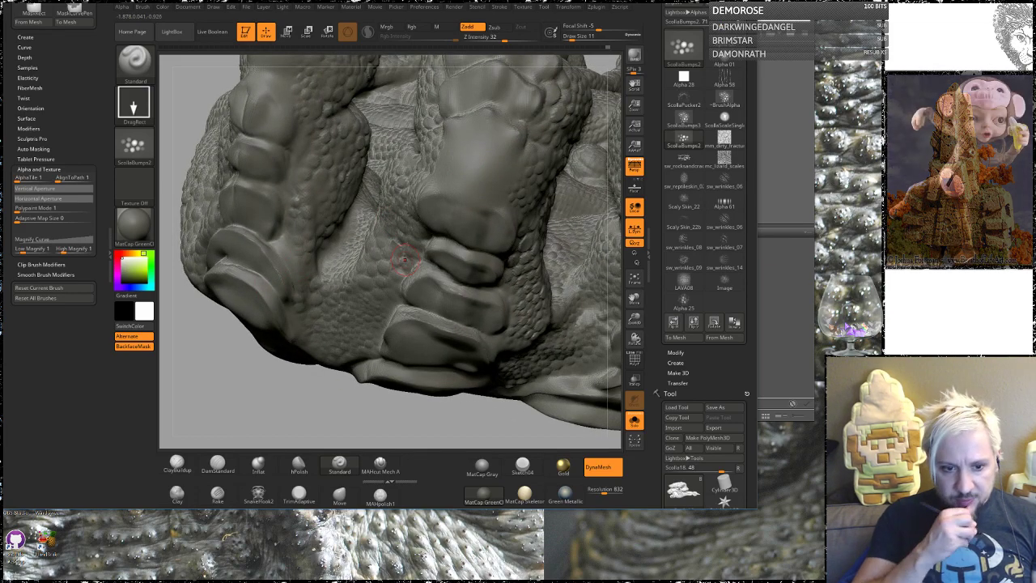
Build up ridges on the flat plate above the finger's big knuckle plate with ClayBuildup and smooth them.
{"action": "left_click", "coordinate": [177, 463]}
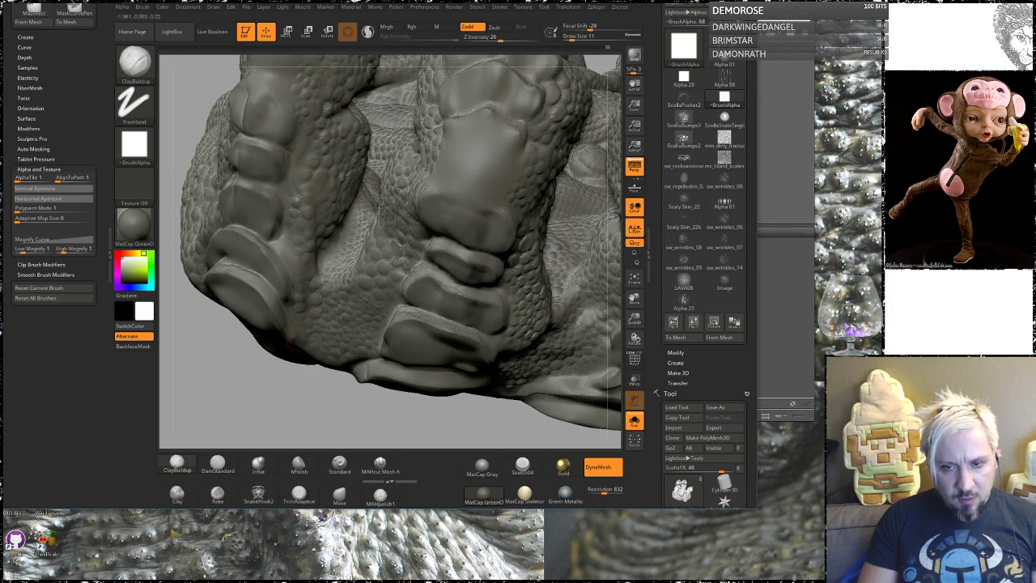
{"action": "mouse_move", "coordinate": [438, 178]}
{"action": "left_mouse_down"}
{"action": "mouse_move", "coordinate": [502, 192]}
{"action": "mouse_move", "coordinate": [442, 165]}
{"action": "mouse_move", "coordinate": [488, 168]}
{"action": "mouse_move", "coordinate": [493, 135]}
{"action": "left_mouse_up"}
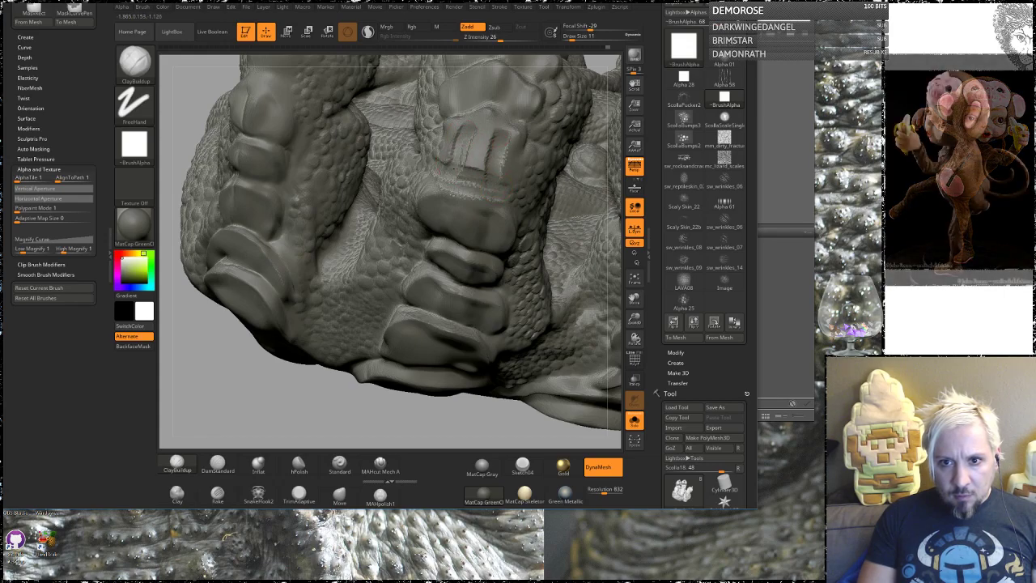
{"action": "mouse_move", "coordinate": [492, 171]}
{"action": "left_mouse_down"}
{"action": "mouse_move", "coordinate": [498, 136]}
{"action": "mouse_move", "coordinate": [462, 177]}
{"action": "left_mouse_up"}
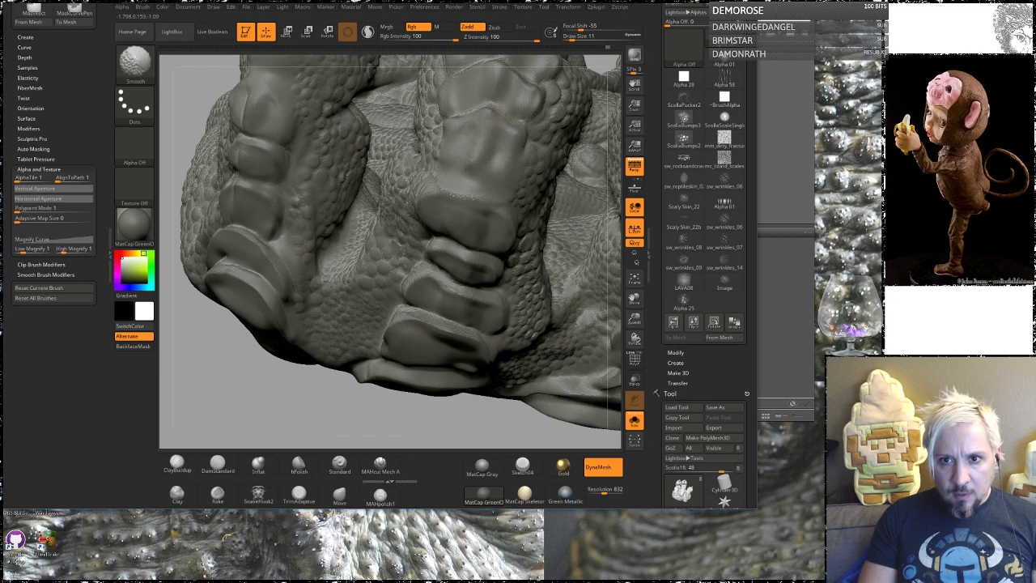
Carve creases with DamStandard along the edges of the reshaped plate where it meets the knuckle plate and scales.
{"action": "left_click", "coordinate": [219, 464]}
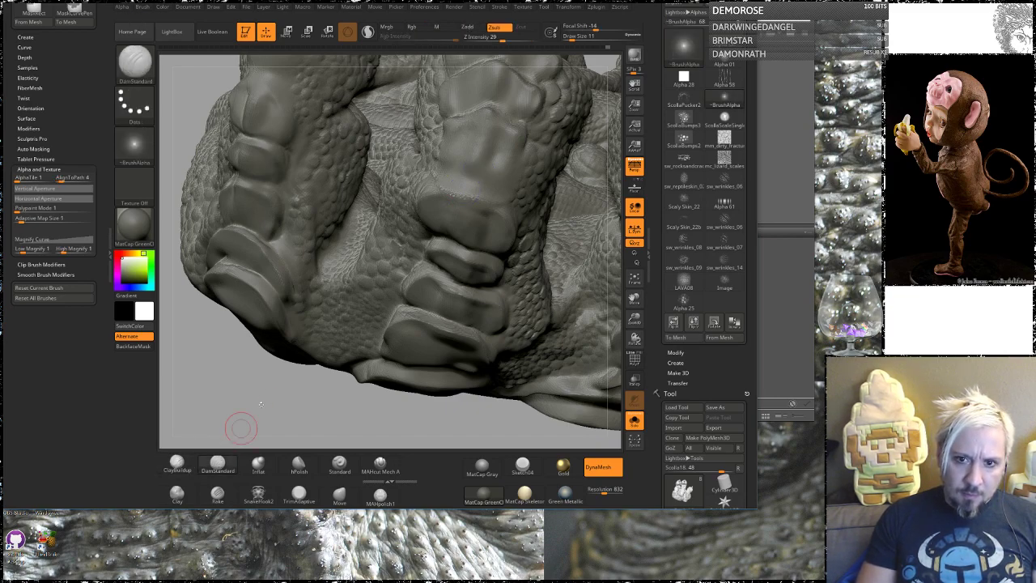
{"action": "left_click_drag", "start_coordinate": [431, 186], "coordinate": [494, 192]}
{"action": "mouse_move", "coordinate": [233, 391]}
{"action": "left_mouse_down"}
{"action": "mouse_move", "coordinate": [259, 402]}
{"action": "mouse_move", "coordinate": [248, 405]}
{"action": "mouse_move", "coordinate": [310, 384]}
{"action": "left_mouse_up"}
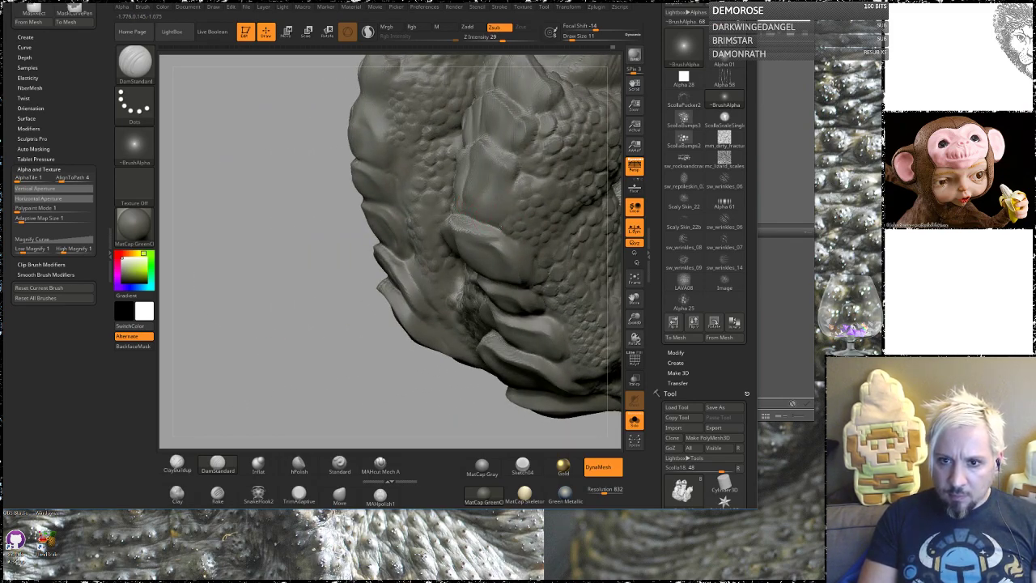
{"action": "left_click_drag", "start_coordinate": [297, 352], "coordinate": [352, 353]}
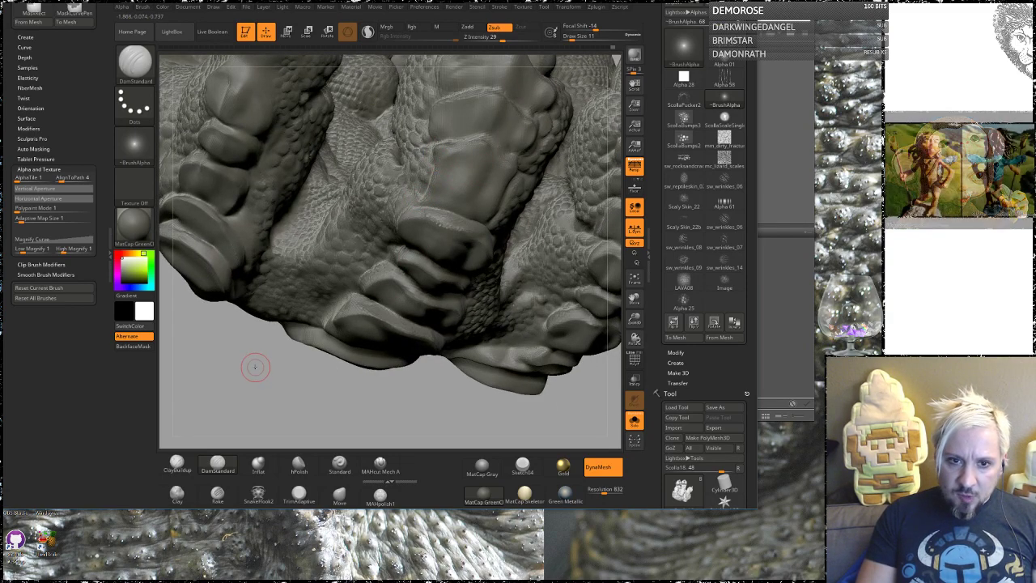
{"action": "left_click_drag", "start_coordinate": [256, 366], "coordinate": [332, 281]}
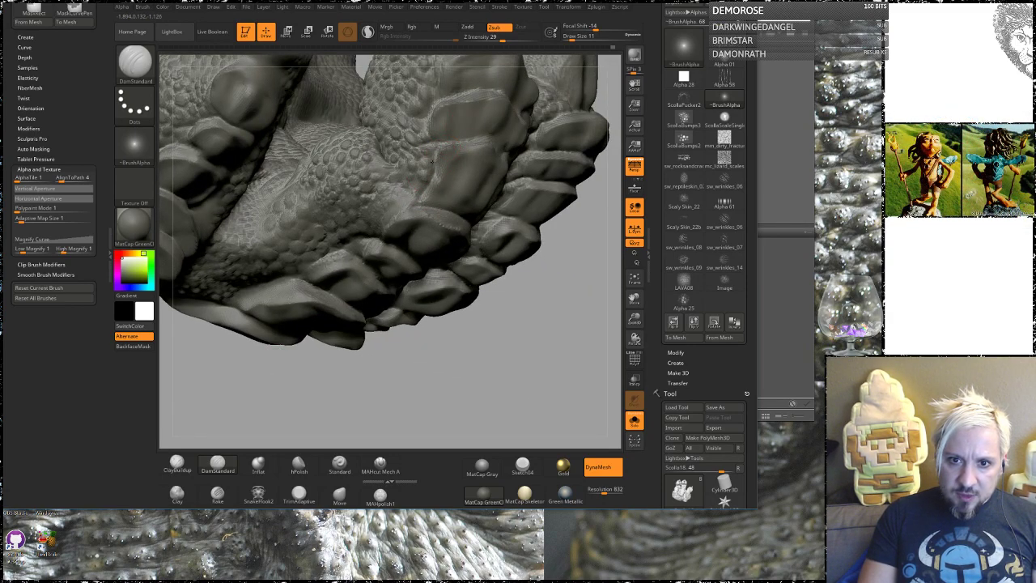
{"action": "left_click_drag", "start_coordinate": [509, 329], "coordinate": [447, 185]}
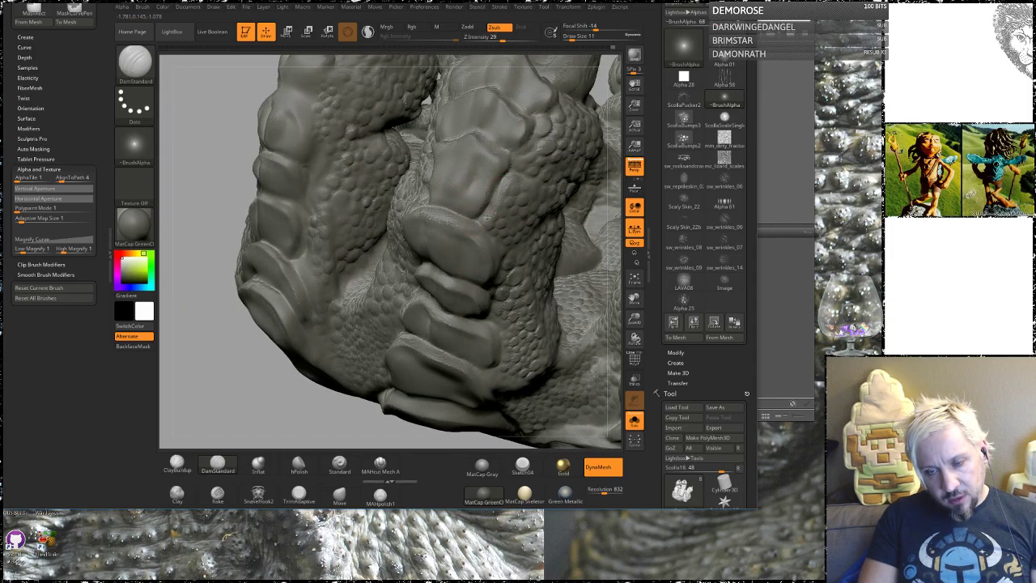
Carve creases between the joint plates of the neighbouring finger and along their border with the side scales.
{"action": "mouse_move", "coordinate": [236, 102]}
{"action": "left_mouse_down"}
{"action": "mouse_move", "coordinate": [232, 132]}
{"action": "mouse_move", "coordinate": [258, 152]}
{"action": "left_mouse_up"}
{"action": "mouse_move", "coordinate": [202, 367]}
{"action": "left_mouse_down"}
{"action": "mouse_move", "coordinate": [247, 387]}
{"action": "mouse_move", "coordinate": [405, 211]}
{"action": "left_mouse_up"}
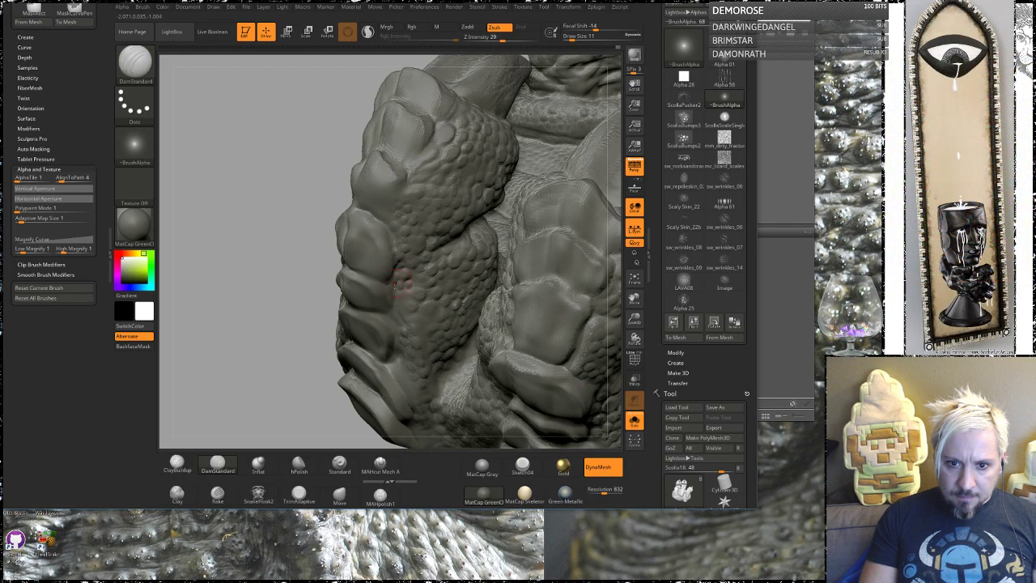
{"action": "mouse_move", "coordinate": [271, 334]}
{"action": "left_mouse_down"}
{"action": "mouse_move", "coordinate": [248, 301]}
{"action": "mouse_move", "coordinate": [367, 328]}
{"action": "left_mouse_up"}
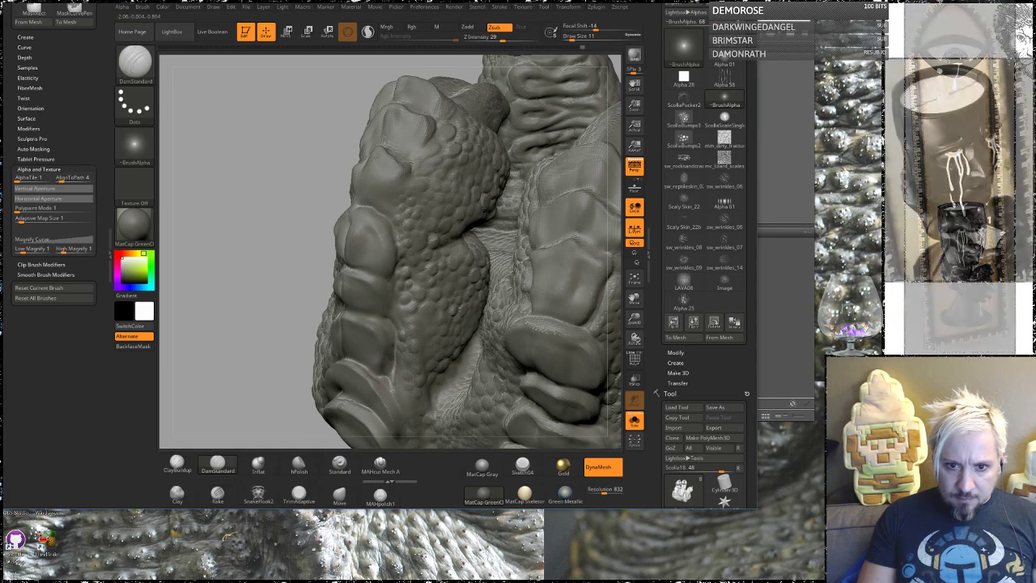
{"action": "mouse_move", "coordinate": [255, 167]}
{"action": "left_mouse_down"}
{"action": "mouse_move", "coordinate": [255, 197]}
{"action": "mouse_move", "coordinate": [236, 223]}
{"action": "mouse_move", "coordinate": [234, 137]}
{"action": "mouse_move", "coordinate": [242, 223]}
{"action": "mouse_move", "coordinate": [212, 215]}
{"action": "mouse_move", "coordinate": [224, 201]}
{"action": "left_mouse_up"}
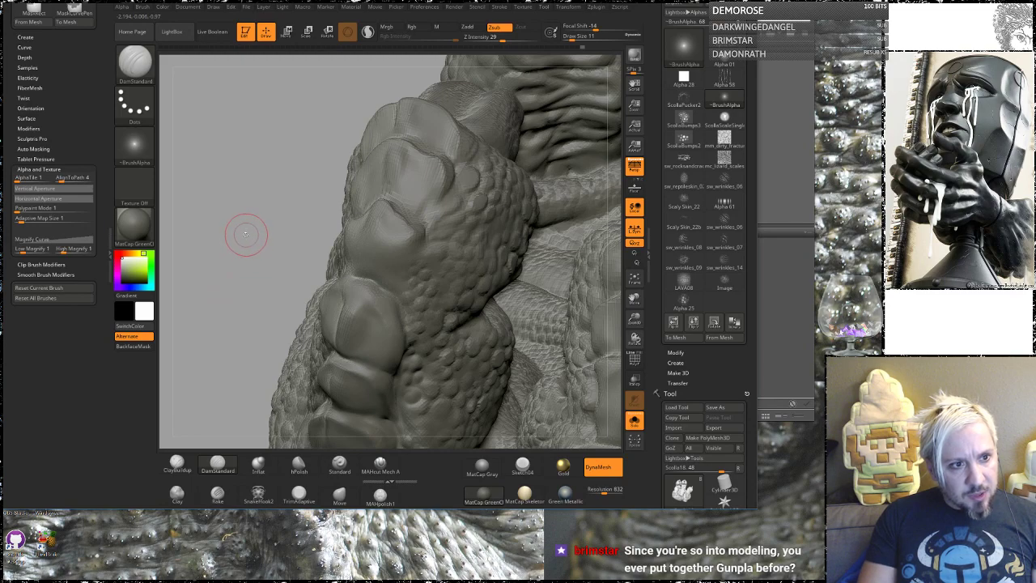
{"action": "left_click_drag", "start_coordinate": [267, 196], "coordinate": [325, 207]}
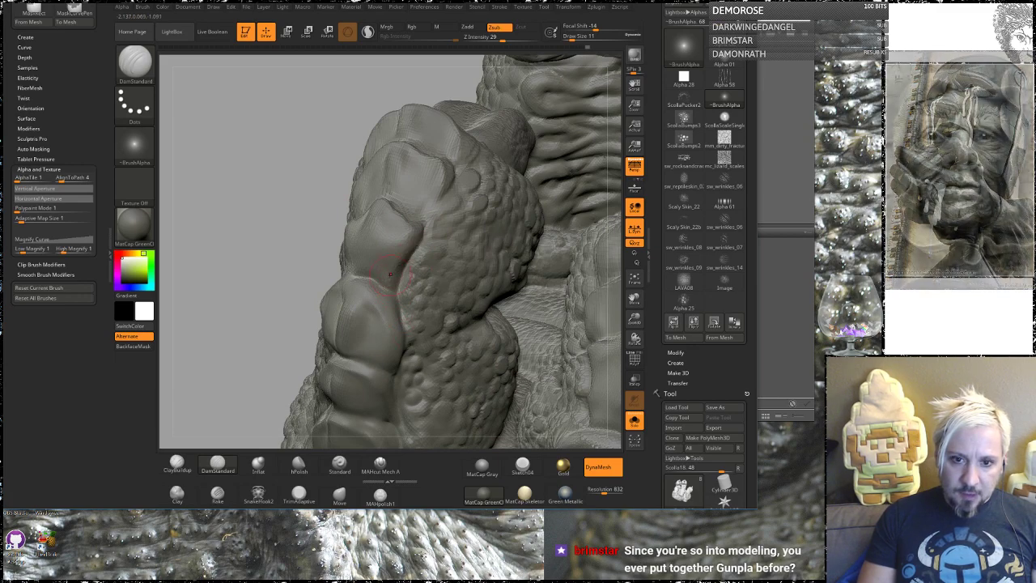
{"action": "mouse_move", "coordinate": [280, 190]}
{"action": "left_mouse_down"}
{"action": "mouse_move", "coordinate": [285, 213]}
{"action": "mouse_move", "coordinate": [354, 272]}
{"action": "left_mouse_up"}
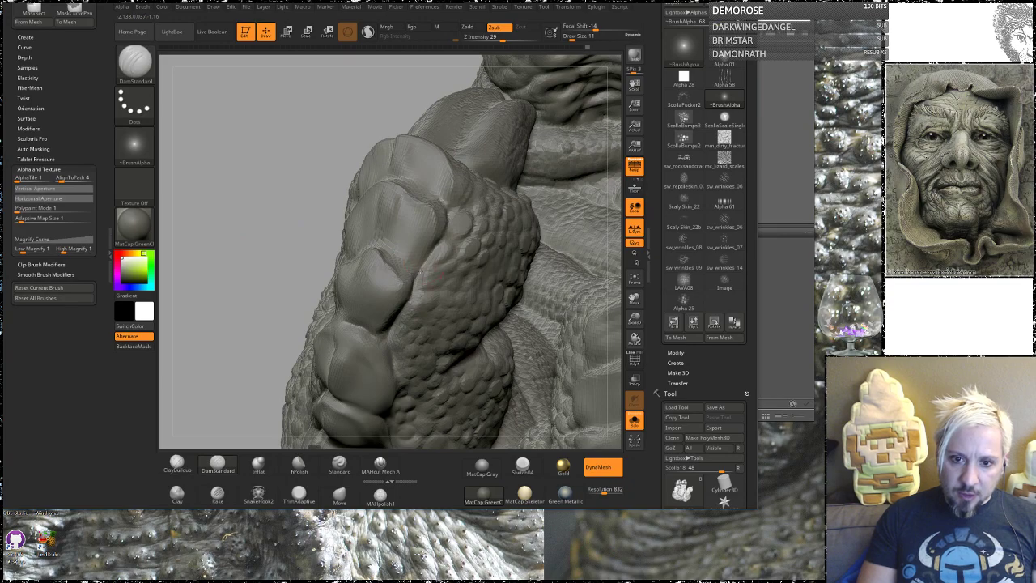
Define the opposite side of that finger's plates with creases where they meet the small scales.
{"action": "mouse_move", "coordinate": [226, 173]}
{"action": "left_mouse_down"}
{"action": "mouse_move", "coordinate": [345, 291]}
{"action": "mouse_move", "coordinate": [407, 170]}
{"action": "mouse_move", "coordinate": [364, 332]}
{"action": "mouse_move", "coordinate": [391, 254]}
{"action": "left_mouse_up"}
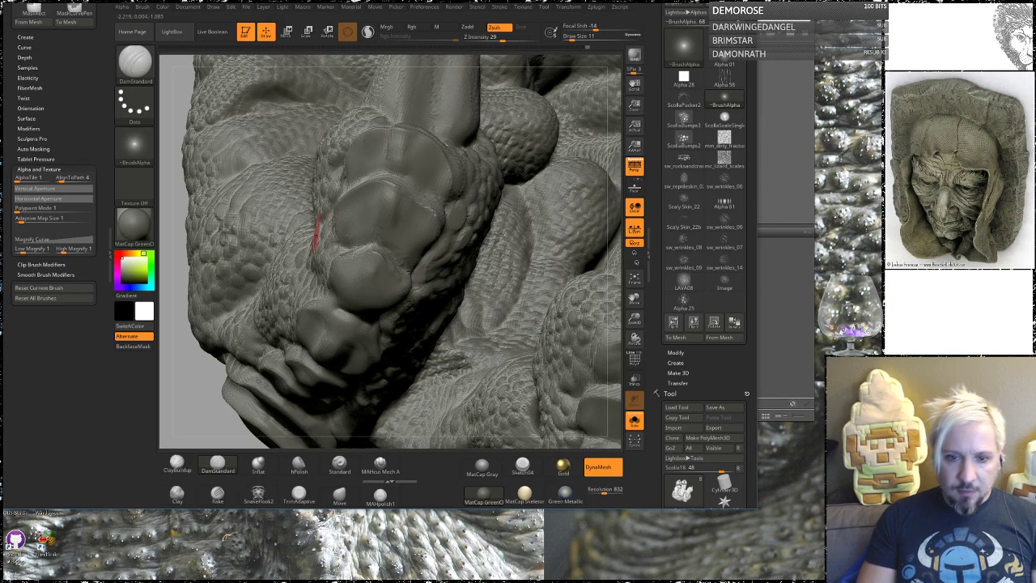
{"action": "mouse_move", "coordinate": [193, 382]}
{"action": "left_mouse_down"}
{"action": "mouse_move", "coordinate": [395, 217]}
{"action": "mouse_move", "coordinate": [398, 236]}
{"action": "left_mouse_up"}
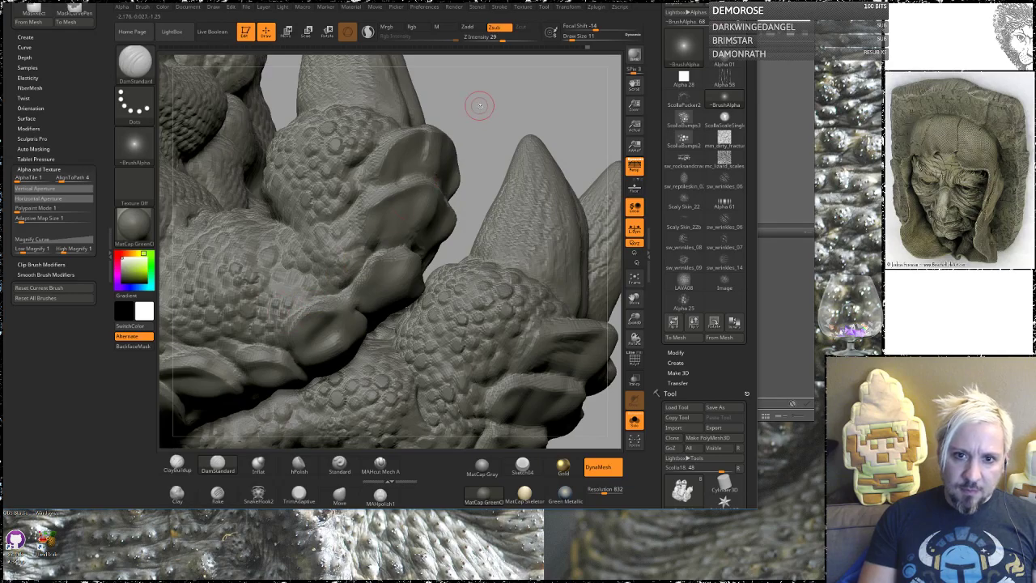
{"action": "left_click_drag", "start_coordinate": [480, 105], "coordinate": [374, 165]}
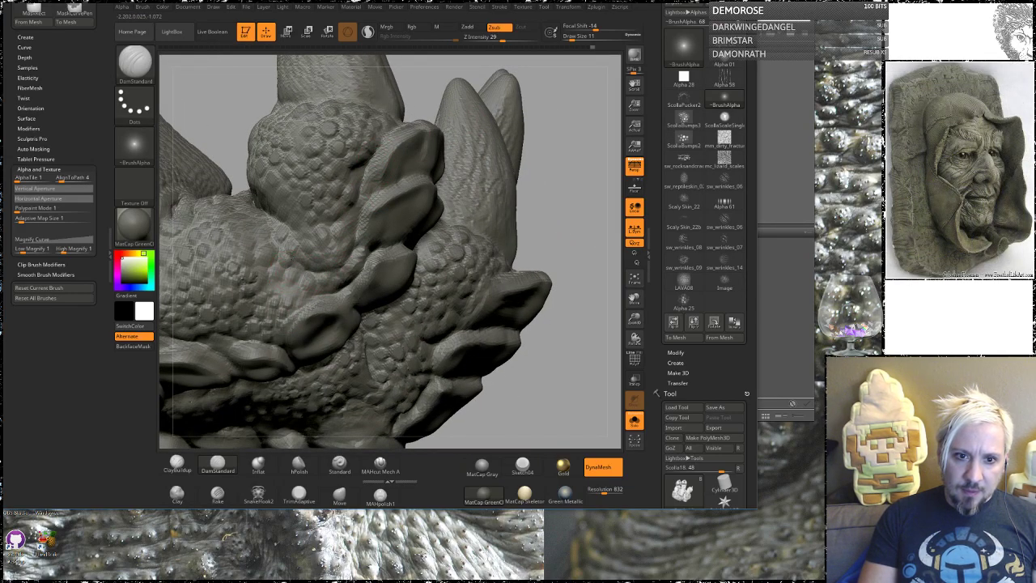
{"action": "left_click_drag", "start_coordinate": [411, 90], "coordinate": [291, 217]}
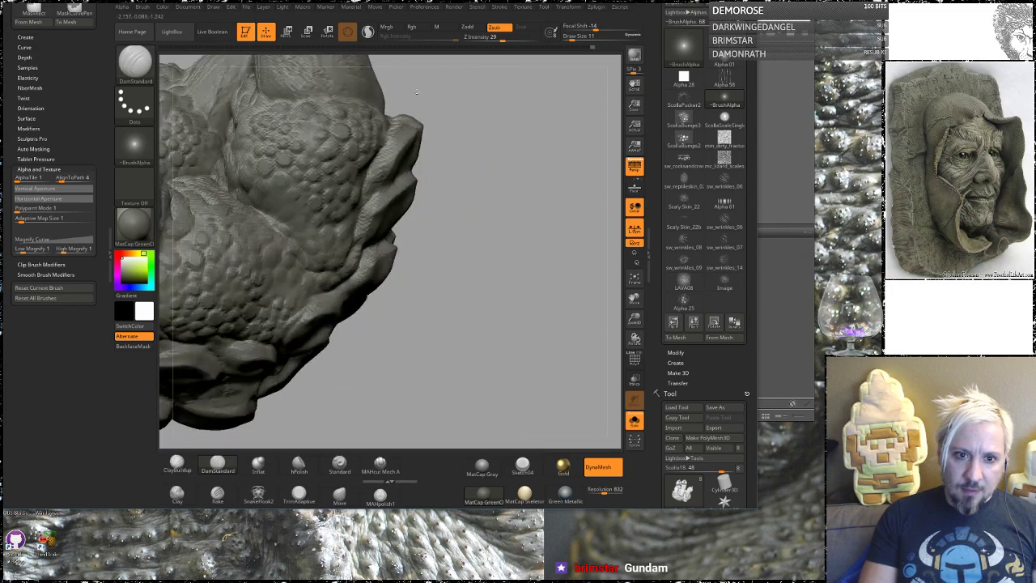
{"action": "mouse_move", "coordinate": [417, 334]}
{"action": "left_mouse_down"}
{"action": "mouse_move", "coordinate": [524, 328]}
{"action": "mouse_move", "coordinate": [535, 283]}
{"action": "mouse_move", "coordinate": [502, 235]}
{"action": "left_mouse_up"}
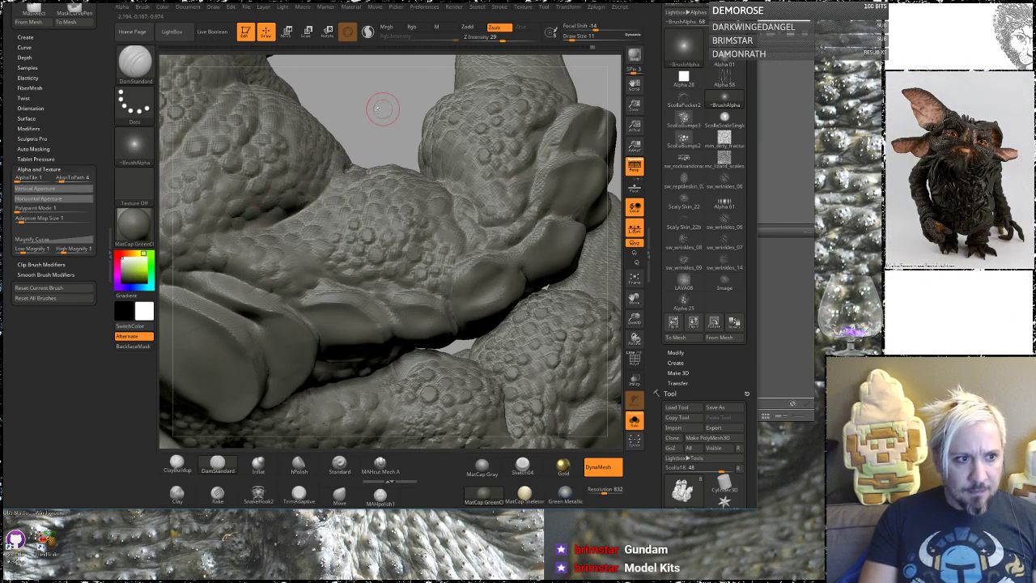
Deepen the crease where the scaly finger base meets the adjoining palm pad.
{"action": "mouse_move", "coordinate": [382, 109]}
{"action": "left_mouse_down"}
{"action": "mouse_move", "coordinate": [358, 111]}
{"action": "mouse_move", "coordinate": [365, 134]}
{"action": "mouse_move", "coordinate": [329, 230]}
{"action": "left_mouse_up"}
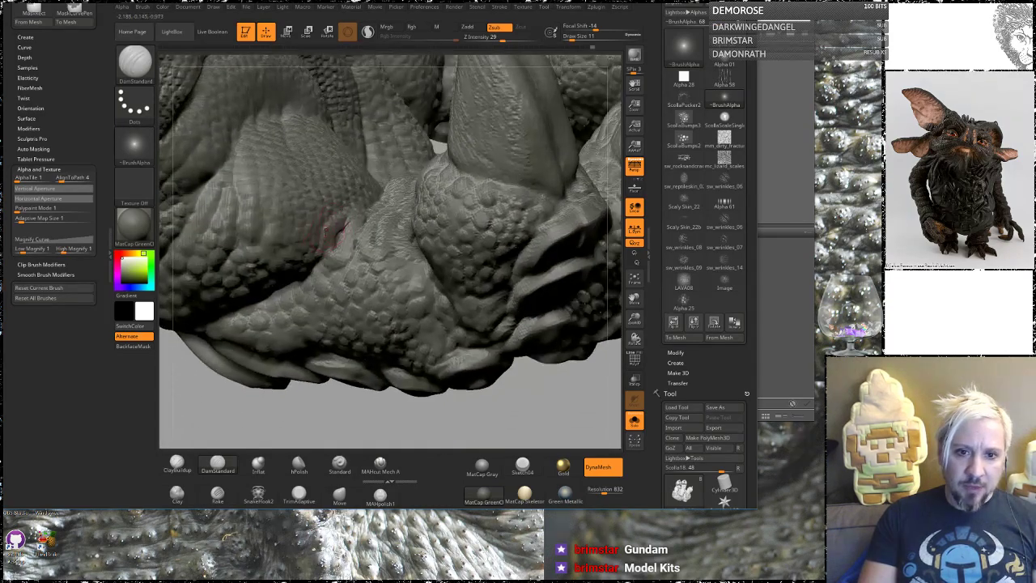
{"action": "left_click_drag", "start_coordinate": [308, 287], "coordinate": [355, 249]}
{"action": "mouse_move", "coordinate": [211, 393]}
{"action": "left_mouse_down"}
{"action": "mouse_move", "coordinate": [267, 391]}
{"action": "mouse_move", "coordinate": [283, 381]}
{"action": "mouse_move", "coordinate": [293, 345]}
{"action": "left_mouse_up"}
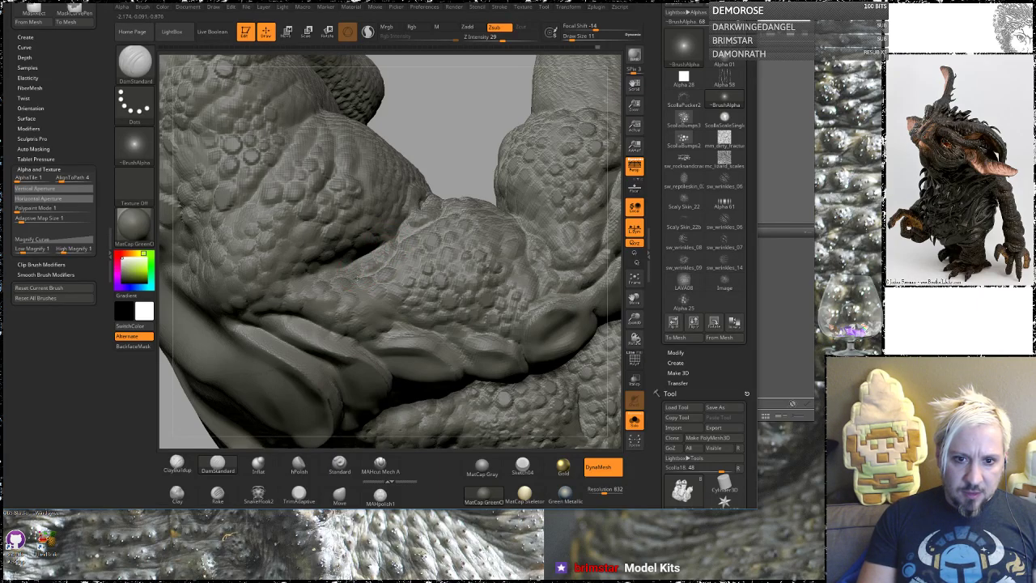
{"action": "mouse_move", "coordinate": [447, 145]}
{"action": "left_mouse_down"}
{"action": "mouse_move", "coordinate": [460, 187]}
{"action": "mouse_move", "coordinate": [455, 162]}
{"action": "left_mouse_up"}
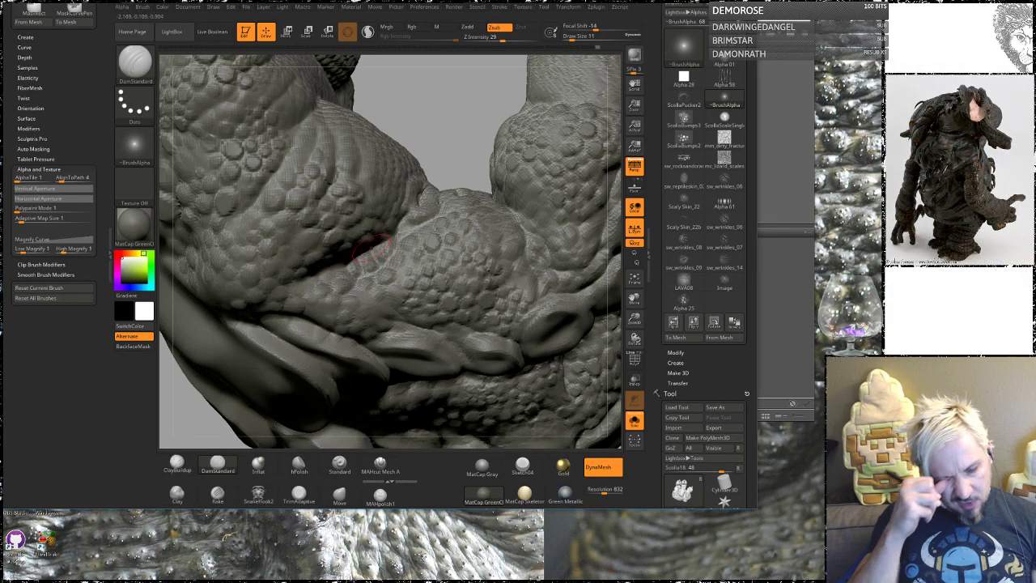
{"action": "left_click_drag", "start_coordinate": [389, 116], "coordinate": [332, 264]}
Carve creases with DamStandard into the palm pad where its rounded scales blend into the smoother textured skin.
{"action": "left_click_drag", "start_coordinate": [495, 103], "coordinate": [367, 239]}
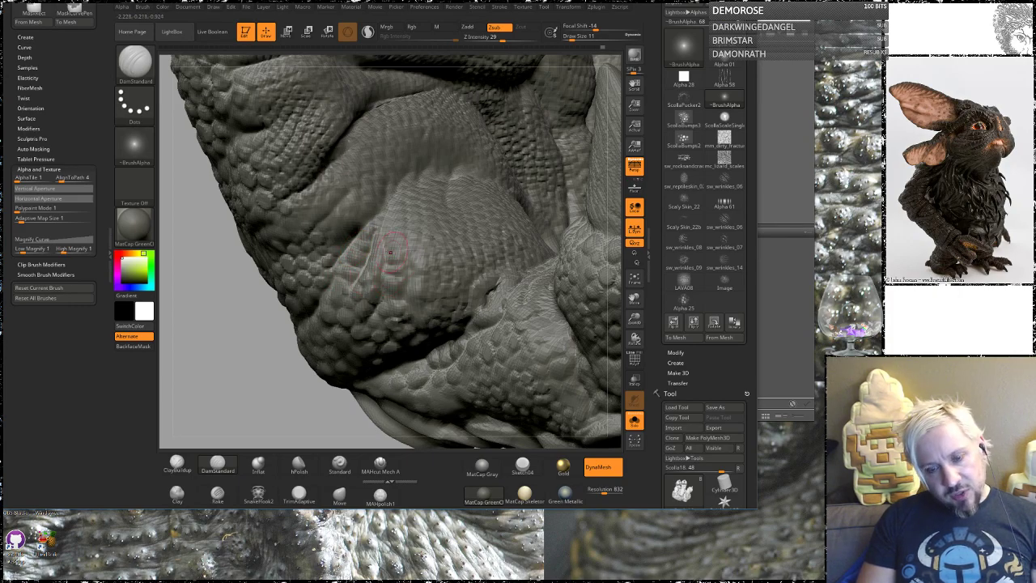
{"action": "mouse_move", "coordinate": [235, 282]}
{"action": "left_mouse_down"}
{"action": "mouse_move", "coordinate": [279, 247]}
{"action": "mouse_move", "coordinate": [306, 204]}
{"action": "left_mouse_up"}
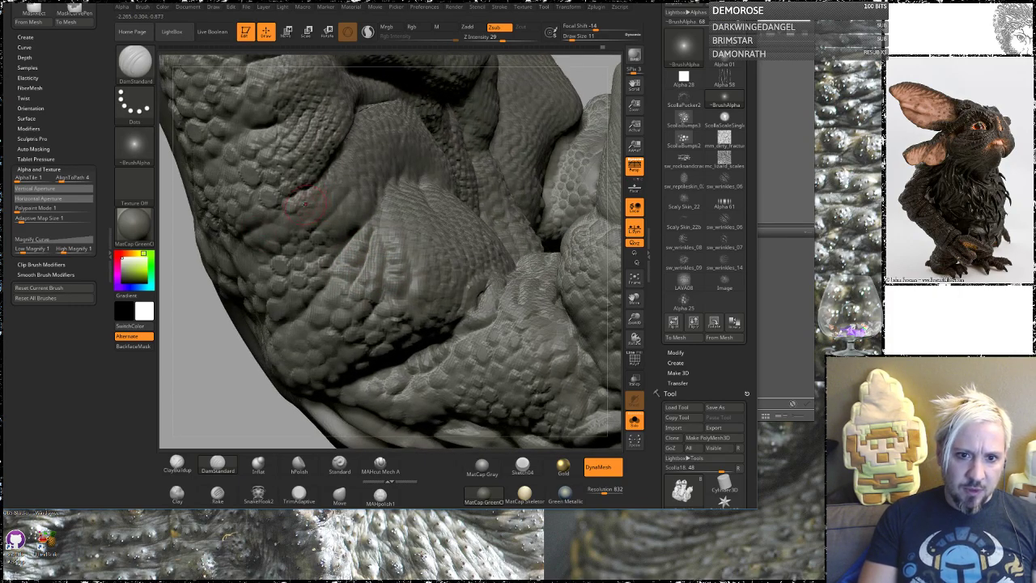
{"action": "mouse_move", "coordinate": [204, 342]}
{"action": "left_mouse_down"}
{"action": "mouse_move", "coordinate": [227, 401]}
{"action": "mouse_move", "coordinate": [396, 248]}
{"action": "left_mouse_up"}
{"action": "left_click_drag", "start_coordinate": [267, 370], "coordinate": [354, 254]}
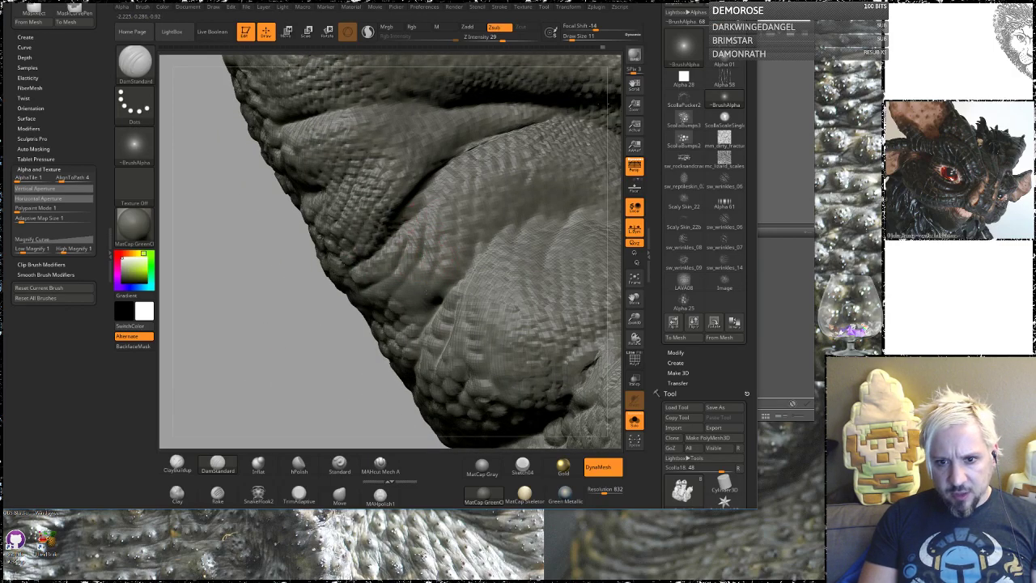
Carve short wrinkles across the skin fold between the deep palm crease and the scaly pad.
{"action": "left_click_drag", "start_coordinate": [302, 353], "coordinate": [498, 237]}
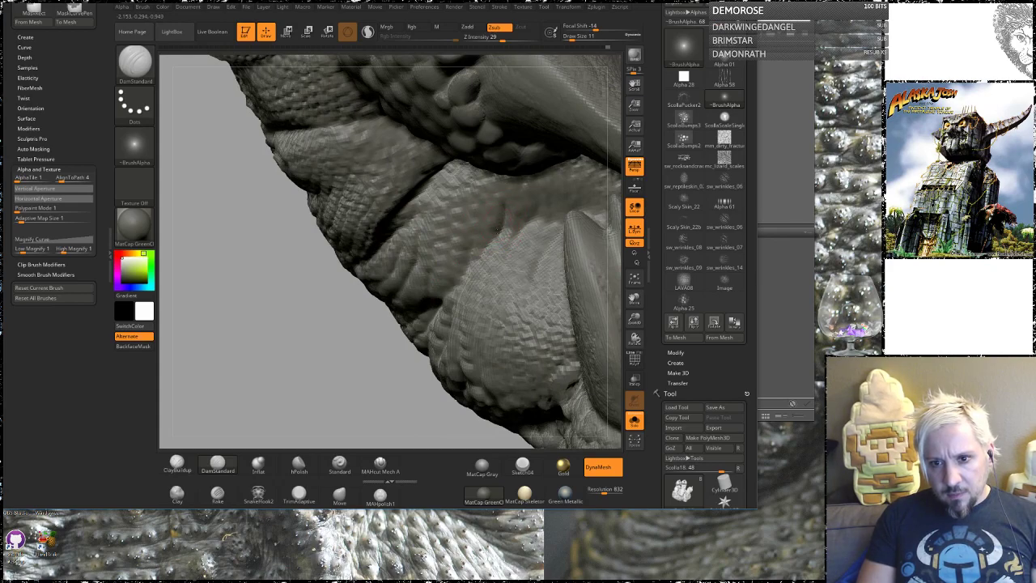
{"action": "mouse_move", "coordinate": [267, 364]}
{"action": "left_mouse_down"}
{"action": "mouse_move", "coordinate": [262, 400]}
{"action": "mouse_move", "coordinate": [369, 262]}
{"action": "left_mouse_up"}
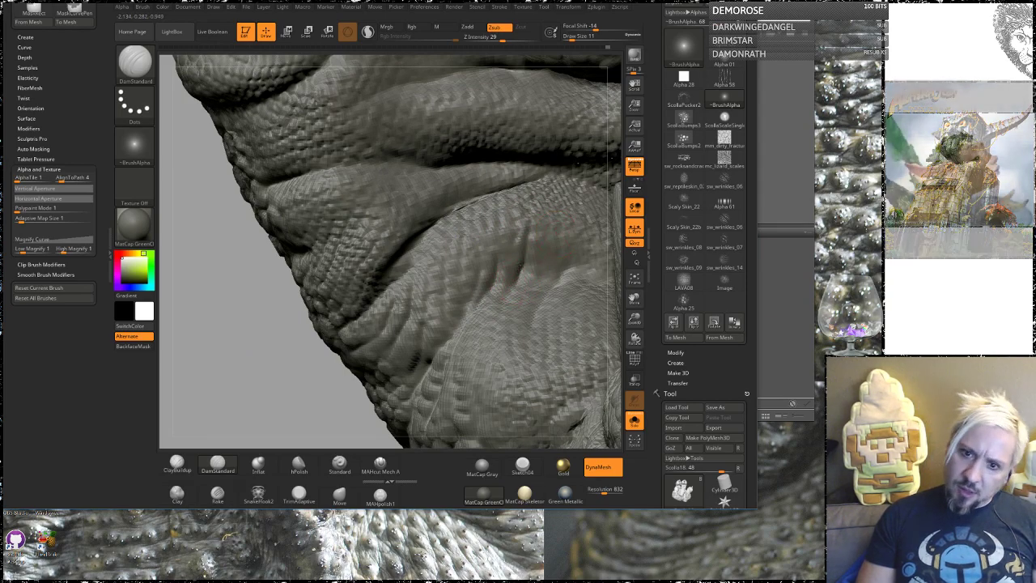
{"action": "mouse_move", "coordinate": [291, 394]}
{"action": "left_mouse_down"}
{"action": "mouse_move", "coordinate": [332, 340]}
{"action": "mouse_move", "coordinate": [452, 228]}
{"action": "left_mouse_up"}
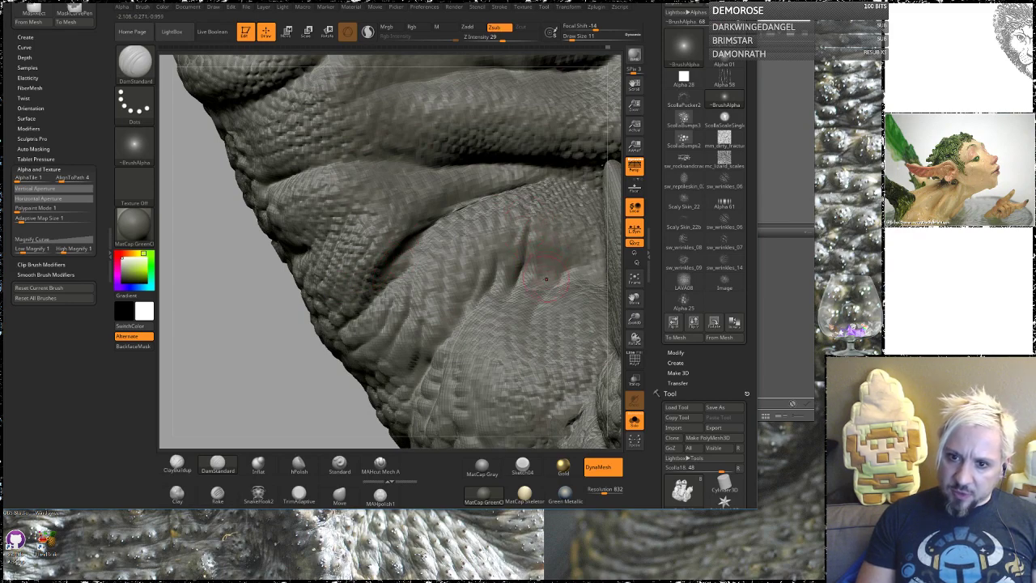
{"action": "left_click_drag", "start_coordinate": [548, 251], "coordinate": [537, 276]}
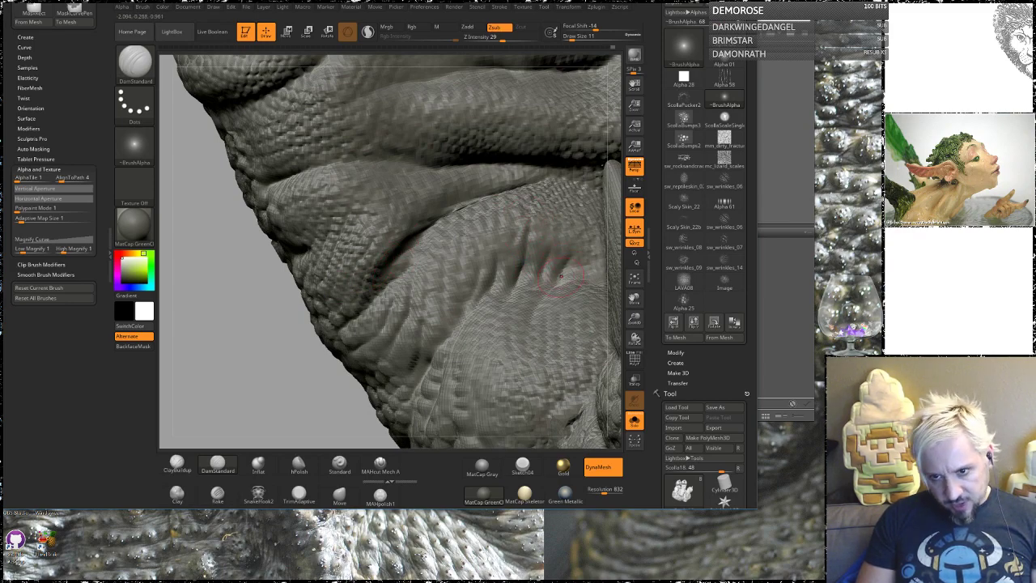
Define the rounded scales along the outer side of the palm by carving the gaps between them.
{"action": "mouse_move", "coordinate": [240, 369]}
{"action": "left_mouse_down"}
{"action": "mouse_move", "coordinate": [275, 357]}
{"action": "mouse_move", "coordinate": [316, 261]}
{"action": "mouse_move", "coordinate": [293, 332]}
{"action": "left_mouse_up"}
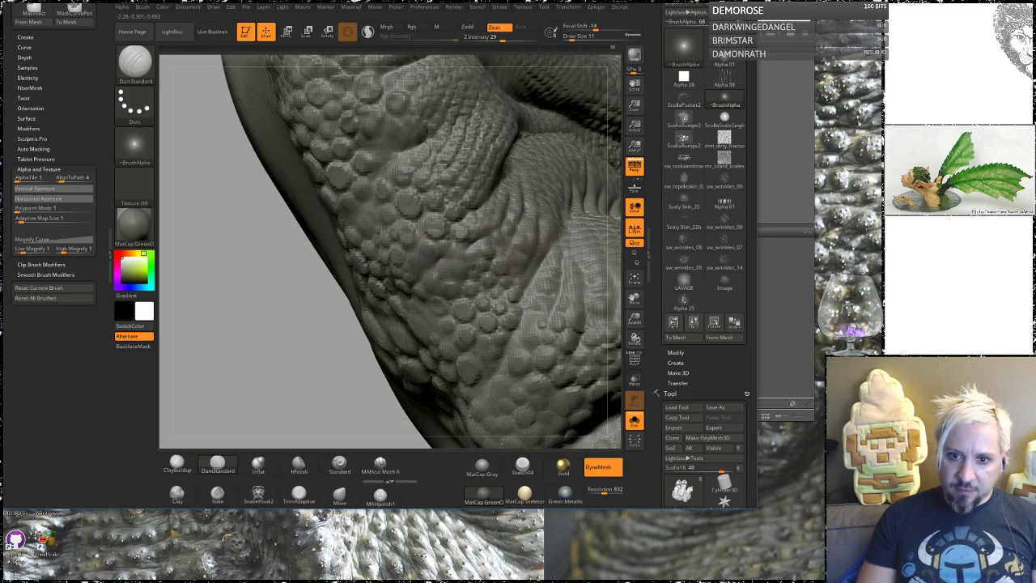
{"action": "left_click_drag", "start_coordinate": [265, 379], "coordinate": [350, 357]}
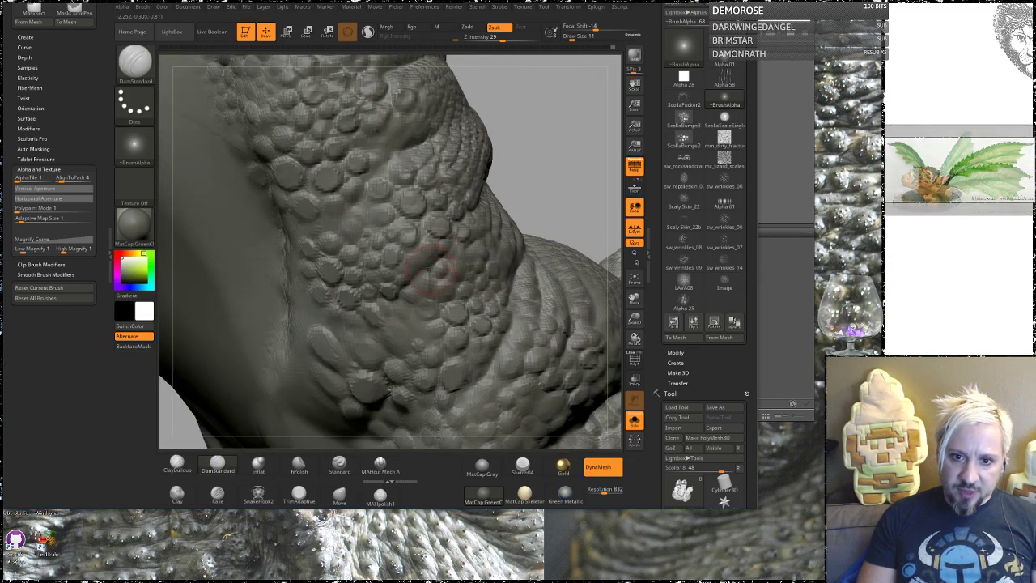
{"action": "left_click_drag", "start_coordinate": [540, 186], "coordinate": [407, 201]}
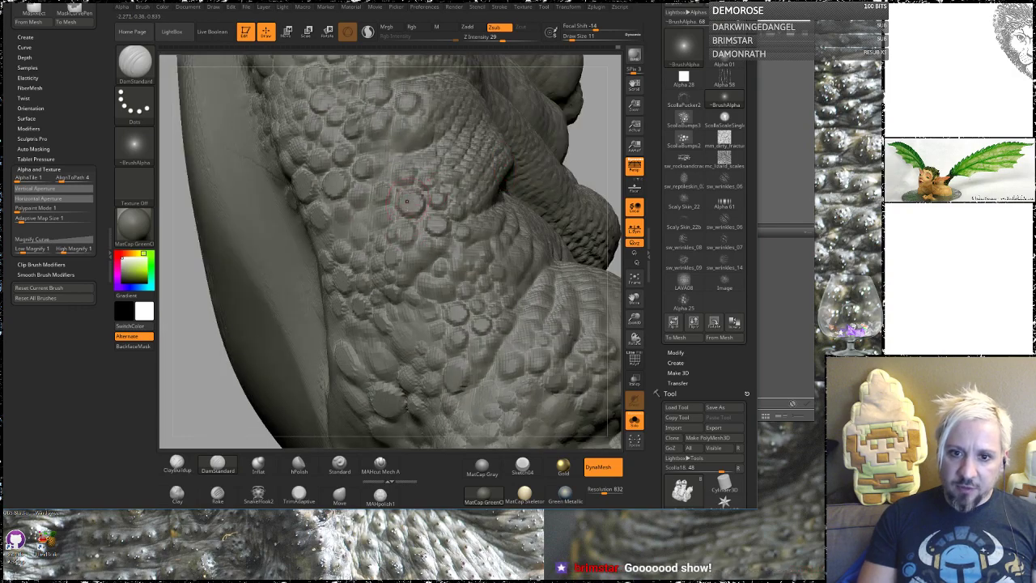
{"action": "left_click_drag", "start_coordinate": [600, 127], "coordinate": [444, 207]}
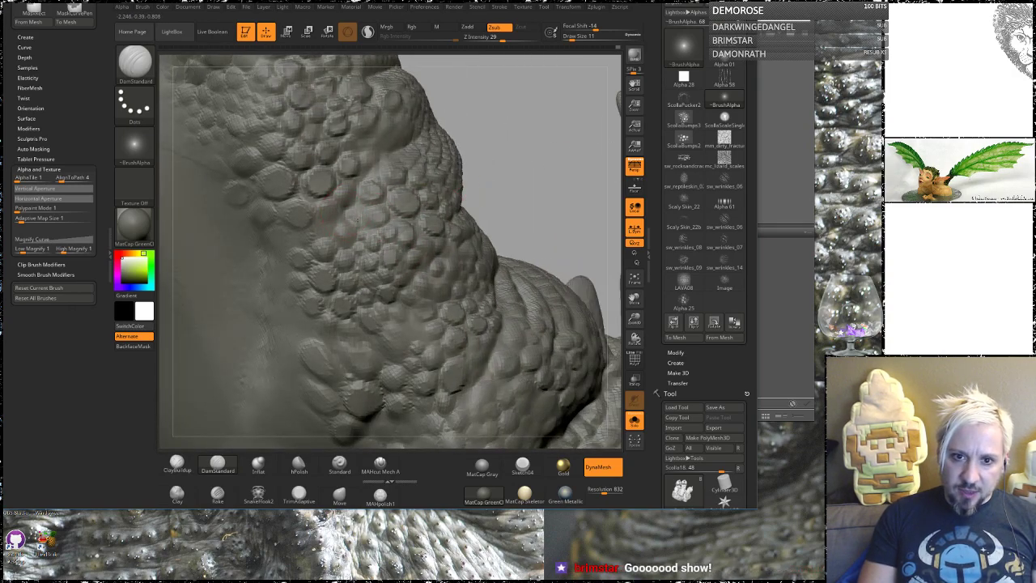
{"action": "left_click_drag", "start_coordinate": [512, 132], "coordinate": [373, 235]}
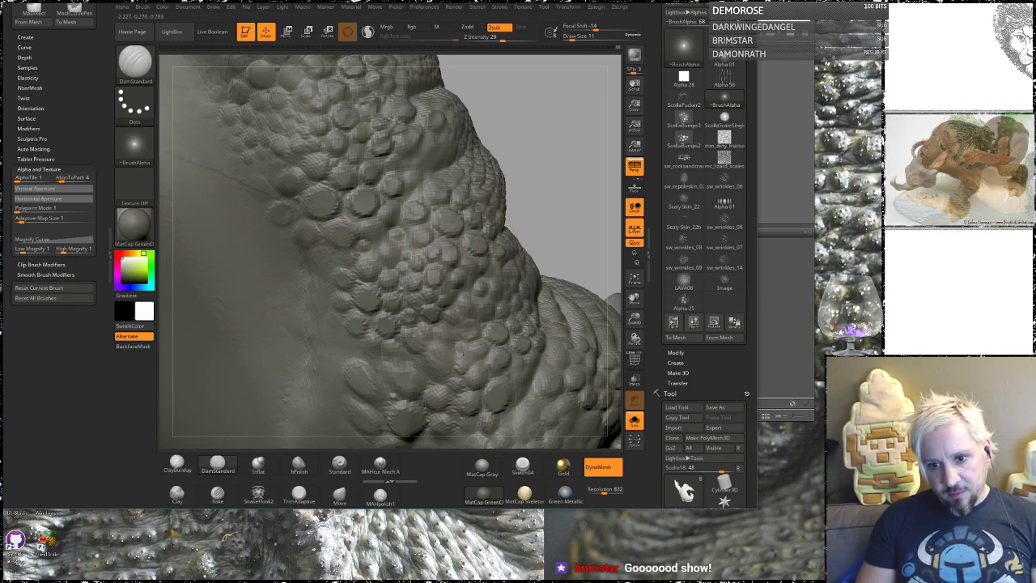
Examine the whole hand from several sides, including the wrist, palm folds and clawed fingers.
{"action": "left_click_drag", "start_coordinate": [577, 191], "coordinate": [257, 217], "text": "alt"}
{"action": "left_click_drag", "start_coordinate": [567, 159], "coordinate": [472, 259], "text": "alt"}
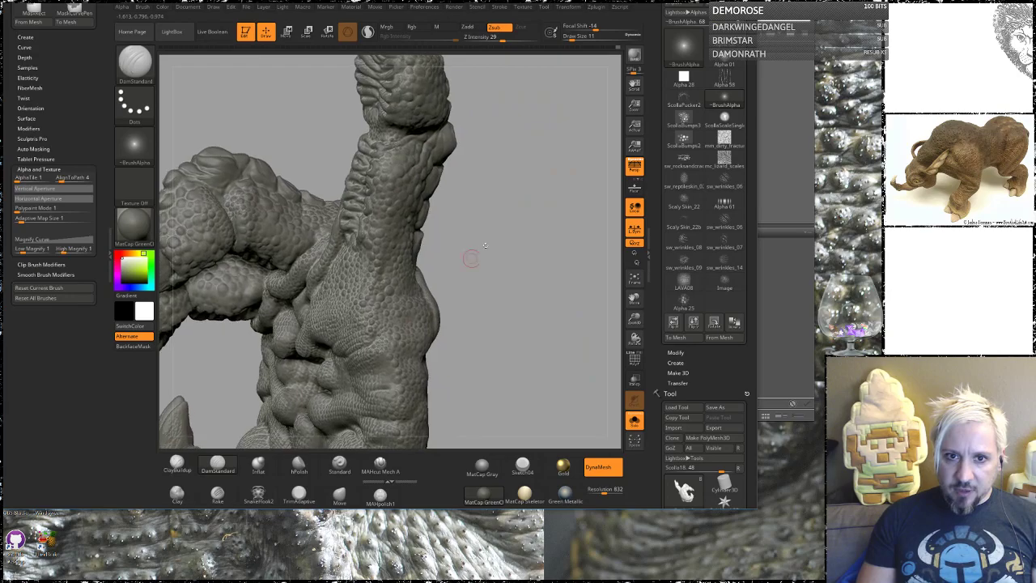
{"action": "left_click_drag", "start_coordinate": [509, 226], "coordinate": [559, 285], "text": "alt"}
{"action": "left_click_drag", "start_coordinate": [544, 243], "coordinate": [504, 235]}
{"action": "mouse_move", "coordinate": [490, 352]}
{"action": "left_mouse_down", "text": "alt"}
{"action": "mouse_move", "coordinate": [530, 219]}
{"action": "mouse_move", "coordinate": [520, 247]}
{"action": "mouse_move", "coordinate": [560, 240]}
{"action": "mouse_move", "coordinate": [571, 265]}
{"action": "mouse_move", "coordinate": [643, 253]}
{"action": "left_mouse_up", "text": "alt"}
{"action": "left_click_drag", "start_coordinate": [472, 209], "coordinate": [276, 286], "text": "alt"}
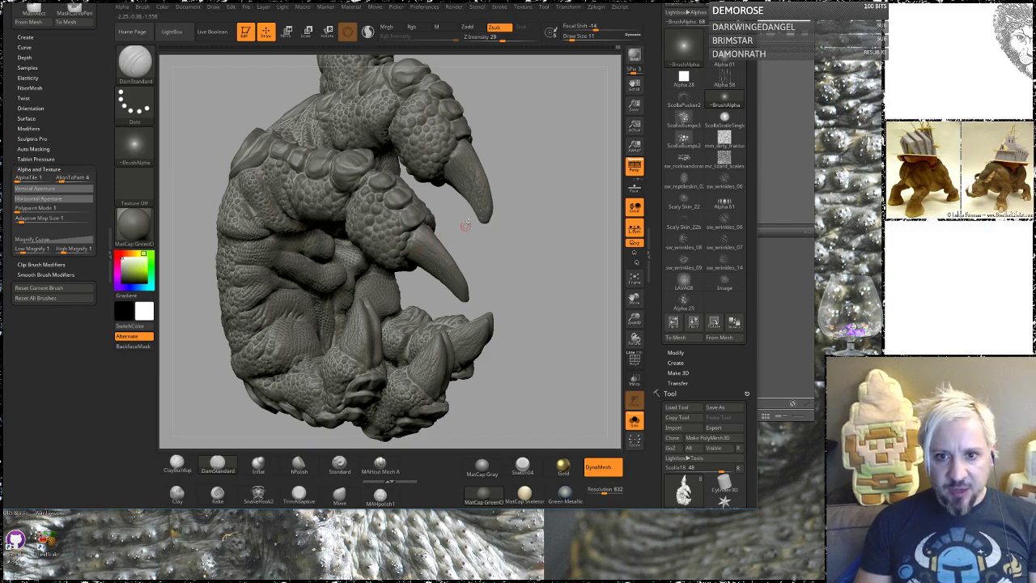
Set the DamStandard draw size to 25 and inspect the plated fingers and their claws up close.
{"action": "mouse_move", "coordinate": [543, 137]}
{"action": "left_mouse_down", "text": "alt"}
{"action": "mouse_move", "coordinate": [490, 268]}
{"action": "mouse_move", "coordinate": [559, 108]}
{"action": "mouse_move", "coordinate": [498, 254]}
{"action": "mouse_move", "coordinate": [507, 212]}
{"action": "mouse_move", "coordinate": [453, 282]}
{"action": "mouse_move", "coordinate": [534, 235]}
{"action": "mouse_move", "coordinate": [445, 197]}
{"action": "left_mouse_up", "text": "alt"}
{"action": "key", "text": "space"}
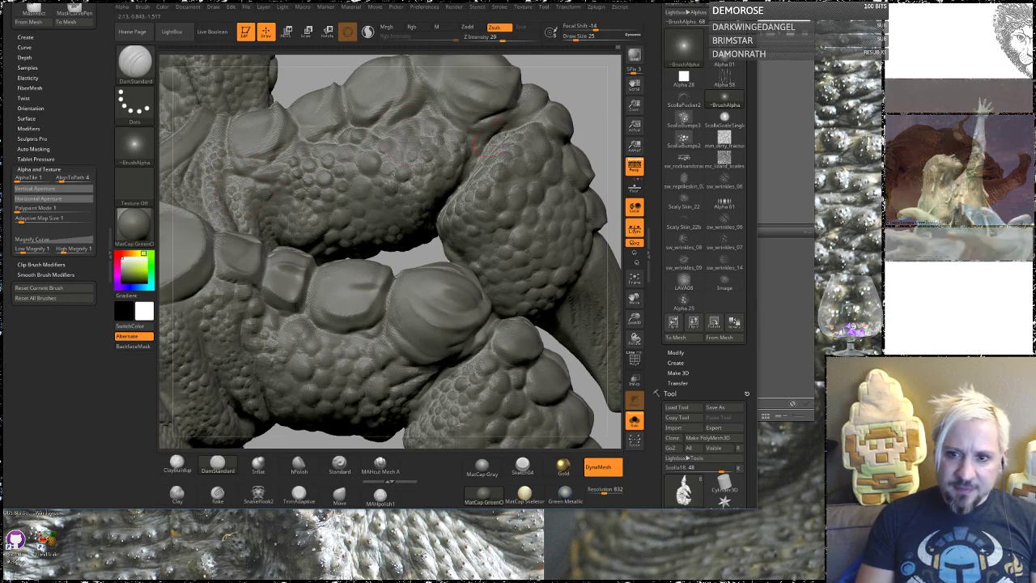
{"action": "mouse_move", "coordinate": [590, 92]}
{"action": "left_mouse_down"}
{"action": "mouse_move", "coordinate": [513, 97]}
{"action": "mouse_move", "coordinate": [514, 127]}
{"action": "mouse_move", "coordinate": [380, 171]}
{"action": "left_mouse_up"}
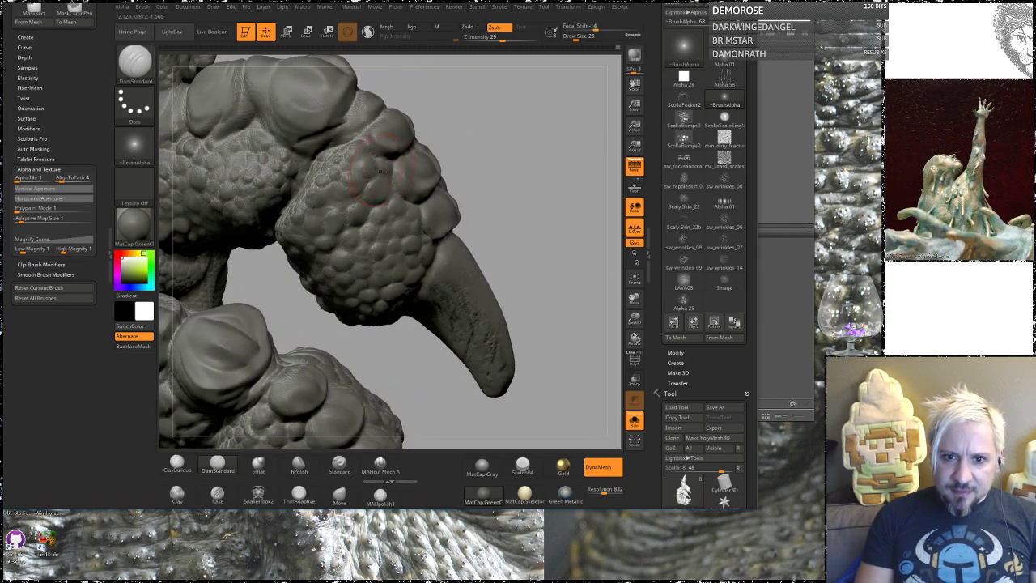
{"action": "mouse_move", "coordinate": [512, 229]}
{"action": "left_mouse_down"}
{"action": "mouse_move", "coordinate": [535, 173]}
{"action": "mouse_move", "coordinate": [412, 158]}
{"action": "mouse_move", "coordinate": [533, 280]}
{"action": "mouse_move", "coordinate": [536, 230]}
{"action": "mouse_move", "coordinate": [468, 282]}
{"action": "left_mouse_up"}
{"action": "mouse_move", "coordinate": [435, 316]}
{"action": "left_mouse_down", "text": "alt"}
{"action": "mouse_move", "coordinate": [283, 297]}
{"action": "mouse_move", "coordinate": [235, 275]}
{"action": "left_mouse_up", "text": "alt"}
{"action": "left_click_drag", "start_coordinate": [387, 366], "coordinate": [356, 256]}
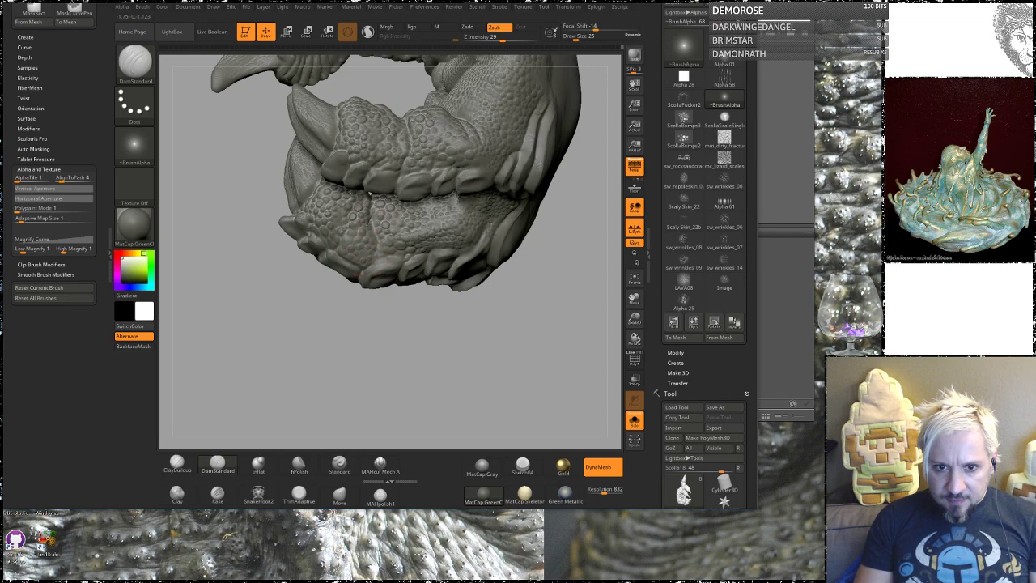
Examine the finger undersides, claw bases, palm folds and the scales along the side of the hand.
{"action": "left_click_drag", "start_coordinate": [338, 304], "coordinate": [409, 215]}
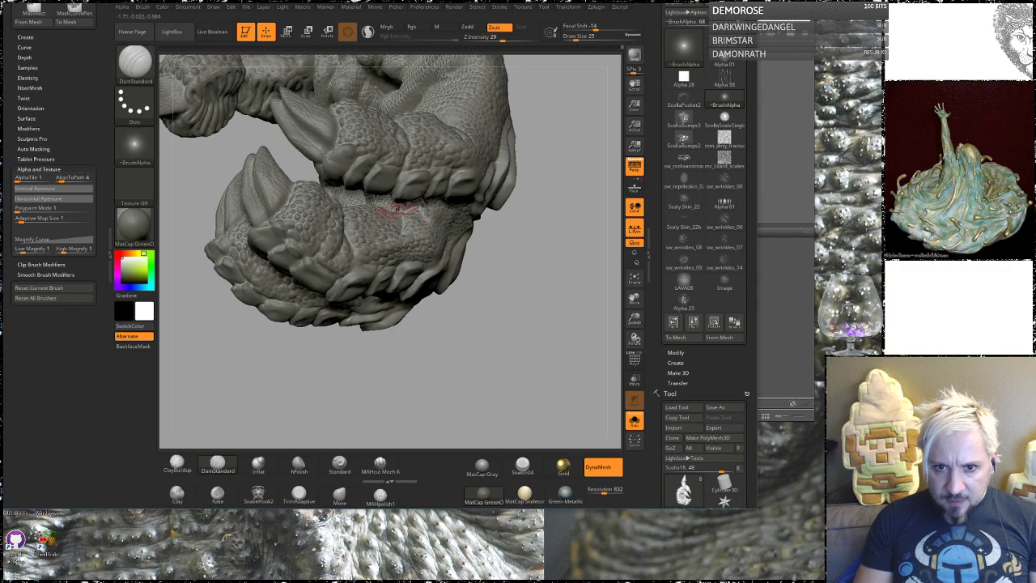
{"action": "mouse_move", "coordinate": [534, 235]}
{"action": "left_mouse_down"}
{"action": "mouse_move", "coordinate": [546, 307]}
{"action": "mouse_move", "coordinate": [526, 277]}
{"action": "left_mouse_up"}
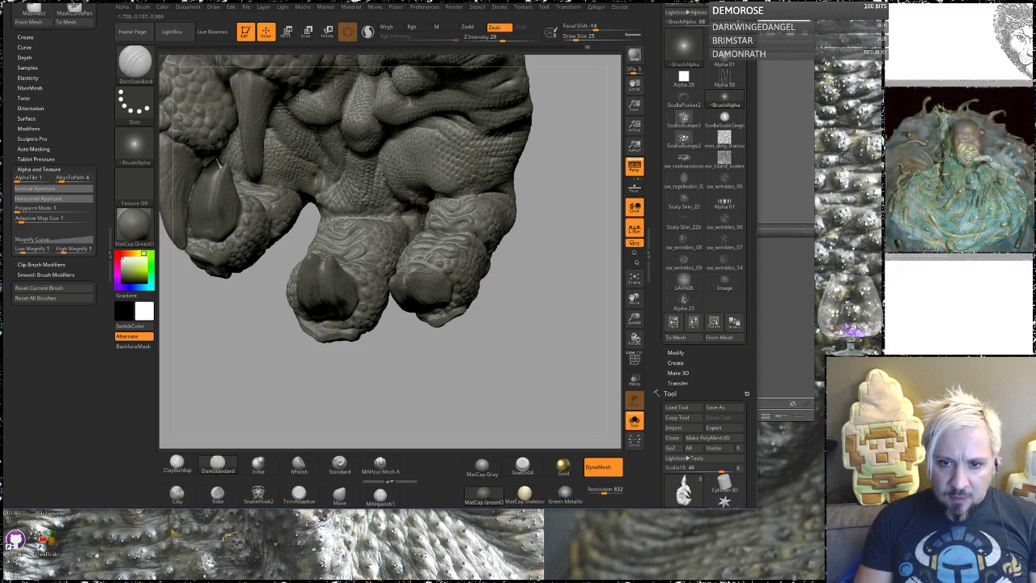
{"action": "left_click_drag", "start_coordinate": [567, 238], "coordinate": [484, 189]}
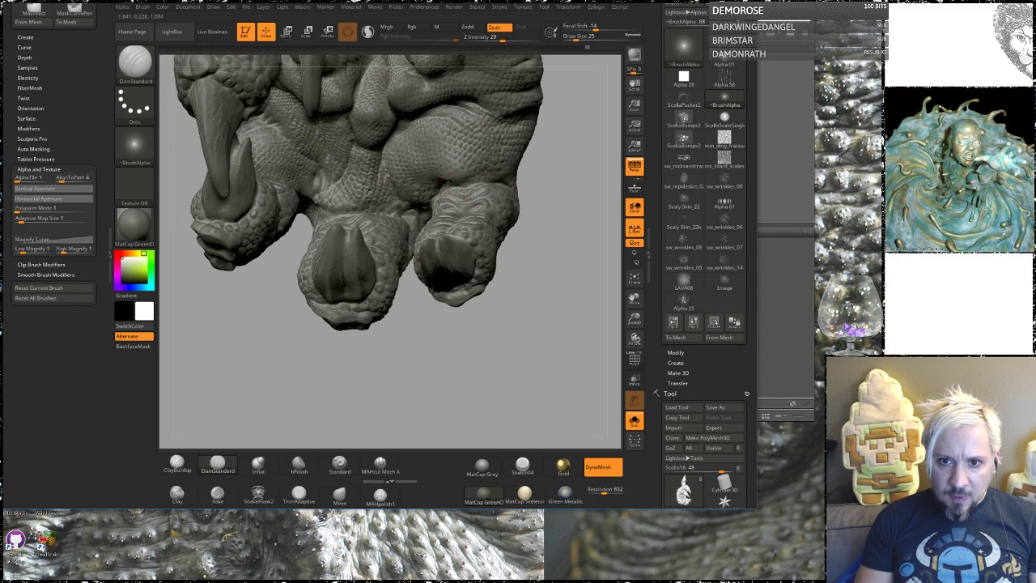
{"action": "mouse_move", "coordinate": [546, 204]}
{"action": "left_mouse_down"}
{"action": "mouse_move", "coordinate": [560, 204]}
{"action": "mouse_move", "coordinate": [555, 249]}
{"action": "mouse_move", "coordinate": [544, 224]}
{"action": "mouse_move", "coordinate": [455, 289]}
{"action": "left_mouse_up"}
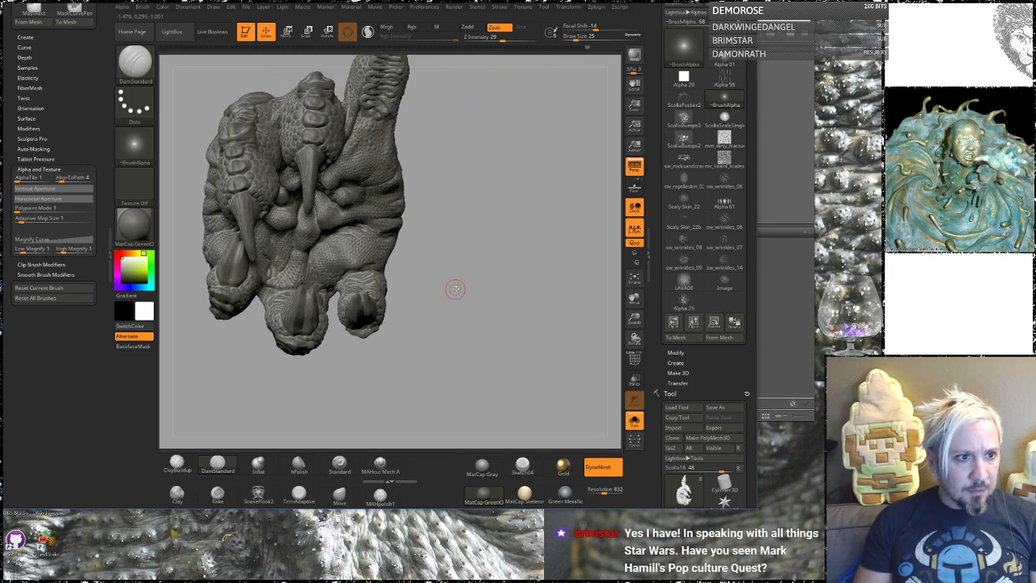
{"action": "left_click_drag", "start_coordinate": [462, 334], "coordinate": [453, 304]}
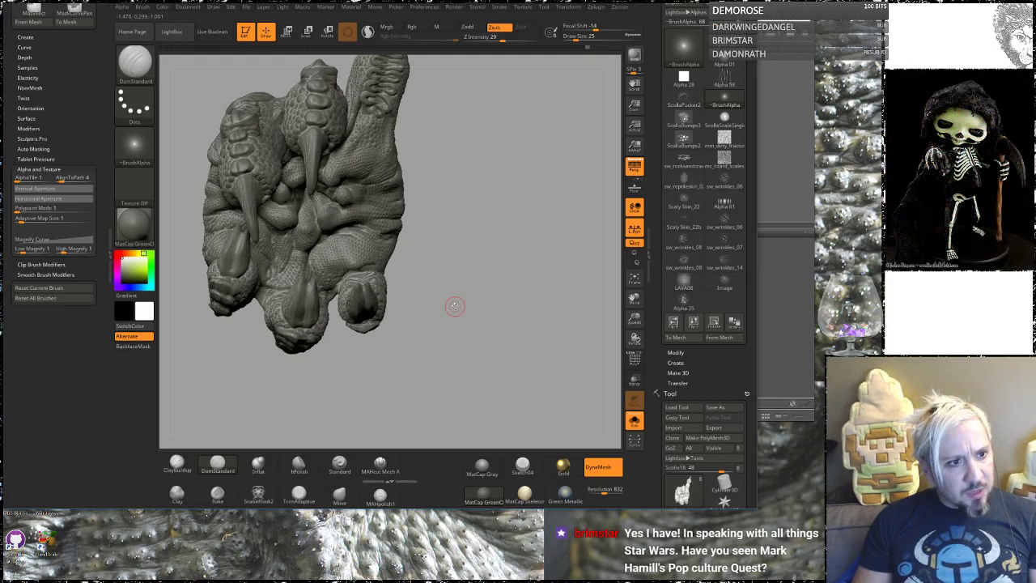
{"action": "mouse_move", "coordinate": [468, 269]}
{"action": "left_mouse_down"}
{"action": "mouse_move", "coordinate": [481, 301]}
{"action": "mouse_move", "coordinate": [488, 206]}
{"action": "mouse_move", "coordinate": [501, 290]}
{"action": "mouse_move", "coordinate": [500, 231]}
{"action": "mouse_move", "coordinate": [506, 287]}
{"action": "mouse_move", "coordinate": [477, 276]}
{"action": "mouse_move", "coordinate": [550, 203]}
{"action": "mouse_move", "coordinate": [558, 246]}
{"action": "mouse_move", "coordinate": [596, 227]}
{"action": "mouse_move", "coordinate": [534, 289]}
{"action": "mouse_move", "coordinate": [529, 259]}
{"action": "mouse_move", "coordinate": [508, 246]}
{"action": "mouse_move", "coordinate": [536, 233]}
{"action": "left_mouse_up"}
{"action": "mouse_move", "coordinate": [474, 285]}
{"action": "left_mouse_down"}
{"action": "mouse_move", "coordinate": [453, 268]}
{"action": "mouse_move", "coordinate": [476, 275]}
{"action": "mouse_move", "coordinate": [474, 320]}
{"action": "left_mouse_up"}
{"action": "left_click_drag", "start_coordinate": [481, 245], "coordinate": [495, 314], "text": "alt"}
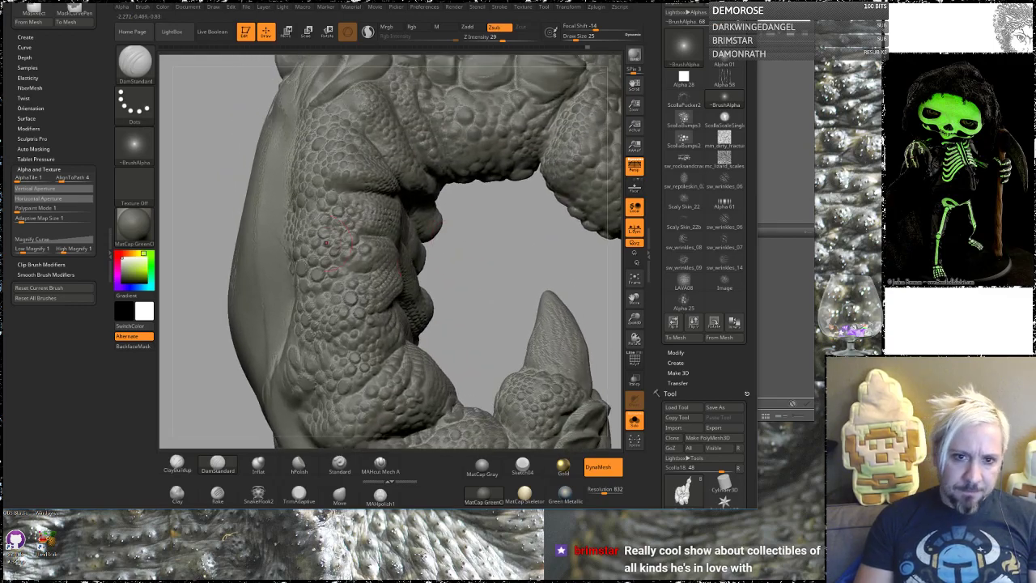
{"action": "left_click_drag", "start_coordinate": [478, 254], "coordinate": [489, 210]}
{"action": "mouse_move", "coordinate": [507, 260]}
{"action": "left_mouse_down"}
{"action": "mouse_move", "coordinate": [540, 261]}
{"action": "mouse_move", "coordinate": [456, 297]}
{"action": "left_mouse_up"}
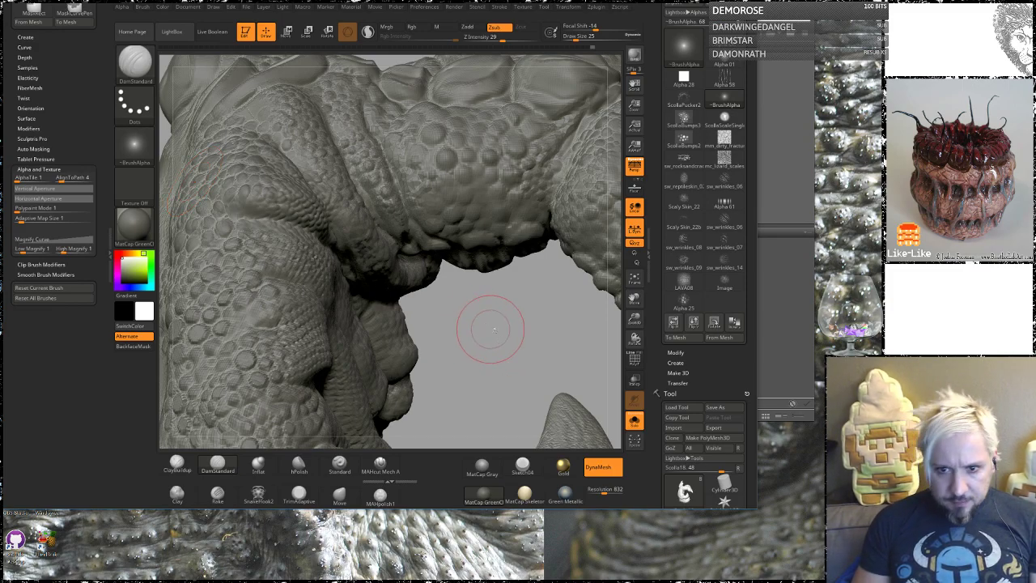
Turn off Solo mode to show the complete creature and bring its front into view.
{"action": "left_click_drag", "start_coordinate": [503, 353], "coordinate": [375, 233], "text": "alt"}
{"action": "mouse_move", "coordinate": [432, 288]}
{"action": "left_mouse_down"}
{"action": "mouse_move", "coordinate": [510, 238]}
{"action": "mouse_move", "coordinate": [470, 278]}
{"action": "mouse_move", "coordinate": [384, 286]}
{"action": "mouse_move", "coordinate": [381, 211]}
{"action": "mouse_move", "coordinate": [454, 324]}
{"action": "mouse_move", "coordinate": [430, 277]}
{"action": "mouse_move", "coordinate": [437, 284]}
{"action": "left_mouse_up"}
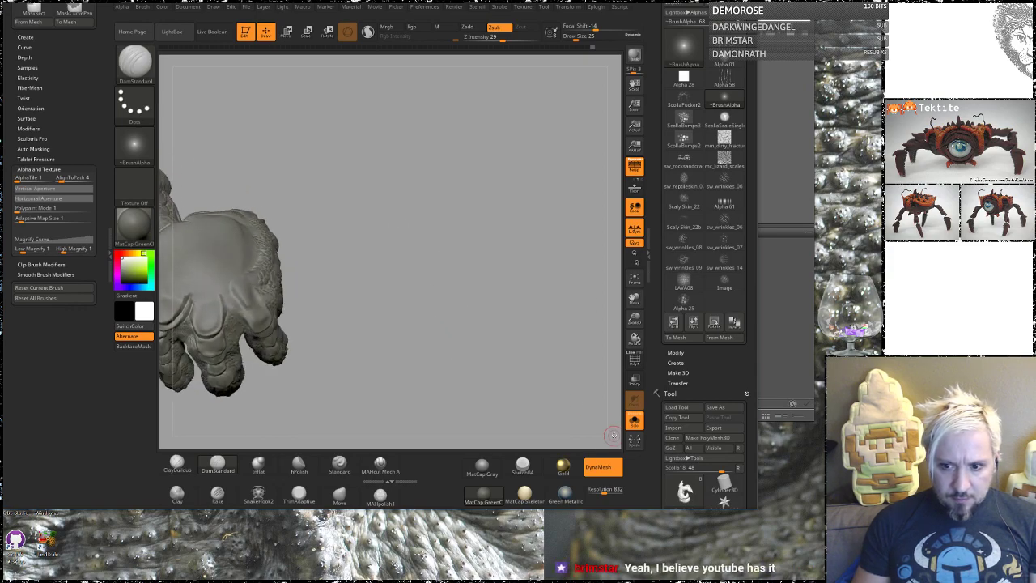
{"action": "left_click", "coordinate": [397, 320]}
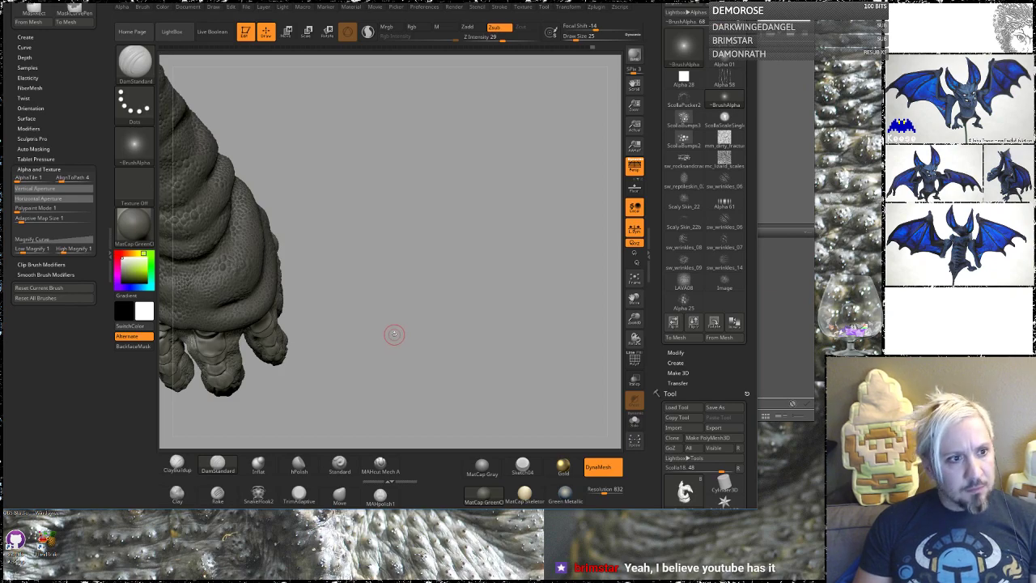
{"action": "mouse_move", "coordinate": [370, 313]}
{"action": "left_mouse_down"}
{"action": "mouse_move", "coordinate": [475, 222]}
{"action": "mouse_move", "coordinate": [506, 258]}
{"action": "mouse_move", "coordinate": [518, 234]}
{"action": "mouse_move", "coordinate": [496, 248]}
{"action": "mouse_move", "coordinate": [504, 291]}
{"action": "mouse_move", "coordinate": [520, 309]}
{"action": "mouse_move", "coordinate": [452, 326]}
{"action": "mouse_move", "coordinate": [484, 377]}
{"action": "mouse_move", "coordinate": [462, 348]}
{"action": "mouse_move", "coordinate": [435, 376]}
{"action": "mouse_move", "coordinate": [437, 421]}
{"action": "left_mouse_up"}
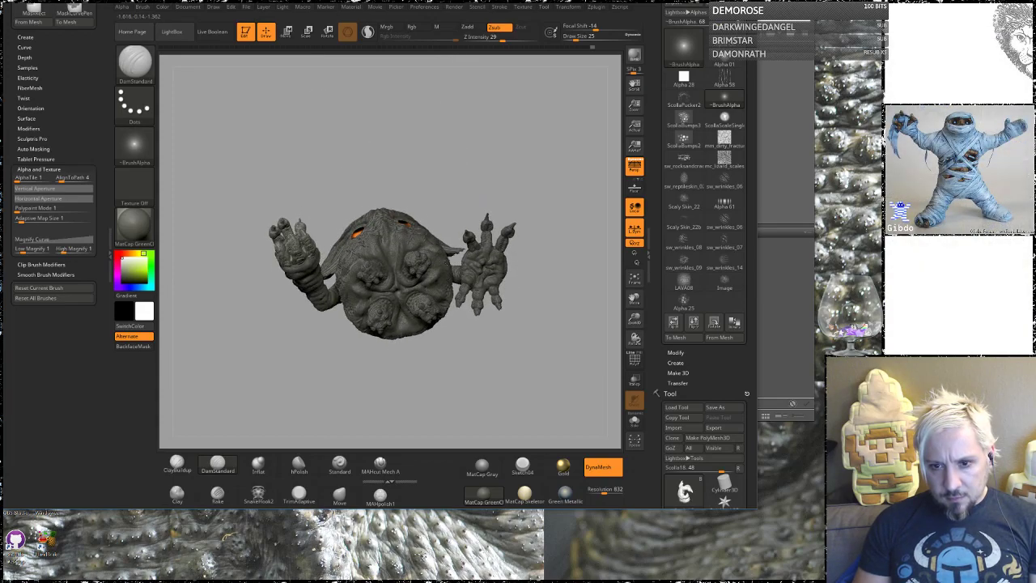
{"action": "left_click_drag", "start_coordinate": [453, 335], "coordinate": [461, 390]}
{"action": "left_click_drag", "start_coordinate": [514, 243], "coordinate": [513, 397]}
{"action": "left_click_drag", "start_coordinate": [340, 91], "coordinate": [354, 73]}
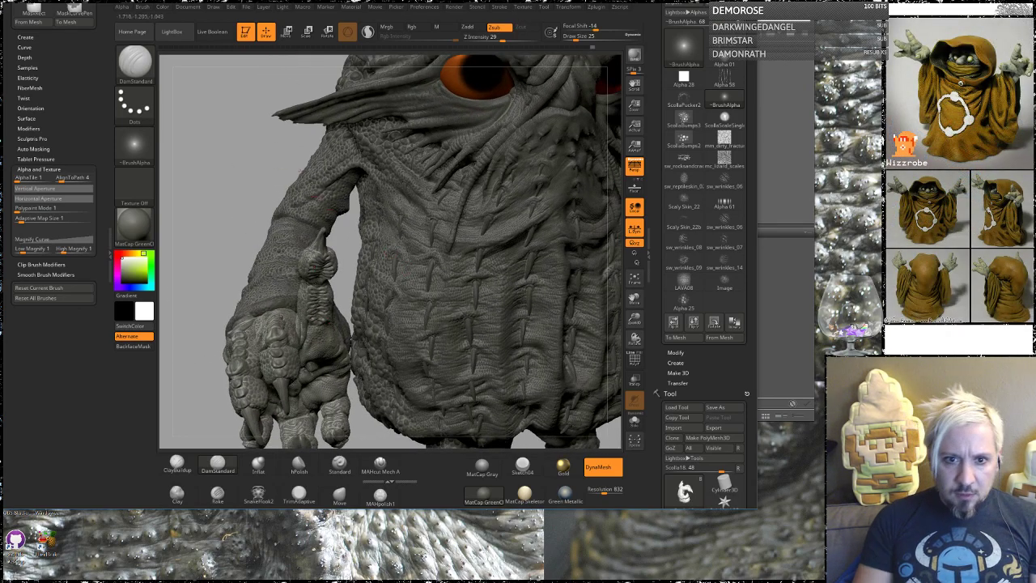
Make the creature's head and body mesh the active subtool and apply the MatCap Gray material.
{"action": "left_click_drag", "start_coordinate": [277, 66], "coordinate": [131, 293], "text": "alt"}
{"action": "left_click_drag", "start_coordinate": [583, 206], "coordinate": [581, 285]}
{"action": "right_click_drag", "start_coordinate": [581, 284], "coordinate": [594, 324], "text": "alt"}
{"action": "right_click_drag", "start_coordinate": [380, 348], "coordinate": [499, 212], "text": "alt"}
{"action": "right_click_drag", "start_coordinate": [488, 310], "coordinate": [302, 497], "text": "alt"}
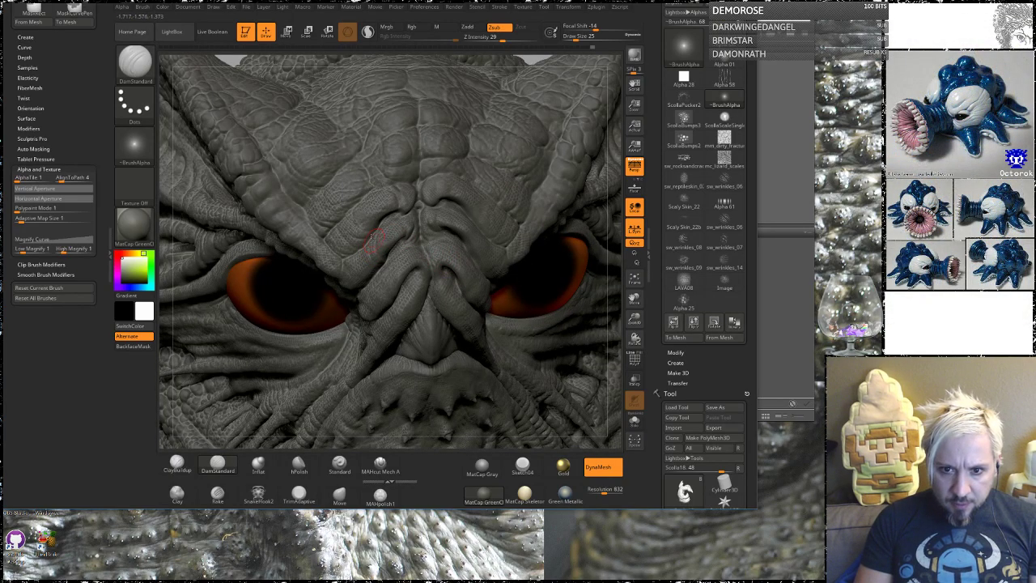
{"action": "left_click", "coordinate": [515, 262], "text": "alt"}
{"action": "right_click_drag", "start_coordinate": [614, 259], "coordinate": [438, 433]}
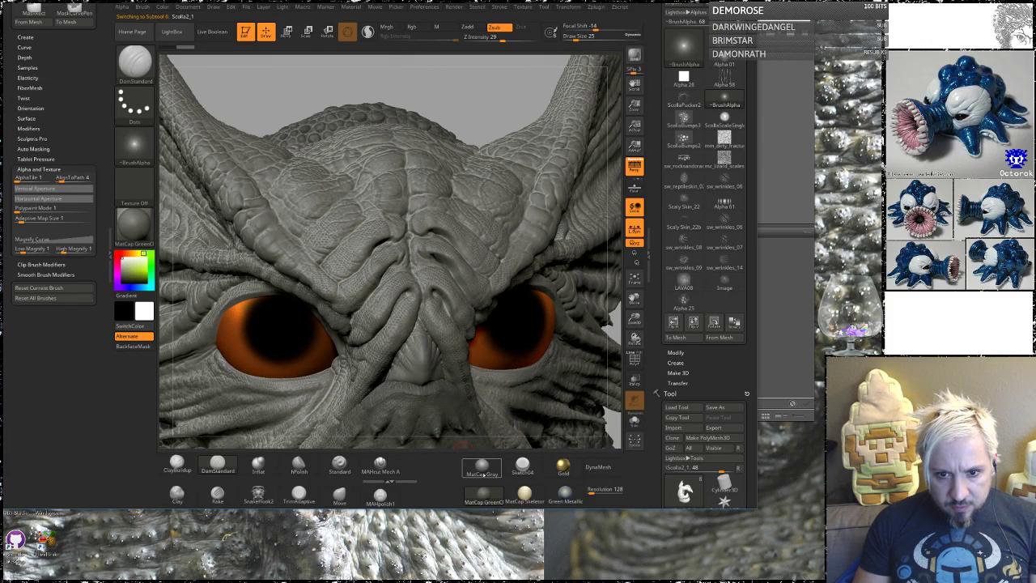
{"action": "left_click", "coordinate": [482, 468]}
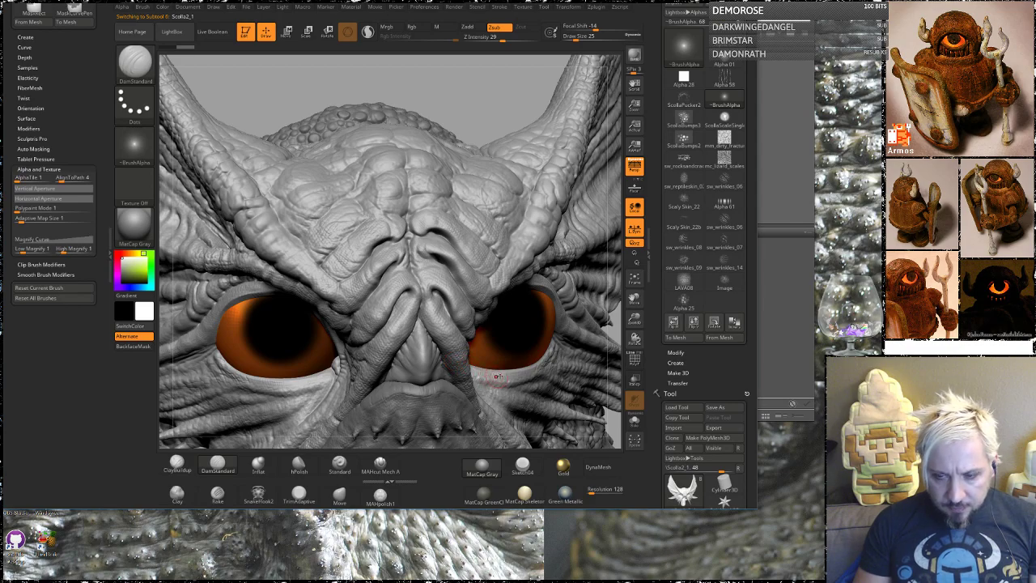
Inspect the brow and eyes at an angle, and turn on ghosted transparency for the inactive subtools.
{"action": "left_click_drag", "start_coordinate": [613, 297], "coordinate": [485, 136]}
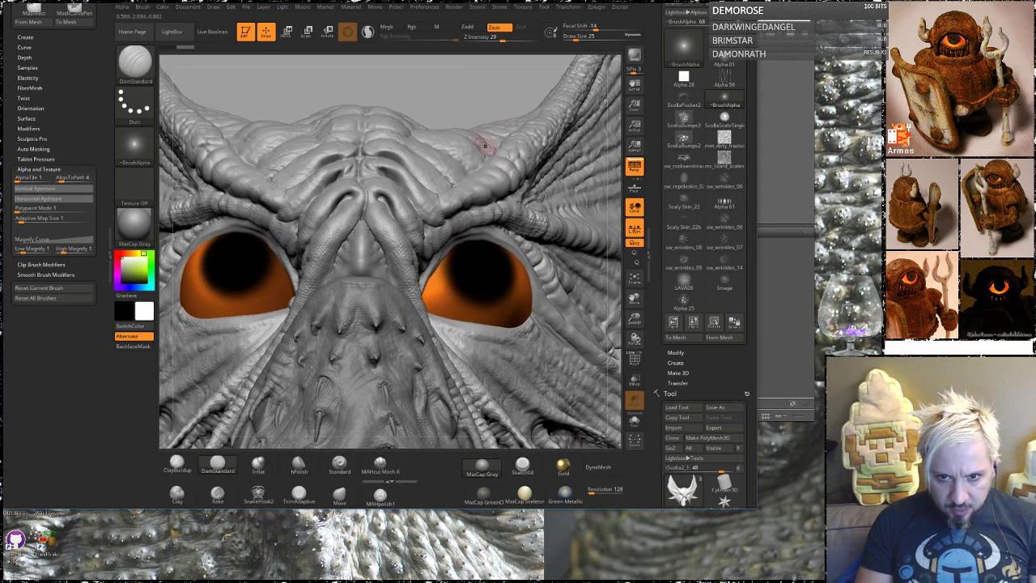
{"action": "left_click_drag", "start_coordinate": [481, 76], "coordinate": [403, 88]}
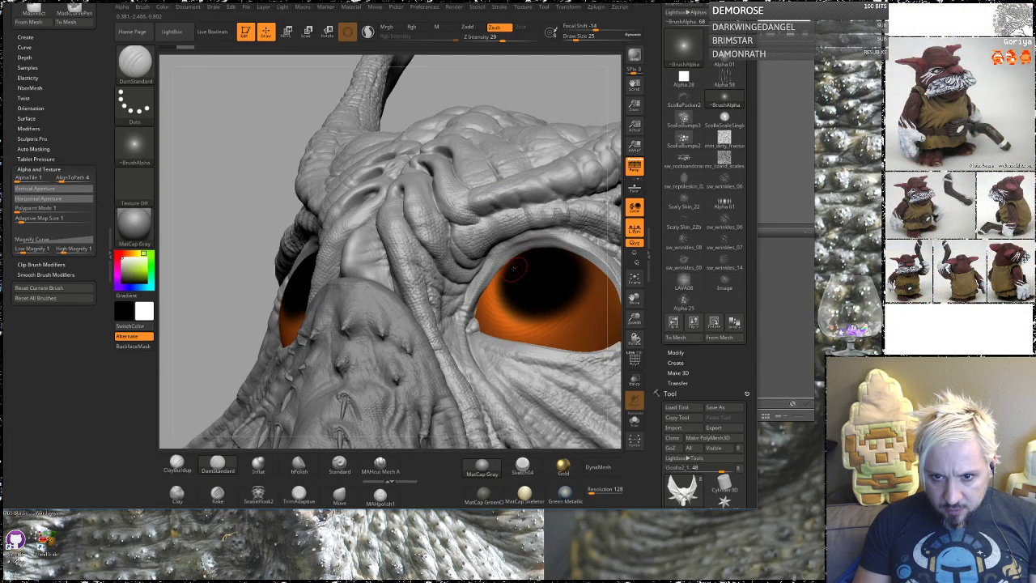
{"action": "left_click_drag", "start_coordinate": [588, 71], "coordinate": [486, 93]}
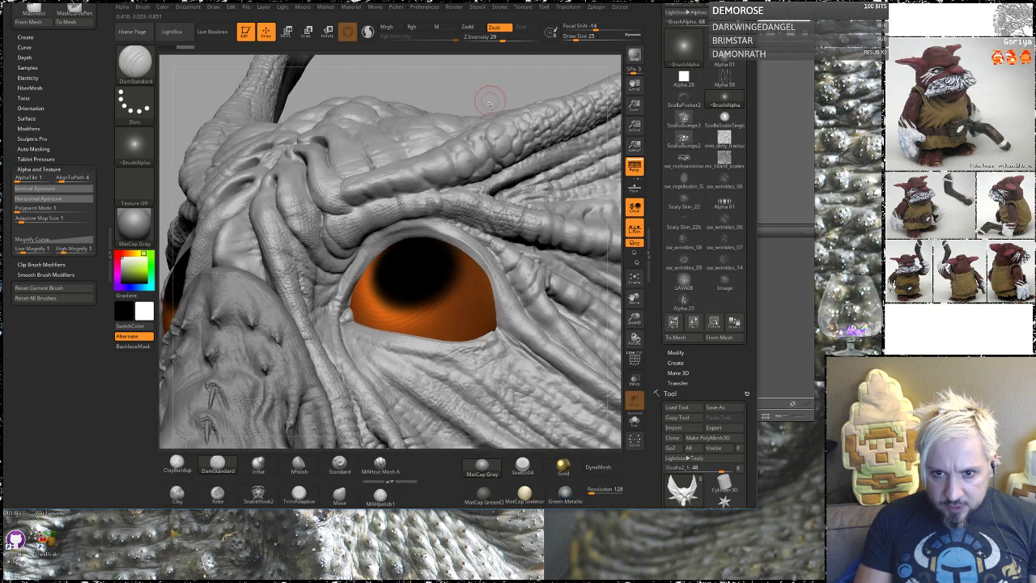
{"action": "key", "text": "ctrl"}
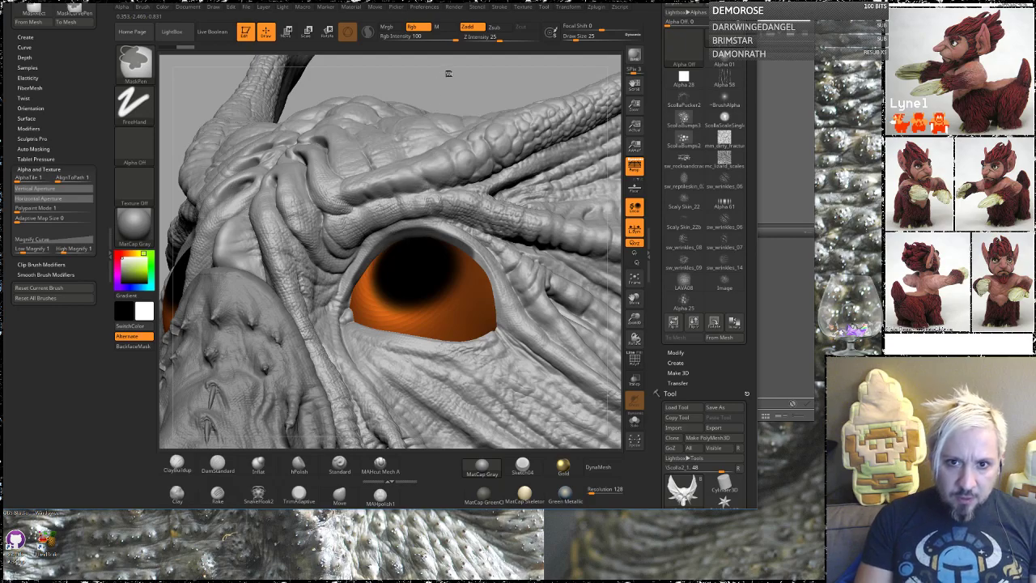
{"action": "mouse_move", "coordinate": [486, 71]}
{"action": "left_mouse_down", "text": "ctrl"}
{"action": "mouse_move", "coordinate": [417, 90]}
{"action": "mouse_move", "coordinate": [378, 86]}
{"action": "mouse_move", "coordinate": [460, 98]}
{"action": "left_mouse_up", "text": "ctrl"}
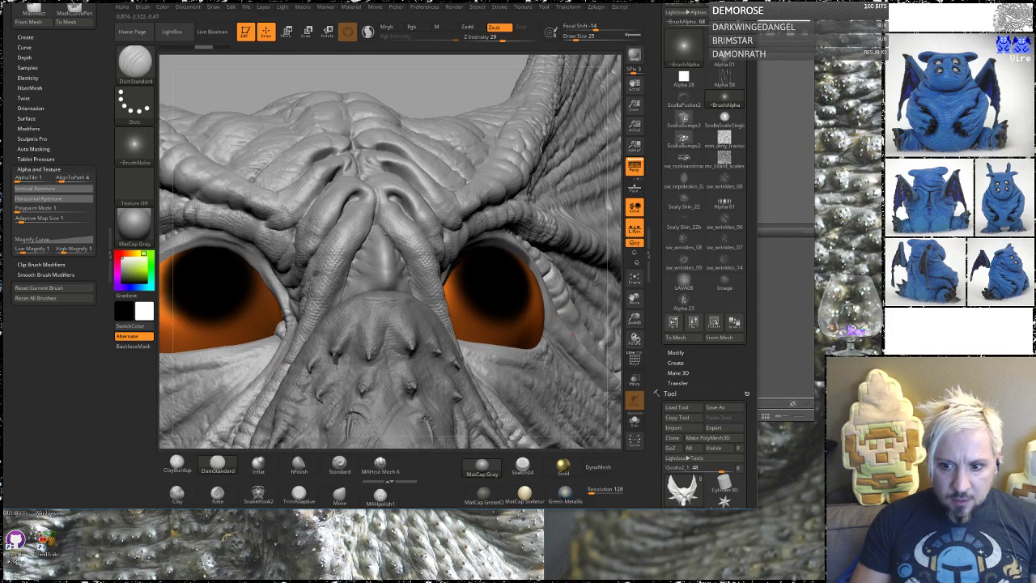
{"action": "left_click", "coordinate": [634, 378]}
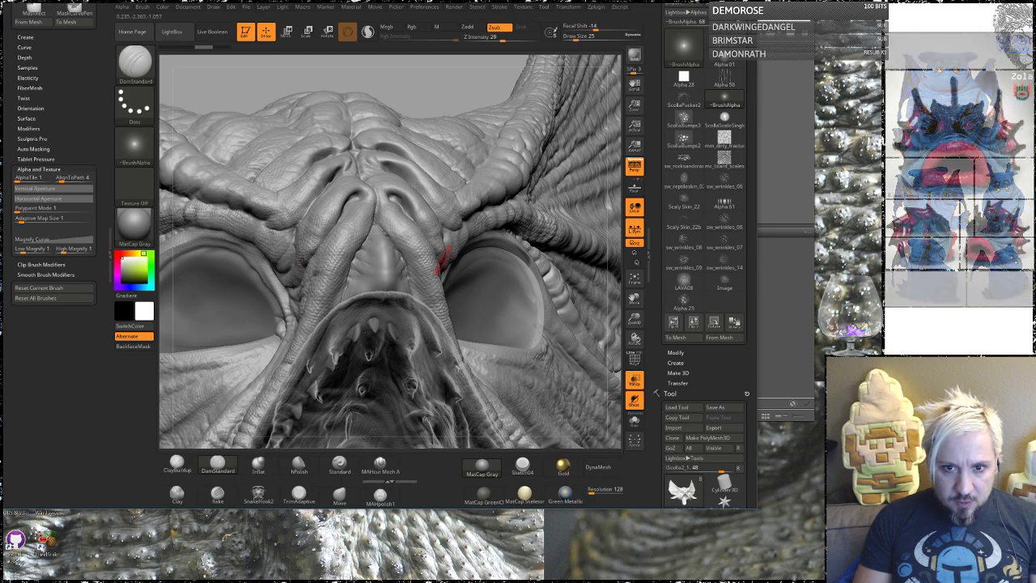
Examine the brow folds and the eyelid rims around both open eye sockets from the front, below and each side.
{"action": "mouse_move", "coordinate": [461, 99]}
{"action": "left_mouse_down"}
{"action": "mouse_move", "coordinate": [426, 118]}
{"action": "mouse_move", "coordinate": [423, 105]}
{"action": "left_mouse_up"}
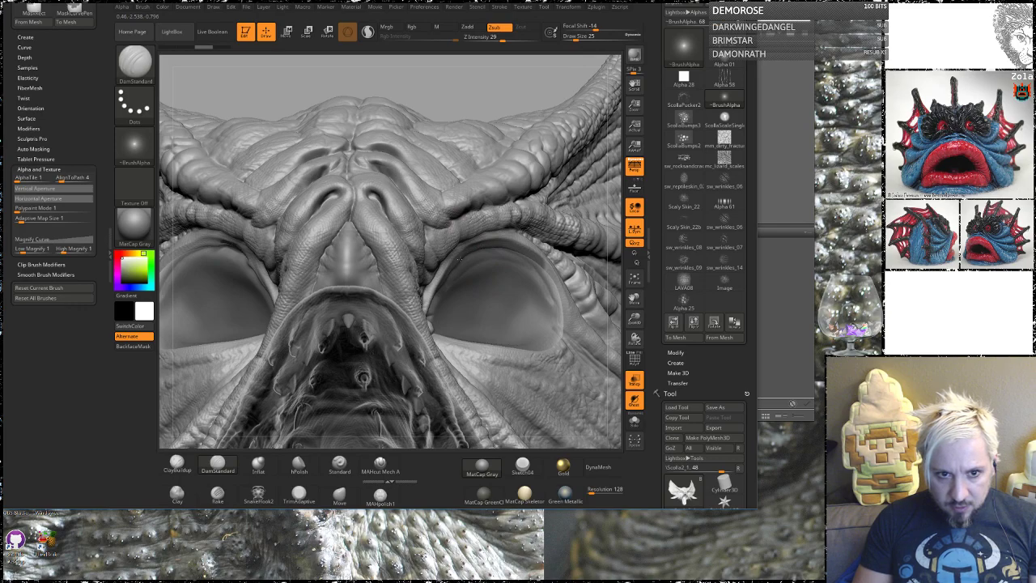
{"action": "left_click_drag", "start_coordinate": [489, 93], "coordinate": [489, 87]}
{"action": "key", "text": "ctrl"}
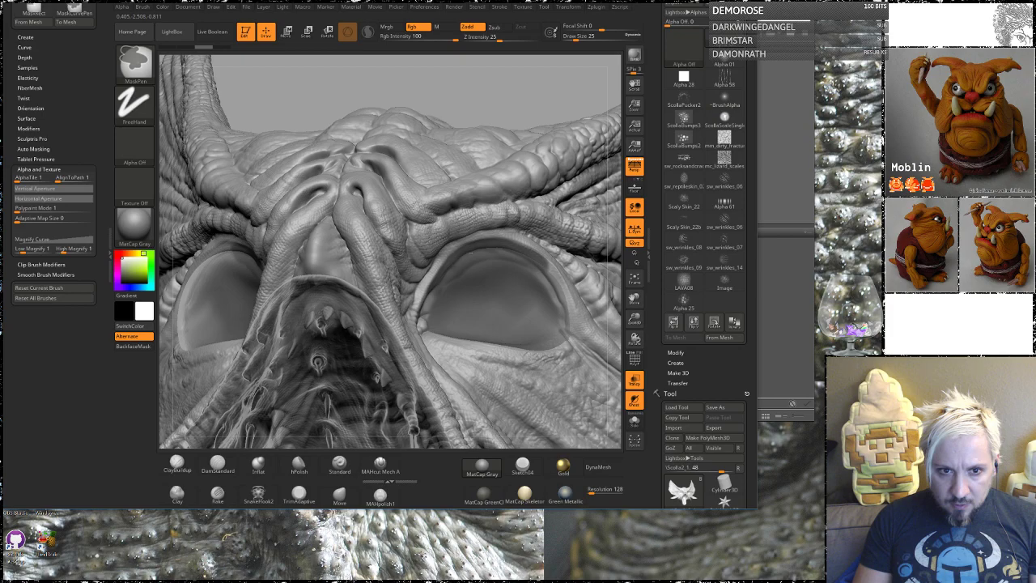
{"action": "key", "text": "ctrl+shift+z"}
{"action": "mouse_move", "coordinate": [504, 99]}
{"action": "left_mouse_down"}
{"action": "mouse_move", "coordinate": [492, 61]}
{"action": "mouse_move", "coordinate": [491, 261]}
{"action": "left_mouse_up"}
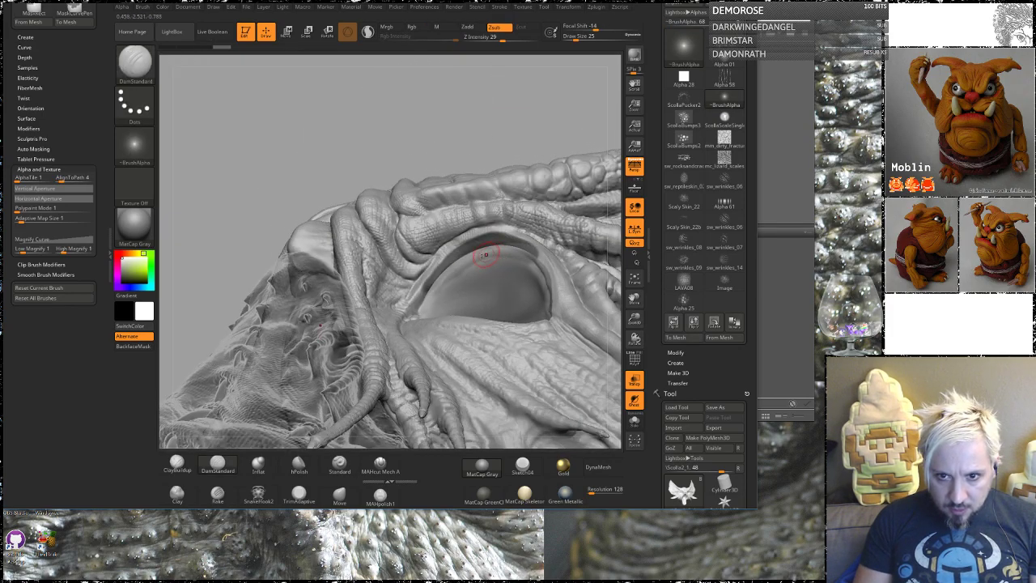
{"action": "left_click_drag", "start_coordinate": [486, 120], "coordinate": [350, 172]}
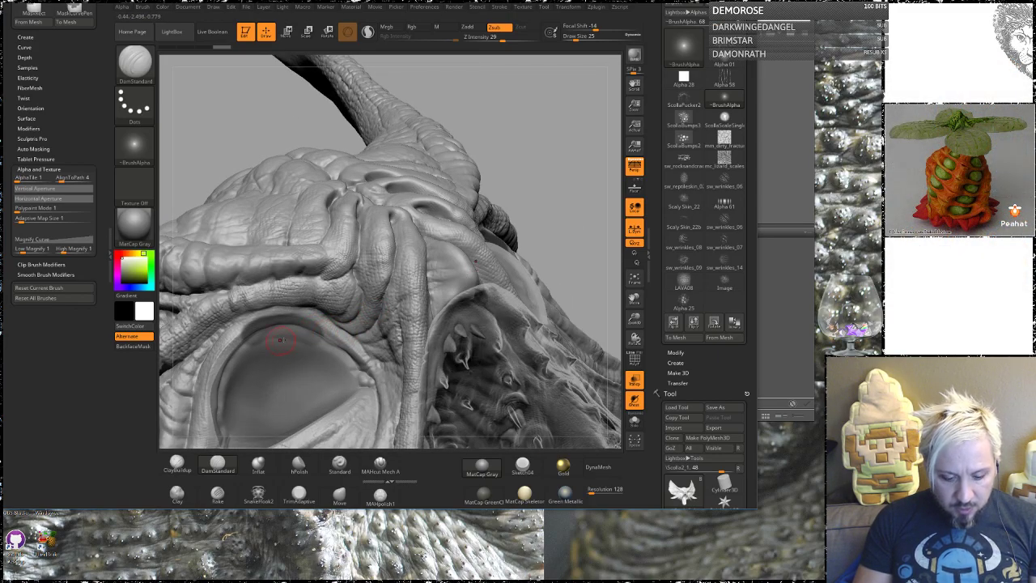
{"action": "left_click_drag", "start_coordinate": [531, 190], "coordinate": [558, 213], "text": "alt"}
{"action": "left_click_drag", "start_coordinate": [616, 136], "coordinate": [725, 53], "text": "alt"}
Set the masking brush's draw size to 11, try masking along the upper eyelid, and clear the mask.
{"action": "mouse_move", "coordinate": [243, 300]}
{"action": "left_mouse_down", "text": "ctrl"}
{"action": "mouse_move", "coordinate": [210, 353]}
{"action": "mouse_move", "coordinate": [212, 330]}
{"action": "mouse_move", "coordinate": [195, 383]}
{"action": "mouse_move", "coordinate": [190, 342]}
{"action": "left_mouse_up", "text": "ctrl"}
{"action": "mouse_move", "coordinate": [333, 285]}
{"action": "left_mouse_down", "text": "ctrl"}
{"action": "mouse_move", "coordinate": [386, 336]}
{"action": "mouse_move", "coordinate": [374, 312]}
{"action": "mouse_move", "coordinate": [345, 311]}
{"action": "left_mouse_up", "text": "ctrl"}
{"action": "key", "text": "space"}
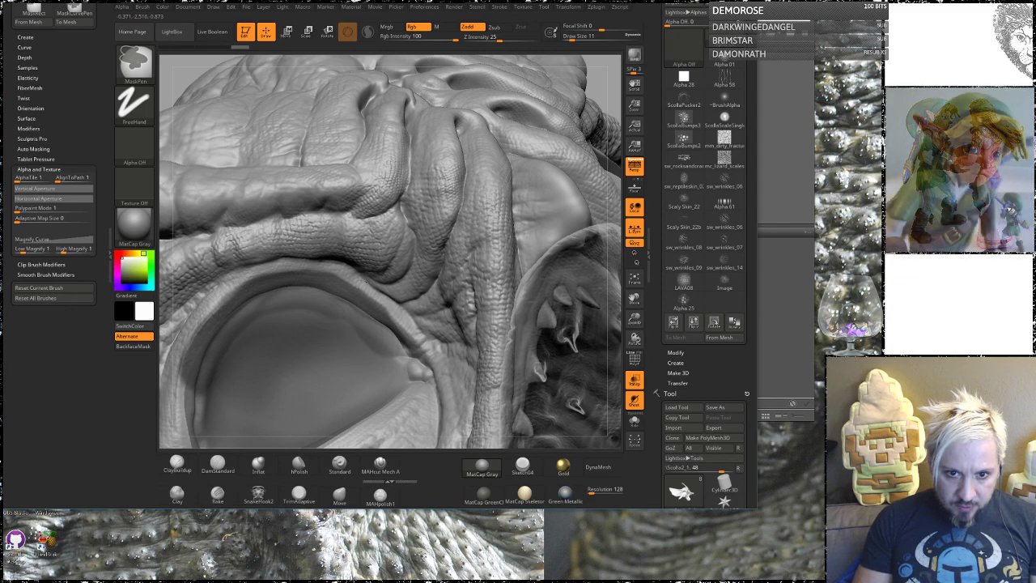
{"action": "left_click_drag", "start_coordinate": [298, 257], "coordinate": [285, 264], "text": "ctrl"}
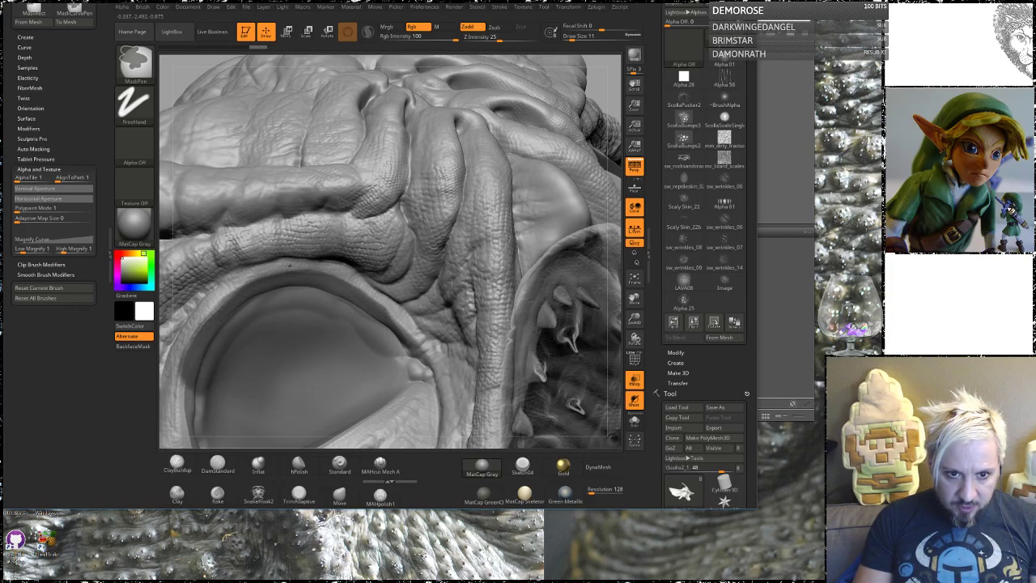
{"action": "mouse_move", "coordinate": [597, 81]}
{"action": "left_mouse_down", "text": "ctrl"}
{"action": "mouse_move", "coordinate": [603, 92]}
{"action": "mouse_move", "coordinate": [609, 77]}
{"action": "mouse_move", "coordinate": [597, 71]}
{"action": "left_mouse_up", "text": "ctrl"}
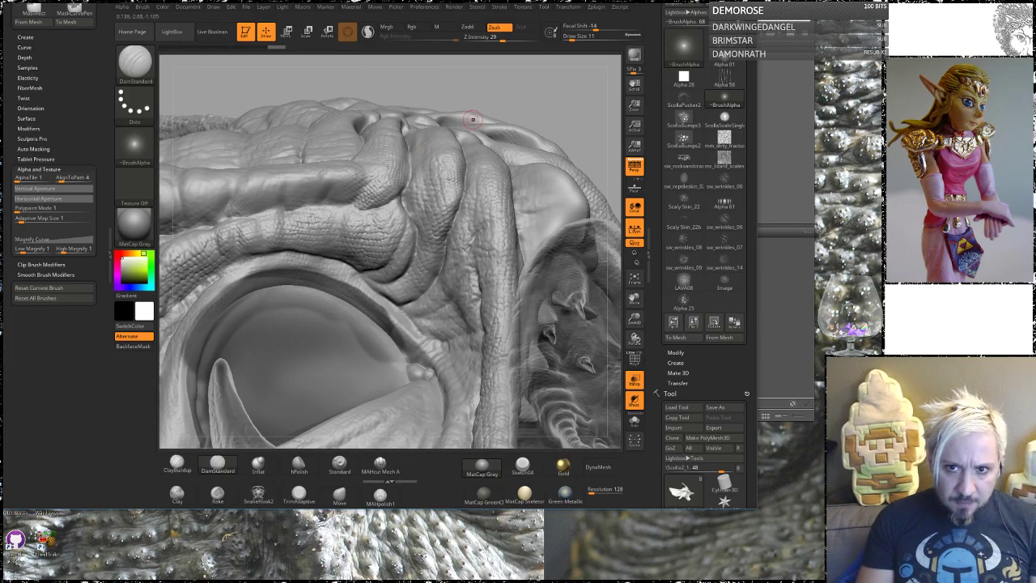
Mask the fold directly above the upper eyelid, from its inner end near the nose to its outer end.
{"action": "left_click_drag", "start_coordinate": [551, 108], "coordinate": [578, 88]}
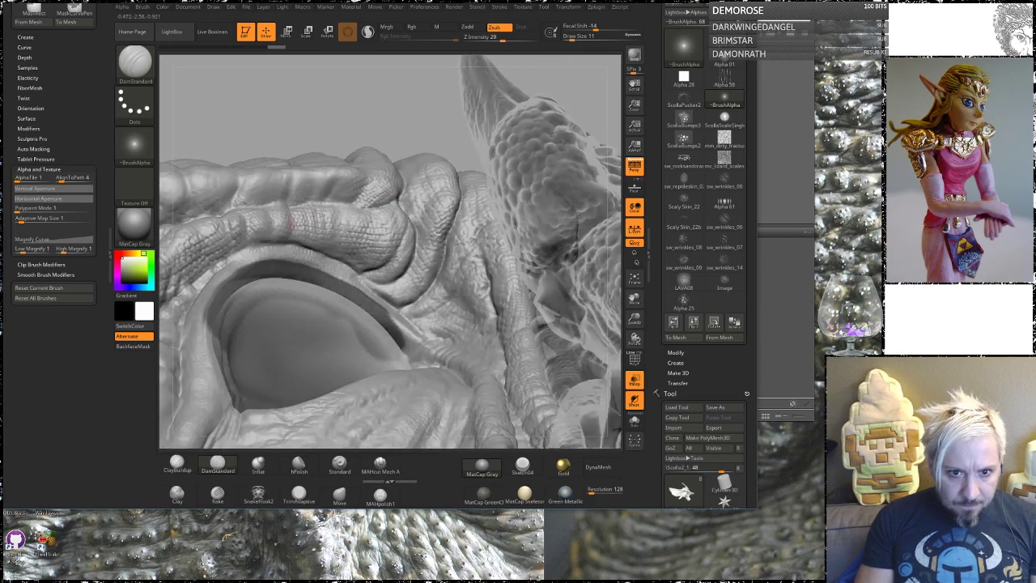
{"action": "mouse_move", "coordinate": [377, 268]}
{"action": "left_mouse_down", "text": "ctrl"}
{"action": "mouse_move", "coordinate": [295, 235]}
{"action": "mouse_move", "coordinate": [235, 228]}
{"action": "mouse_move", "coordinate": [186, 268]}
{"action": "mouse_move", "coordinate": [241, 241]}
{"action": "mouse_move", "coordinate": [322, 246]}
{"action": "left_mouse_up", "text": "ctrl"}
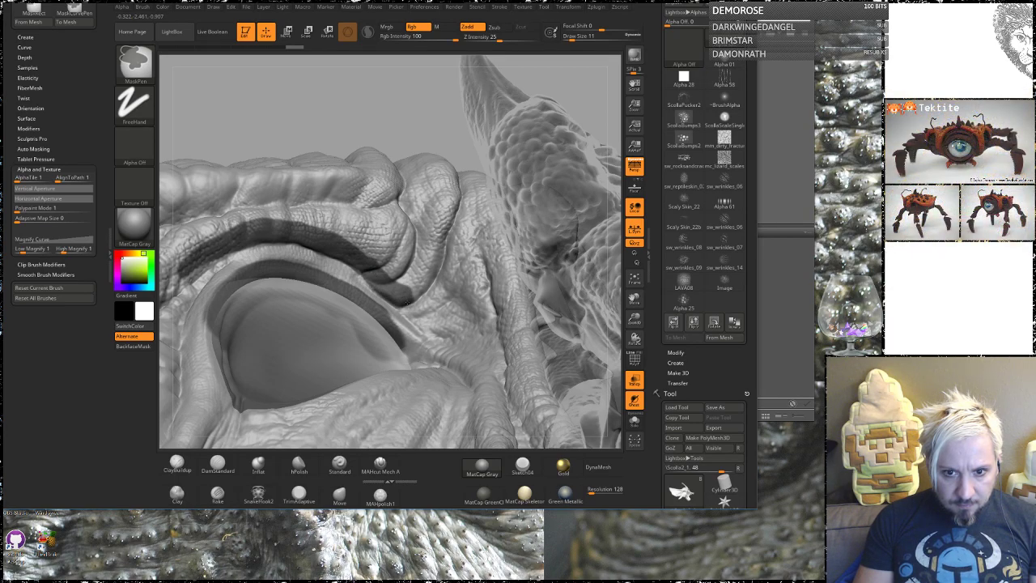
{"action": "left_click_drag", "start_coordinate": [406, 303], "coordinate": [422, 312], "text": "ctrl"}
{"action": "left_click_drag", "start_coordinate": [405, 106], "coordinate": [397, 148], "text": "shift"}
{"action": "key", "text": "ctrl"}
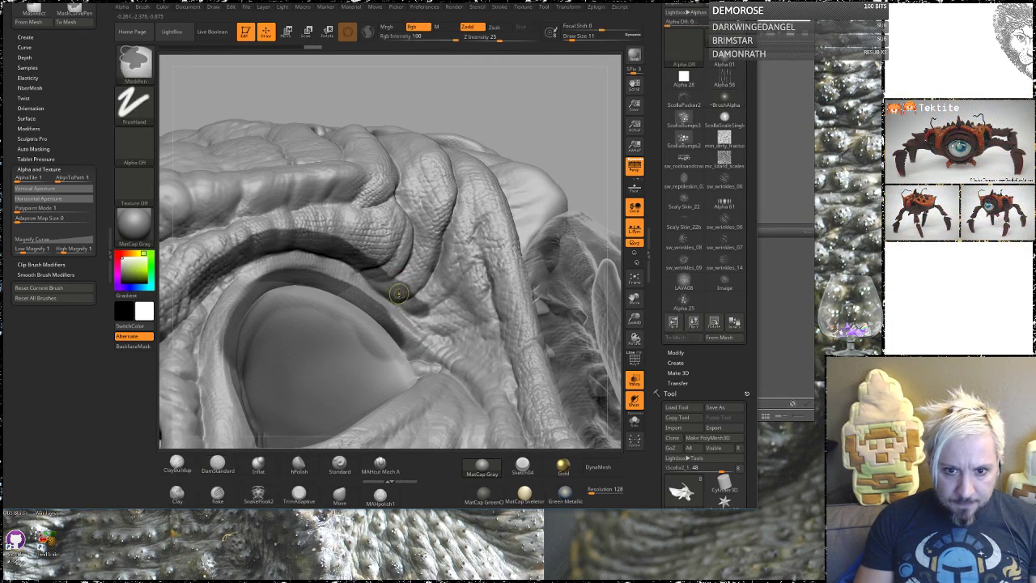
{"action": "mouse_move", "coordinate": [425, 300]}
{"action": "left_mouse_down", "text": "ctrl"}
{"action": "mouse_move", "coordinate": [340, 235]}
{"action": "mouse_move", "coordinate": [267, 226]}
{"action": "mouse_move", "coordinate": [192, 276]}
{"action": "mouse_move", "coordinate": [250, 229]}
{"action": "mouse_move", "coordinate": [354, 231]}
{"action": "mouse_move", "coordinate": [409, 265]}
{"action": "mouse_move", "coordinate": [283, 220]}
{"action": "left_mouse_up", "text": "ctrl"}
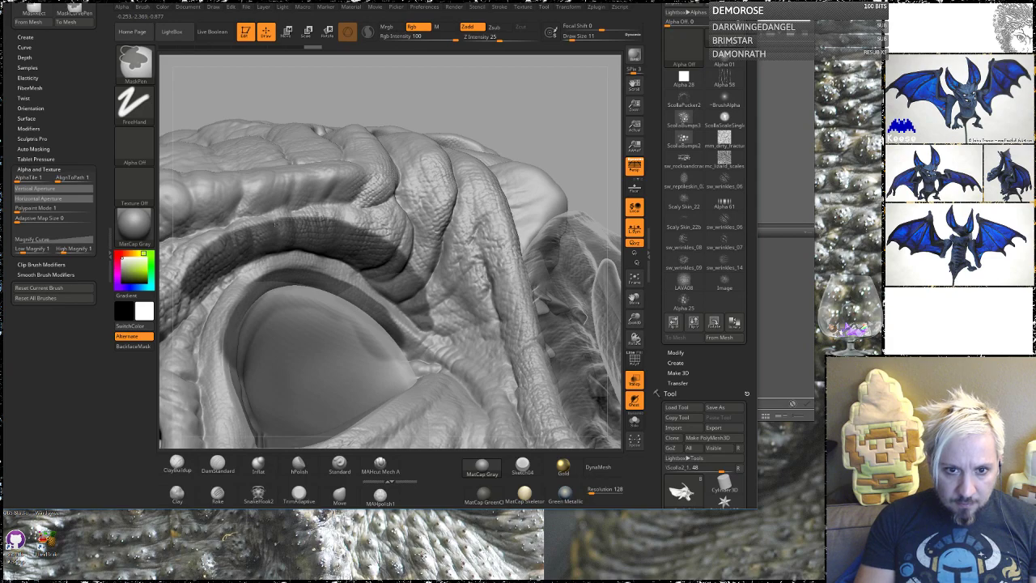
{"action": "left_click_drag", "start_coordinate": [354, 97], "coordinate": [439, 87]}
{"action": "key", "text": "ctrl"}
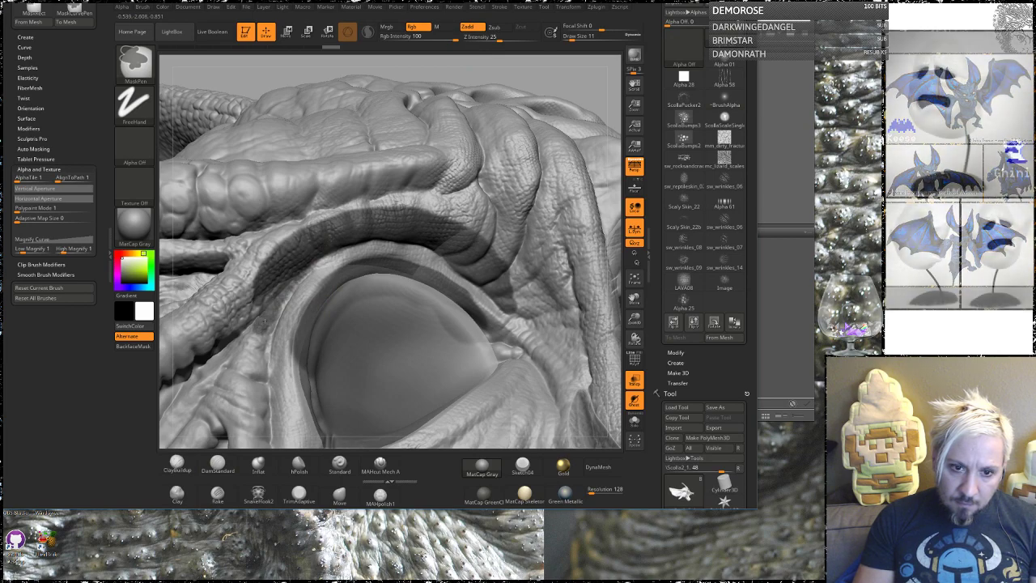
Try masking beside the outer eye corner and pulling the upper eyelid rim with the Move brush at draw size 41.
{"action": "mouse_move", "coordinate": [257, 346]}
{"action": "left_mouse_down", "text": "ctrl"}
{"action": "mouse_move", "coordinate": [251, 370]}
{"action": "mouse_move", "coordinate": [268, 289]}
{"action": "left_mouse_up", "text": "ctrl"}
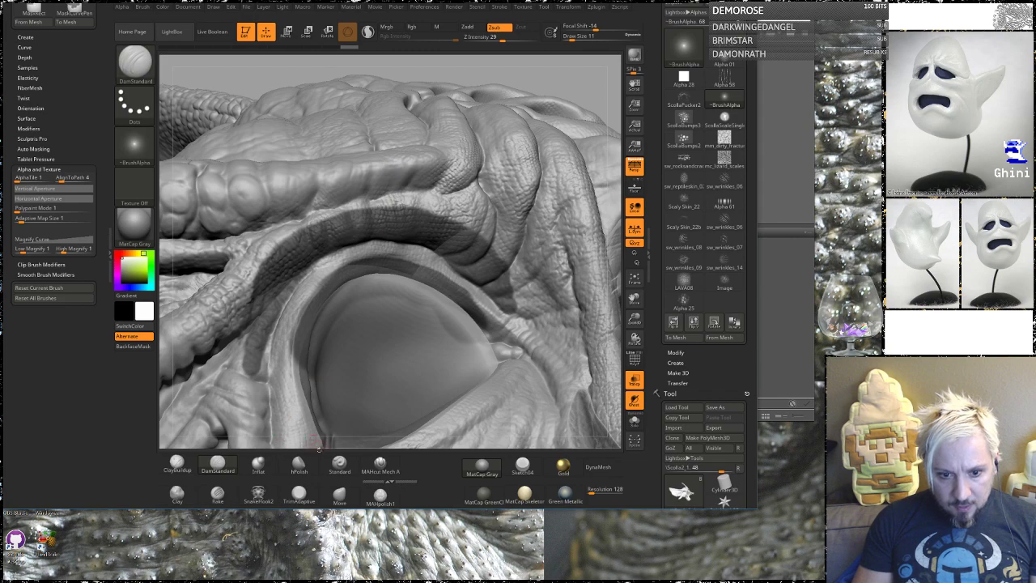
{"action": "left_click", "coordinate": [339, 493]}
{"action": "key", "text": "space"}
{"action": "left_click_drag", "start_coordinate": [387, 283], "coordinate": [396, 285]}
{"action": "left_click_drag", "start_coordinate": [586, 96], "coordinate": [591, 71]}
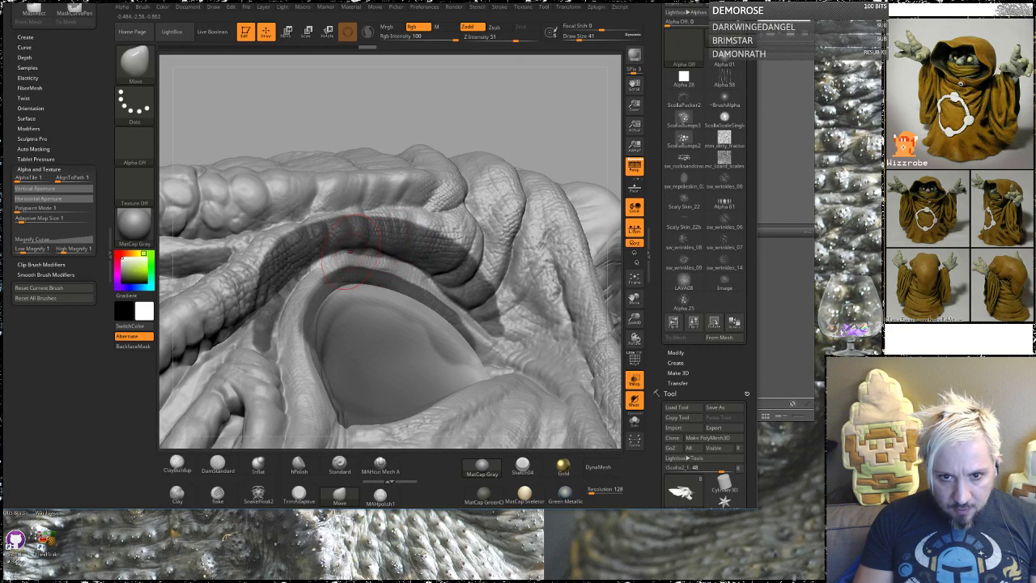
{"action": "left_click_drag", "start_coordinate": [353, 253], "coordinate": [339, 260]}
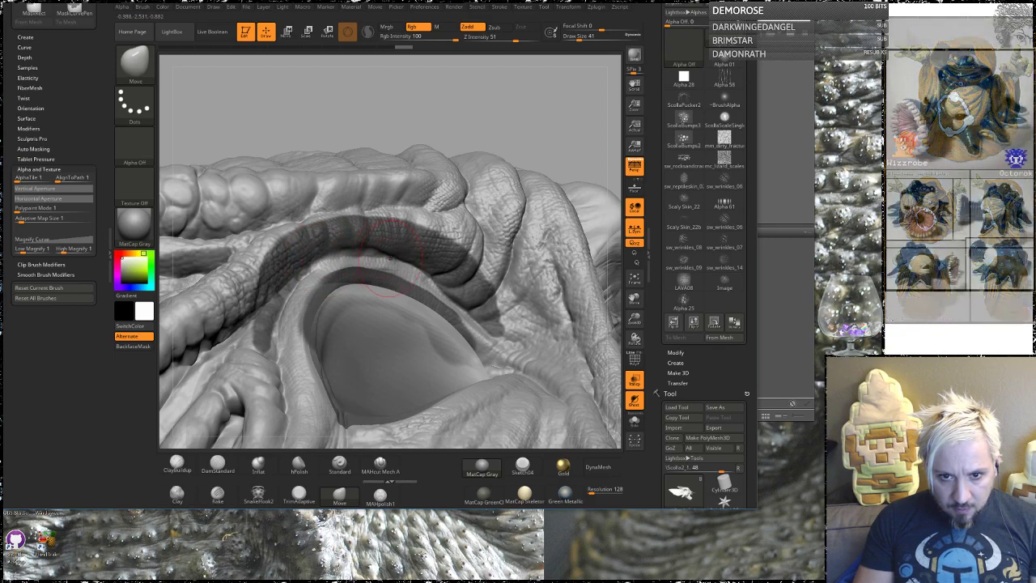
{"action": "left_click_drag", "start_coordinate": [402, 260], "coordinate": [400, 268]}
{"action": "mouse_move", "coordinate": [519, 121]}
{"action": "left_mouse_down"}
{"action": "mouse_move", "coordinate": [486, 135]}
{"action": "mouse_move", "coordinate": [494, 121]}
{"action": "left_mouse_up"}
Undo the Move brush edits to the eyelid and the last mask stroke.
{"action": "key", "text": "ctrl"}
{"action": "key", "text": "ctrl+z"}
{"action": "key", "text": "ctrl+z"}
{"action": "key", "text": "ctrl+z"}
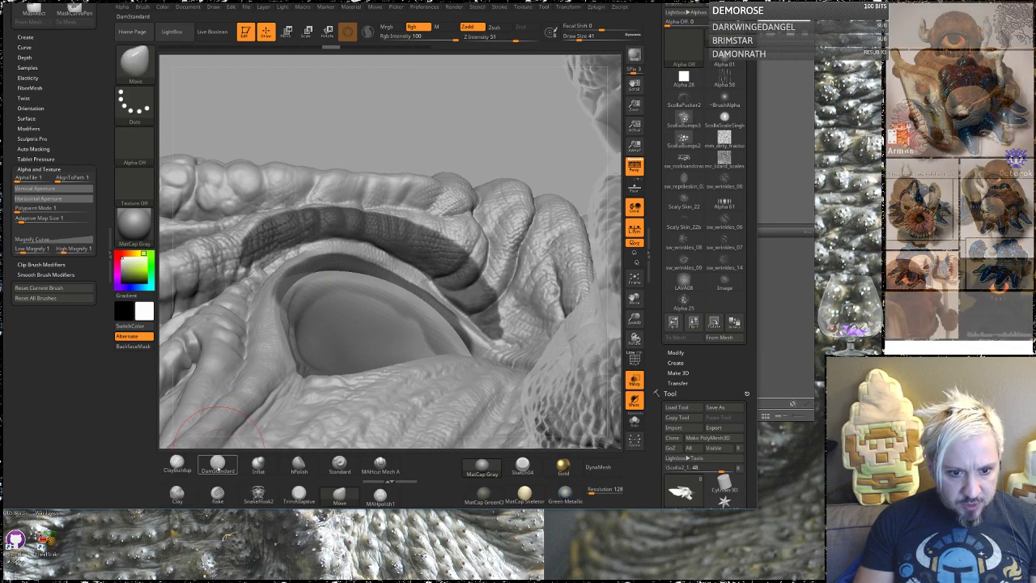
Carve the crease between the masked brow fold and the upper eyelid with DamStandard at draw size 41.
{"action": "left_click", "coordinate": [217, 464]}
{"action": "left_click_drag", "start_coordinate": [456, 118], "coordinate": [464, 165], "text": "alt"}
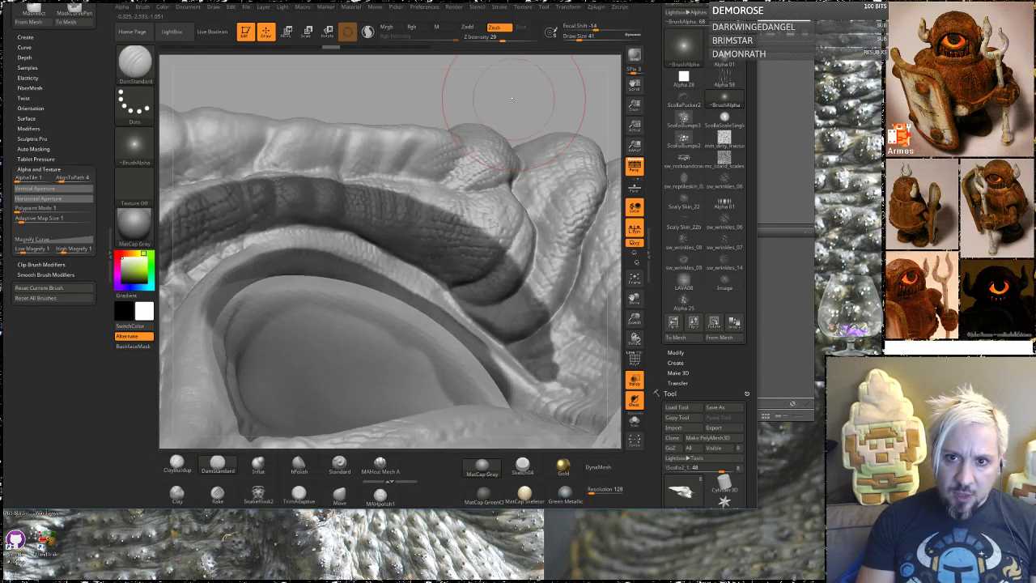
{"action": "left_click_drag", "start_coordinate": [545, 100], "coordinate": [510, 118]}
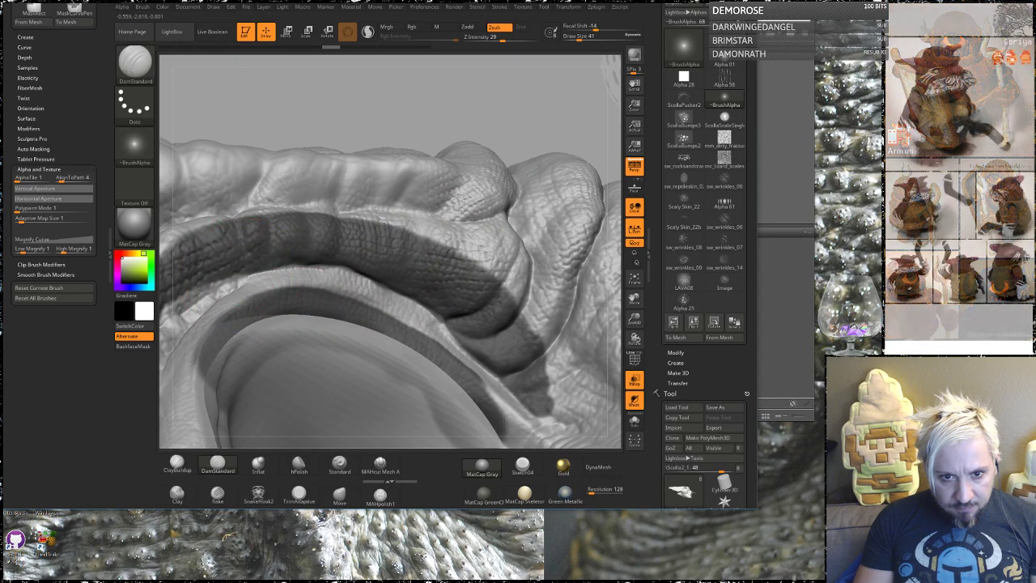
{"action": "left_click_drag", "start_coordinate": [366, 281], "coordinate": [447, 329]}
{"action": "left_click_drag", "start_coordinate": [440, 116], "coordinate": [464, 144]}
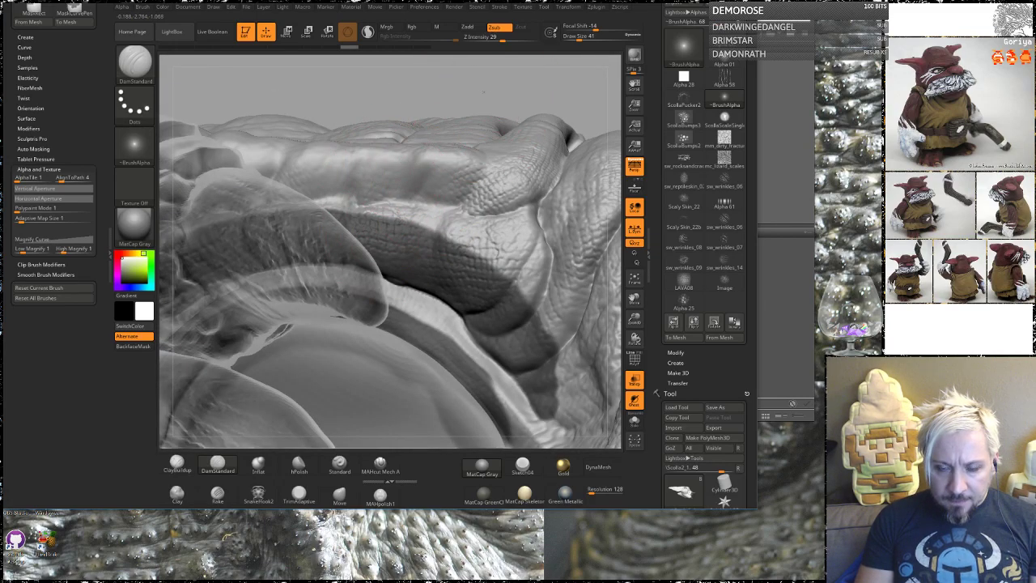
{"action": "left_click_drag", "start_coordinate": [528, 90], "coordinate": [455, 149]}
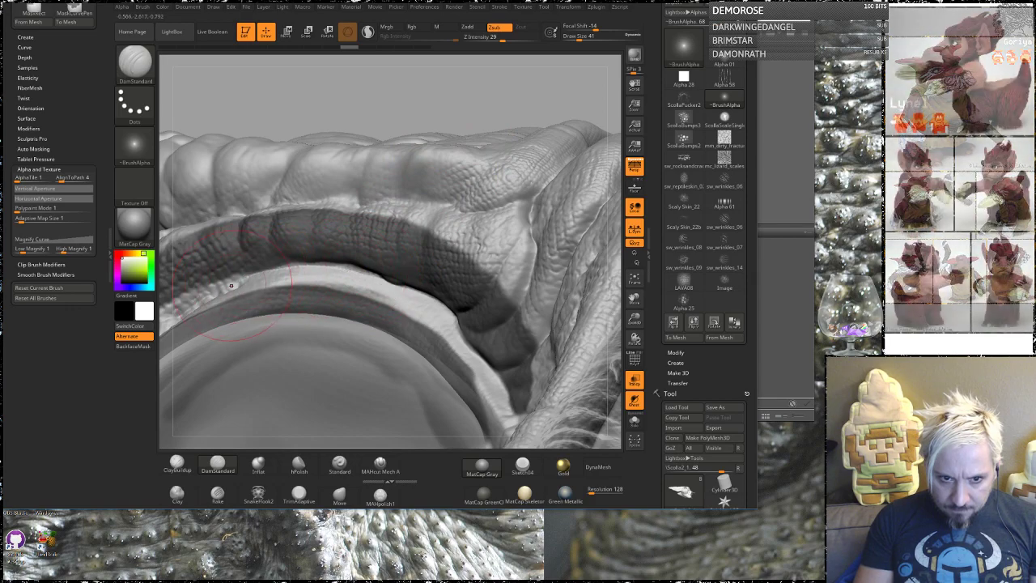
{"action": "mouse_move", "coordinate": [270, 279]}
{"action": "left_mouse_down"}
{"action": "mouse_move", "coordinate": [317, 269]}
{"action": "mouse_move", "coordinate": [390, 278]}
{"action": "left_mouse_up"}
{"action": "left_click_drag", "start_coordinate": [451, 99], "coordinate": [430, 222]}
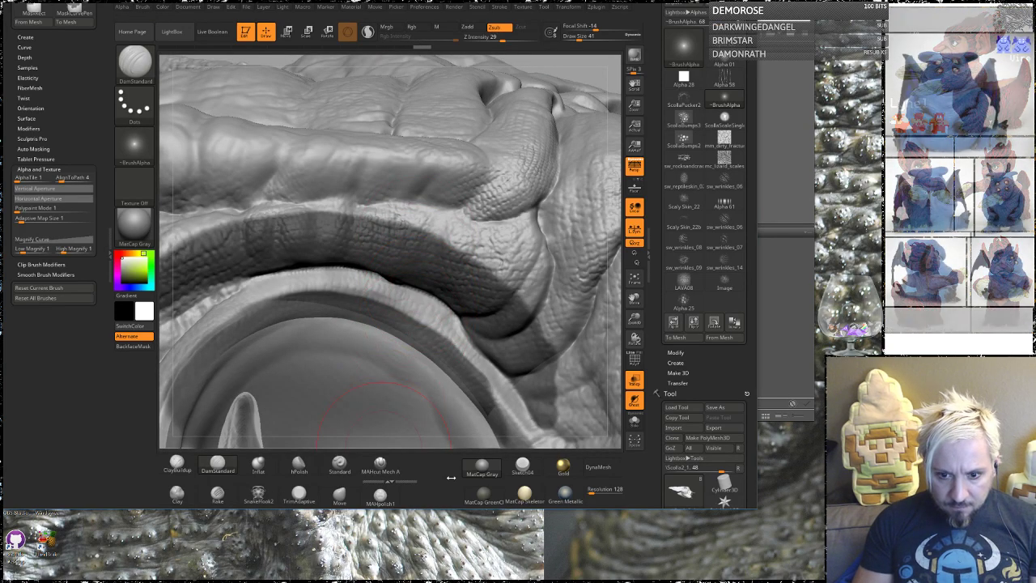
Apply the MatCap GreenClay material and check the carved eyelid crease from the side.
{"action": "left_click", "coordinate": [484, 495]}
{"action": "mouse_move", "coordinate": [618, 255]}
{"action": "left_mouse_down"}
{"action": "mouse_move", "coordinate": [610, 281]}
{"action": "mouse_move", "coordinate": [529, 280]}
{"action": "left_mouse_up"}
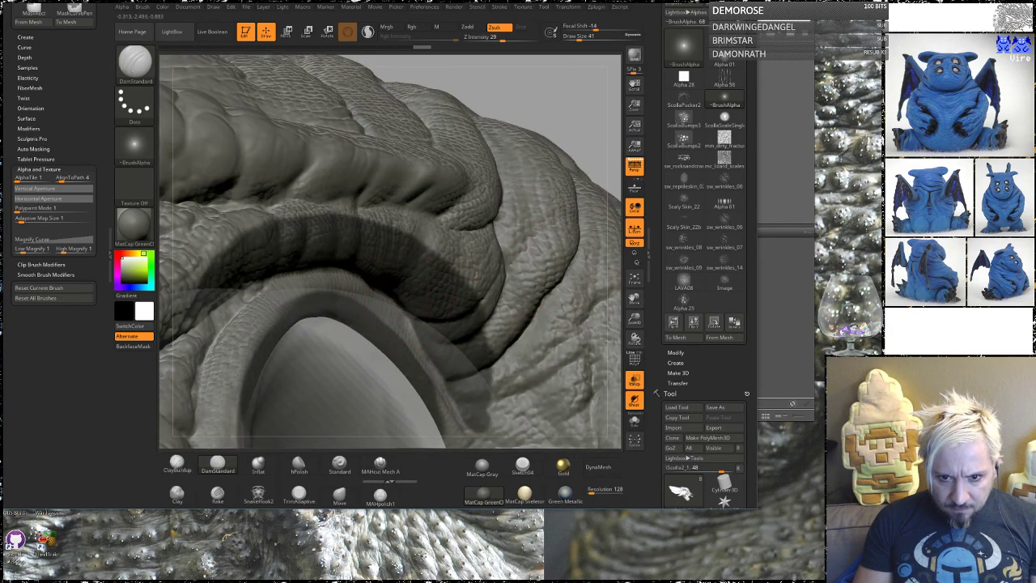
{"action": "left_click_drag", "start_coordinate": [574, 122], "coordinate": [557, 163]}
{"action": "mouse_move", "coordinate": [613, 180]}
{"action": "left_mouse_down"}
{"action": "mouse_move", "coordinate": [565, 172]}
{"action": "mouse_move", "coordinate": [544, 109]}
{"action": "left_mouse_up"}
Set the DamStandard draw size to 13 and bring the opposite eye's upper lid and inner corner up close.
{"action": "left_click_drag", "start_coordinate": [537, 232], "coordinate": [316, 234]}
{"action": "mouse_move", "coordinate": [555, 162]}
{"action": "left_mouse_down", "text": "alt"}
{"action": "mouse_move", "coordinate": [574, 160]}
{"action": "mouse_move", "coordinate": [581, 212]}
{"action": "mouse_move", "coordinate": [595, 178]}
{"action": "mouse_move", "coordinate": [502, 222]}
{"action": "left_mouse_up", "text": "alt"}
{"action": "key", "text": "space"}
{"action": "left_click_drag", "start_coordinate": [511, 261], "coordinate": [507, 261]}
{"action": "mouse_move", "coordinate": [609, 279]}
{"action": "left_mouse_down"}
{"action": "mouse_move", "coordinate": [537, 255]}
{"action": "mouse_move", "coordinate": [609, 228]}
{"action": "mouse_move", "coordinate": [559, 203]}
{"action": "mouse_move", "coordinate": [451, 180]}
{"action": "left_mouse_up"}
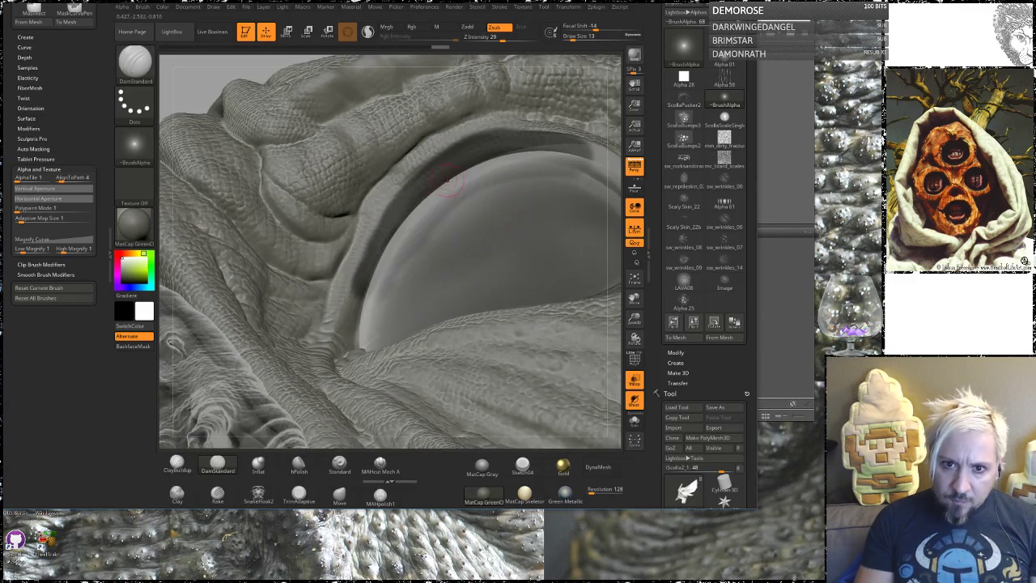
{"action": "key", "text": "ctrl"}
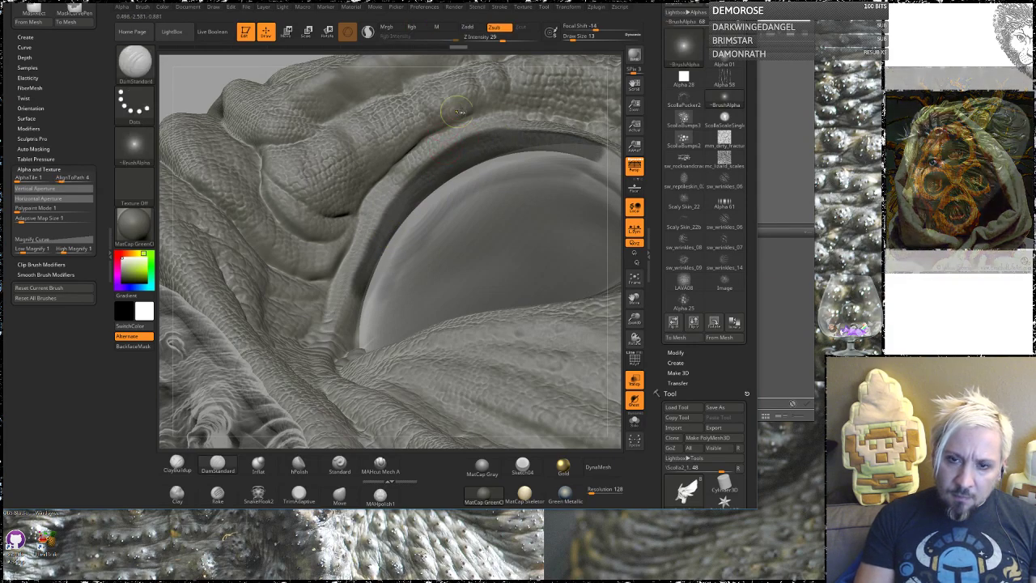
Paint a mask along the curved brow ridge above the eyelid, from the inner corner across to the far side.
{"action": "mouse_move", "coordinate": [342, 185]}
{"action": "left_mouse_down", "text": "ctrl"}
{"action": "mouse_move", "coordinate": [444, 99]}
{"action": "mouse_move", "coordinate": [324, 243]}
{"action": "mouse_move", "coordinate": [348, 223]}
{"action": "left_mouse_up", "text": "ctrl"}
{"action": "mouse_move", "coordinate": [372, 188]}
{"action": "left_mouse_down", "text": "ctrl"}
{"action": "mouse_move", "coordinate": [297, 329]}
{"action": "mouse_move", "coordinate": [315, 220]}
{"action": "mouse_move", "coordinate": [348, 162]}
{"action": "left_mouse_up", "text": "ctrl"}
{"action": "left_click_drag", "start_coordinate": [220, 59], "coordinate": [330, 86]}
{"action": "left_click_drag", "start_coordinate": [380, 204], "coordinate": [482, 172], "text": "ctrl"}
{"action": "mouse_move", "coordinate": [387, 177]}
{"action": "left_mouse_down", "text": "ctrl"}
{"action": "mouse_move", "coordinate": [458, 166]}
{"action": "mouse_move", "coordinate": [534, 183]}
{"action": "left_mouse_up", "text": "ctrl"}
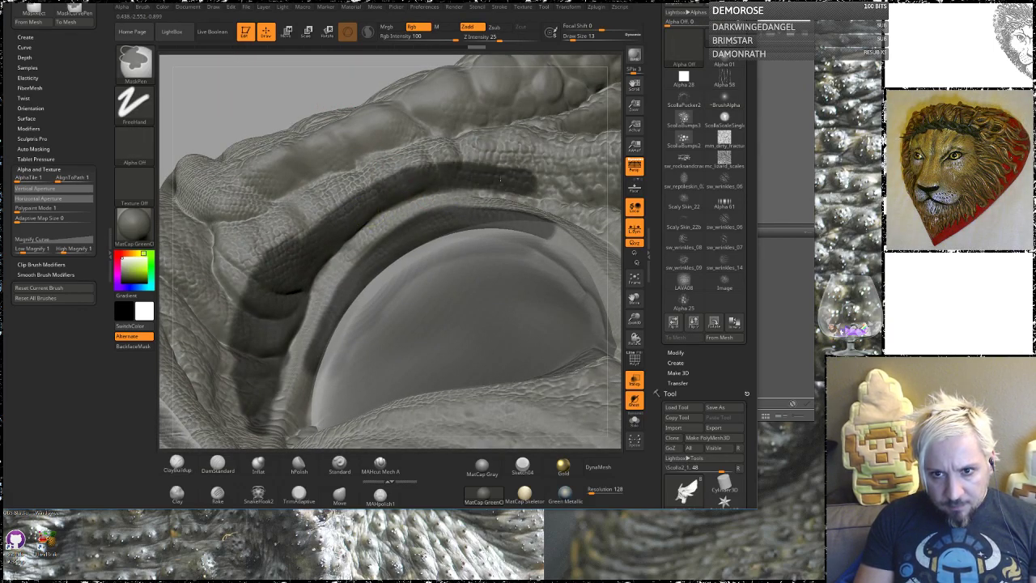
{"action": "left_click_drag", "start_coordinate": [616, 152], "coordinate": [602, 207]}
{"action": "left_click_drag", "start_coordinate": [459, 181], "coordinate": [414, 191], "text": "ctrl"}
{"action": "left_click_drag", "start_coordinate": [525, 189], "coordinate": [614, 205], "text": "ctrl"}
{"action": "mouse_move", "coordinate": [470, 177]}
{"action": "left_mouse_down", "text": "ctrl"}
{"action": "mouse_move", "coordinate": [603, 191]}
{"action": "mouse_move", "coordinate": [356, 190]}
{"action": "mouse_move", "coordinate": [271, 253]}
{"action": "mouse_move", "coordinate": [498, 152]}
{"action": "mouse_move", "coordinate": [243, 271]}
{"action": "mouse_move", "coordinate": [303, 224]}
{"action": "mouse_move", "coordinate": [241, 308]}
{"action": "left_mouse_up", "text": "ctrl"}
Set the DamStandard draw size to 39 and carve along the crease between the masked brow ridge and the upper eyelid.
{"action": "key", "text": "space"}
{"action": "left_click_drag", "start_coordinate": [370, 242], "coordinate": [380, 246]}
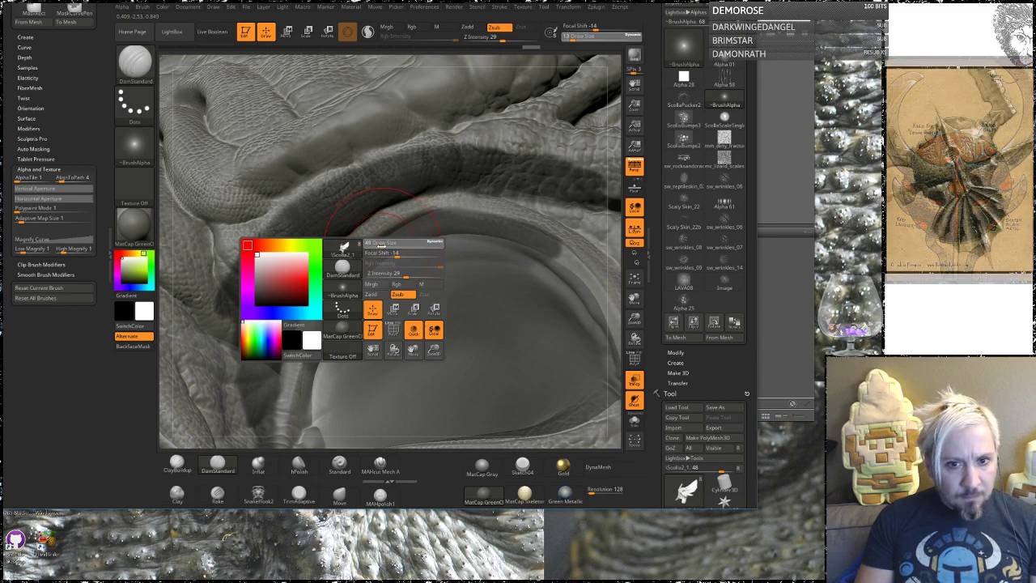
{"action": "left_click_drag", "start_coordinate": [618, 165], "coordinate": [605, 150]}
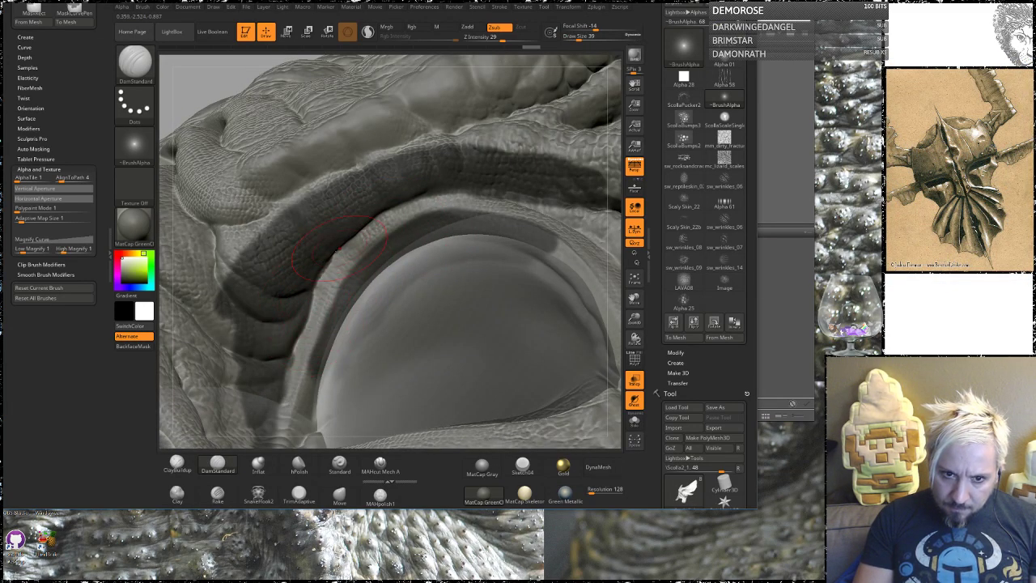
{"action": "mouse_move", "coordinate": [336, 256]}
{"action": "left_mouse_down"}
{"action": "mouse_move", "coordinate": [419, 201]}
{"action": "mouse_move", "coordinate": [478, 195]}
{"action": "left_mouse_up"}
{"action": "left_click_drag", "start_coordinate": [615, 162], "coordinate": [604, 147]}
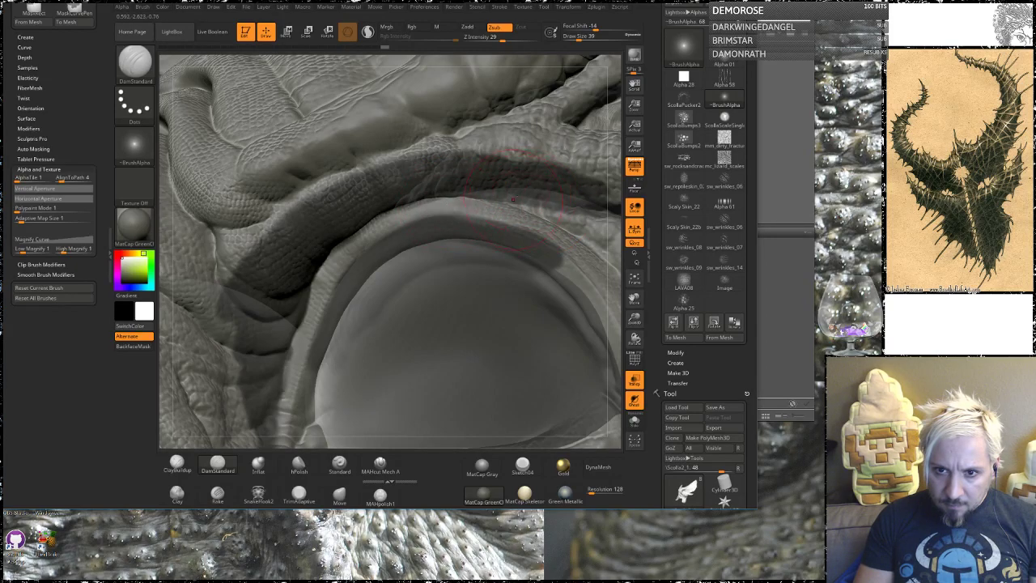
{"action": "left_click_drag", "start_coordinate": [613, 187], "coordinate": [601, 175]}
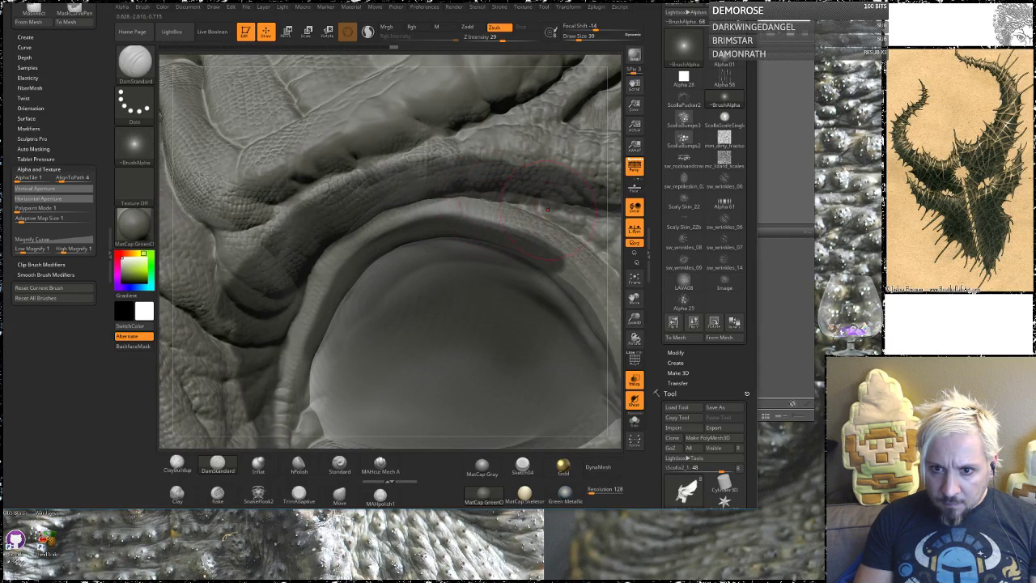
Clear the mask from the creature's head and turn off the transparent display of the subtools.
{"action": "key", "text": "ctrl"}
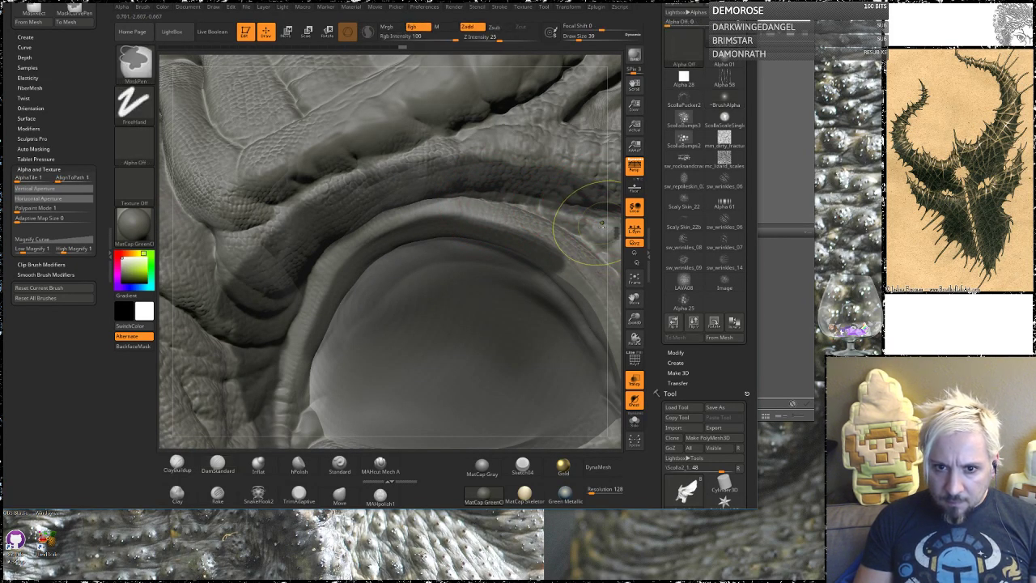
{"action": "left_click_drag", "start_coordinate": [614, 258], "coordinate": [500, 174], "text": "alt"}
{"action": "left_click", "coordinate": [212, 205], "text": "ctrl"}
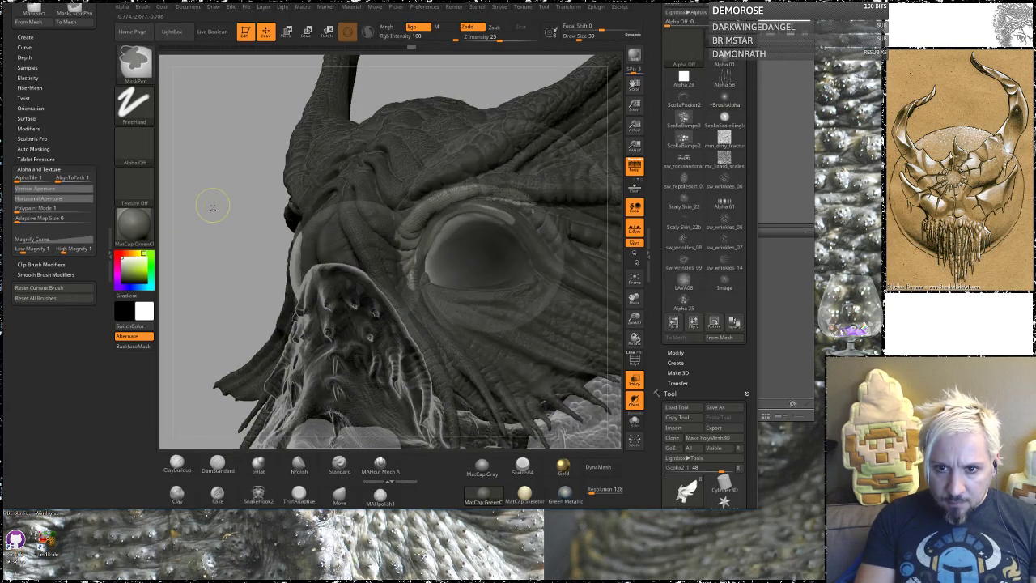
{"action": "left_click_drag", "start_coordinate": [204, 194], "coordinate": [209, 216], "text": "ctrl"}
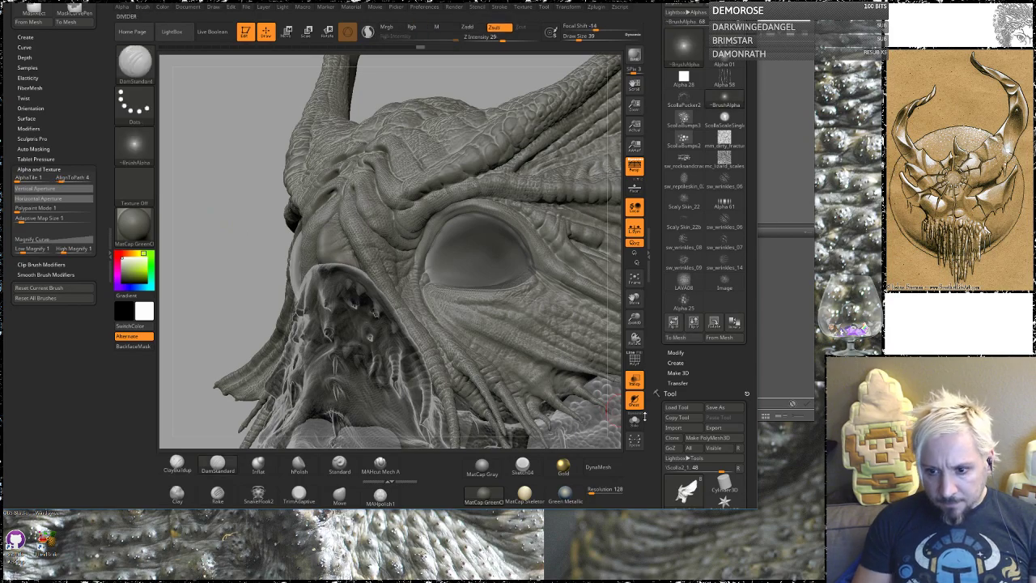
{"action": "left_click", "coordinate": [634, 399]}
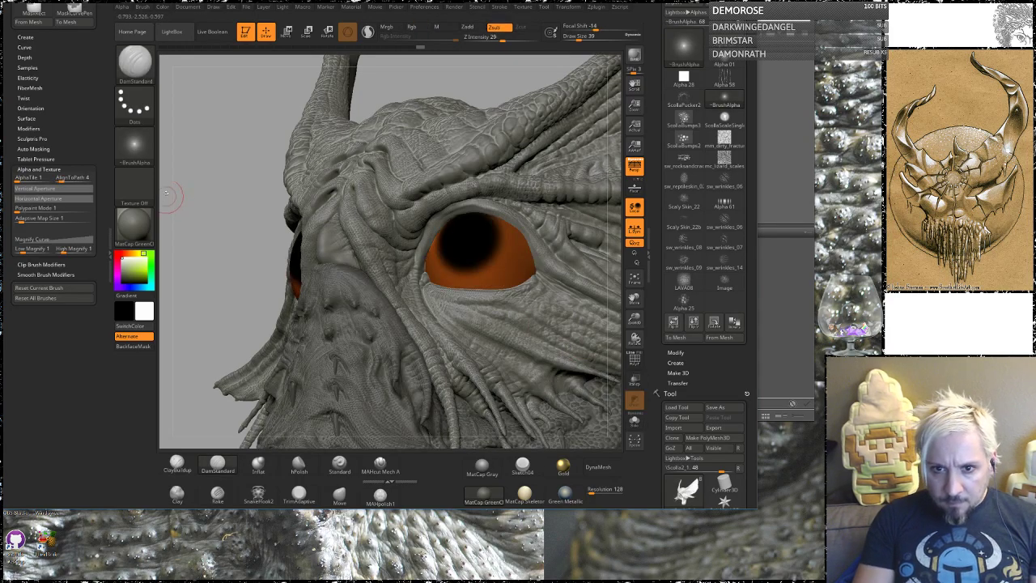
Examine the eyes and the surrounding brow folds of the creature's head from several angles.
{"action": "left_click_drag", "start_coordinate": [195, 188], "coordinate": [484, 254]}
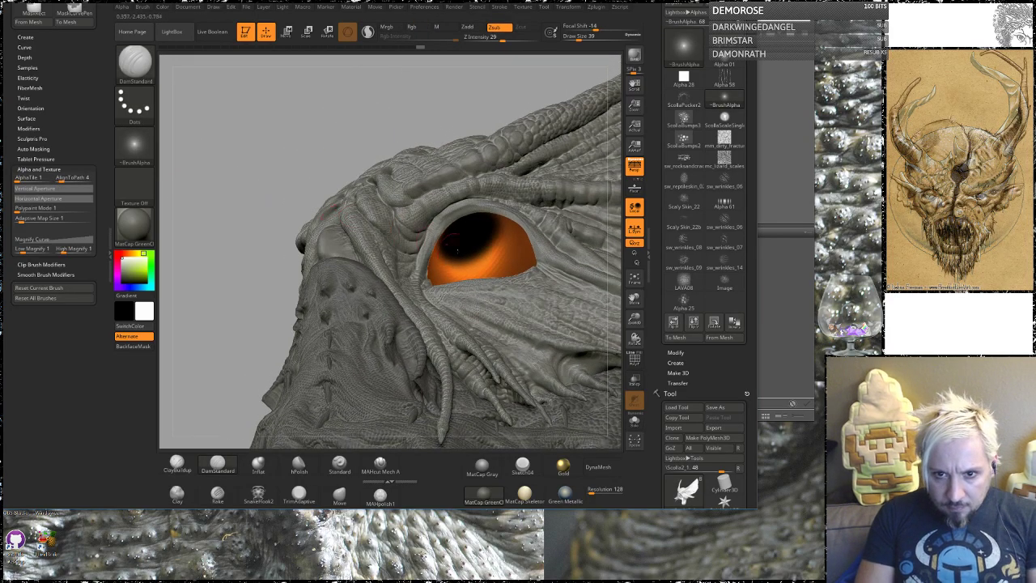
{"action": "left_click_drag", "start_coordinate": [289, 115], "coordinate": [300, 148]}
{"action": "left_click_drag", "start_coordinate": [244, 123], "coordinate": [372, 154]}
{"action": "left_click_drag", "start_coordinate": [352, 102], "coordinate": [280, 98]}
{"action": "right_click_drag", "start_coordinate": [260, 312], "coordinate": [358, 334], "text": "alt"}
{"action": "left_click_drag", "start_coordinate": [291, 111], "coordinate": [257, 122]}
{"action": "right_click_drag", "start_coordinate": [276, 112], "coordinate": [285, 75], "text": "ctrl"}
{"action": "left_click_drag", "start_coordinate": [462, 100], "coordinate": [491, 231]}
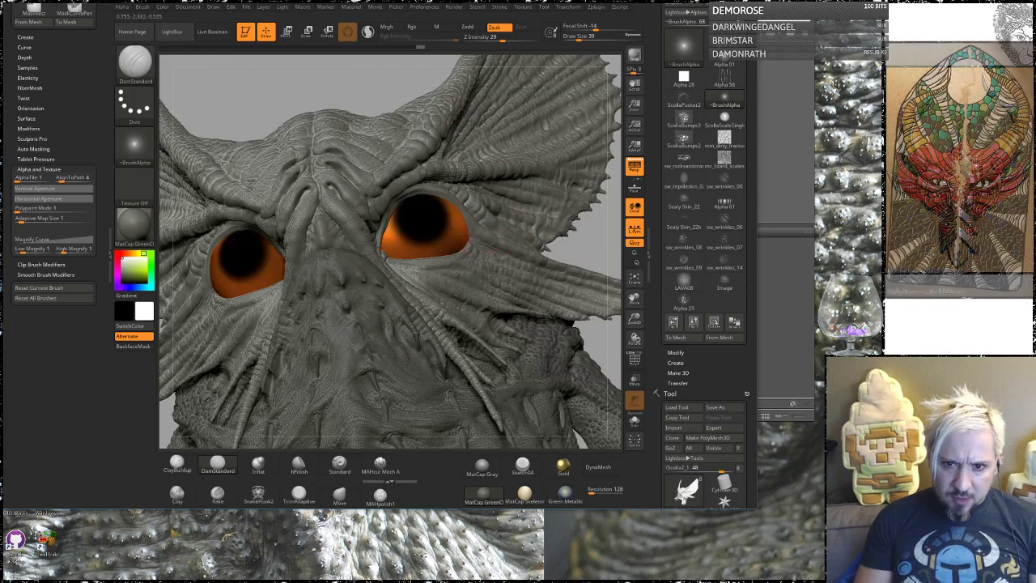
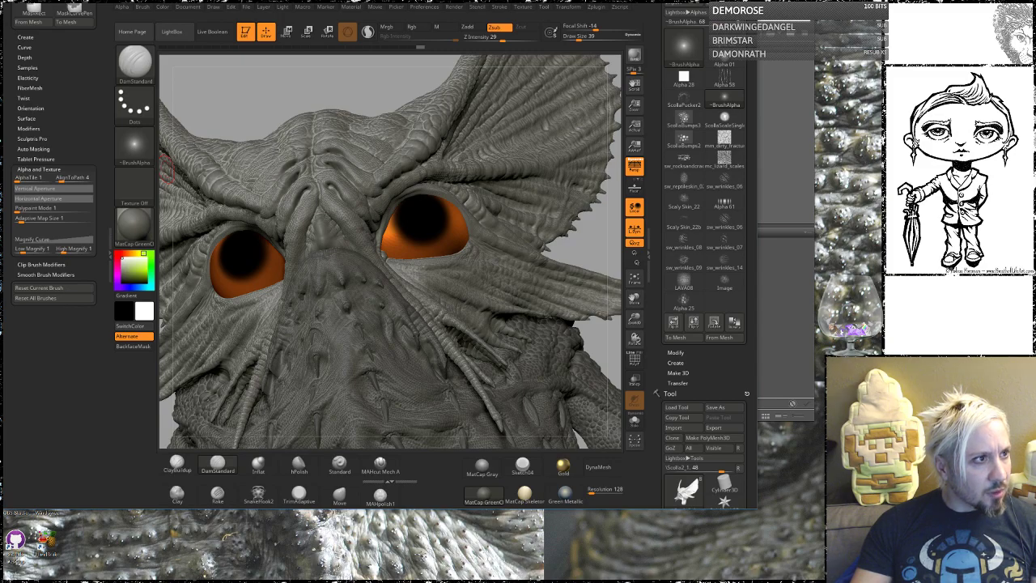
Switch to the web browser and view the King Hippo and Fox McCloud sculpture images as eye references.
{"action": "left_click_drag", "start_coordinate": [0, 18], "coordinate": [548, 51]}
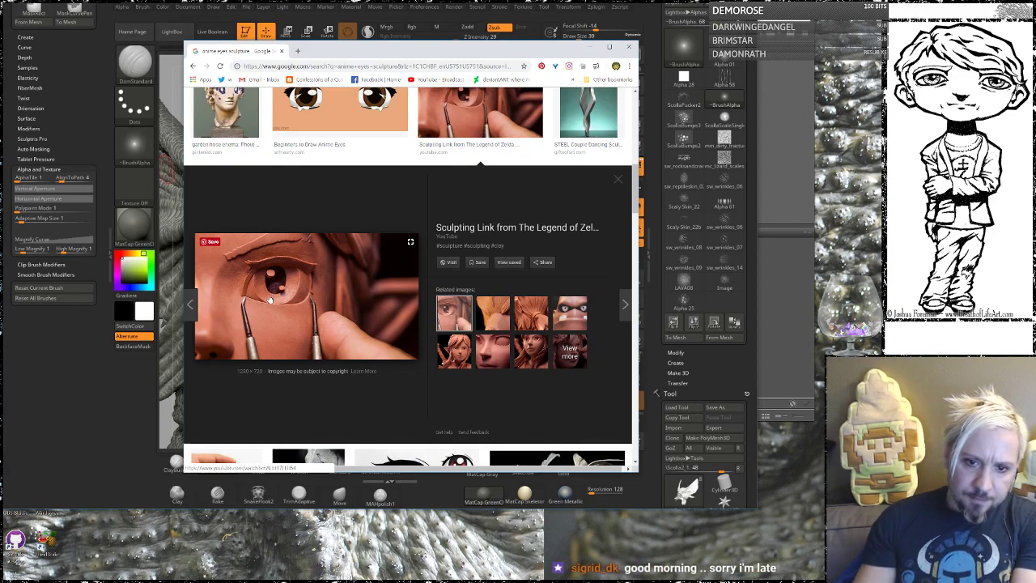
{"action": "left_click", "coordinate": [555, 320]}
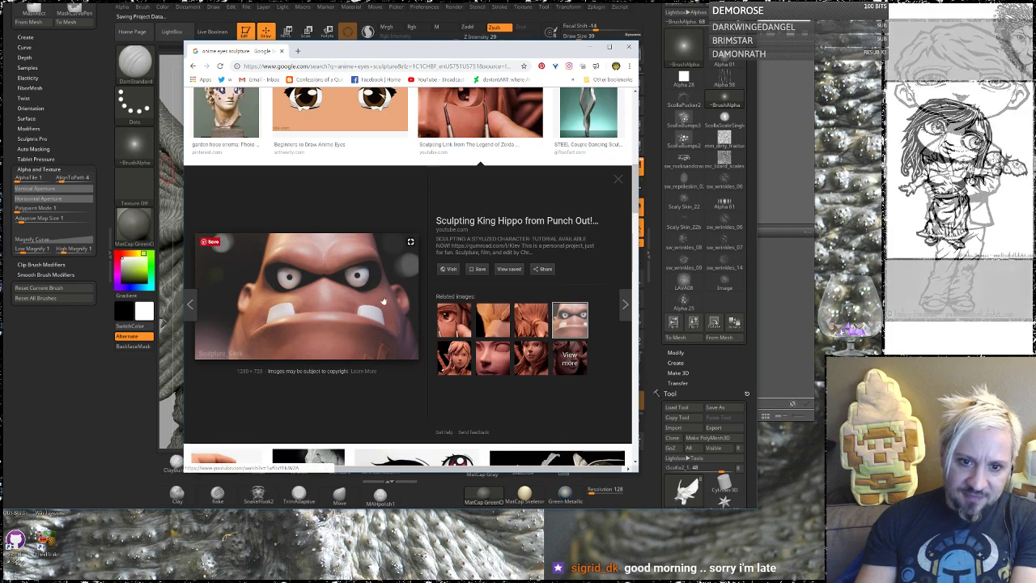
{"action": "left_click", "coordinate": [493, 324]}
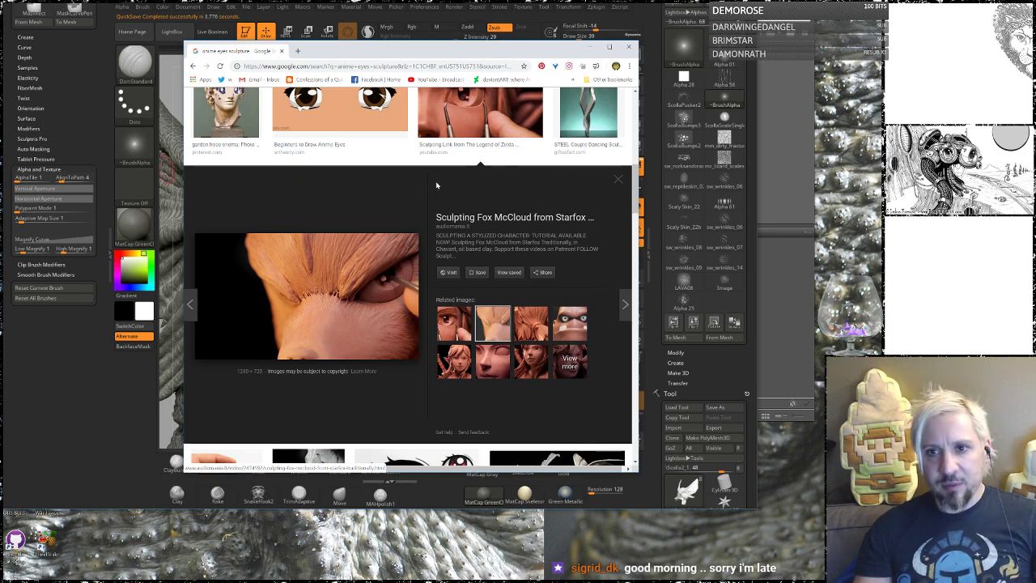
{"action": "left_click", "coordinate": [592, 47]}
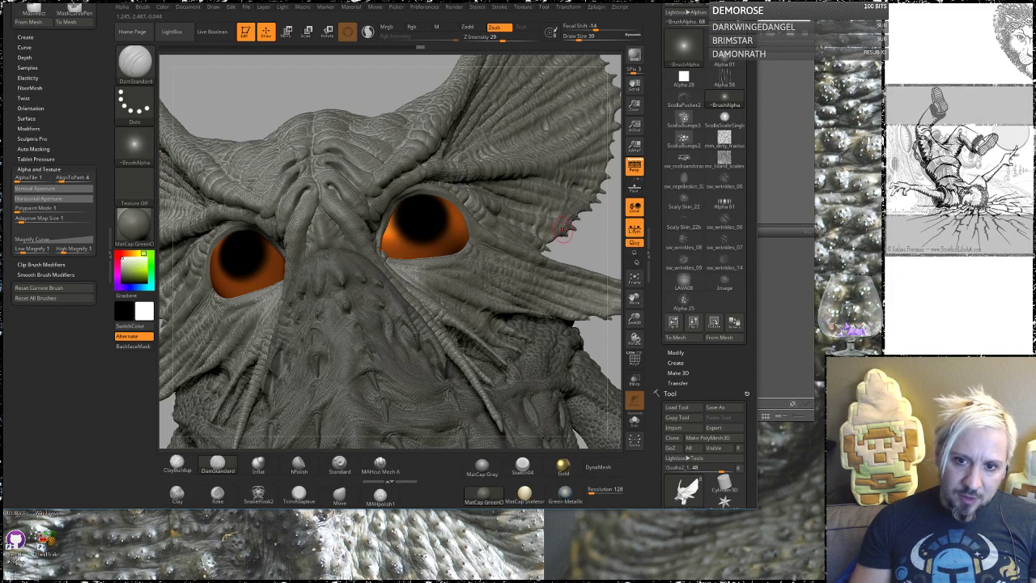
Replace the active creature tool with a Sphere3D primitive and convert it to a PolyMesh3D.
{"action": "left_click_drag", "start_coordinate": [592, 251], "coordinate": [595, 251]}
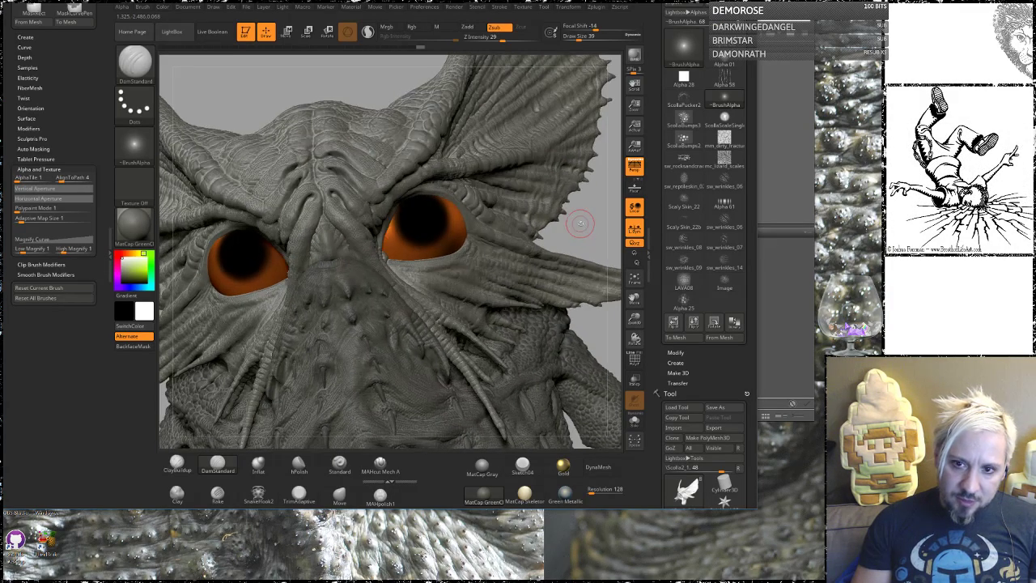
{"action": "key", "text": "f"}
{"action": "left_click_drag", "start_coordinate": [536, 231], "coordinate": [536, 203]}
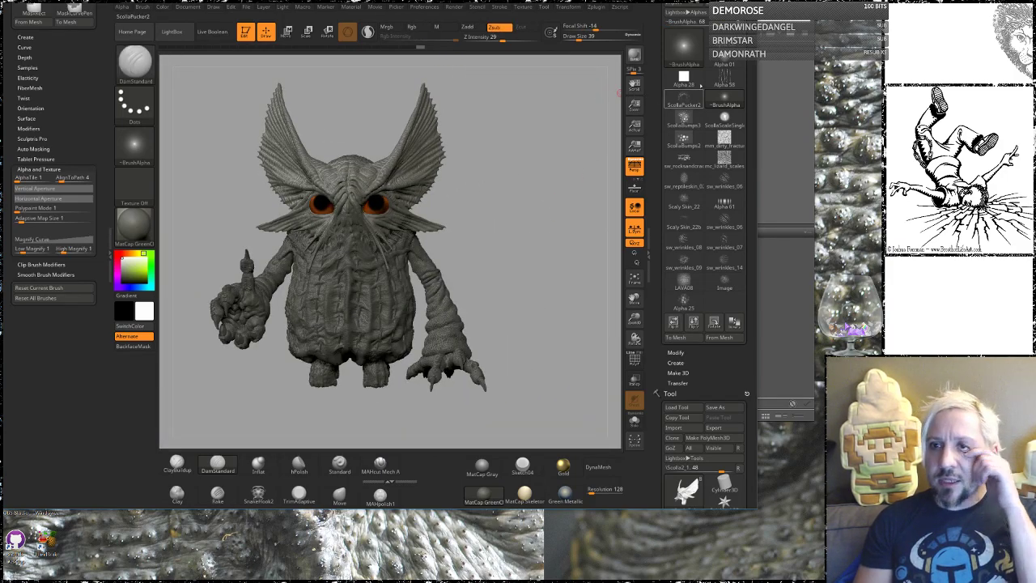
{"action": "scroll", "coordinate": [706, 360], "scroll_direction": "down", "scroll_amount": 5}
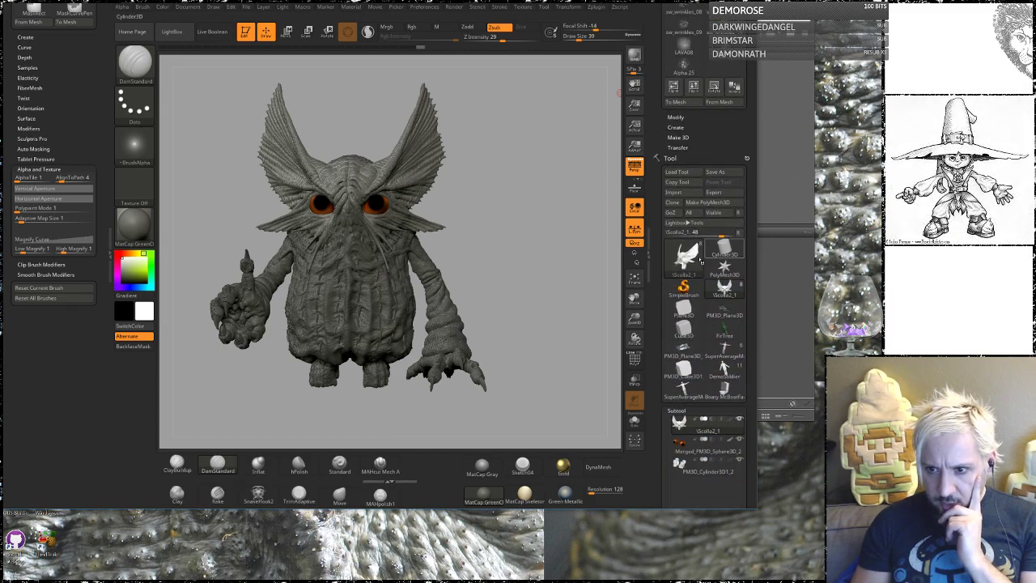
{"action": "left_click", "coordinate": [723, 268]}
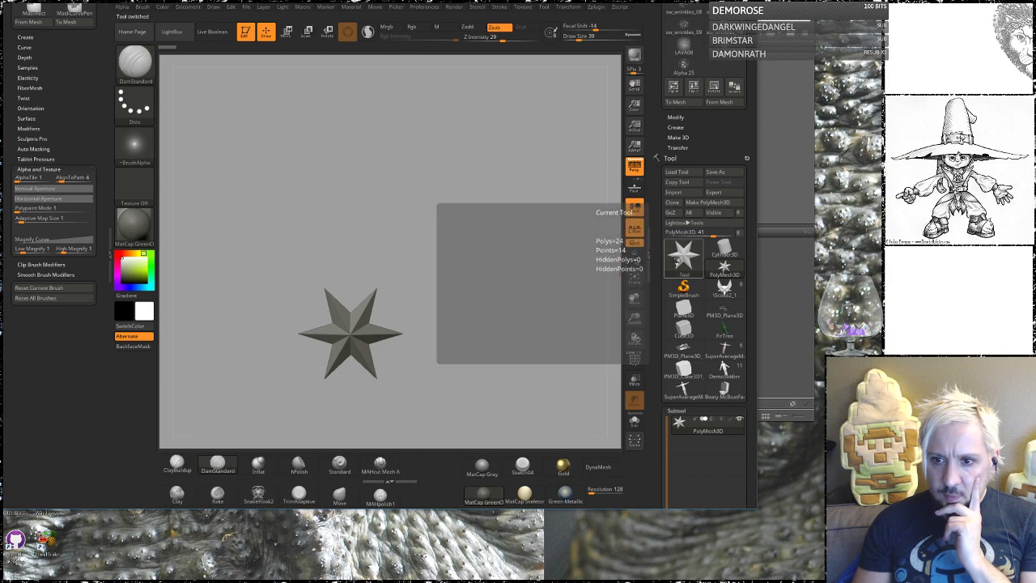
{"action": "left_click", "coordinate": [684, 255]}
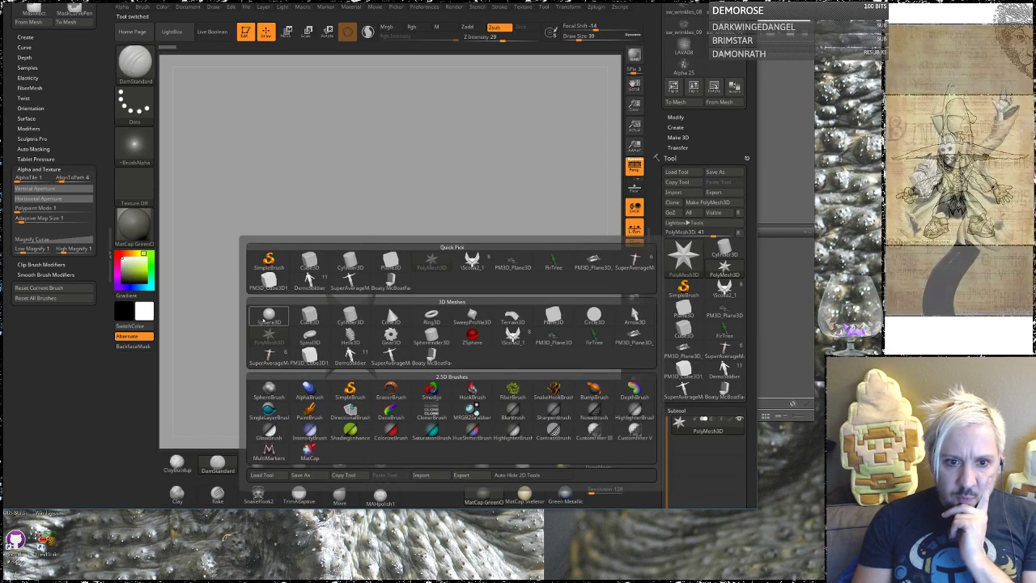
{"action": "left_click", "coordinate": [270, 315]}
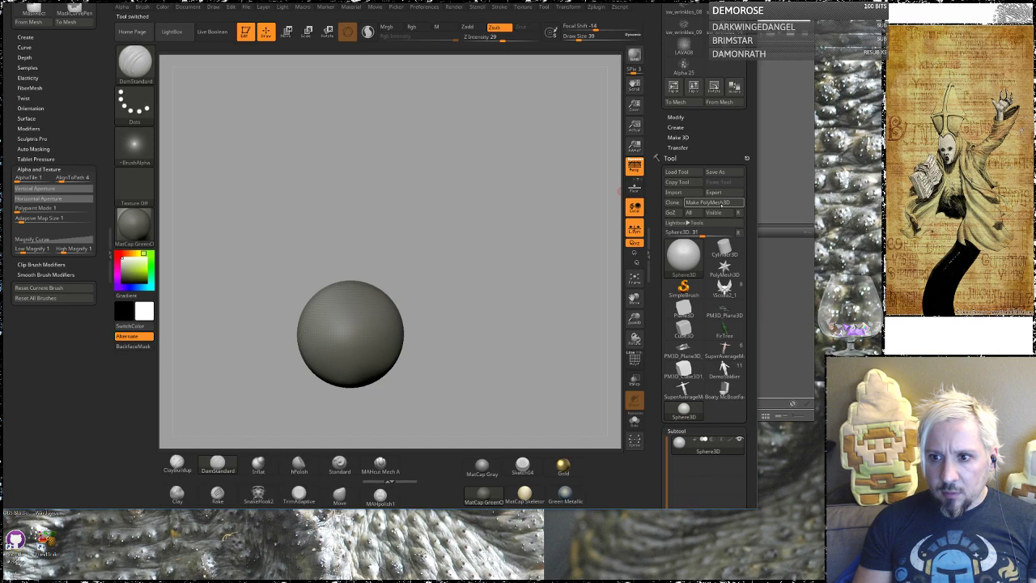
{"action": "left_click", "coordinate": [721, 203]}
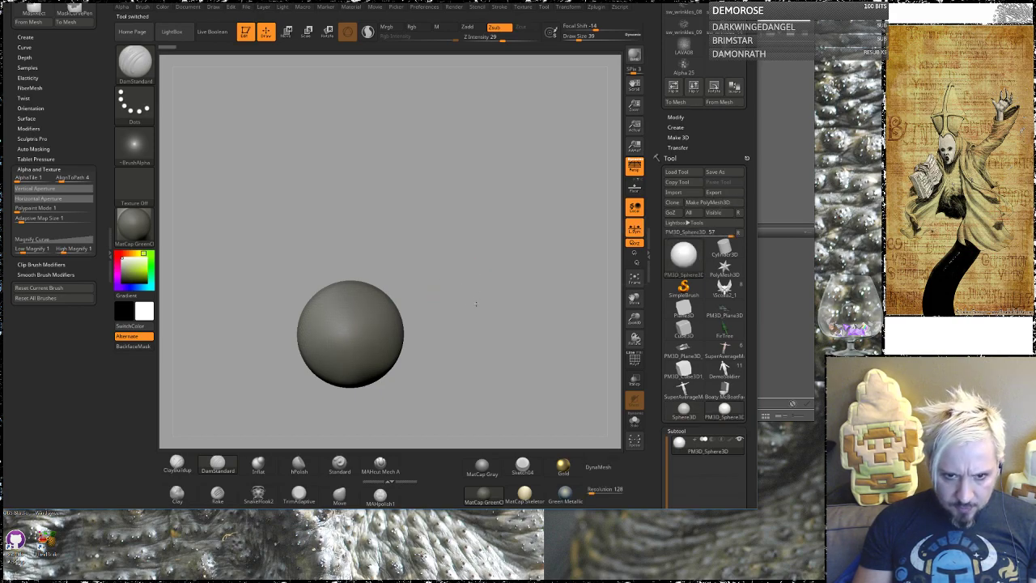
Mask a circular cap at the sphere's pole and invert the mask to leave only the cap editable.
{"action": "left_click_drag", "start_coordinate": [300, 229], "coordinate": [397, 287], "text": "ctrl"}
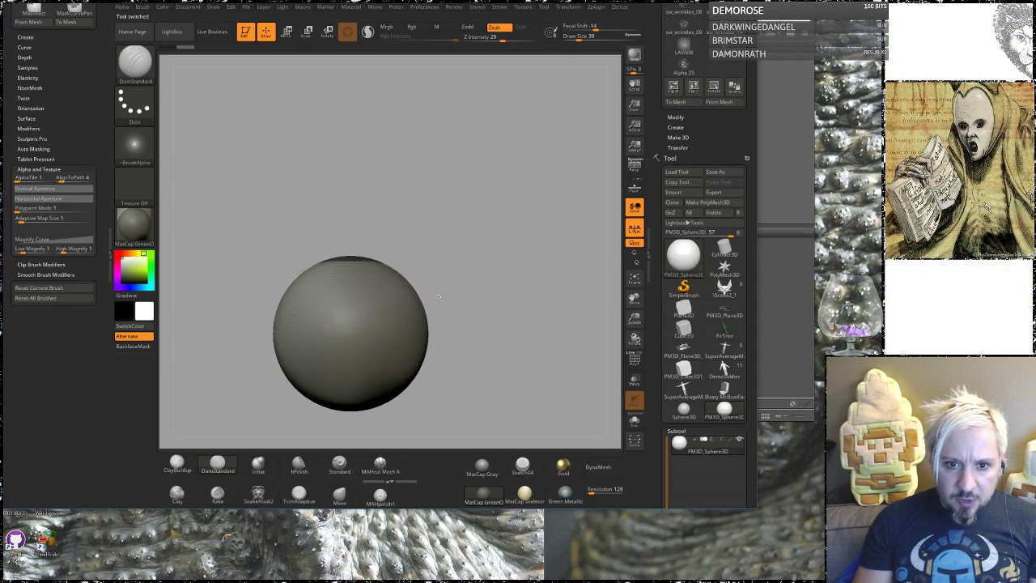
{"action": "mouse_move", "coordinate": [287, 215]}
{"action": "left_mouse_down", "text": "ctrl"}
{"action": "mouse_move", "coordinate": [485, 254]}
{"action": "mouse_move", "coordinate": [479, 283]}
{"action": "left_mouse_up", "text": "ctrl"}
{"action": "left_click_drag", "start_coordinate": [474, 245], "coordinate": [469, 296]}
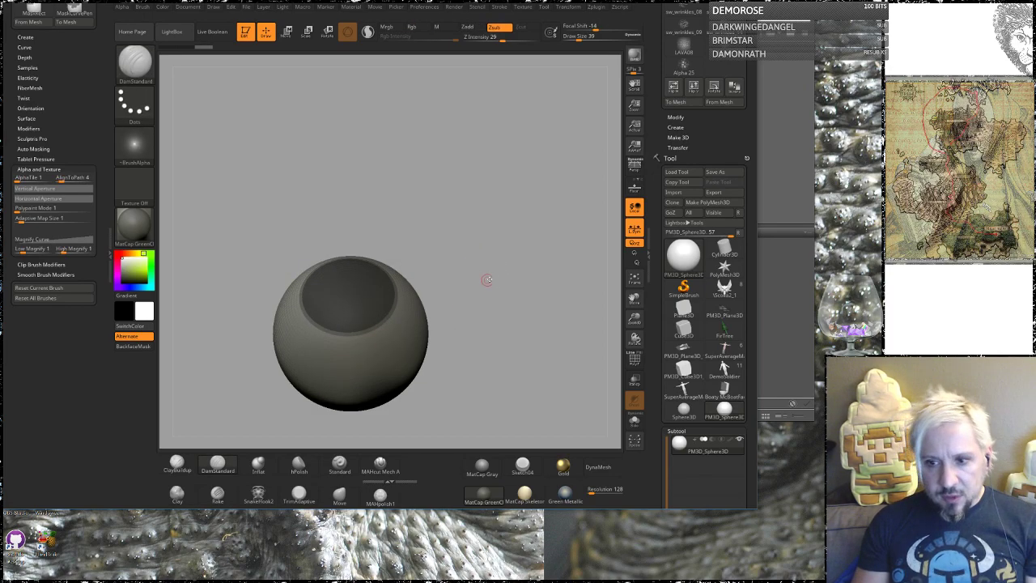
{"action": "mouse_move", "coordinate": [478, 337]}
{"action": "left_mouse_down", "text": "alt"}
{"action": "mouse_move", "coordinate": [477, 308]}
{"action": "mouse_move", "coordinate": [485, 335]}
{"action": "left_mouse_up", "text": "alt"}
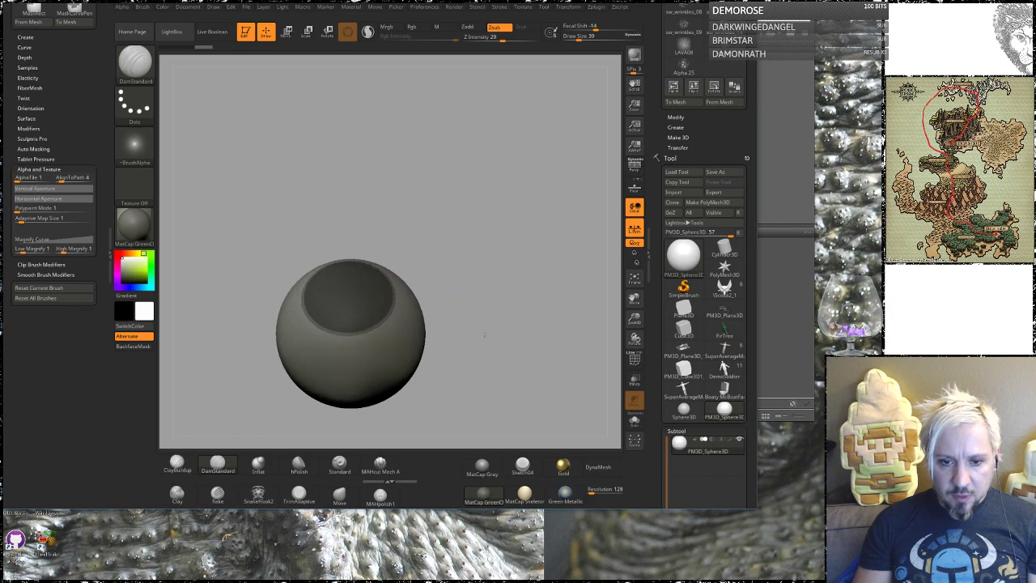
{"action": "left_click_drag", "start_coordinate": [493, 293], "coordinate": [476, 279]}
{"action": "left_click", "coordinate": [472, 284], "text": "ctrl"}
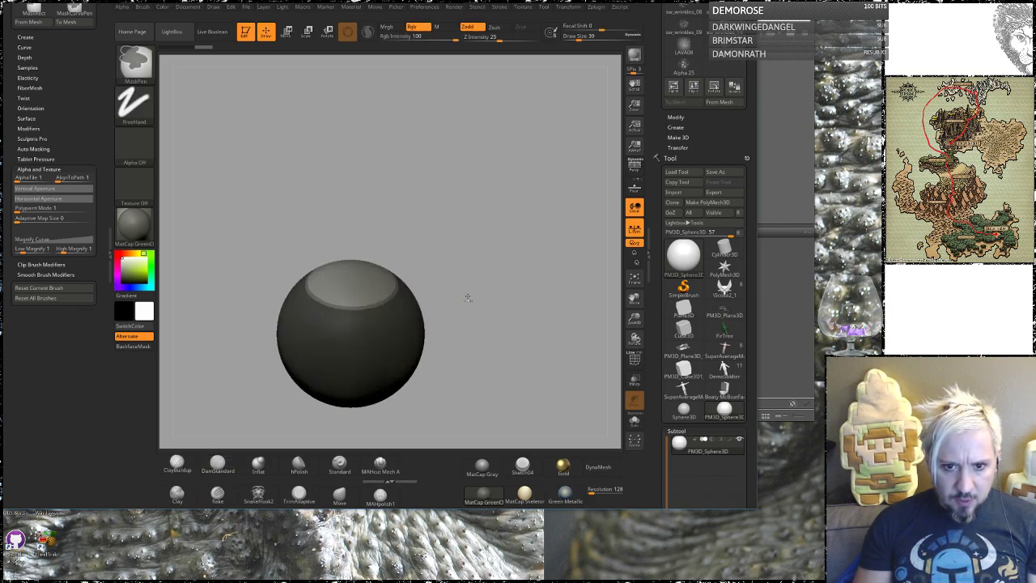
Try to move the sphere's unmasked cap inward to form a recess, undoing a deeper first attempt.
{"action": "key", "text": "w"}
{"action": "left_click_drag", "start_coordinate": [349, 288], "coordinate": [350, 325]}
{"action": "mouse_move", "coordinate": [450, 217]}
{"action": "left_mouse_down"}
{"action": "mouse_move", "coordinate": [421, 280]}
{"action": "mouse_move", "coordinate": [448, 230]}
{"action": "left_mouse_up"}
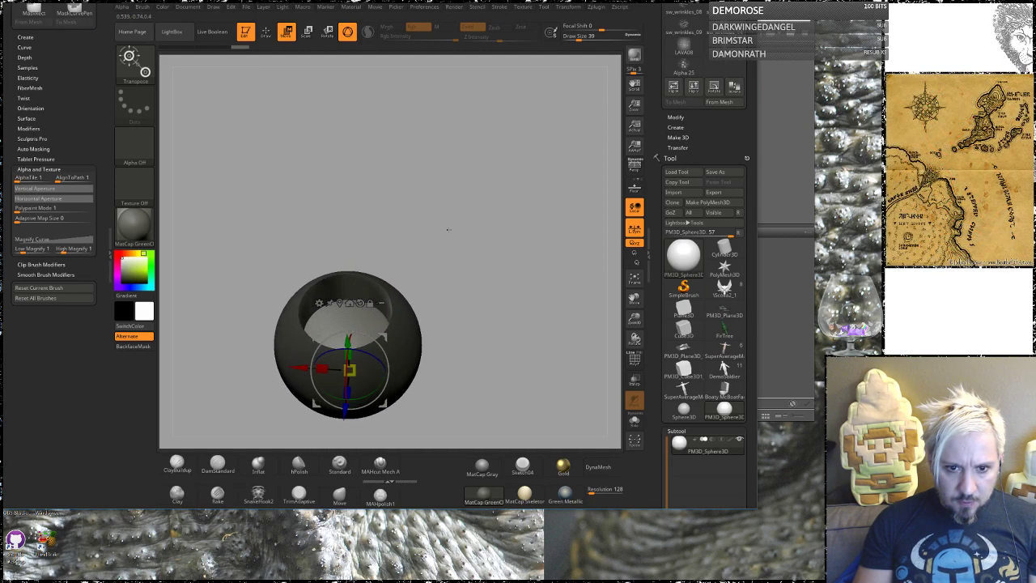
{"action": "key", "text": "ctrl+z"}
{"action": "left_click_drag", "start_coordinate": [346, 313], "coordinate": [348, 347]}
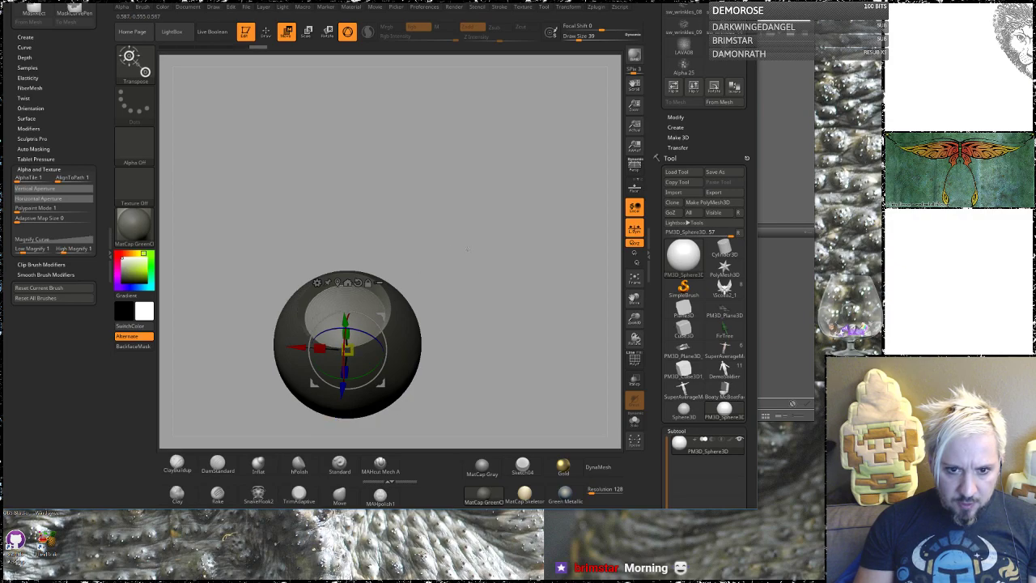
Redo the mask around the cap and move the cap outward to form a raised neck on the sphere.
{"action": "mouse_move", "coordinate": [493, 243]}
{"action": "left_mouse_down"}
{"action": "mouse_move", "coordinate": [496, 205]}
{"action": "mouse_move", "coordinate": [454, 202]}
{"action": "mouse_move", "coordinate": [355, 244]}
{"action": "left_mouse_up"}
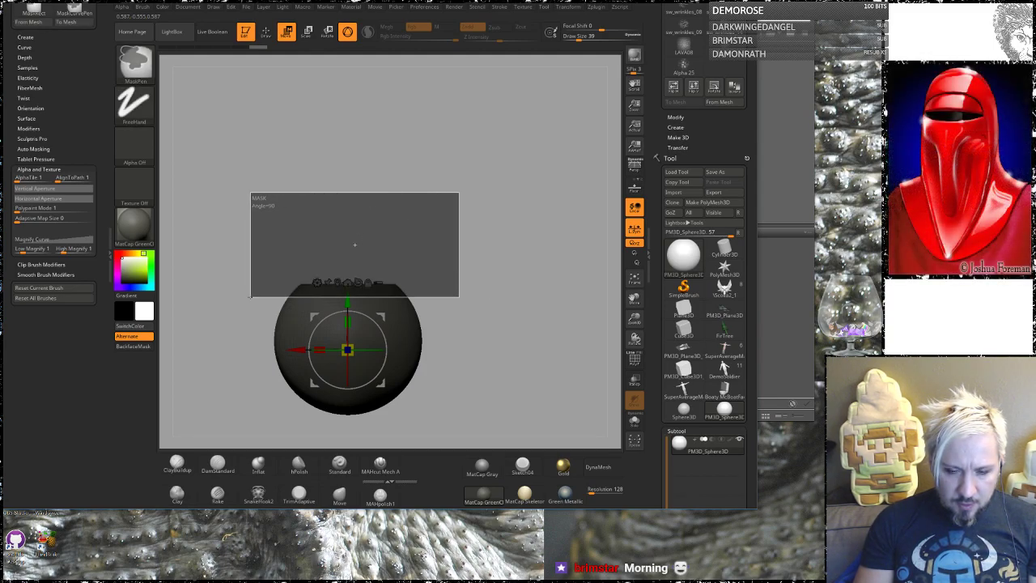
{"action": "left_click_drag", "start_coordinate": [251, 296], "coordinate": [250, 296], "text": "ctrl"}
{"action": "left_click_drag", "start_coordinate": [416, 218], "coordinate": [430, 242]}
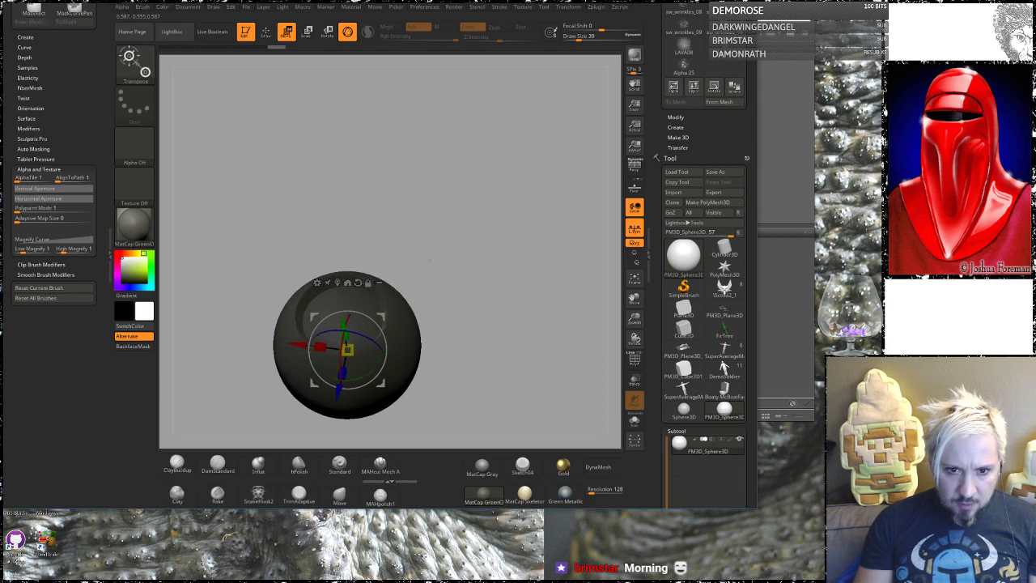
{"action": "left_click", "coordinate": [437, 231], "text": "ctrl"}
{"action": "left_click_drag", "start_coordinate": [457, 195], "coordinate": [497, 198]}
{"action": "mouse_move", "coordinate": [335, 268]}
{"action": "left_mouse_down"}
{"action": "mouse_move", "coordinate": [337, 300]}
{"action": "mouse_move", "coordinate": [327, 213]}
{"action": "mouse_move", "coordinate": [315, 197]}
{"action": "left_mouse_up"}
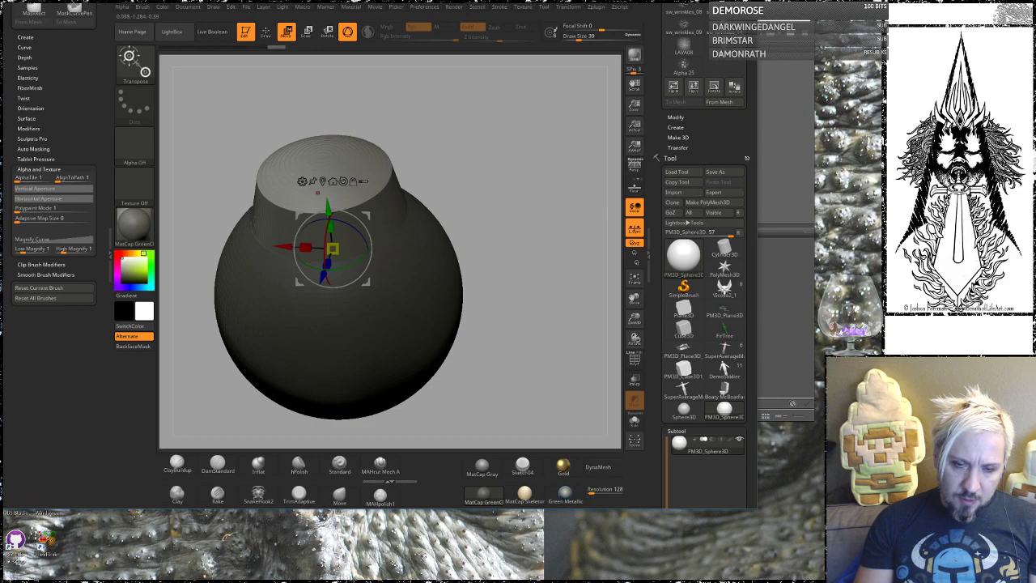
{"action": "left_click_drag", "start_coordinate": [448, 143], "coordinate": [476, 162], "text": "shift"}
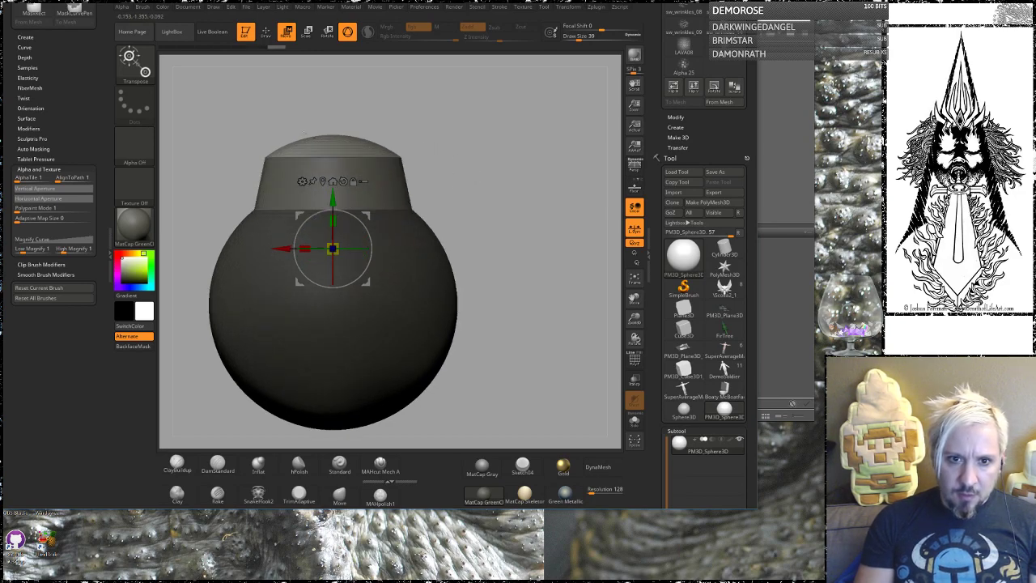
Add the dome above the neck to the mask, then invert the mask to protect the neck walls.
{"action": "mouse_move", "coordinate": [263, 98]}
{"action": "left_mouse_down", "text": "ctrl"}
{"action": "mouse_move", "coordinate": [405, 130]}
{"action": "mouse_move", "coordinate": [428, 149]}
{"action": "left_mouse_up", "text": "ctrl"}
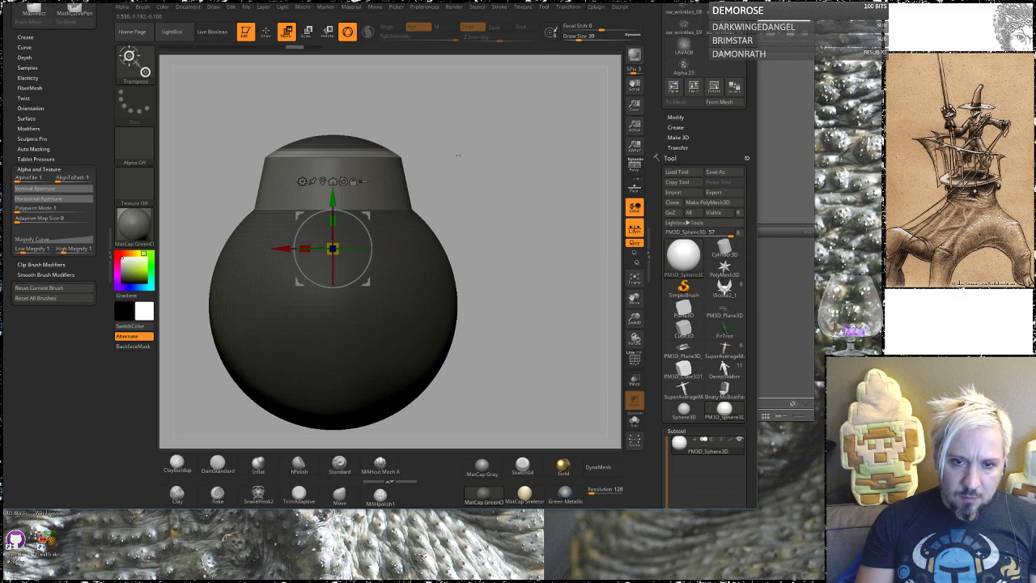
{"action": "key", "text": "ctrl"}
{"action": "left_click", "coordinate": [464, 157], "text": "ctrl"}
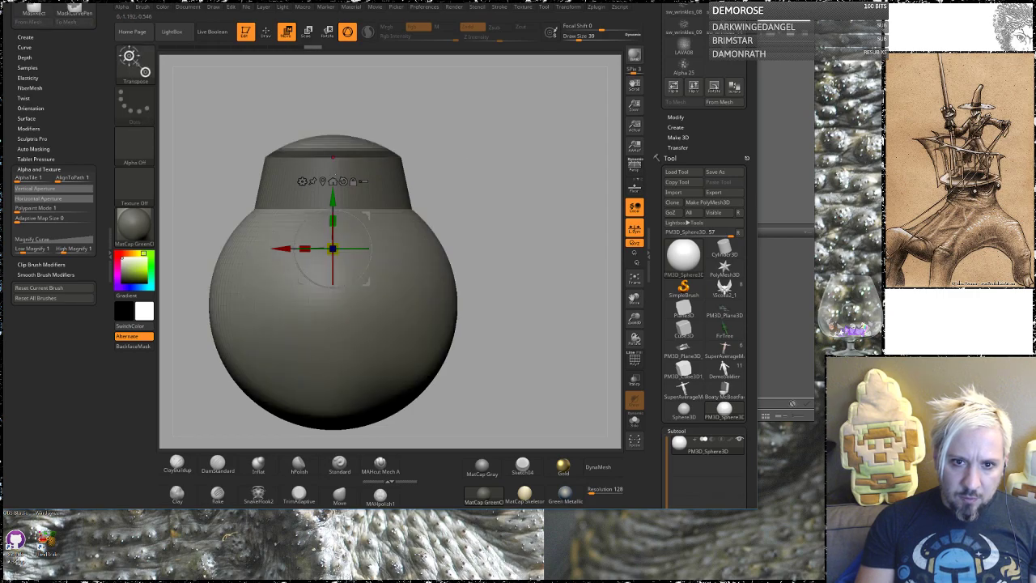
Move the unmasked dome down inside the neck to hollow out the opening above the sphere.
{"action": "left_click_drag", "start_coordinate": [511, 183], "coordinate": [208, 358], "text": "shift"}
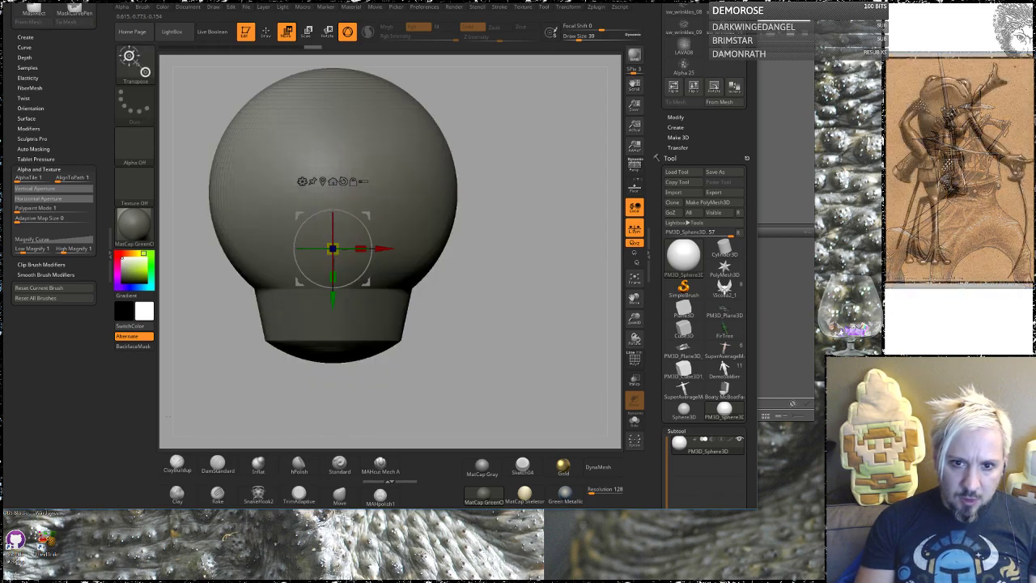
{"action": "left_click_drag", "start_coordinate": [460, 328], "coordinate": [478, 123]}
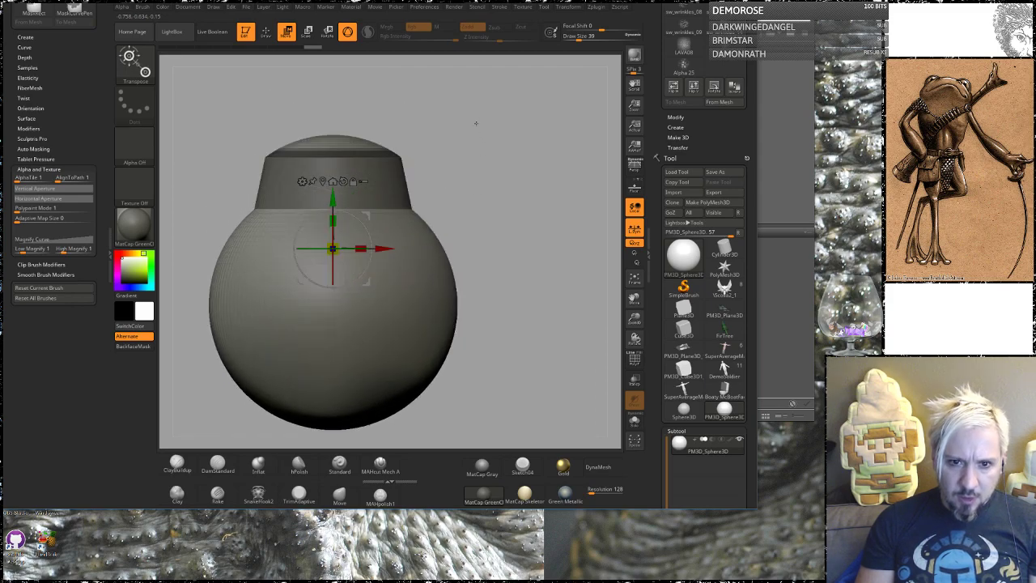
{"action": "left_click_drag", "start_coordinate": [536, 167], "coordinate": [170, 444], "text": "ctrl"}
{"action": "left_click_drag", "start_coordinate": [332, 198], "coordinate": [333, 245]}
{"action": "left_click_drag", "start_coordinate": [480, 121], "coordinate": [470, 174]}
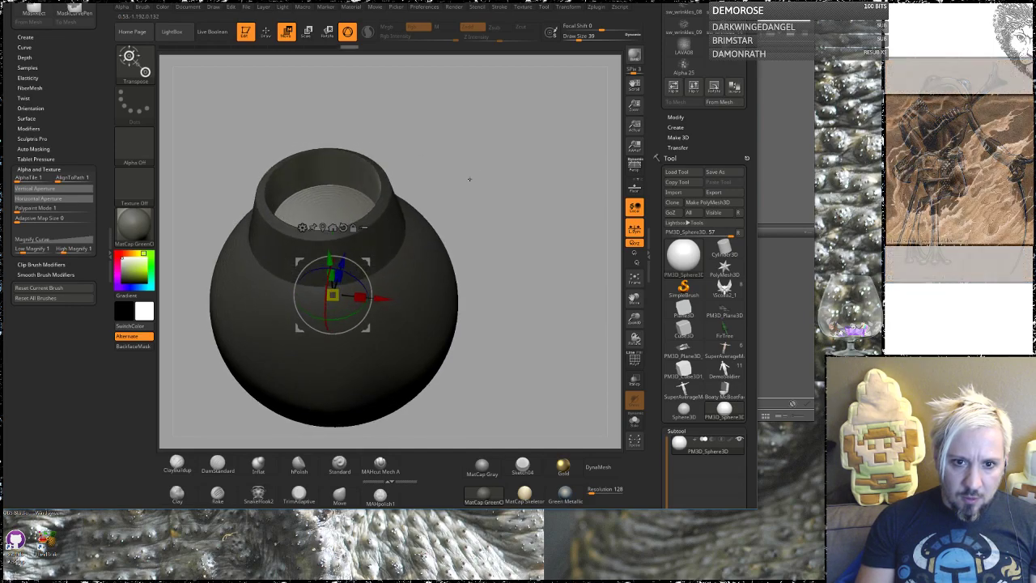
{"action": "left_click_drag", "start_coordinate": [331, 276], "coordinate": [333, 296]}
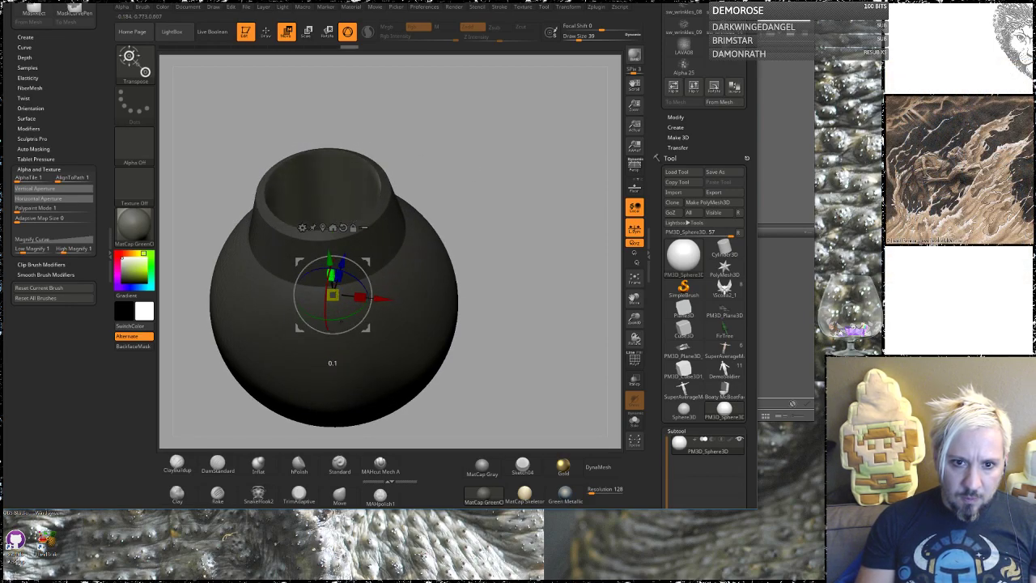
Adjust the depth of the floor inside the neck and scale it down to about 0.67.
{"action": "left_click_drag", "start_coordinate": [441, 175], "coordinate": [444, 197]}
{"action": "left_click_drag", "start_coordinate": [331, 271], "coordinate": [320, 155]}
{"action": "left_click_drag", "start_coordinate": [476, 165], "coordinate": [489, 135]}
{"action": "left_click_drag", "start_coordinate": [324, 126], "coordinate": [324, 249]}
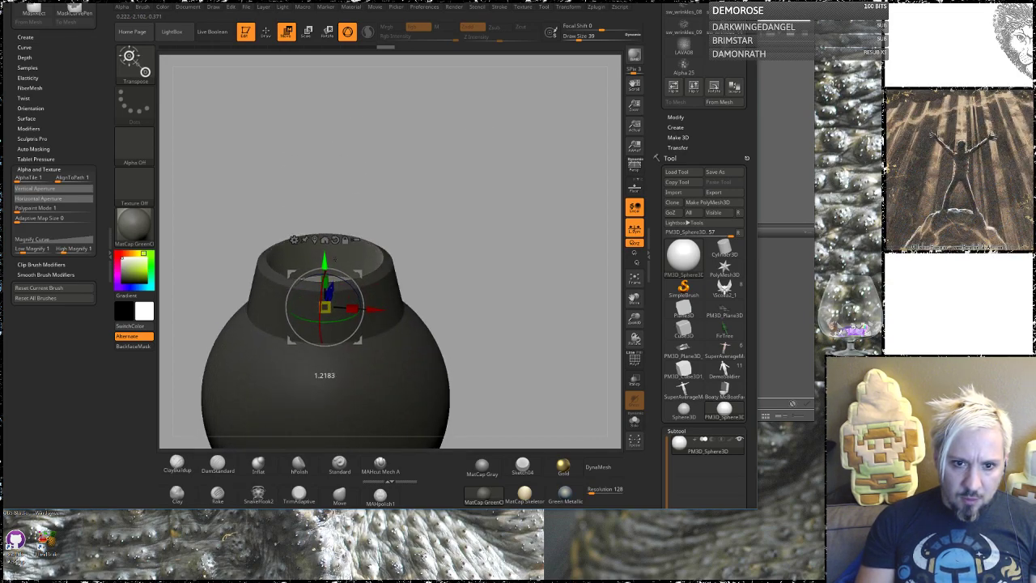
{"action": "left_click_drag", "start_coordinate": [417, 163], "coordinate": [405, 186]}
{"action": "left_click_drag", "start_coordinate": [324, 306], "coordinate": [319, 317]}
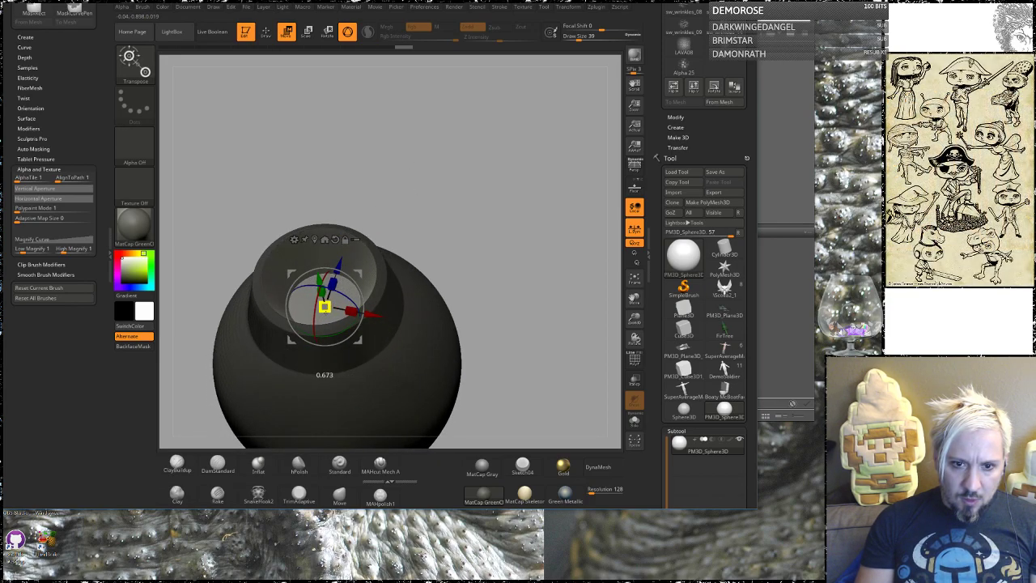
Move the narrowed floor deeper inside the neck along the Y axis.
{"action": "left_click_drag", "start_coordinate": [405, 164], "coordinate": [373, 191]}
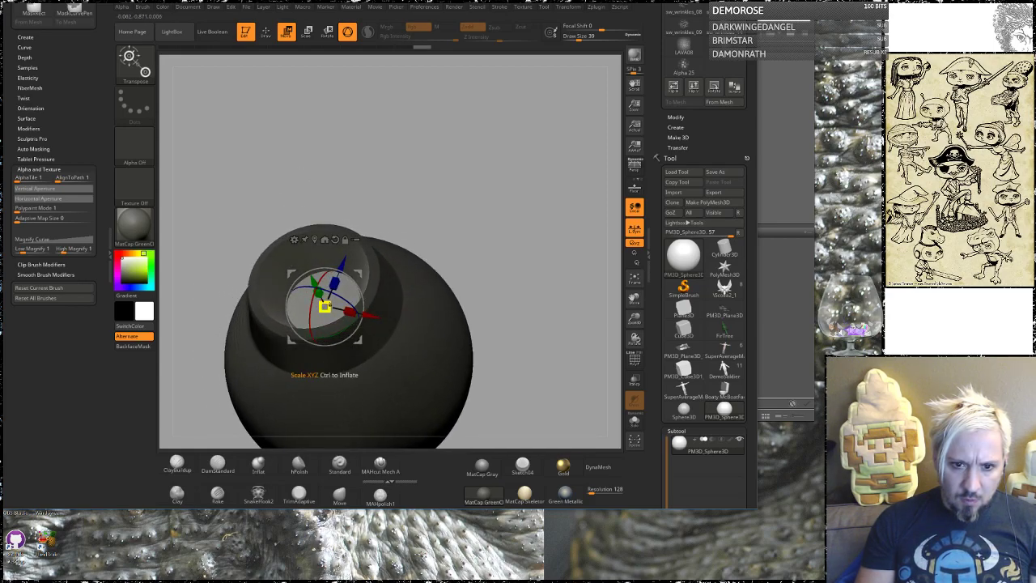
{"action": "left_click_drag", "start_coordinate": [455, 200], "coordinate": [461, 173]}
{"action": "left_click_drag", "start_coordinate": [321, 268], "coordinate": [312, 283]}
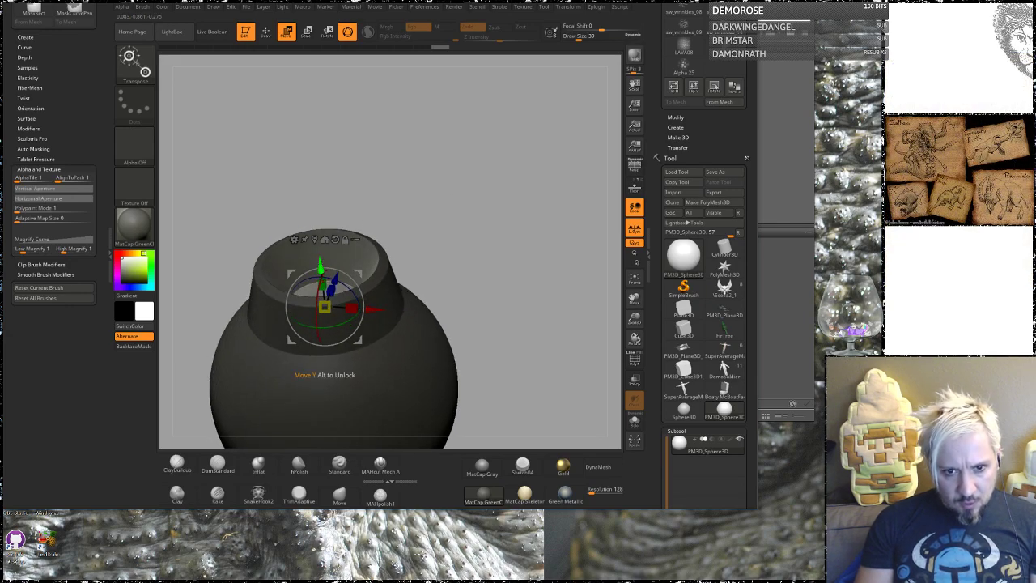
{"action": "left_click_drag", "start_coordinate": [417, 186], "coordinate": [424, 189]}
{"action": "left_click_drag", "start_coordinate": [325, 270], "coordinate": [326, 326]}
{"action": "mouse_move", "coordinate": [408, 195]}
{"action": "left_mouse_down"}
{"action": "mouse_move", "coordinate": [417, 217]}
{"action": "mouse_move", "coordinate": [400, 199]}
{"action": "mouse_move", "coordinate": [386, 211]}
{"action": "left_mouse_up"}
Change the mask to free the neck's rim, then lower the rim into the sphere to form a recessed ring.
{"action": "left_click_drag", "start_coordinate": [451, 202], "coordinate": [221, 269], "text": "ctrl"}
{"action": "left_click", "coordinate": [461, 208], "text": "ctrl"}
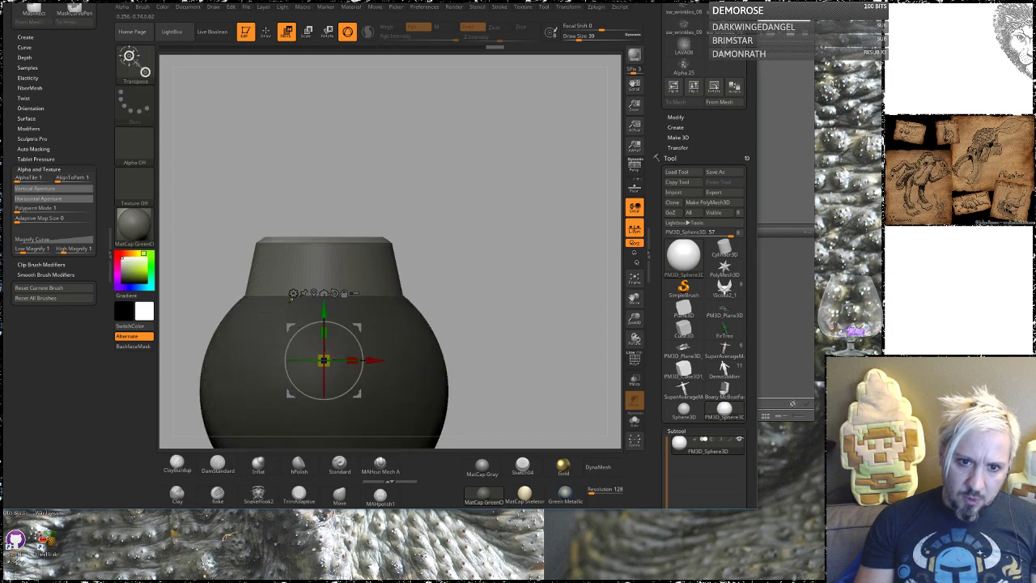
{"action": "left_click_drag", "start_coordinate": [324, 310], "coordinate": [324, 378]}
{"action": "left_click_drag", "start_coordinate": [421, 174], "coordinate": [427, 240]}
{"action": "left_click_drag", "start_coordinate": [427, 240], "coordinate": [449, 139], "text": "alt"}
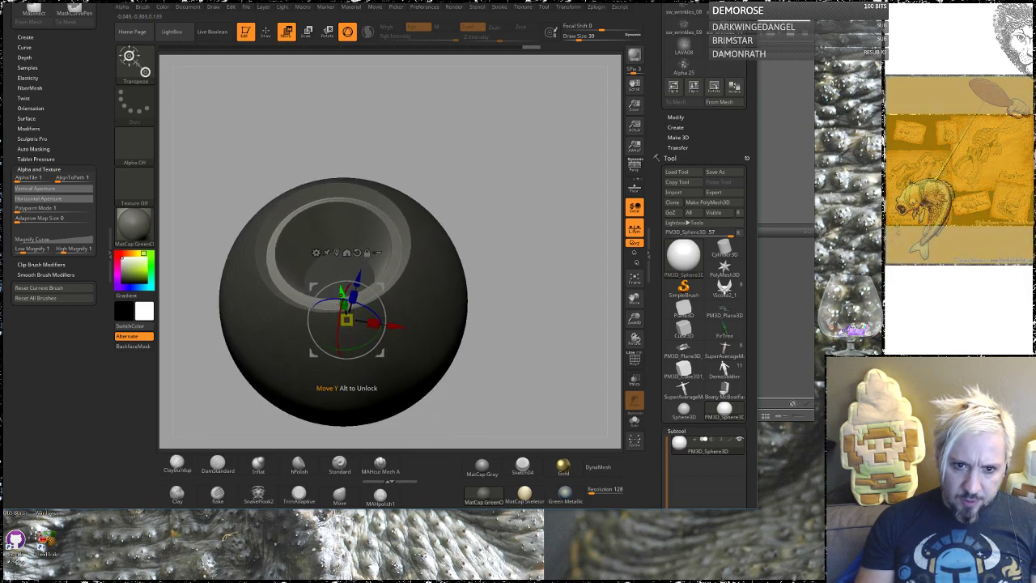
Fine-tune the height and size of the recessed ring inside the sphere's opening to form a stepped socket.
{"action": "left_click_drag", "start_coordinate": [345, 305], "coordinate": [346, 337]}
{"action": "left_click_drag", "start_coordinate": [341, 294], "coordinate": [339, 271]}
{"action": "left_click_drag", "start_coordinate": [474, 186], "coordinate": [499, 166]}
{"action": "left_click_drag", "start_coordinate": [342, 250], "coordinate": [341, 163]}
{"action": "left_click_drag", "start_coordinate": [490, 146], "coordinate": [470, 177]}
{"action": "left_click_drag", "start_coordinate": [339, 184], "coordinate": [346, 230]}
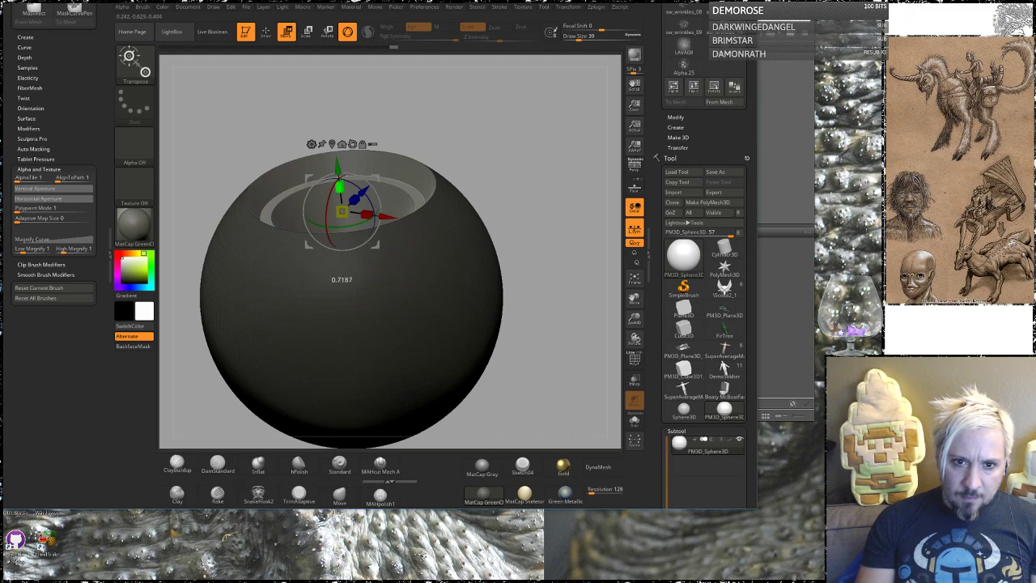
{"action": "left_click_drag", "start_coordinate": [486, 158], "coordinate": [425, 143]}
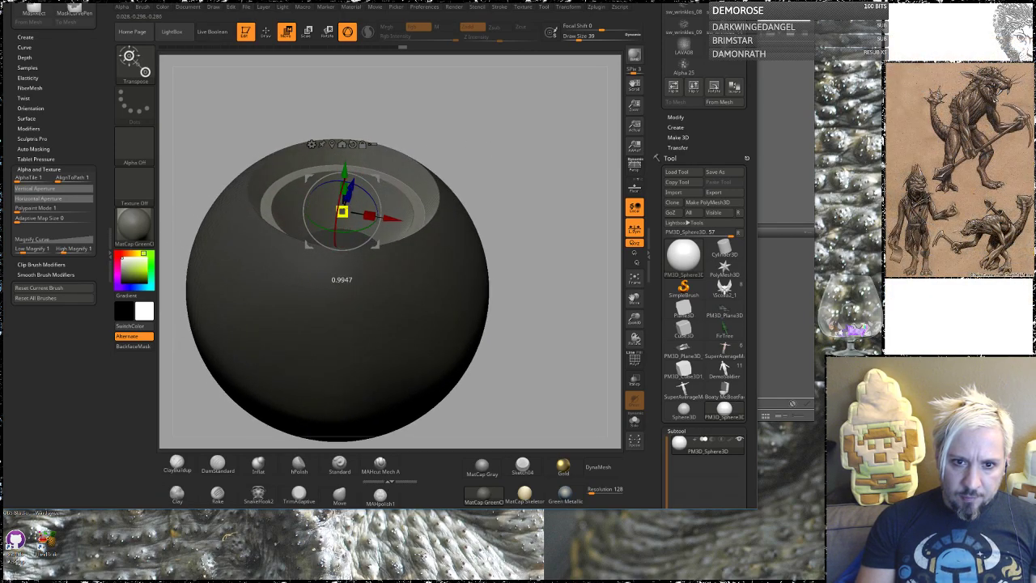
{"action": "left_click_drag", "start_coordinate": [495, 146], "coordinate": [469, 201]}
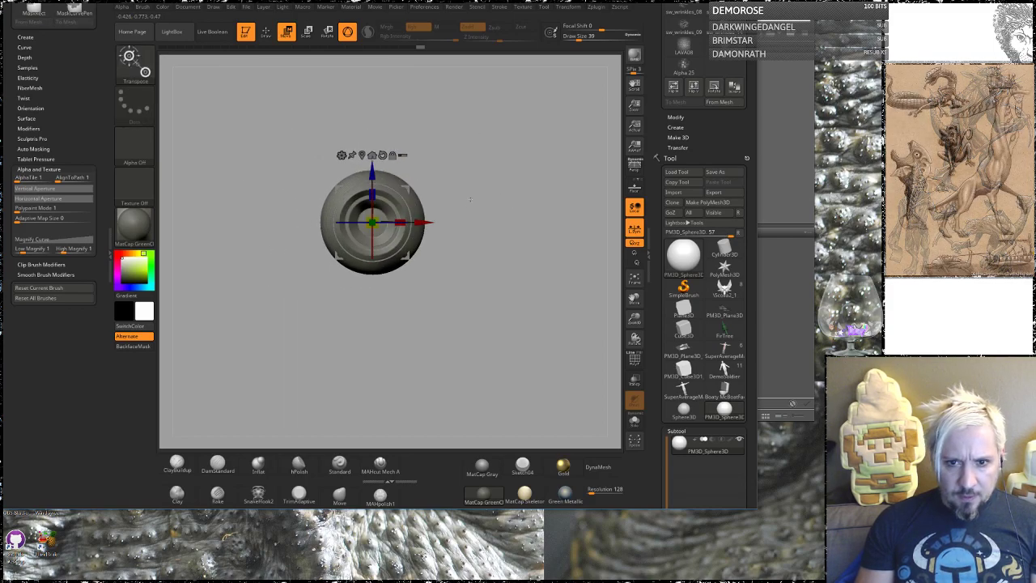
{"action": "mouse_move", "coordinate": [503, 273]}
{"action": "left_mouse_down"}
{"action": "mouse_move", "coordinate": [483, 203]}
{"action": "mouse_move", "coordinate": [496, 216]}
{"action": "mouse_move", "coordinate": [506, 272]}
{"action": "mouse_move", "coordinate": [479, 287]}
{"action": "mouse_move", "coordinate": [479, 308]}
{"action": "mouse_move", "coordinate": [485, 294]}
{"action": "left_mouse_up"}
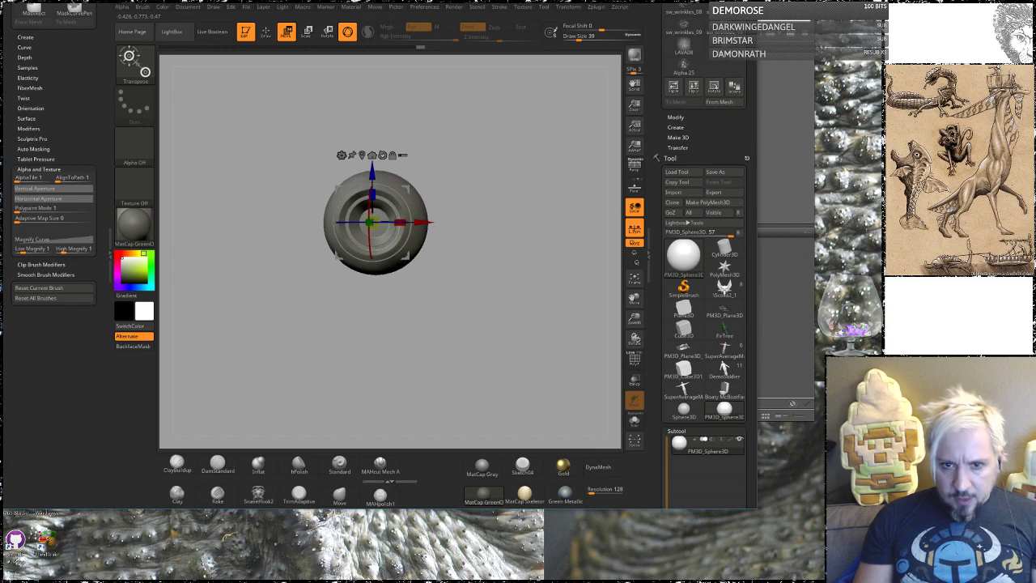
Switch to the creature tool and append the sculpted PM3D_Sphere3D as a new subtool.
{"action": "key", "text": "q"}
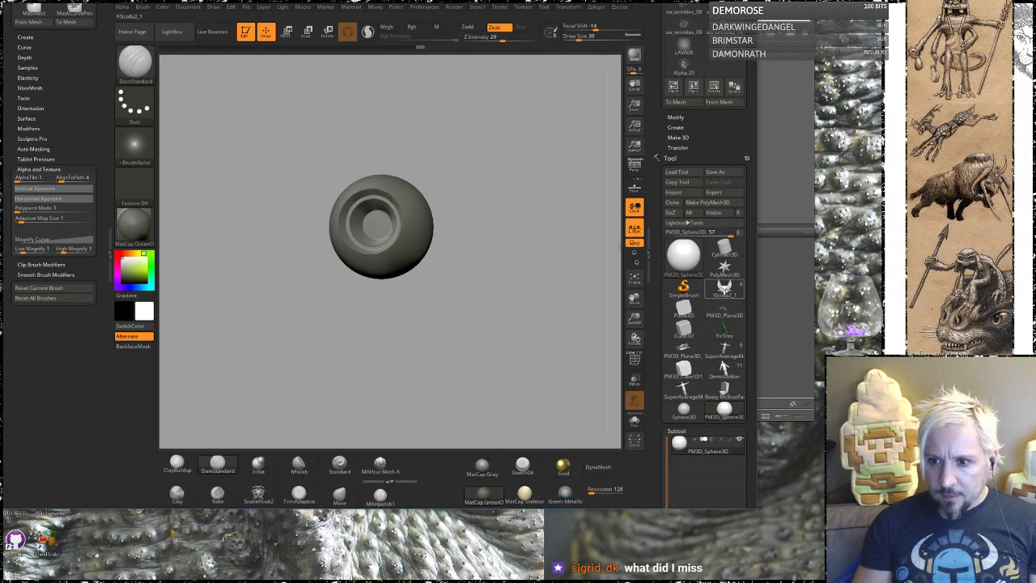
{"action": "left_click_drag", "start_coordinate": [532, 303], "coordinate": [612, 310]}
{"action": "left_click_drag", "start_coordinate": [752, 349], "coordinate": [752, 264]}
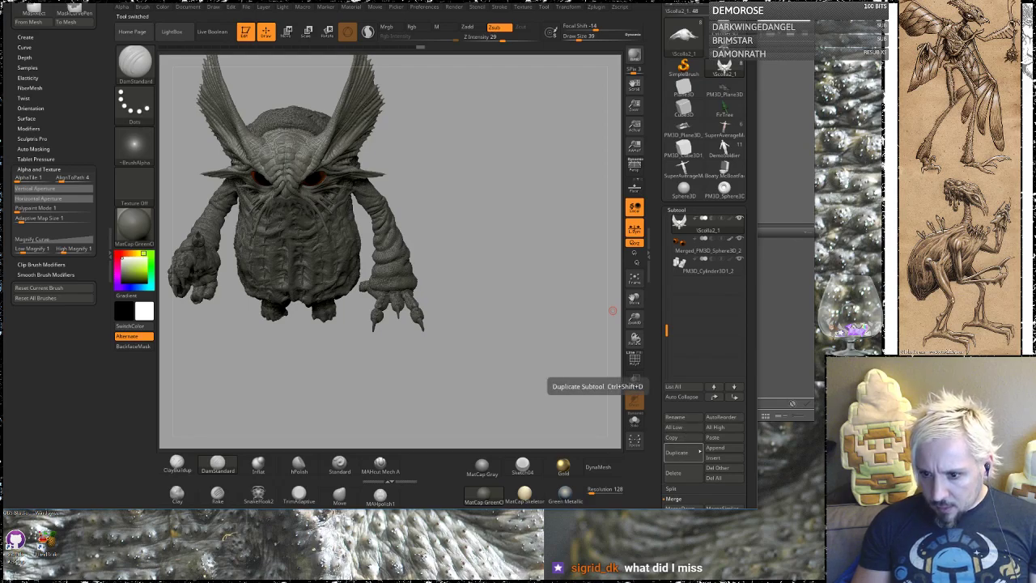
{"action": "left_click", "coordinate": [715, 447]}
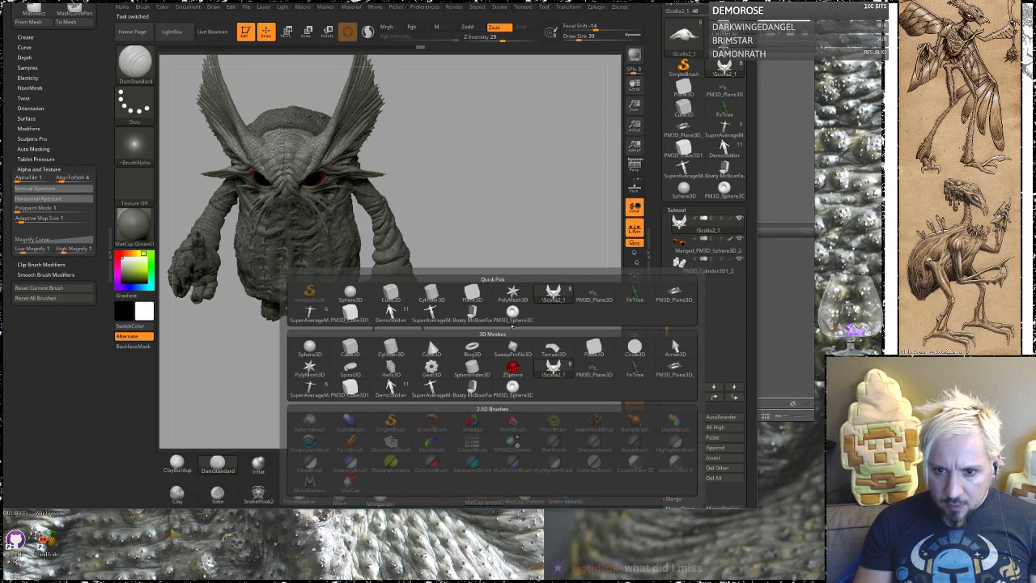
{"action": "left_click", "coordinate": [512, 312]}
{"action": "left_click_drag", "start_coordinate": [483, 324], "coordinate": [488, 276]}
Select the PM3D_Sphere3D1 subtool and move it up to head height, out beside the head and forward.
{"action": "key", "text": "w"}
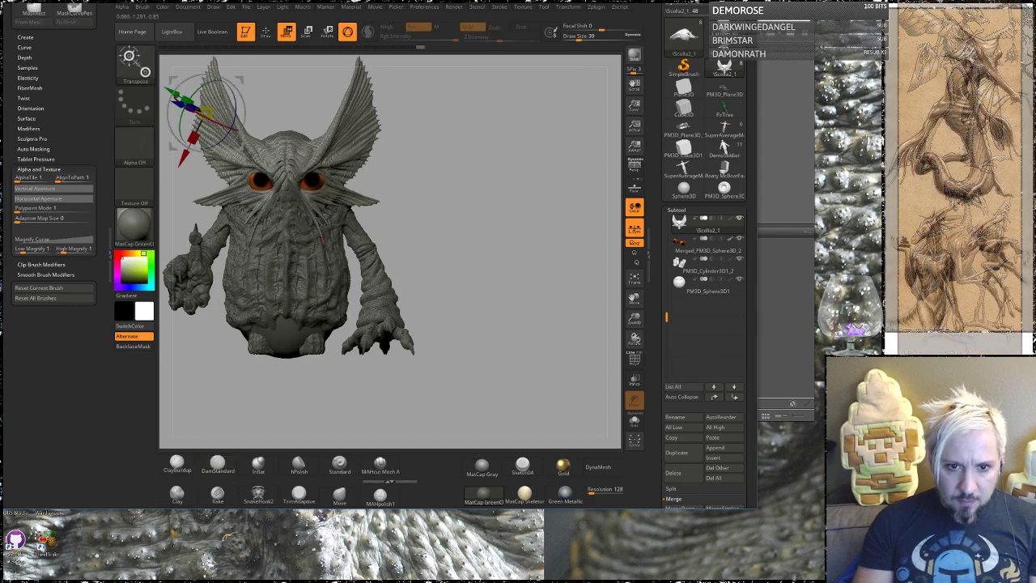
{"action": "left_click", "coordinate": [680, 285]}
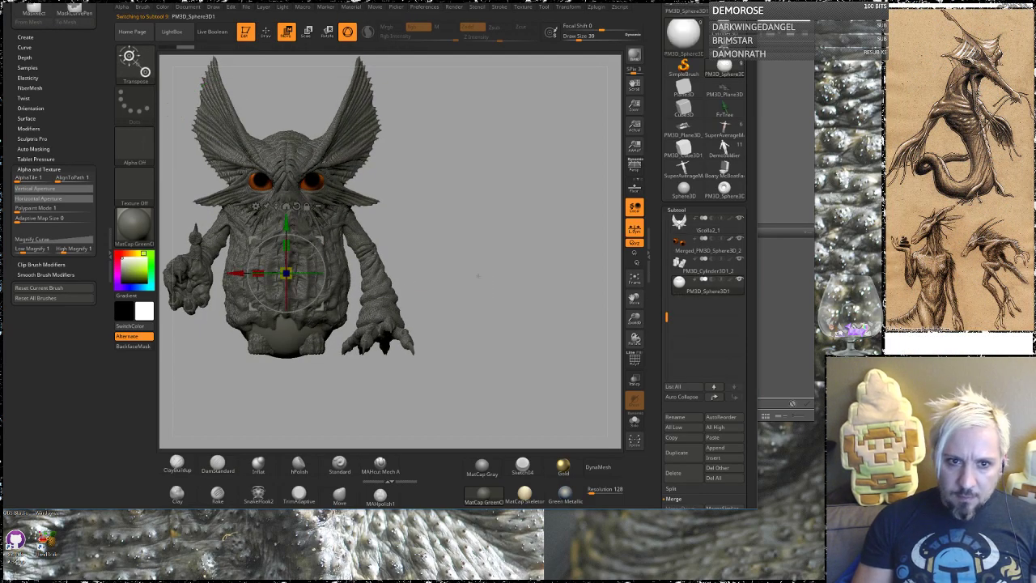
{"action": "left_click_drag", "start_coordinate": [286, 237], "coordinate": [290, 132]}
{"action": "left_click_drag", "start_coordinate": [291, 168], "coordinate": [409, 167]}
{"action": "left_click_drag", "start_coordinate": [510, 170], "coordinate": [417, 170]}
{"action": "left_click_drag", "start_coordinate": [401, 133], "coordinate": [360, 210]}
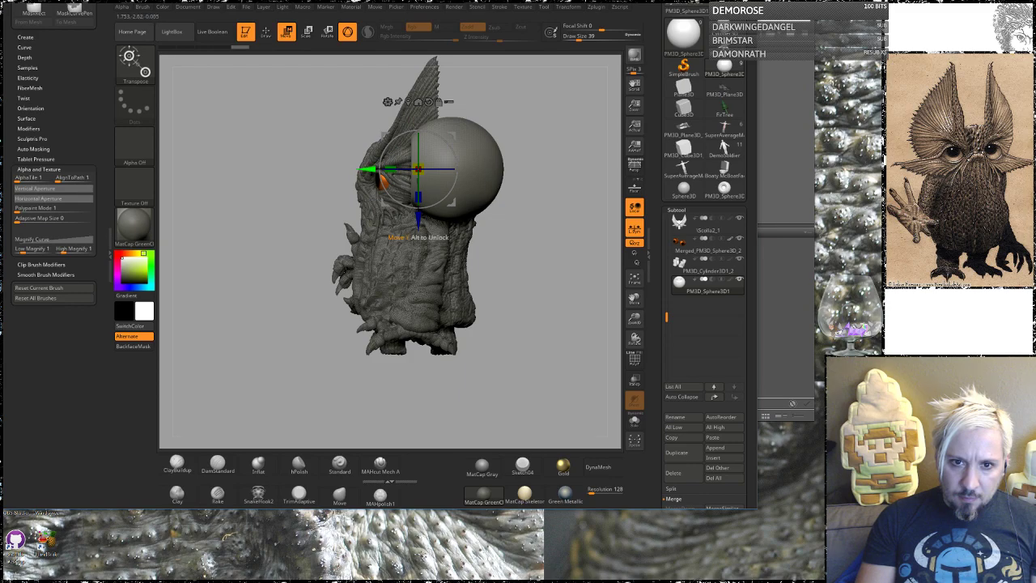
{"action": "left_click_drag", "start_coordinate": [368, 170], "coordinate": [313, 170]}
Move the recessed sphere over the creature's plain-side eye socket and scale it down to eyeball size.
{"action": "left_click_drag", "start_coordinate": [251, 251], "coordinate": [356, 251]}
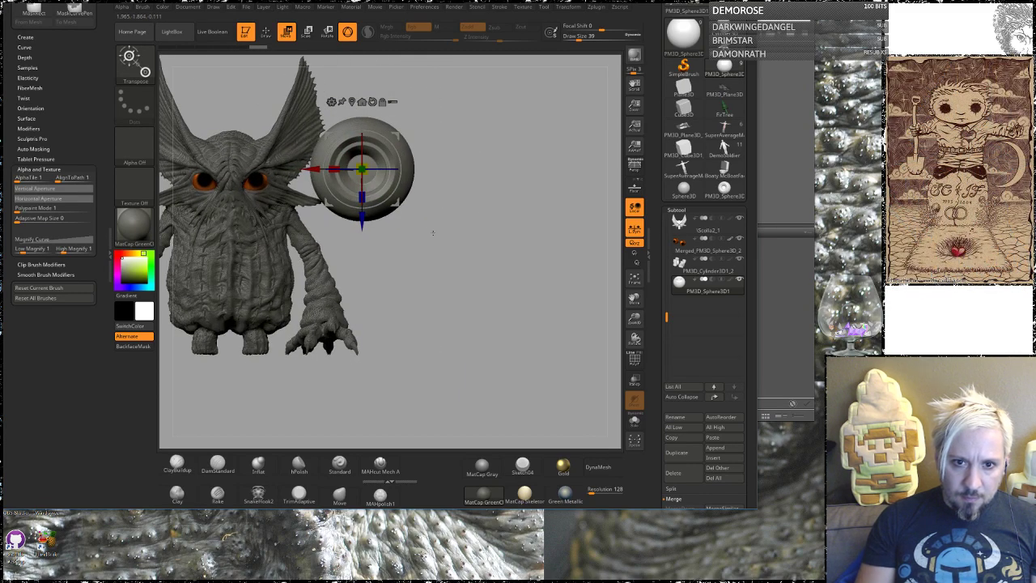
{"action": "left_click_drag", "start_coordinate": [433, 233], "coordinate": [538, 265], "text": "alt"}
{"action": "left_click_drag", "start_coordinate": [468, 200], "coordinate": [312, 203]}
{"action": "left_click_drag", "start_coordinate": [360, 252], "coordinate": [360, 264]}
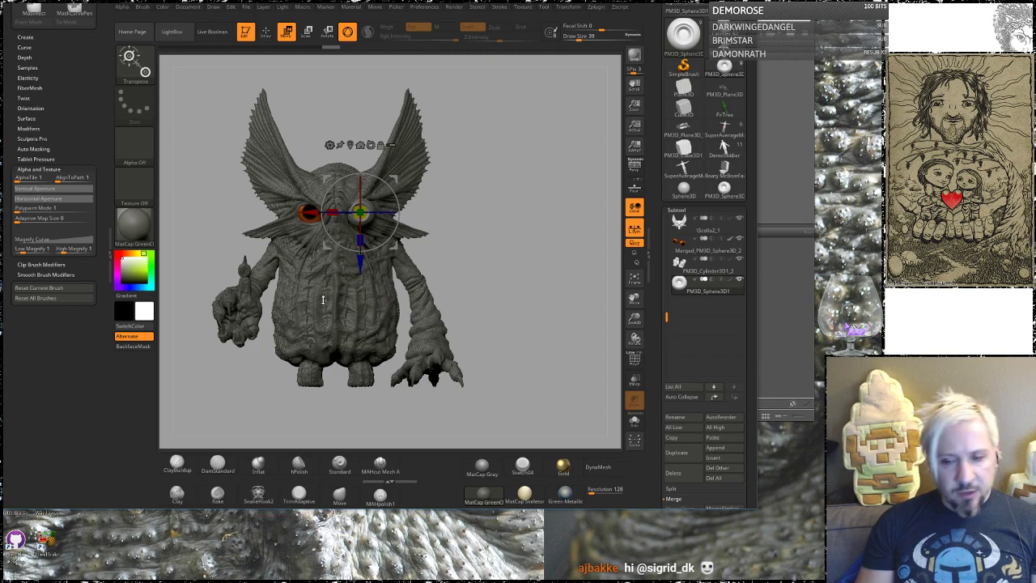
Refine the new eyeball's position in the socket from front and side, then scale it to about 0.92.
{"action": "left_click_drag", "start_coordinate": [489, 300], "coordinate": [539, 314]}
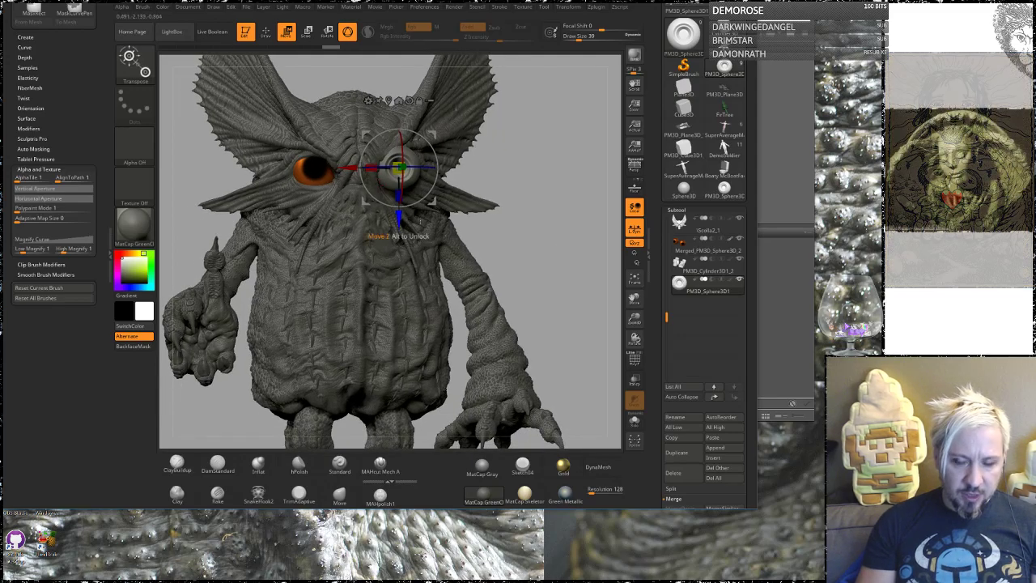
{"action": "left_click_drag", "start_coordinate": [539, 243], "coordinate": [542, 306]}
{"action": "left_click_drag", "start_coordinate": [571, 117], "coordinate": [473, 274], "text": "alt"}
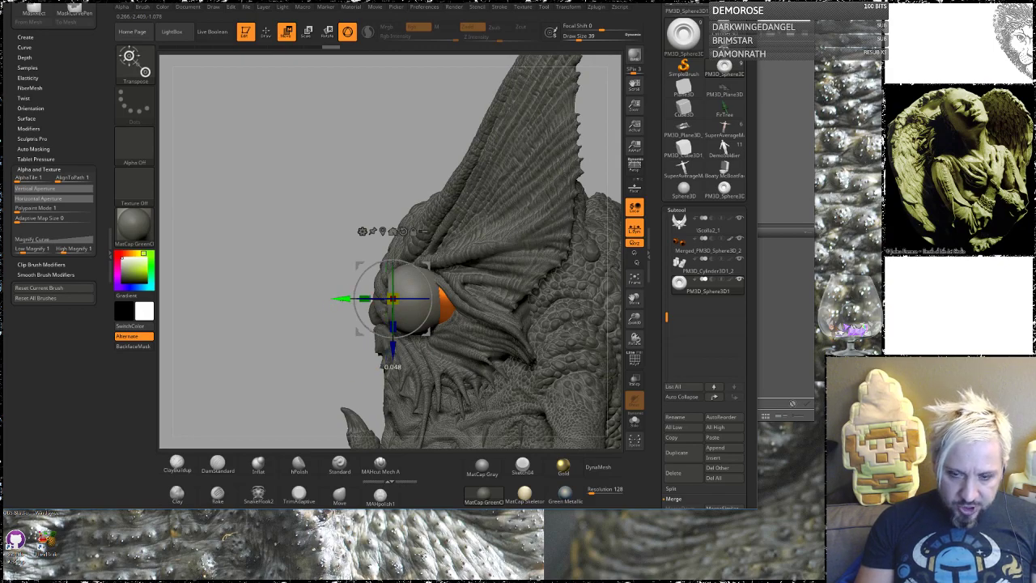
{"action": "left_click_drag", "start_coordinate": [228, 308], "coordinate": [303, 299]}
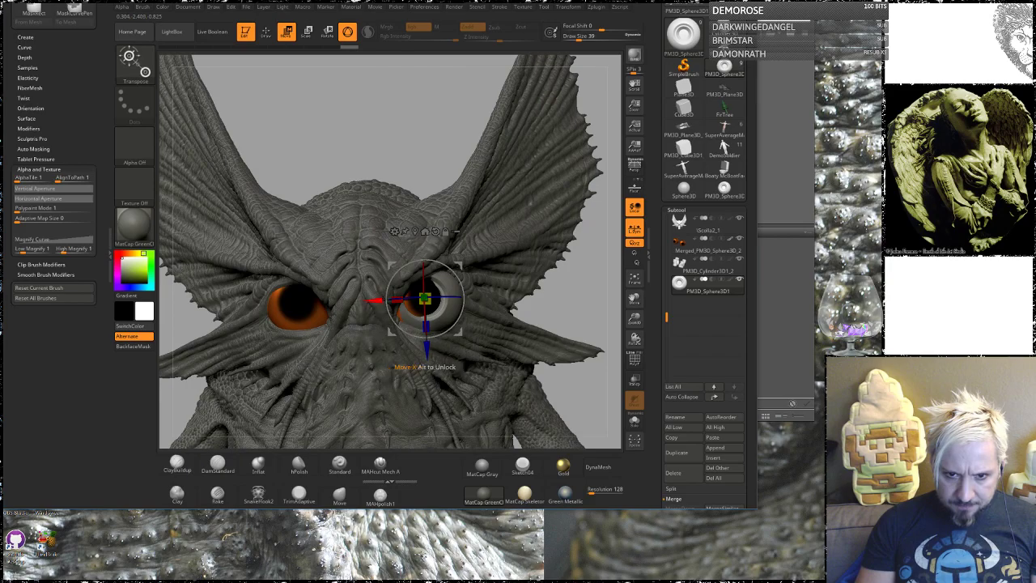
{"action": "left_click_drag", "start_coordinate": [424, 350], "coordinate": [424, 351]}
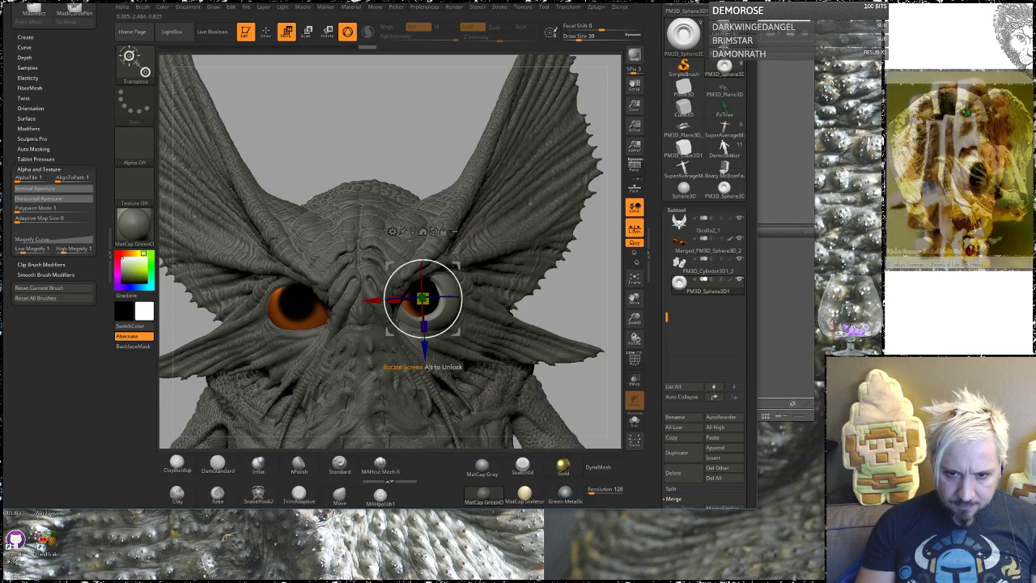
{"action": "mouse_move", "coordinate": [562, 382]}
{"action": "left_mouse_down"}
{"action": "mouse_move", "coordinate": [495, 382]}
{"action": "mouse_move", "coordinate": [554, 381]}
{"action": "left_mouse_up"}
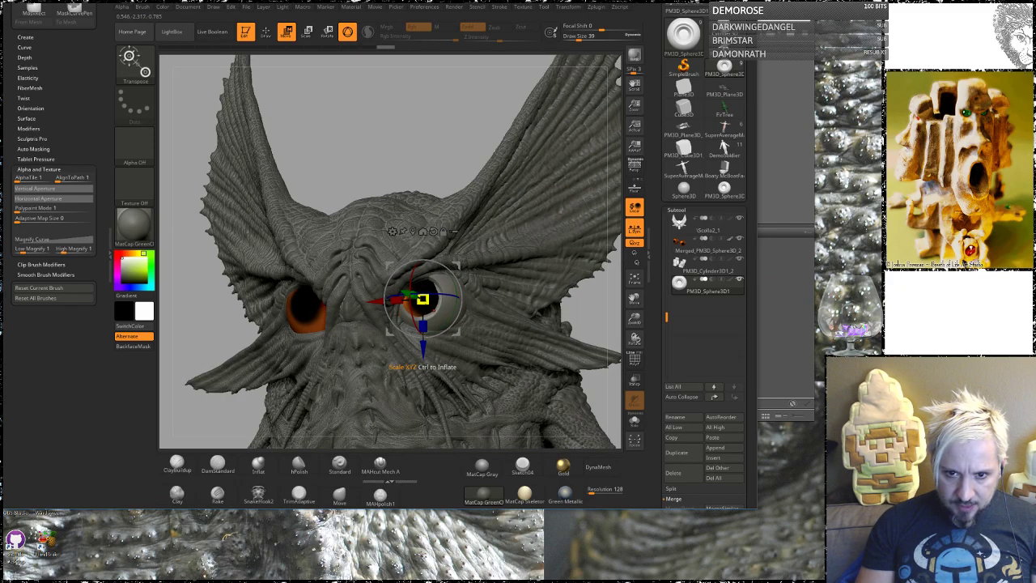
{"action": "left_click_drag", "start_coordinate": [419, 298], "coordinate": [437, 312]}
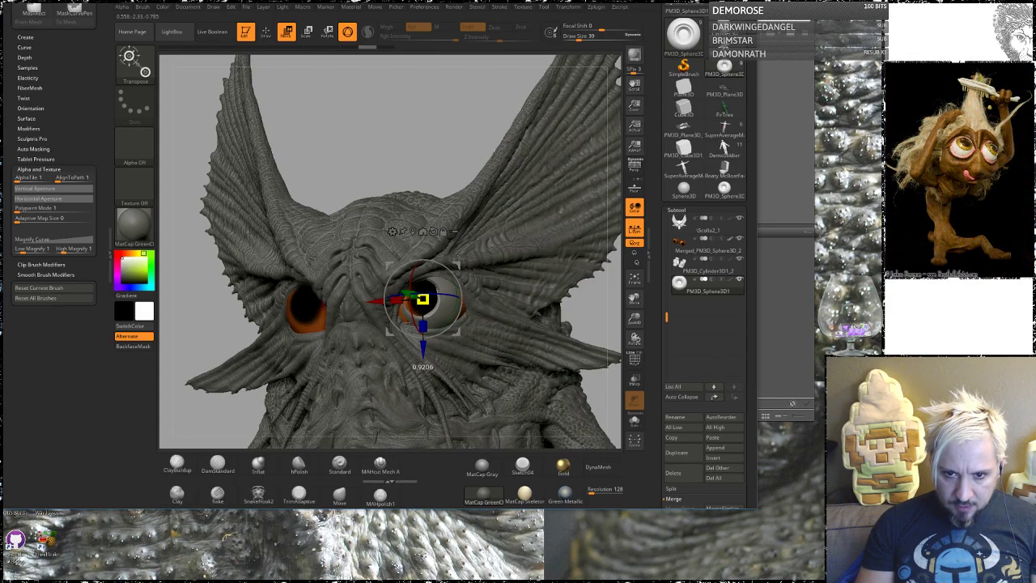
Hide the Merged_PM3D_Sphere3D_2 eyes and nudge the new eyeball vertically to check its fit within the eyelids.
{"action": "left_click_drag", "start_coordinate": [396, 140], "coordinate": [466, 119]}
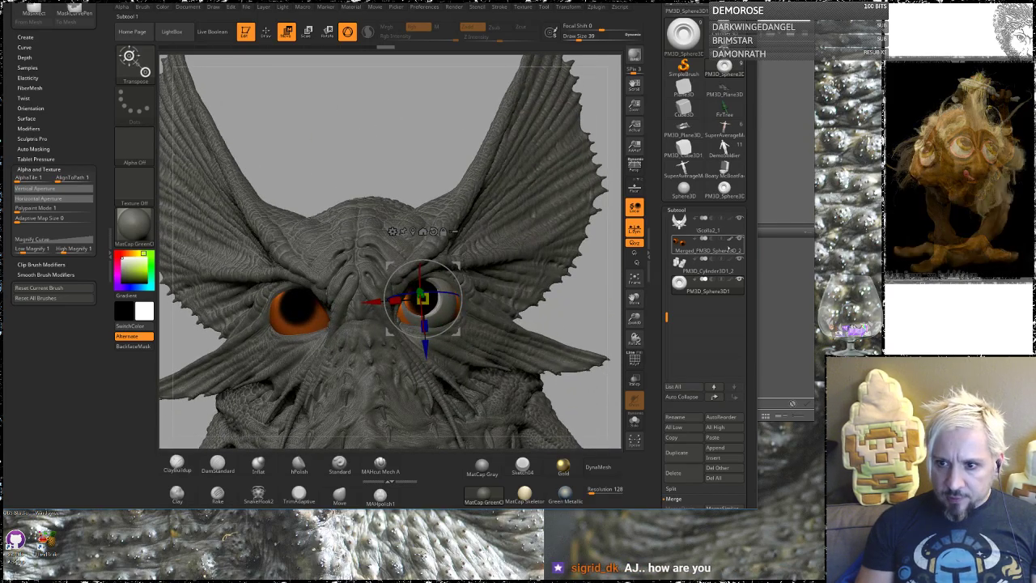
{"action": "left_click", "coordinate": [740, 239]}
{"action": "left_click_drag", "start_coordinate": [595, 305], "coordinate": [460, 302]}
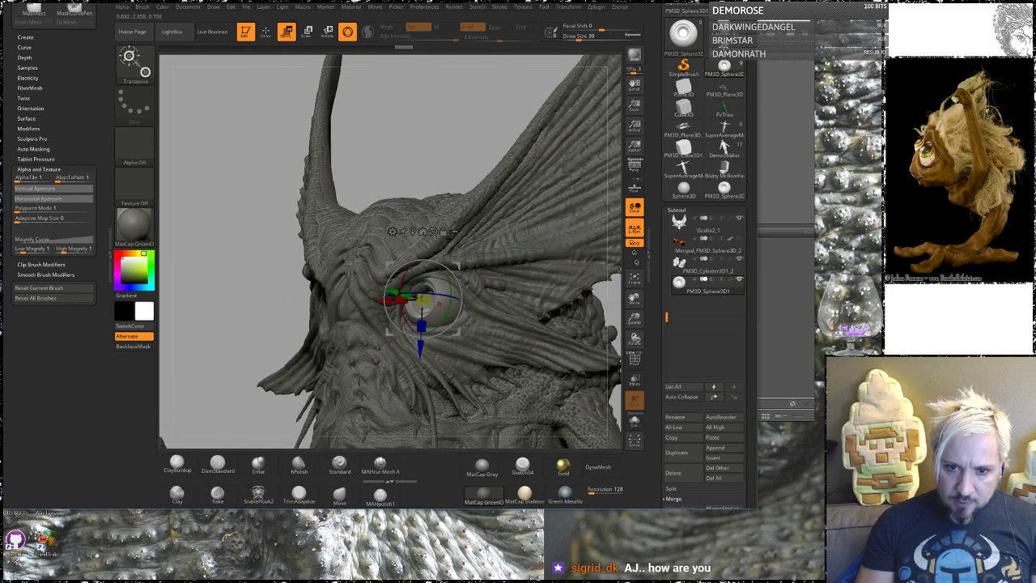
{"action": "left_click_drag", "start_coordinate": [420, 351], "coordinate": [420, 348]}
{"action": "left_click_drag", "start_coordinate": [480, 279], "coordinate": [463, 119]}
{"action": "left_click_drag", "start_coordinate": [304, 62], "coordinate": [195, 34]}
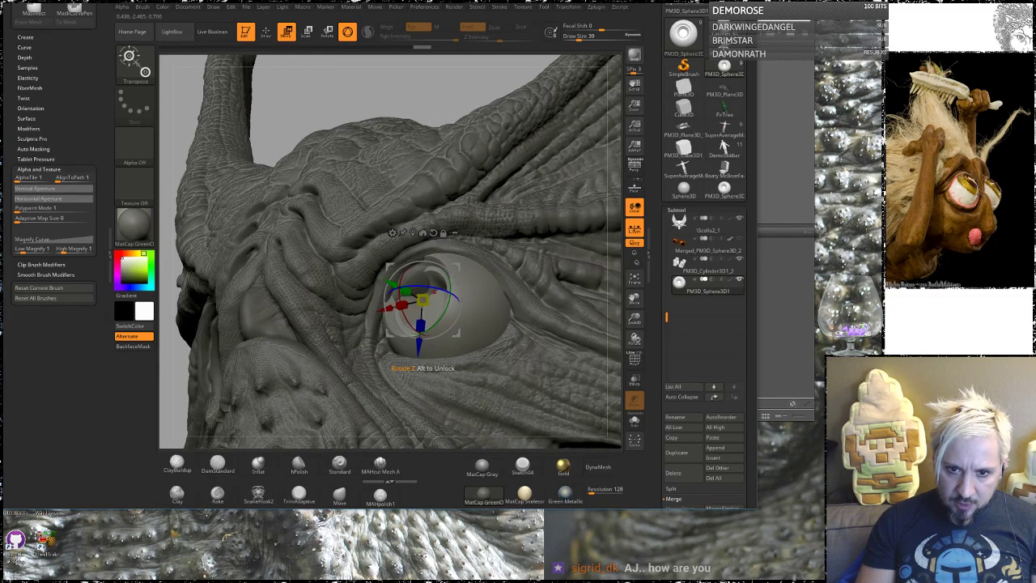
{"action": "left_click_drag", "start_coordinate": [430, 90], "coordinate": [528, 129]}
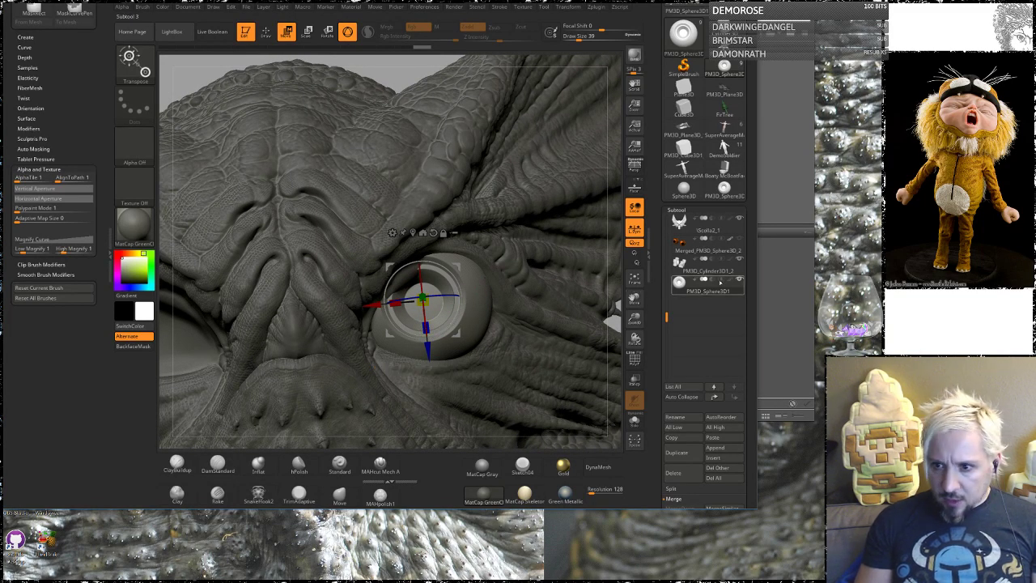
Make the orange Merged_PM3D_Sphere3D_2 eyes the active subtool and show them in the head again.
{"action": "left_click", "coordinate": [697, 243]}
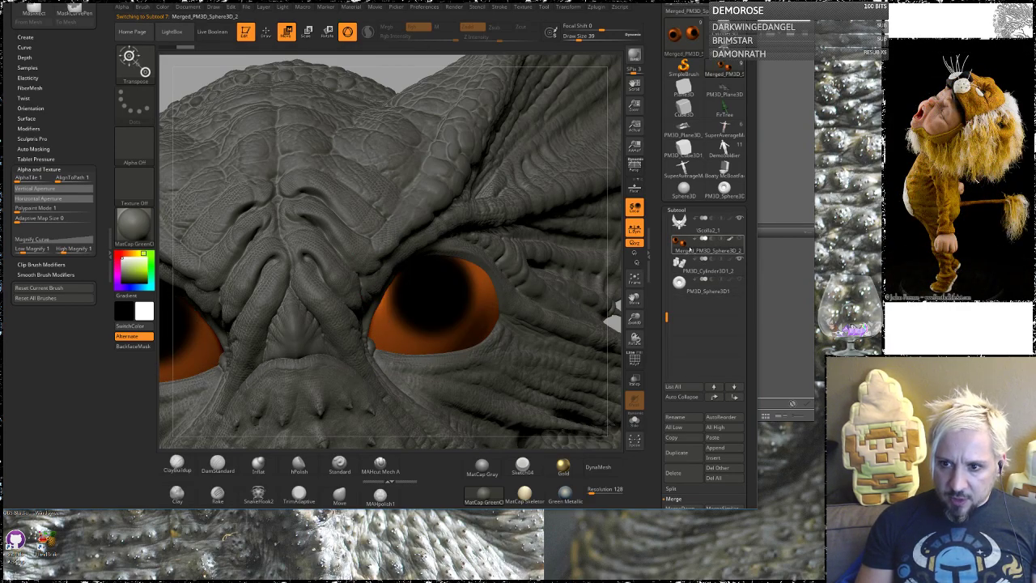
{"action": "right_click_drag", "start_coordinate": [441, 268], "coordinate": [395, 200]}
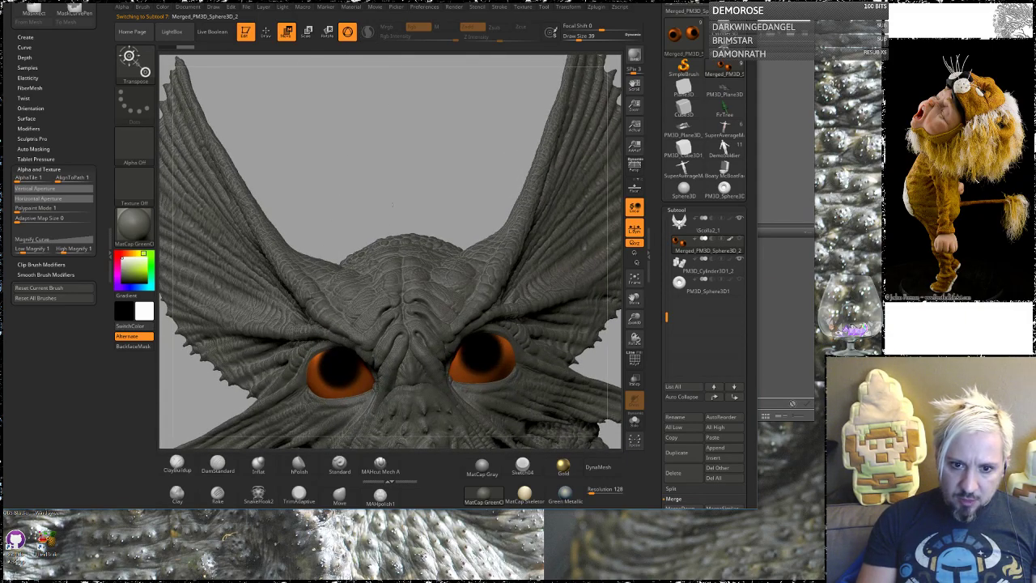
{"action": "right_click_drag", "start_coordinate": [359, 115], "coordinate": [364, 55], "text": "alt"}
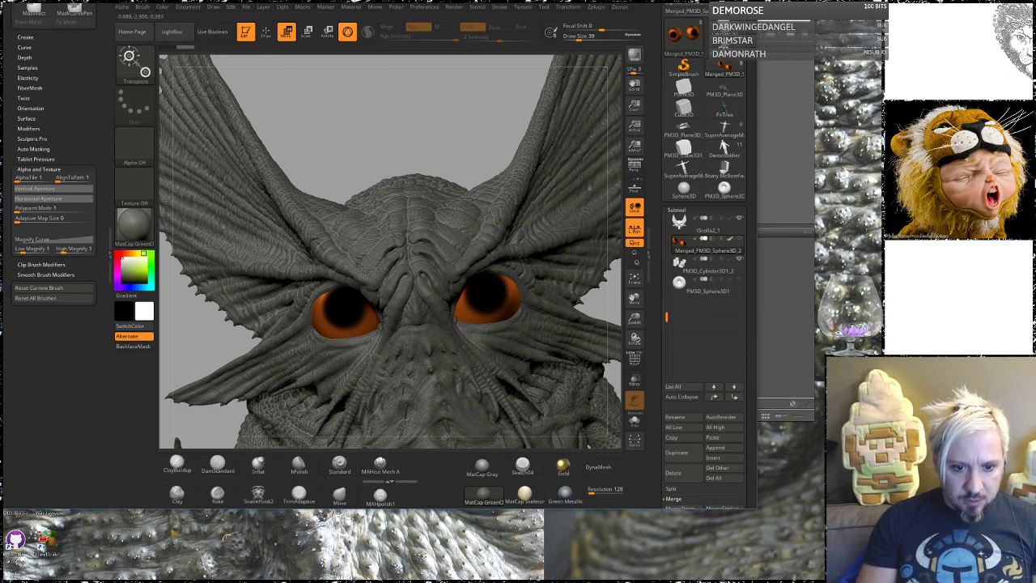
Set up the Standard brush with a FreeHand stroke and Alpha 01, applying Rgb colour only without sculpting.
{"action": "left_click", "coordinate": [339, 466]}
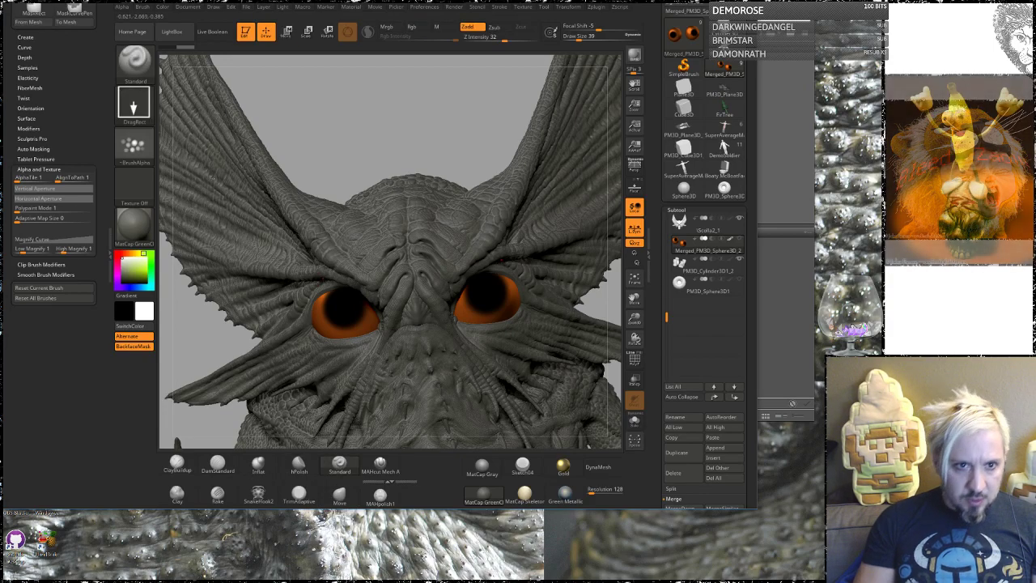
{"action": "left_click", "coordinate": [133, 103]}
{"action": "left_click", "coordinate": [226, 114]}
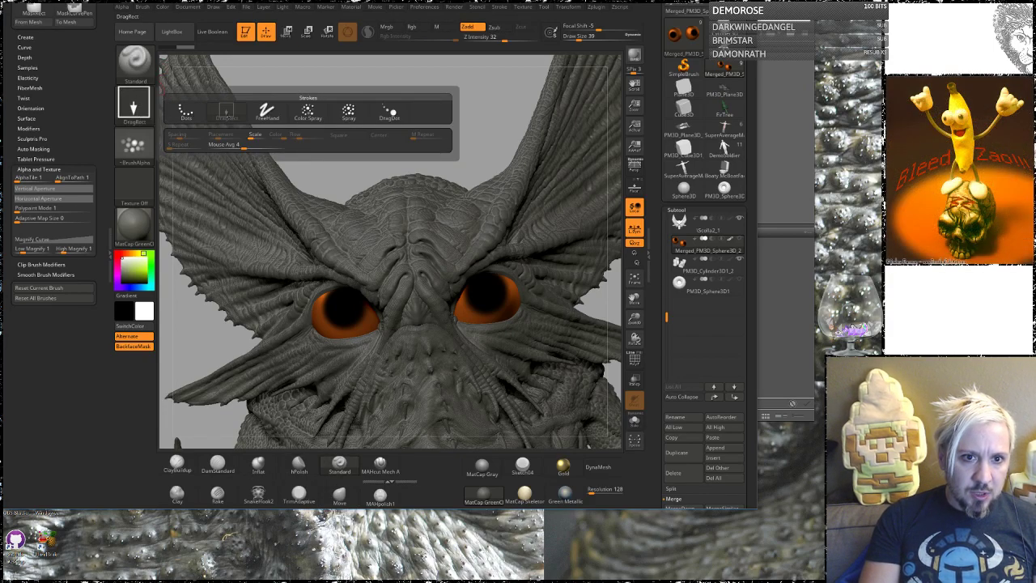
{"action": "left_click", "coordinate": [266, 110]}
{"action": "left_click", "coordinate": [134, 144]}
{"action": "left_click", "coordinate": [227, 152]}
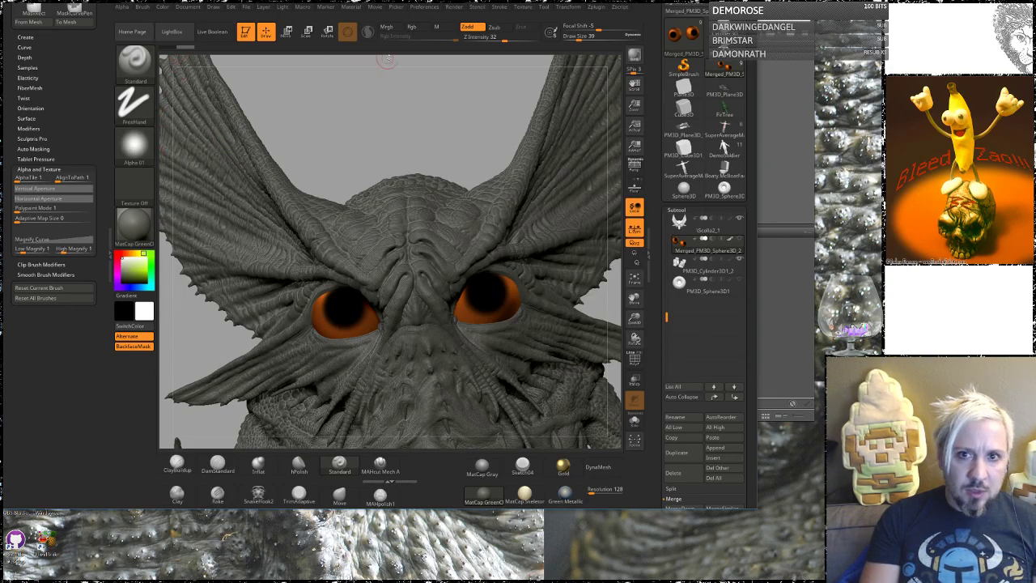
{"action": "left_click", "coordinate": [417, 26]}
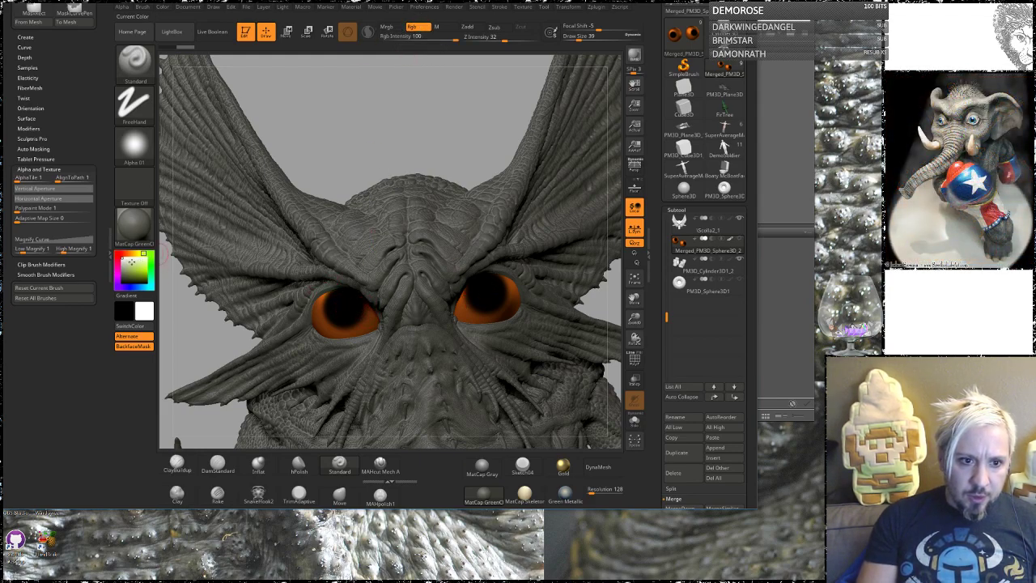
Sample the eyes' orange and paint over both black pupils at draw size 77.
{"action": "left_click_drag", "start_coordinate": [145, 314], "coordinate": [320, 328]}
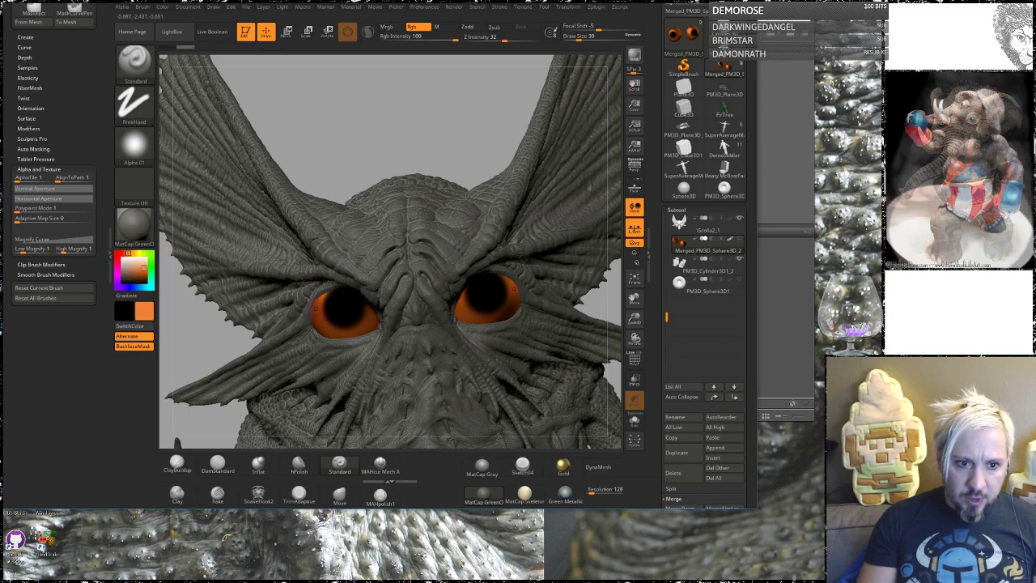
{"action": "mouse_move", "coordinate": [333, 318]}
{"action": "left_mouse_down"}
{"action": "mouse_move", "coordinate": [350, 304]}
{"action": "mouse_move", "coordinate": [357, 313]}
{"action": "mouse_move", "coordinate": [344, 299]}
{"action": "left_mouse_up"}
{"action": "key", "text": "space"}
{"action": "left_click", "coordinate": [345, 314]}
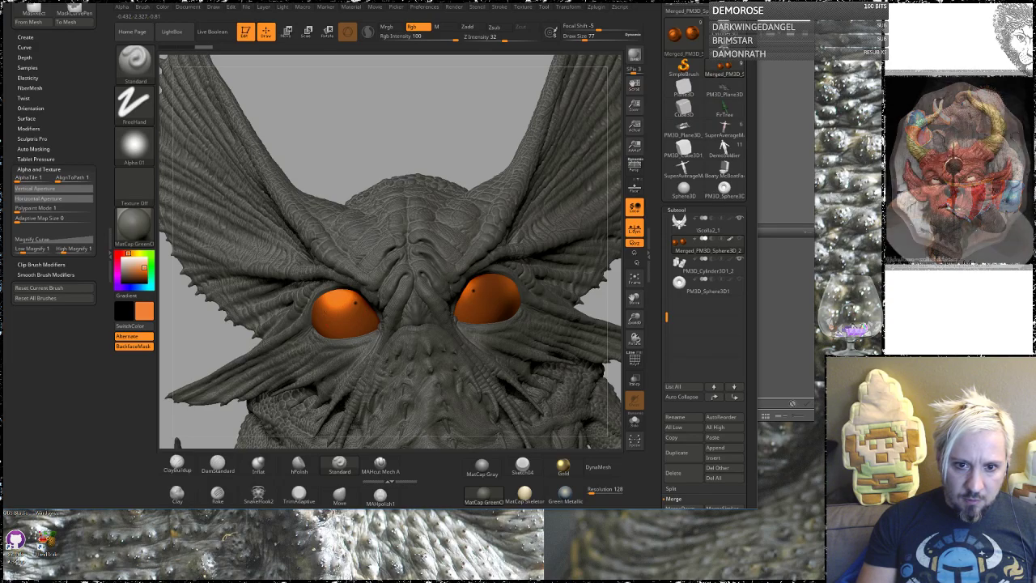
{"action": "mouse_move", "coordinate": [395, 119]}
{"action": "left_mouse_down"}
{"action": "mouse_move", "coordinate": [407, 122]}
{"action": "mouse_move", "coordinate": [384, 230]}
{"action": "left_mouse_up"}
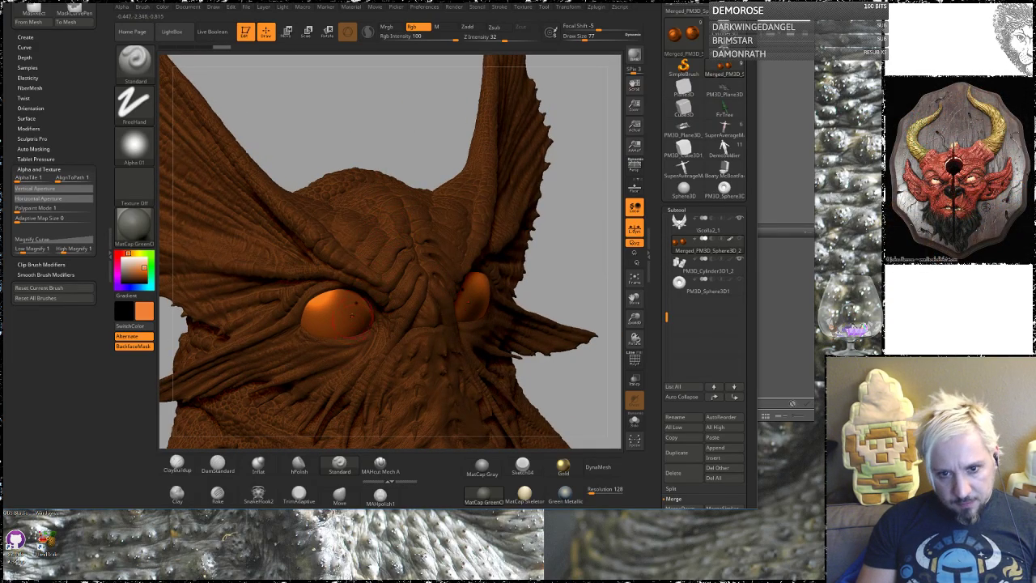
{"action": "key", "text": "ctrl"}
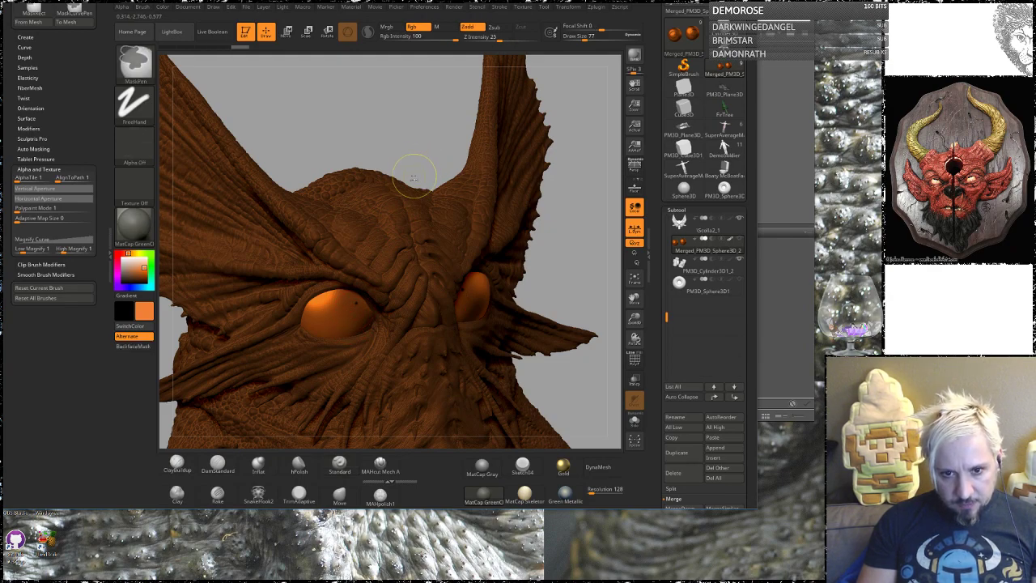
{"action": "left_click_drag", "start_coordinate": [447, 127], "coordinate": [399, 123]}
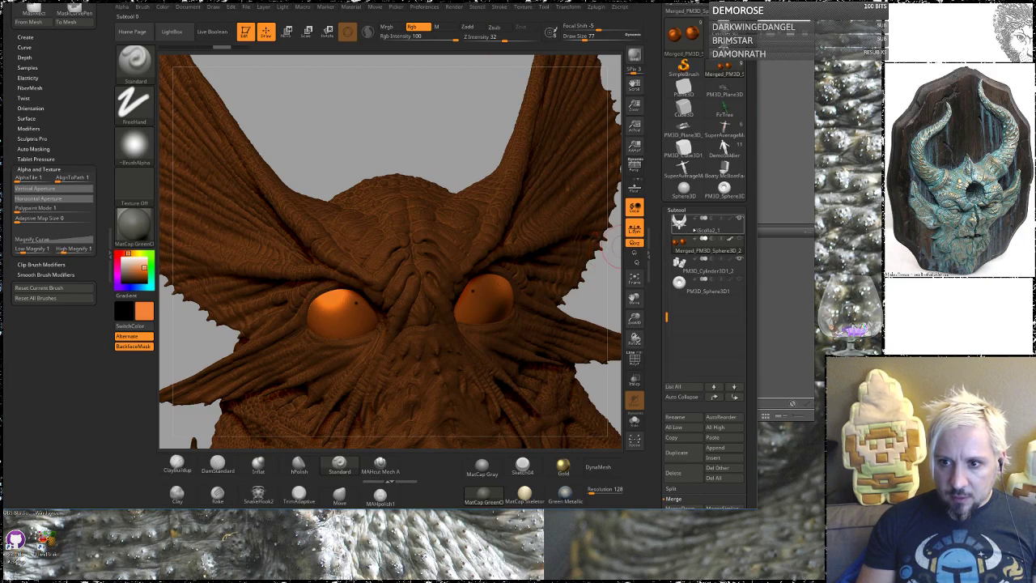
Make the Scolla2_1 head the active subtool and fill the object with white.
{"action": "left_click", "coordinate": [694, 230]}
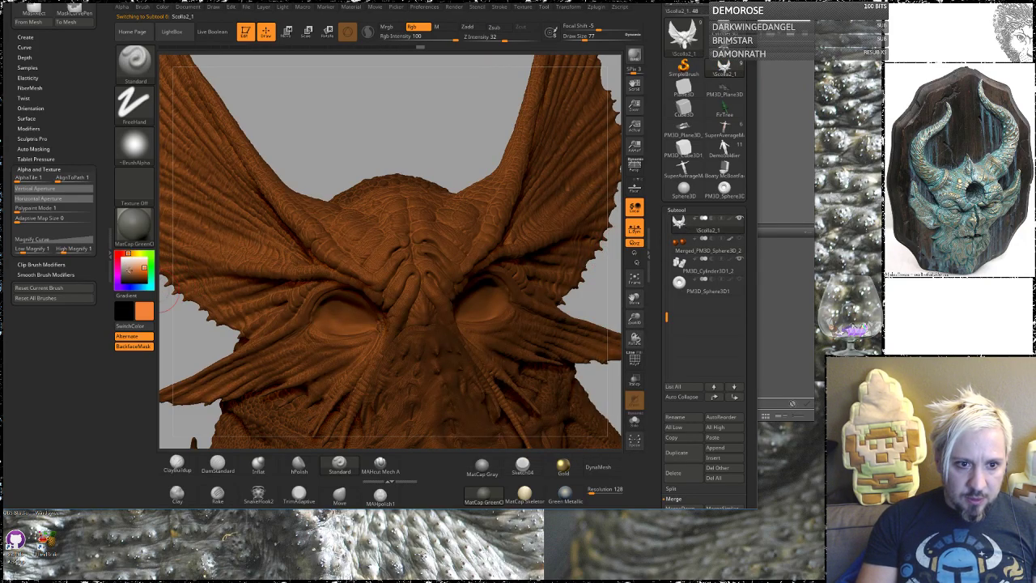
{"action": "mouse_move", "coordinate": [116, 268]}
{"action": "left_mouse_down"}
{"action": "mouse_move", "coordinate": [112, 259]}
{"action": "mouse_move", "coordinate": [122, 279]}
{"action": "mouse_move", "coordinate": [112, 257]}
{"action": "left_mouse_up"}
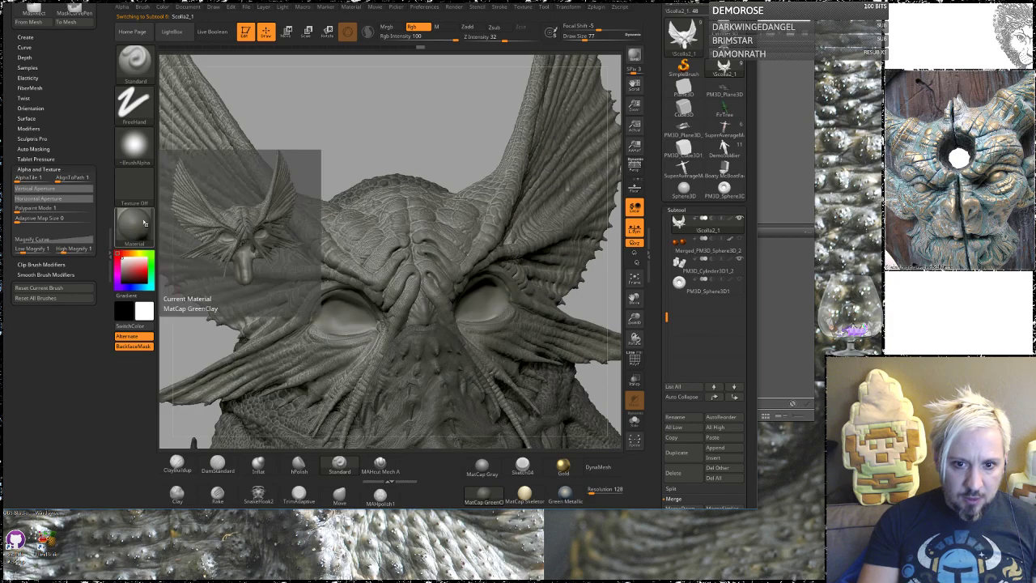
{"action": "left_click", "coordinate": [165, 7]}
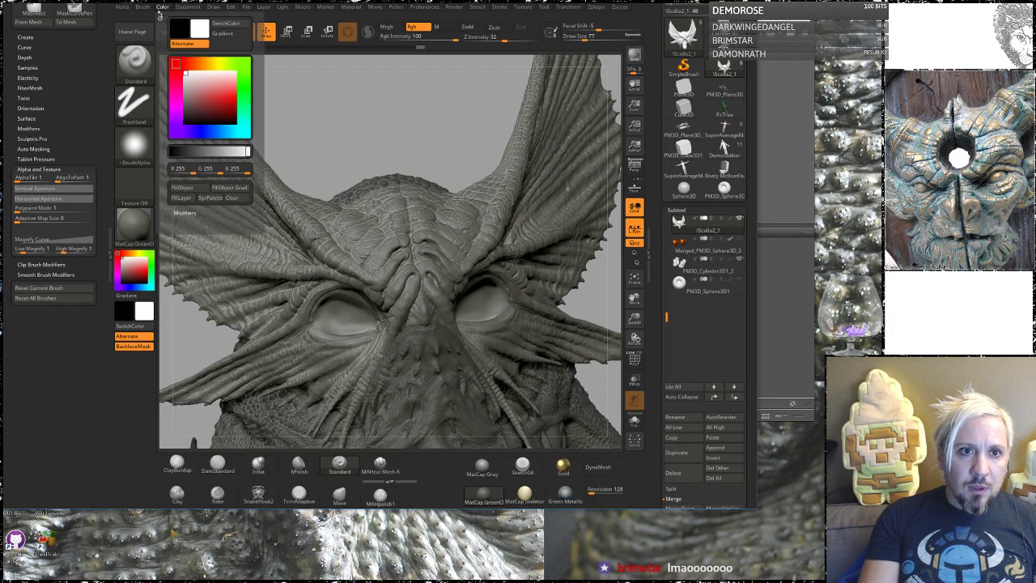
{"action": "left_click", "coordinate": [195, 189]}
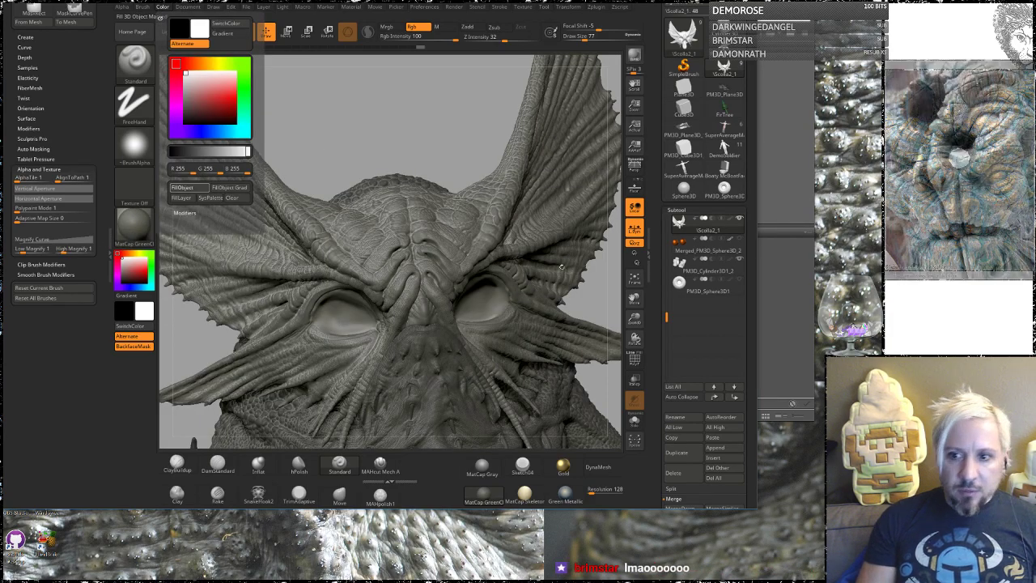
Fill the PM3D_Cylinder3D1_2 and Body3 subtools with white.
{"action": "left_click", "coordinate": [705, 265]}
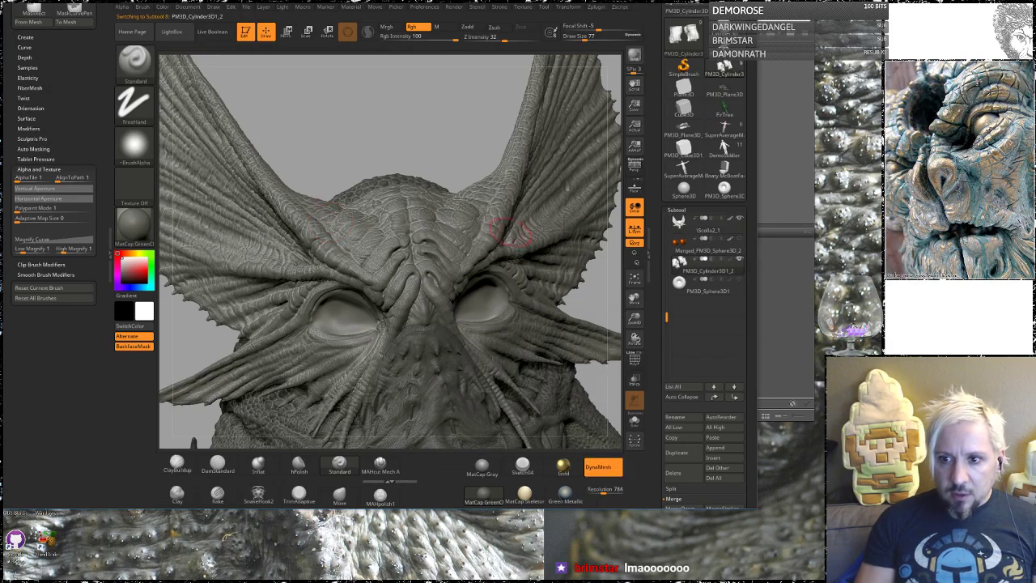
{"action": "left_click", "coordinate": [163, 8]}
{"action": "left_click", "coordinate": [186, 189]}
{"action": "left_click_drag", "start_coordinate": [664, 319], "coordinate": [661, 224]}
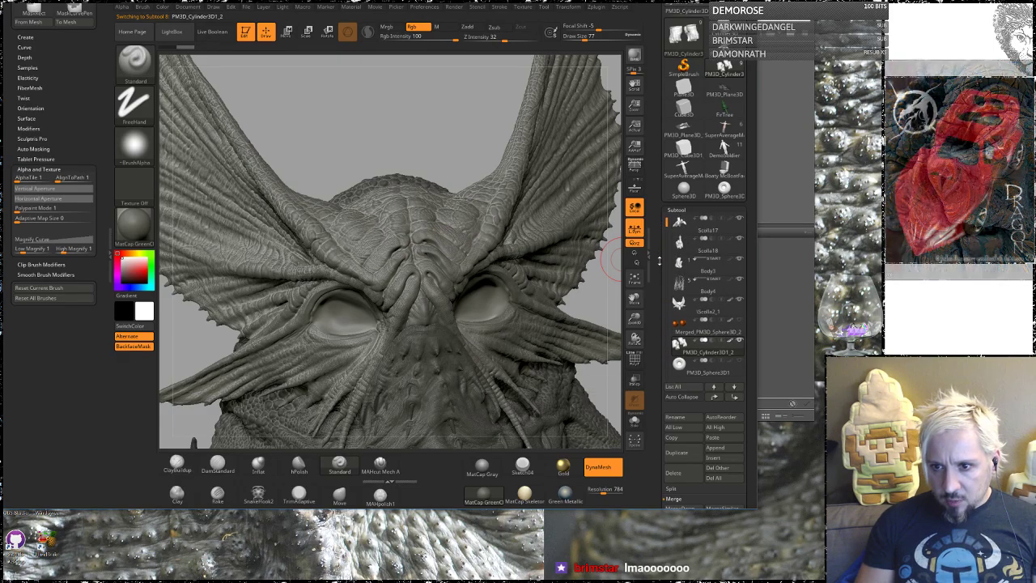
{"action": "left_click", "coordinate": [686, 263]}
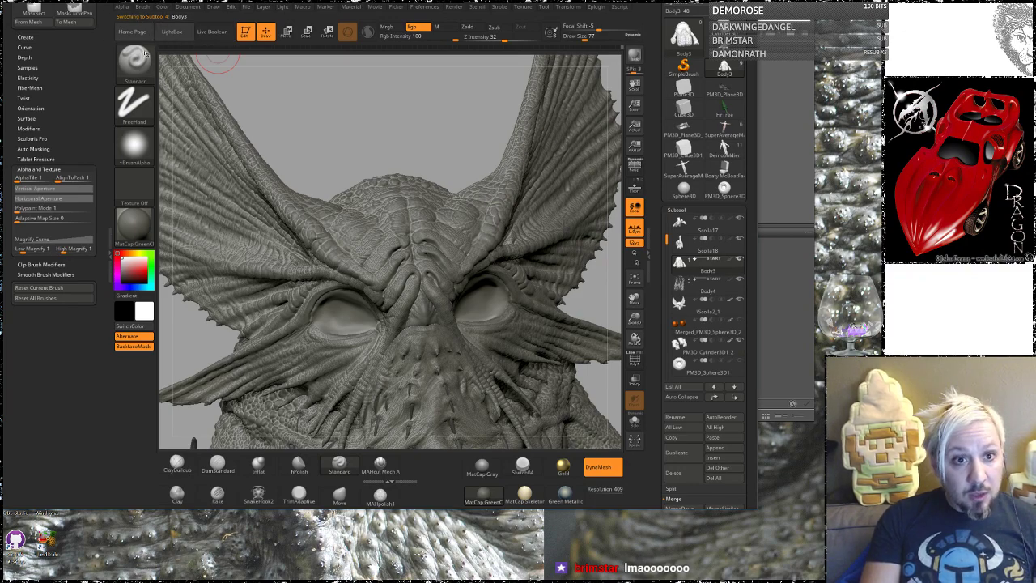
{"action": "left_click", "coordinate": [163, 8]}
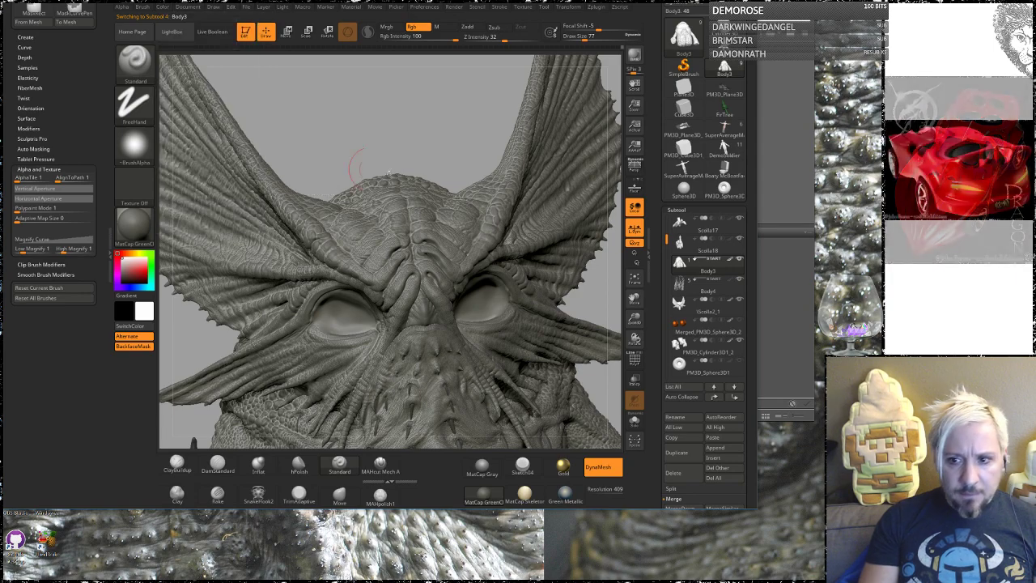
Fill the Scolla18, Scolla17 and Body4 subtools with white as well.
{"action": "left_click", "coordinate": [688, 245]}
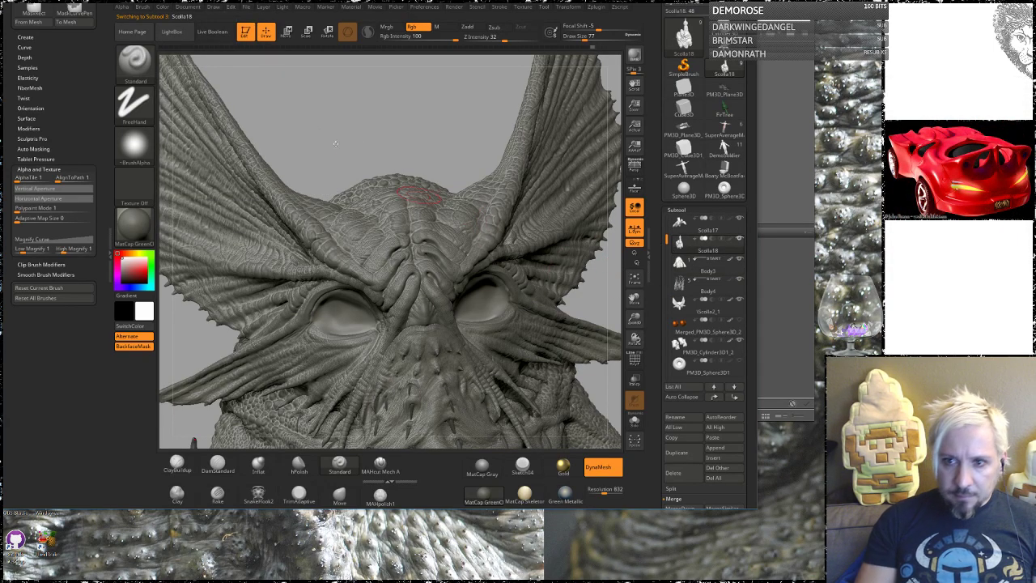
{"action": "left_click", "coordinate": [164, 10]}
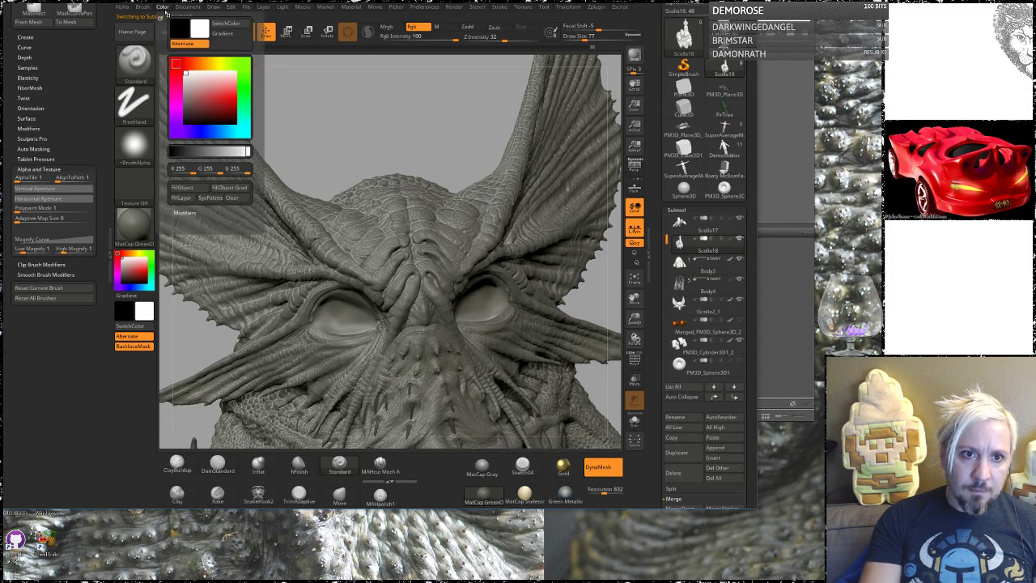
{"action": "left_click", "coordinate": [190, 189]}
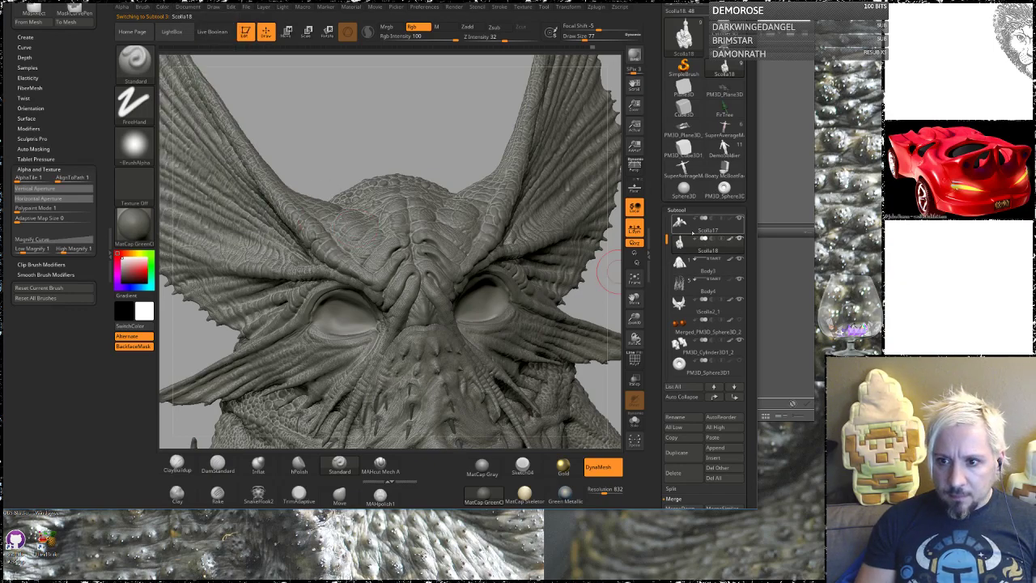
{"action": "left_click", "coordinate": [678, 229]}
{"action": "left_click", "coordinate": [162, 7]}
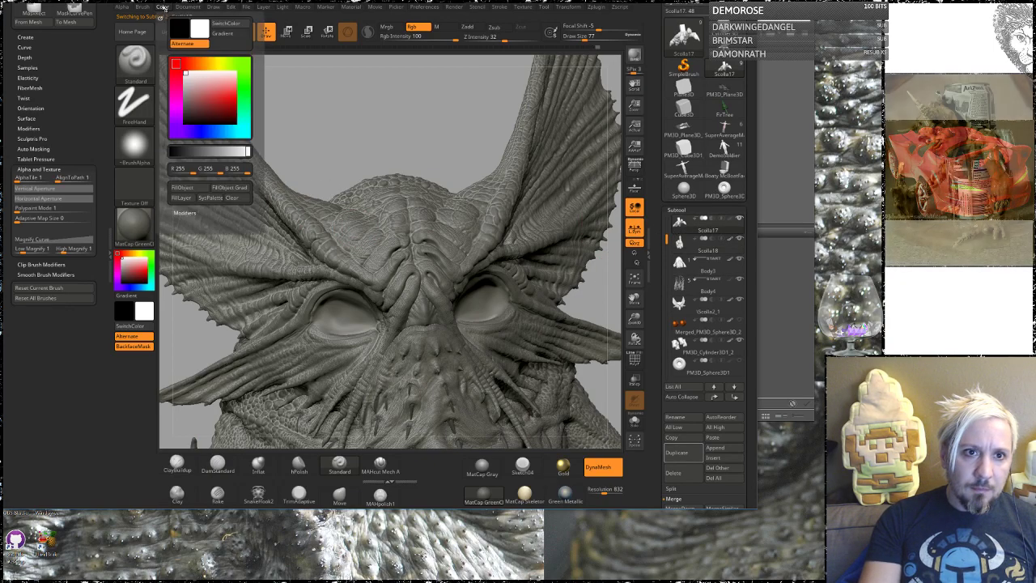
{"action": "left_click", "coordinate": [190, 188]}
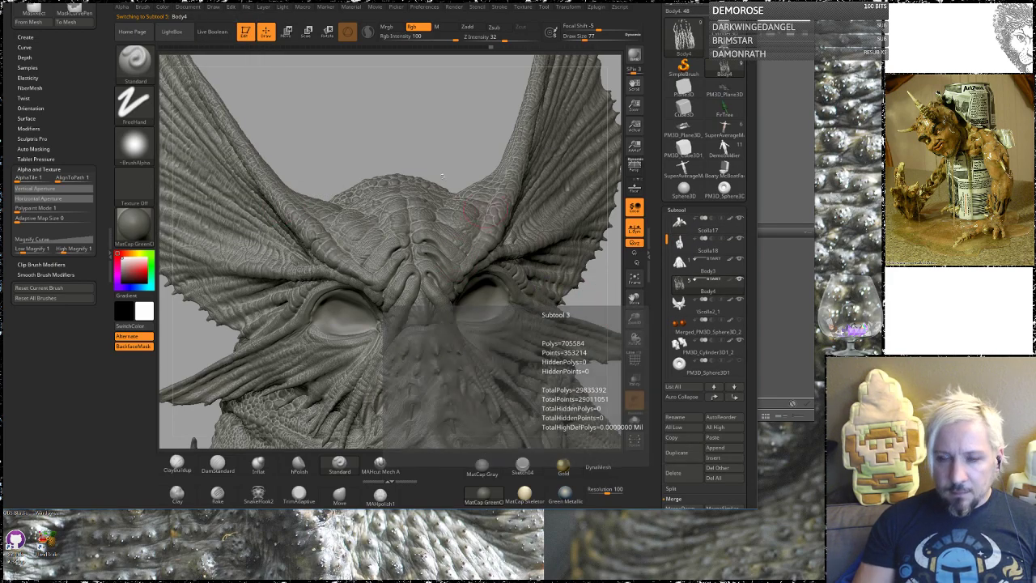
{"action": "left_click", "coordinate": [164, 7]}
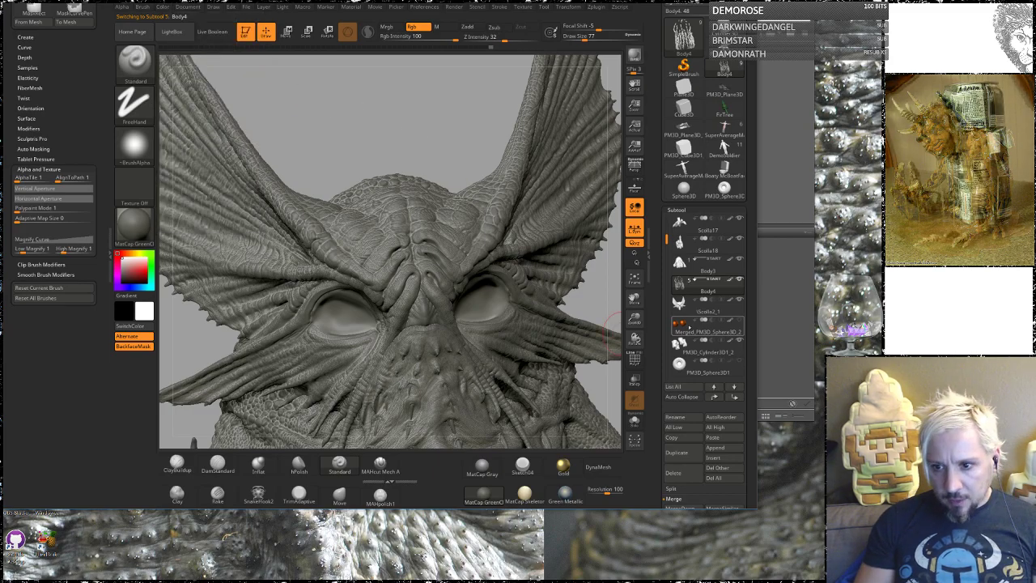
Activate the Merged_PM3D_Sphere3D_2 eyes, pick black and try painting mirrored pupils, undoing the strokes.
{"action": "mouse_move", "coordinate": [369, 130]}
{"action": "left_mouse_down"}
{"action": "mouse_move", "coordinate": [357, 142]}
{"action": "mouse_move", "coordinate": [365, 129]}
{"action": "left_mouse_up"}
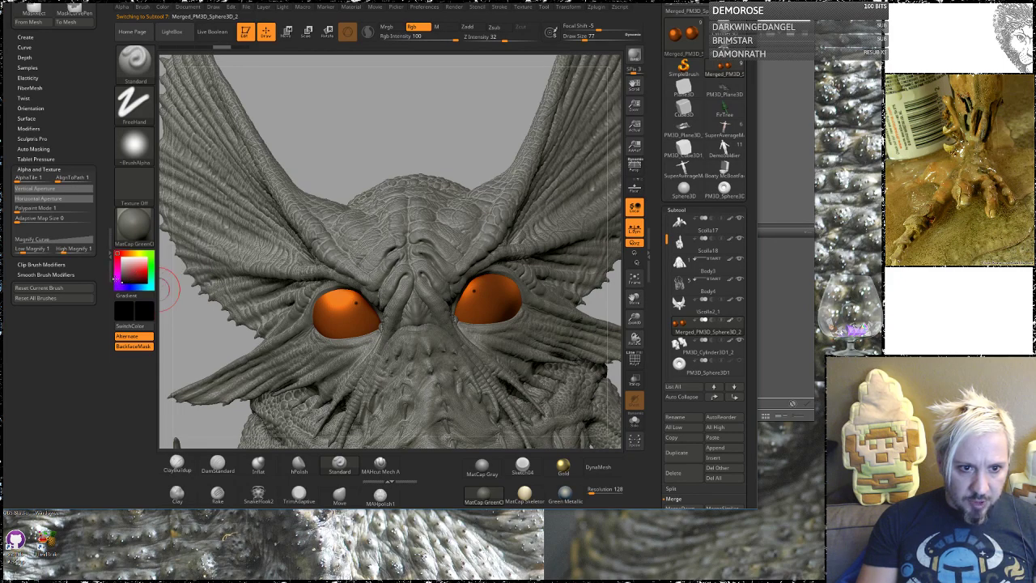
{"action": "left_click_drag", "start_coordinate": [332, 302], "coordinate": [335, 304]}
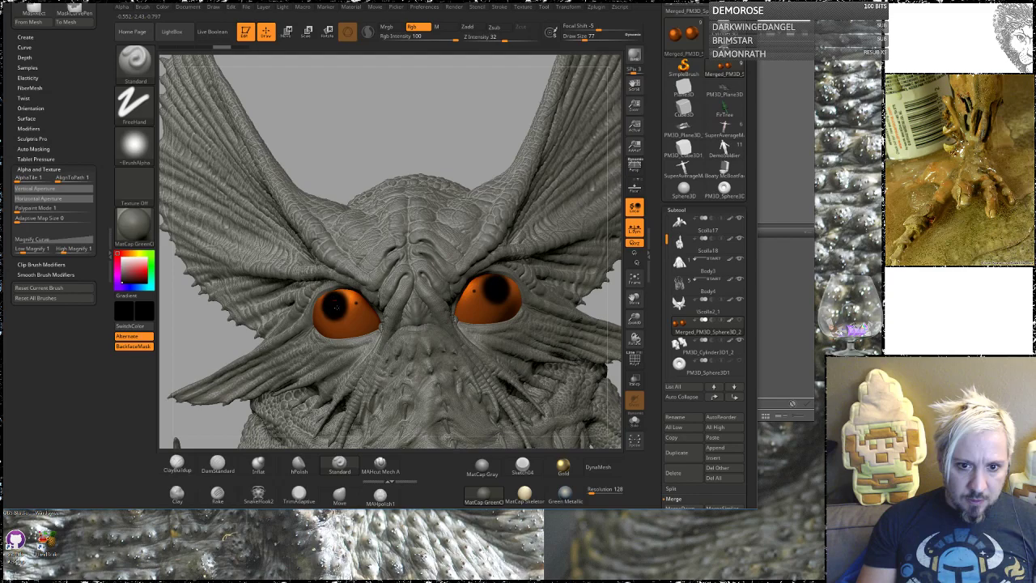
{"action": "key", "text": "ctrl+z"}
{"action": "key", "text": "ctrl+z"}
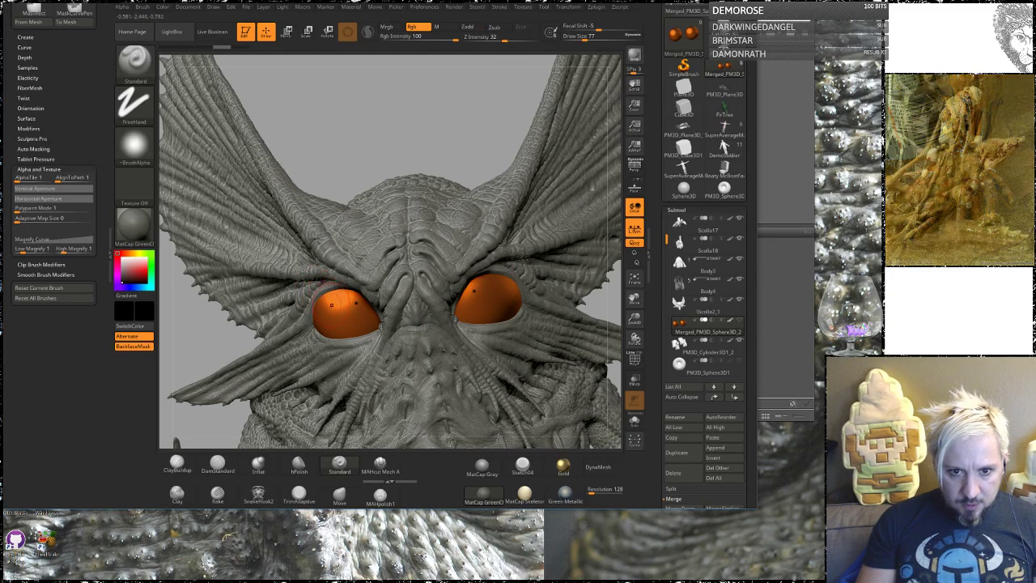
Try separate black pupils that look toward the same side, check the gaze from a distance and undo them.
{"action": "left_click_drag", "start_coordinate": [331, 305], "coordinate": [327, 308]}
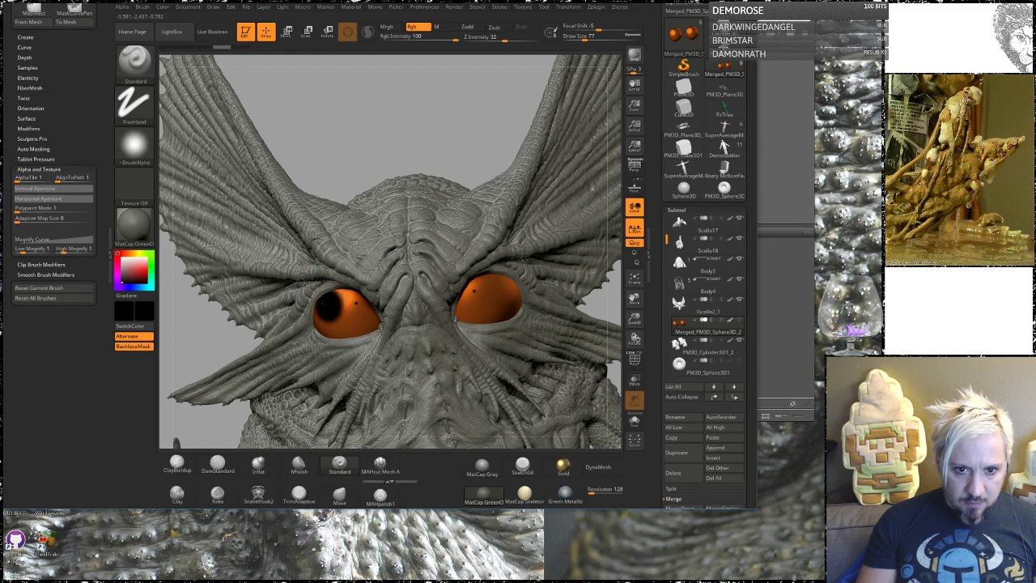
{"action": "left_click_drag", "start_coordinate": [477, 296], "coordinate": [478, 293]}
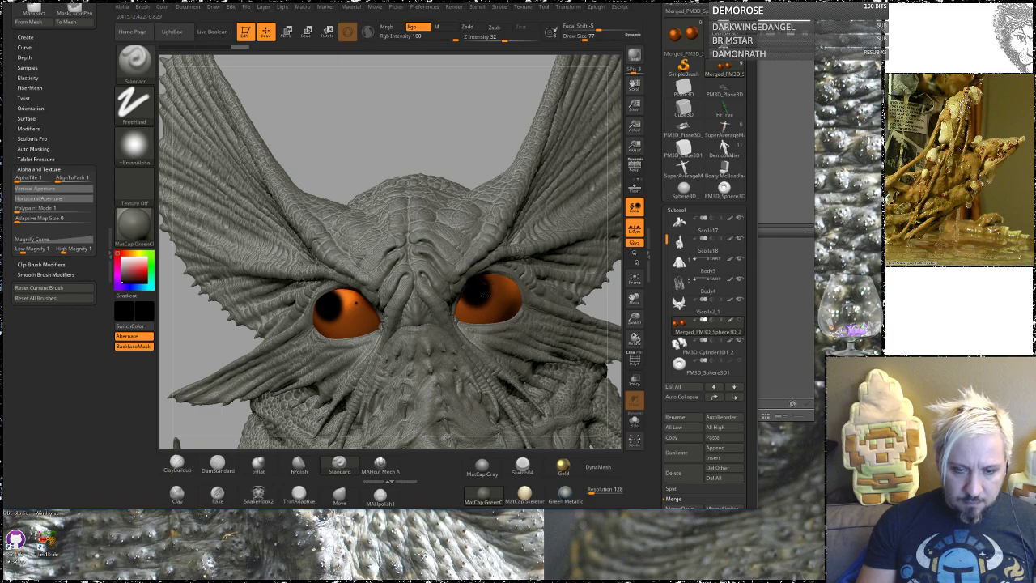
{"action": "left_click_drag", "start_coordinate": [470, 139], "coordinate": [442, 141], "text": "alt"}
{"action": "left_click_drag", "start_coordinate": [548, 240], "coordinate": [474, 245]}
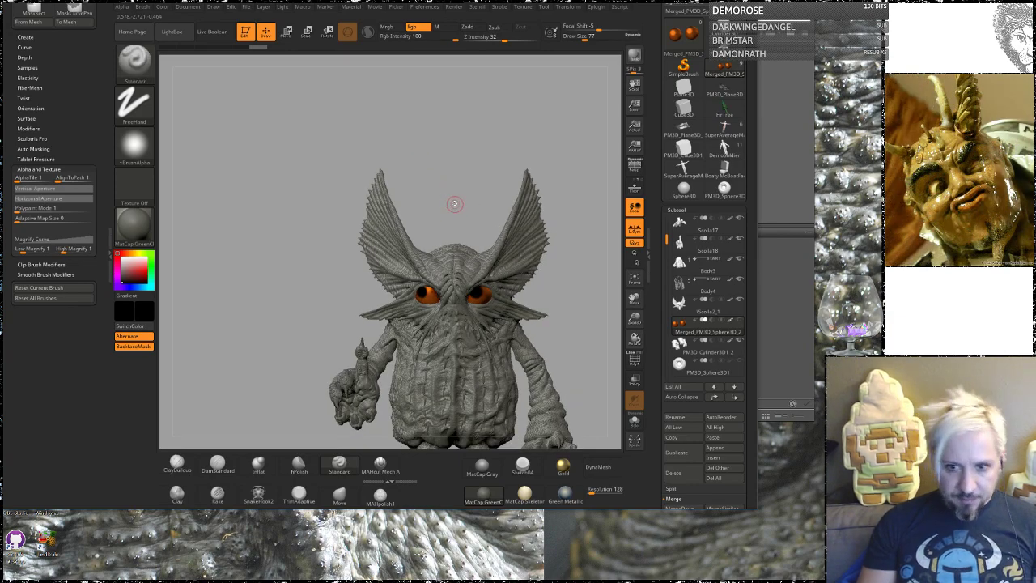
{"action": "mouse_move", "coordinate": [452, 182]}
{"action": "left_mouse_down", "text": "alt"}
{"action": "mouse_move", "coordinate": [463, 243]}
{"action": "mouse_move", "coordinate": [318, 278]}
{"action": "left_mouse_up", "text": "alt"}
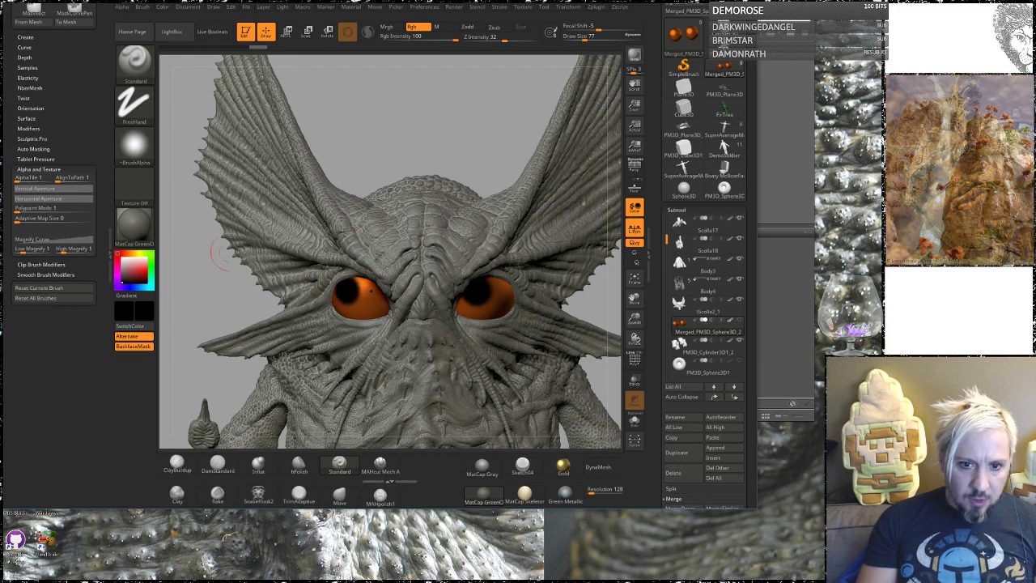
{"action": "key", "text": "ctrl+z"}
{"action": "key", "text": "ctrl+z"}
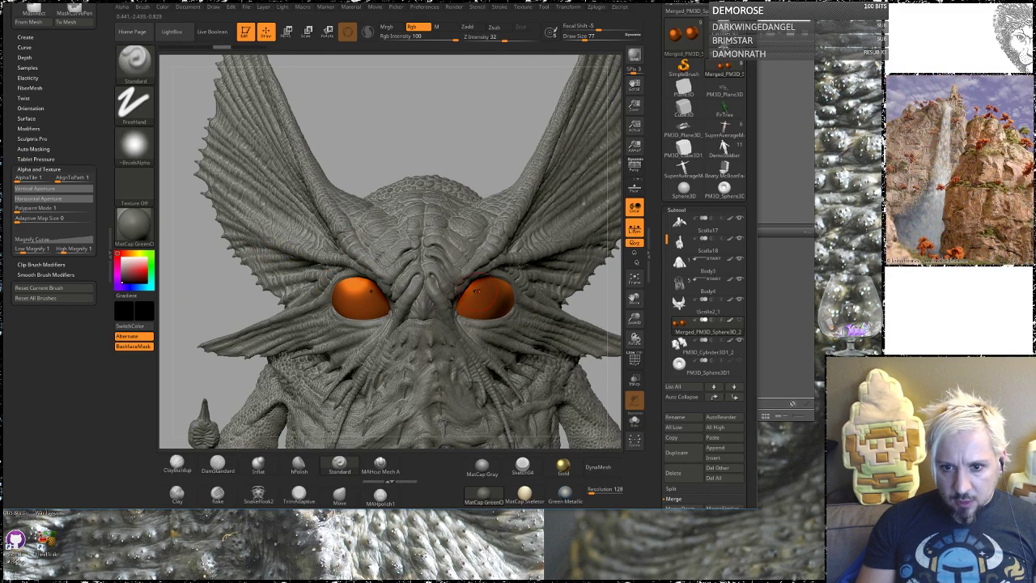
Paint a black pupil on each orange eye and check the gaze on the whole figure.
{"action": "left_click_drag", "start_coordinate": [484, 317], "coordinate": [494, 303]}
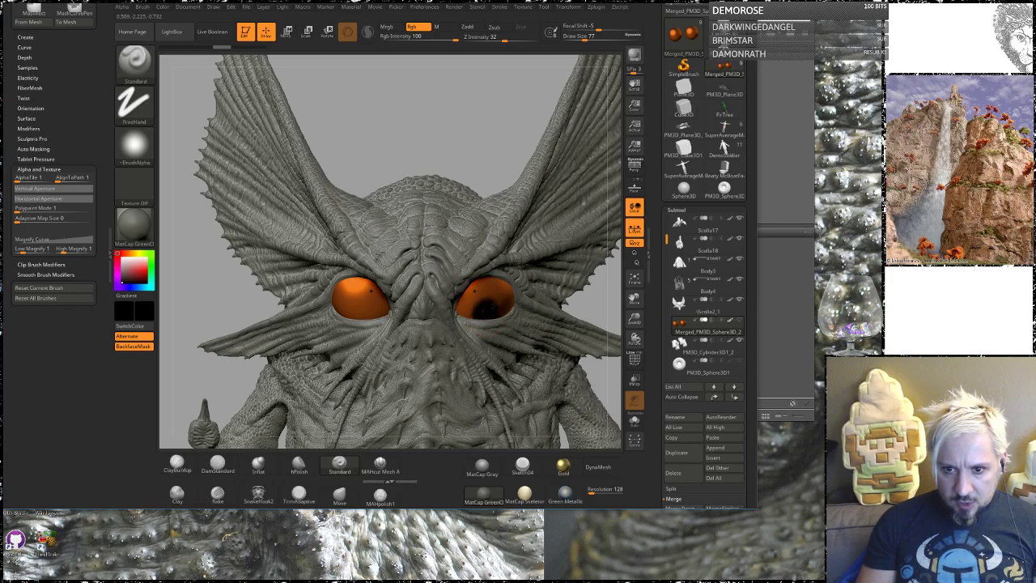
{"action": "left_click_drag", "start_coordinate": [361, 308], "coordinate": [378, 311]}
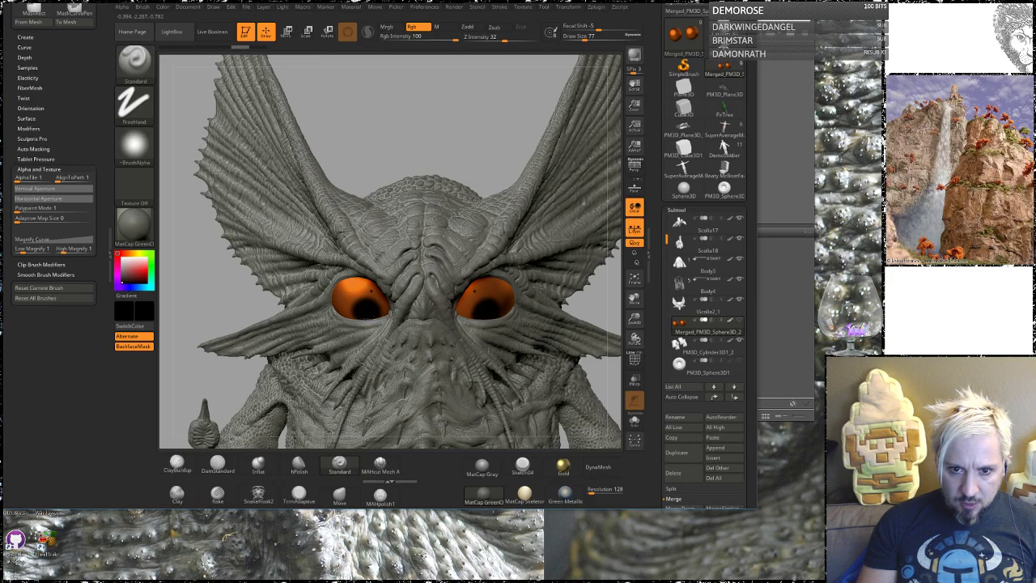
{"action": "left_click_drag", "start_coordinate": [487, 121], "coordinate": [440, 177], "text": "alt"}
{"action": "mouse_move", "coordinate": [546, 288]}
{"action": "left_mouse_down", "text": "alt"}
{"action": "mouse_move", "coordinate": [519, 194]}
{"action": "mouse_move", "coordinate": [534, 272]}
{"action": "left_mouse_up", "text": "alt"}
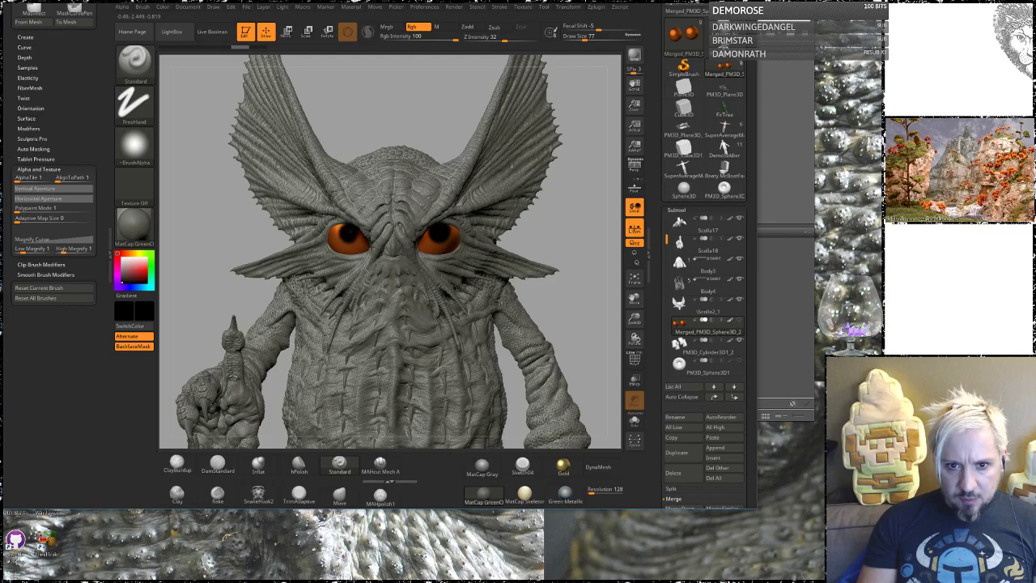
{"action": "mouse_move", "coordinate": [439, 109]}
{"action": "left_mouse_down"}
{"action": "mouse_move", "coordinate": [405, 104]}
{"action": "mouse_move", "coordinate": [444, 91]}
{"action": "mouse_move", "coordinate": [579, 232]}
{"action": "mouse_move", "coordinate": [519, 202]}
{"action": "mouse_move", "coordinate": [474, 221]}
{"action": "left_mouse_up"}
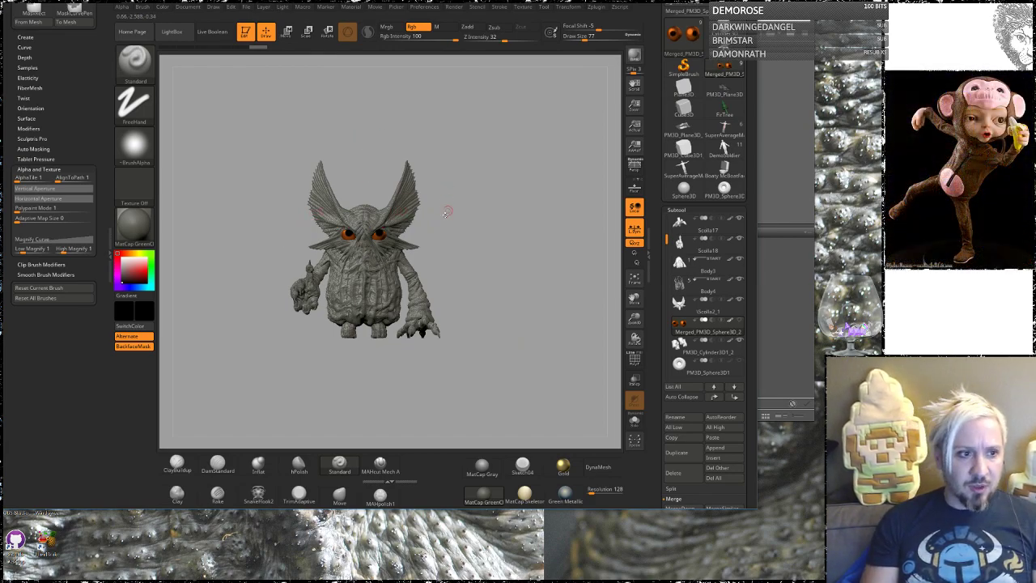
Undo the black pupils, try a pair looking toward the same side, and check the gaze on the whole figure.
{"action": "mouse_move", "coordinate": [453, 220]}
{"action": "left_mouse_down"}
{"action": "mouse_move", "coordinate": [452, 205]}
{"action": "mouse_move", "coordinate": [502, 350]}
{"action": "left_mouse_up"}
{"action": "left_click_drag", "start_coordinate": [332, 120], "coordinate": [331, 114], "text": "alt"}
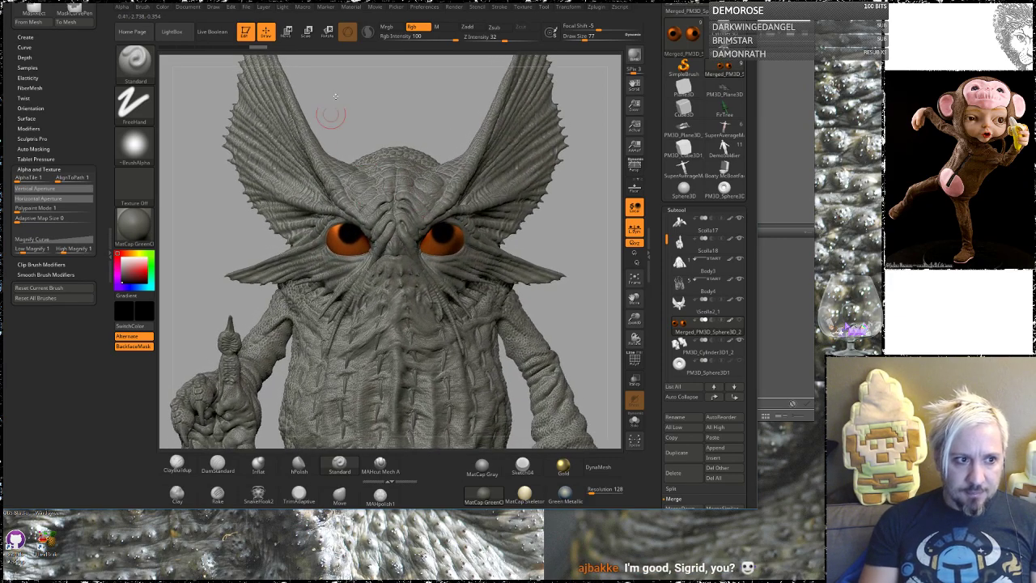
{"action": "left_click_drag", "start_coordinate": [418, 130], "coordinate": [365, 141], "text": "alt"}
{"action": "key", "text": "ctrl+z"}
{"action": "key", "text": "ctrl+z"}
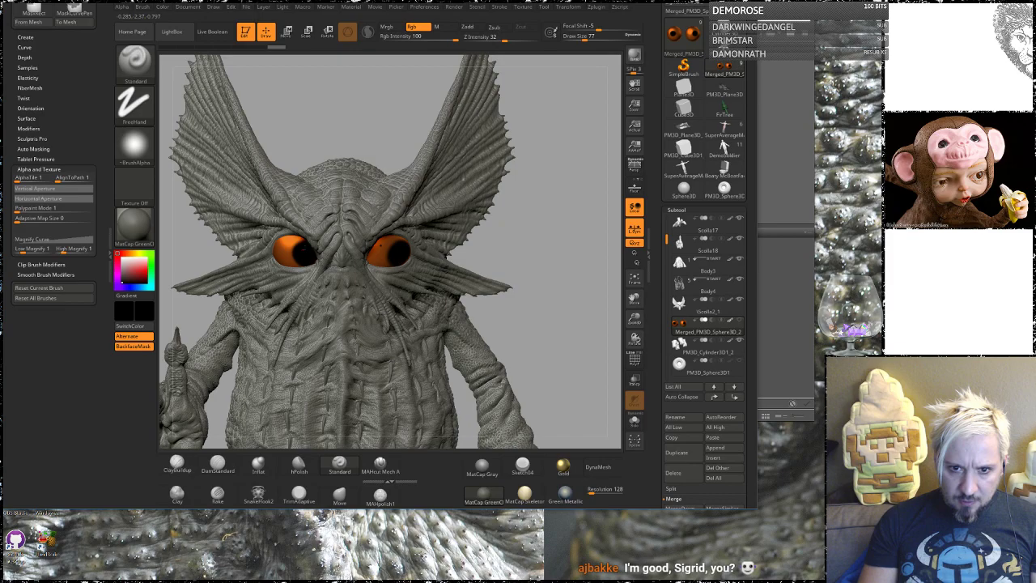
{"action": "mouse_move", "coordinate": [528, 243]}
{"action": "left_mouse_down"}
{"action": "mouse_move", "coordinate": [486, 244]}
{"action": "mouse_move", "coordinate": [538, 242]}
{"action": "mouse_move", "coordinate": [525, 247]}
{"action": "left_mouse_up"}
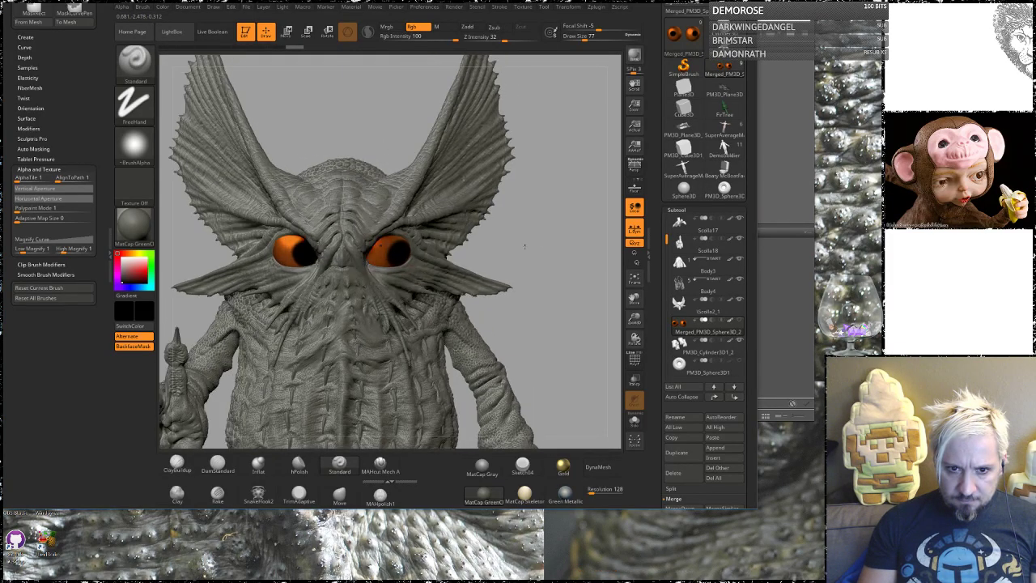
{"action": "key", "text": "f"}
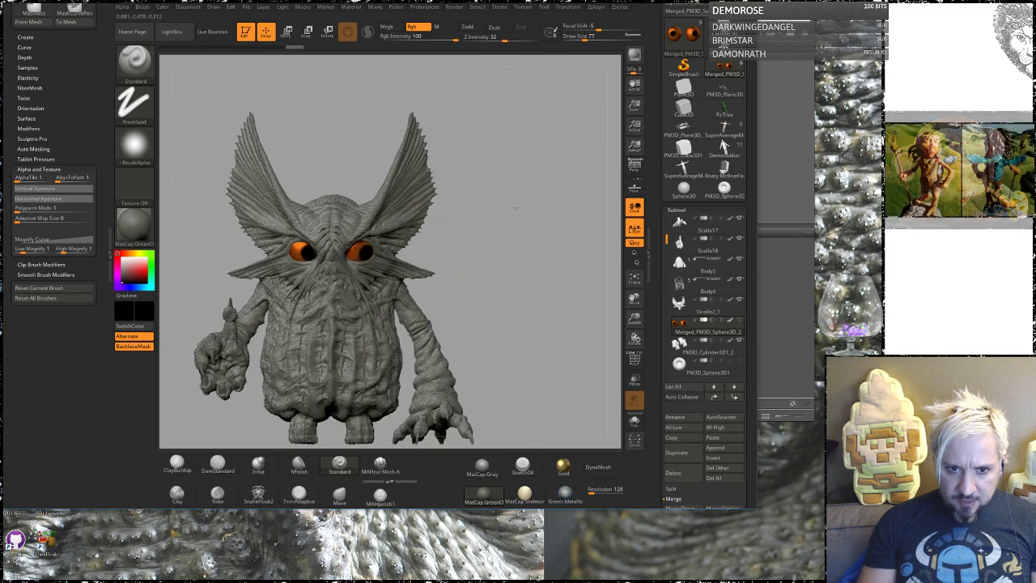
{"action": "mouse_move", "coordinate": [521, 230]}
{"action": "left_mouse_down", "text": "alt"}
{"action": "mouse_move", "coordinate": [532, 251]}
{"action": "mouse_move", "coordinate": [613, 211]}
{"action": "left_mouse_up", "text": "alt"}
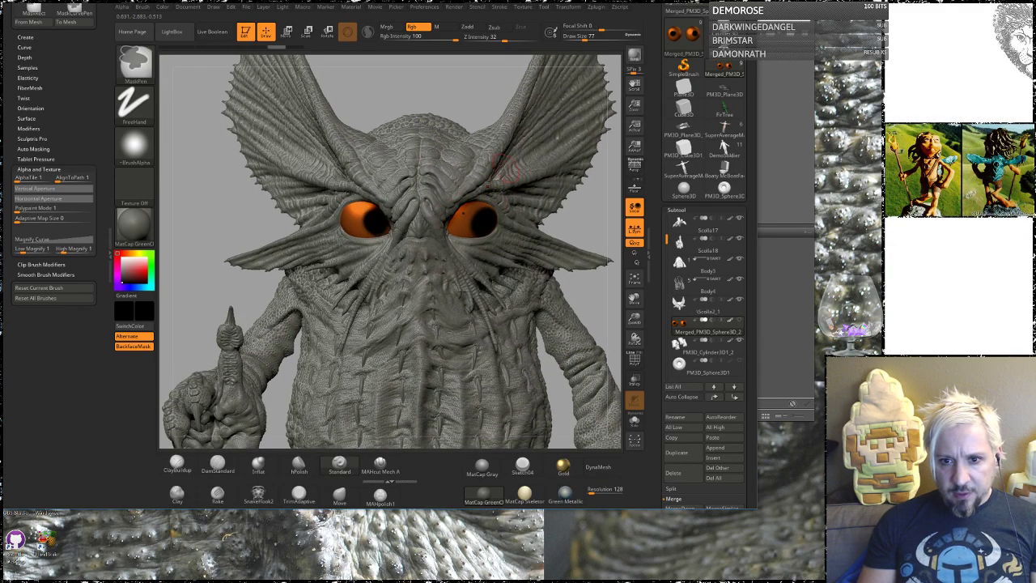
Undo the sideways pupils, try a cross-eyed pair at the inner corners of the eyes, and undo those strokes too.
{"action": "key", "text": "ctrl+z"}
{"action": "key", "text": "ctrl+z"}
{"action": "key", "text": "ctrl+z"}
{"action": "left_click_drag", "start_coordinate": [460, 218], "coordinate": [454, 218]}
{"action": "left_click_drag", "start_coordinate": [372, 215], "coordinate": [378, 219]}
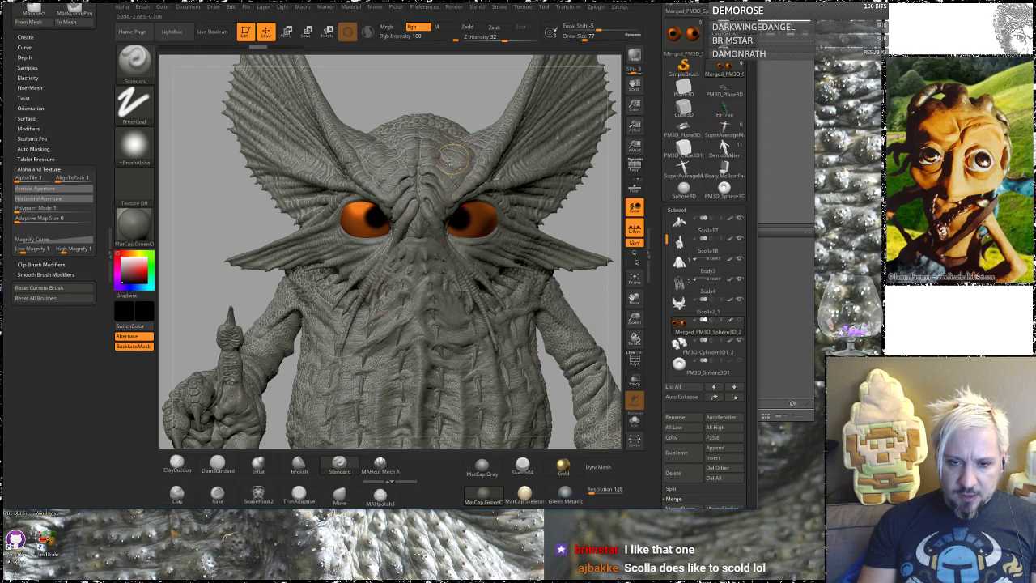
{"action": "key", "text": "ctrl+z"}
{"action": "key", "text": "ctrl+z"}
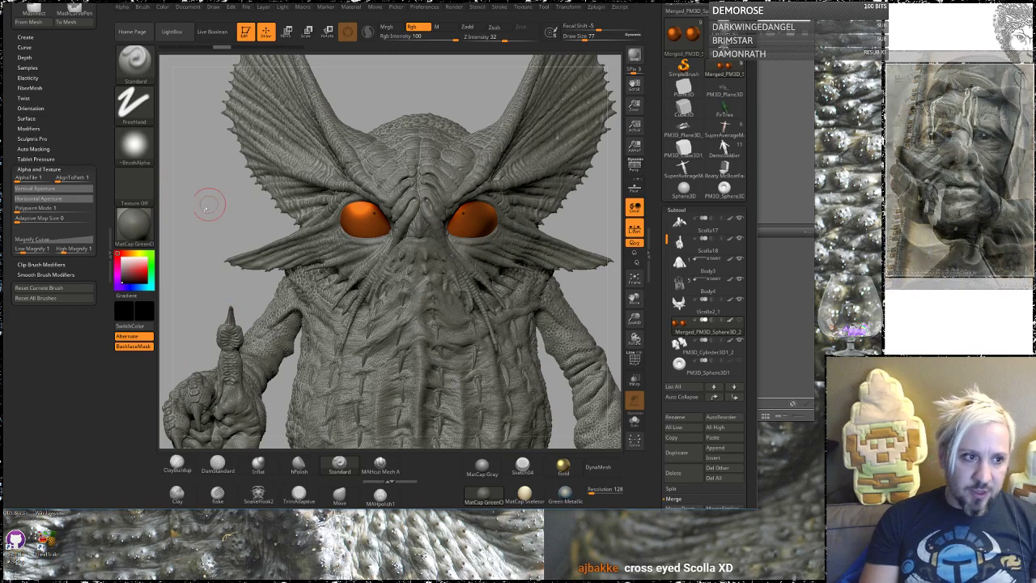
Try black pupils high on both orange eyes, looking to the same side, and inspect the gaze from several angles.
{"action": "mouse_move", "coordinate": [220, 197]}
{"action": "left_mouse_down"}
{"action": "mouse_move", "coordinate": [205, 192]}
{"action": "mouse_move", "coordinate": [378, 188]}
{"action": "left_mouse_up"}
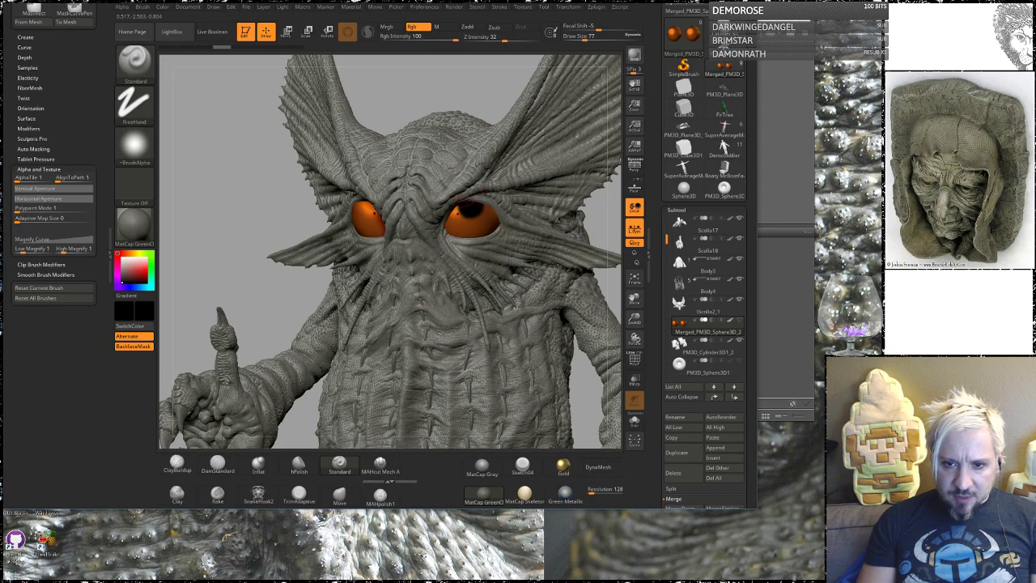
{"action": "left_click_drag", "start_coordinate": [403, 79], "coordinate": [494, 88]}
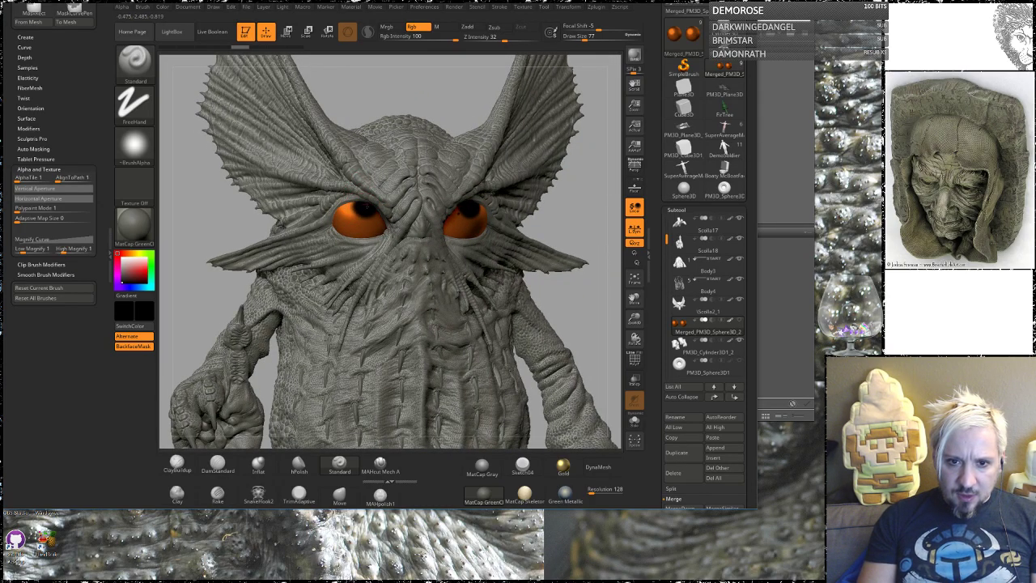
{"action": "mouse_move", "coordinate": [468, 97]}
{"action": "left_mouse_down"}
{"action": "mouse_move", "coordinate": [431, 123]}
{"action": "mouse_move", "coordinate": [455, 95]}
{"action": "mouse_move", "coordinate": [437, 61]}
{"action": "left_mouse_up"}
{"action": "mouse_move", "coordinate": [411, 107]}
{"action": "left_mouse_down"}
{"action": "mouse_move", "coordinate": [428, 121]}
{"action": "mouse_move", "coordinate": [398, 100]}
{"action": "mouse_move", "coordinate": [424, 111]}
{"action": "mouse_move", "coordinate": [413, 134]}
{"action": "mouse_move", "coordinate": [438, 207]}
{"action": "left_mouse_up"}
{"action": "left_click_drag", "start_coordinate": [568, 212], "coordinate": [455, 213]}
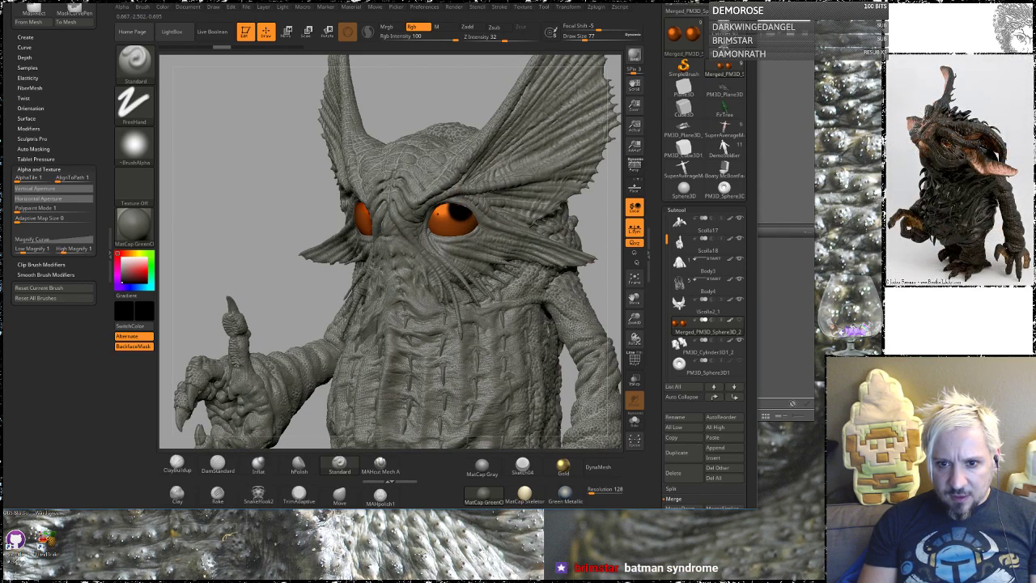
{"action": "left_click_drag", "start_coordinate": [426, 92], "coordinate": [484, 97]}
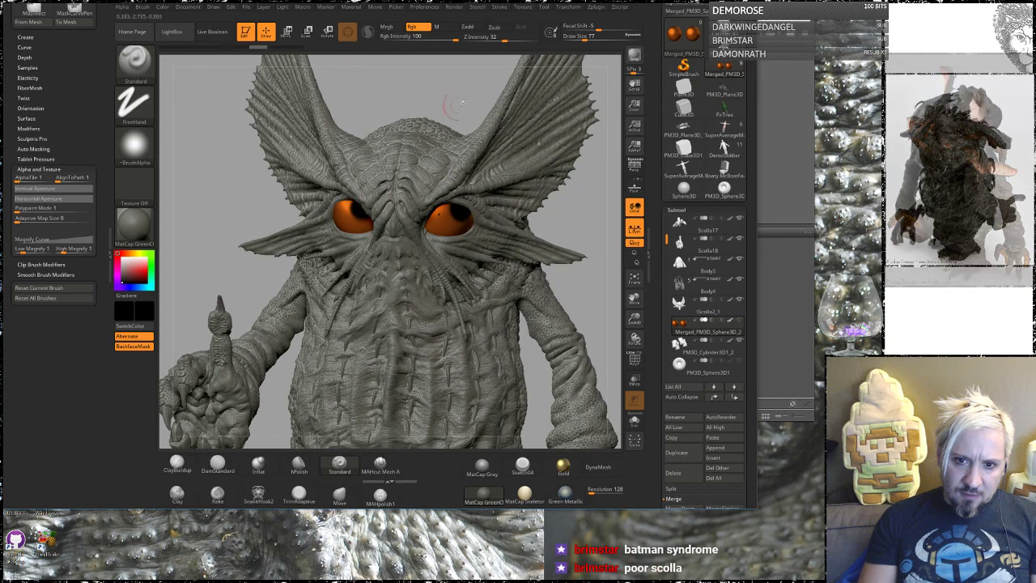
{"action": "left_click_drag", "start_coordinate": [454, 104], "coordinate": [459, 96]}
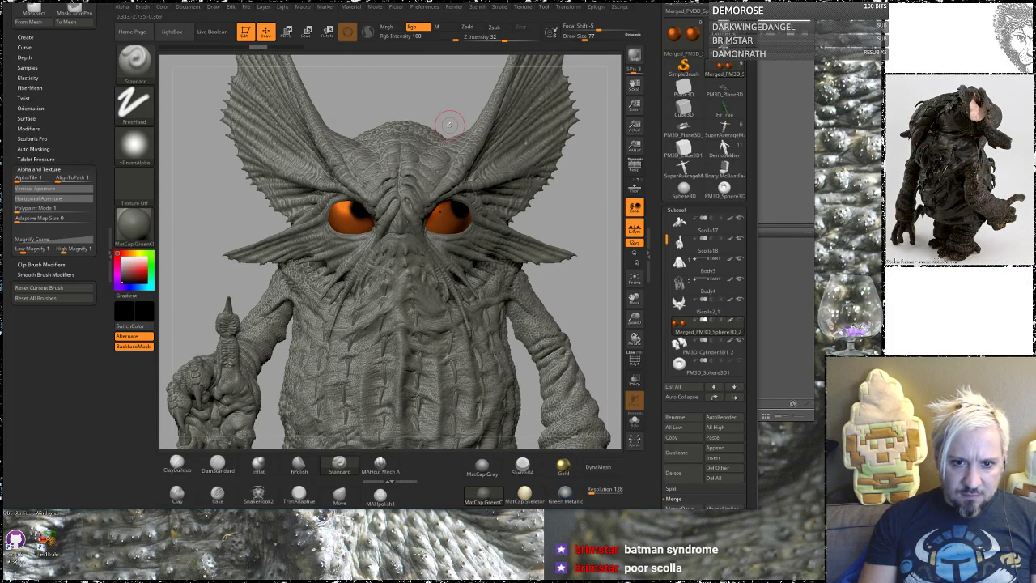
Undo the upper sideways pupils, repaint a black pupil near the upper inner part of each eye, and check the whole figure.
{"action": "key", "text": "ctrl"}
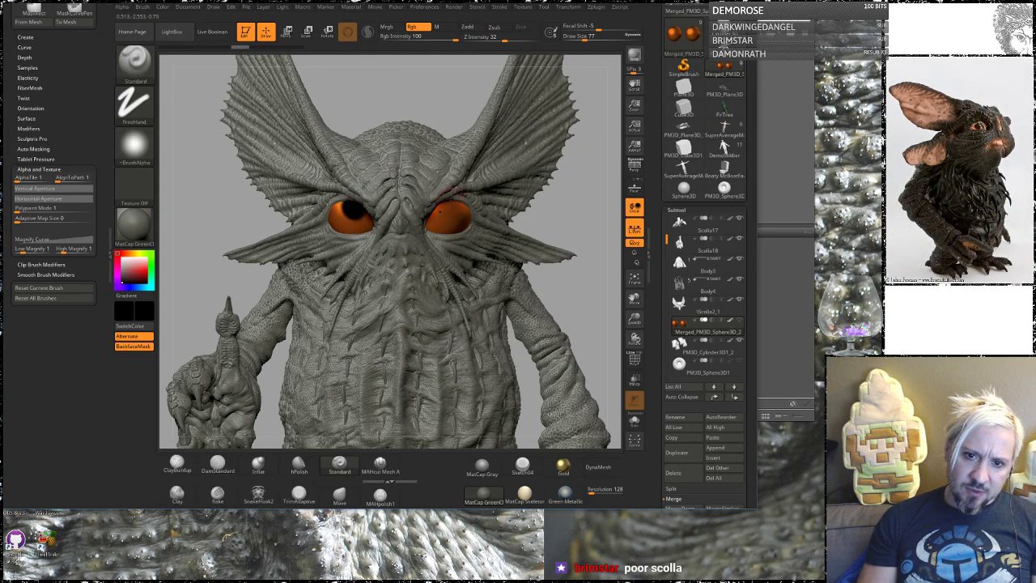
{"action": "left_click_drag", "start_coordinate": [443, 210], "coordinate": [446, 209]}
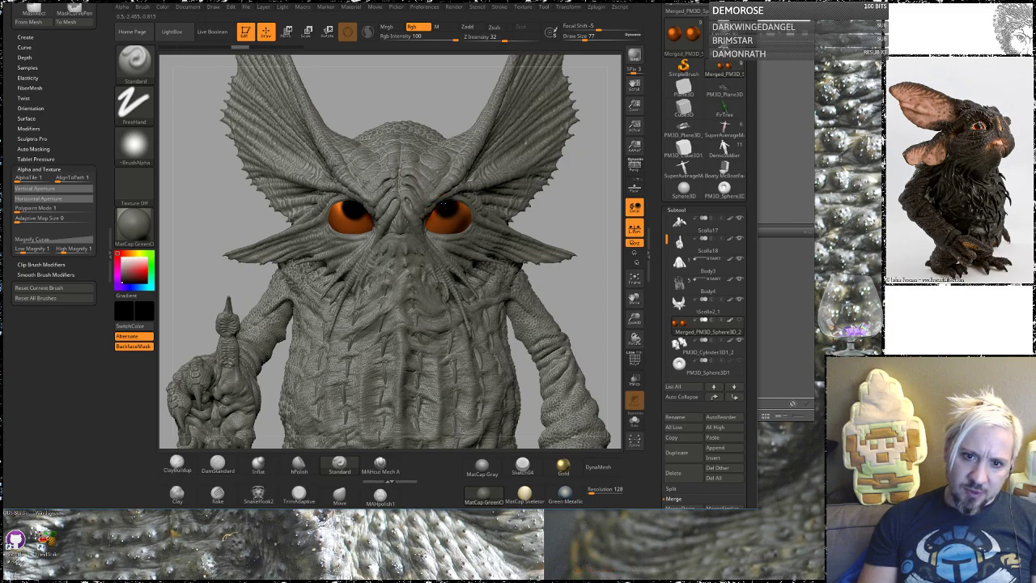
{"action": "mouse_move", "coordinate": [439, 102]}
{"action": "left_mouse_down"}
{"action": "mouse_move", "coordinate": [456, 111]}
{"action": "mouse_move", "coordinate": [447, 102]}
{"action": "left_mouse_up"}
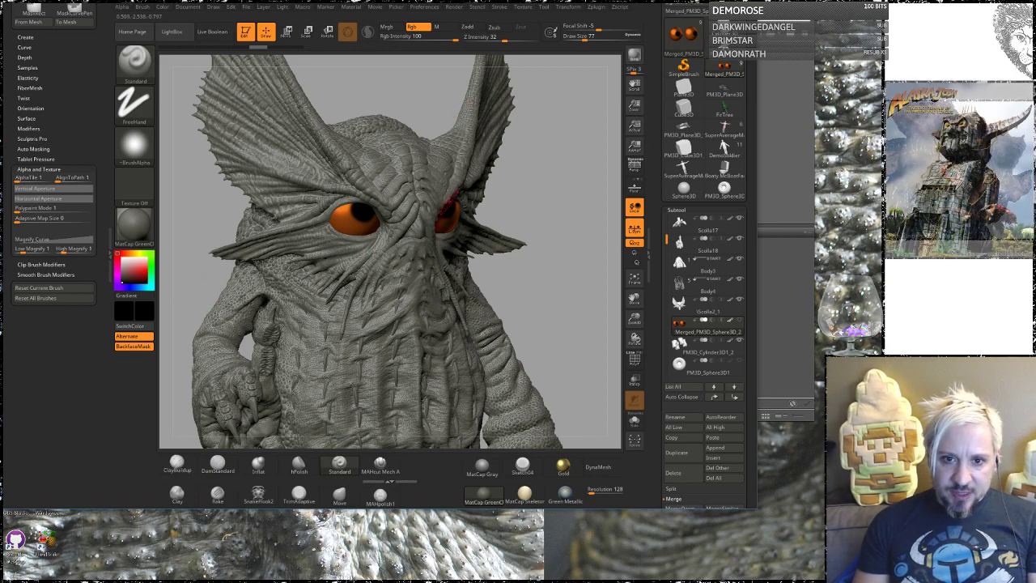
{"action": "mouse_move", "coordinate": [540, 214]}
{"action": "left_mouse_down"}
{"action": "mouse_move", "coordinate": [567, 218]}
{"action": "mouse_move", "coordinate": [549, 239]}
{"action": "mouse_move", "coordinate": [532, 239]}
{"action": "mouse_move", "coordinate": [541, 226]}
{"action": "mouse_move", "coordinate": [421, 216]}
{"action": "mouse_move", "coordinate": [483, 236]}
{"action": "left_mouse_up"}
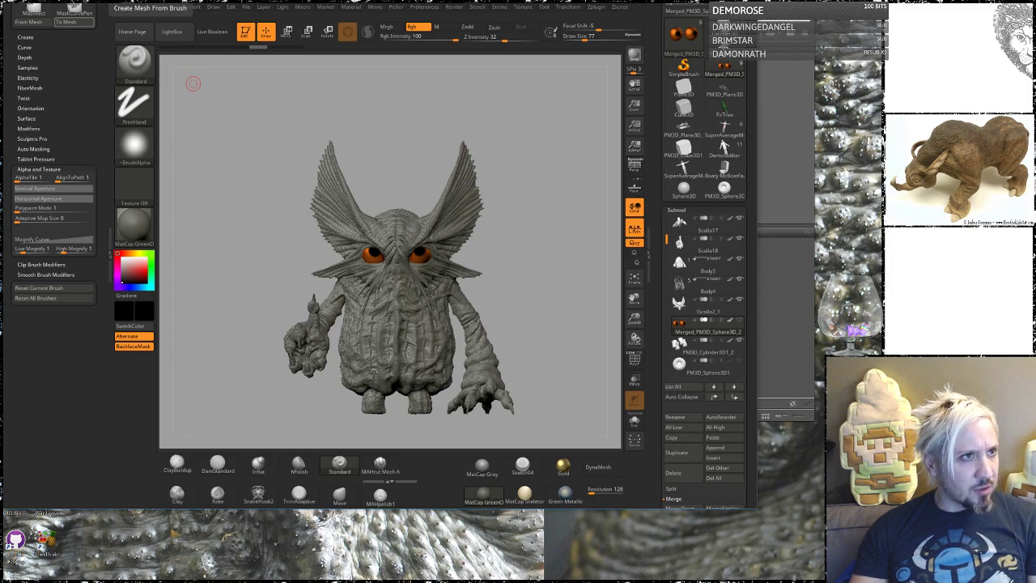
Switch to the Facebook photo albums in the browser and look through the Tales From Talifar album.
{"action": "left_click_drag", "start_coordinate": [0, 8], "coordinate": [484, 44]}
{"action": "scroll", "coordinate": [442, 251], "scroll_direction": "down", "scroll_amount": 3}
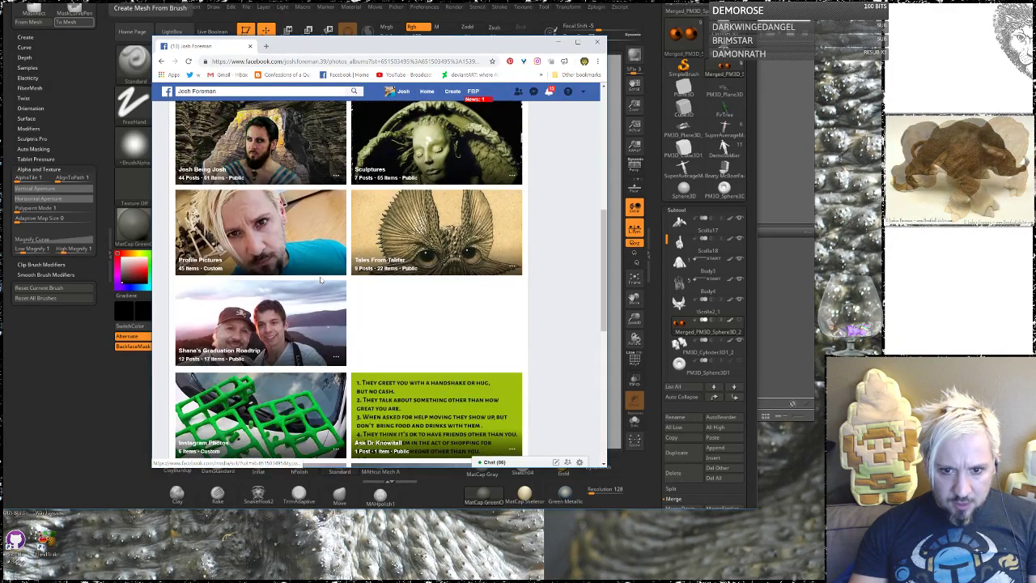
{"action": "left_click", "coordinate": [442, 251]}
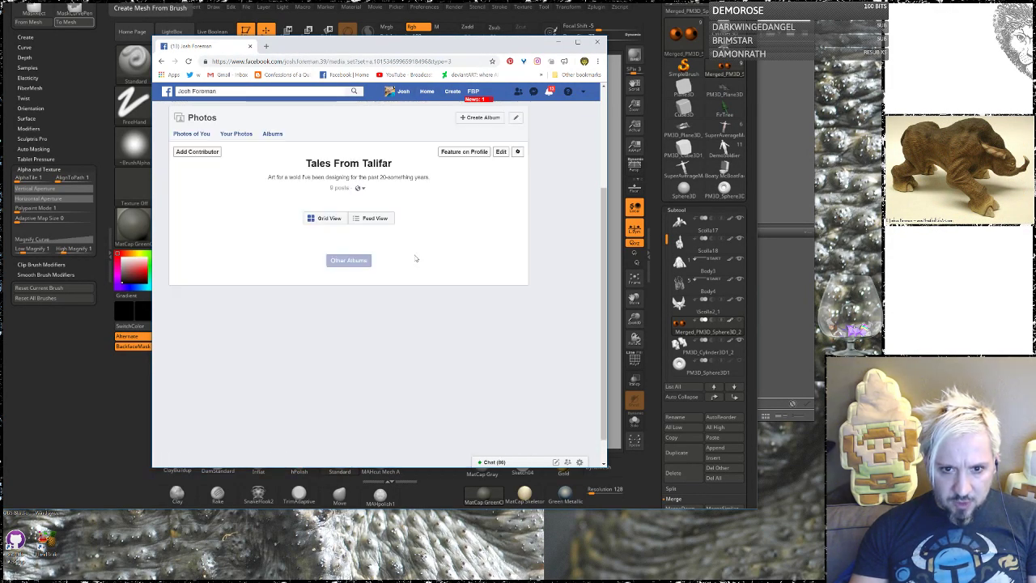
{"action": "scroll", "coordinate": [414, 257], "scroll_direction": "down", "scroll_amount": 3}
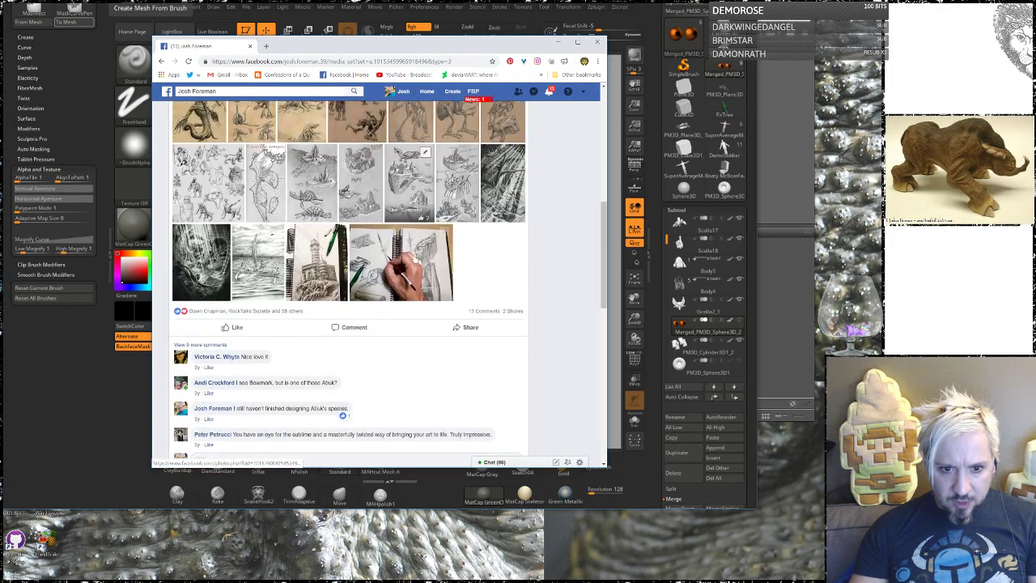
{"action": "scroll", "coordinate": [414, 258], "scroll_direction": "up", "scroll_amount": 5}
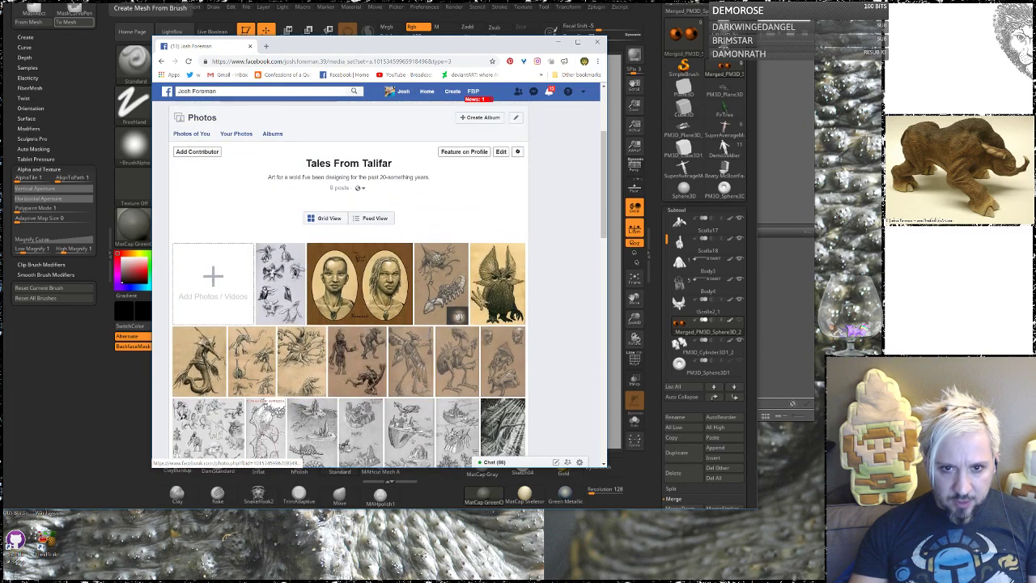
Return to the album overview, make the browser window taller and look through the listed albums.
{"action": "left_click", "coordinate": [273, 133]}
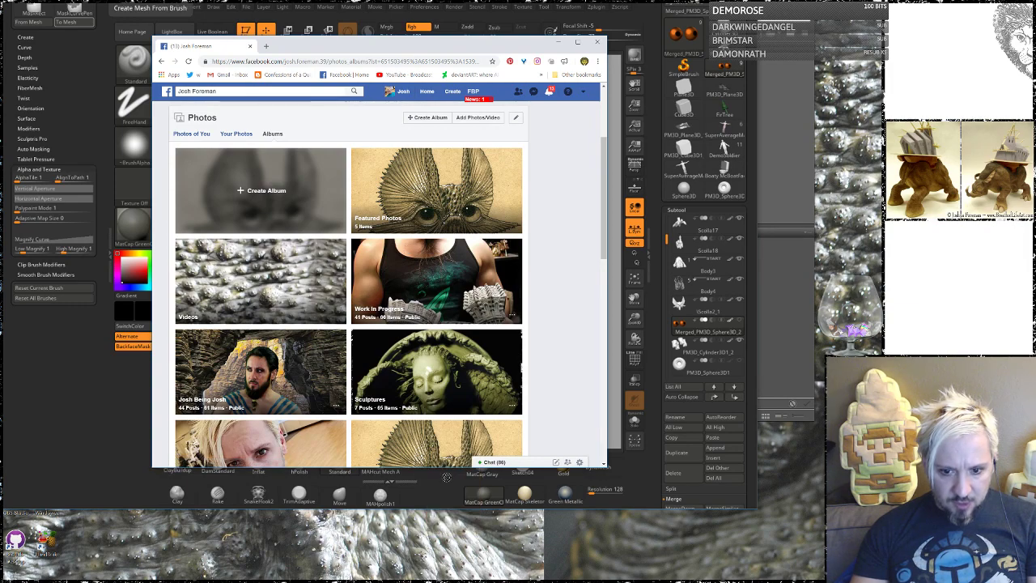
{"action": "left_click_drag", "start_coordinate": [446, 468], "coordinate": [445, 565]}
{"action": "scroll", "coordinate": [407, 435], "scroll_direction": "down", "scroll_amount": 1}
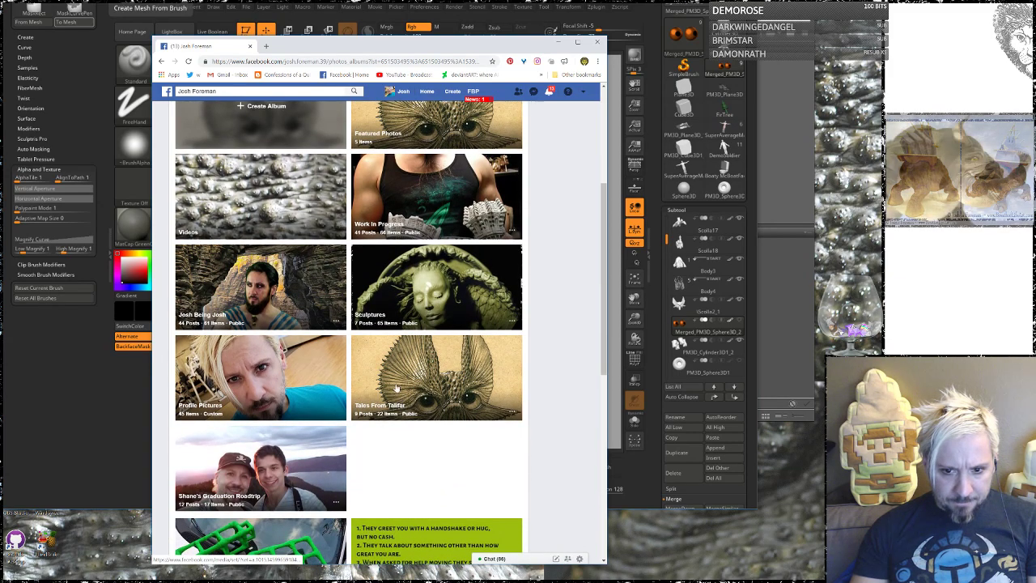
{"action": "scroll", "coordinate": [326, 381], "scroll_direction": "down", "scroll_amount": 1}
{"action": "scroll", "coordinate": [327, 380], "scroll_direction": "down", "scroll_amount": 2}
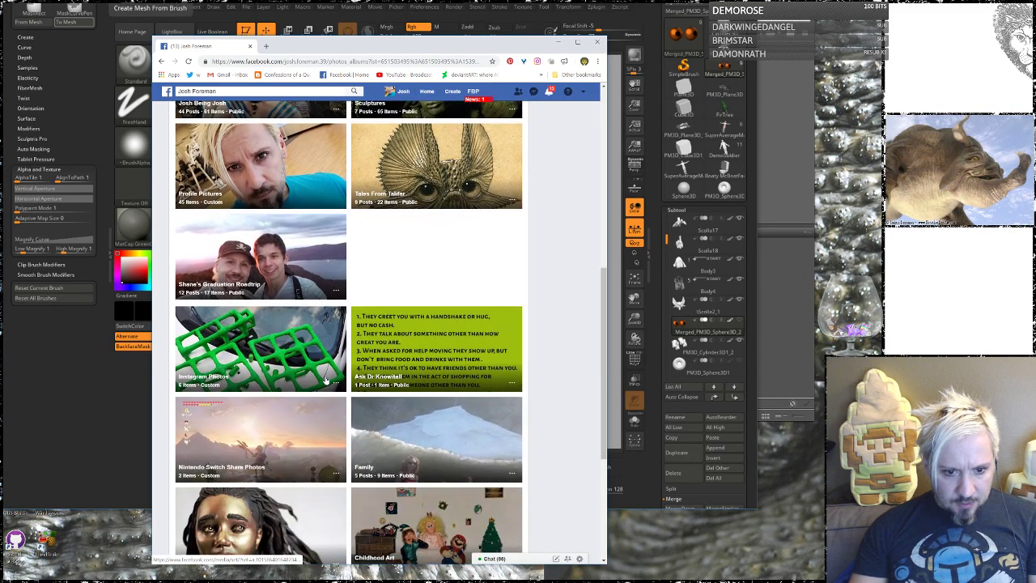
{"action": "scroll", "coordinate": [326, 380], "scroll_direction": "down", "scroll_amount": 3}
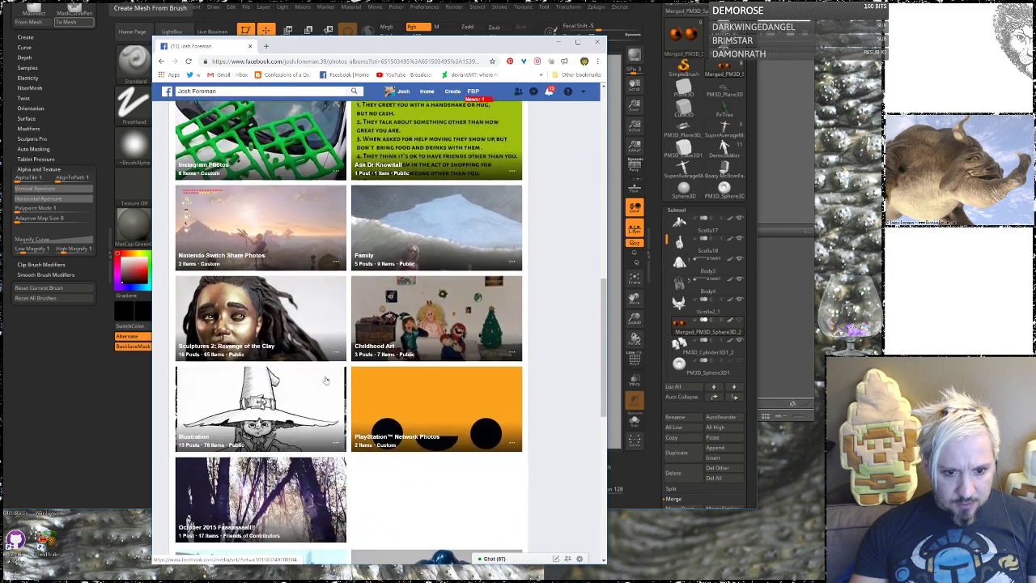
{"action": "scroll", "coordinate": [327, 380], "scroll_direction": "down", "scroll_amount": 1}
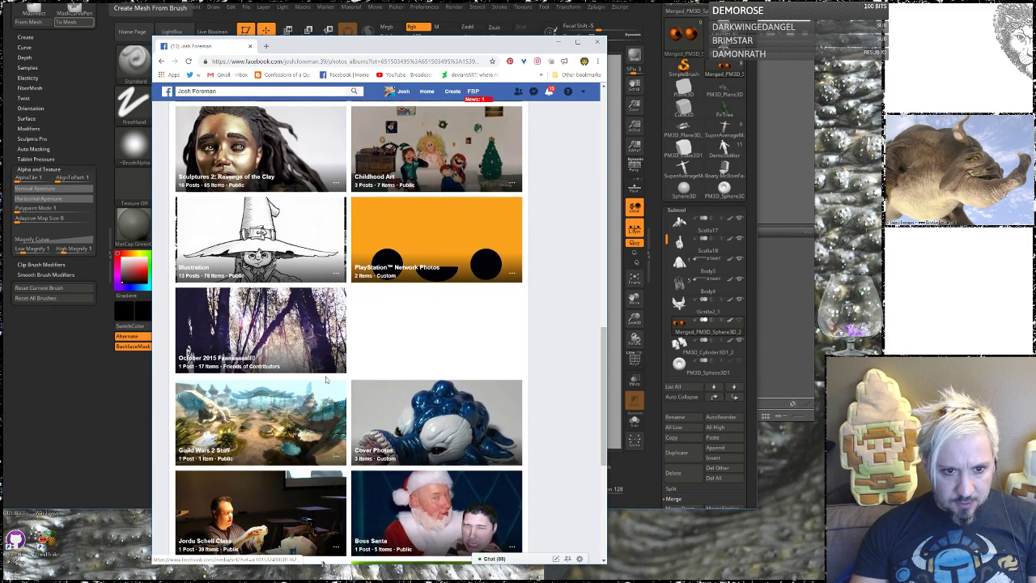
Open the Illustration album and look through its drawings down to the other albums.
{"action": "left_click", "coordinate": [249, 201]}
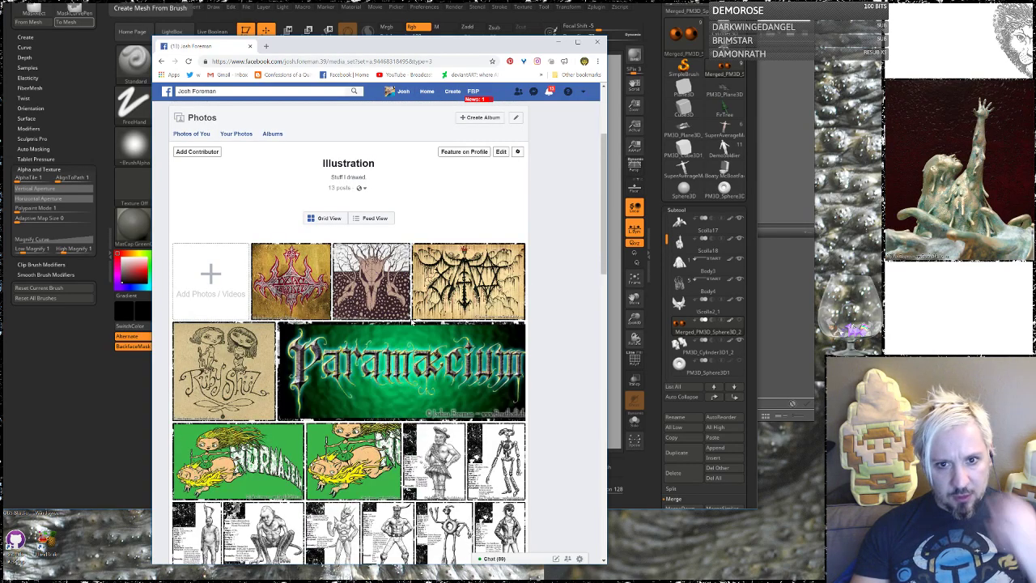
{"action": "scroll", "coordinate": [412, 321], "scroll_direction": "down", "scroll_amount": 5}
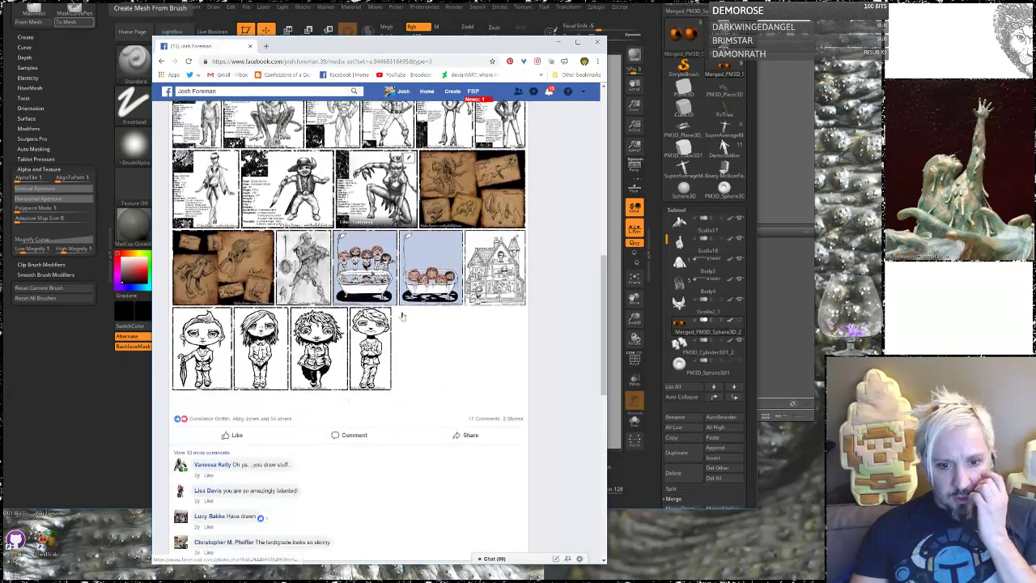
{"action": "scroll", "coordinate": [295, 189], "scroll_direction": "down", "scroll_amount": 5}
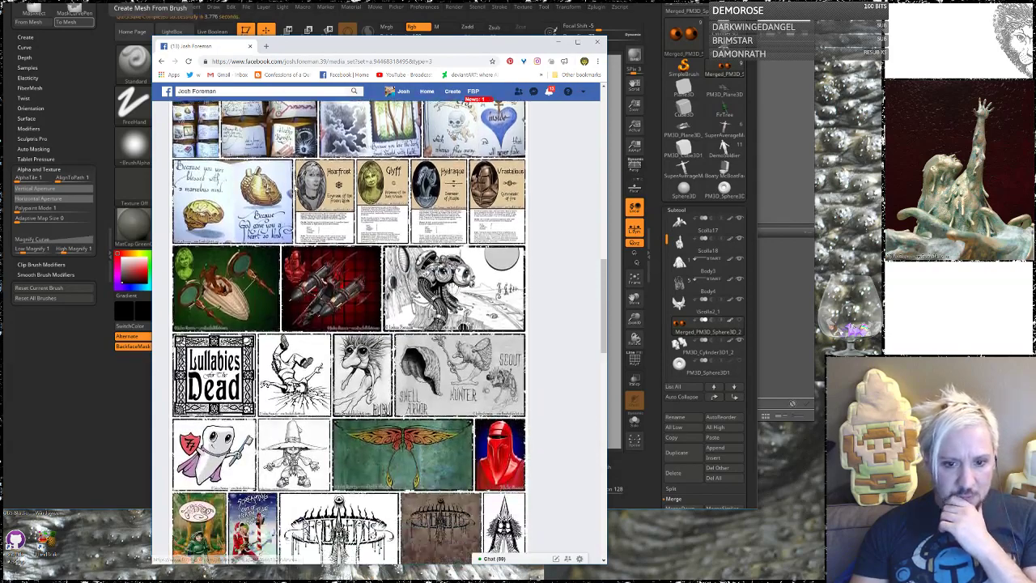
{"action": "scroll", "coordinate": [294, 189], "scroll_direction": "down", "scroll_amount": 6}
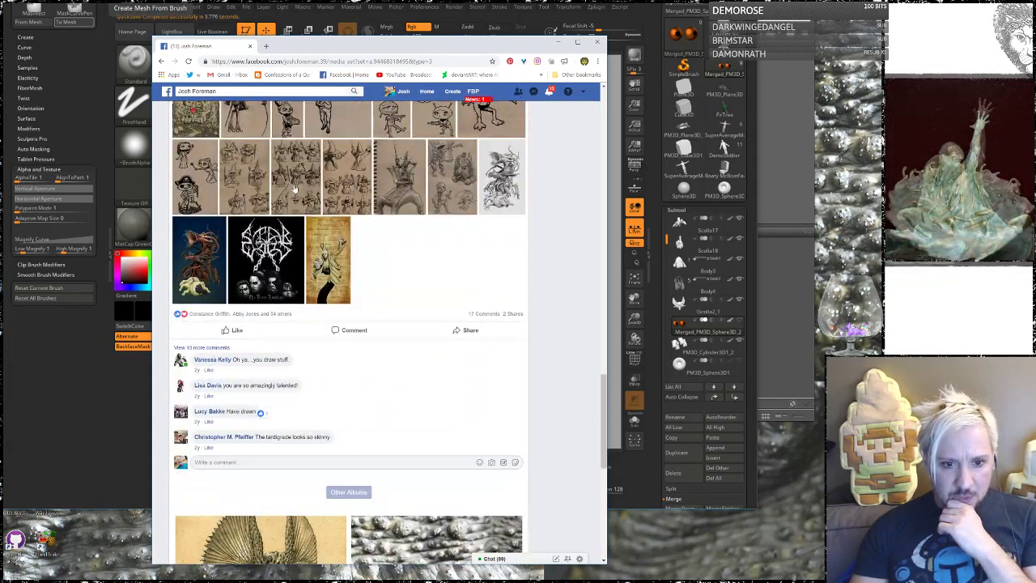
{"action": "scroll", "coordinate": [294, 189], "scroll_direction": "down", "scroll_amount": 3}
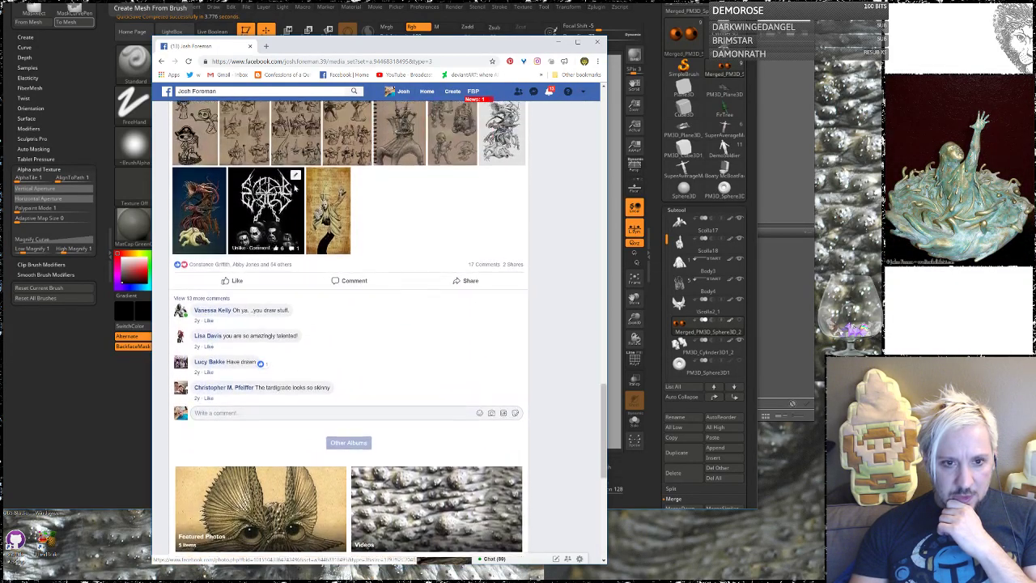
{"action": "scroll", "coordinate": [295, 188], "scroll_direction": "down", "scroll_amount": 3}
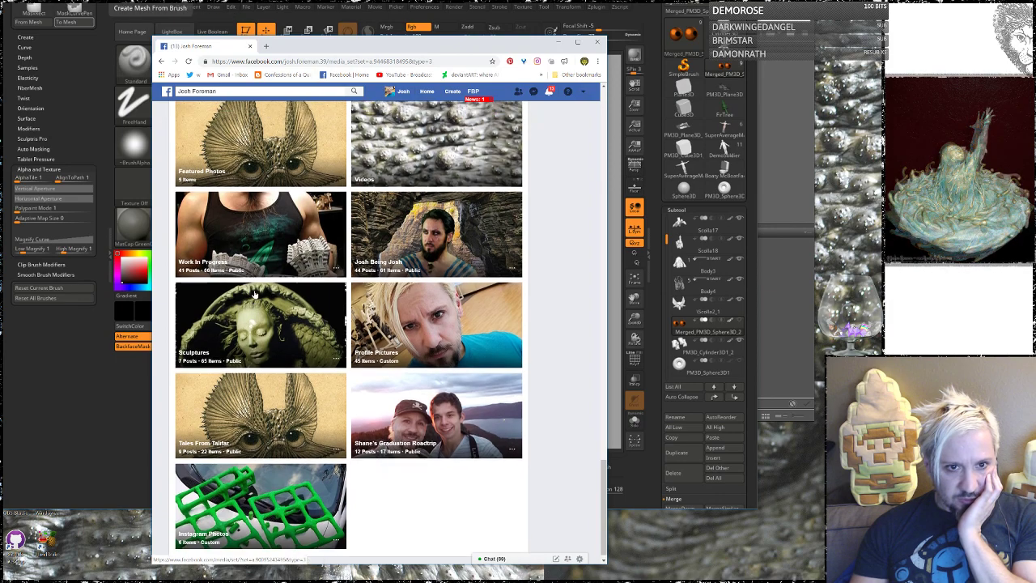
{"action": "scroll", "coordinate": [256, 294], "scroll_direction": "up", "scroll_amount": 2}
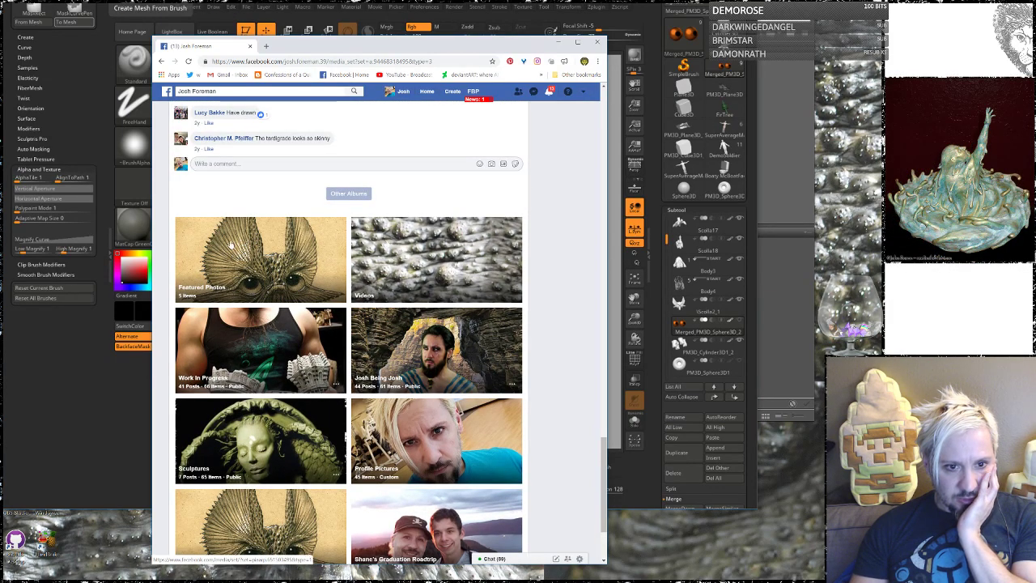
Open the Featured Photos album and look over its pictures.
{"action": "left_click", "coordinate": [276, 262]}
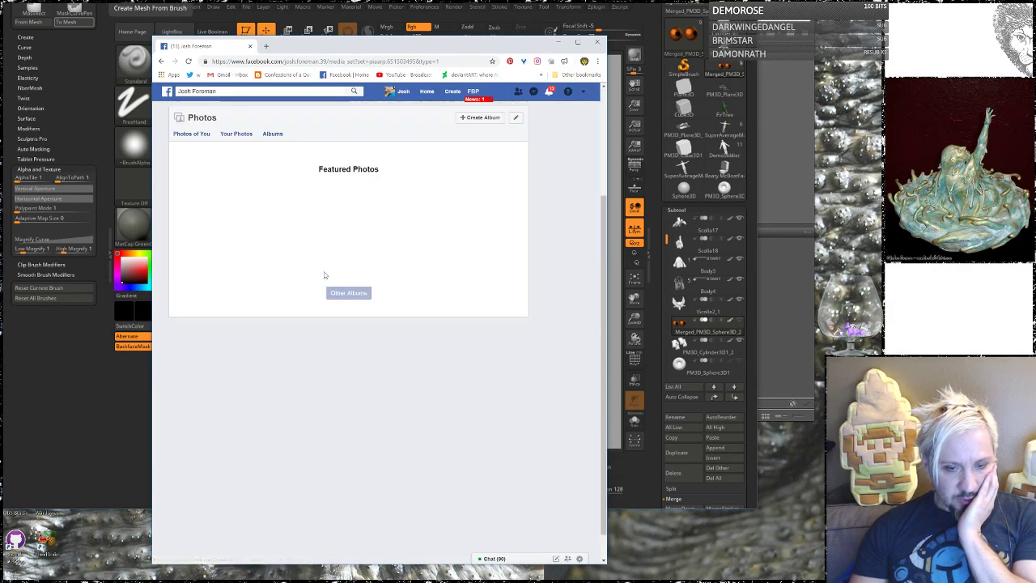
{"action": "scroll", "coordinate": [313, 273], "scroll_direction": "down", "scroll_amount": 2}
{"action": "scroll", "coordinate": [311, 275], "scroll_direction": "down", "scroll_amount": 1}
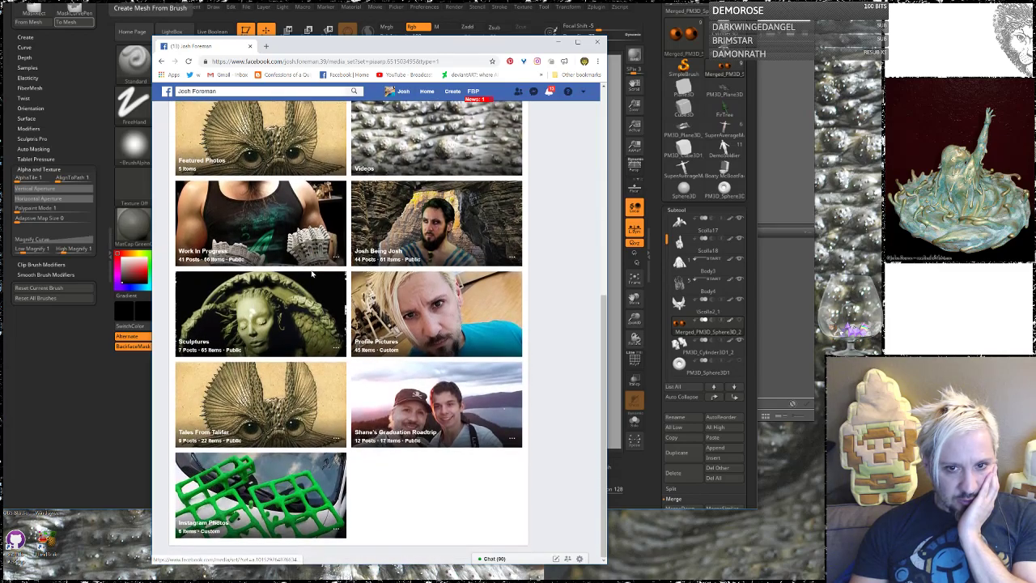
{"action": "scroll", "coordinate": [380, 278], "scroll_direction": "up", "scroll_amount": 5}
{"action": "scroll", "coordinate": [290, 237], "scroll_direction": "down", "scroll_amount": 1}
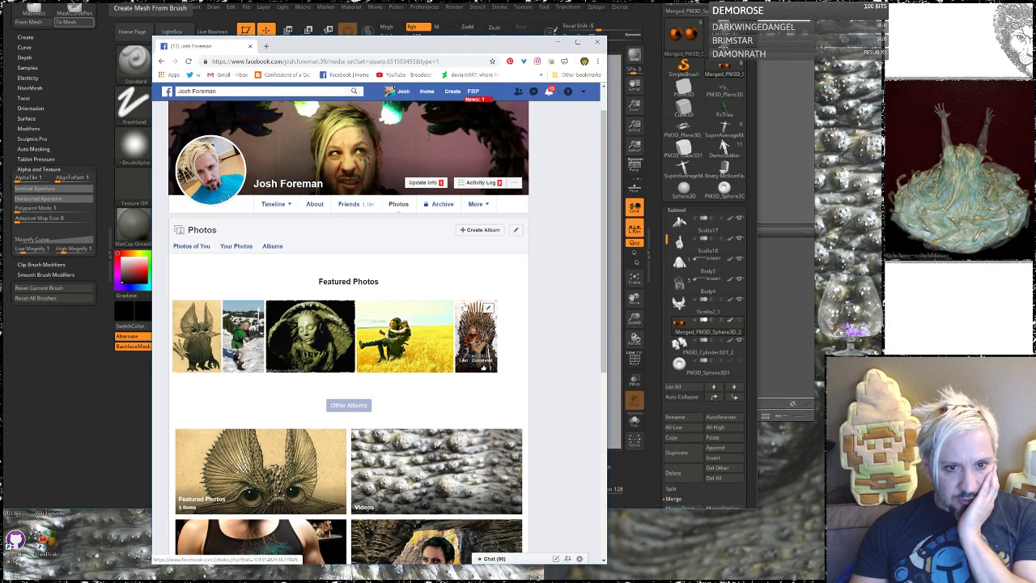
Show all of the artist's own uploaded photos and look down through them for earlier artwork.
{"action": "left_click", "coordinate": [247, 205]}
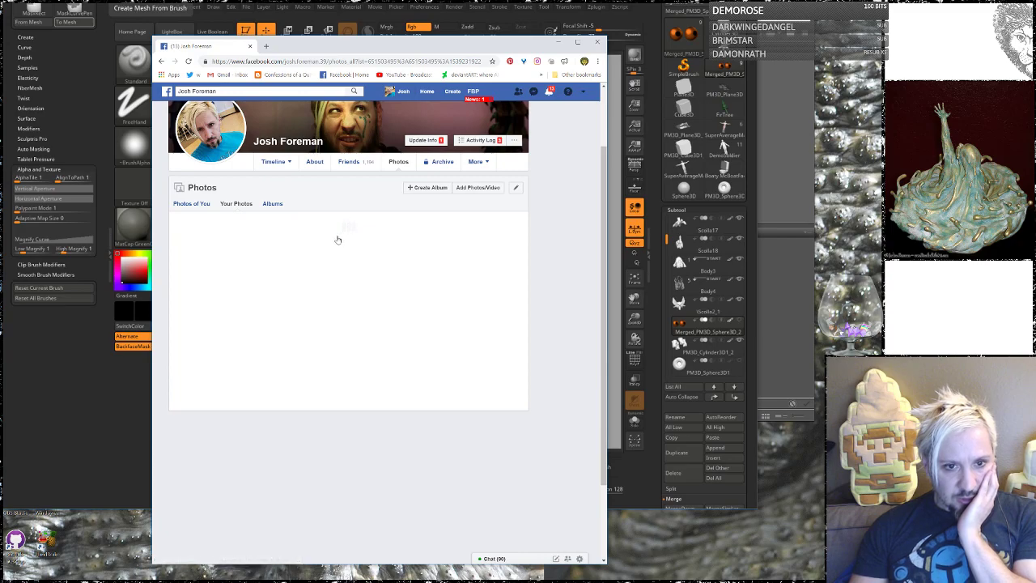
{"action": "scroll", "coordinate": [354, 261], "scroll_direction": "down", "scroll_amount": 5}
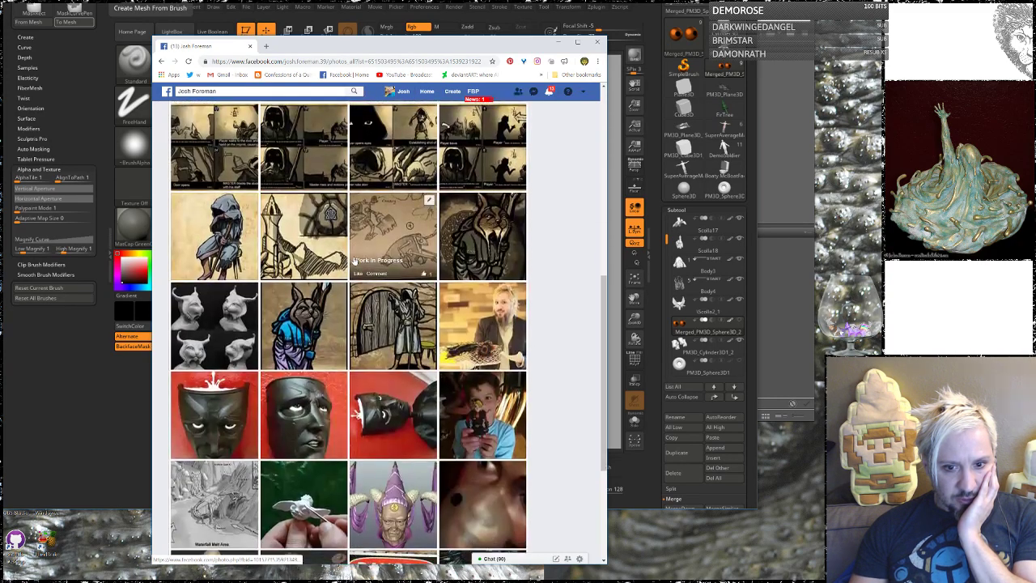
{"action": "scroll", "coordinate": [354, 261], "scroll_direction": "down", "scroll_amount": 15}
{"action": "scroll", "coordinate": [354, 261], "scroll_direction": "down", "scroll_amount": 10}
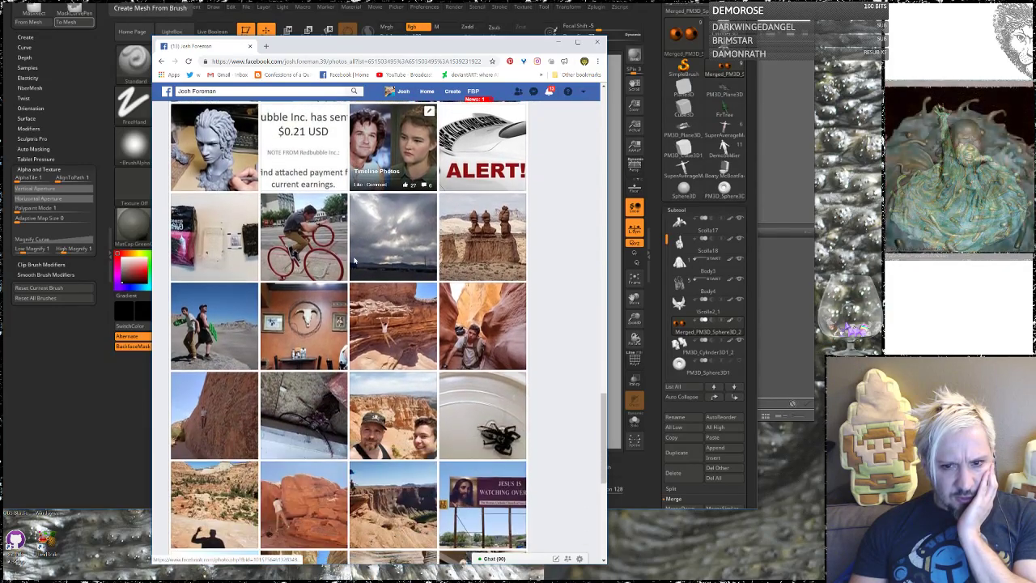
{"action": "scroll", "coordinate": [354, 261], "scroll_direction": "down", "scroll_amount": 6}
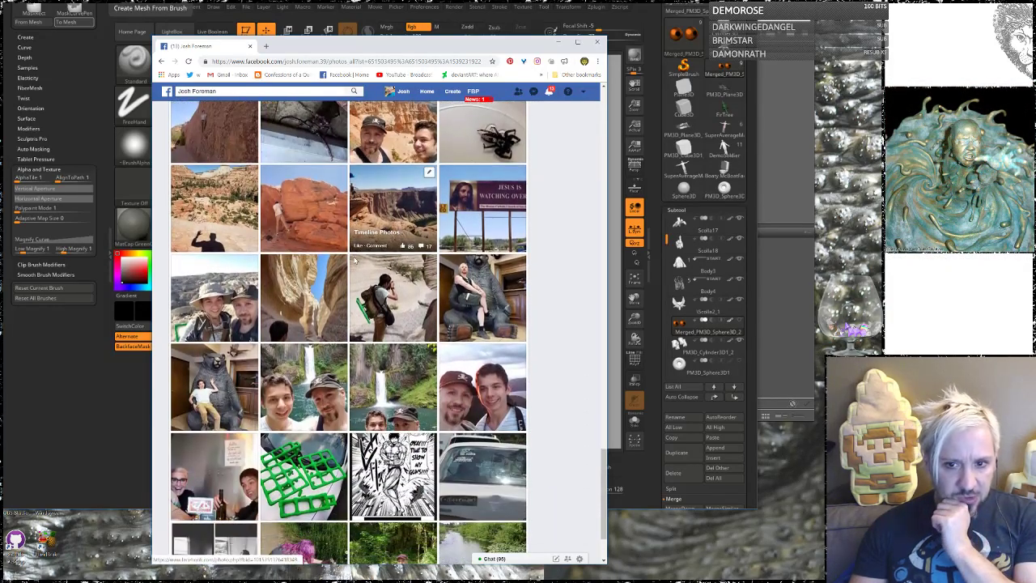
{"action": "scroll", "coordinate": [354, 261], "scroll_direction": "down", "scroll_amount": 2}
{"action": "scroll", "coordinate": [353, 261], "scroll_direction": "down", "scroll_amount": 4}
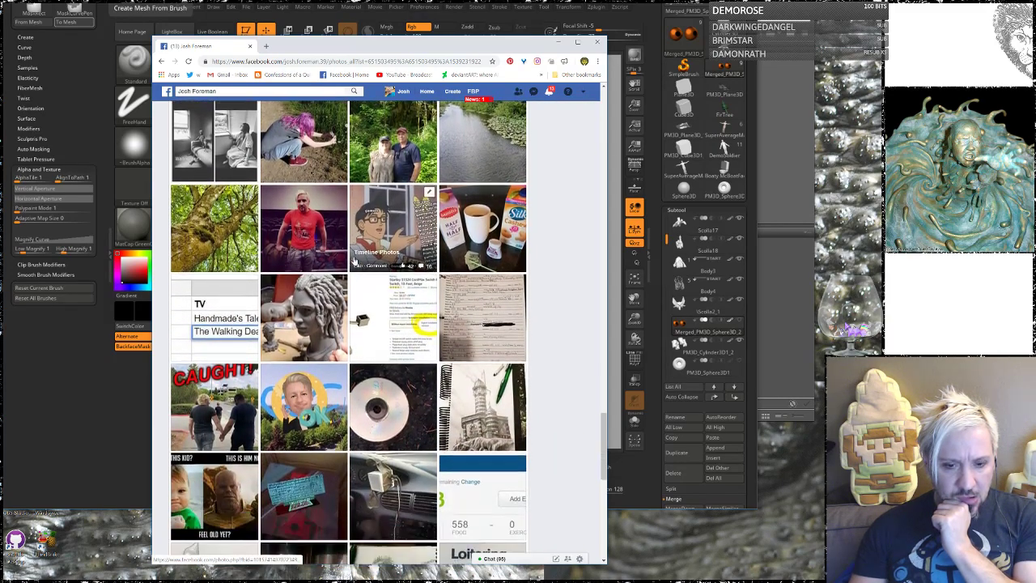
{"action": "scroll", "coordinate": [354, 261], "scroll_direction": "down", "scroll_amount": 3}
{"action": "scroll", "coordinate": [354, 260], "scroll_direction": "up", "scroll_amount": 1}
{"action": "scroll", "coordinate": [354, 260], "scroll_direction": "down", "scroll_amount": 1}
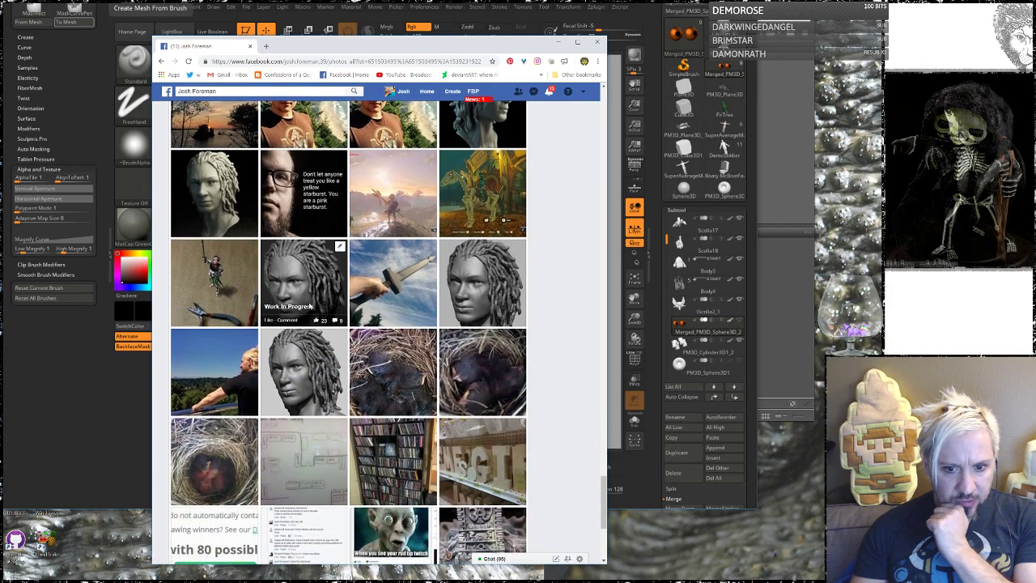
{"action": "scroll", "coordinate": [308, 304], "scroll_direction": "down", "scroll_amount": 1}
{"action": "scroll", "coordinate": [306, 300], "scroll_direction": "down", "scroll_amount": 3}
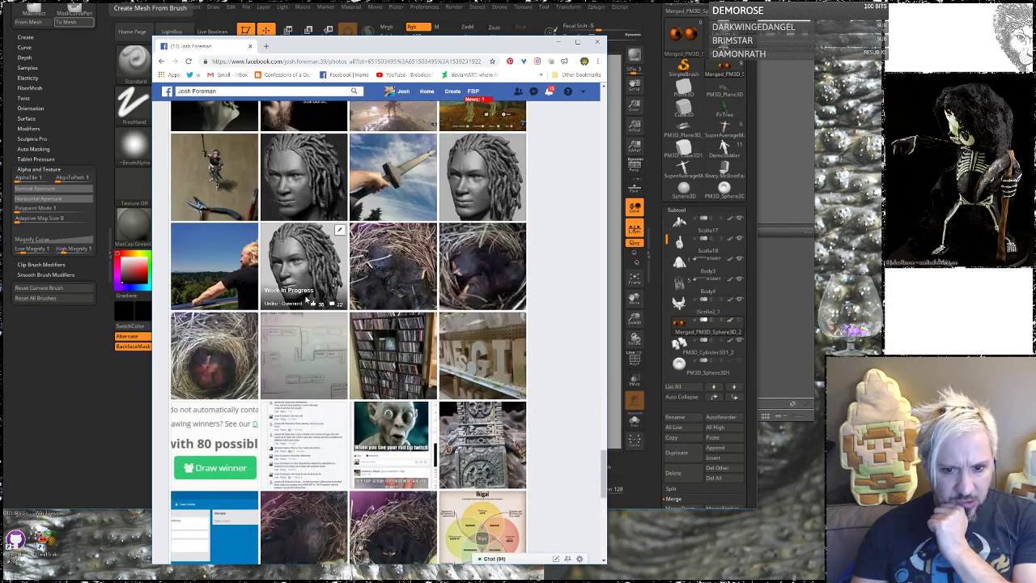
{"action": "scroll", "coordinate": [306, 300], "scroll_direction": "down", "scroll_amount": 2}
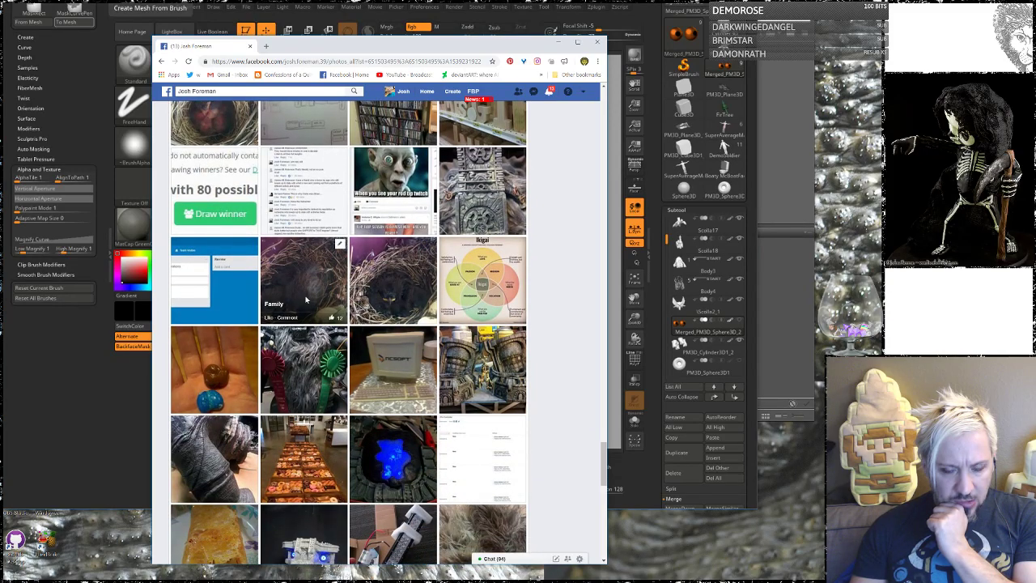
{"action": "scroll", "coordinate": [306, 300], "scroll_direction": "down", "scroll_amount": 3}
{"action": "scroll", "coordinate": [306, 300], "scroll_direction": "down", "scroll_amount": 4}
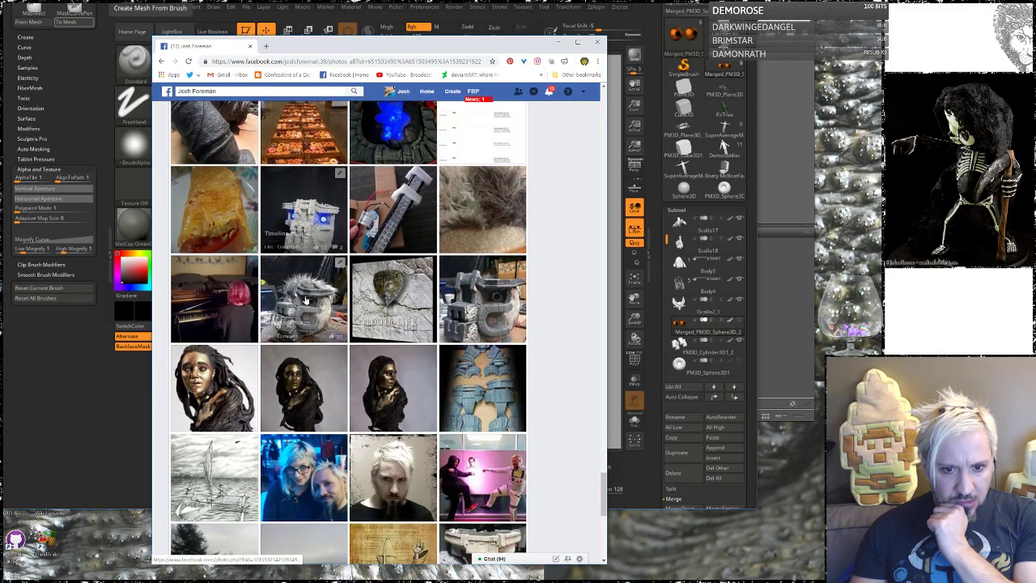
{"action": "scroll", "coordinate": [306, 299], "scroll_direction": "down", "scroll_amount": 4}
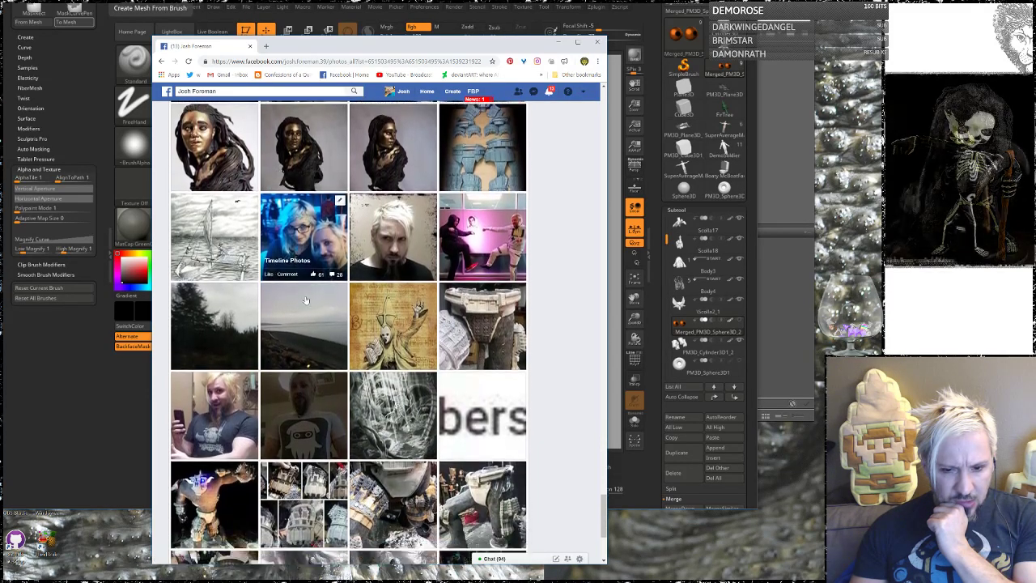
{"action": "scroll", "coordinate": [306, 299], "scroll_direction": "up", "scroll_amount": 1}
{"action": "scroll", "coordinate": [306, 299], "scroll_direction": "down", "scroll_amount": 3}
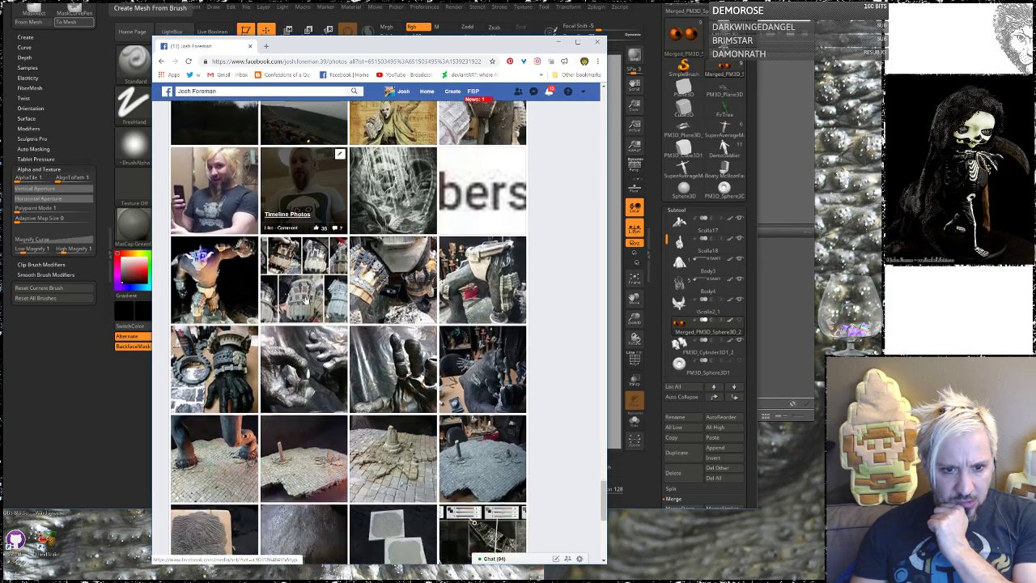
{"action": "scroll", "coordinate": [306, 299], "scroll_direction": "down", "scroll_amount": 3}
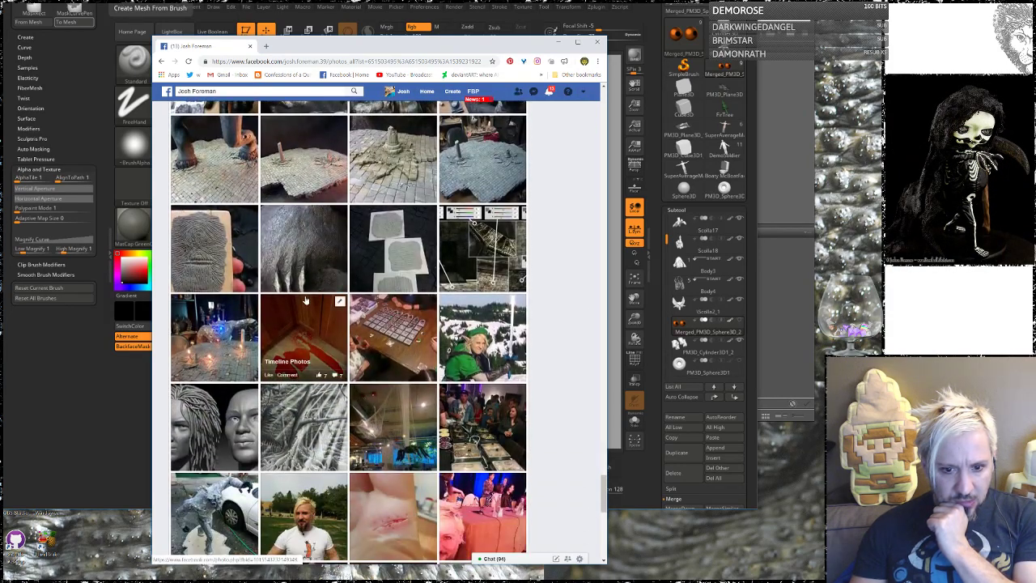
{"action": "scroll", "coordinate": [306, 299], "scroll_direction": "down", "scroll_amount": 3}
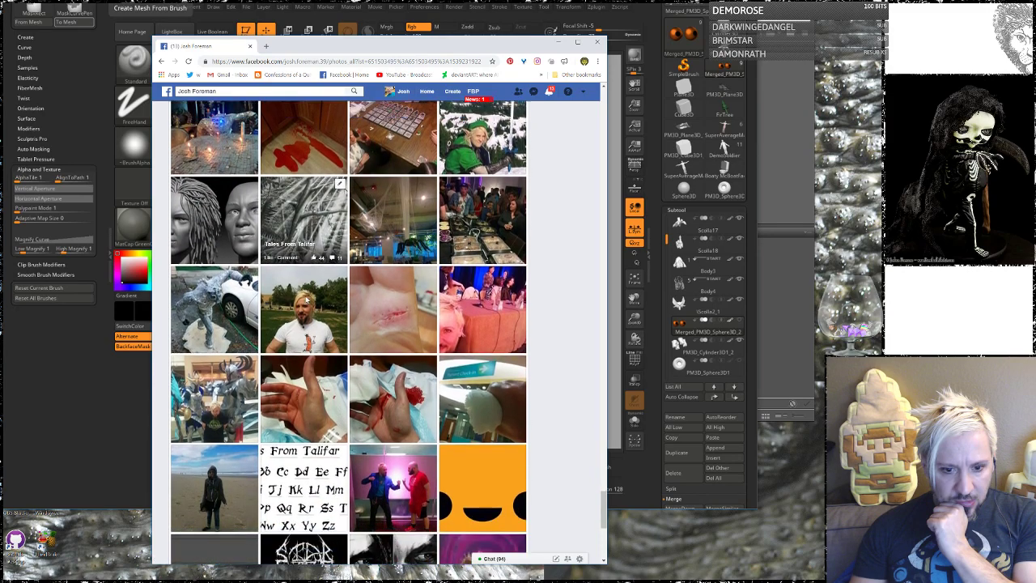
{"action": "scroll", "coordinate": [305, 299], "scroll_direction": "down", "scroll_amount": 2}
{"action": "scroll", "coordinate": [305, 299], "scroll_direction": "up", "scroll_amount": 1}
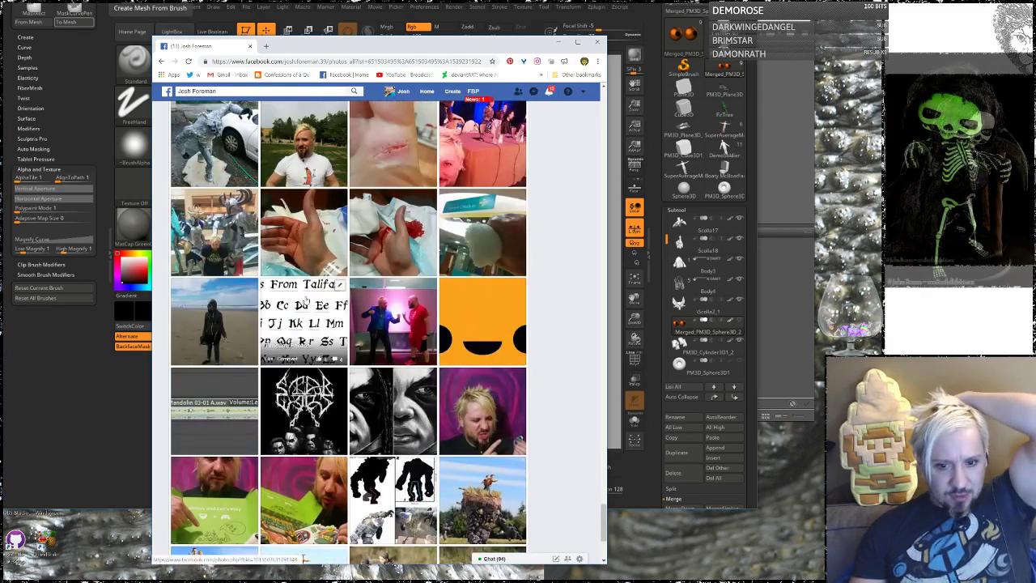
{"action": "scroll", "coordinate": [306, 298], "scroll_direction": "down", "scroll_amount": 2}
{"action": "scroll", "coordinate": [305, 299], "scroll_direction": "down", "scroll_amount": 4}
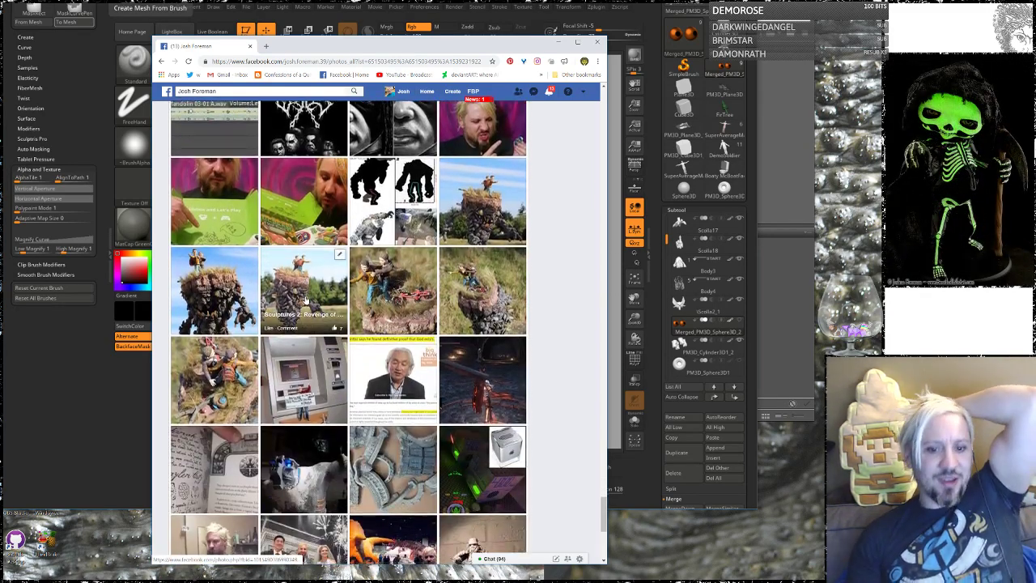
{"action": "scroll", "coordinate": [306, 300], "scroll_direction": "down", "scroll_amount": 4}
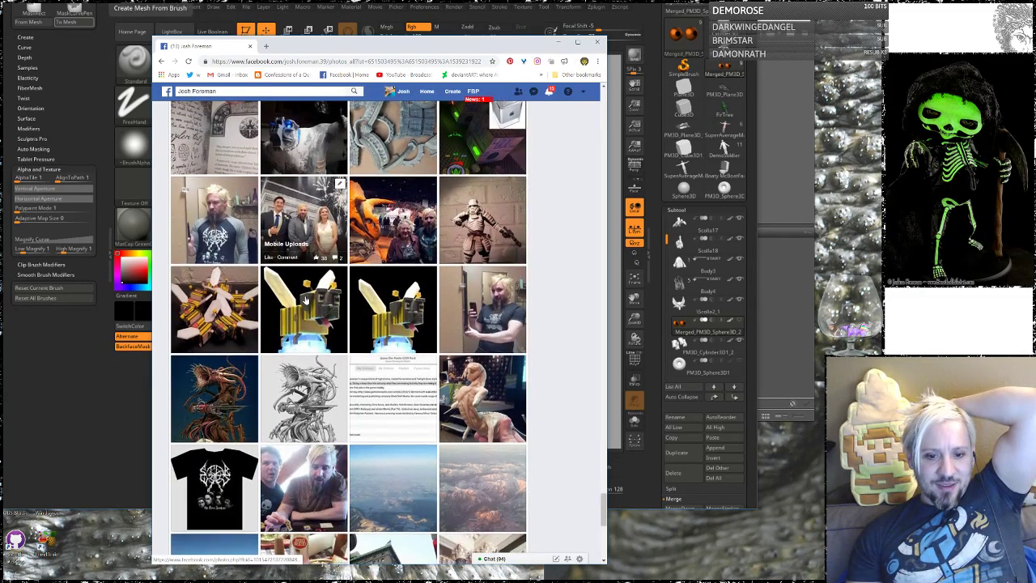
{"action": "scroll", "coordinate": [306, 300], "scroll_direction": "down", "scroll_amount": 1}
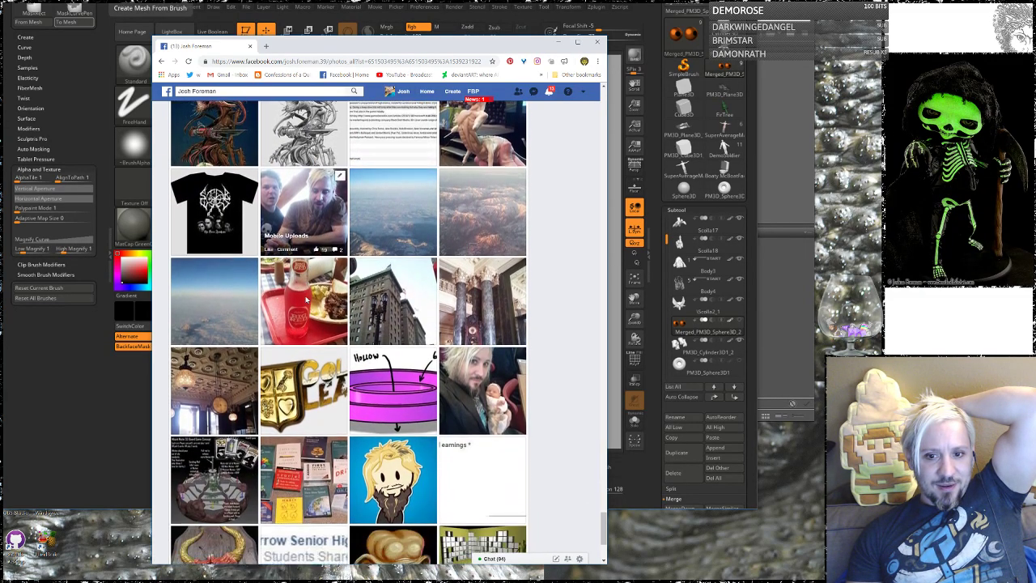
{"action": "scroll", "coordinate": [305, 298], "scroll_direction": "down", "scroll_amount": 4}
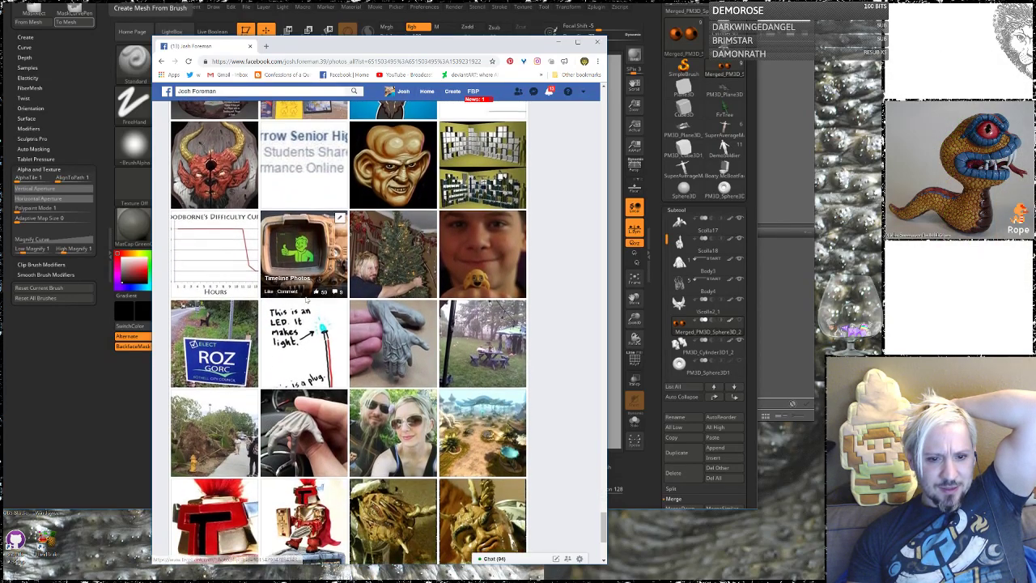
{"action": "scroll", "coordinate": [306, 299], "scroll_direction": "down", "scroll_amount": 2}
Look back up through the uploaded photos to the more recent pictures around the red robot toy.
{"action": "scroll", "coordinate": [306, 300], "scroll_direction": "up", "scroll_amount": 10}
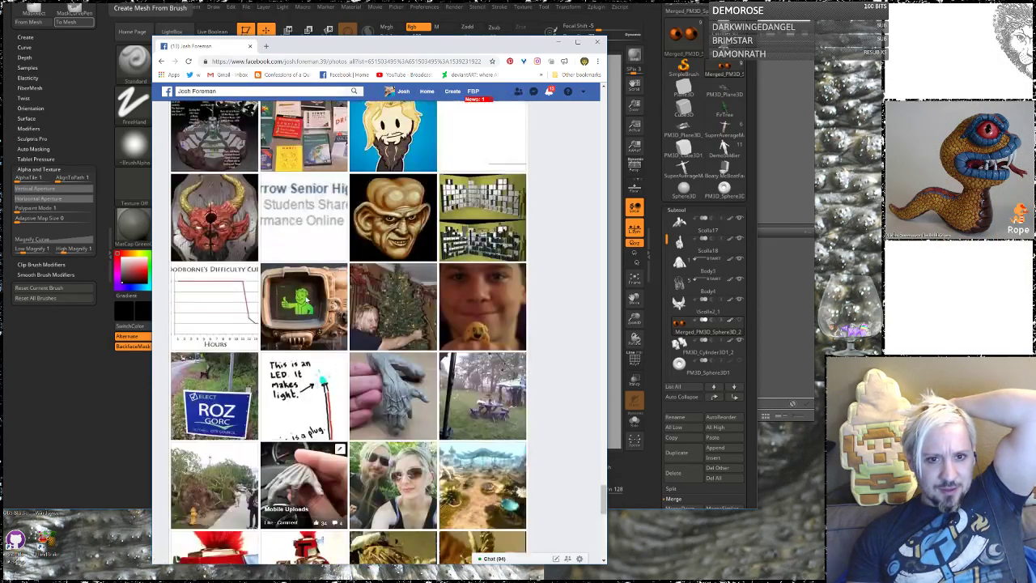
{"action": "scroll", "coordinate": [306, 300], "scroll_direction": "up", "scroll_amount": 10}
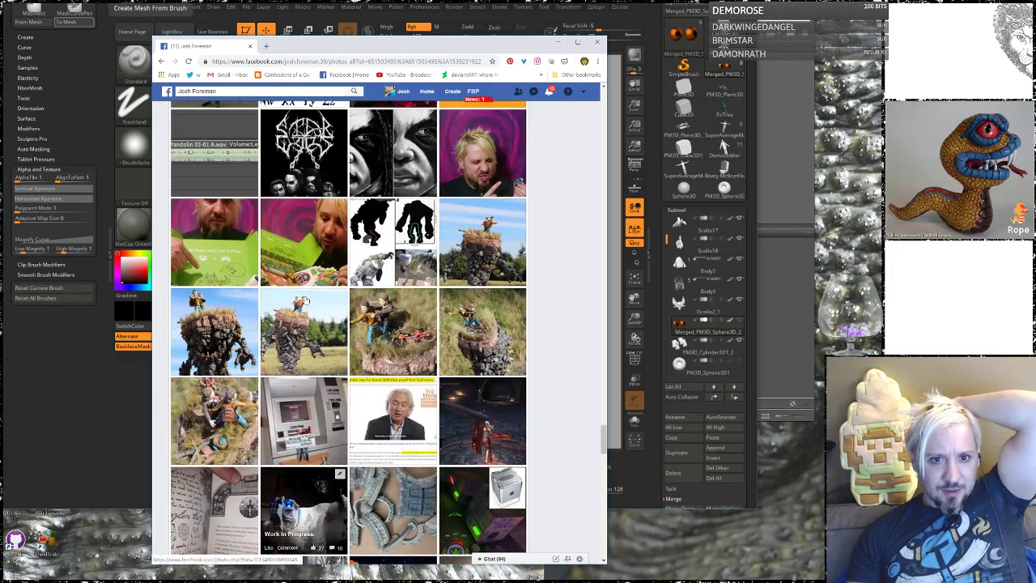
{"action": "scroll", "coordinate": [306, 298], "scroll_direction": "up", "scroll_amount": 3}
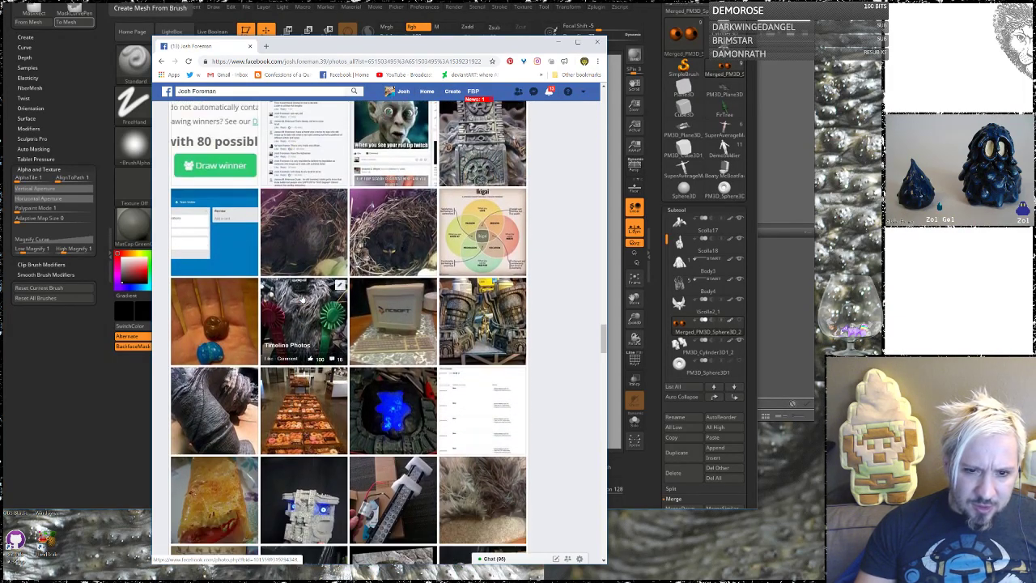
{"action": "scroll", "coordinate": [302, 298], "scroll_direction": "up", "scroll_amount": 2}
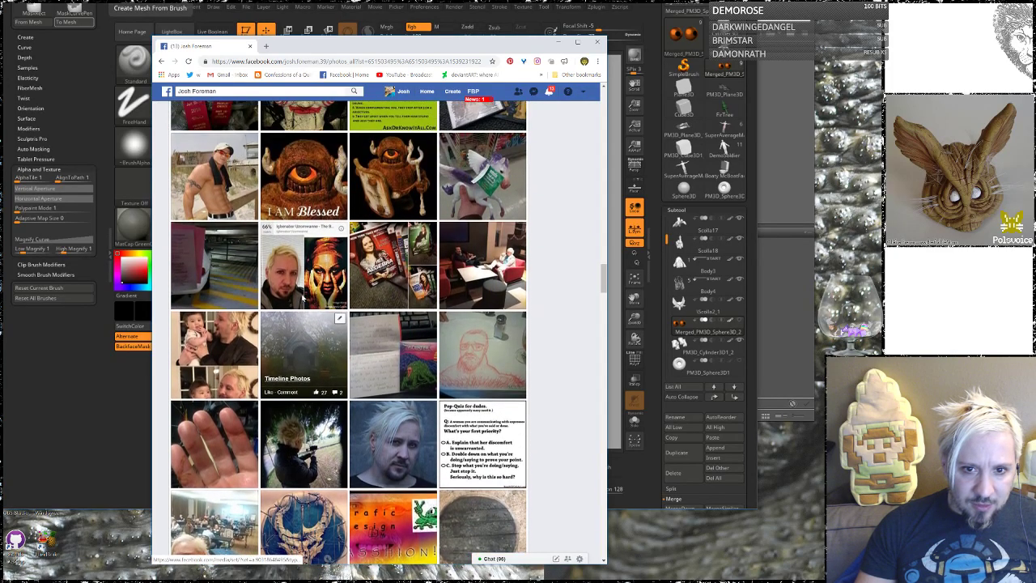
{"action": "scroll", "coordinate": [302, 298], "scroll_direction": "up", "scroll_amount": 1}
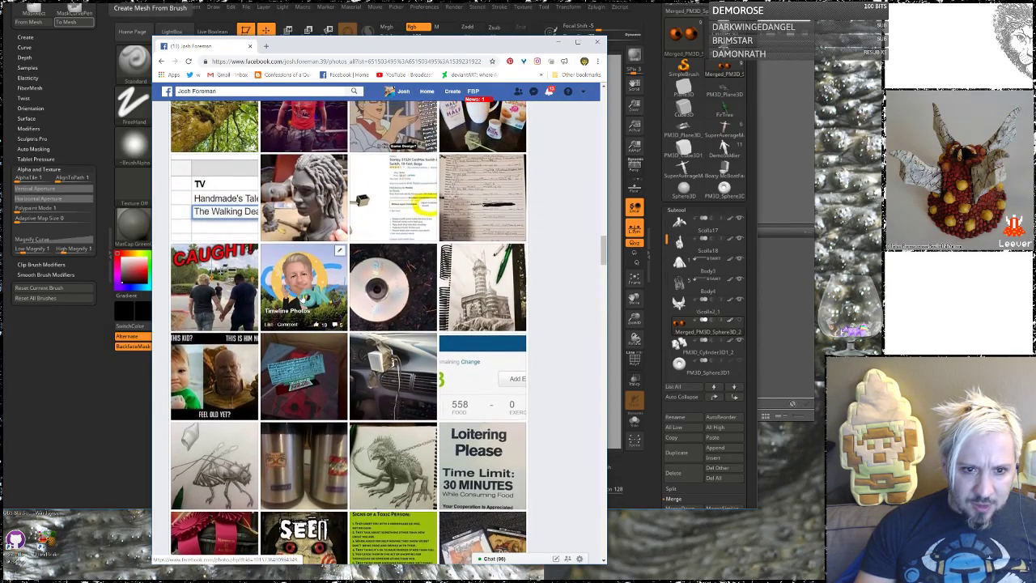
{"action": "scroll", "coordinate": [301, 298], "scroll_direction": "up", "scroll_amount": 3}
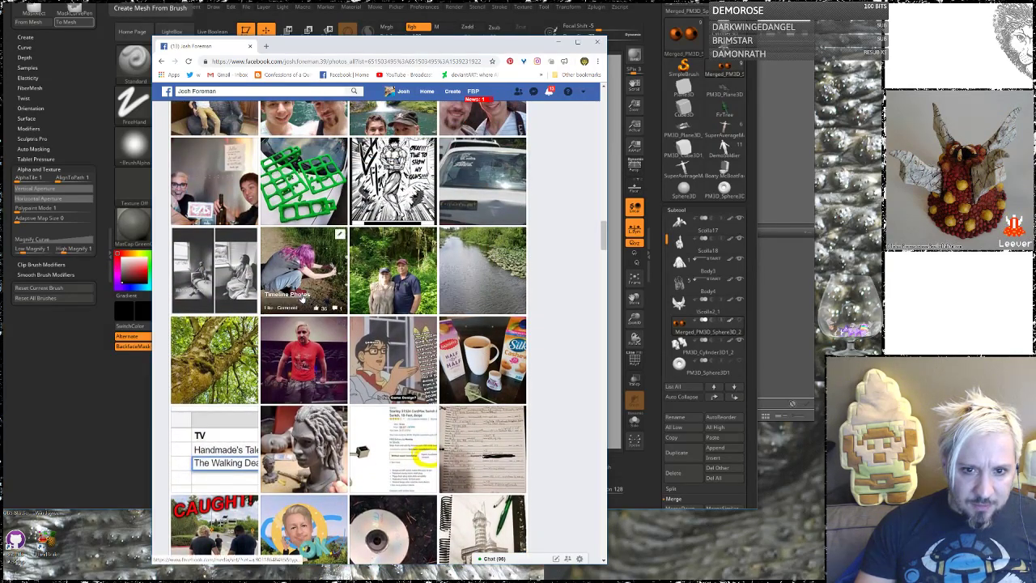
{"action": "scroll", "coordinate": [302, 296], "scroll_direction": "up", "scroll_amount": 1}
{"action": "scroll", "coordinate": [328, 292], "scroll_direction": "up", "scroll_amount": 4}
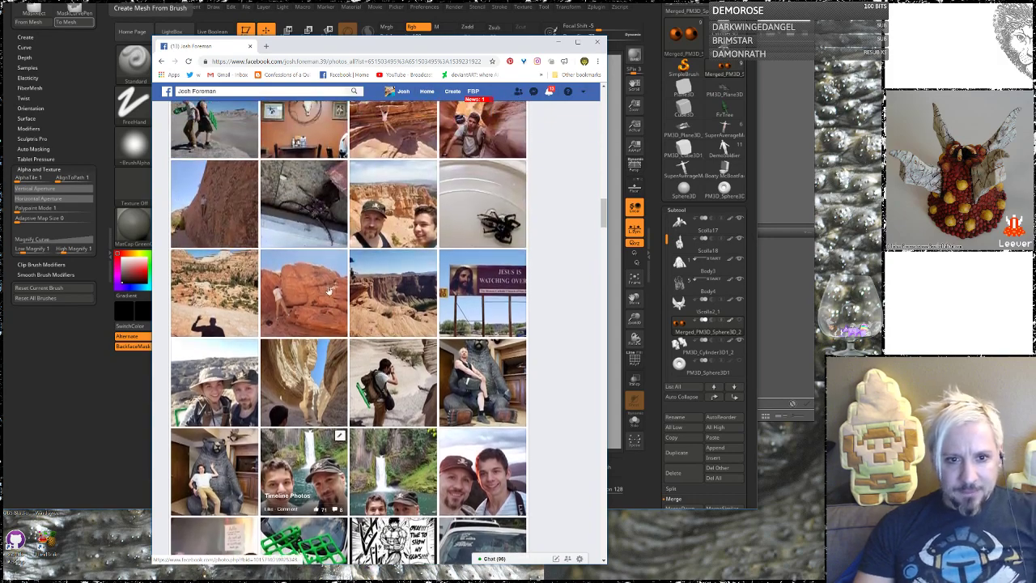
{"action": "scroll", "coordinate": [354, 272], "scroll_direction": "up", "scroll_amount": 2}
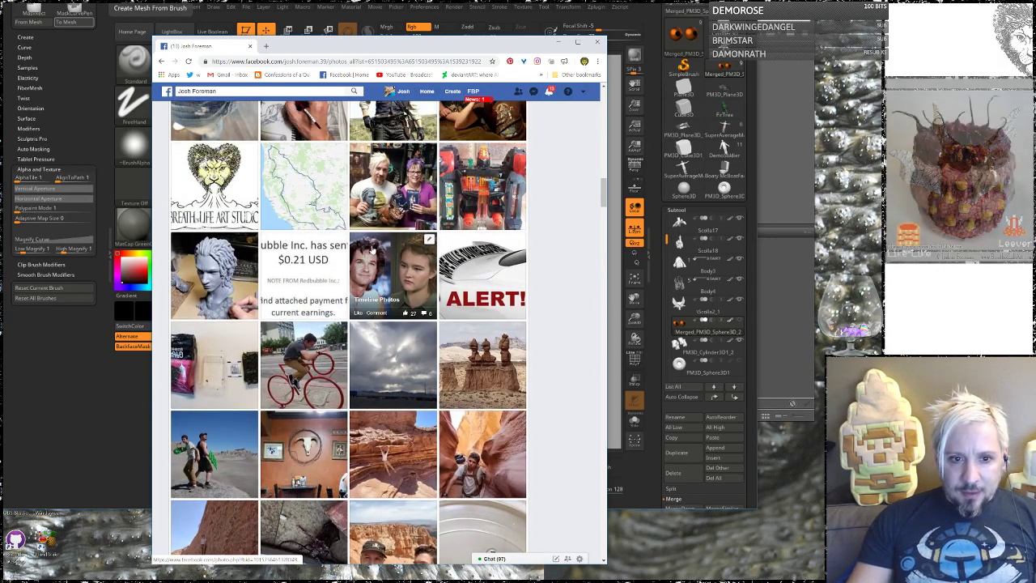
{"action": "scroll", "coordinate": [354, 272], "scroll_direction": "up", "scroll_amount": 1}
{"action": "scroll", "coordinate": [371, 251], "scroll_direction": "up", "scroll_amount": 1}
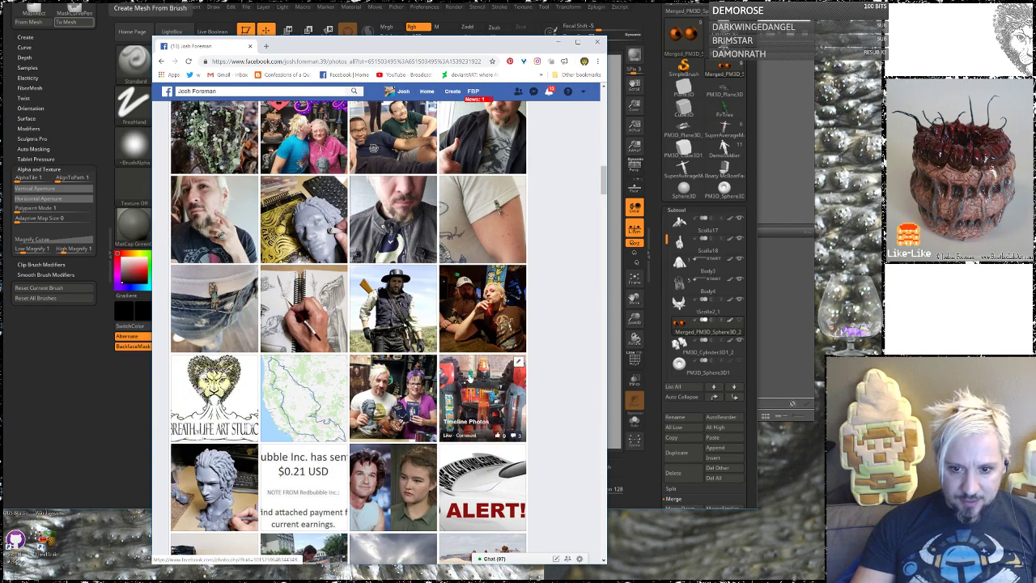
View the red robot toy photo with its post, close it and minimize the browser window.
{"action": "left_click", "coordinate": [483, 397]}
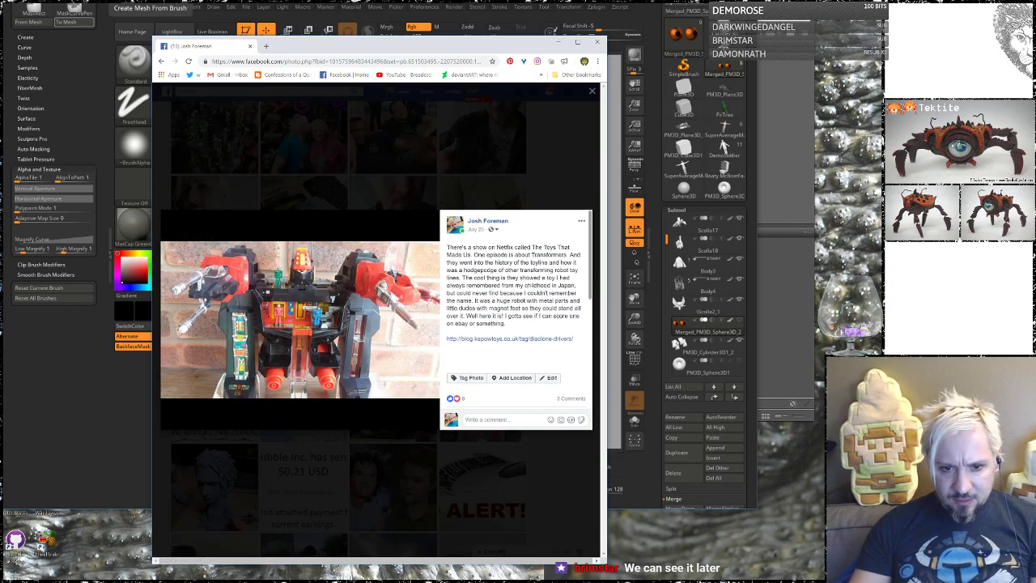
{"action": "left_click", "coordinate": [592, 91]}
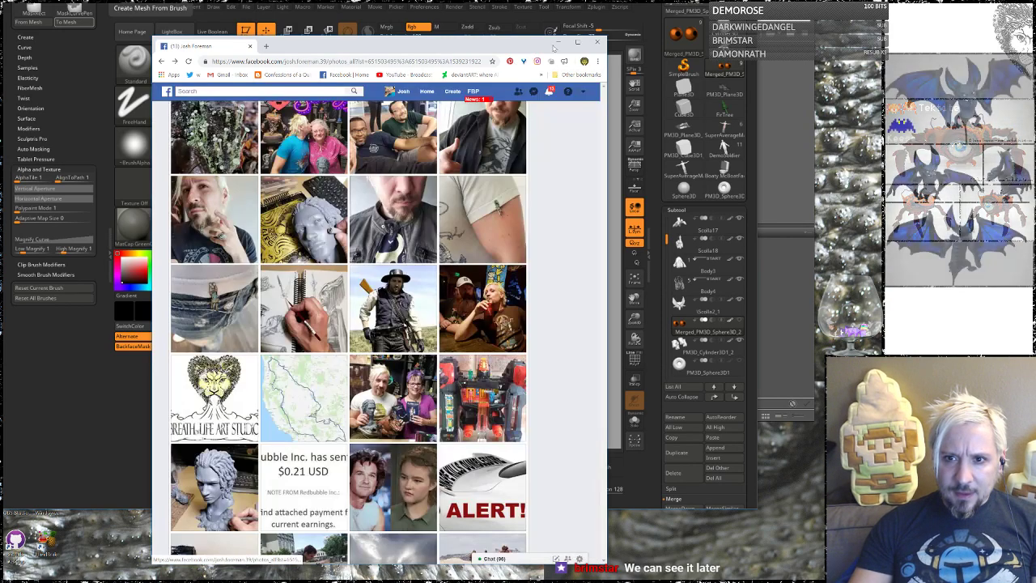
{"action": "left_click", "coordinate": [560, 43]}
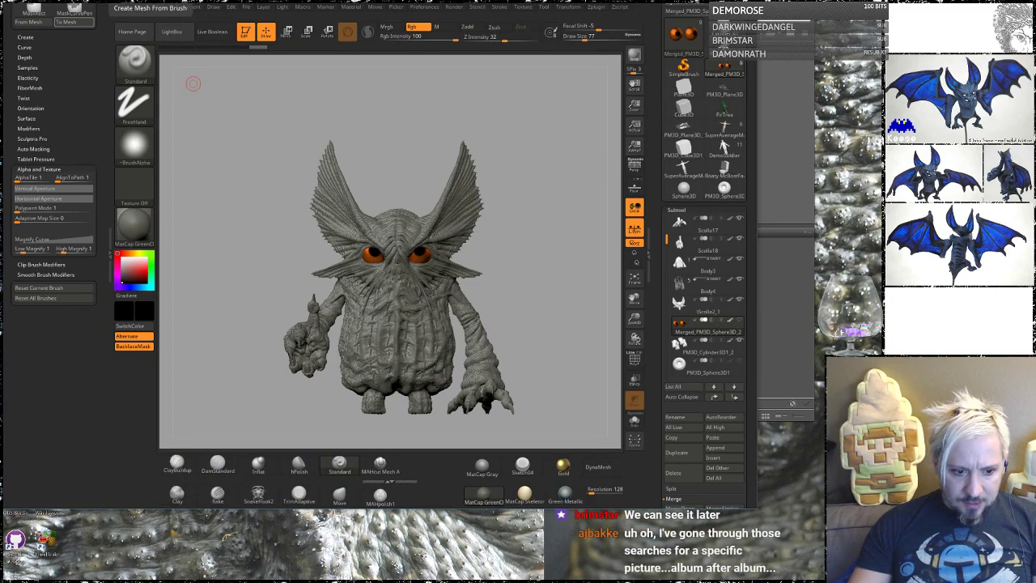
Switch to File Explorer, open the ScarredKing1 folder inside BookCovers of the TalesFromTalifar illustrations, and make the window taller to list its files.
{"action": "key", "text": "alt+Tab"}
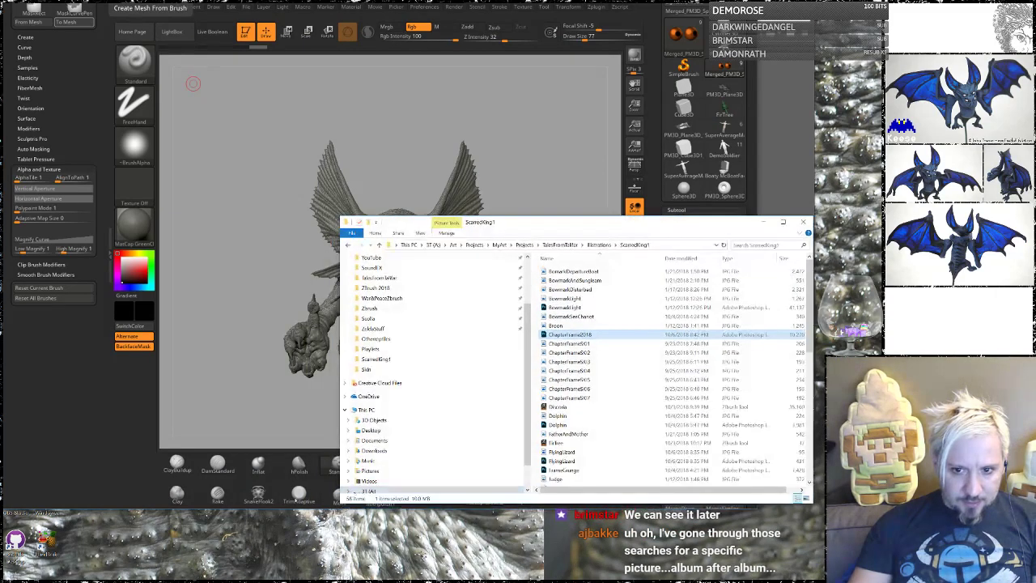
{"action": "left_click", "coordinate": [560, 245]}
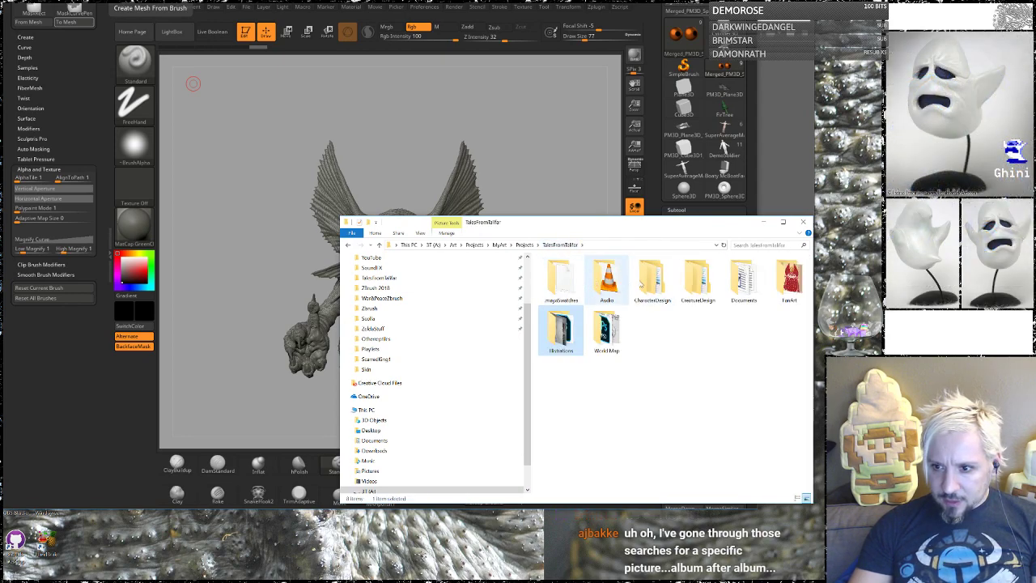
{"action": "double_click", "coordinate": [564, 338]}
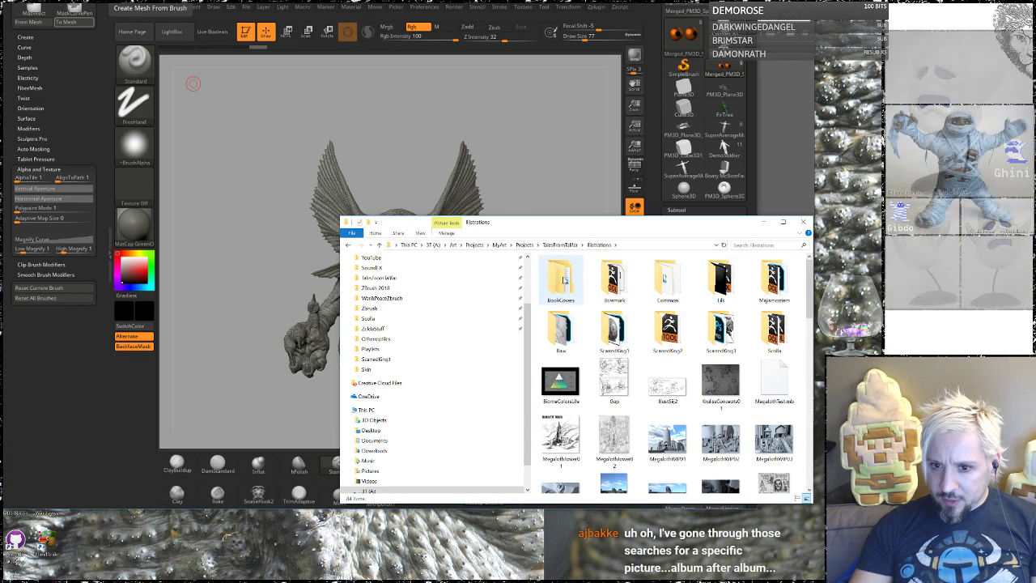
{"action": "double_click", "coordinate": [564, 279]}
{"action": "double_click", "coordinate": [561, 278]}
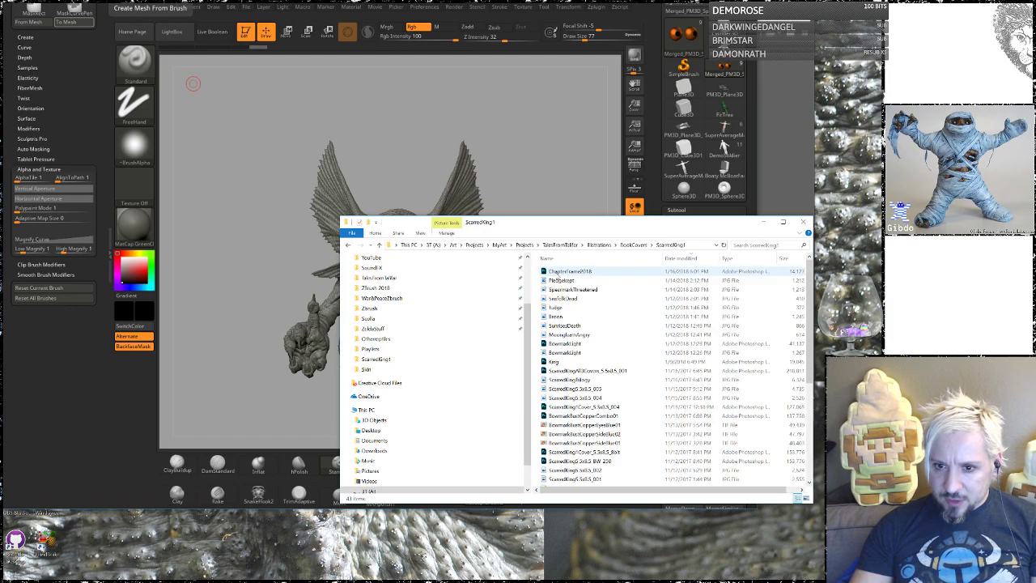
{"action": "left_click_drag", "start_coordinate": [656, 216], "coordinate": [656, 27]}
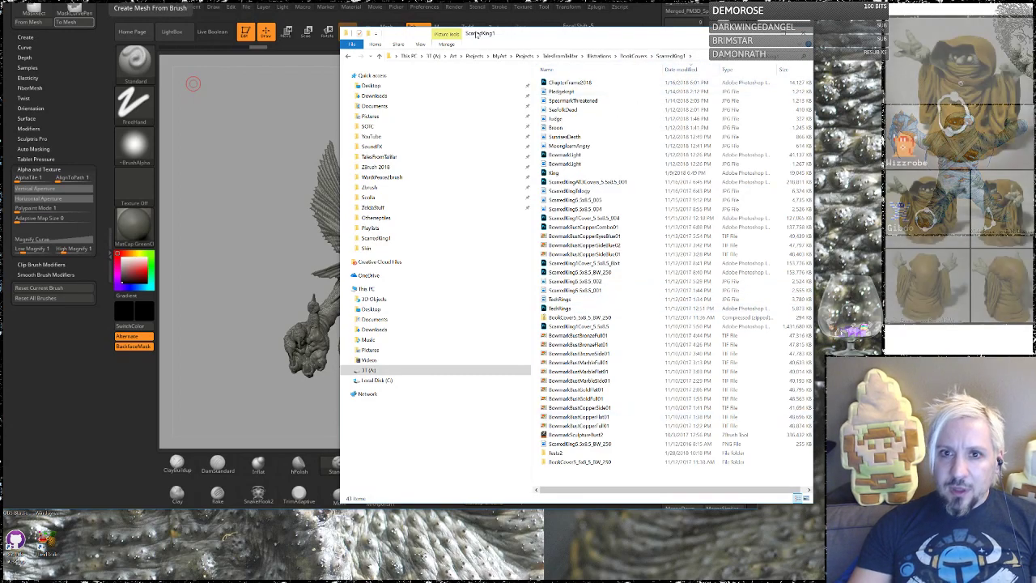
Show the ScarredKing1 folder's files as image thumbnails and open the ScarredKingTrilogy picture.
{"action": "left_click", "coordinate": [421, 44]}
{"action": "left_click", "coordinate": [468, 56]}
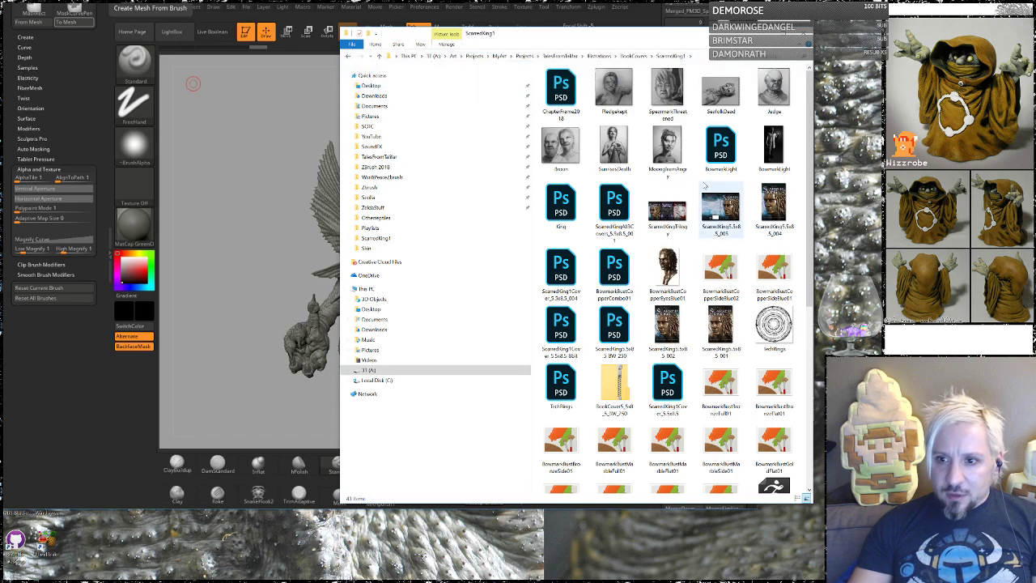
{"action": "left_click", "coordinate": [667, 213]}
{"action": "double_click", "coordinate": [667, 212]}
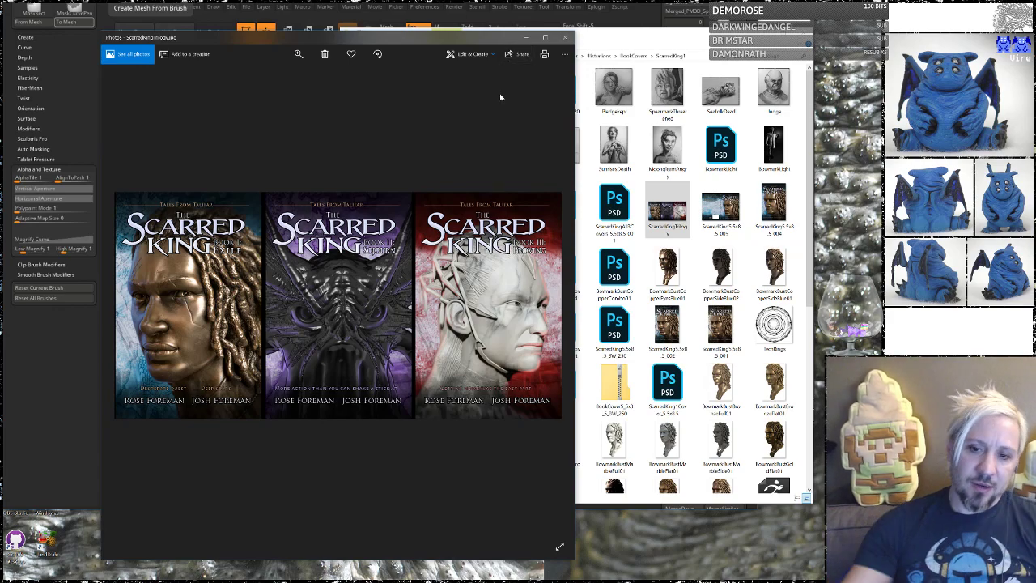
Widen the photo window and zoom in on the middle cover, Book II: Sojourn.
{"action": "left_click_drag", "start_coordinate": [573, 139], "coordinate": [661, 152]}
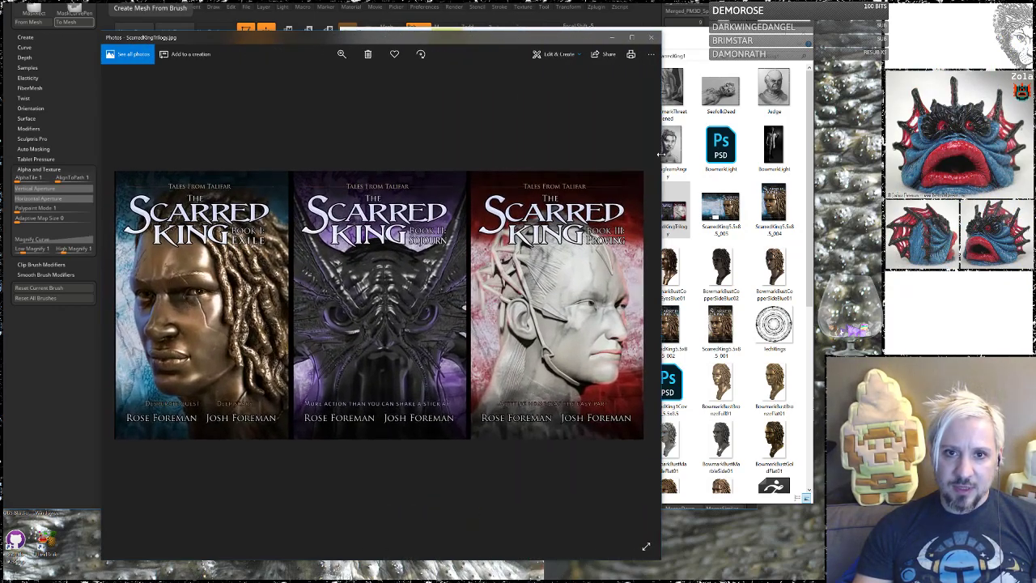
{"action": "left_click", "coordinate": [341, 54]}
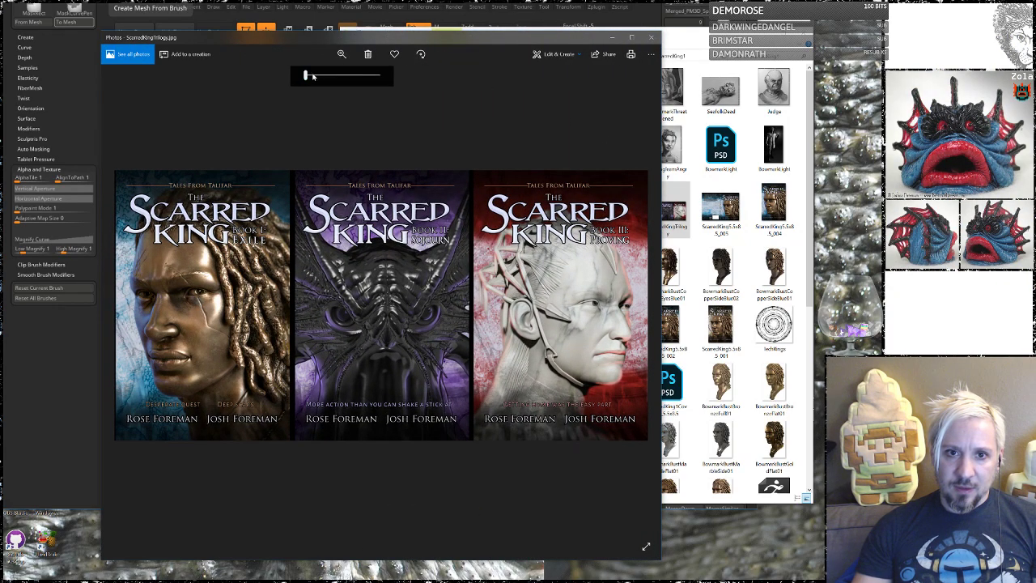
{"action": "left_click_drag", "start_coordinate": [306, 74], "coordinate": [319, 78]}
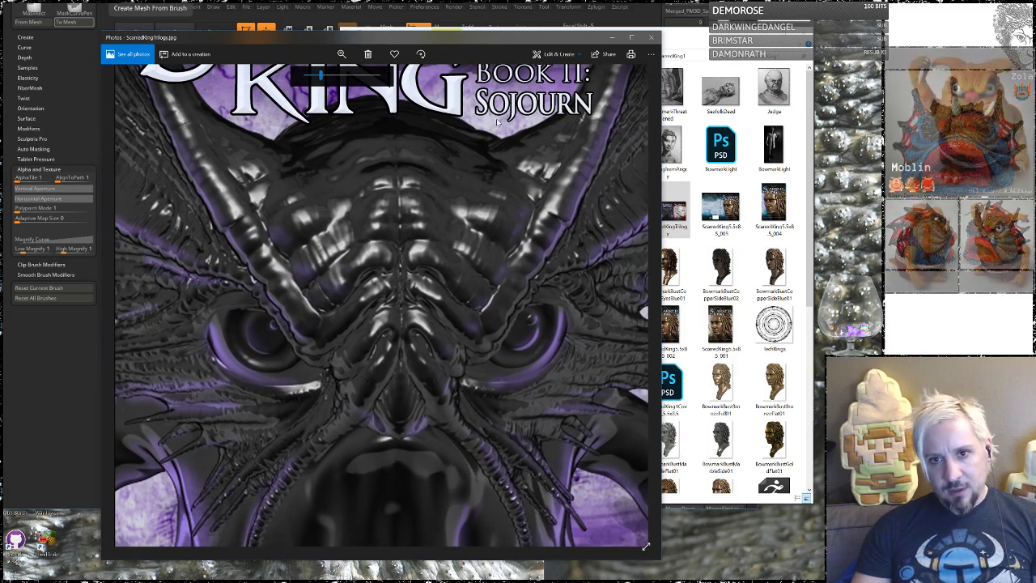
Move the photo window up and narrow it, zoom in on the Book II cover again and return to ZBrush.
{"action": "left_click_drag", "start_coordinate": [456, 31], "coordinate": [455, 2]}
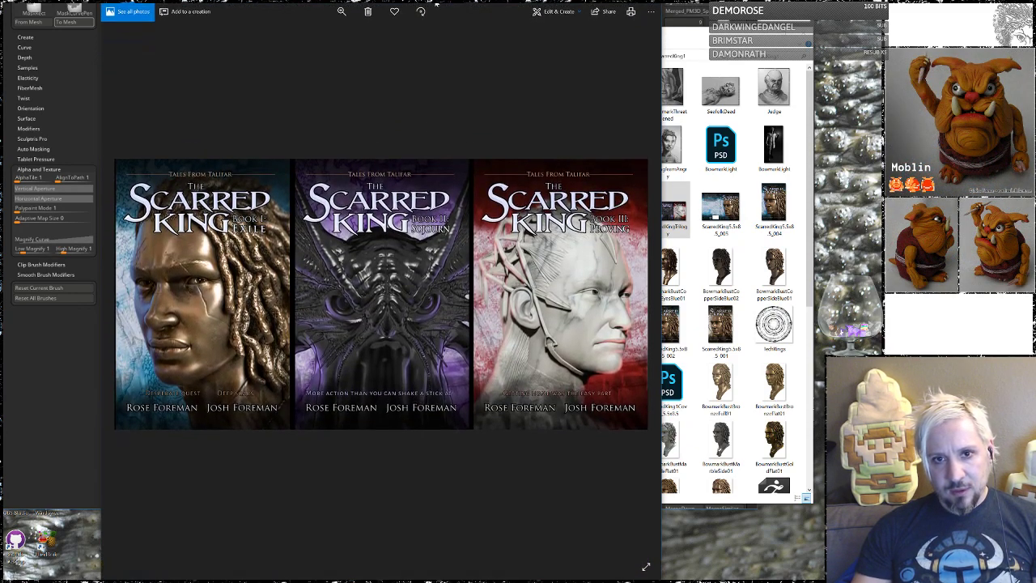
{"action": "left_click_drag", "start_coordinate": [662, 99], "coordinate": [532, 102]}
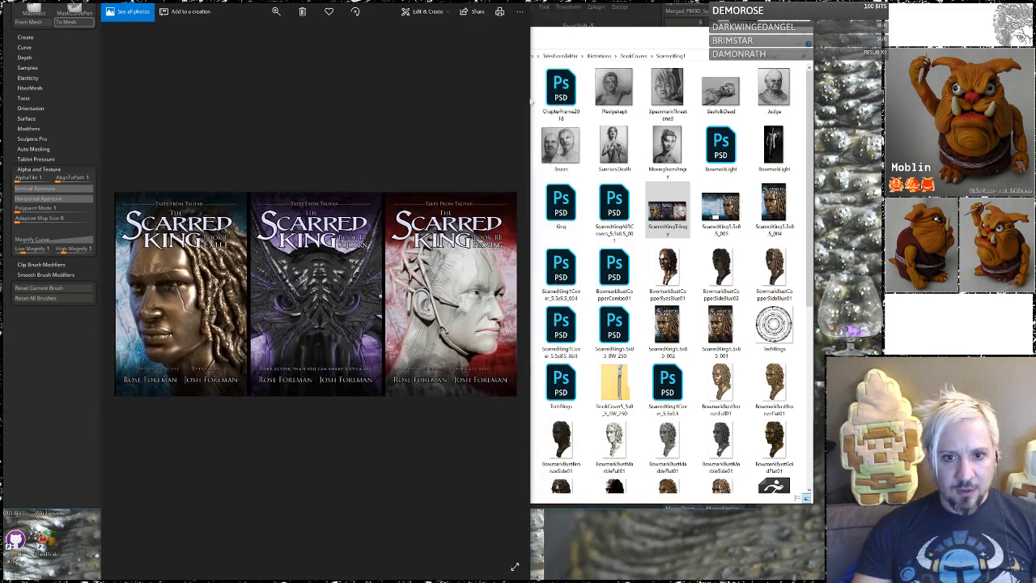
{"action": "left_click", "coordinate": [276, 11]}
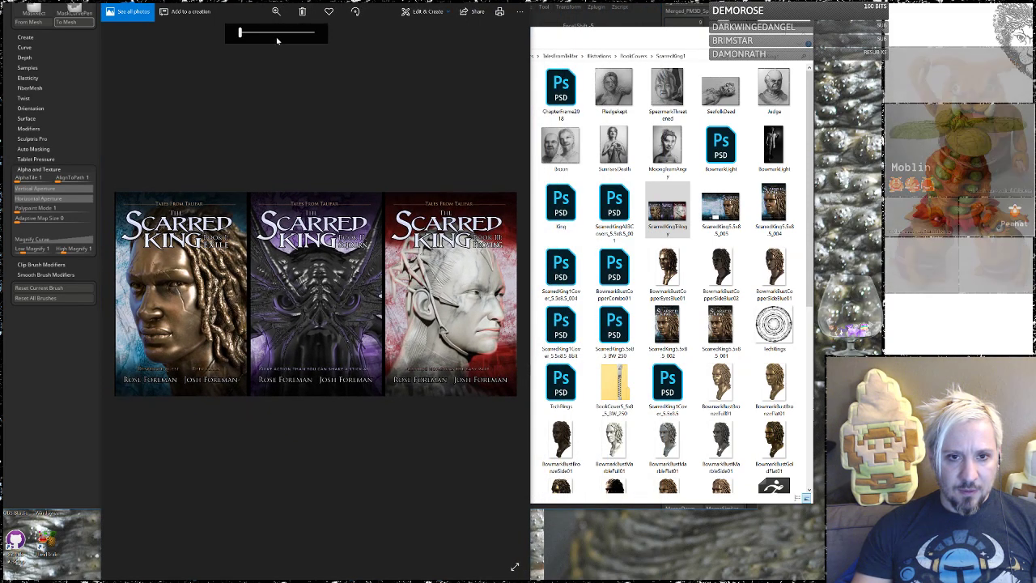
{"action": "mouse_move", "coordinate": [241, 34]}
{"action": "left_mouse_down"}
{"action": "mouse_move", "coordinate": [282, 37]}
{"action": "mouse_move", "coordinate": [243, 35]}
{"action": "mouse_move", "coordinate": [253, 36]}
{"action": "left_mouse_up"}
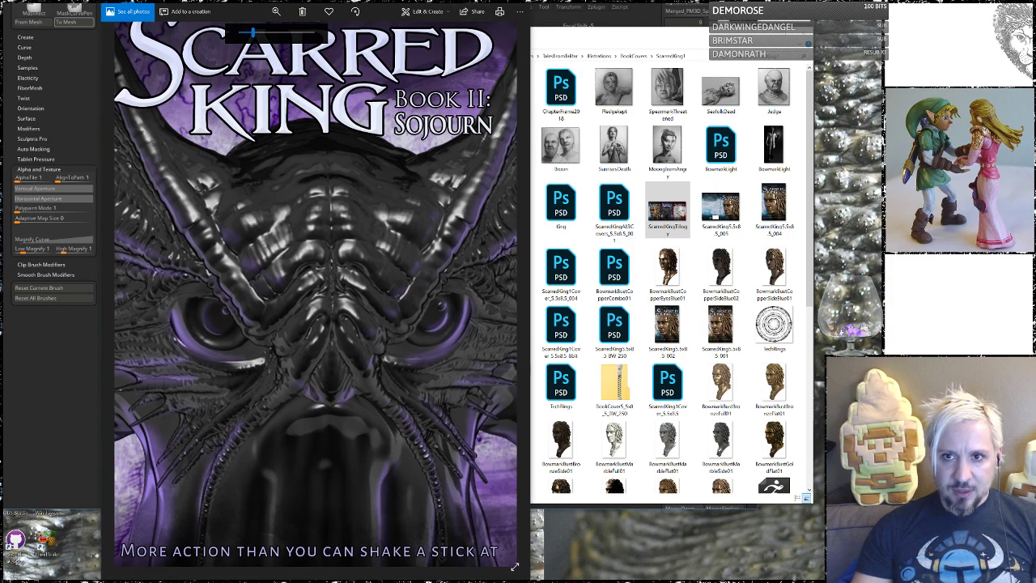
{"action": "left_click", "coordinate": [518, 2]}
{"action": "left_click", "coordinate": [356, 10]}
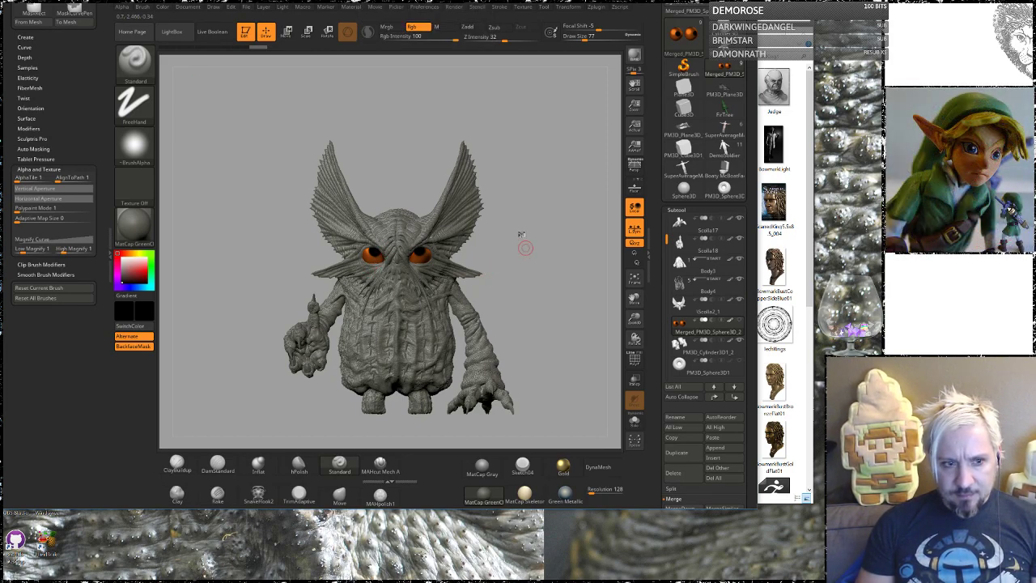
Undo the creature's last painted pupils and paint a new black pupil on each orange eye, close to the brow.
{"action": "left_click_drag", "start_coordinate": [526, 248], "coordinate": [521, 235]}
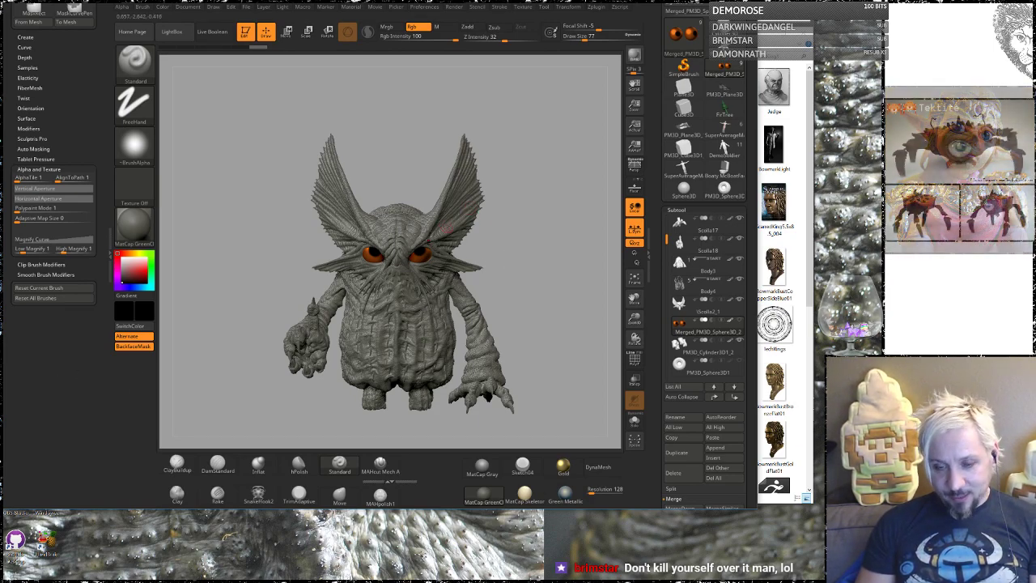
{"action": "right_click_drag", "start_coordinate": [526, 274], "coordinate": [493, 352], "text": "ctrl"}
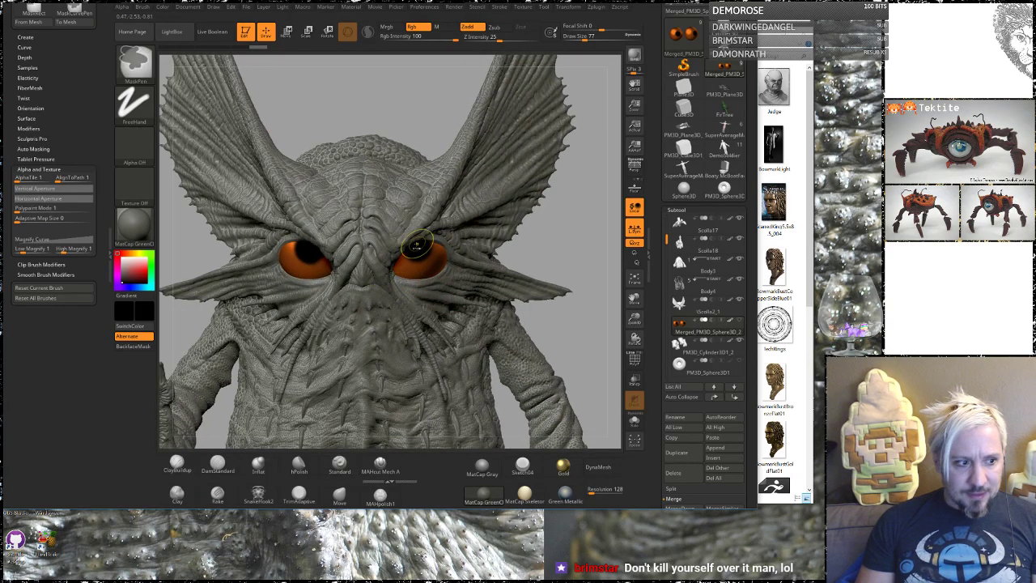
{"action": "key", "text": "ctrl+z"}
{"action": "key", "text": "ctrl+z"}
{"action": "key", "text": "ctrl+z"}
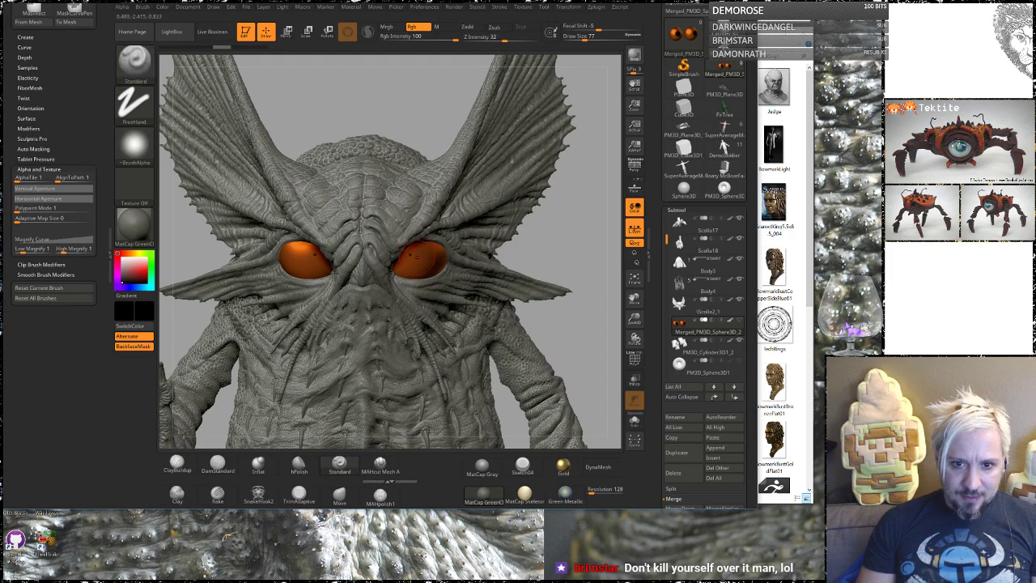
{"action": "left_click_drag", "start_coordinate": [420, 256], "coordinate": [422, 251]}
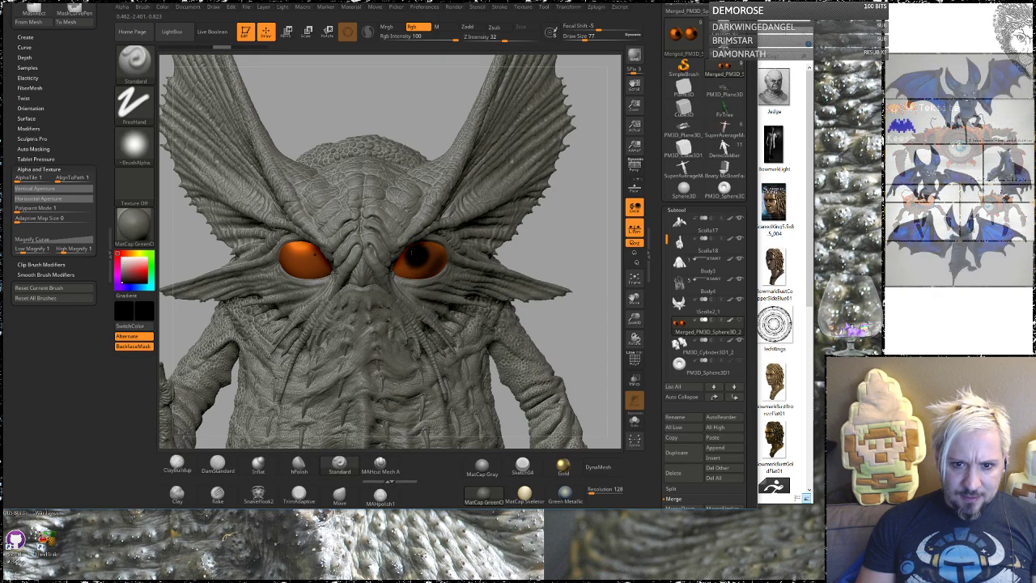
{"action": "mouse_move", "coordinate": [314, 253]}
{"action": "left_mouse_down"}
{"action": "mouse_move", "coordinate": [305, 255]}
{"action": "mouse_move", "coordinate": [311, 251]}
{"action": "left_mouse_up"}
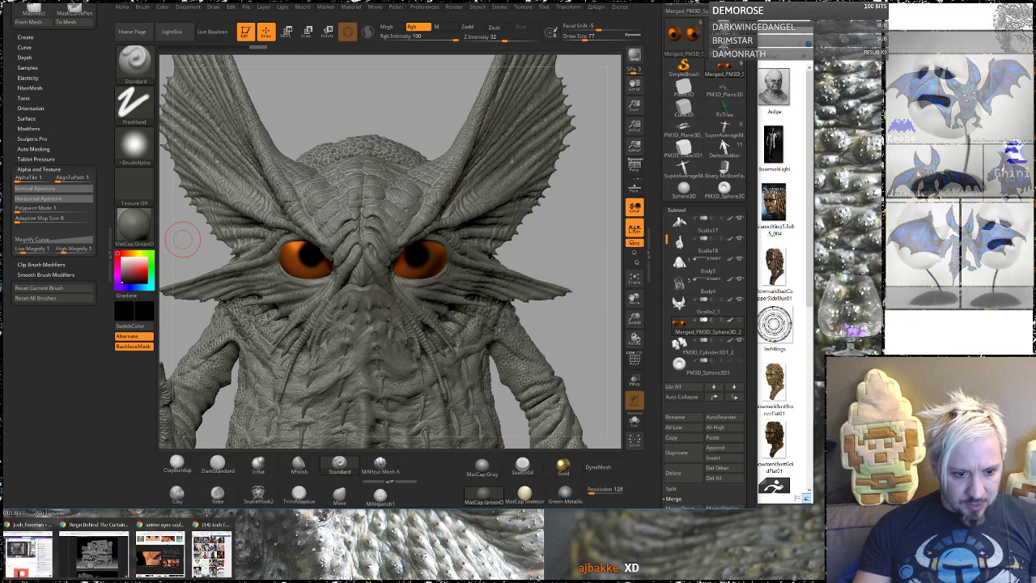
Switch to the Facebook window and look back up through the uploaded photos to the start of the Photos page.
{"action": "mouse_move", "coordinate": [154, 561]}
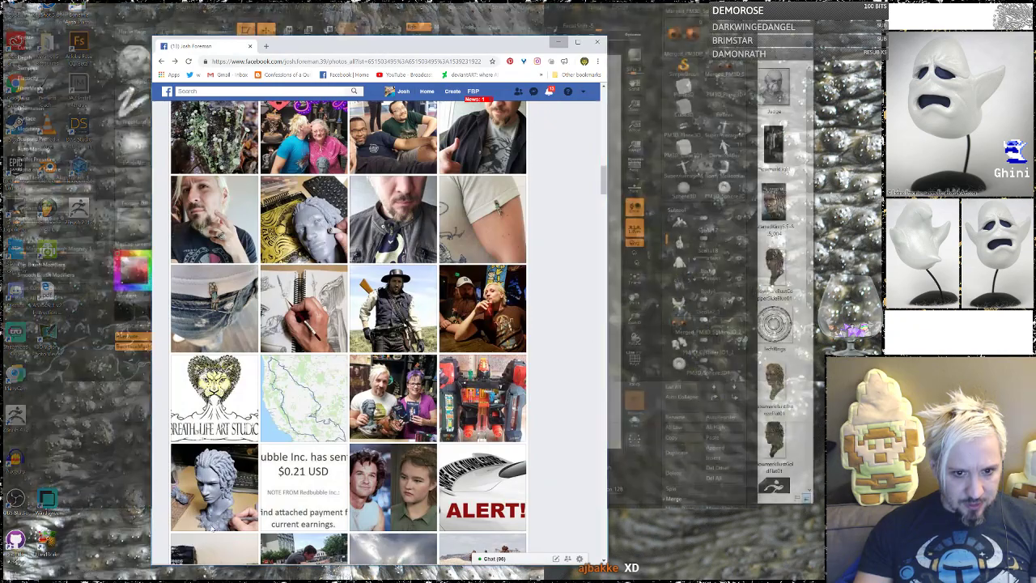
{"action": "left_click", "coordinate": [209, 554]}
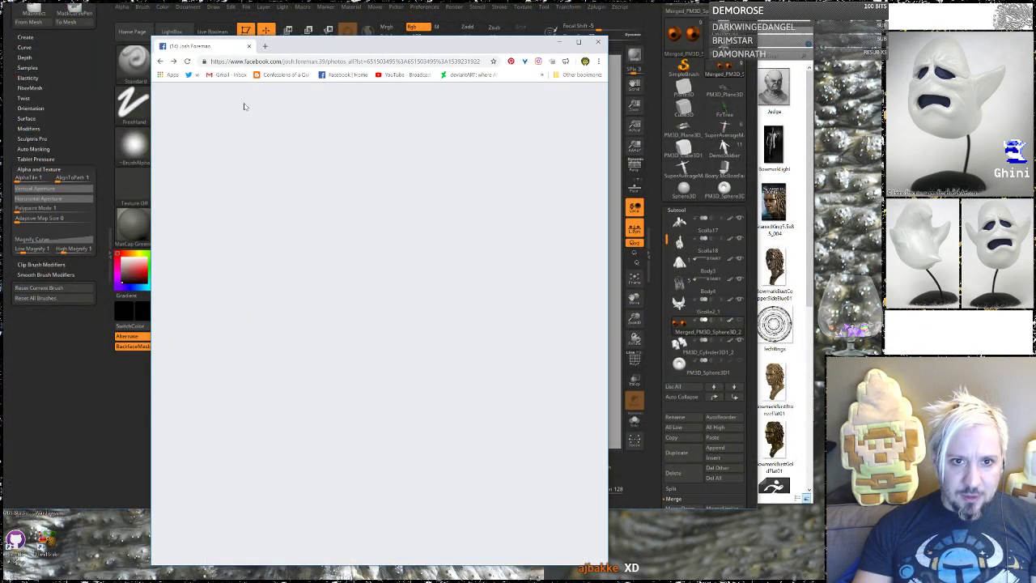
{"action": "scroll", "coordinate": [344, 433], "scroll_direction": "up", "scroll_amount": 2}
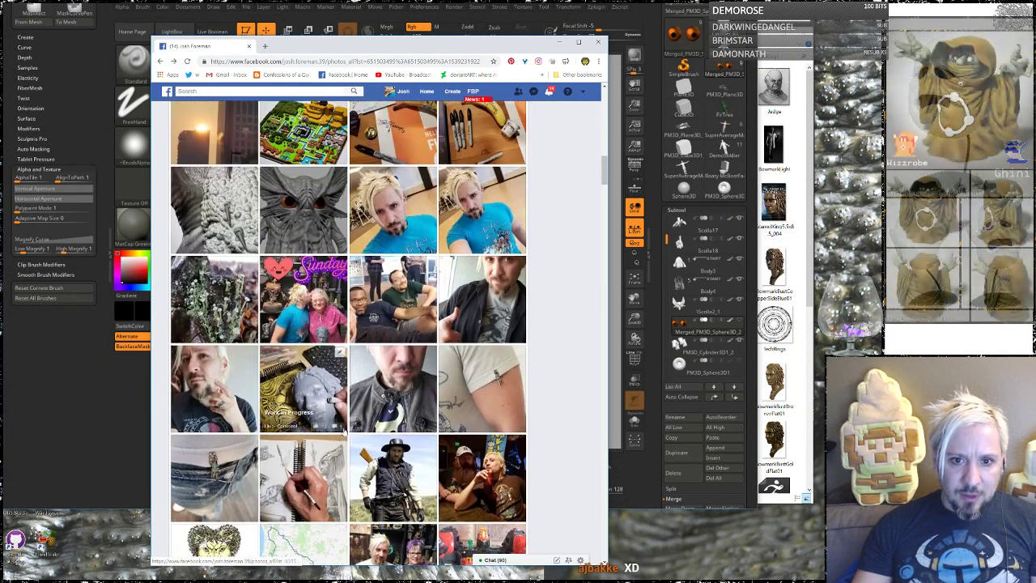
{"action": "scroll", "coordinate": [344, 433], "scroll_direction": "up", "scroll_amount": 2}
{"action": "scroll", "coordinate": [344, 433], "scroll_direction": "up", "scroll_amount": 2}
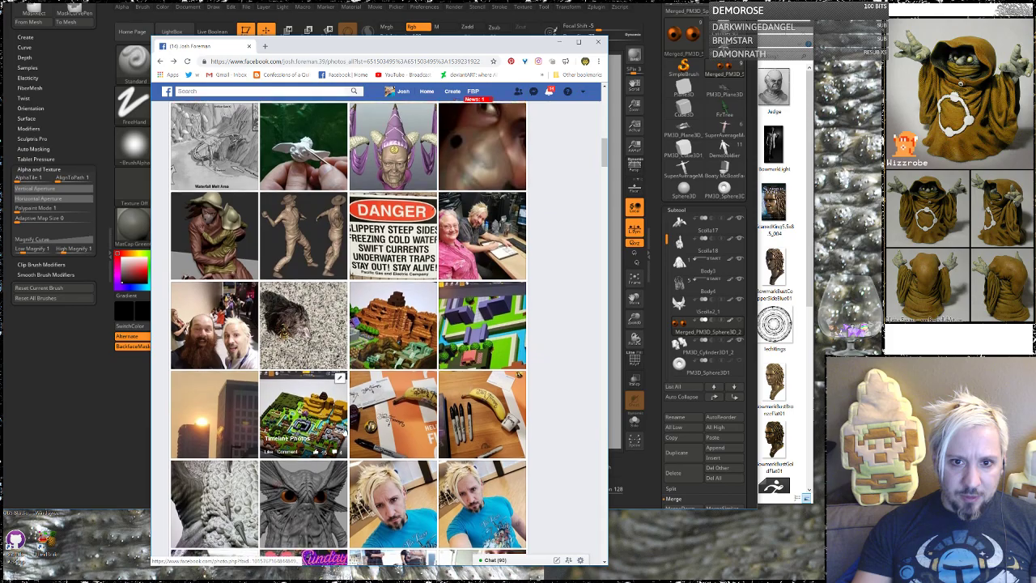
{"action": "scroll", "coordinate": [344, 432], "scroll_direction": "up", "scroll_amount": 3}
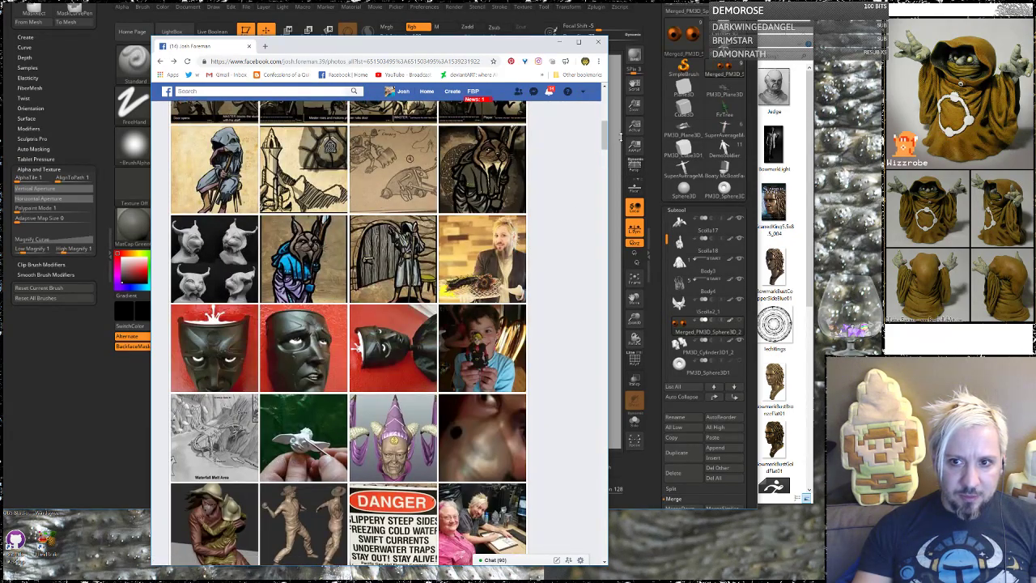
{"action": "left_click_drag", "start_coordinate": [606, 136], "coordinate": [607, 105]}
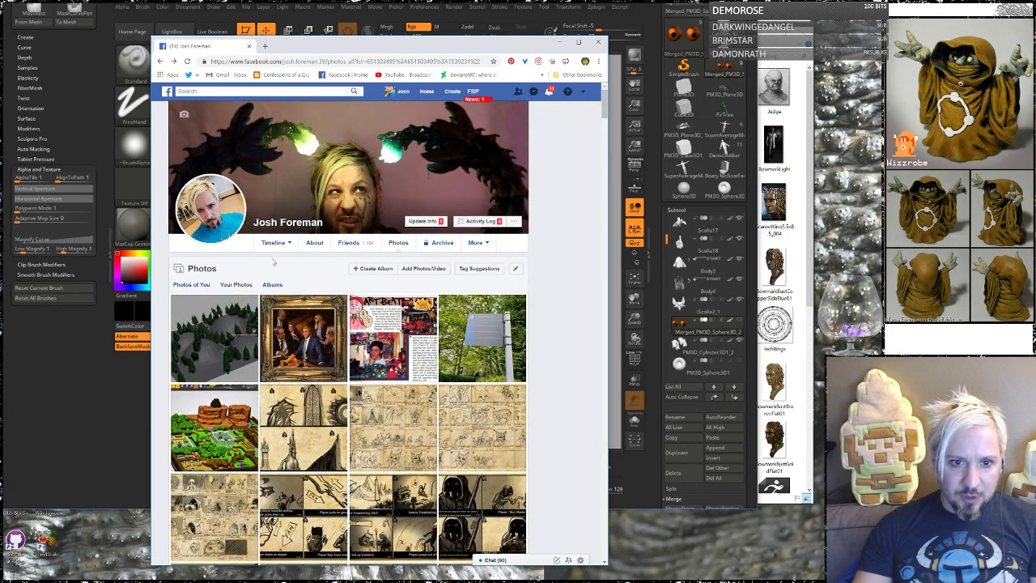
Open the Featured Photos album, view the drawing of the large-eared creature and minimize the browser.
{"action": "left_click", "coordinate": [272, 285]}
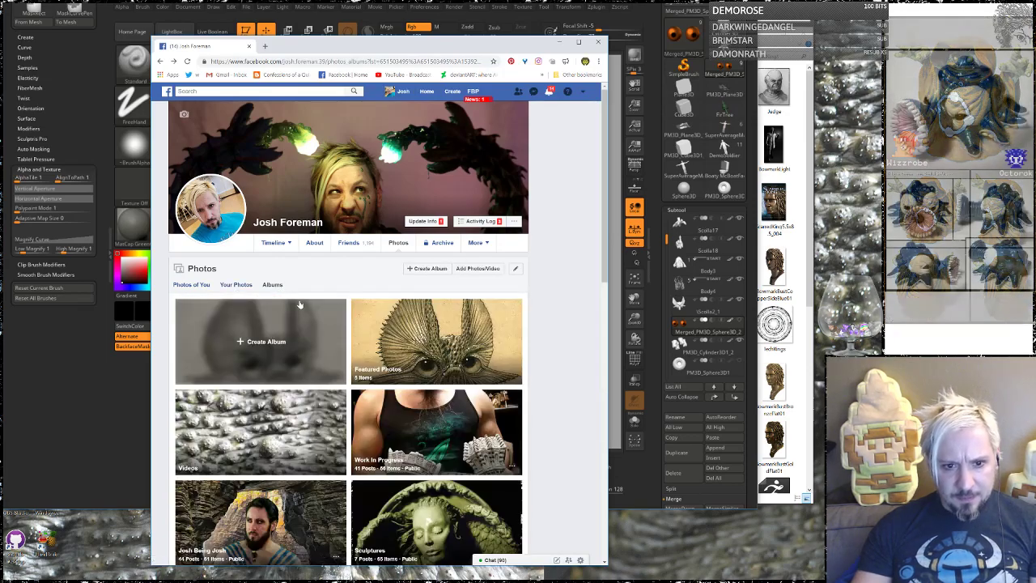
{"action": "scroll", "coordinate": [411, 340], "scroll_direction": "down", "scroll_amount": 1}
{"action": "left_click", "coordinate": [398, 293]}
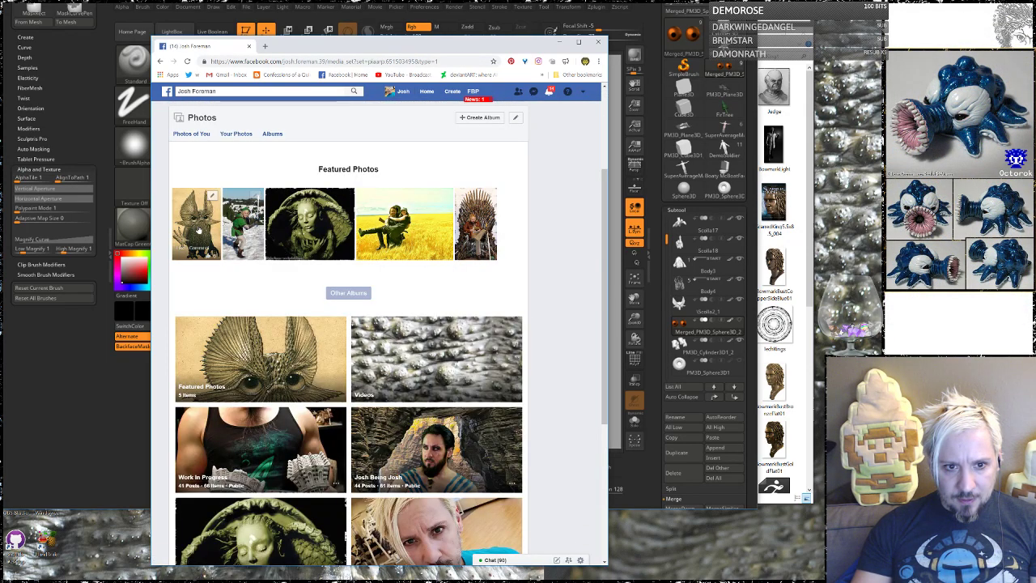
{"action": "left_click", "coordinate": [198, 231]}
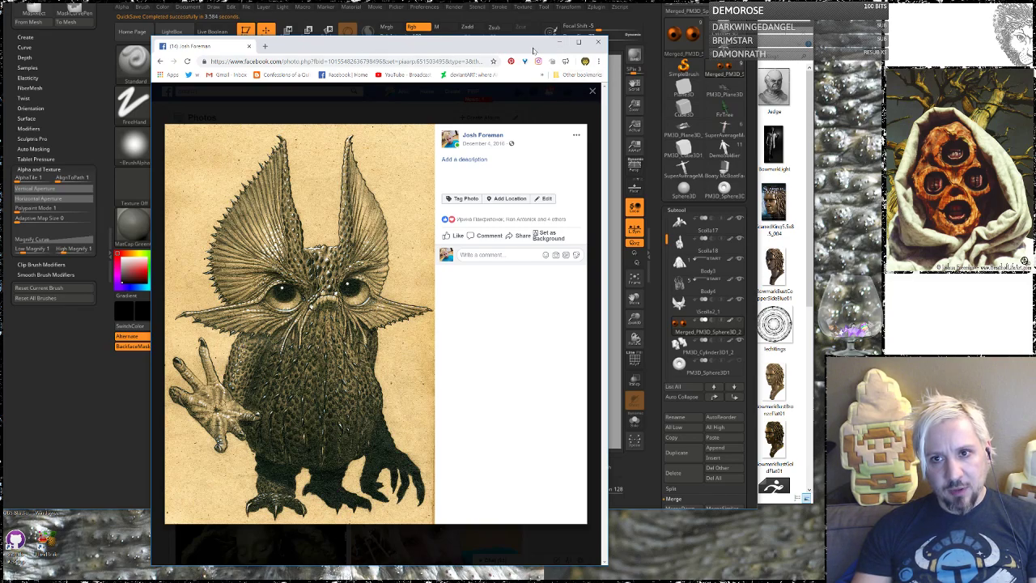
{"action": "left_click", "coordinate": [560, 41]}
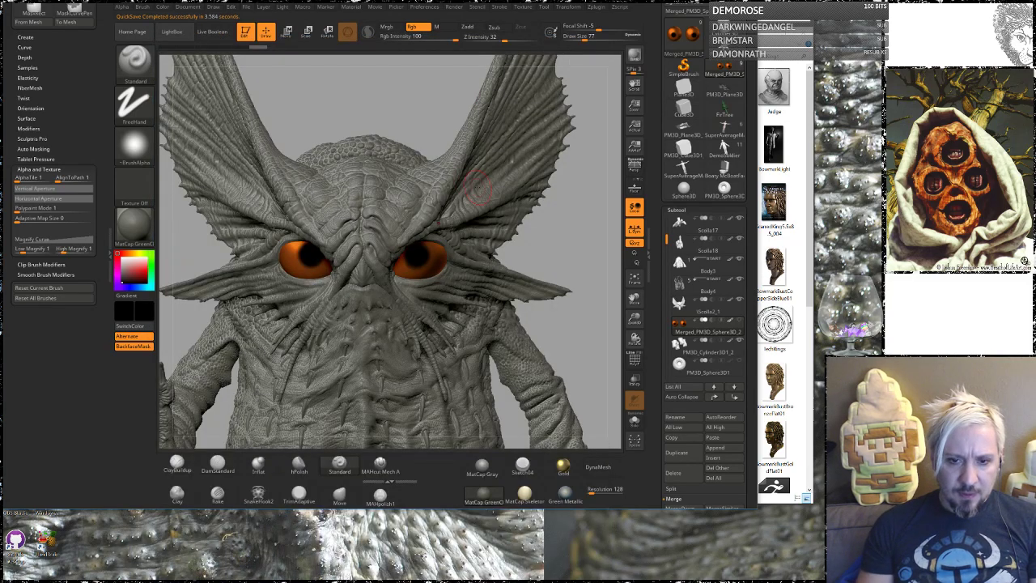
Make the PM3D_Sphere3D1 eye subtool active and set its colour to white.
{"action": "left_click_drag", "start_coordinate": [566, 230], "coordinate": [561, 236]}
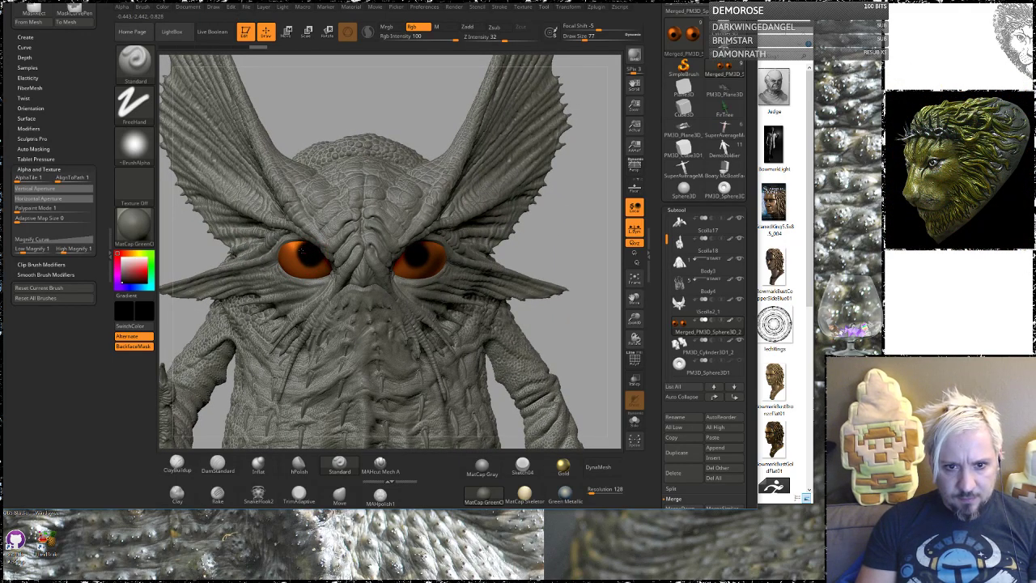
{"action": "left_click", "coordinate": [306, 253], "text": "alt"}
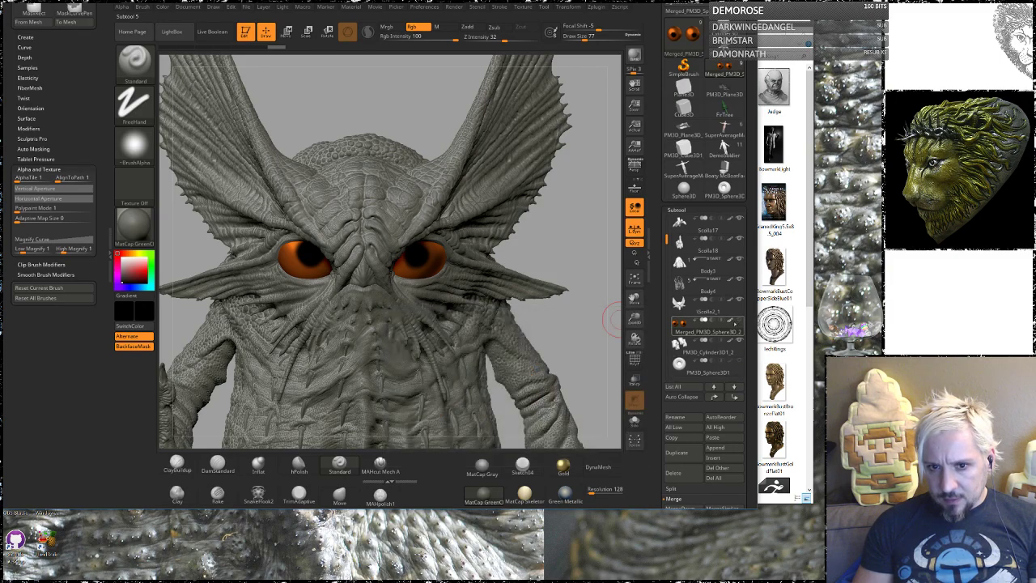
{"action": "left_click", "coordinate": [694, 370]}
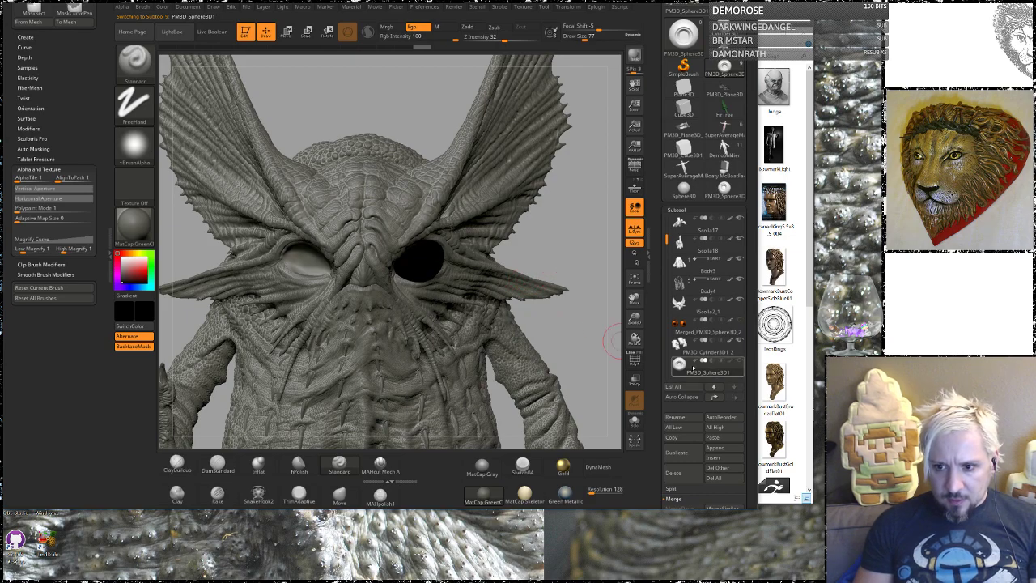
{"action": "left_click_drag", "start_coordinate": [126, 263], "coordinate": [122, 280]}
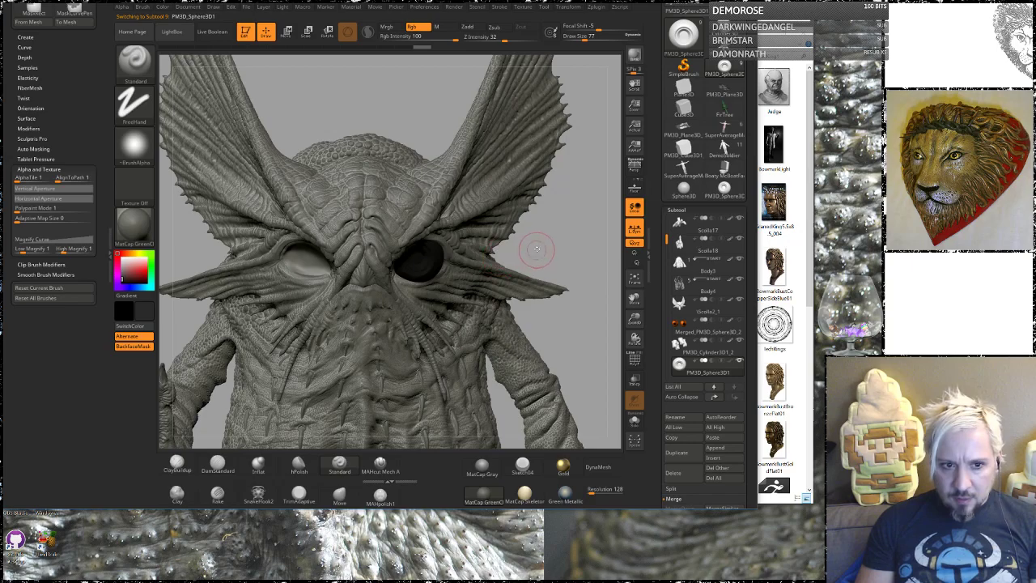
{"action": "left_click_drag", "start_coordinate": [541, 245], "coordinate": [494, 233]}
{"action": "left_click", "coordinate": [126, 259]}
{"action": "left_click_drag", "start_coordinate": [126, 259], "coordinate": [115, 249]}
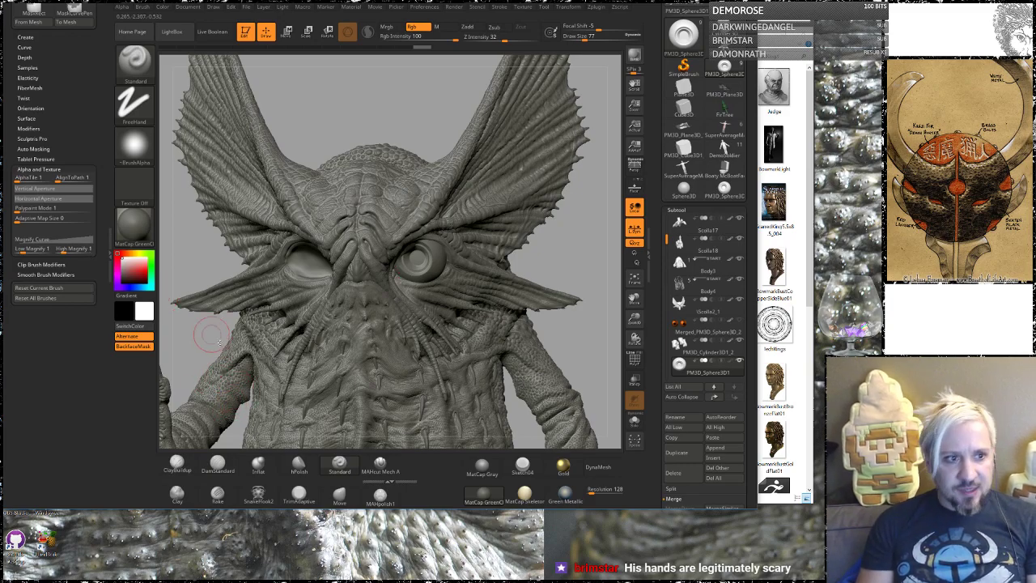
Make the Scolla2_1 head subtool active and turn on transparency for the other subtools.
{"action": "mouse_move", "coordinate": [558, 250]}
{"action": "left_mouse_down"}
{"action": "mouse_move", "coordinate": [588, 220]}
{"action": "mouse_move", "coordinate": [572, 210]}
{"action": "mouse_move", "coordinate": [592, 243]}
{"action": "mouse_move", "coordinate": [602, 319]}
{"action": "left_mouse_up"}
{"action": "left_click", "coordinate": [684, 307]}
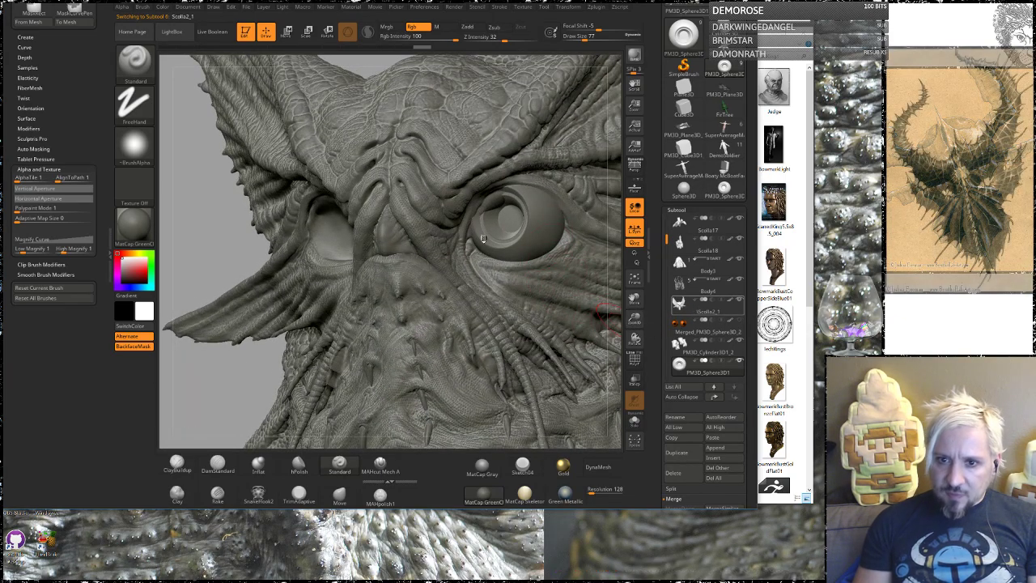
{"action": "left_click", "coordinate": [635, 379]}
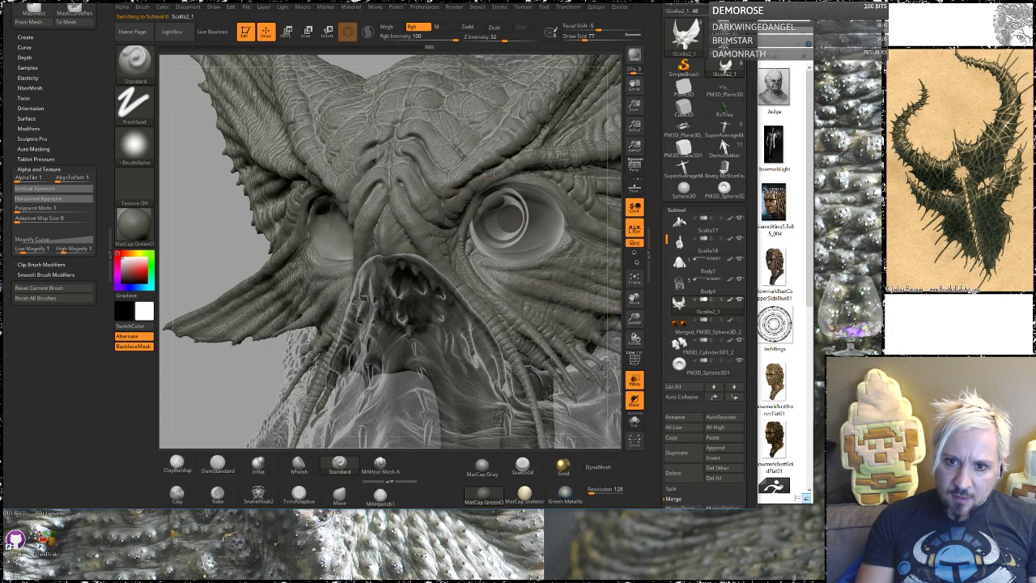
Mask the inner rim of the eyelid around the eyeball on the head, using a draw size of 17.
{"action": "left_click", "coordinate": [339, 493]}
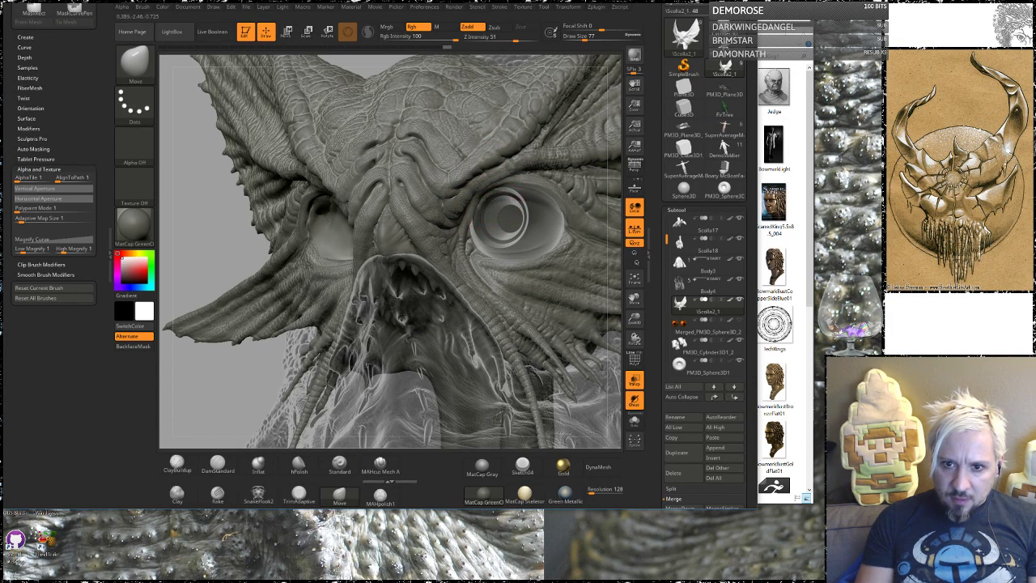
{"action": "left_click_drag", "start_coordinate": [372, 62], "coordinate": [266, 81]}
{"action": "mouse_move", "coordinate": [245, 248]}
{"action": "left_mouse_down"}
{"action": "mouse_move", "coordinate": [235, 243]}
{"action": "mouse_move", "coordinate": [239, 328]}
{"action": "left_mouse_up"}
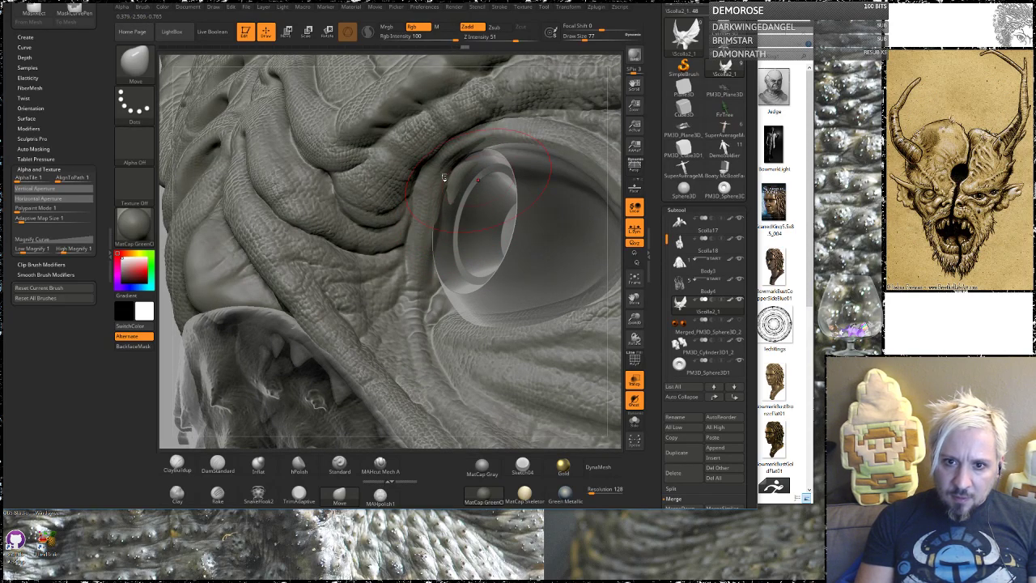
{"action": "key", "text": "space"}
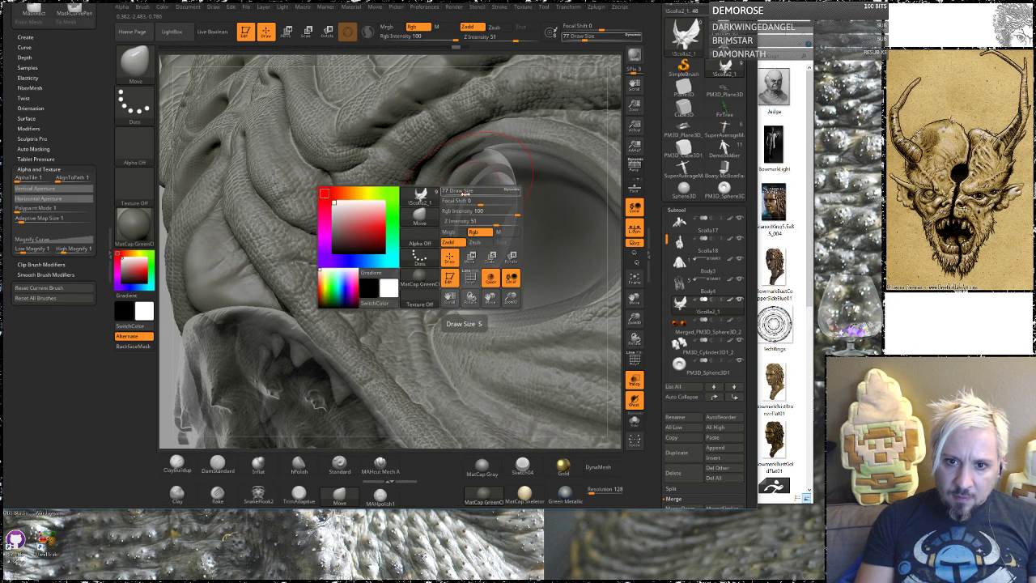
{"action": "key", "text": "ctrl"}
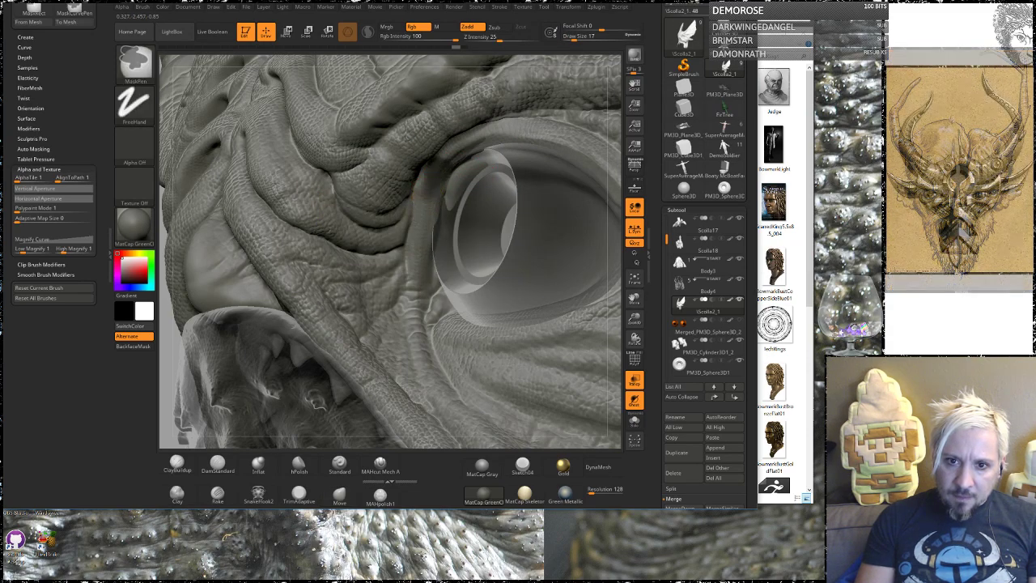
{"action": "left_click_drag", "start_coordinate": [513, 130], "coordinate": [557, 135], "text": "ctrl"}
{"action": "mouse_move", "coordinate": [441, 167]}
{"action": "left_mouse_down", "text": "ctrl"}
{"action": "mouse_move", "coordinate": [421, 219]}
{"action": "mouse_move", "coordinate": [443, 168]}
{"action": "left_mouse_up", "text": "ctrl"}
{"action": "mouse_move", "coordinate": [429, 227]}
{"action": "left_mouse_down", "text": "ctrl"}
{"action": "mouse_move", "coordinate": [409, 273]}
{"action": "mouse_move", "coordinate": [415, 253]}
{"action": "left_mouse_up", "text": "ctrl"}
{"action": "mouse_move", "coordinate": [557, 139]}
{"action": "left_mouse_down", "text": "ctrl"}
{"action": "mouse_move", "coordinate": [593, 142]}
{"action": "mouse_move", "coordinate": [620, 115]}
{"action": "mouse_move", "coordinate": [622, 89]}
{"action": "left_mouse_up", "text": "ctrl"}
{"action": "mouse_move", "coordinate": [465, 148]}
{"action": "left_mouse_down", "text": "ctrl"}
{"action": "mouse_move", "coordinate": [520, 134]}
{"action": "mouse_move", "coordinate": [613, 143]}
{"action": "mouse_move", "coordinate": [617, 156]}
{"action": "left_mouse_up", "text": "ctrl"}
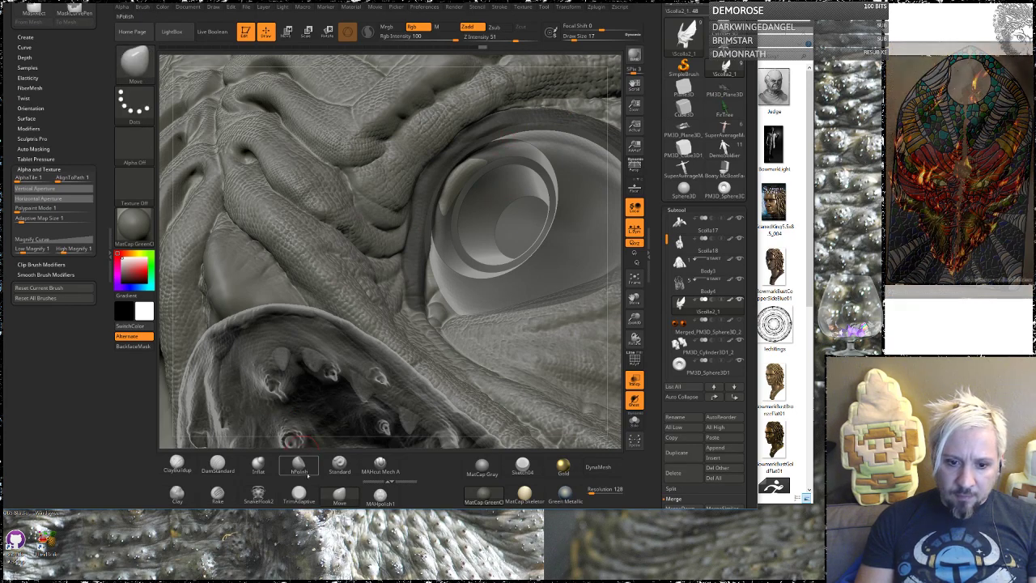
Build up the socket surface behind the pupil with ClayBuildup at draw size 31 and smooth it.
{"action": "key", "text": "space"}
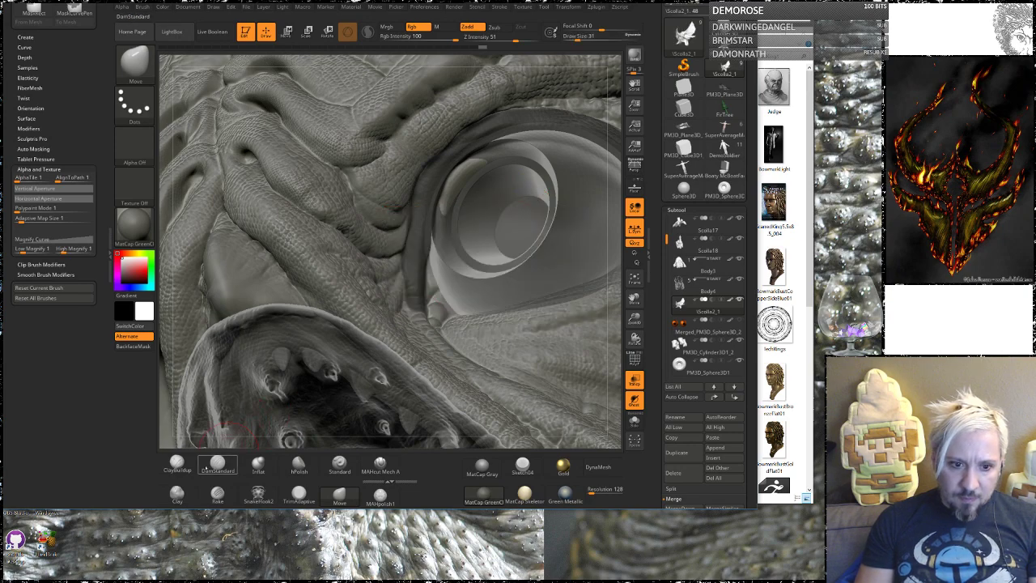
{"action": "left_click", "coordinate": [177, 463]}
{"action": "mouse_move", "coordinate": [450, 217]}
{"action": "left_mouse_down"}
{"action": "mouse_move", "coordinate": [456, 191]}
{"action": "mouse_move", "coordinate": [484, 165]}
{"action": "mouse_move", "coordinate": [444, 192]}
{"action": "mouse_move", "coordinate": [518, 149]}
{"action": "left_mouse_up"}
{"action": "left_click_drag", "start_coordinate": [484, 180], "coordinate": [531, 154]}
{"action": "mouse_move", "coordinate": [454, 218]}
{"action": "left_mouse_down"}
{"action": "mouse_move", "coordinate": [471, 186]}
{"action": "mouse_move", "coordinate": [515, 162]}
{"action": "left_mouse_up"}
{"action": "key", "text": "shift"}
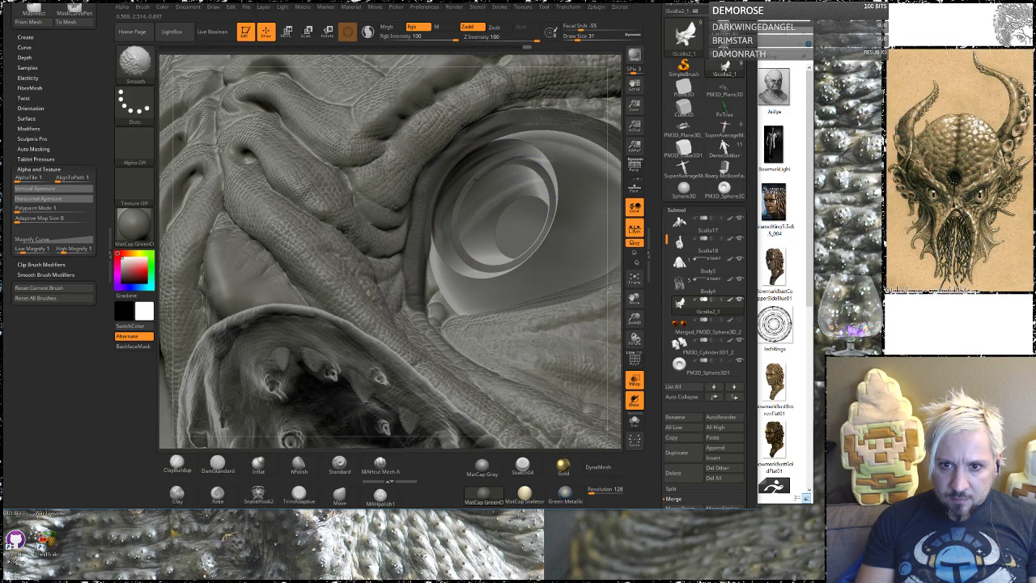
{"action": "left_click_drag", "start_coordinate": [537, 168], "coordinate": [532, 192], "text": "shift"}
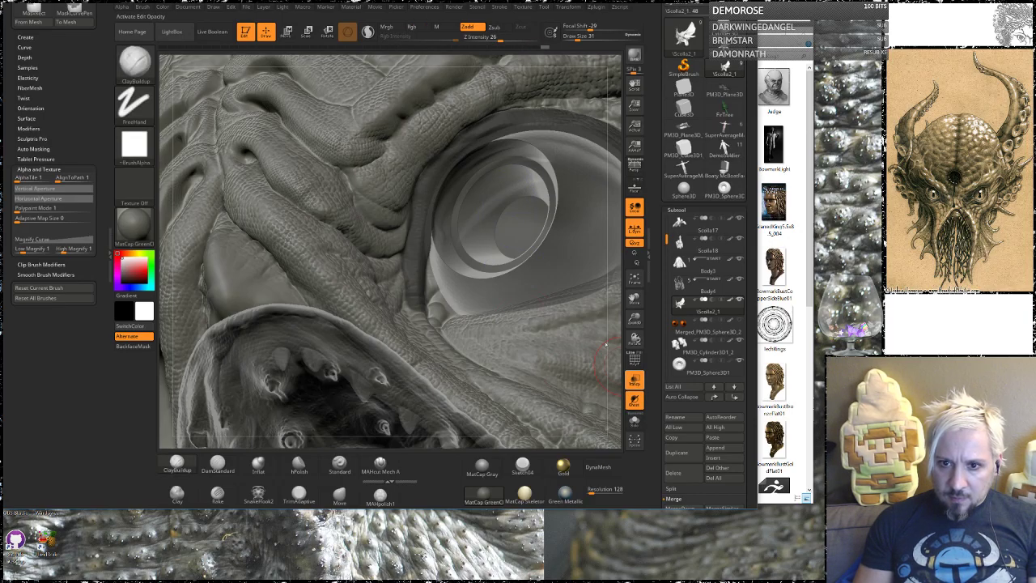
Turn off transparency for the other subtools and check both eye sockets from several angles.
{"action": "left_click", "coordinate": [635, 380]}
{"action": "mouse_move", "coordinate": [613, 188]}
{"action": "left_mouse_down"}
{"action": "mouse_move", "coordinate": [611, 237]}
{"action": "mouse_move", "coordinate": [596, 149]}
{"action": "left_mouse_up"}
{"action": "mouse_move", "coordinate": [204, 249]}
{"action": "left_mouse_down"}
{"action": "mouse_move", "coordinate": [262, 249]}
{"action": "mouse_move", "coordinate": [257, 233]}
{"action": "mouse_move", "coordinate": [281, 250]}
{"action": "left_mouse_up"}
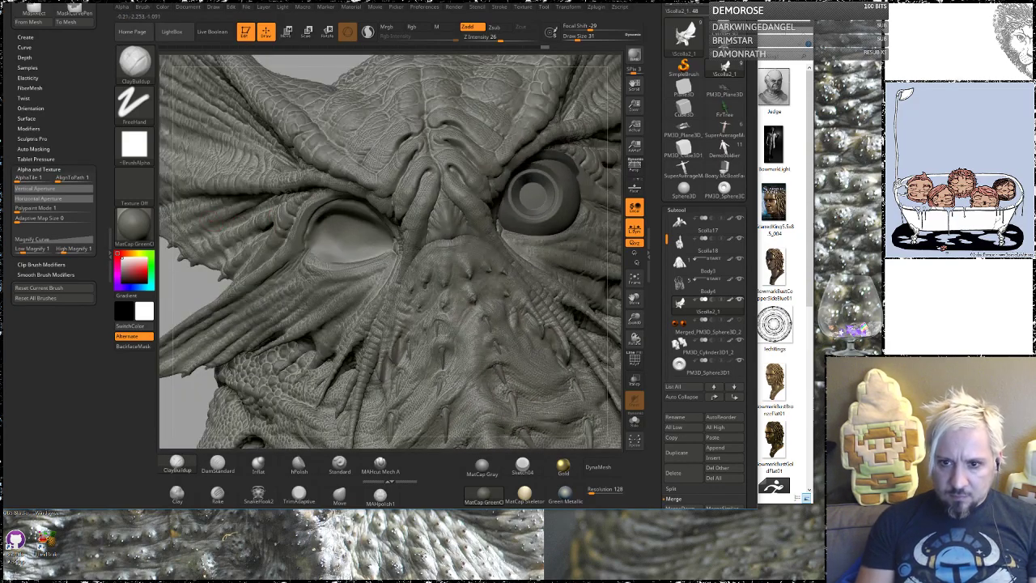
{"action": "left_click_drag", "start_coordinate": [613, 222], "coordinate": [607, 212]}
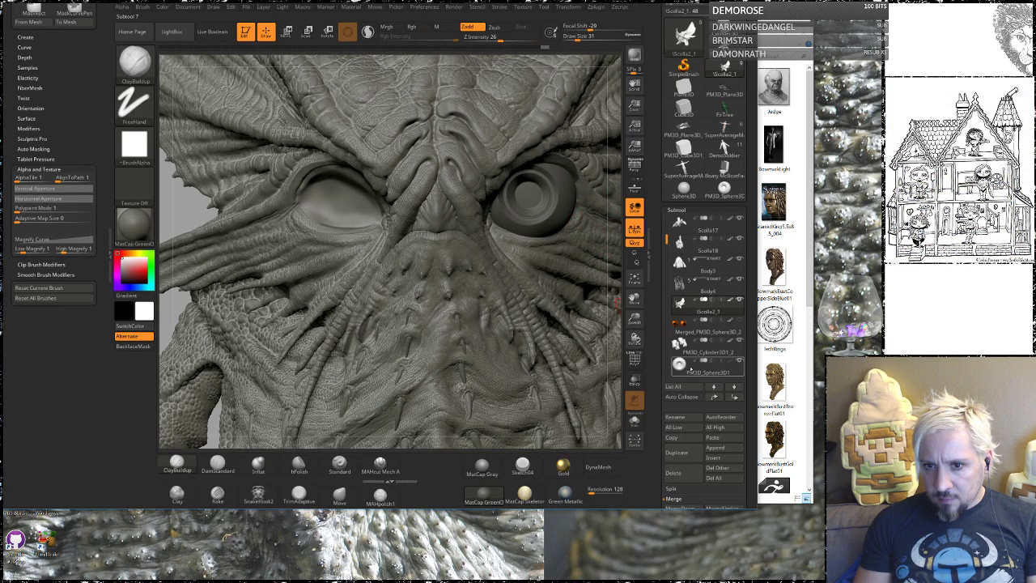
{"action": "left_click_drag", "start_coordinate": [611, 216], "coordinate": [609, 257]}
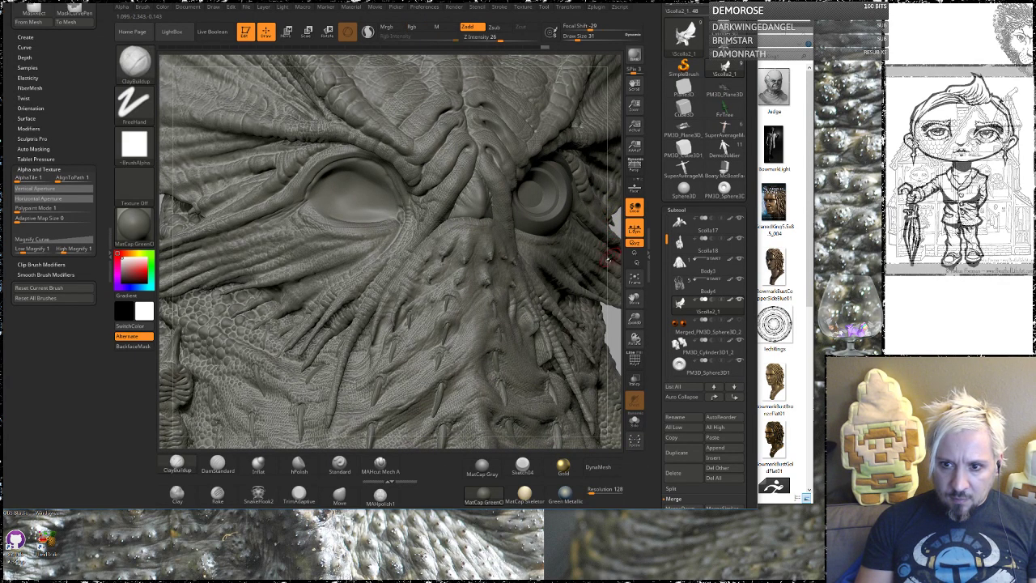
{"action": "mouse_move", "coordinate": [623, 322]}
{"action": "left_mouse_down"}
{"action": "mouse_move", "coordinate": [596, 178]}
{"action": "mouse_move", "coordinate": [598, 212]}
{"action": "mouse_move", "coordinate": [575, 277]}
{"action": "left_mouse_up"}
Undo the last change and mask the upper eyelid rim of the empty eye socket.
{"action": "mouse_move", "coordinate": [372, 57]}
{"action": "left_mouse_down", "text": "alt"}
{"action": "mouse_move", "coordinate": [392, 162]}
{"action": "mouse_move", "coordinate": [355, 165]}
{"action": "mouse_move", "coordinate": [384, 179]}
{"action": "mouse_move", "coordinate": [352, 157]}
{"action": "mouse_move", "coordinate": [385, 171]}
{"action": "mouse_move", "coordinate": [416, 215]}
{"action": "mouse_move", "coordinate": [436, 312]}
{"action": "left_mouse_up", "text": "alt"}
{"action": "key", "text": "ctrl+z"}
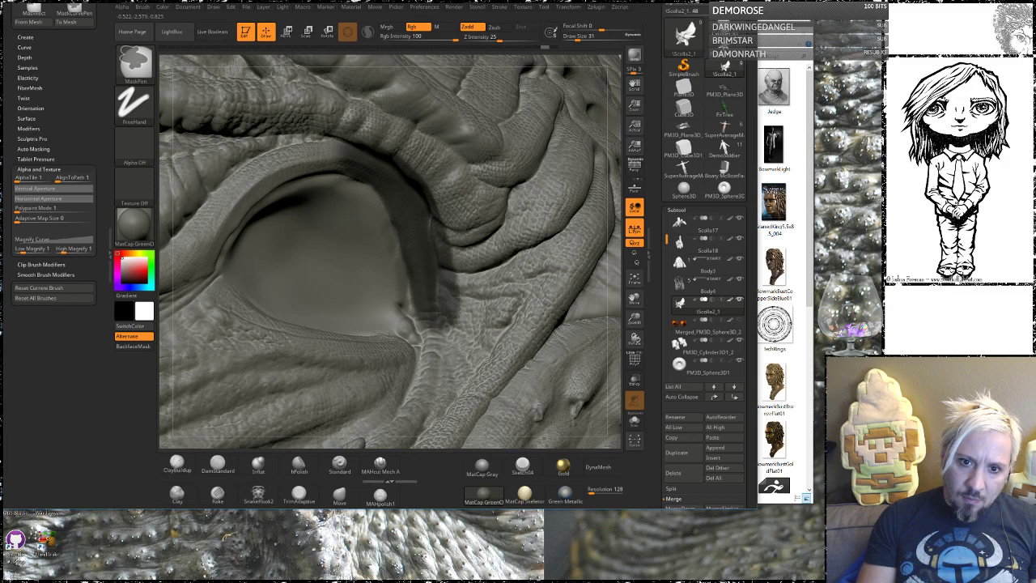
{"action": "mouse_move", "coordinate": [366, 154]}
{"action": "left_mouse_down", "text": "ctrl"}
{"action": "mouse_move", "coordinate": [280, 154]}
{"action": "mouse_move", "coordinate": [235, 171]}
{"action": "mouse_move", "coordinate": [217, 195]}
{"action": "left_mouse_up", "text": "ctrl"}
Build up clay at the inner corner inside the empty socket, smooth it and clear the eyelid mask.
{"action": "mouse_move", "coordinate": [395, 281]}
{"action": "left_mouse_down"}
{"action": "mouse_move", "coordinate": [375, 223]}
{"action": "mouse_move", "coordinate": [345, 190]}
{"action": "mouse_move", "coordinate": [293, 191]}
{"action": "mouse_move", "coordinate": [375, 268]}
{"action": "mouse_move", "coordinate": [378, 291]}
{"action": "left_mouse_up"}
{"action": "mouse_move", "coordinate": [382, 282]}
{"action": "left_mouse_down"}
{"action": "mouse_move", "coordinate": [377, 233]}
{"action": "mouse_move", "coordinate": [323, 181]}
{"action": "mouse_move", "coordinate": [384, 270]}
{"action": "mouse_move", "coordinate": [372, 315]}
{"action": "mouse_move", "coordinate": [355, 207]}
{"action": "mouse_move", "coordinate": [366, 288]}
{"action": "left_mouse_up"}
{"action": "mouse_move", "coordinate": [364, 286]}
{"action": "left_mouse_down"}
{"action": "mouse_move", "coordinate": [331, 198]}
{"action": "mouse_move", "coordinate": [362, 303]}
{"action": "left_mouse_up"}
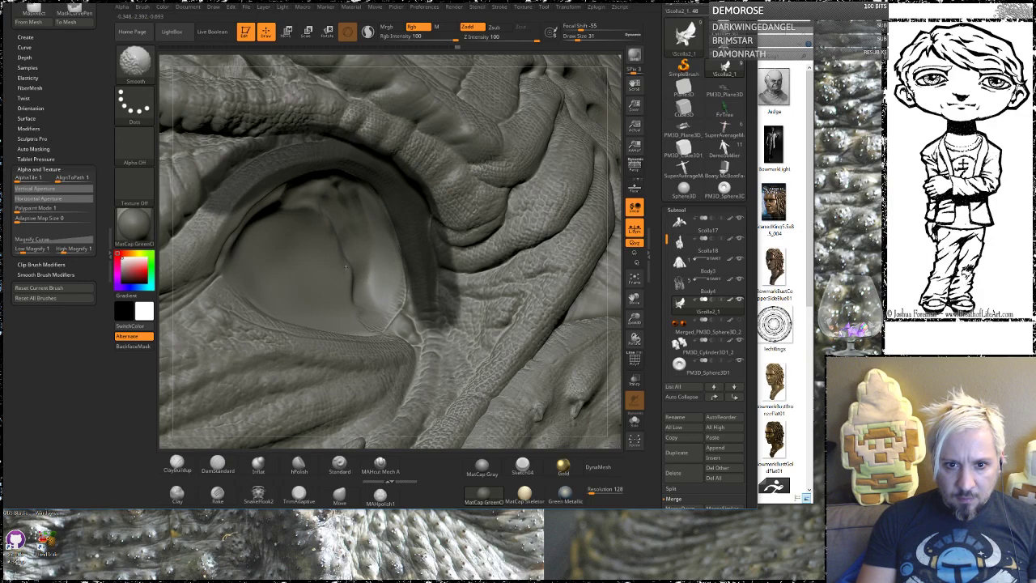
{"action": "left_click_drag", "start_coordinate": [348, 235], "coordinate": [390, 314], "text": "shift"}
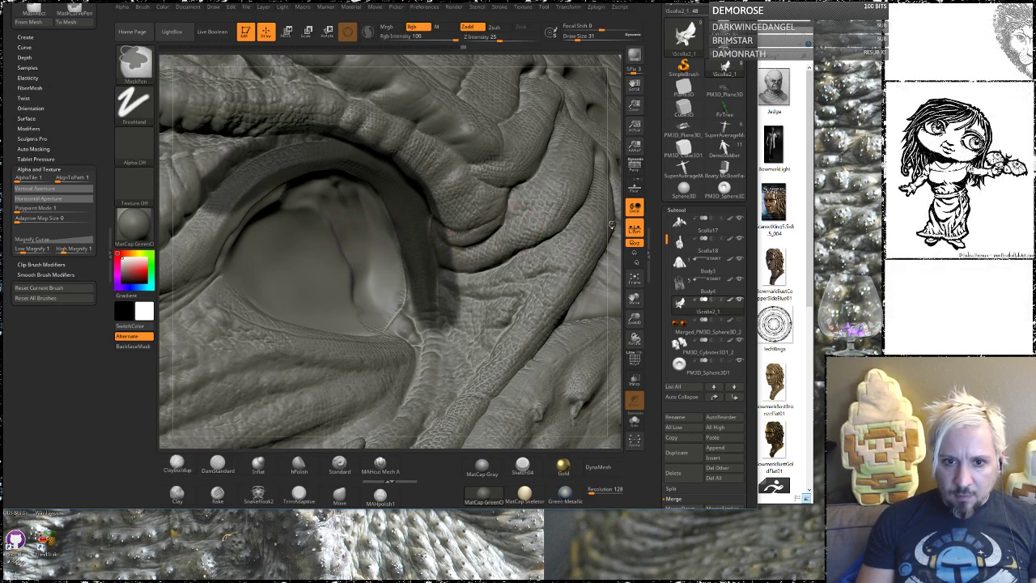
{"action": "left_click", "coordinate": [612, 227], "text": "ctrl"}
{"action": "mouse_move", "coordinate": [612, 227]}
{"action": "left_mouse_down", "text": "ctrl"}
{"action": "mouse_move", "coordinate": [608, 236]}
{"action": "mouse_move", "coordinate": [595, 189]}
{"action": "mouse_move", "coordinate": [566, 280]}
{"action": "left_mouse_up", "text": "ctrl"}
Make the PM3D_Sphere3D1 eye active, try the SketchShaded3 and SkinShade4 materials, and settle on MatCap Gray.
{"action": "left_click", "coordinate": [567, 280], "text": "alt"}
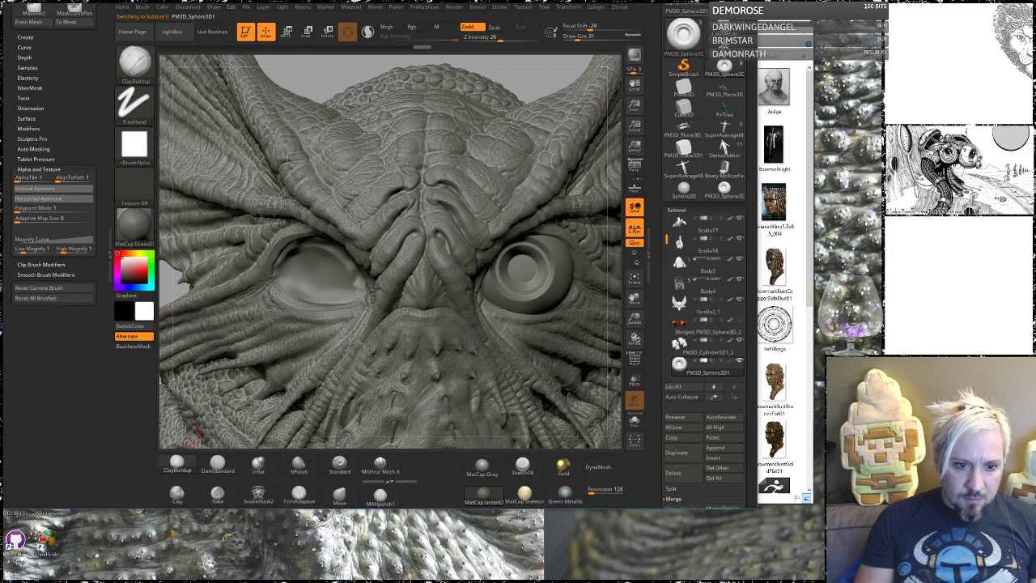
{"action": "left_click", "coordinate": [135, 224]}
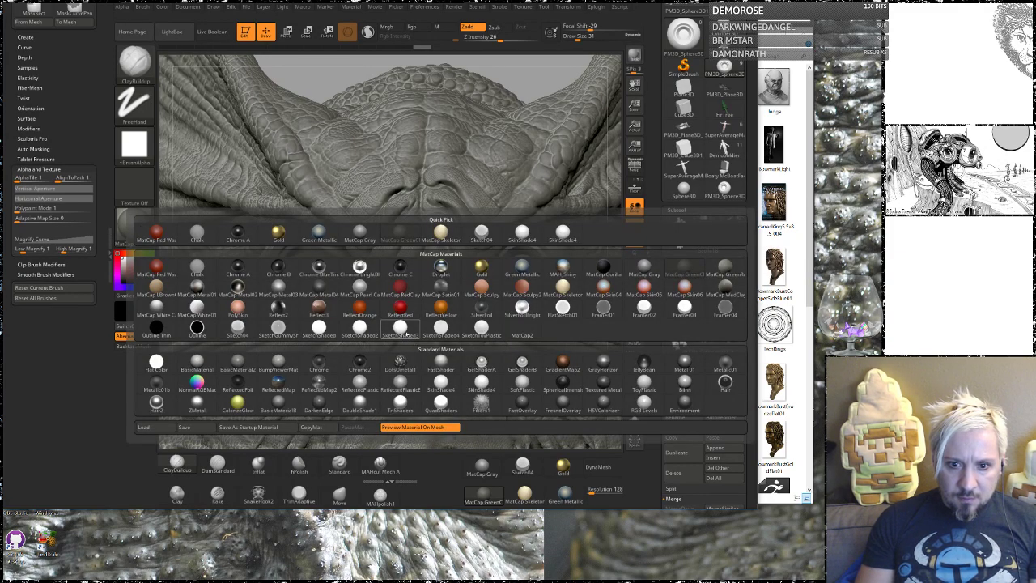
{"action": "left_click", "coordinate": [400, 326]}
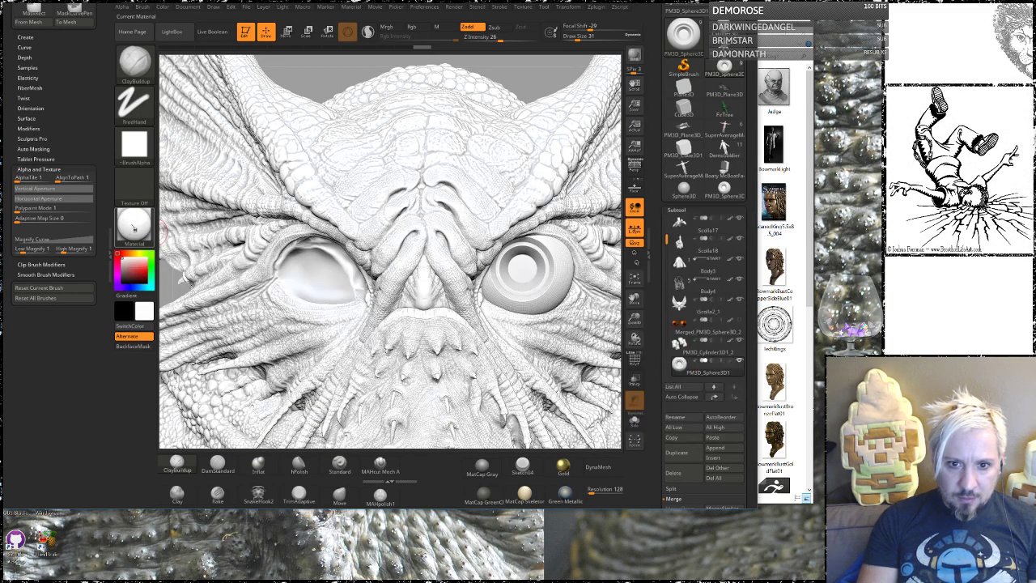
{"action": "left_click", "coordinate": [135, 228]}
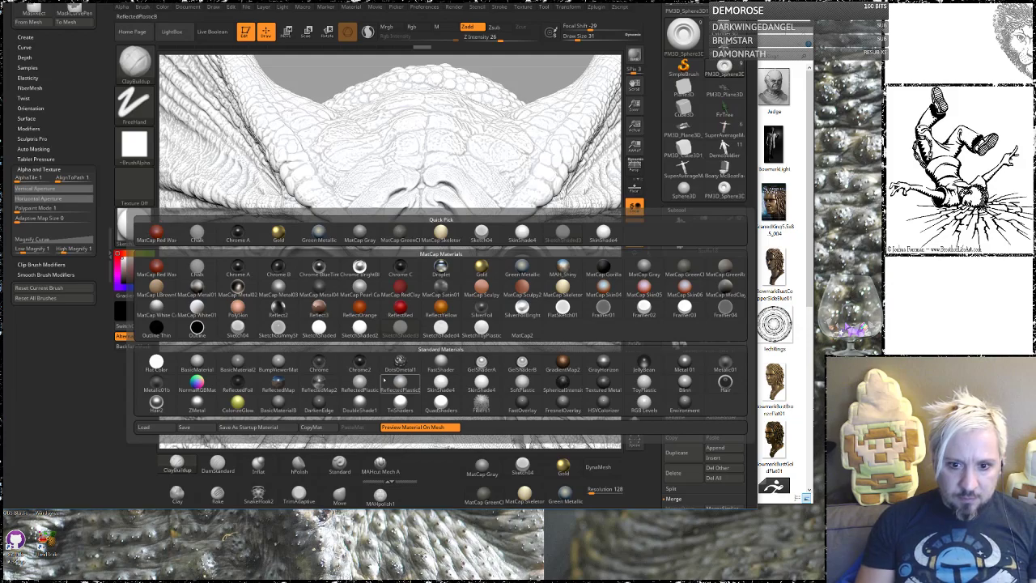
{"action": "left_click", "coordinate": [429, 387]}
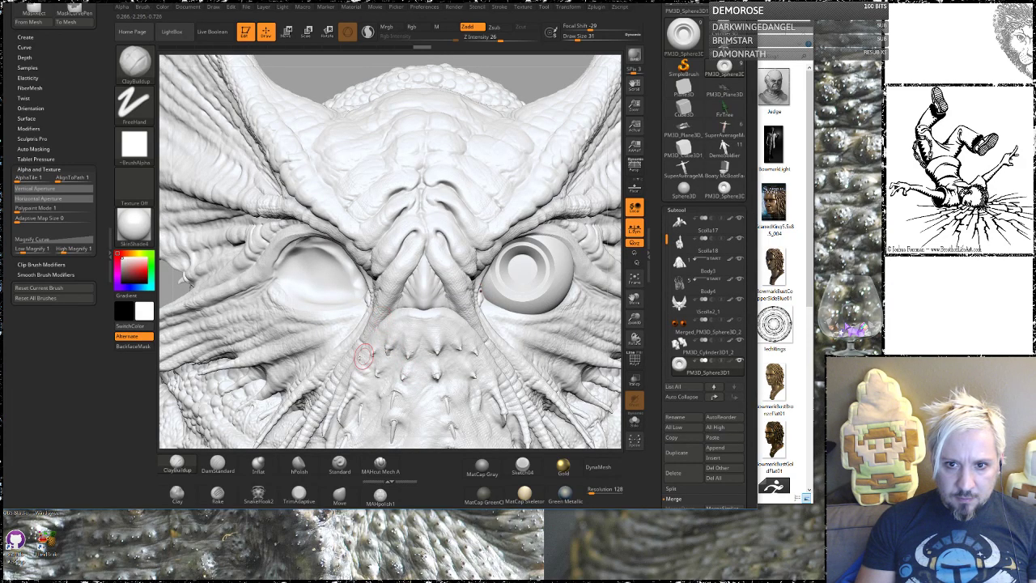
{"action": "left_click", "coordinate": [482, 468]}
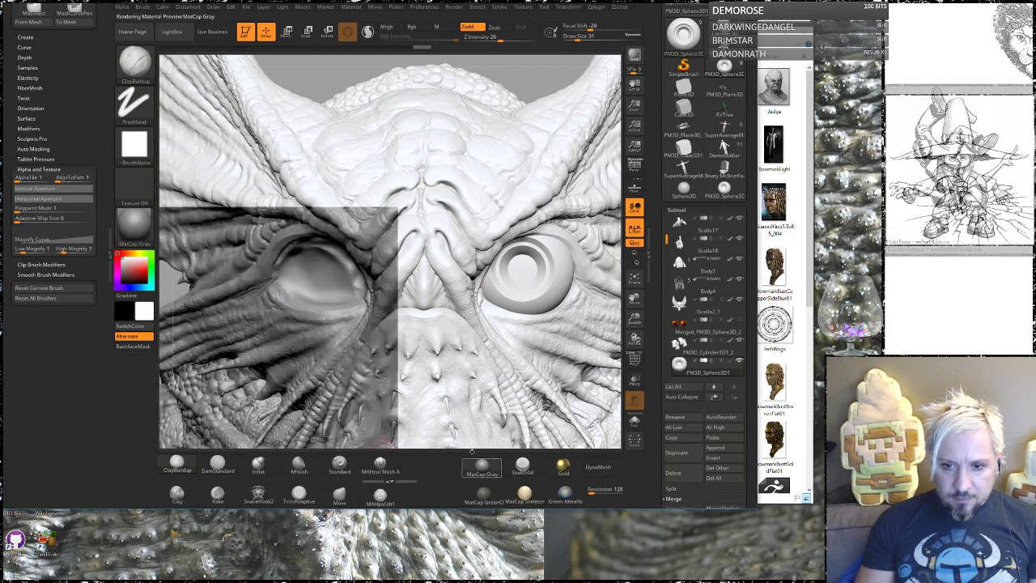
Remesh the eye with DynaMesh at resolution 688 and smooth its surface.
{"action": "left_click_drag", "start_coordinate": [532, 75], "coordinate": [468, 106]}
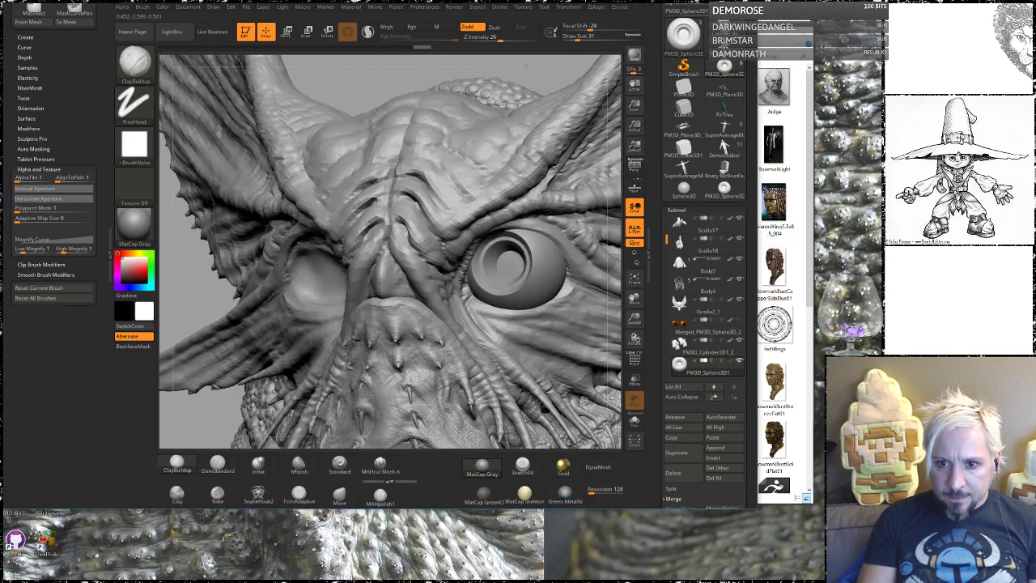
{"action": "left_click_drag", "start_coordinate": [514, 150], "coordinate": [632, 345]}
{"action": "mouse_move", "coordinate": [684, 376]}
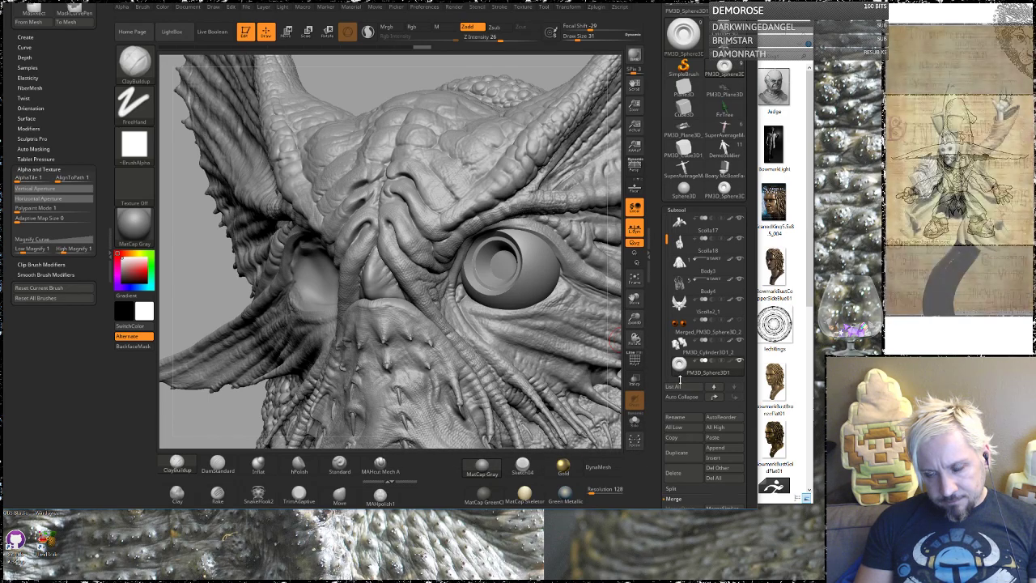
{"action": "mouse_move", "coordinate": [605, 311]}
{"action": "left_mouse_down"}
{"action": "mouse_move", "coordinate": [628, 300]}
{"action": "mouse_move", "coordinate": [613, 302]}
{"action": "left_mouse_up"}
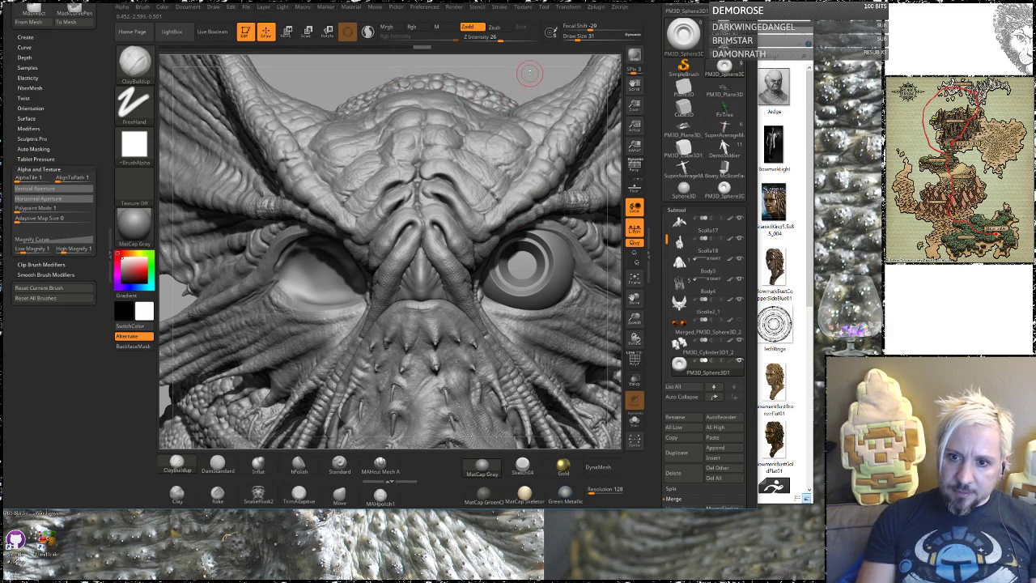
{"action": "mouse_move", "coordinate": [532, 74]}
{"action": "left_mouse_down"}
{"action": "mouse_move", "coordinate": [526, 84]}
{"action": "mouse_move", "coordinate": [455, 89]}
{"action": "mouse_move", "coordinate": [465, 91]}
{"action": "left_mouse_up"}
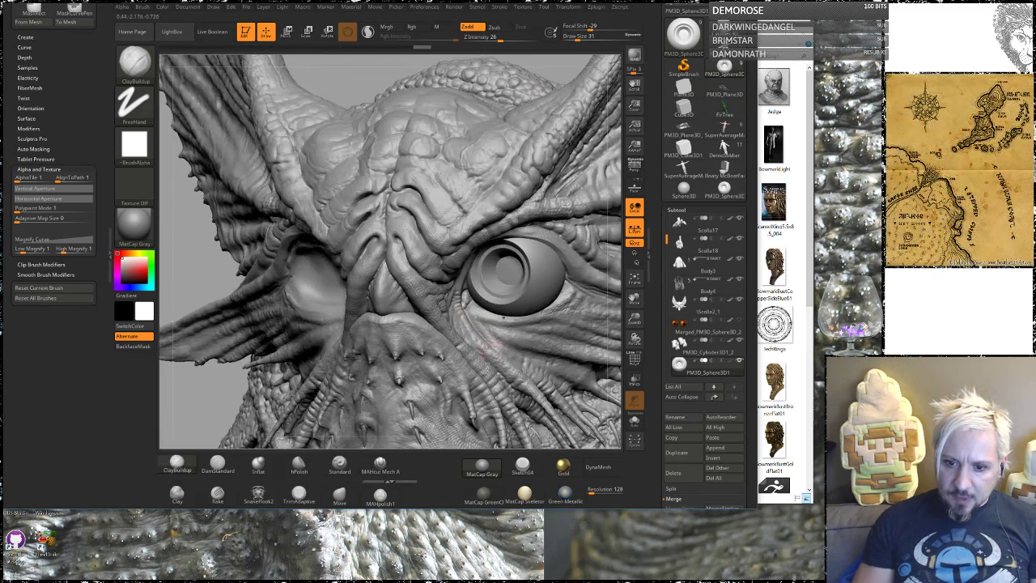
{"action": "left_click", "coordinate": [600, 468]}
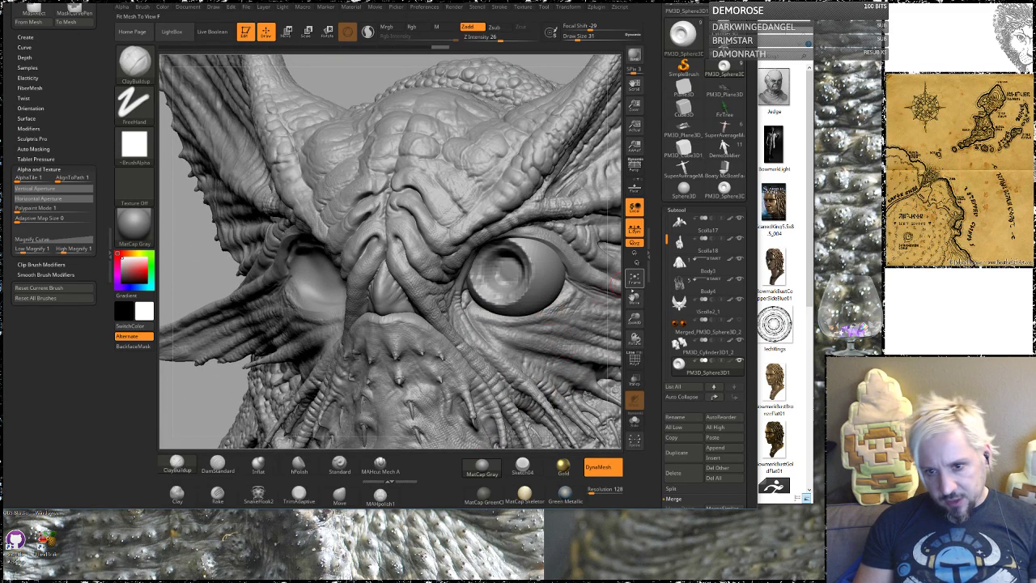
{"action": "left_click", "coordinate": [595, 469]}
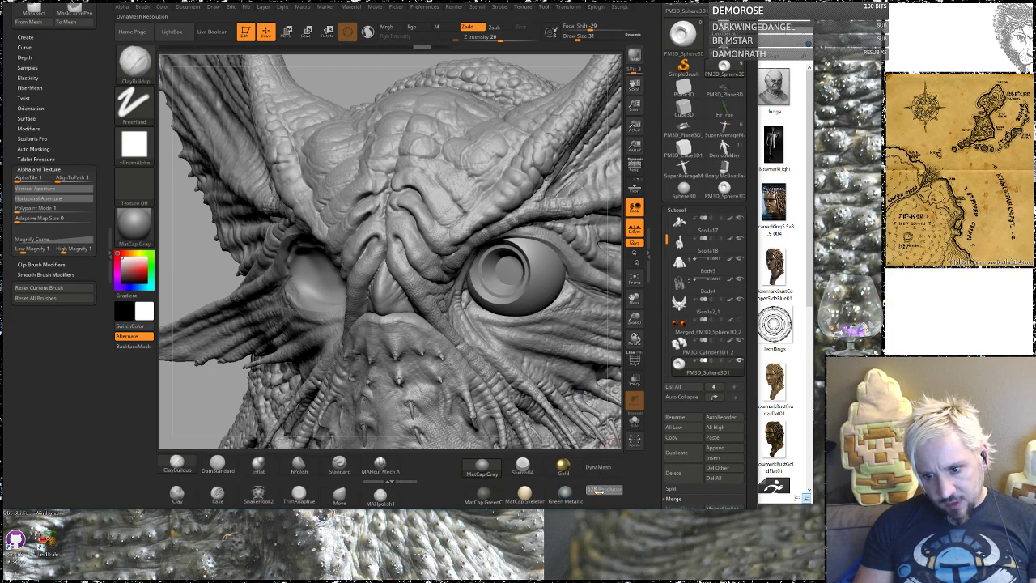
{"action": "left_click_drag", "start_coordinate": [603, 491], "coordinate": [601, 491]}
{"action": "left_click", "coordinate": [600, 468]}
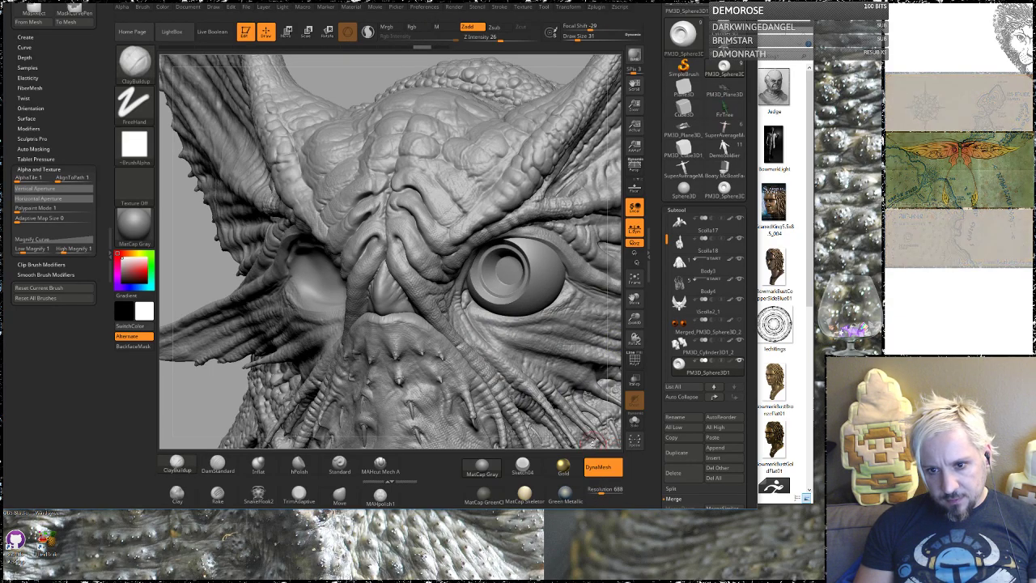
{"action": "key", "text": "shift"}
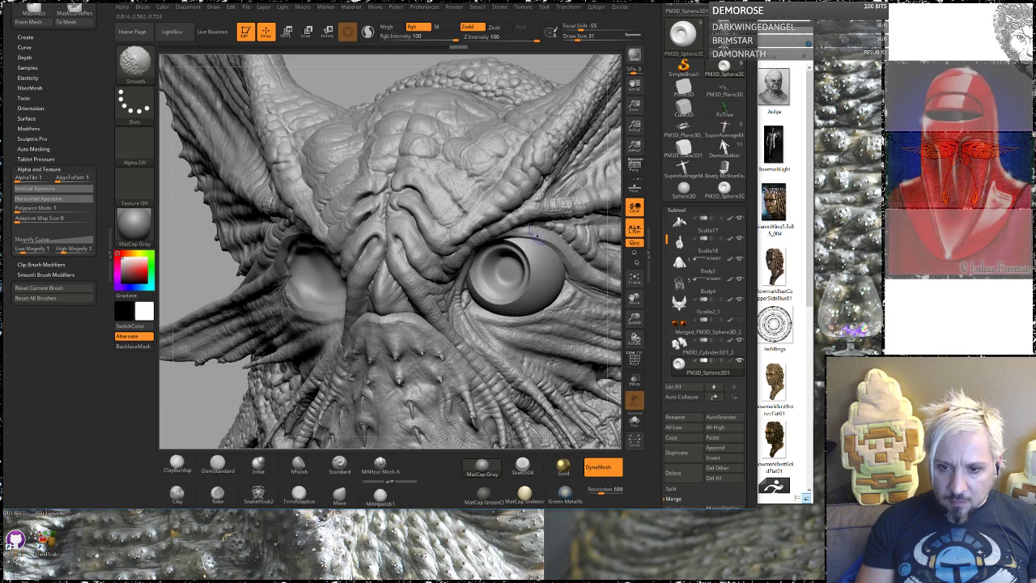
{"action": "left_click_drag", "start_coordinate": [537, 222], "coordinate": [608, 215]}
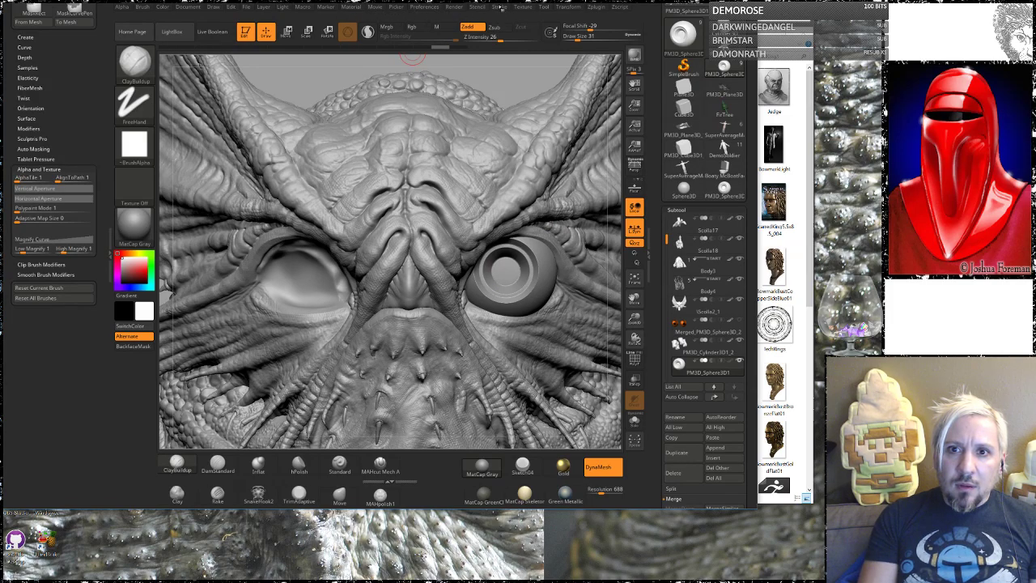
Activate radial symmetry for the eye about the Z axis with a radial count of 8, ready for smoothing.
{"action": "left_click", "coordinate": [500, 7]}
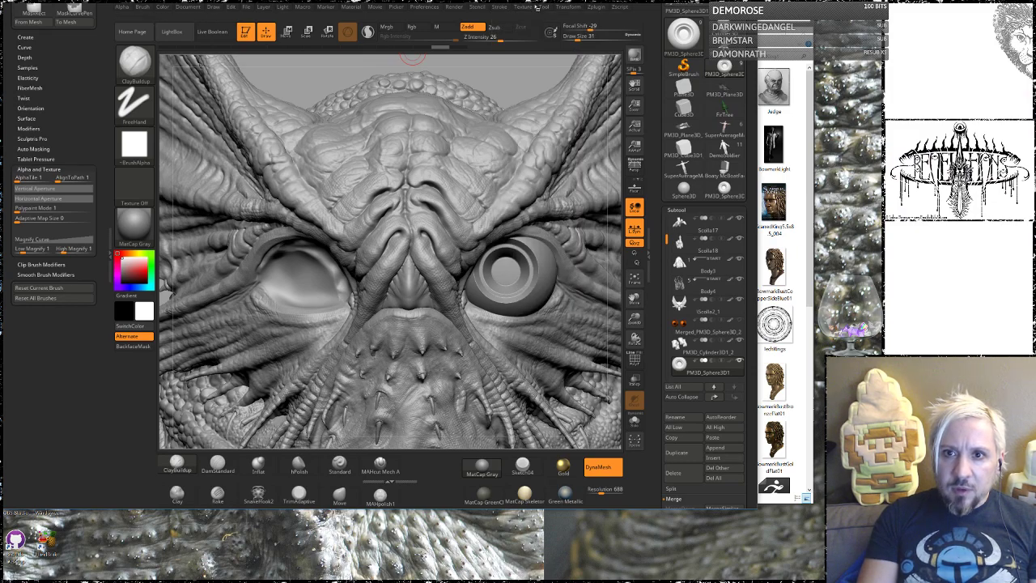
{"action": "left_click", "coordinate": [569, 6]}
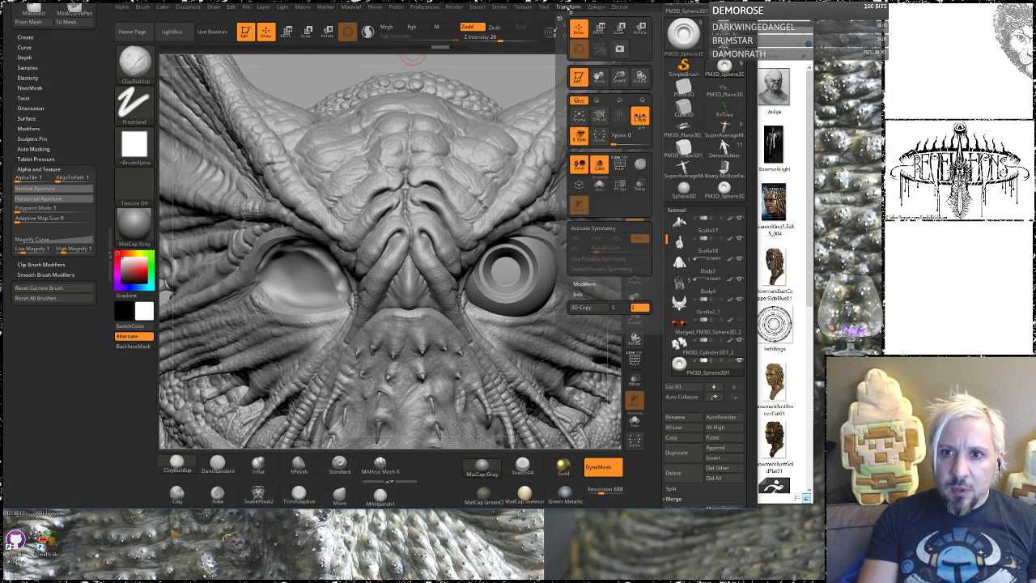
{"action": "left_click", "coordinate": [575, 248]}
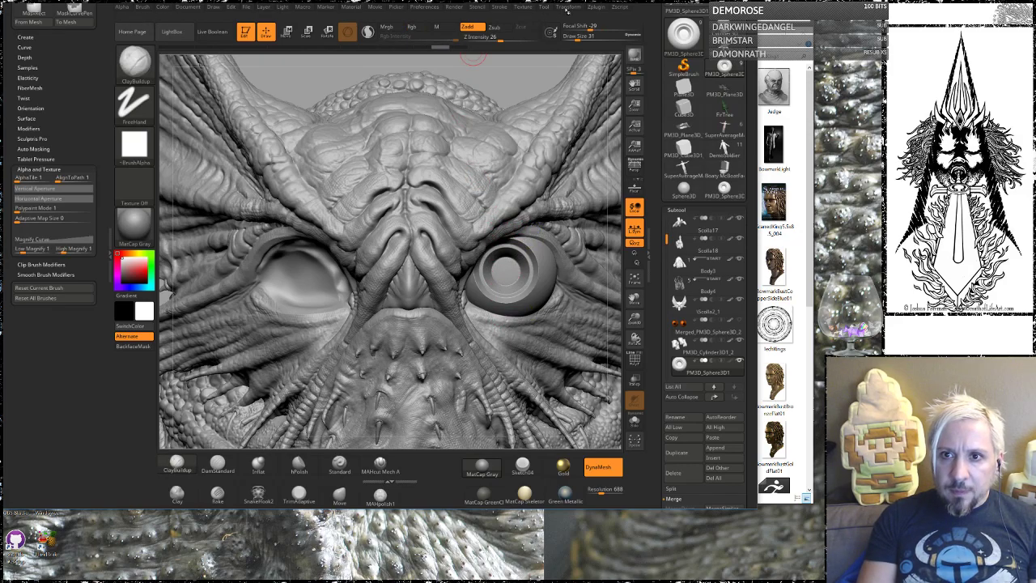
{"action": "left_click", "coordinate": [567, 10]}
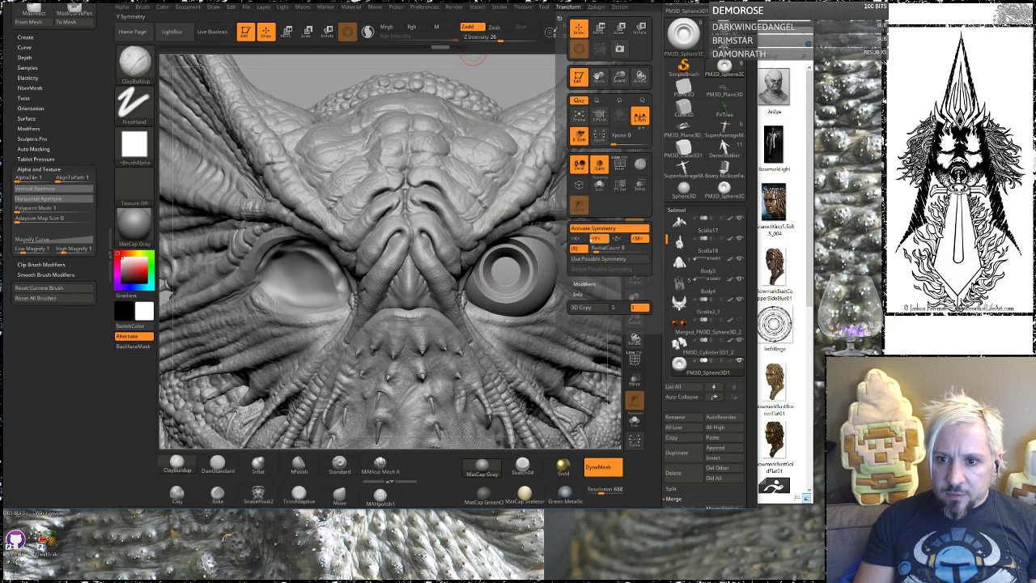
{"action": "left_click", "coordinate": [572, 10]}
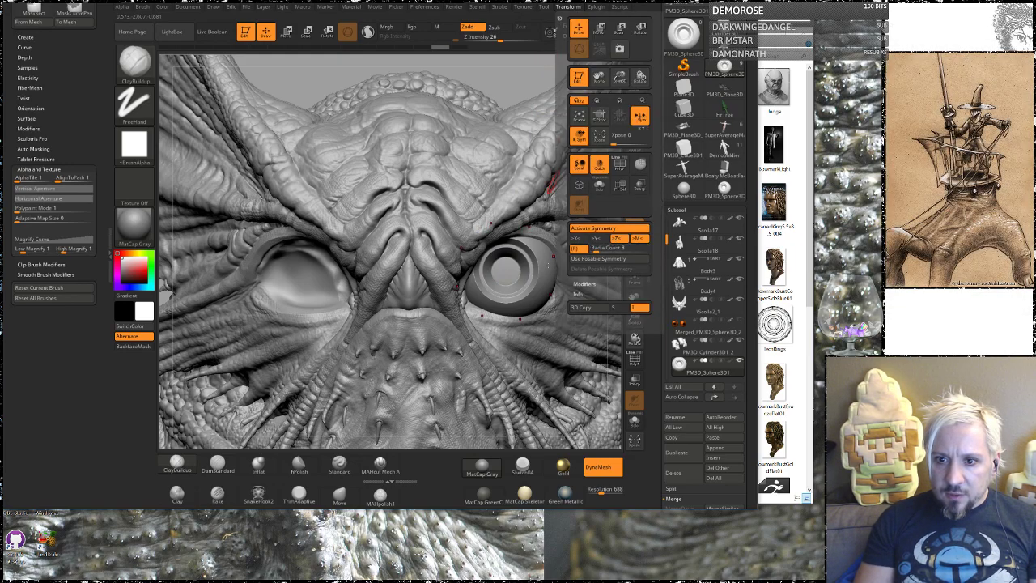
{"action": "key", "text": "shift"}
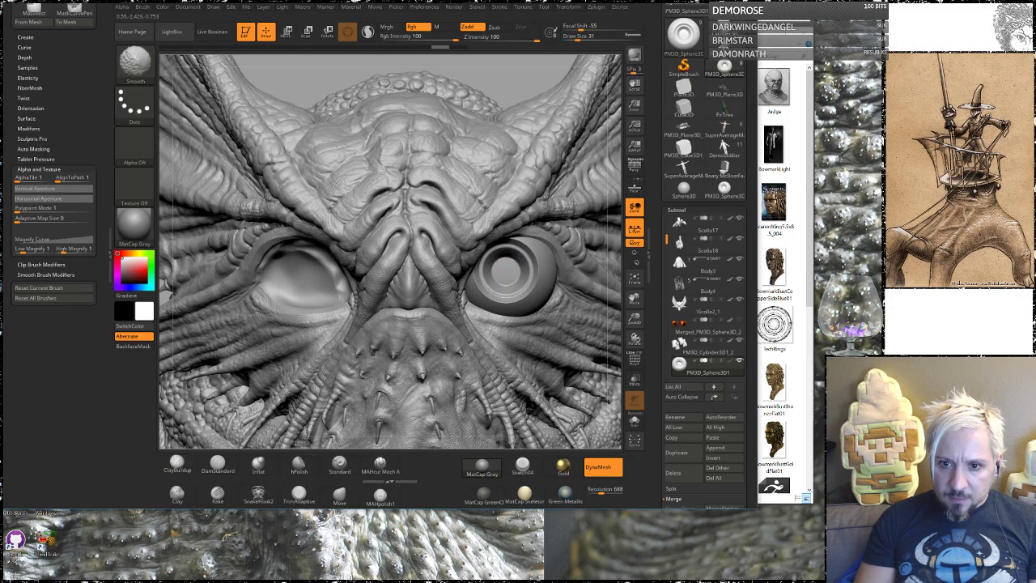
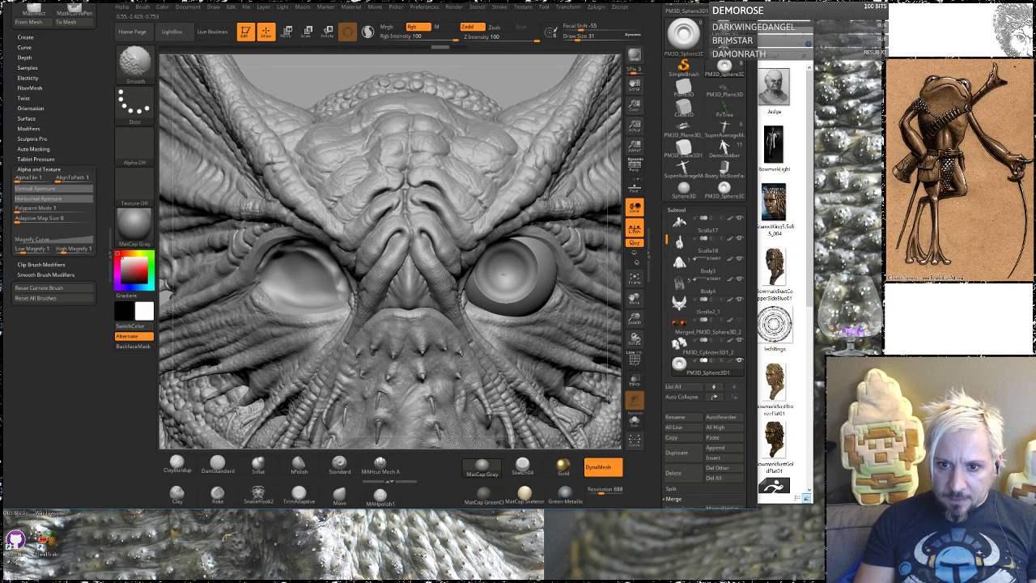
Smooth the concentric rings around the iris of the eye using radial symmetry, checking the shape from several angles.
{"action": "left_click_drag", "start_coordinate": [525, 264], "coordinate": [538, 235], "text": "shift"}
{"action": "mouse_move", "coordinate": [611, 234]}
{"action": "left_mouse_down"}
{"action": "mouse_move", "coordinate": [581, 205]}
{"action": "mouse_move", "coordinate": [613, 201]}
{"action": "mouse_move", "coordinate": [605, 234]}
{"action": "left_mouse_up"}
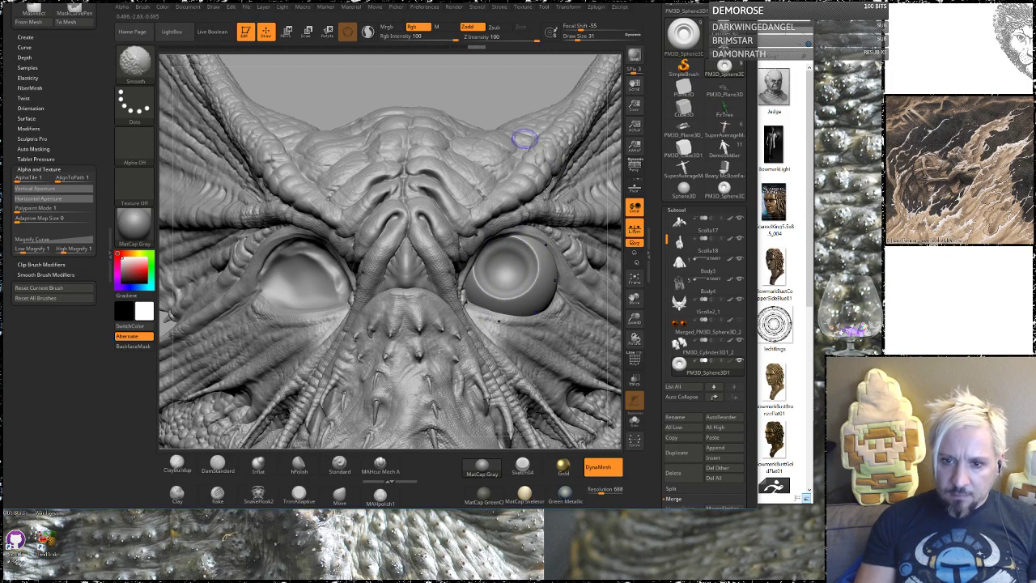
{"action": "mouse_move", "coordinate": [518, 82]}
{"action": "left_mouse_down"}
{"action": "mouse_move", "coordinate": [500, 80]}
{"action": "mouse_move", "coordinate": [548, 86]}
{"action": "left_mouse_up"}
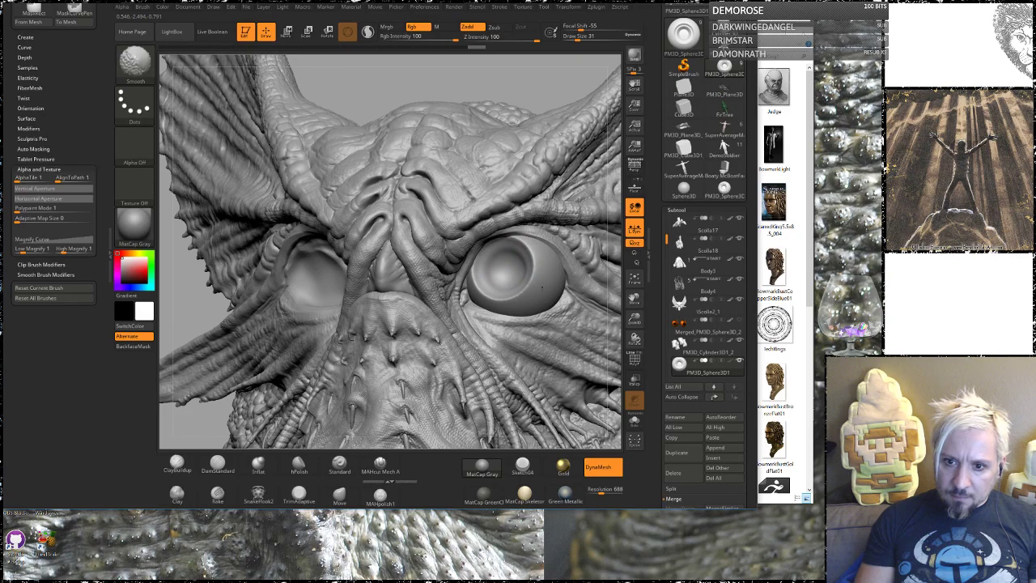
{"action": "left_click_drag", "start_coordinate": [549, 75], "coordinate": [515, 75]}
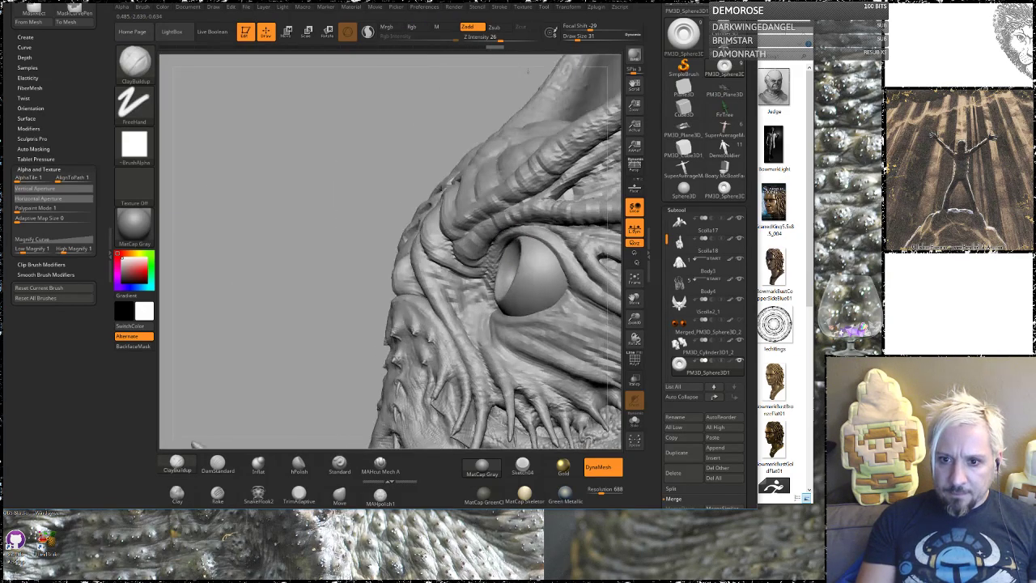
{"action": "left_click_drag", "start_coordinate": [197, 444], "coordinate": [216, 444]}
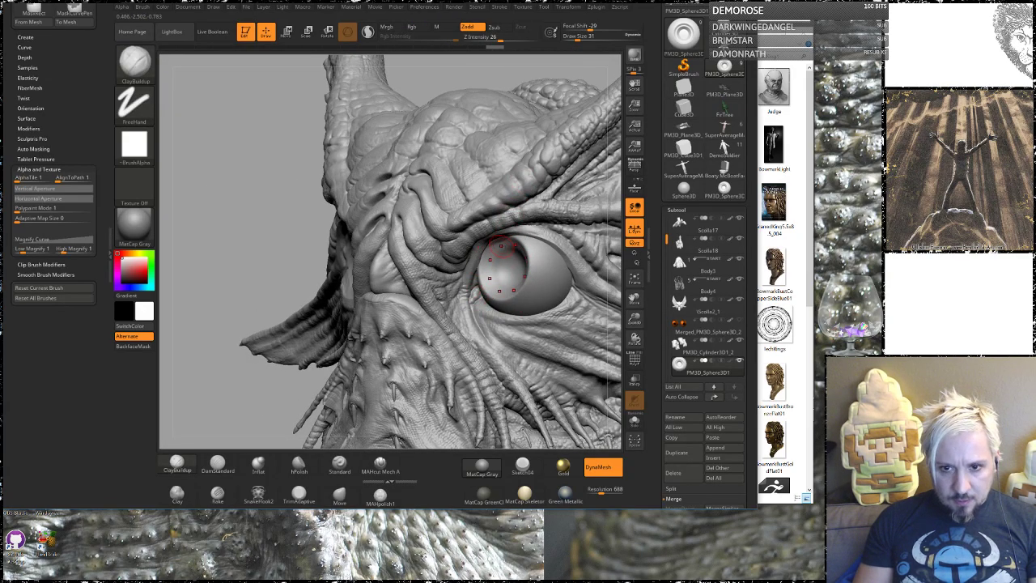
Move the eye slightly within its socket and check its fit from the front and side.
{"action": "left_click_drag", "start_coordinate": [238, 210], "coordinate": [345, 254]}
{"action": "key", "text": "w"}
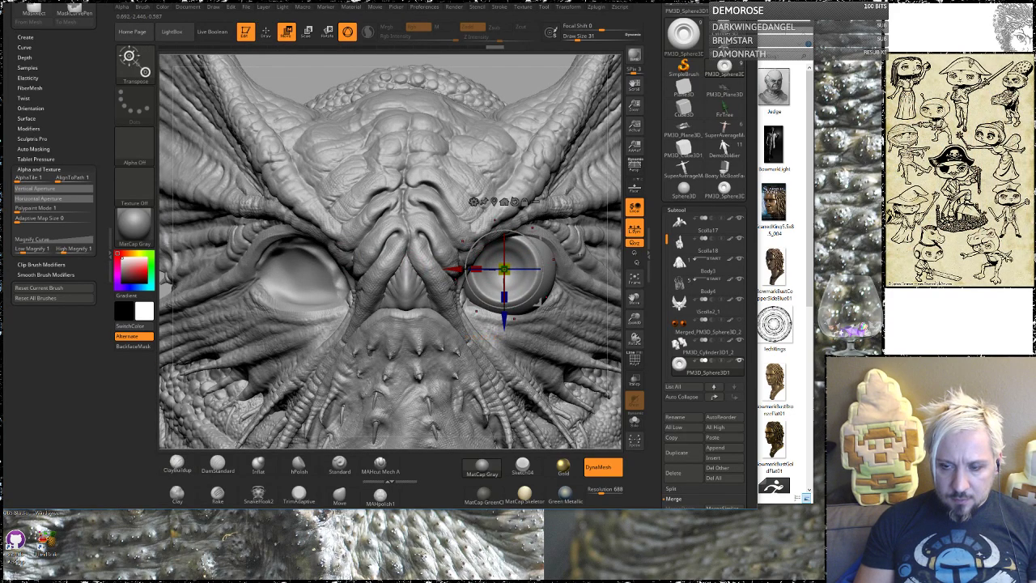
{"action": "left_click_drag", "start_coordinate": [610, 249], "coordinate": [454, 255]}
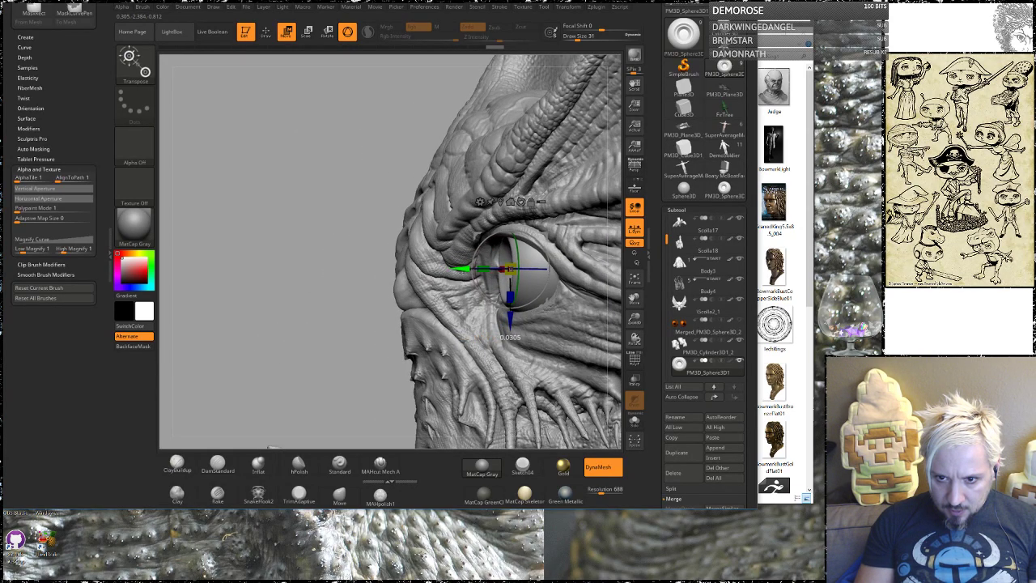
{"action": "left_click_drag", "start_coordinate": [180, 304], "coordinate": [302, 259]}
{"action": "left_click_drag", "start_coordinate": [316, 155], "coordinate": [324, 202]}
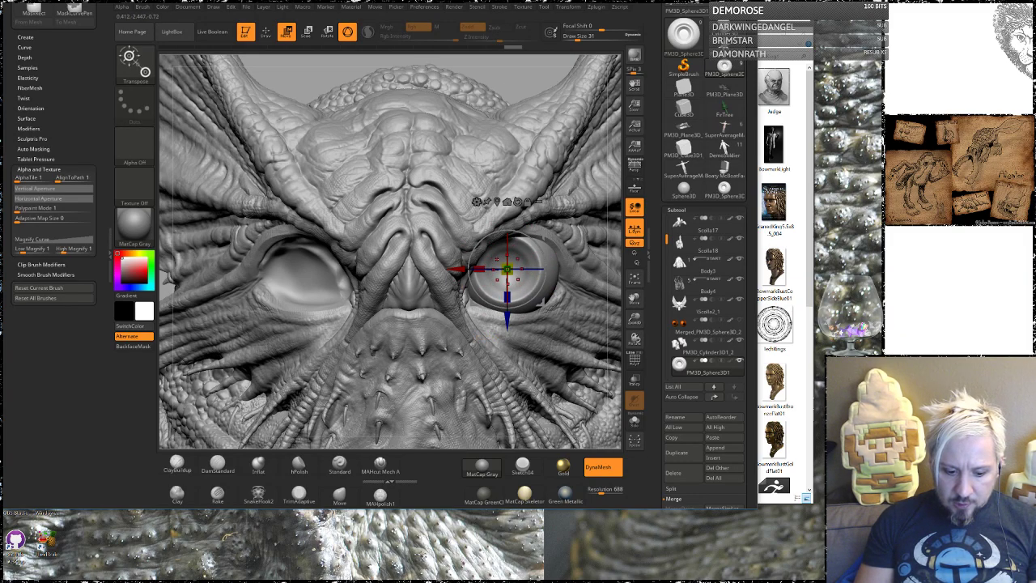
{"action": "mouse_move", "coordinate": [513, 92]}
{"action": "left_mouse_down"}
{"action": "mouse_move", "coordinate": [378, 95]}
{"action": "mouse_move", "coordinate": [504, 100]}
{"action": "left_mouse_up"}
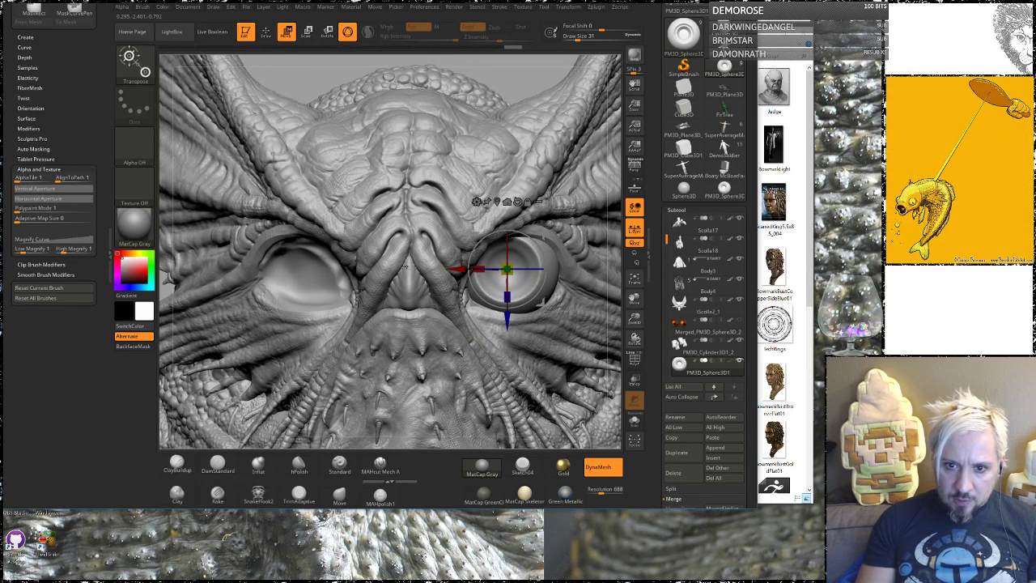
Try a duplicate of the eye in the empty opposite socket, undo the move and delete the copy.
{"action": "left_click", "coordinate": [677, 453]}
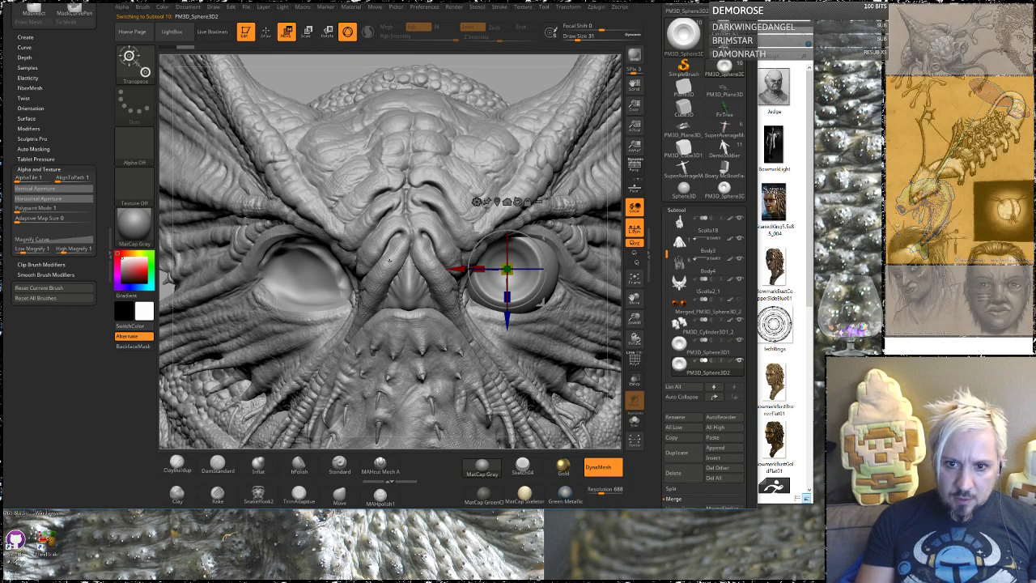
{"action": "left_click_drag", "start_coordinate": [457, 269], "coordinate": [257, 262]}
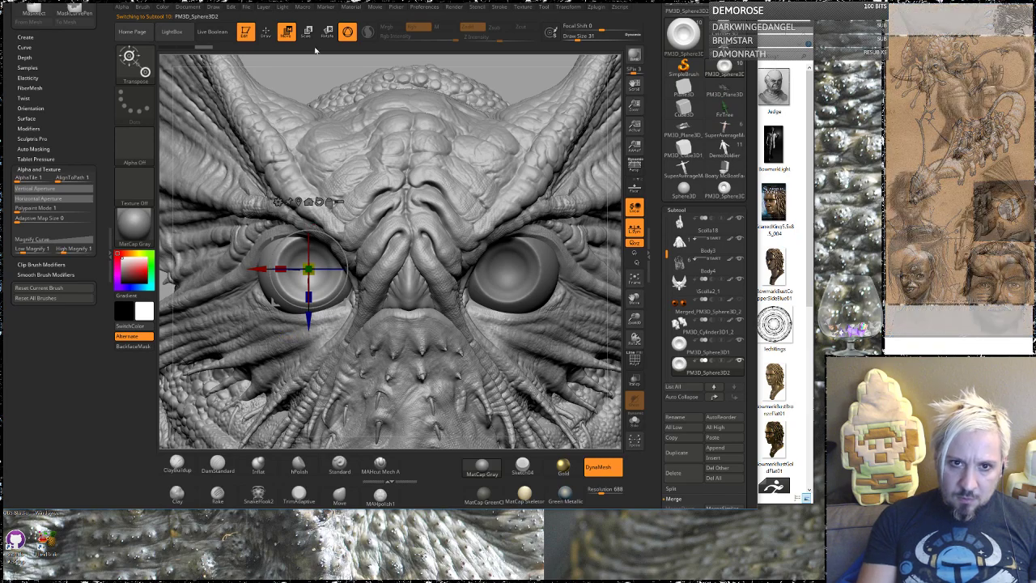
{"action": "right_click_drag", "start_coordinate": [321, 152], "coordinate": [353, 157]}
{"action": "mouse_move", "coordinate": [311, 85]}
{"action": "right_mouse_down"}
{"action": "mouse_move", "coordinate": [330, 65]}
{"action": "mouse_move", "coordinate": [302, 60]}
{"action": "mouse_move", "coordinate": [272, 73]}
{"action": "mouse_move", "coordinate": [300, 75]}
{"action": "right_mouse_up"}
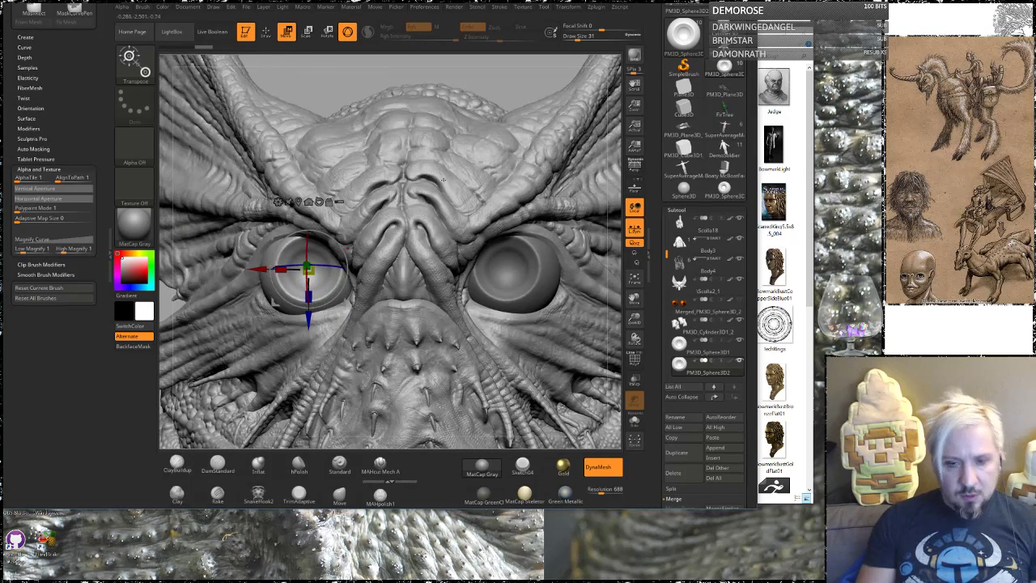
{"action": "key", "text": "ctrl+z"}
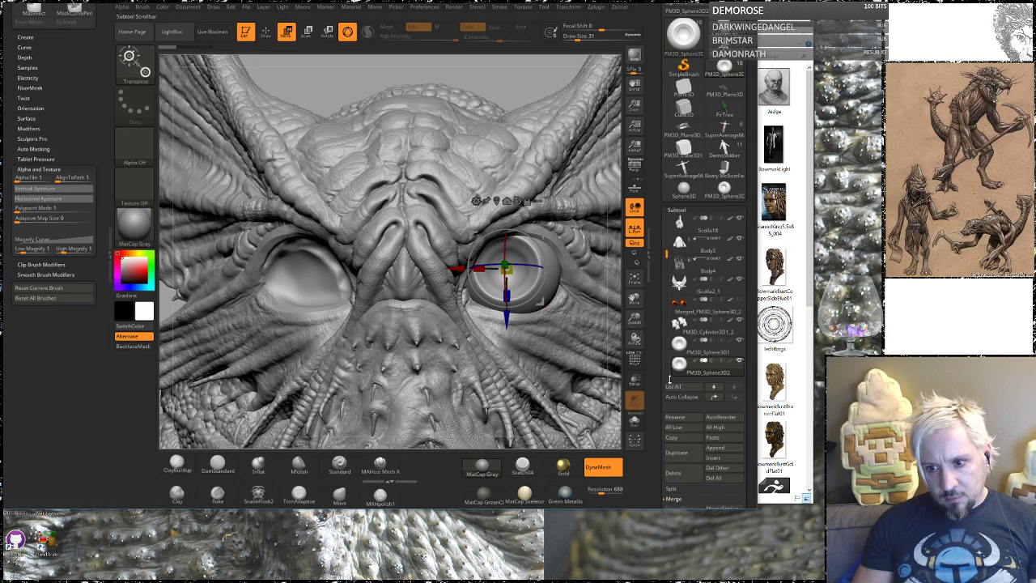
{"action": "left_click", "coordinate": [673, 472]}
{"action": "left_click", "coordinate": [606, 491]}
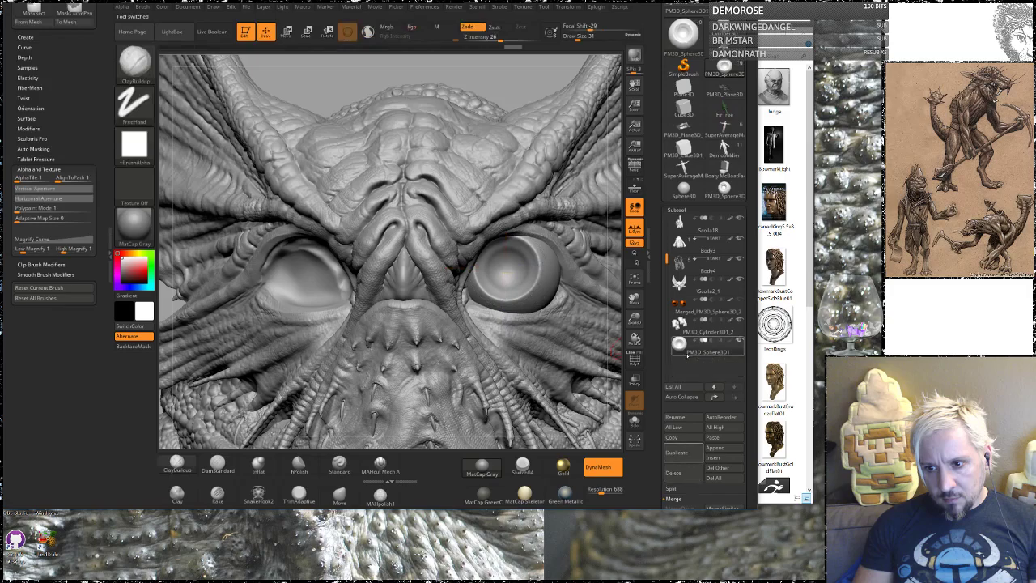
Raise and tilt the remaining eye slightly so it sits under the upper eyelid.
{"action": "left_click_drag", "start_coordinate": [507, 78], "coordinate": [428, 91]}
{"action": "key", "text": "e"}
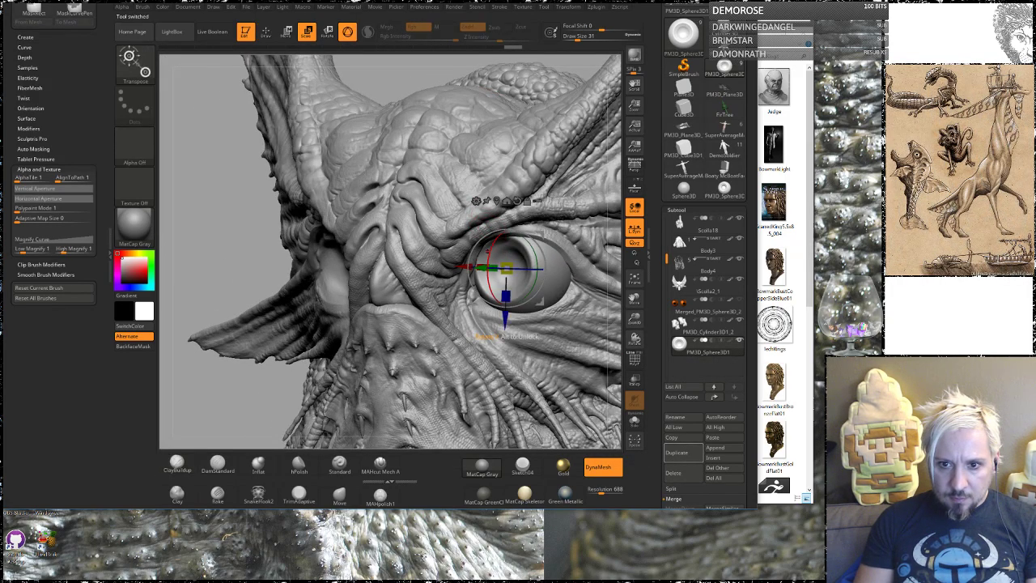
{"action": "left_click_drag", "start_coordinate": [505, 324], "coordinate": [501, 312]}
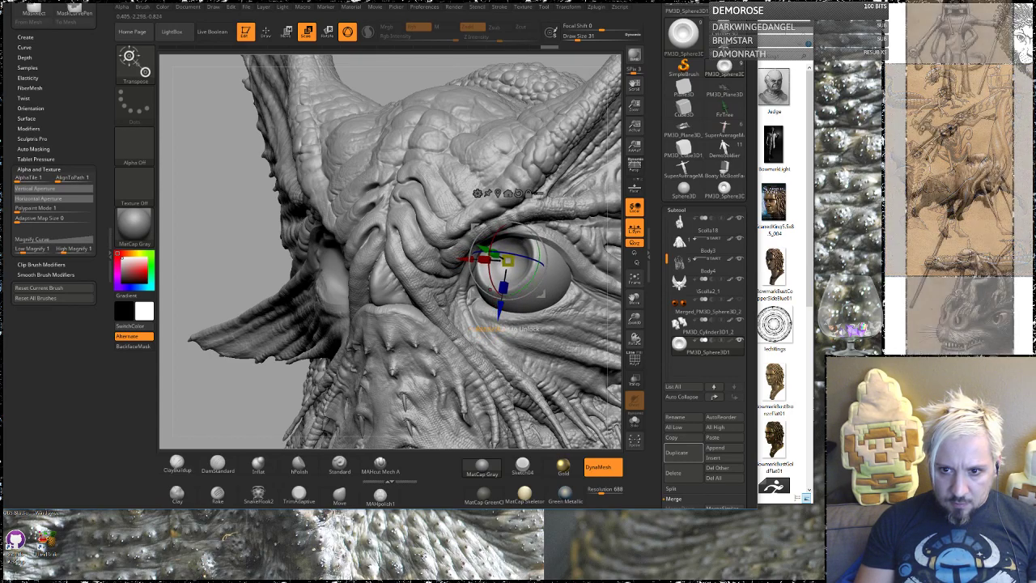
{"action": "left_click_drag", "start_coordinate": [484, 248], "coordinate": [481, 247]}
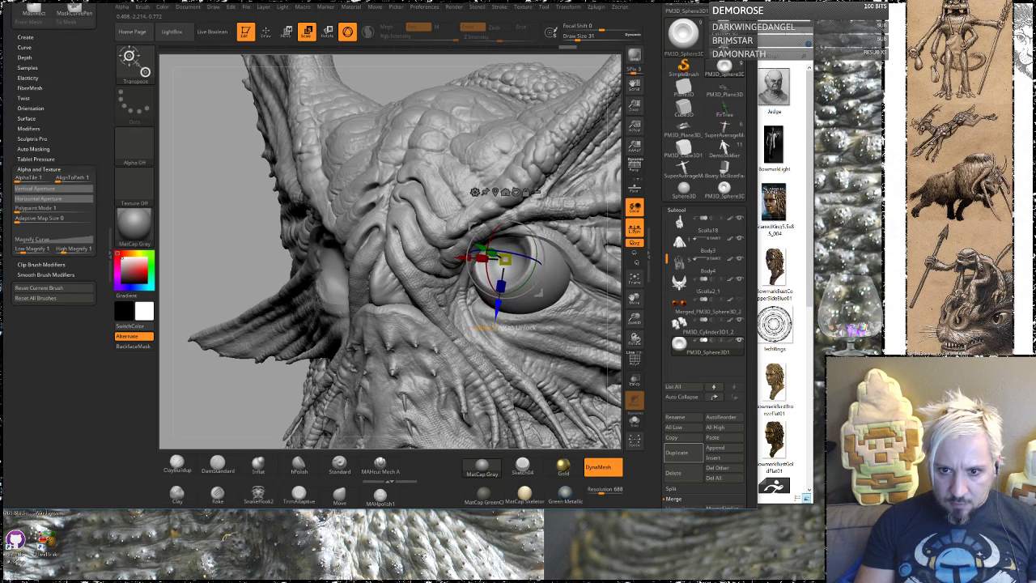
{"action": "left_click_drag", "start_coordinate": [506, 259], "coordinate": [464, 258]}
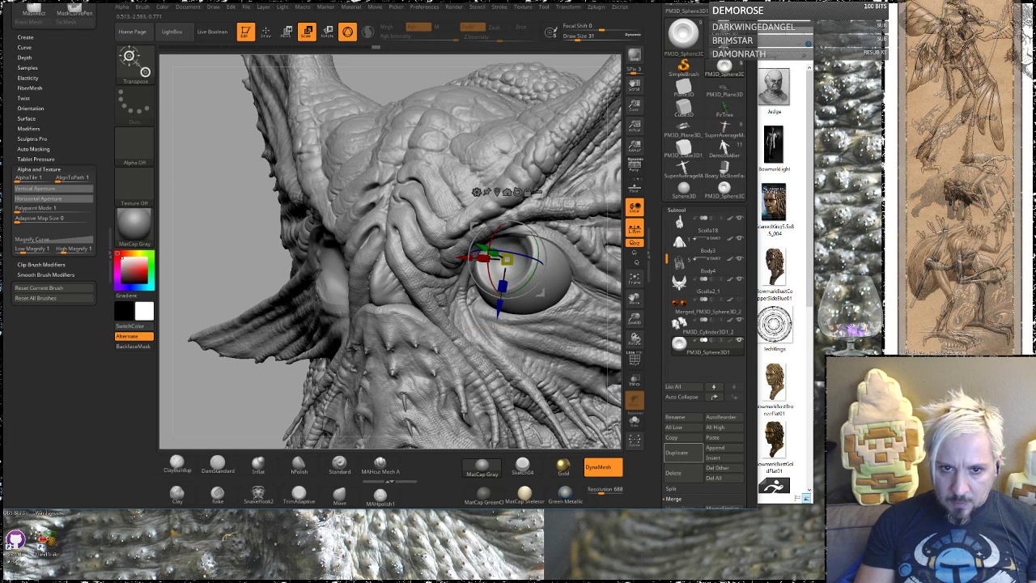
Adjust the eye's depth in the socket and nudge it toward the nose, checking it from several angles.
{"action": "left_click_drag", "start_coordinate": [227, 227], "coordinate": [260, 222]}
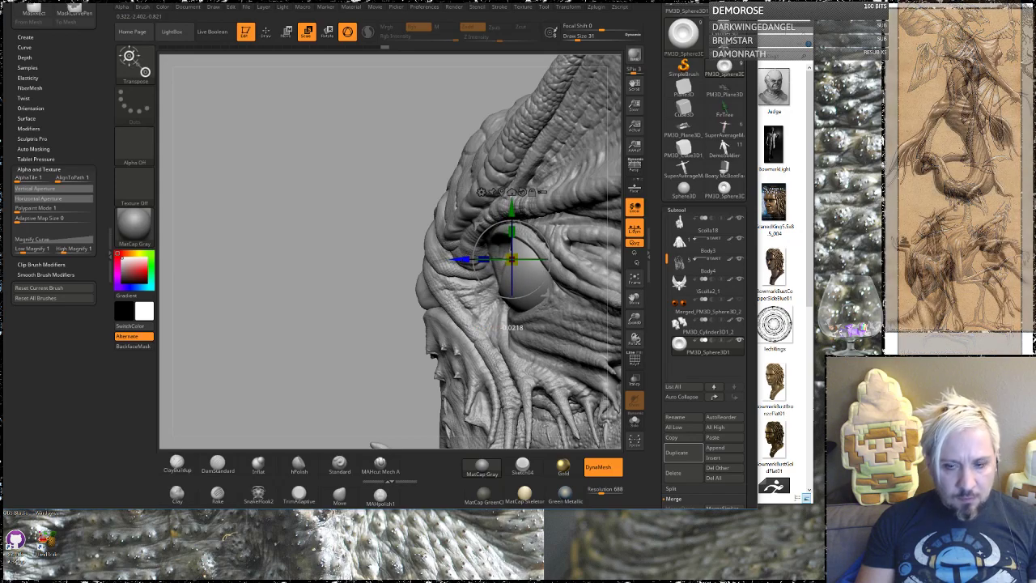
{"action": "mouse_move", "coordinate": [301, 159]}
{"action": "left_mouse_down"}
{"action": "mouse_move", "coordinate": [343, 151]}
{"action": "mouse_move", "coordinate": [343, 165]}
{"action": "left_mouse_up"}
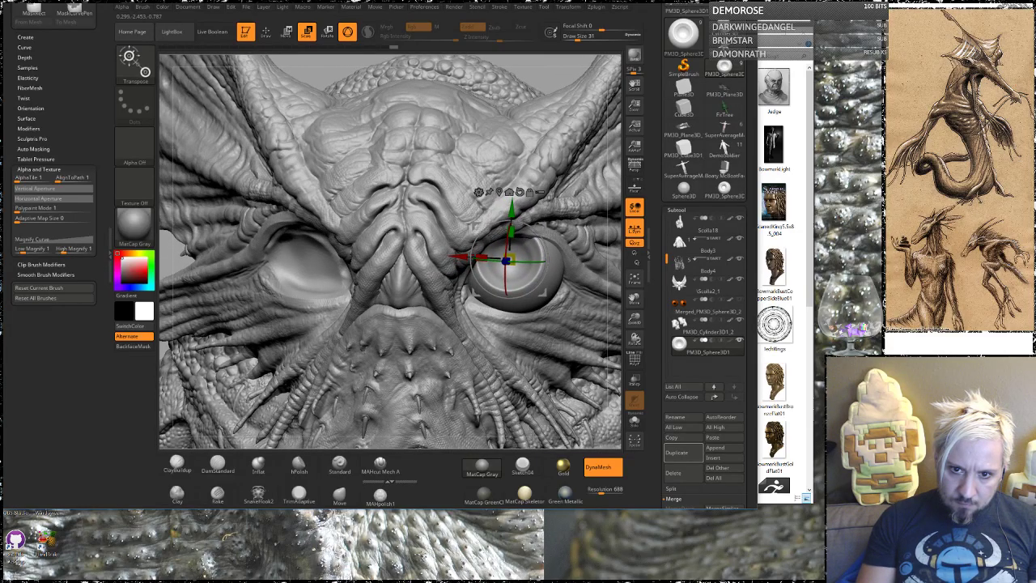
{"action": "left_click_drag", "start_coordinate": [460, 258], "coordinate": [457, 259]}
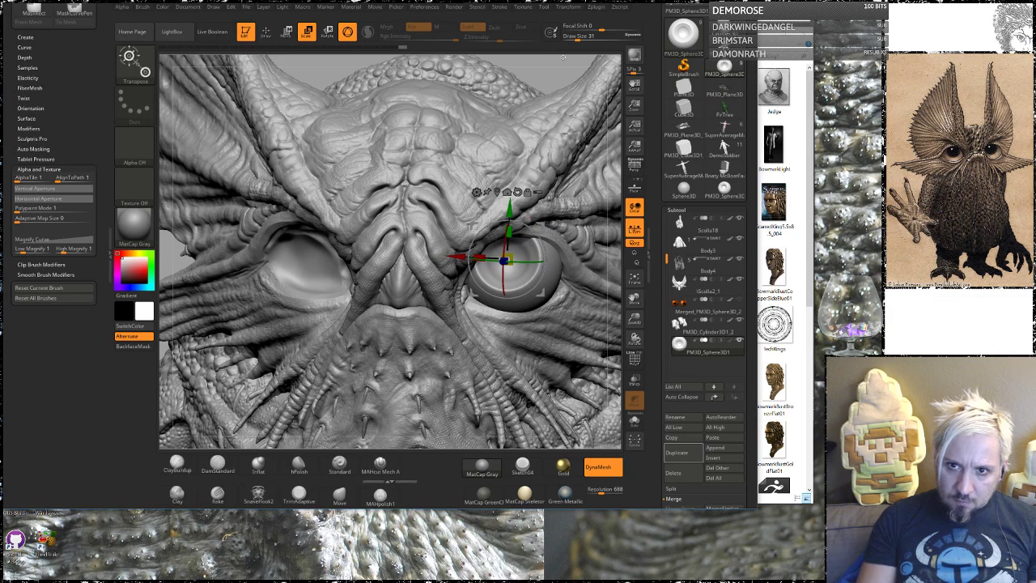
{"action": "mouse_move", "coordinate": [558, 72]}
{"action": "left_mouse_down"}
{"action": "mouse_move", "coordinate": [525, 40]}
{"action": "mouse_move", "coordinate": [566, 46]}
{"action": "mouse_move", "coordinate": [564, 72]}
{"action": "mouse_move", "coordinate": [537, 56]}
{"action": "left_mouse_up"}
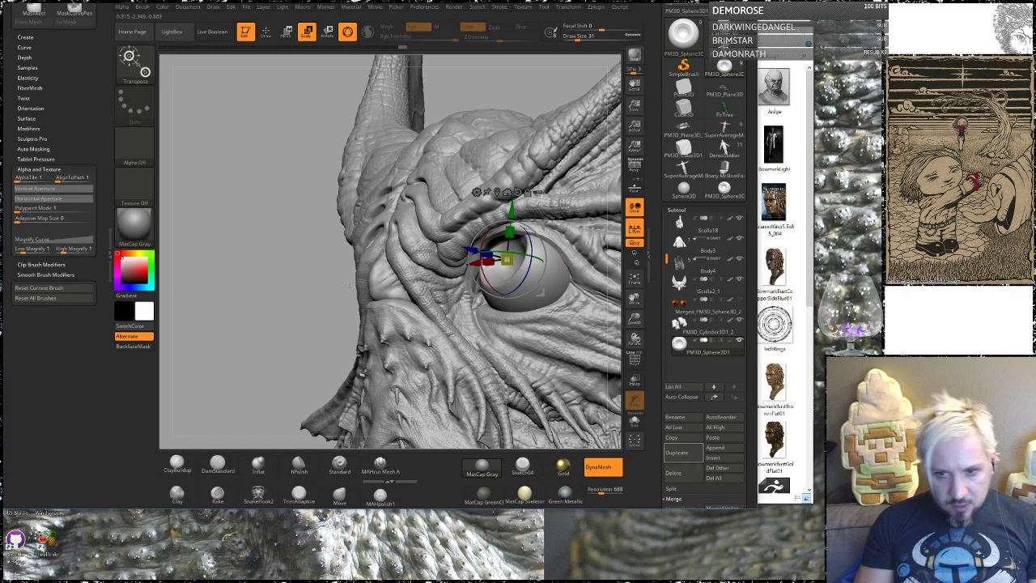
{"action": "mouse_move", "coordinate": [250, 245]}
{"action": "left_mouse_down"}
{"action": "mouse_move", "coordinate": [366, 343]}
{"action": "mouse_move", "coordinate": [535, 278]}
{"action": "left_mouse_up"}
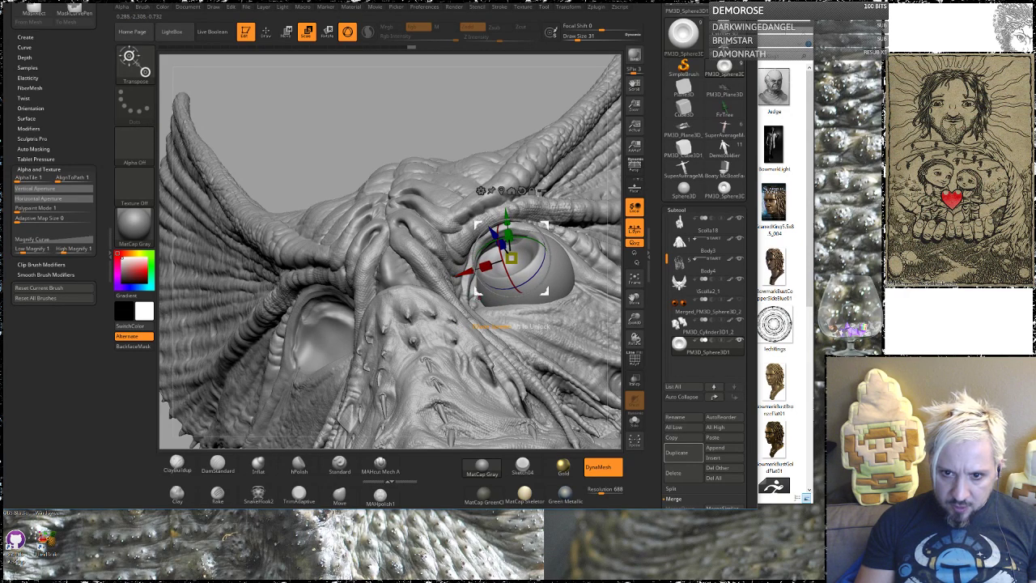
{"action": "mouse_move", "coordinate": [405, 129]}
{"action": "left_mouse_down"}
{"action": "mouse_move", "coordinate": [259, 139]}
{"action": "mouse_move", "coordinate": [380, 150]}
{"action": "mouse_move", "coordinate": [386, 139]}
{"action": "mouse_move", "coordinate": [231, 154]}
{"action": "mouse_move", "coordinate": [243, 118]}
{"action": "mouse_move", "coordinate": [231, 125]}
{"action": "left_mouse_up"}
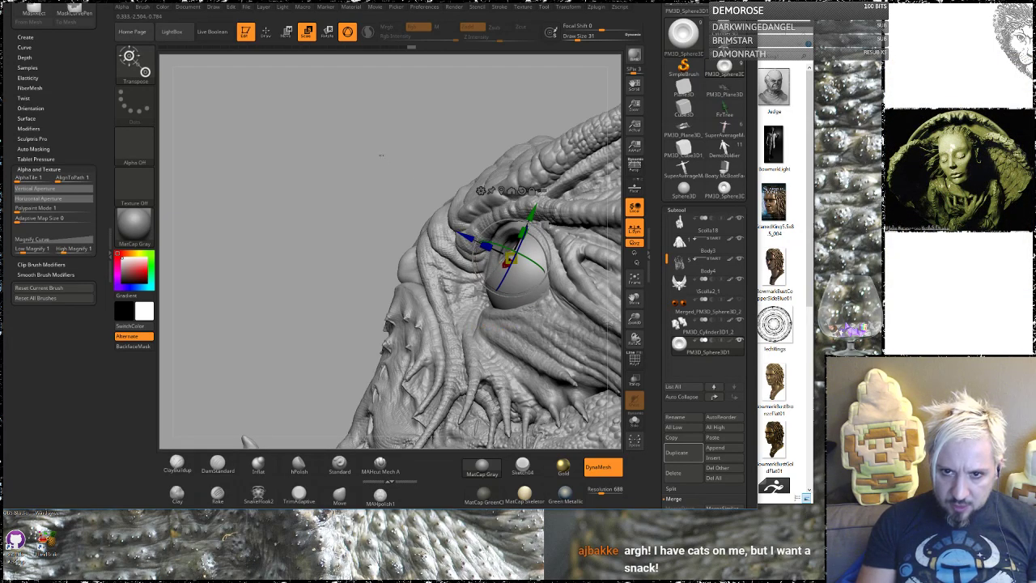
{"action": "mouse_move", "coordinate": [381, 154]}
{"action": "left_mouse_down"}
{"action": "mouse_move", "coordinate": [390, 130]}
{"action": "mouse_move", "coordinate": [481, 139]}
{"action": "left_mouse_up"}
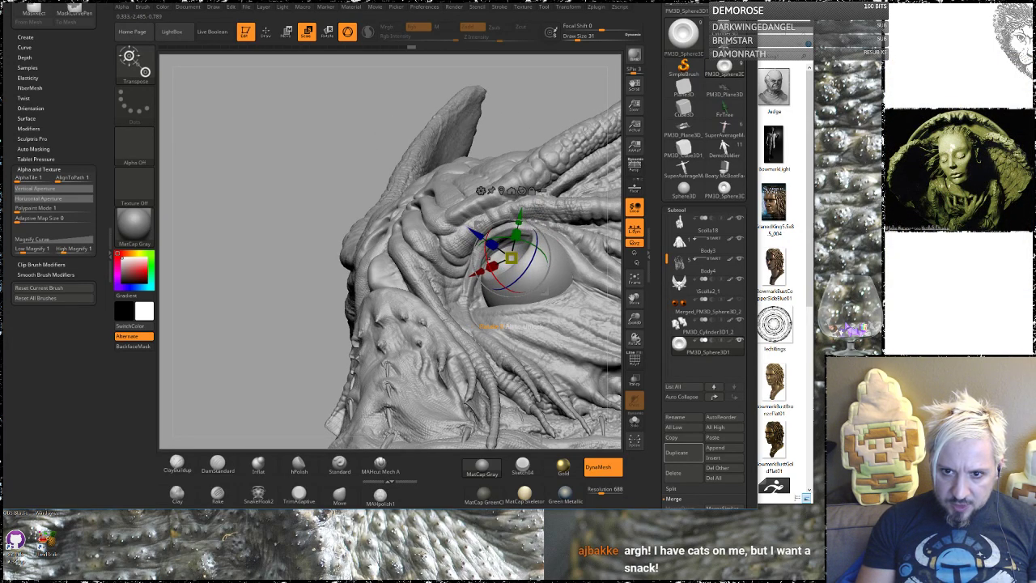
{"action": "left_click_drag", "start_coordinate": [477, 273], "coordinate": [473, 276]}
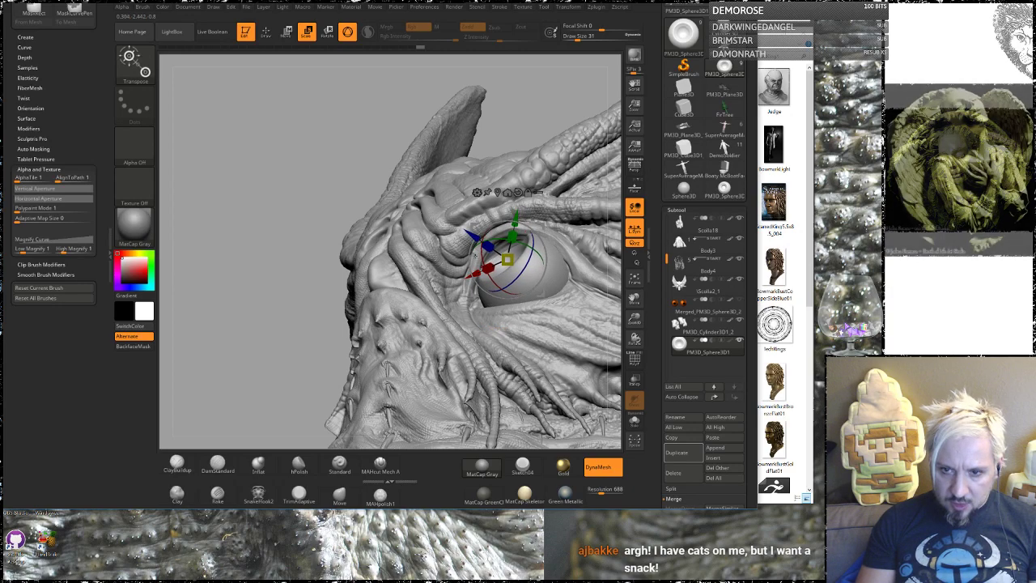
Check the eye's fit against the lids, duplicate it and move the copy across into the empty opposite socket.
{"action": "left_click_drag", "start_coordinate": [256, 166], "coordinate": [258, 237], "text": "alt"}
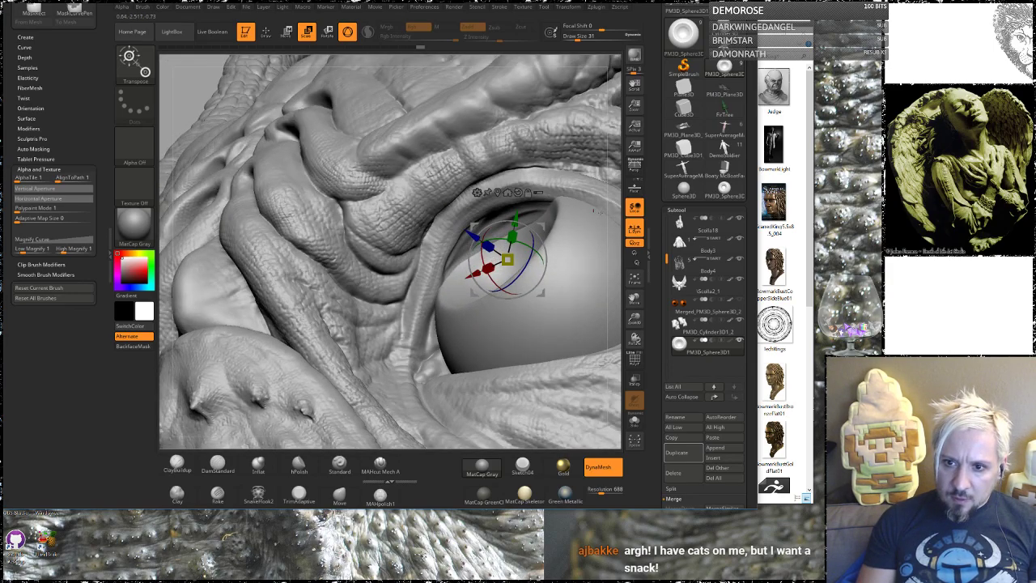
{"action": "mouse_move", "coordinate": [624, 218]}
{"action": "left_mouse_down", "text": "alt"}
{"action": "mouse_move", "coordinate": [575, 227]}
{"action": "mouse_move", "coordinate": [590, 221]}
{"action": "mouse_move", "coordinate": [567, 214]}
{"action": "left_mouse_up", "text": "alt"}
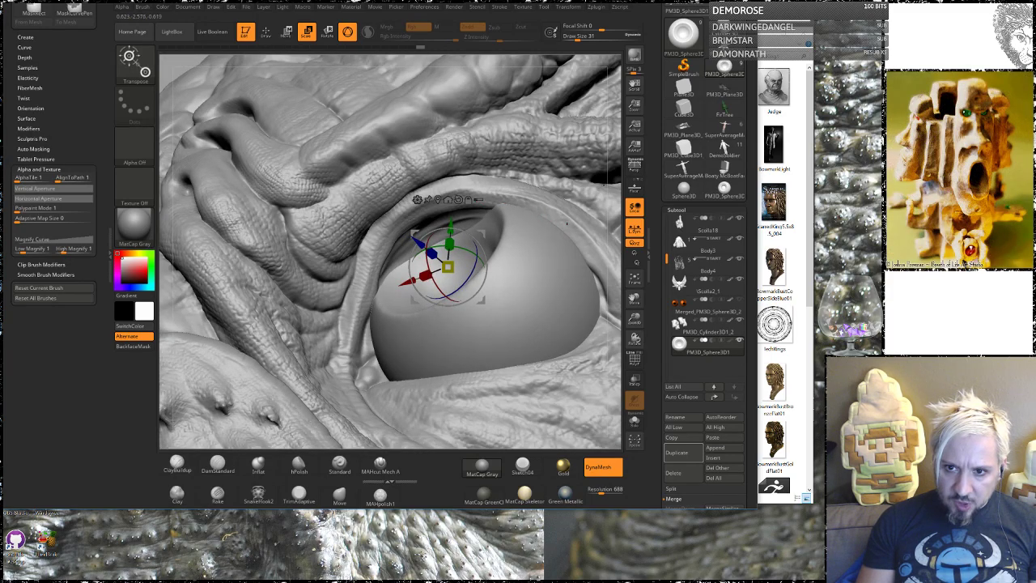
{"action": "left_click_drag", "start_coordinate": [610, 188], "coordinate": [606, 237]}
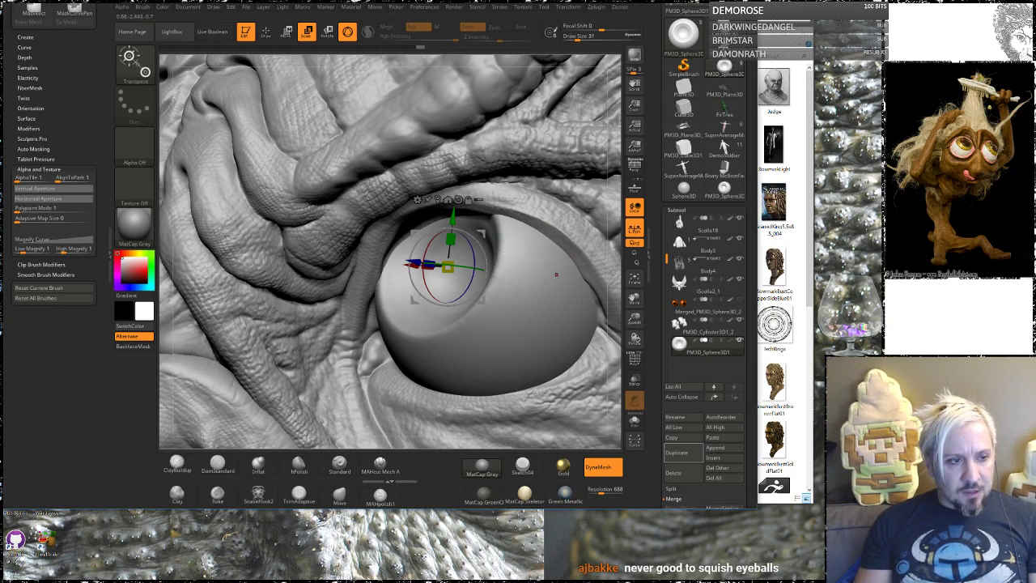
{"action": "left_click_drag", "start_coordinate": [612, 265], "coordinate": [277, 233], "text": "alt"}
{"action": "left_click_drag", "start_coordinate": [219, 217], "coordinate": [239, 212], "text": "shift"}
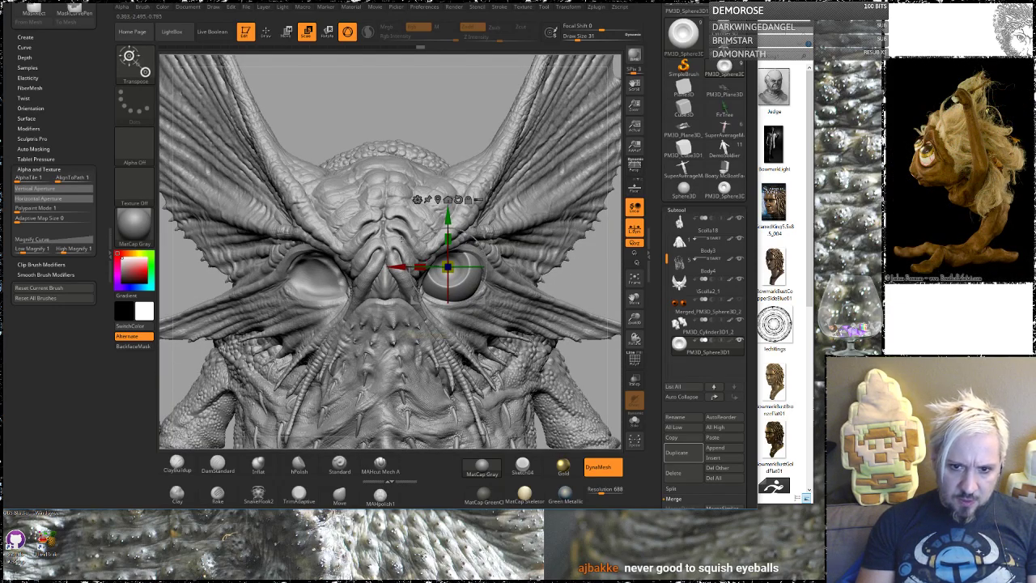
{"action": "left_click", "coordinate": [683, 453]}
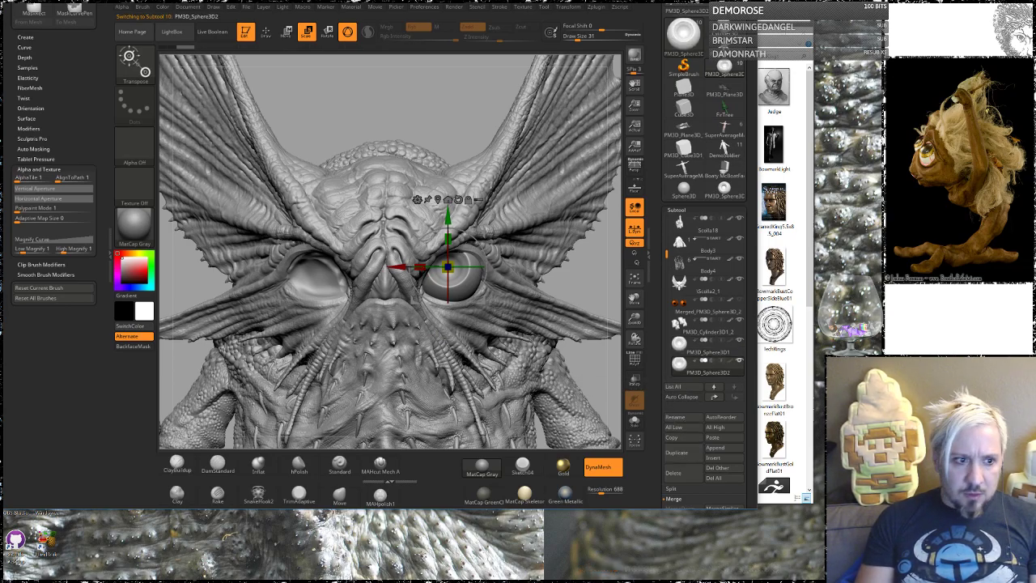
{"action": "left_click_drag", "start_coordinate": [396, 267], "coordinate": [270, 266]}
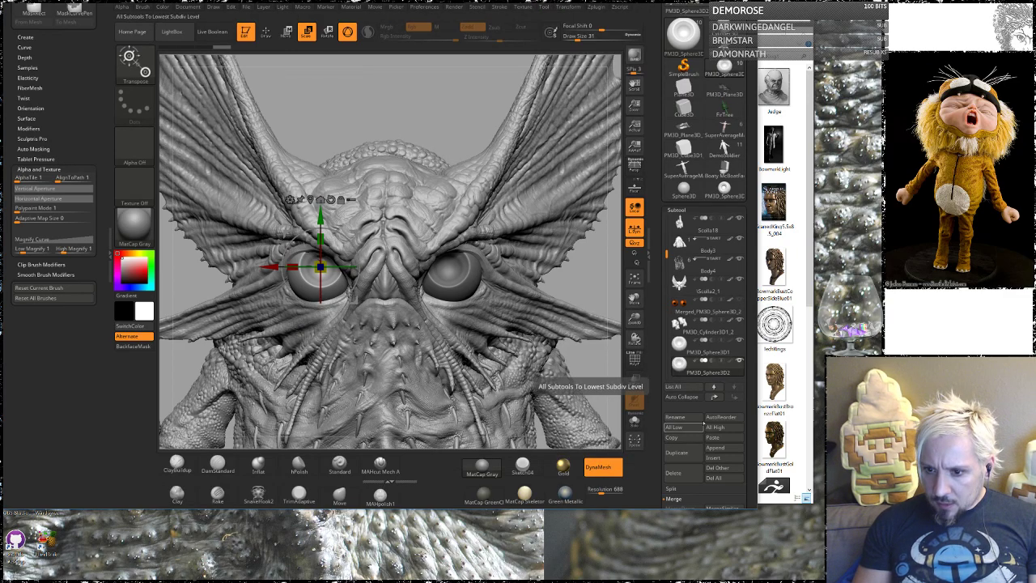
Save the creature as a ZTool (*.ztl) file in the Scolla folder.
{"action": "scroll", "coordinate": [723, 146], "scroll_direction": "up", "scroll_amount": 5}
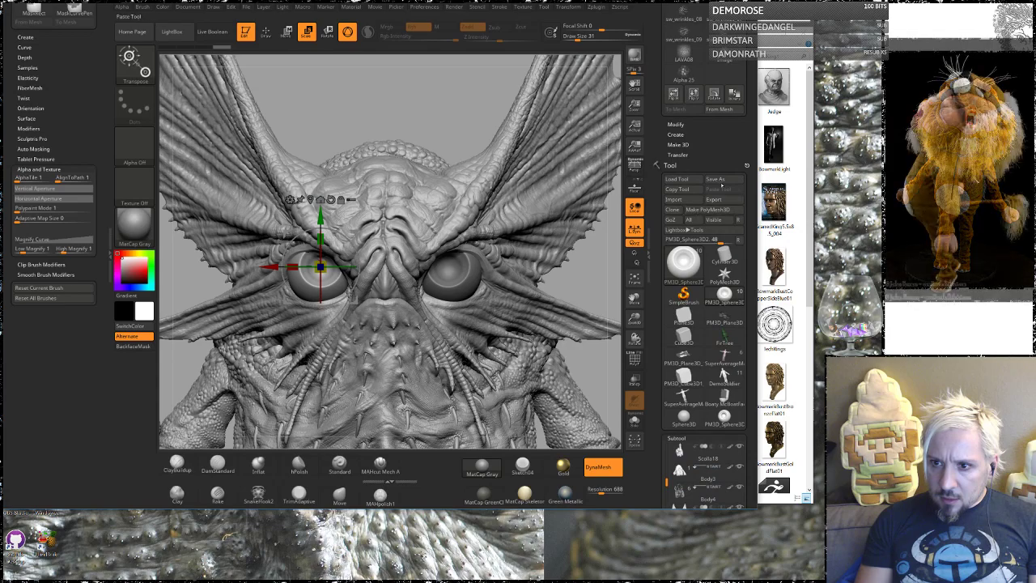
{"action": "left_click", "coordinate": [715, 179]}
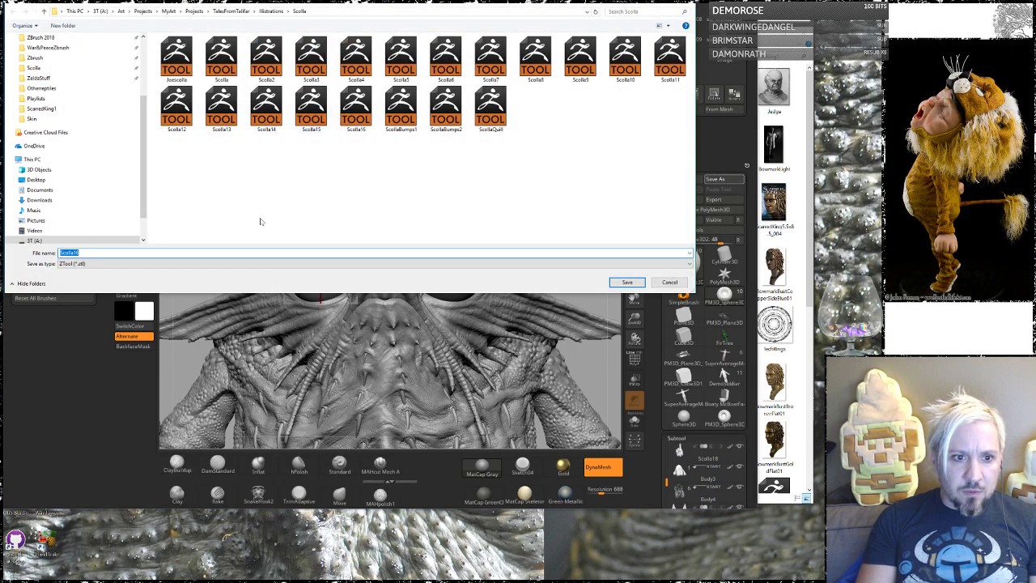
{"action": "left_click", "coordinate": [626, 283]}
{"action": "left_click", "coordinate": [568, 291]}
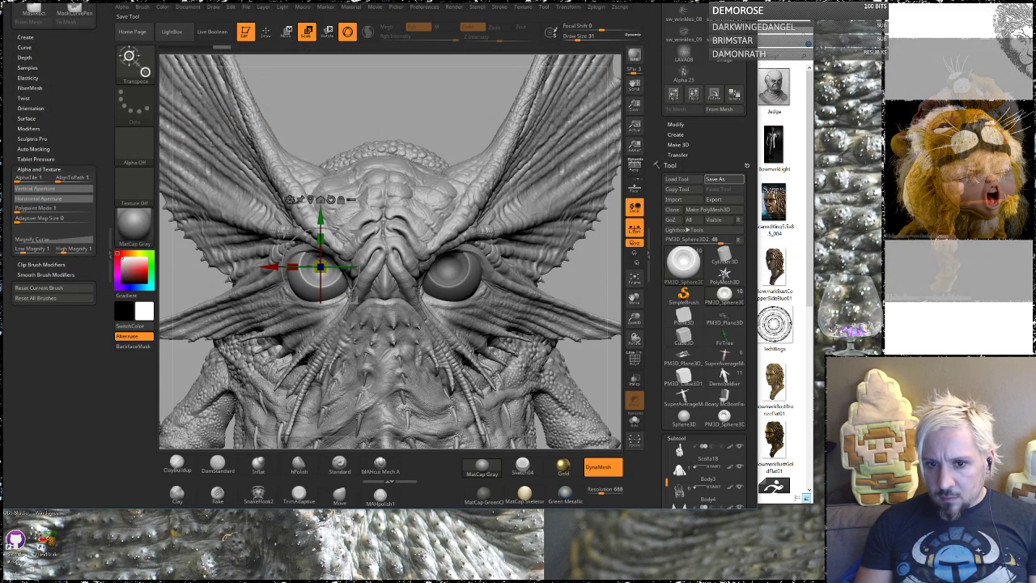
Load the Cylinder3D primitive as a new tool and stretch it along its length into a tall column.
{"action": "mouse_move", "coordinate": [723, 257]}
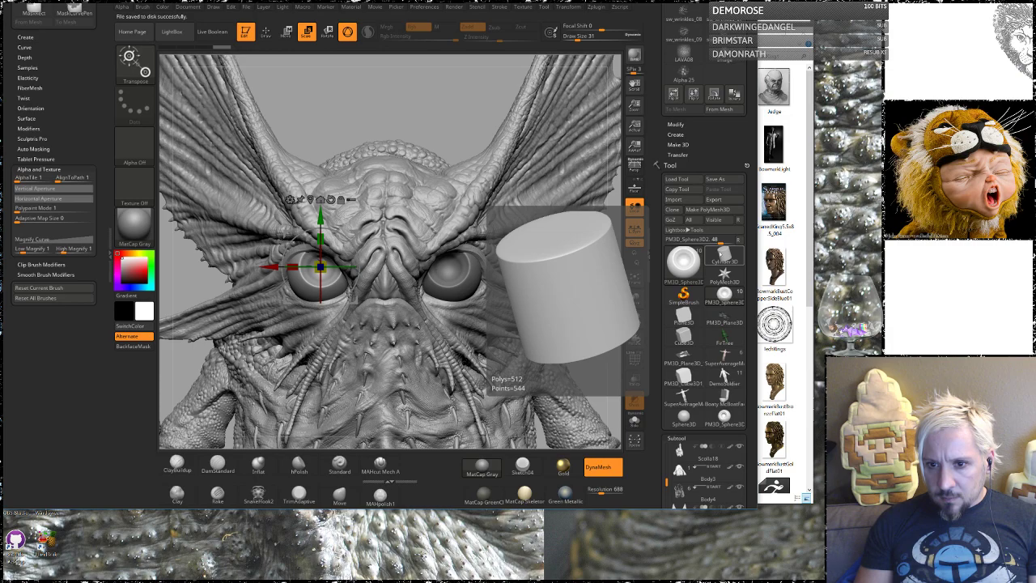
{"action": "left_click", "coordinate": [725, 275]}
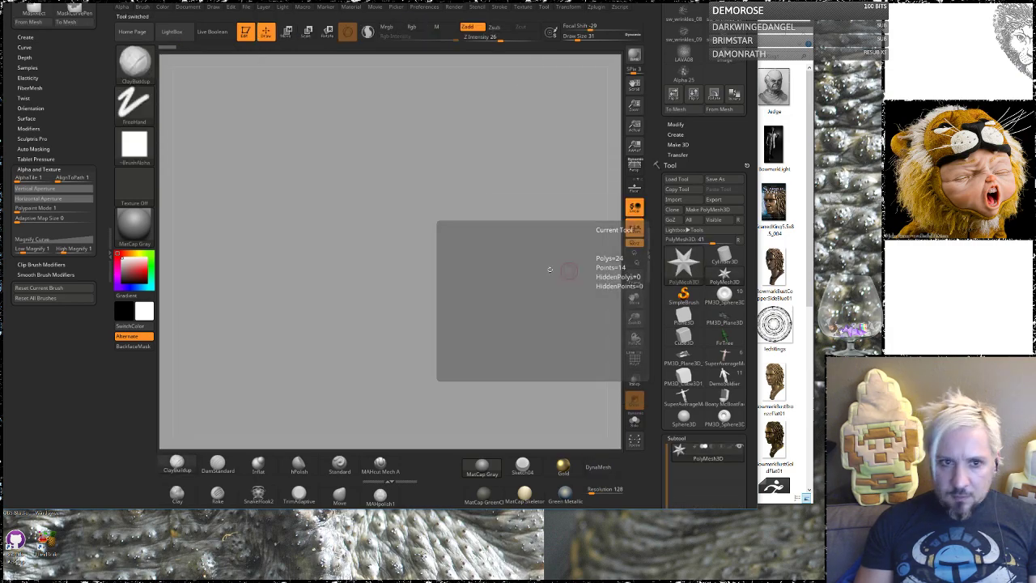
{"action": "left_click", "coordinate": [694, 270]}
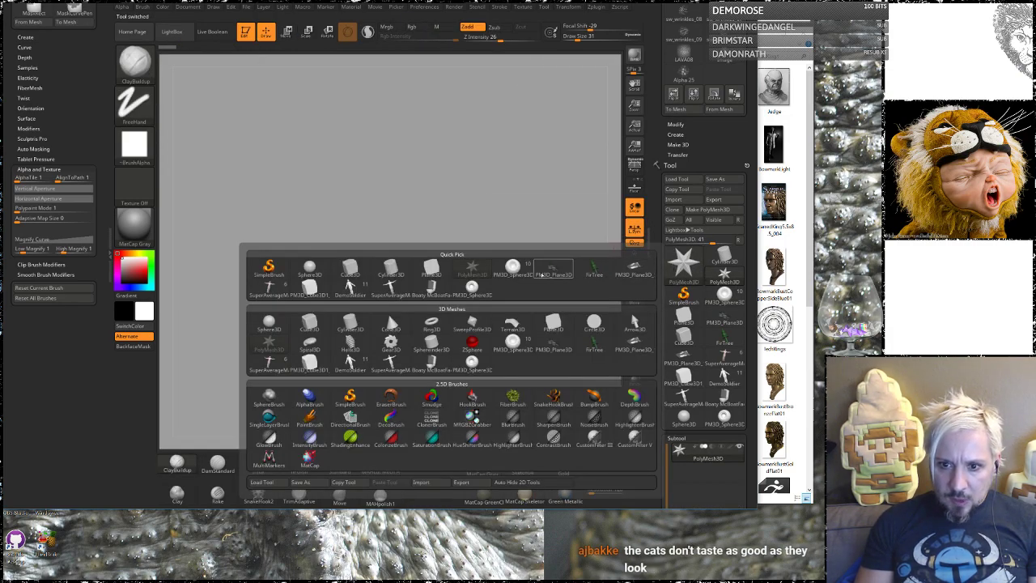
{"action": "left_click", "coordinate": [389, 270]}
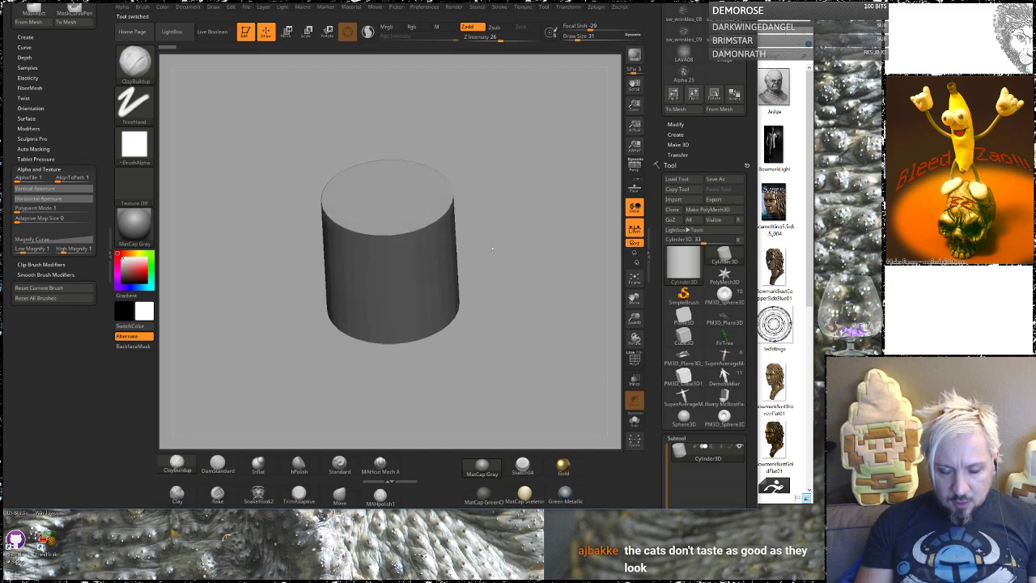
{"action": "key", "text": "r"}
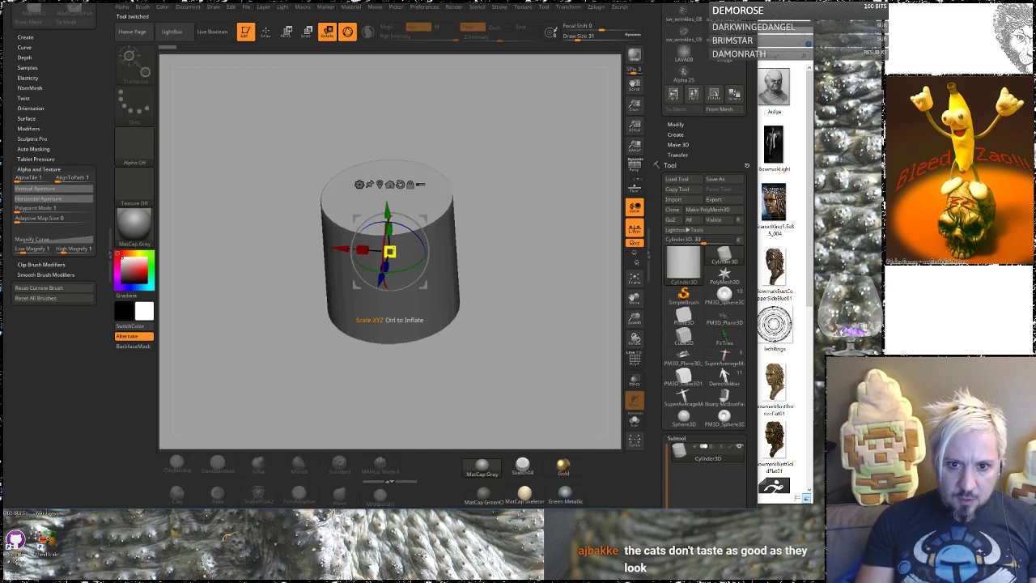
{"action": "left_click_drag", "start_coordinate": [388, 229], "coordinate": [395, 152]}
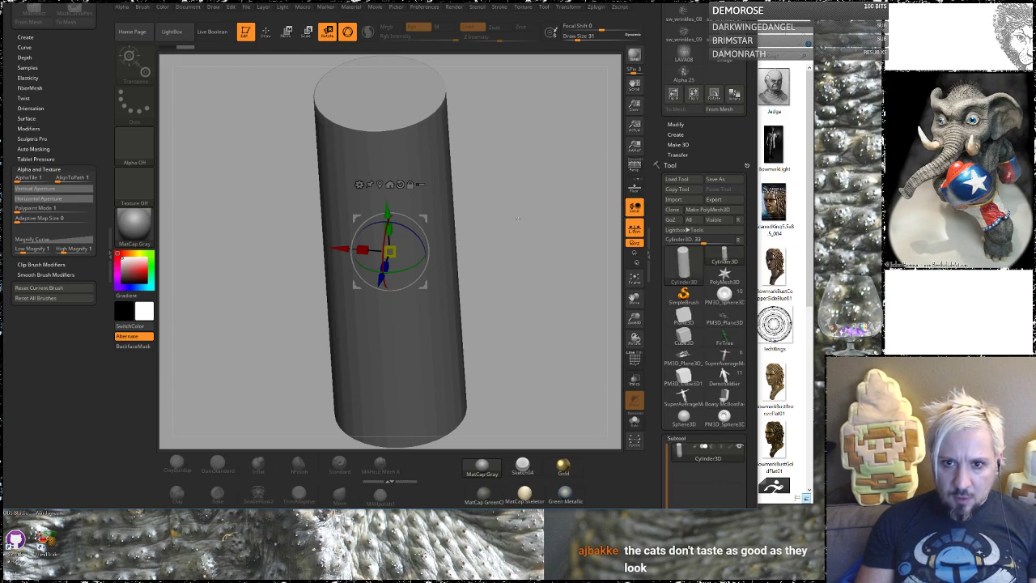
Turn on perspective view and convert the stretched cylinder into a PolyMesh3D.
{"action": "left_click", "coordinate": [634, 167]}
{"action": "left_click_drag", "start_coordinate": [527, 205], "coordinate": [519, 234], "text": "alt"}
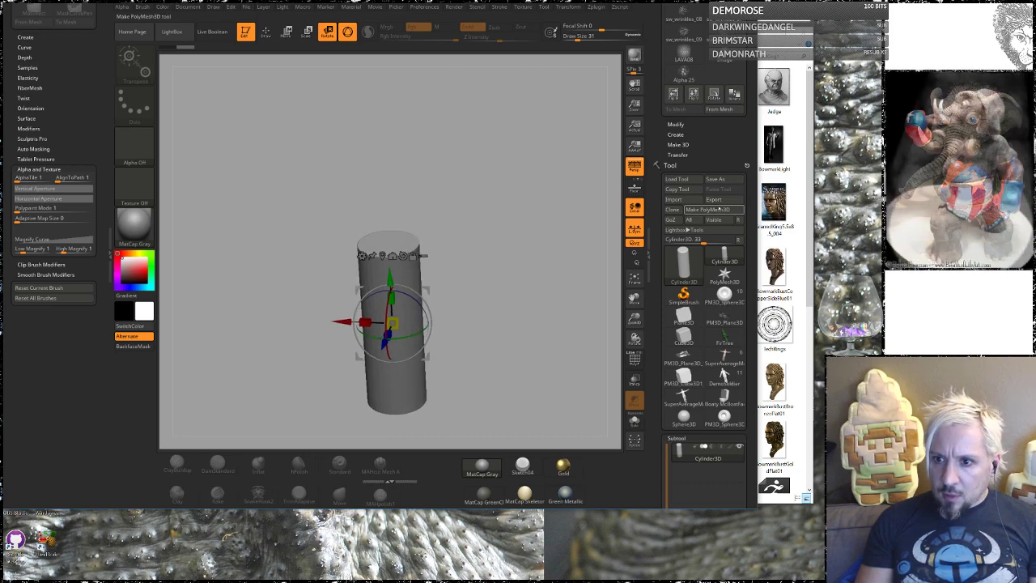
{"action": "left_click", "coordinate": [708, 209]}
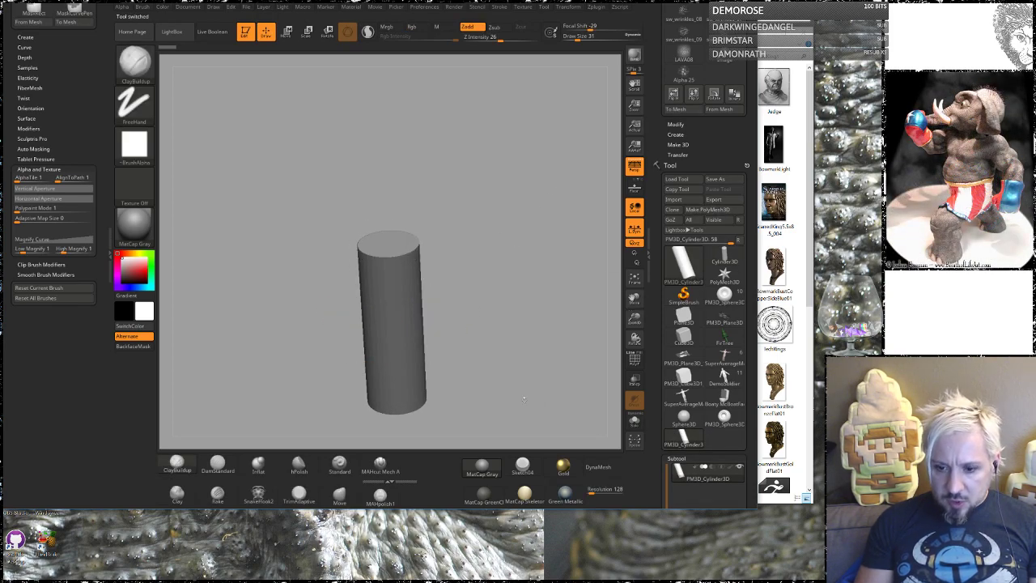
Try to DynaMesh the cylinder at resolutions 128 and 16 with the polyframe shown, and undo the remeshing.
{"action": "left_click", "coordinate": [599, 468]}
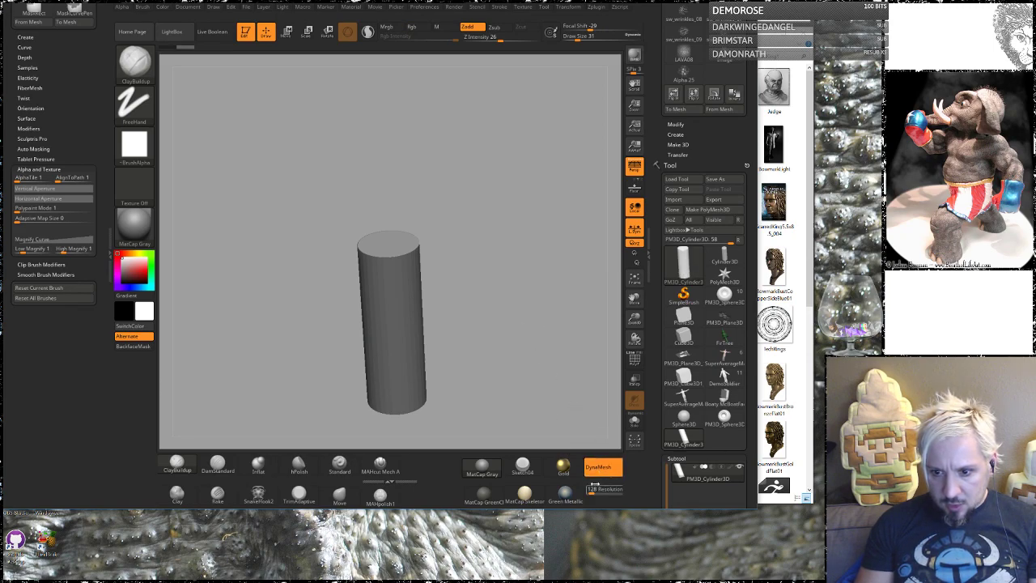
{"action": "left_click", "coordinate": [635, 359]}
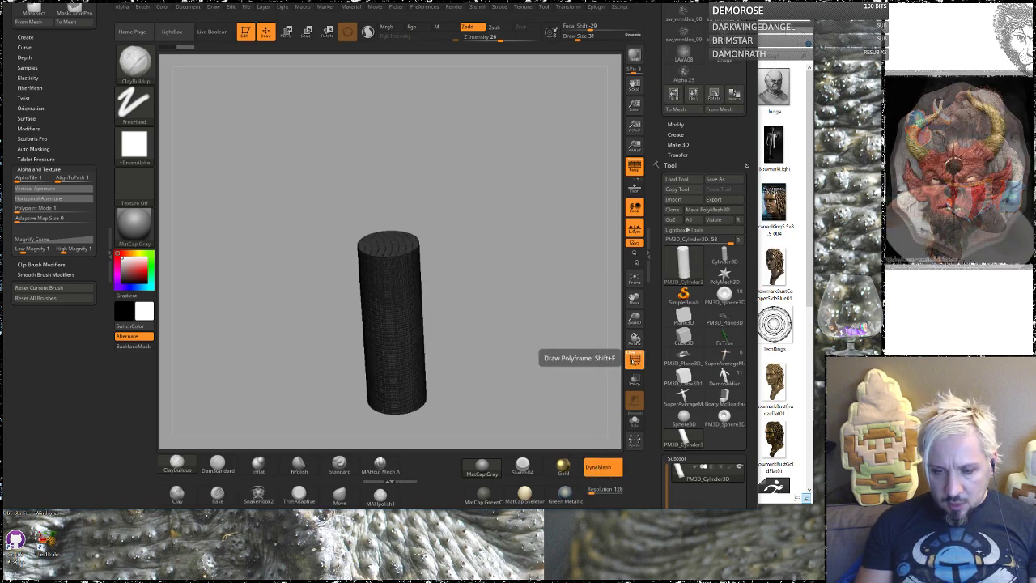
{"action": "left_click_drag", "start_coordinate": [606, 489], "coordinate": [589, 490]}
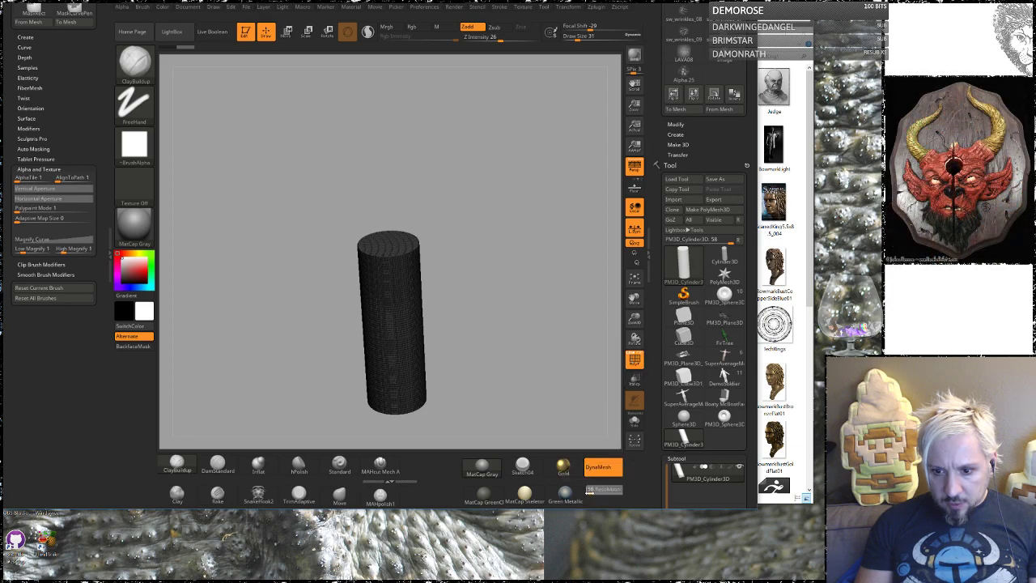
{"action": "mouse_move", "coordinate": [539, 378]}
{"action": "left_mouse_down"}
{"action": "mouse_move", "coordinate": [536, 362]}
{"action": "mouse_move", "coordinate": [507, 338]}
{"action": "mouse_move", "coordinate": [523, 396]}
{"action": "mouse_move", "coordinate": [497, 354]}
{"action": "mouse_move", "coordinate": [506, 316]}
{"action": "mouse_move", "coordinate": [533, 285]}
{"action": "mouse_move", "coordinate": [531, 237]}
{"action": "mouse_move", "coordinate": [536, 341]}
{"action": "mouse_move", "coordinate": [524, 293]}
{"action": "left_mouse_up"}
{"action": "left_click", "coordinate": [597, 468]}
{"action": "left_click", "coordinate": [597, 469]}
{"action": "key", "text": "ctrl+z"}
{"action": "key", "text": "ctrl+z"}
{"action": "key", "text": "ctrl+z"}
{"action": "key", "text": "ctrl+z"}
{"action": "left_click_drag", "start_coordinate": [526, 227], "coordinate": [527, 259], "text": "alt"}
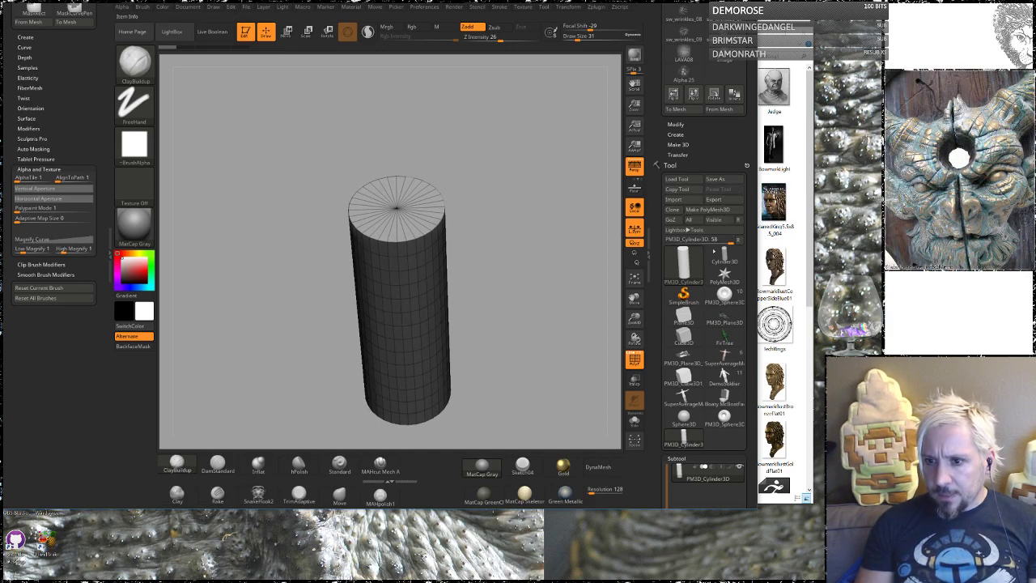
Return to the creature tool and append the PolyMesh cylinder as a new subtool.
{"action": "left_click", "coordinate": [725, 293]}
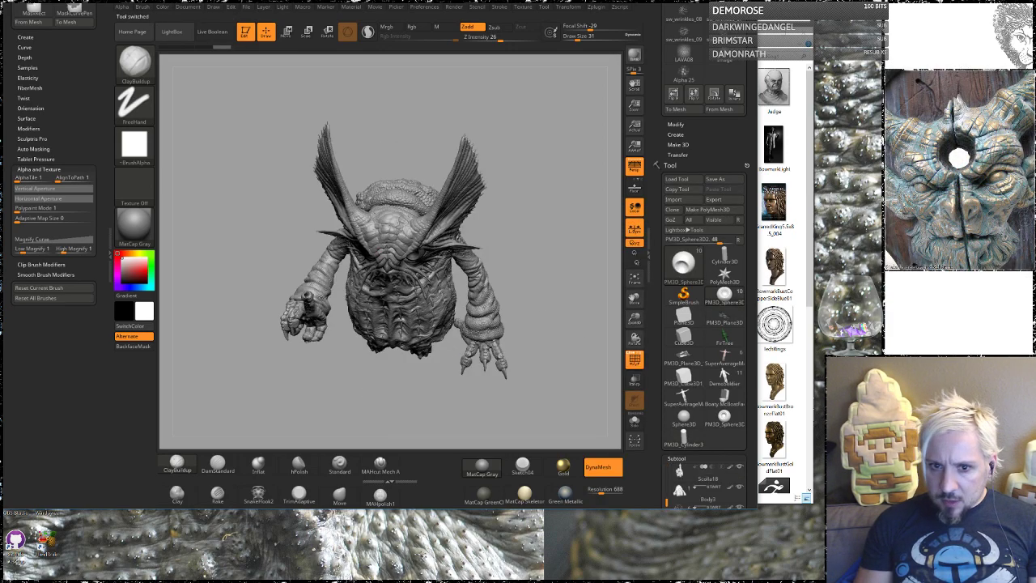
{"action": "mouse_move", "coordinate": [560, 329]}
{"action": "left_mouse_down"}
{"action": "mouse_move", "coordinate": [545, 305]}
{"action": "mouse_move", "coordinate": [559, 391]}
{"action": "mouse_move", "coordinate": [558, 380]}
{"action": "left_mouse_up"}
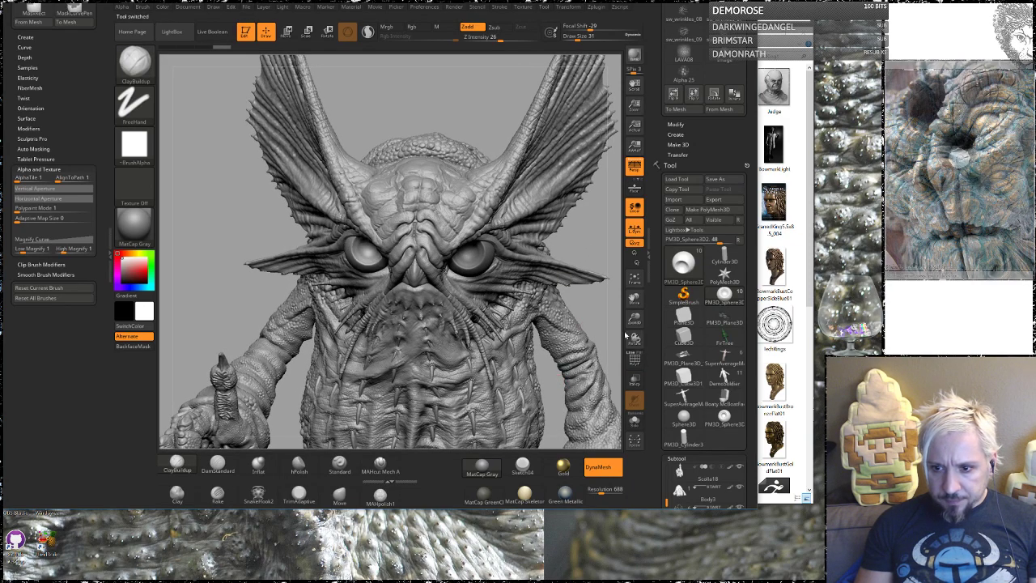
{"action": "scroll", "coordinate": [749, 259], "scroll_direction": "down", "scroll_amount": 6}
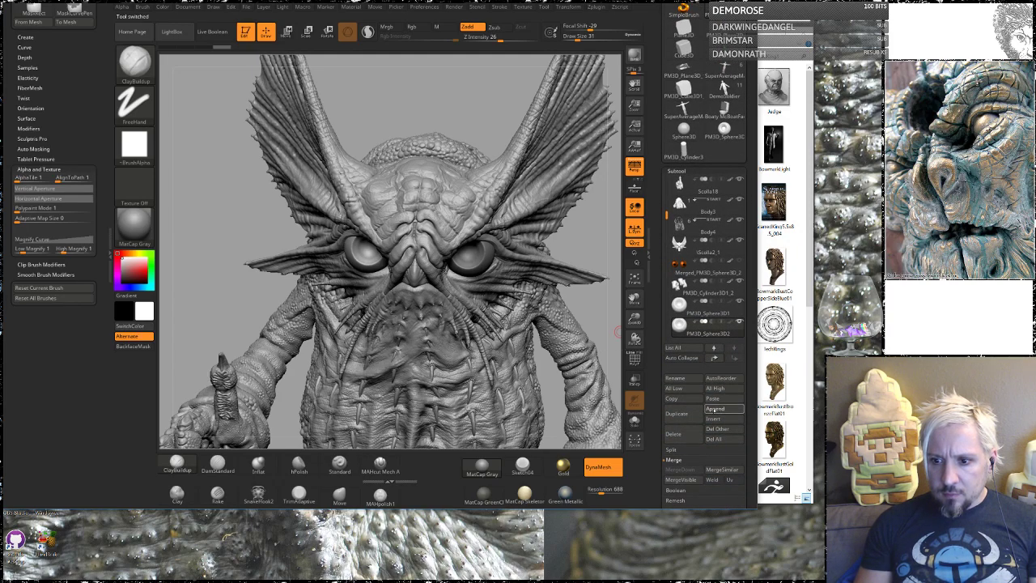
{"action": "left_click", "coordinate": [716, 409]}
{"action": "left_click", "coordinate": [565, 293]}
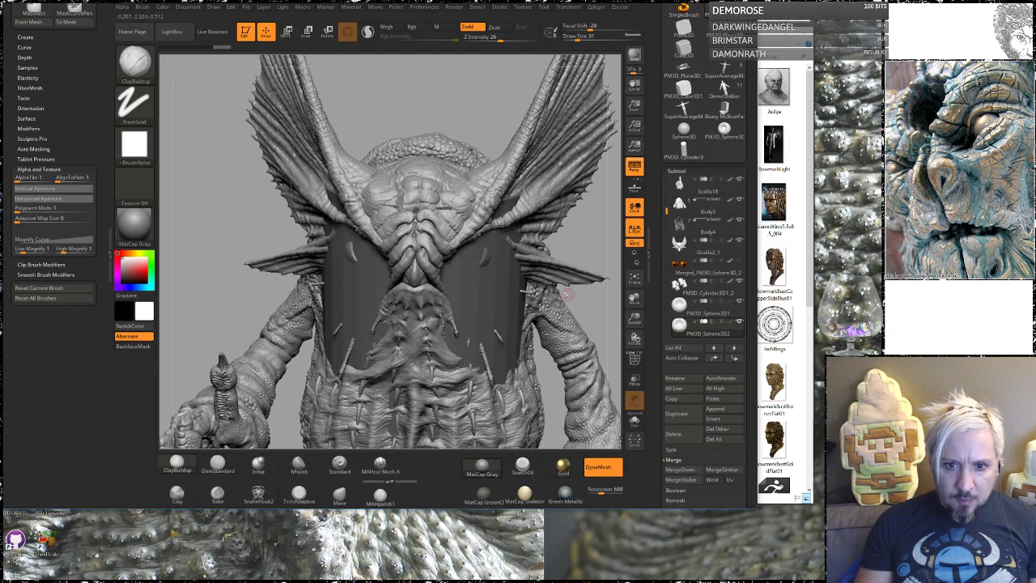
Select the appended cylinder subtool and scale it down uniformly to a small peg.
{"action": "key", "text": "w"}
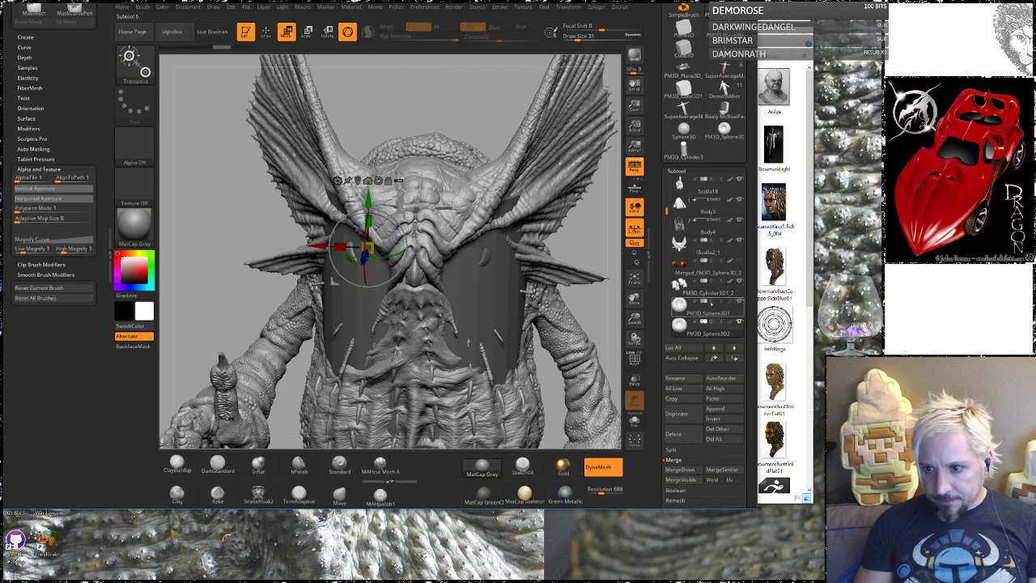
{"action": "left_click_drag", "start_coordinate": [665, 213], "coordinate": [657, 239]}
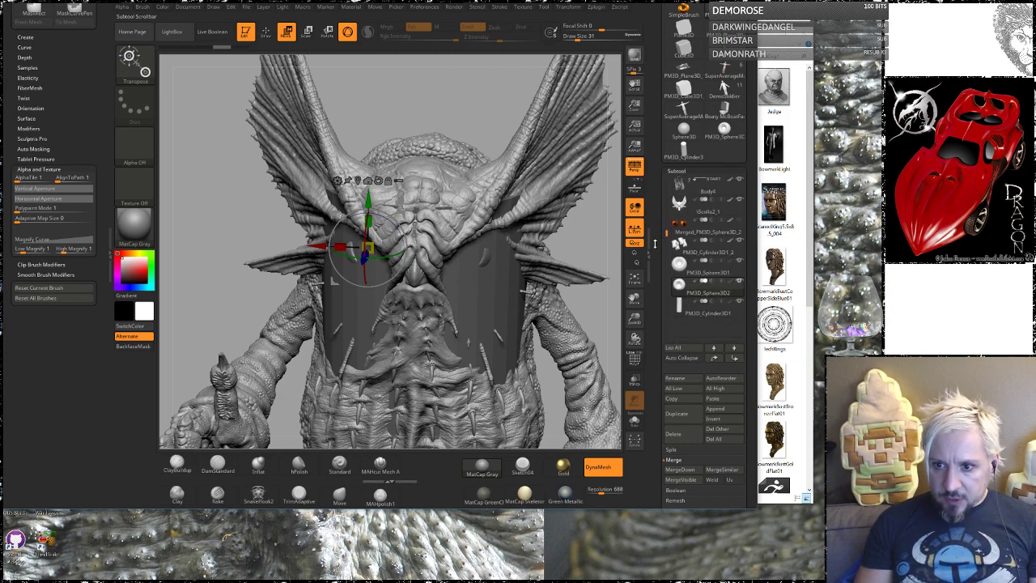
{"action": "left_click", "coordinate": [692, 308]}
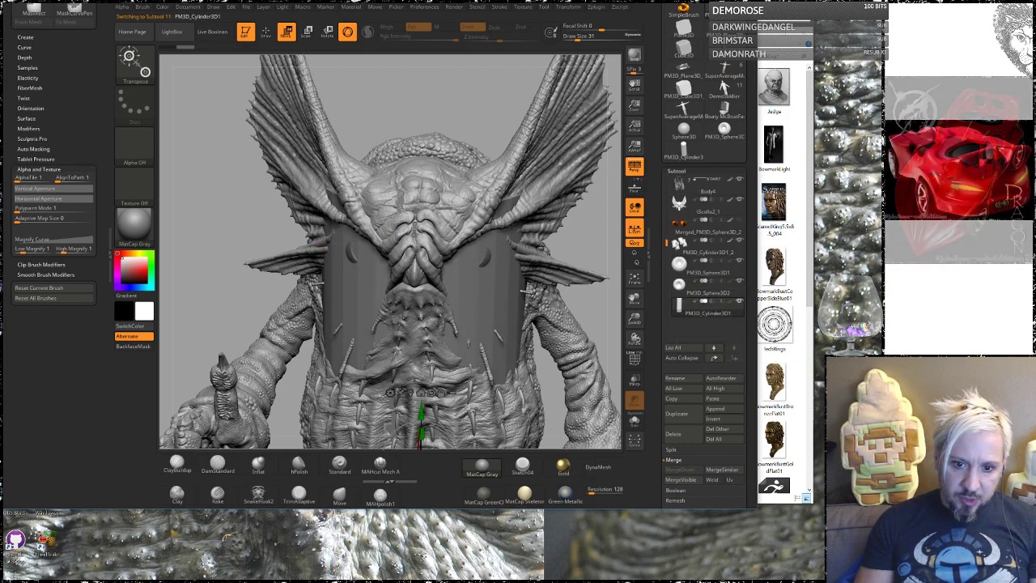
{"action": "left_click_drag", "start_coordinate": [583, 304], "coordinate": [575, 262], "text": "alt"}
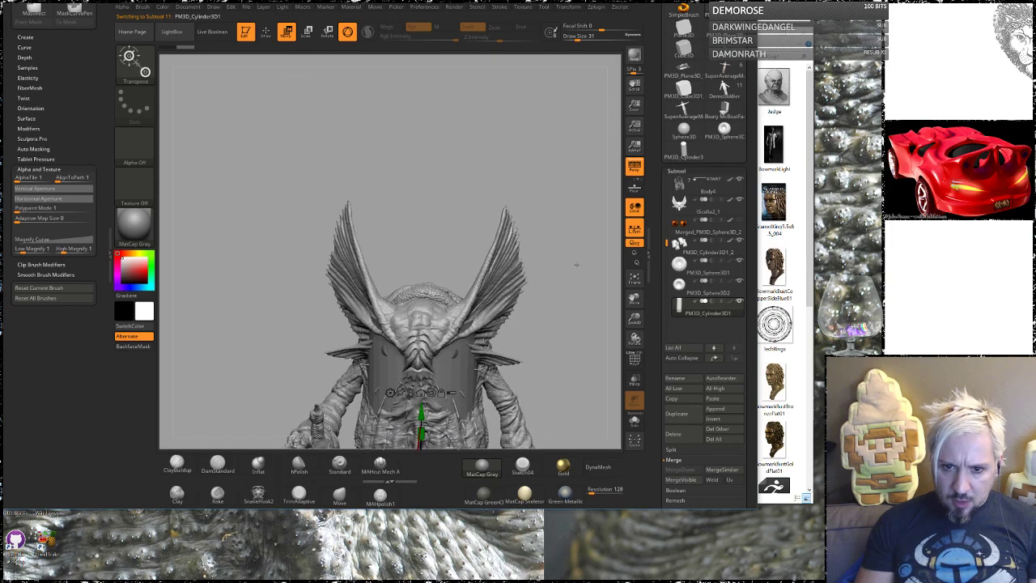
{"action": "left_click_drag", "start_coordinate": [541, 349], "coordinate": [471, 268], "text": "alt"}
{"action": "left_click_drag", "start_coordinate": [417, 319], "coordinate": [384, 379]}
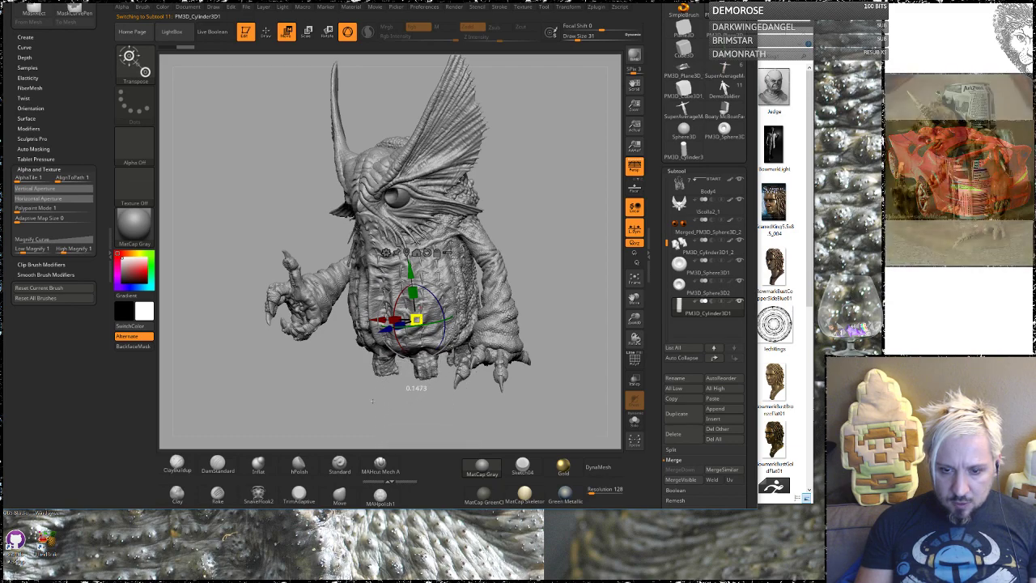
Turn the small cylinder to face forward and move it up to the upper part of one eye.
{"action": "left_click_drag", "start_coordinate": [402, 295], "coordinate": [412, 248]}
{"action": "left_click_drag", "start_coordinate": [558, 197], "coordinate": [601, 357]}
{"action": "left_click_drag", "start_coordinate": [416, 203], "coordinate": [376, 204]}
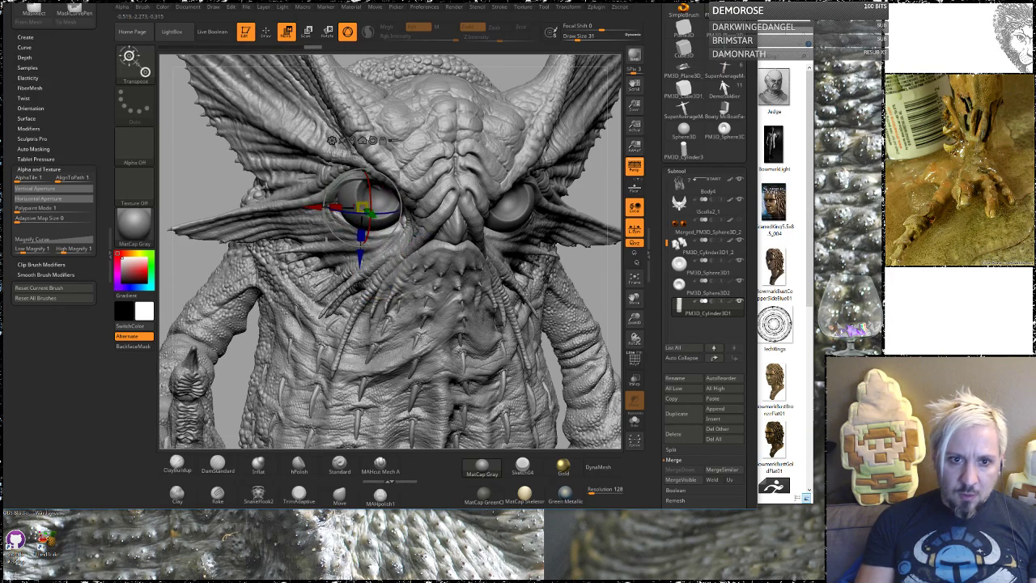
{"action": "left_click_drag", "start_coordinate": [194, 169], "coordinate": [251, 243]}
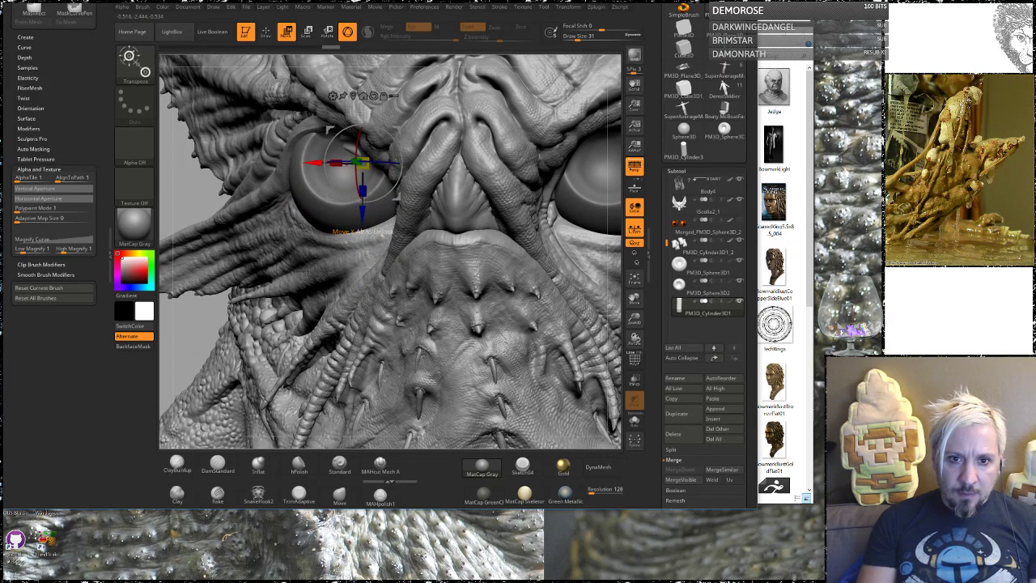
{"action": "left_click_drag", "start_coordinate": [362, 163], "coordinate": [333, 149]}
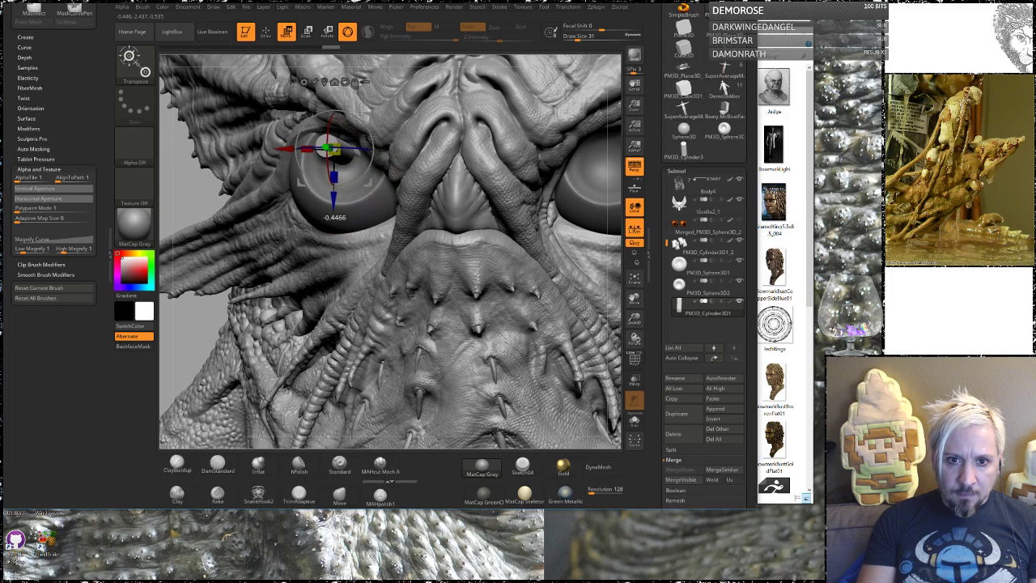
Adjust the cylinder's depth and height so it sits in the upper part of the eye, beneath the lid.
{"action": "left_click_drag", "start_coordinate": [194, 177], "coordinate": [252, 182]}
{"action": "left_click_drag", "start_coordinate": [612, 230], "coordinate": [576, 97], "text": "alt"}
{"action": "left_click_drag", "start_coordinate": [565, 153], "coordinate": [307, 154]}
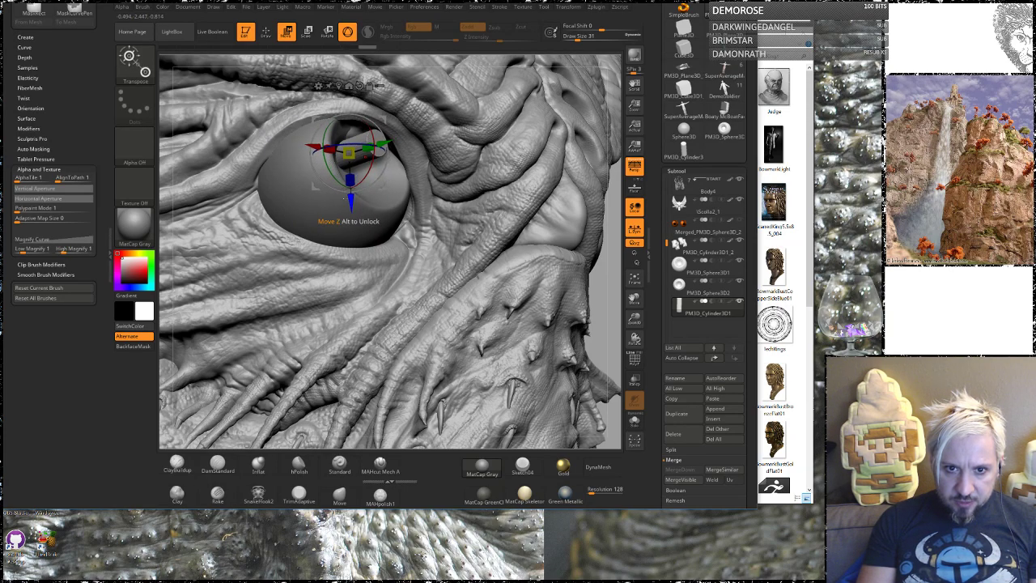
{"action": "left_click_drag", "start_coordinate": [350, 195], "coordinate": [354, 193]}
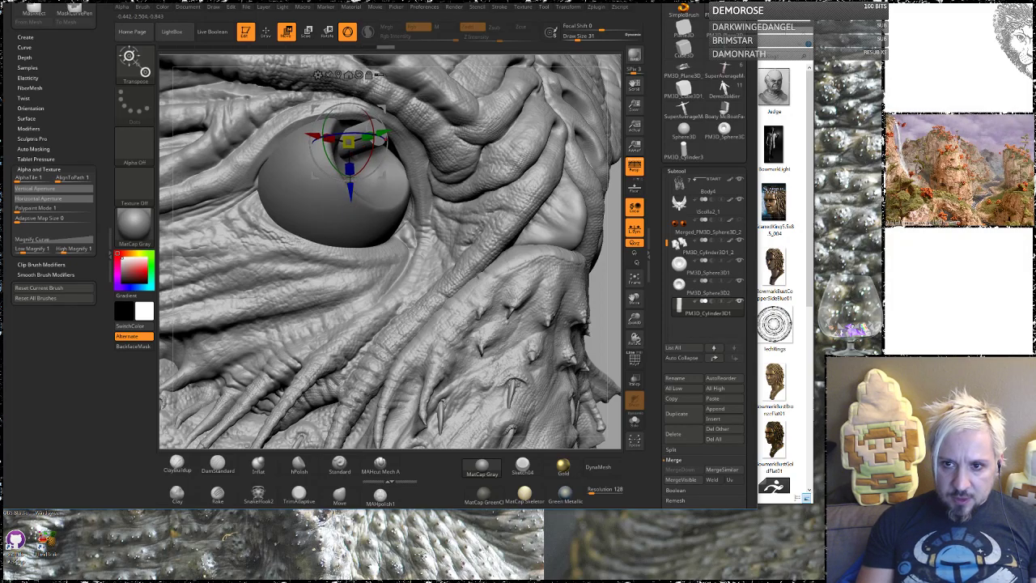
Duplicate the small cylinder across to the same spot on the opposite eye and check both eyes from the front.
{"action": "left_click_drag", "start_coordinate": [604, 274], "coordinate": [599, 181]}
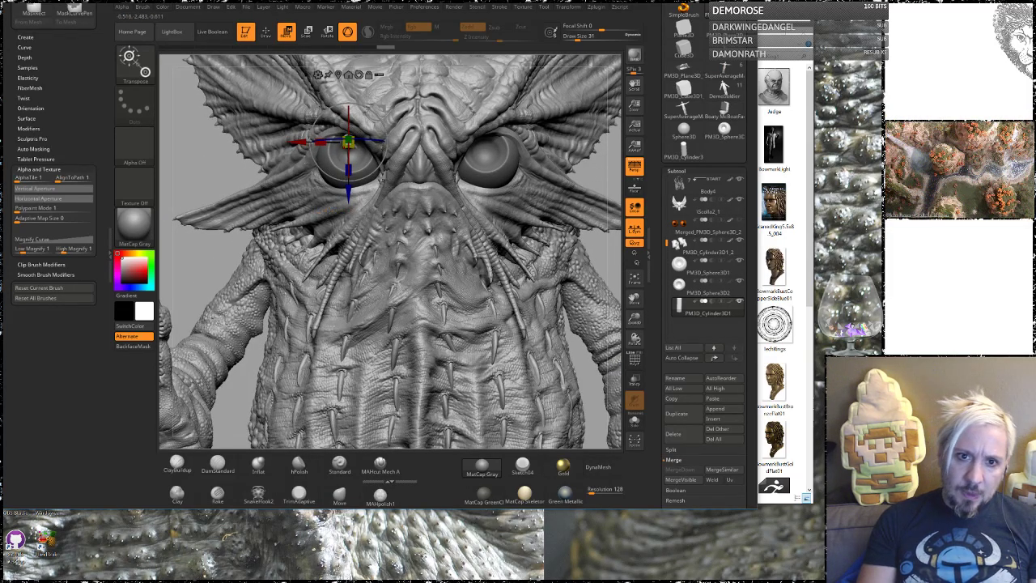
{"action": "left_click_drag", "start_coordinate": [348, 142], "coordinate": [488, 142]}
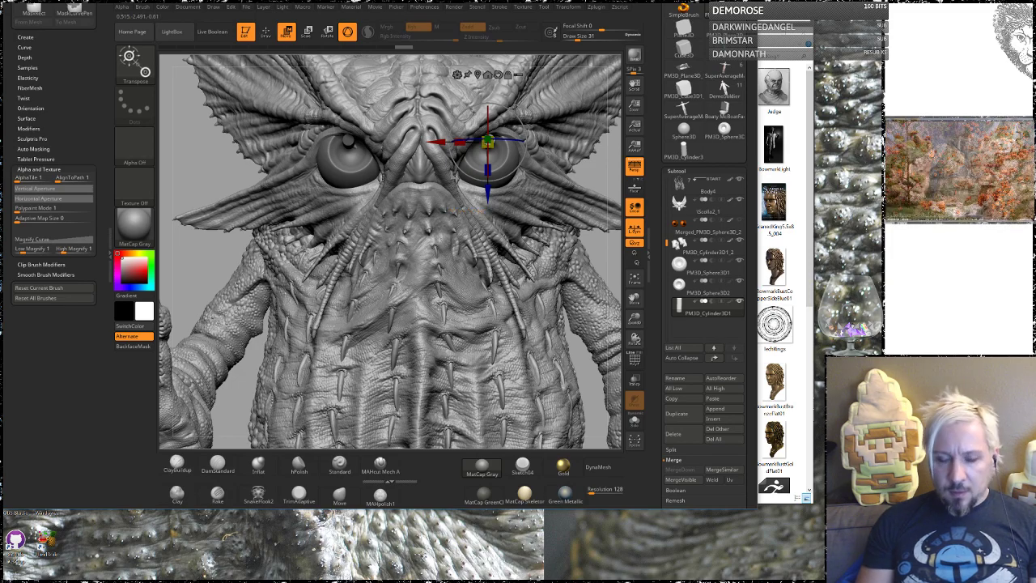
{"action": "key", "text": "q"}
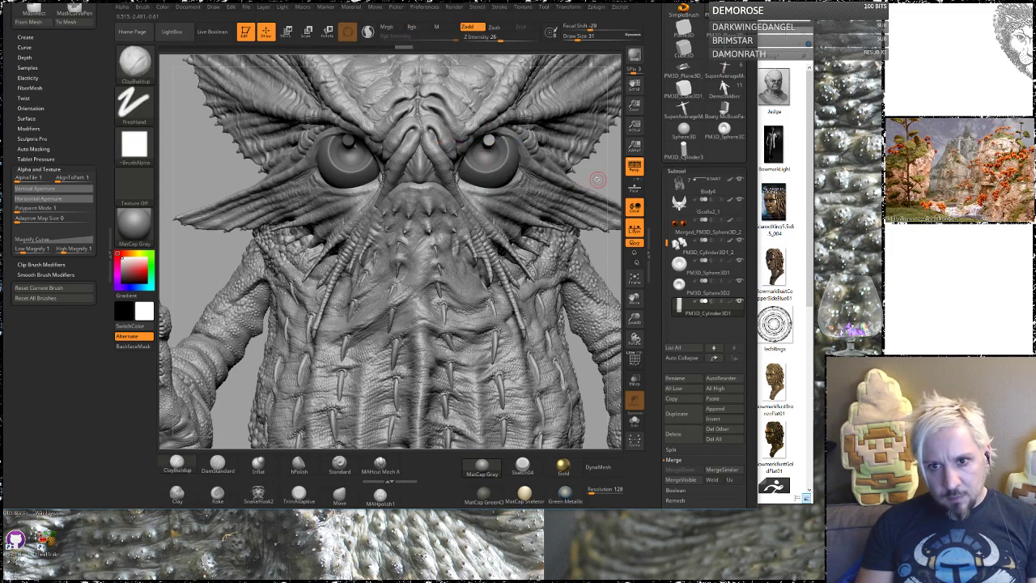
{"action": "left_click_drag", "start_coordinate": [597, 177], "coordinate": [573, 217]}
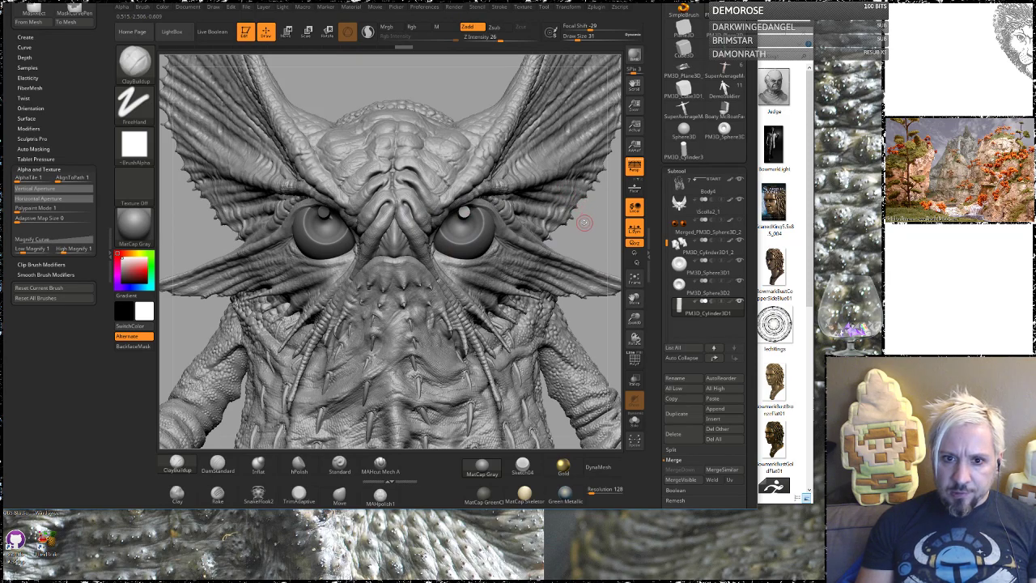
{"action": "left_click_drag", "start_coordinate": [581, 220], "coordinate": [529, 162]}
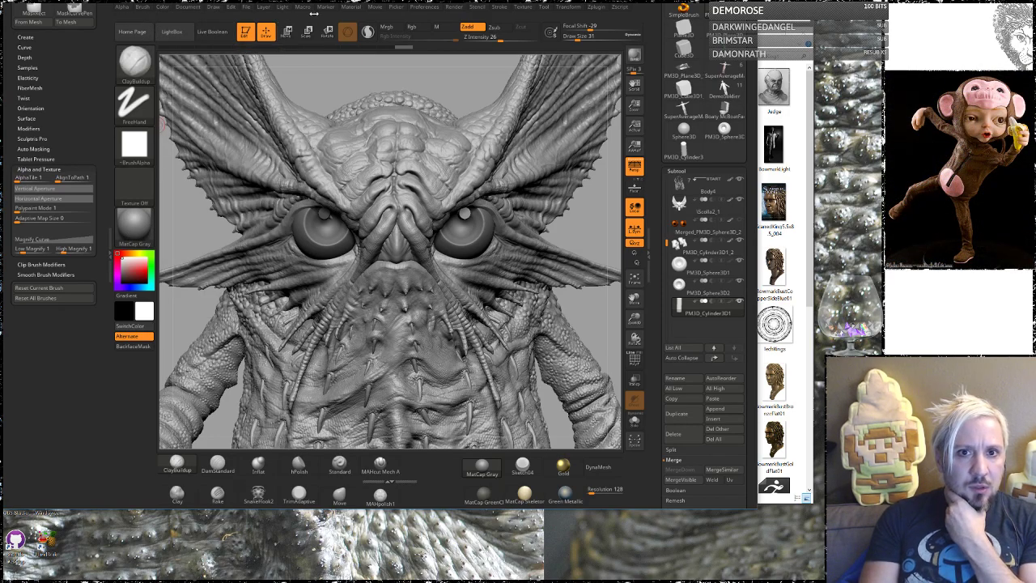
{"action": "left_click", "coordinate": [348, 10]}
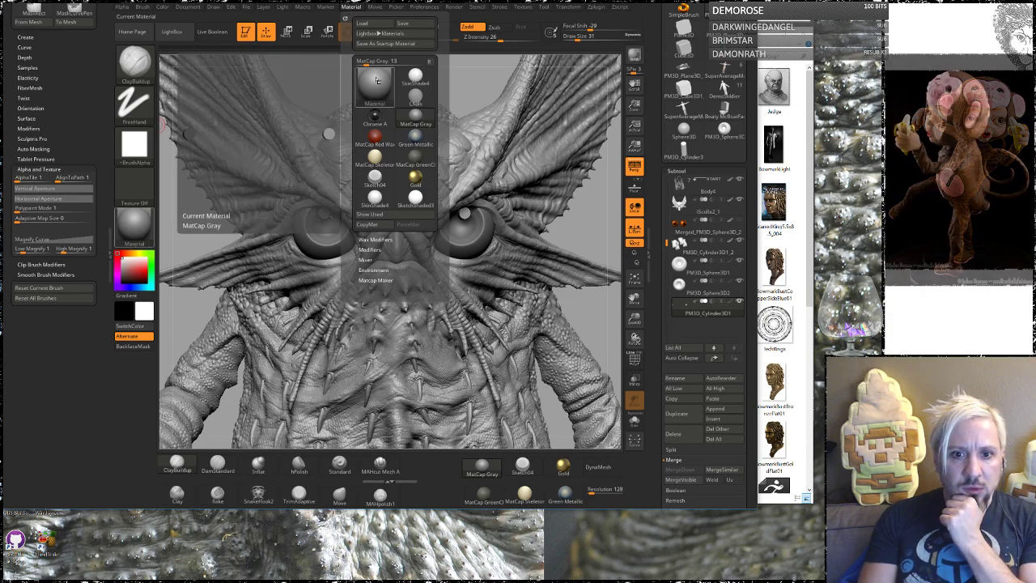
{"action": "left_click", "coordinate": [378, 81]}
{"action": "left_click", "coordinate": [377, 269]}
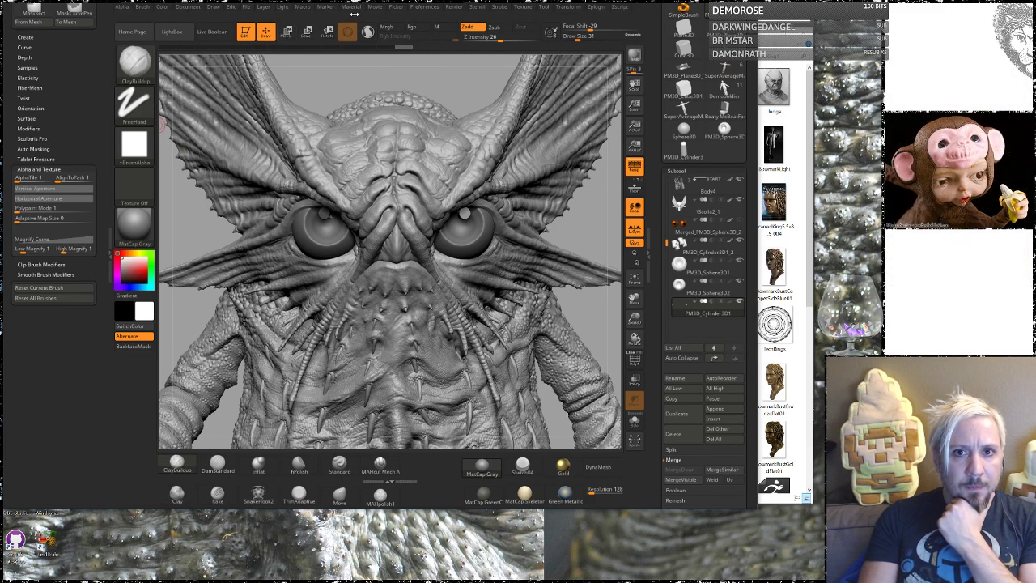
Dock the Render palette beside the canvas beneath the brush settings.
{"action": "left_click", "coordinate": [454, 6]}
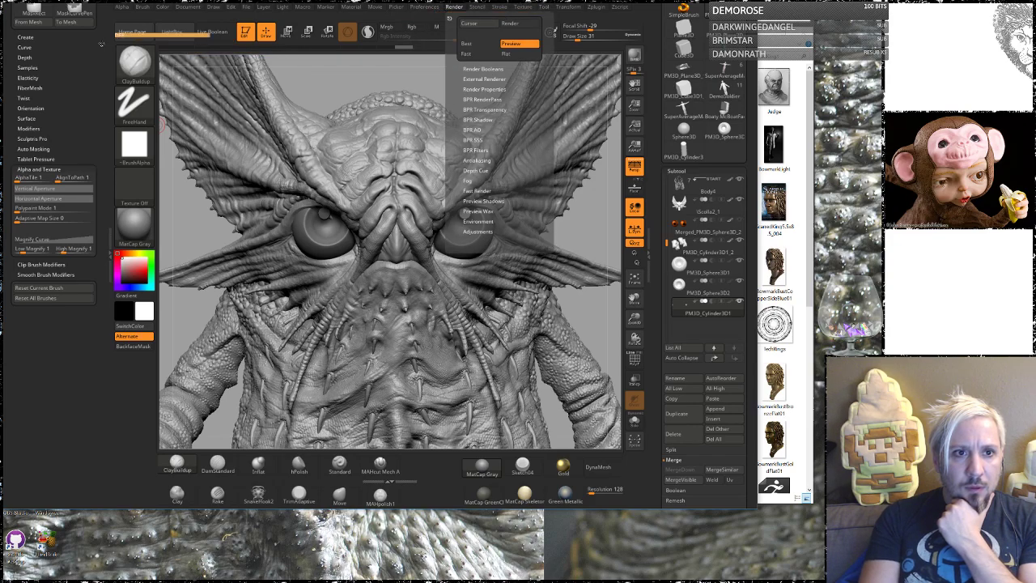
{"action": "left_click_drag", "start_coordinate": [38, 284], "coordinate": [20, 324]}
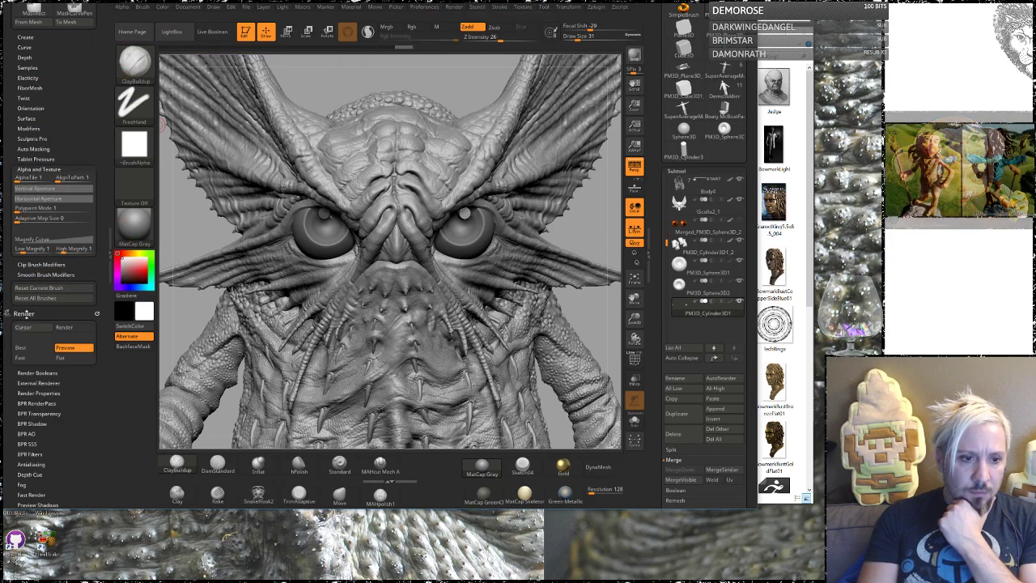
Look through the Render palette's Environment, Preview Shadows and Adjustments settings.
{"action": "left_click_drag", "start_coordinate": [85, 392], "coordinate": [46, 227]}
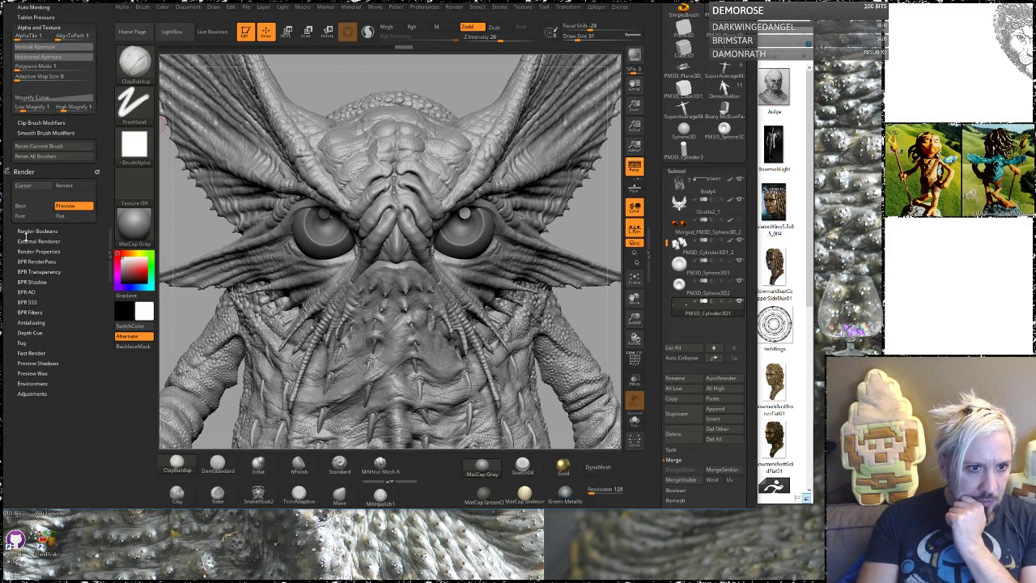
{"action": "left_click", "coordinate": [37, 384]}
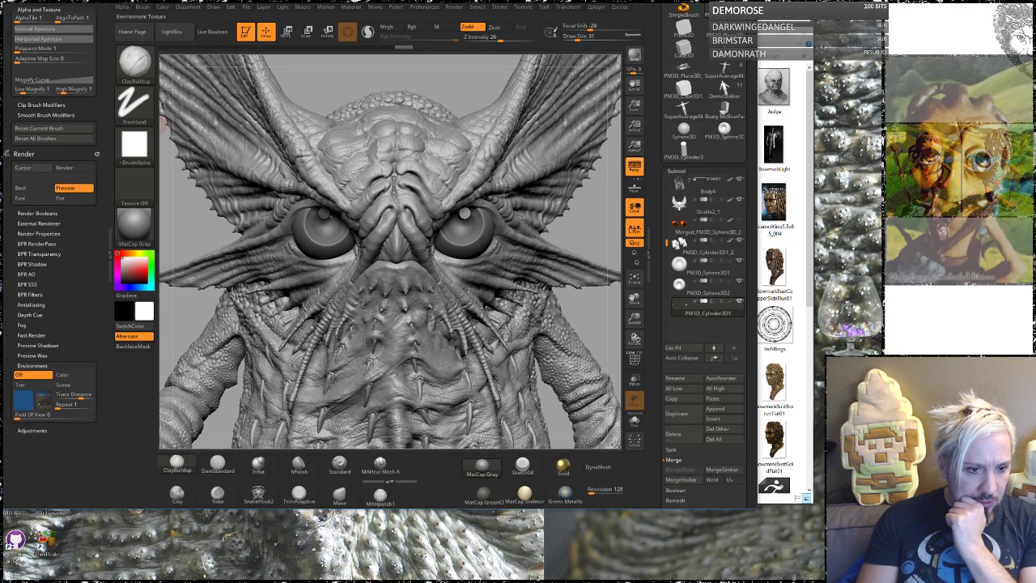
{"action": "mouse_move", "coordinate": [24, 400]}
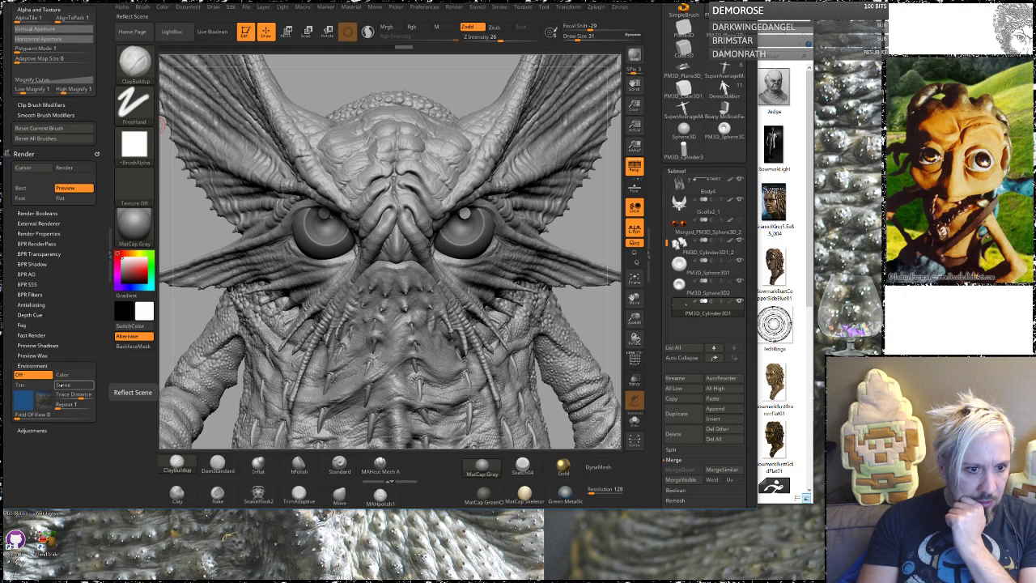
{"action": "left_click", "coordinate": [43, 346]}
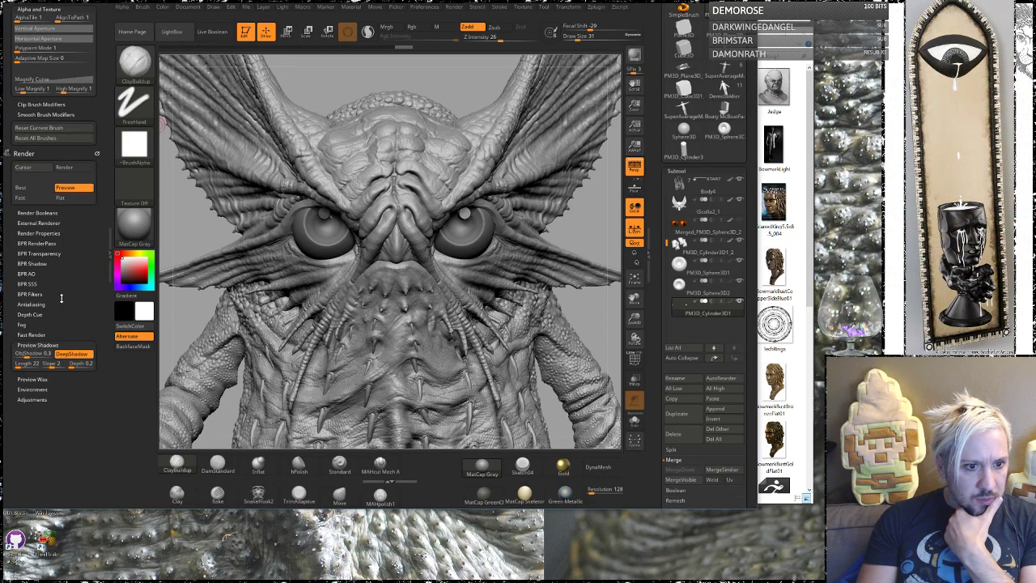
{"action": "left_click", "coordinate": [35, 400]}
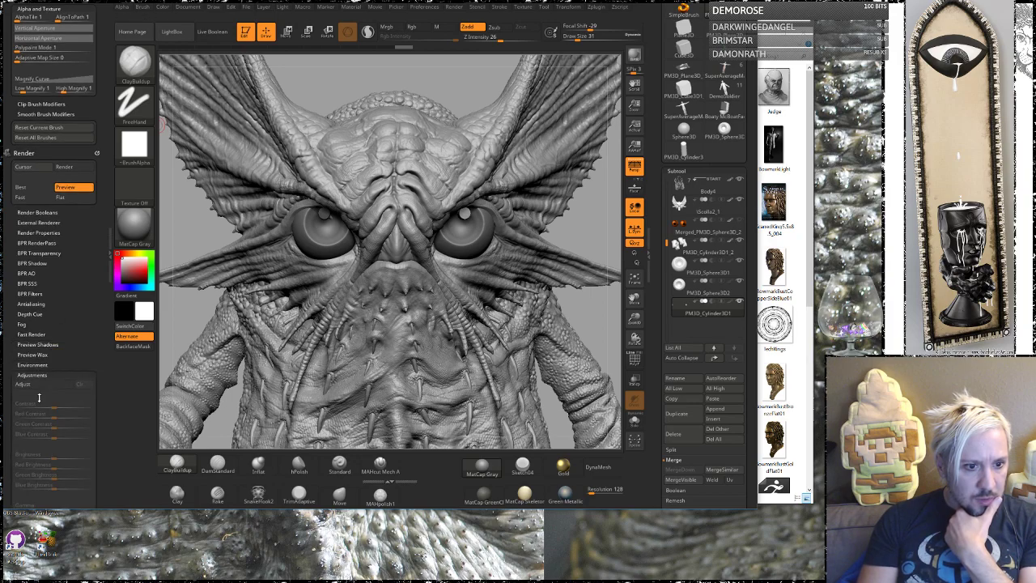
{"action": "left_click_drag", "start_coordinate": [83, 322], "coordinate": [77, 339]}
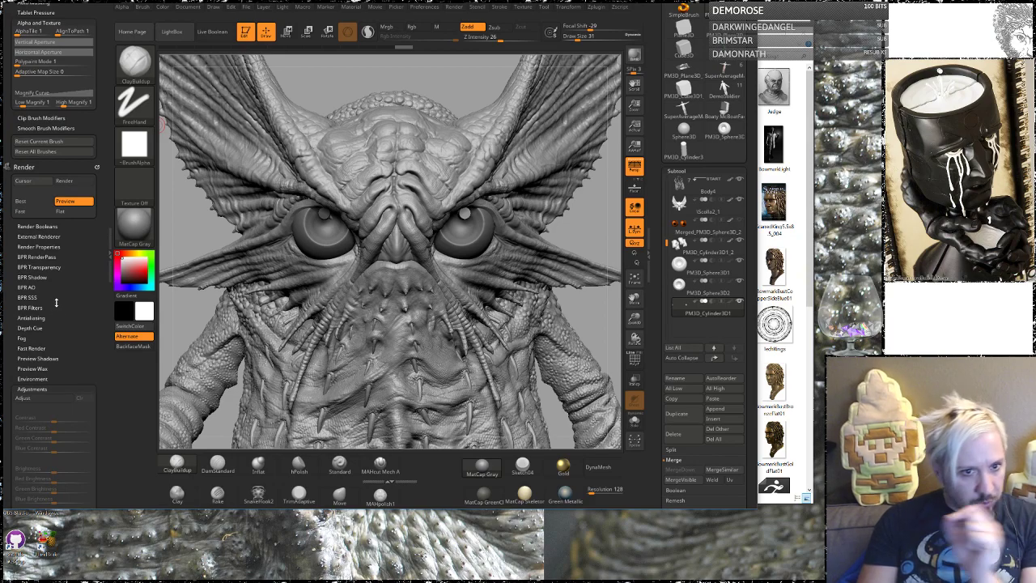
{"action": "key", "text": "ctrl"}
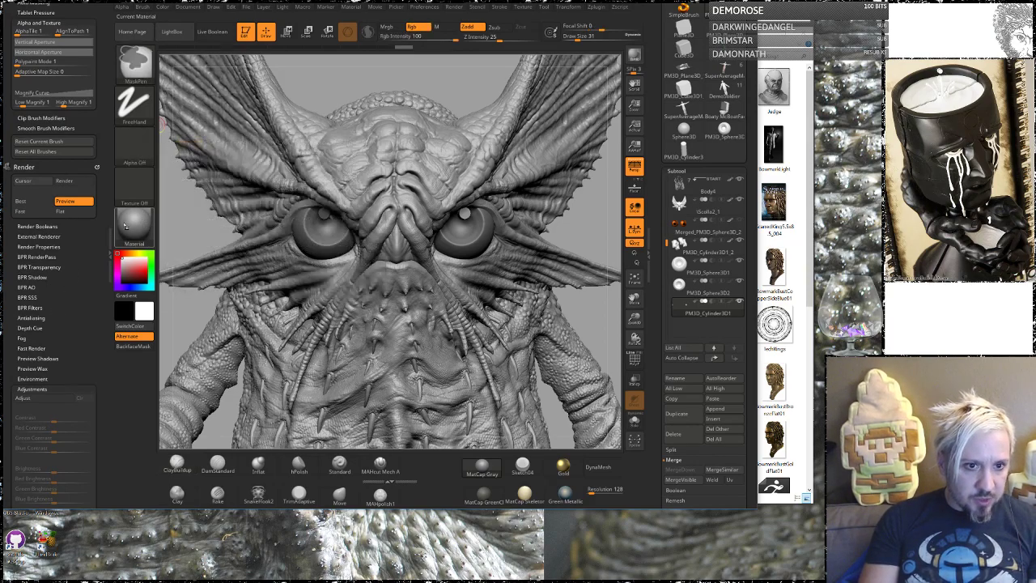
{"action": "left_click", "coordinate": [138, 220]}
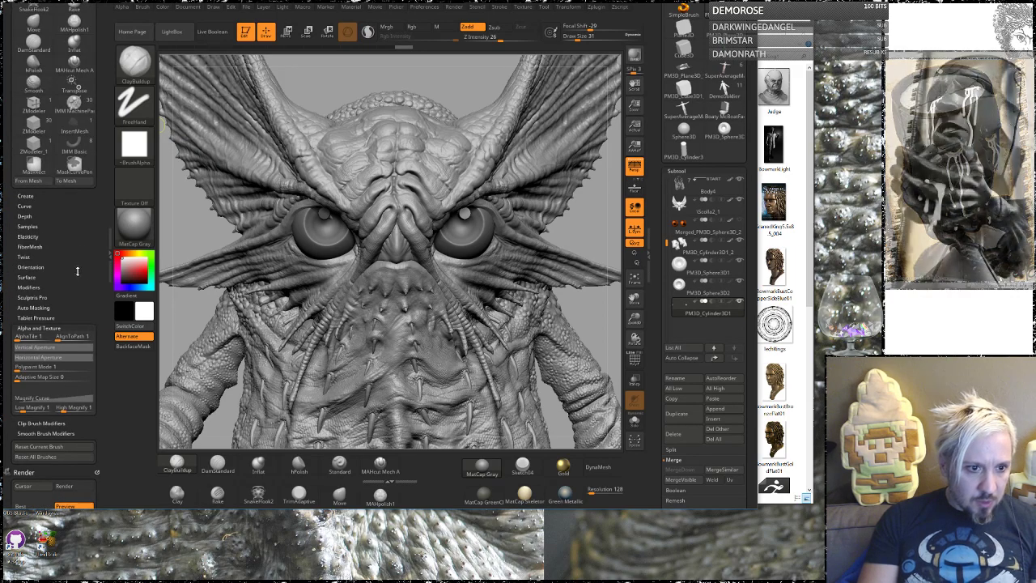
{"action": "scroll", "coordinate": [92, 229], "scroll_direction": "down", "scroll_amount": 5}
{"action": "scroll", "coordinate": [91, 229], "scroll_direction": "down", "scroll_amount": 3}
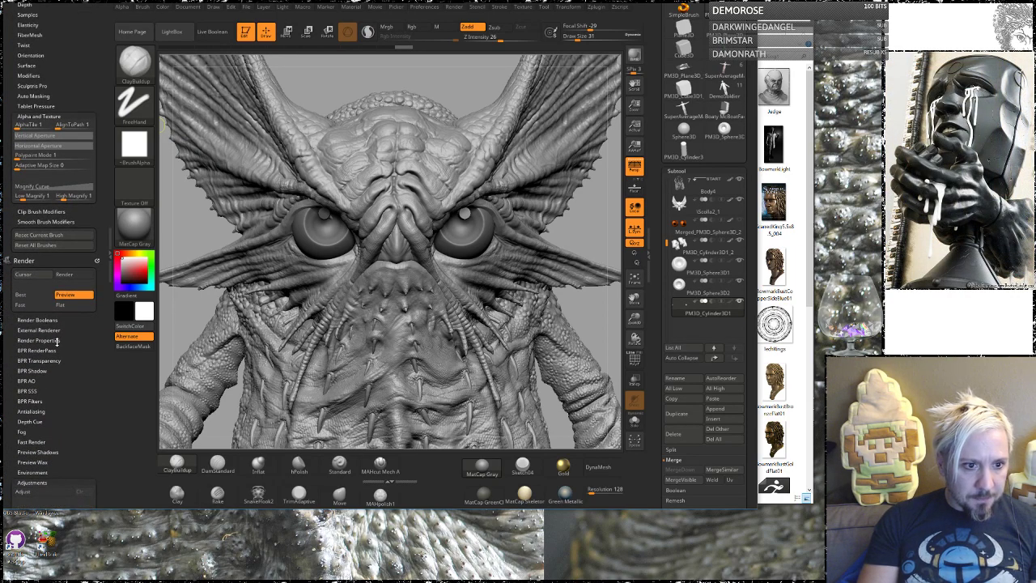
Render the creature in Best mode and send the model to KeyShot as the external renderer.
{"action": "left_click", "coordinate": [30, 296]}
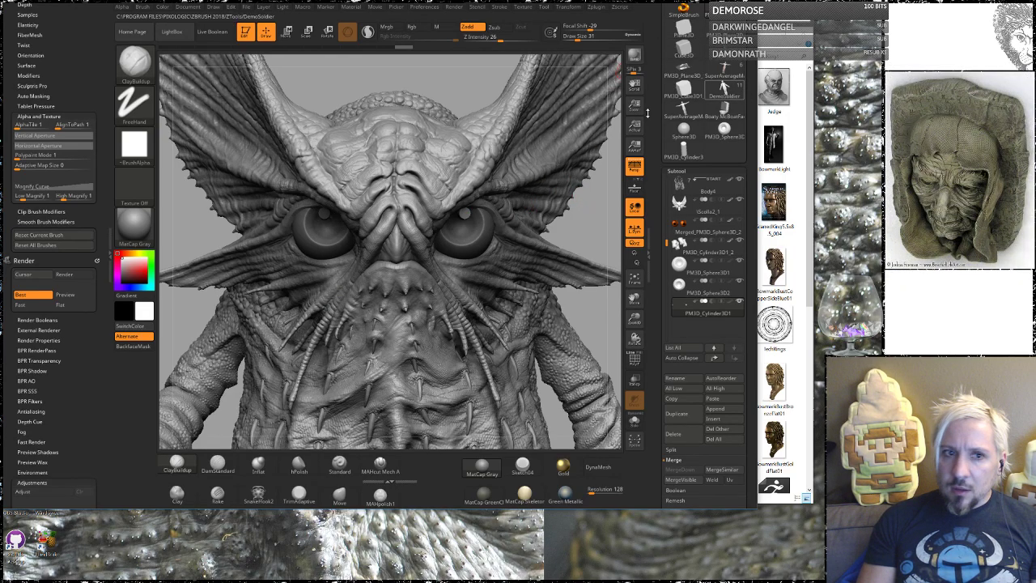
{"action": "left_click", "coordinate": [37, 330]}
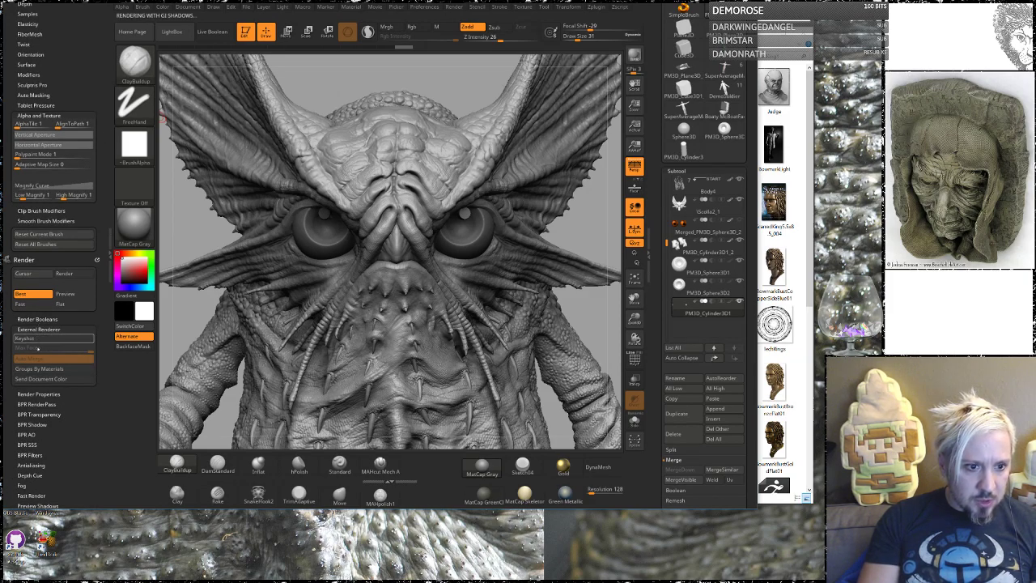
{"action": "left_click", "coordinate": [38, 339]}
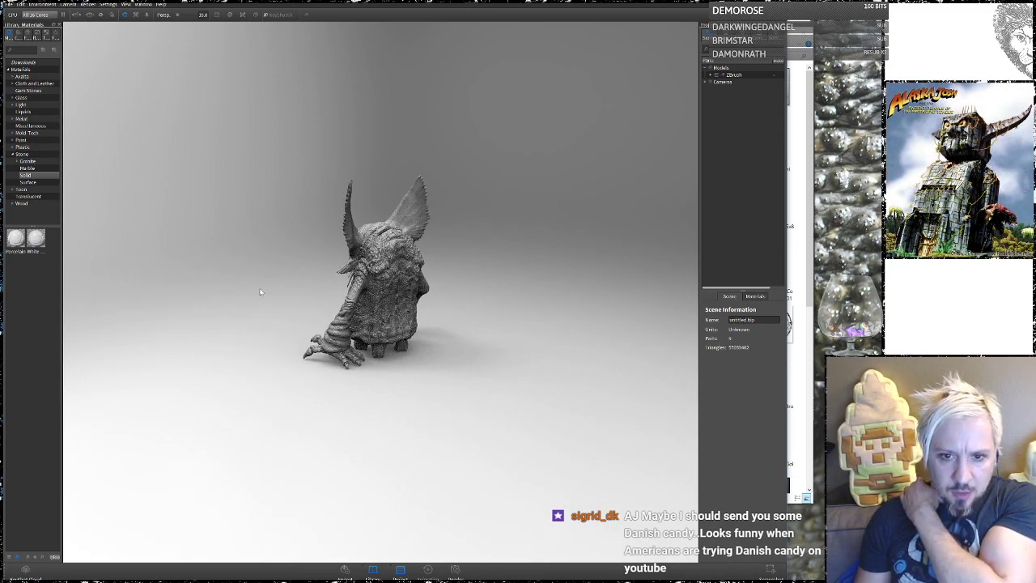
Turn the KeyShot camera to the creature's front and move in until the body fills the view.
{"action": "left_click_drag", "start_coordinate": [260, 293], "coordinate": [636, 308]}
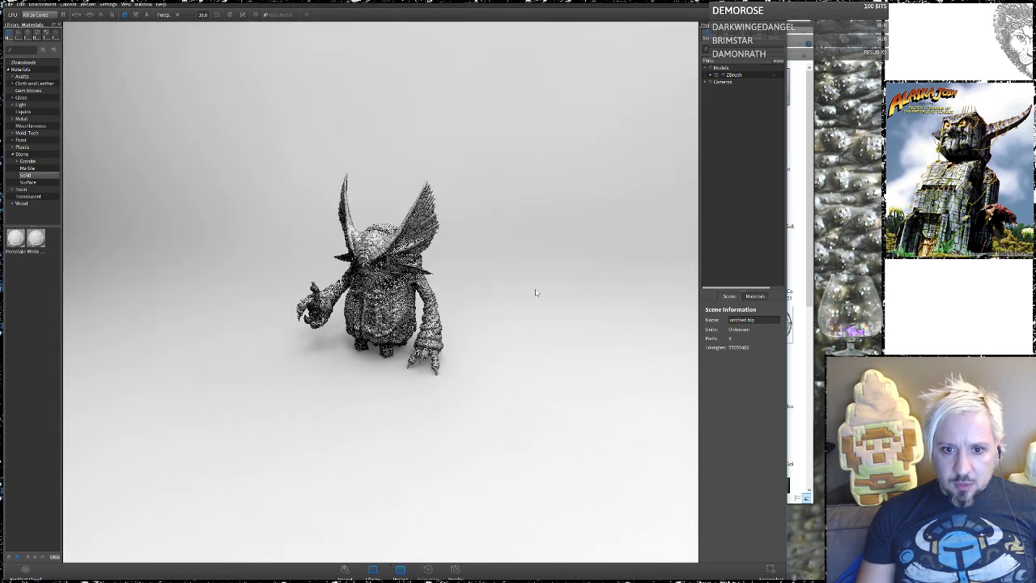
{"action": "left_click_drag", "start_coordinate": [480, 289], "coordinate": [586, 294]}
{"action": "scroll", "coordinate": [517, 300], "scroll_direction": "up", "scroll_amount": 10}
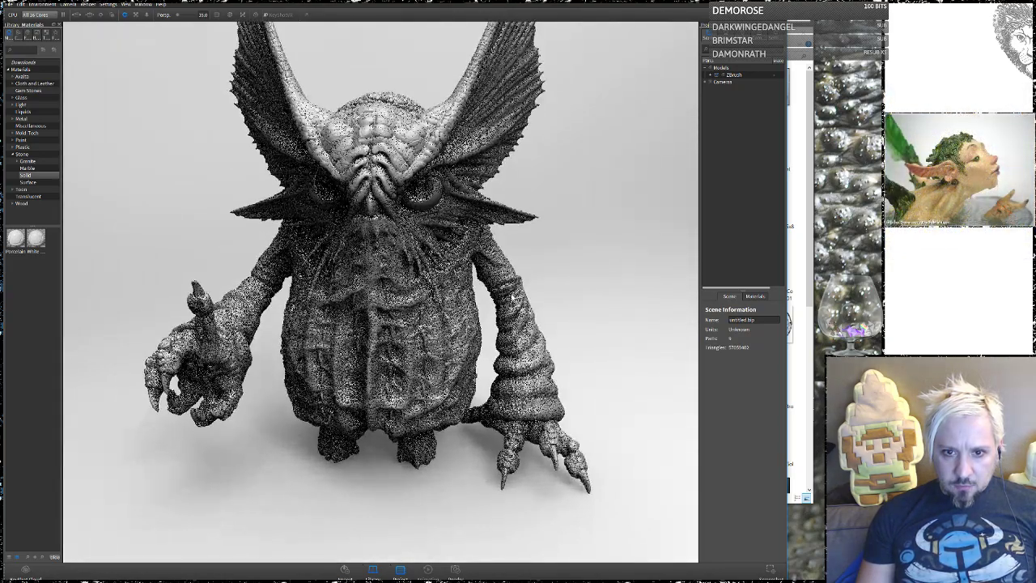
{"action": "scroll", "coordinate": [512, 298], "scroll_direction": "up", "scroll_amount": 2}
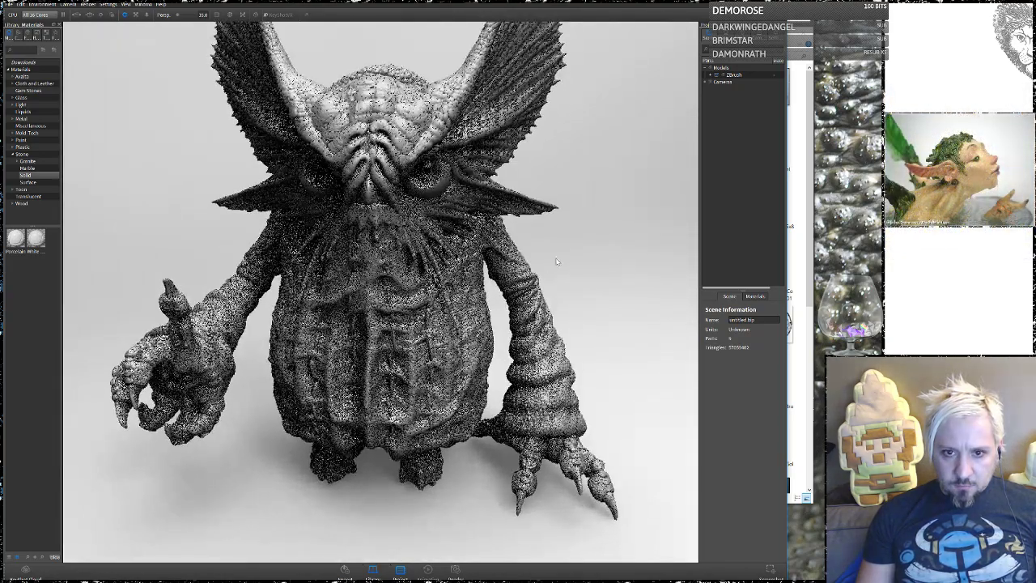
{"action": "left_click_drag", "start_coordinate": [560, 258], "coordinate": [557, 310]}
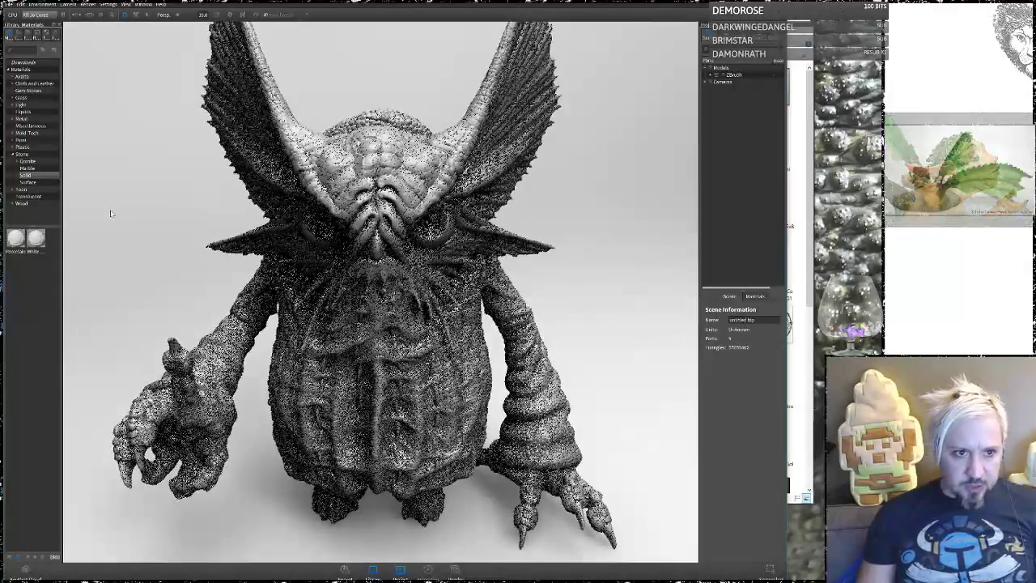
Browse the Marble, Solid and Surface stone materials and apply Asphalt to the whole ZBrush model.
{"action": "left_click", "coordinate": [30, 169]}
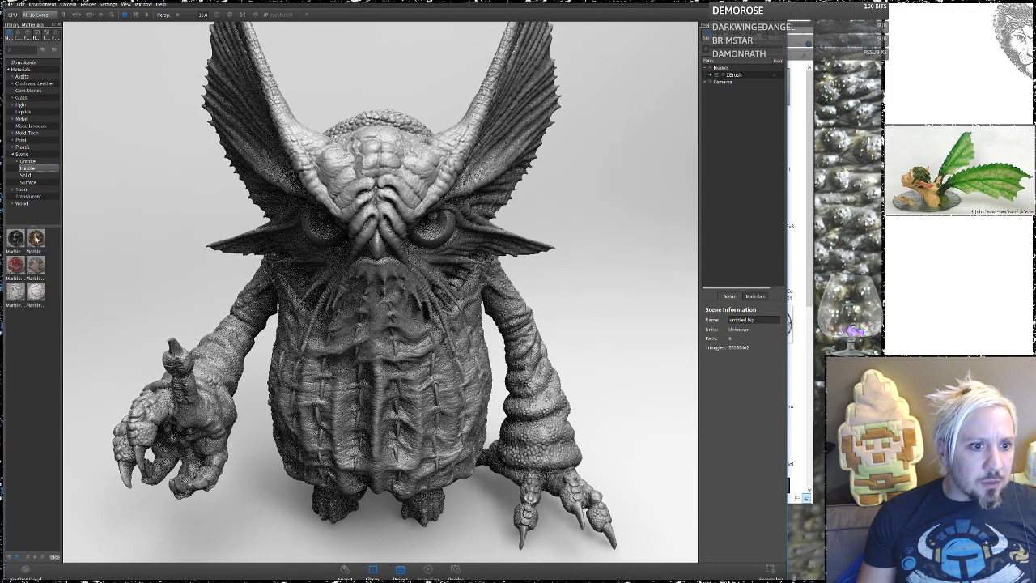
{"action": "left_click", "coordinate": [27, 177]}
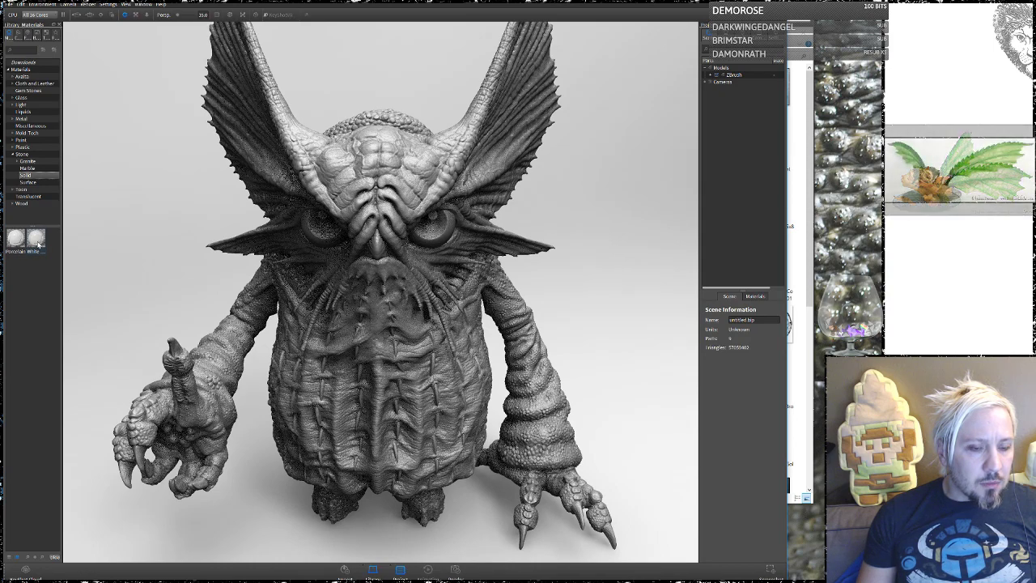
{"action": "left_click", "coordinate": [26, 184]}
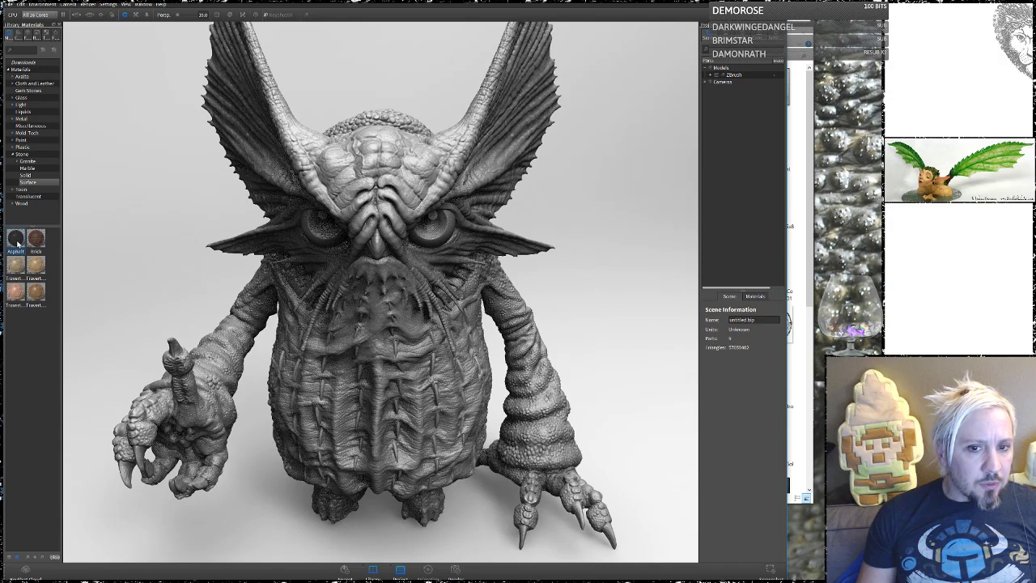
{"action": "left_click_drag", "start_coordinate": [13, 247], "coordinate": [735, 75]}
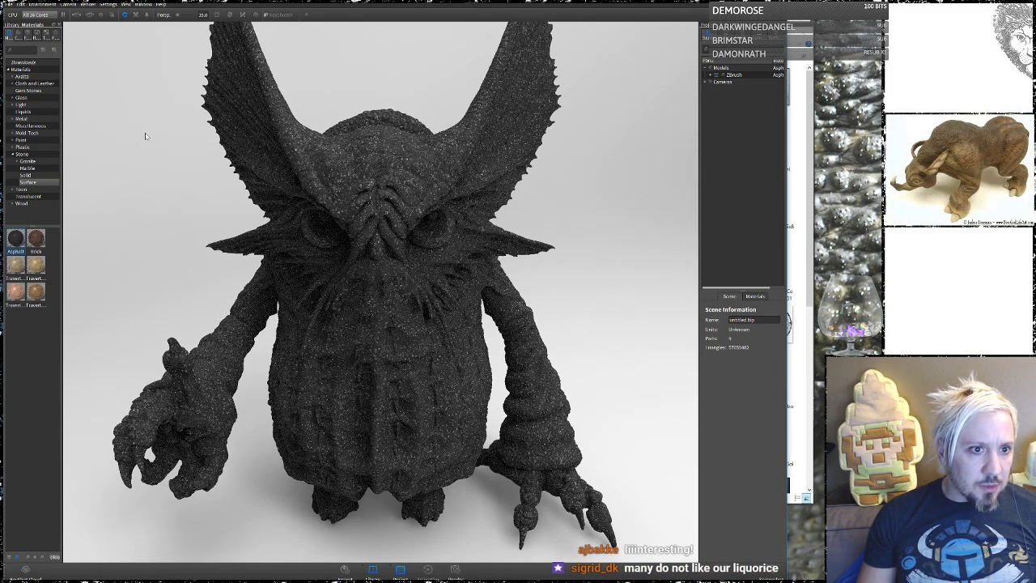
Apply the black rough material from the Hard plastics to the whole creature.
{"action": "left_click", "coordinate": [14, 148]}
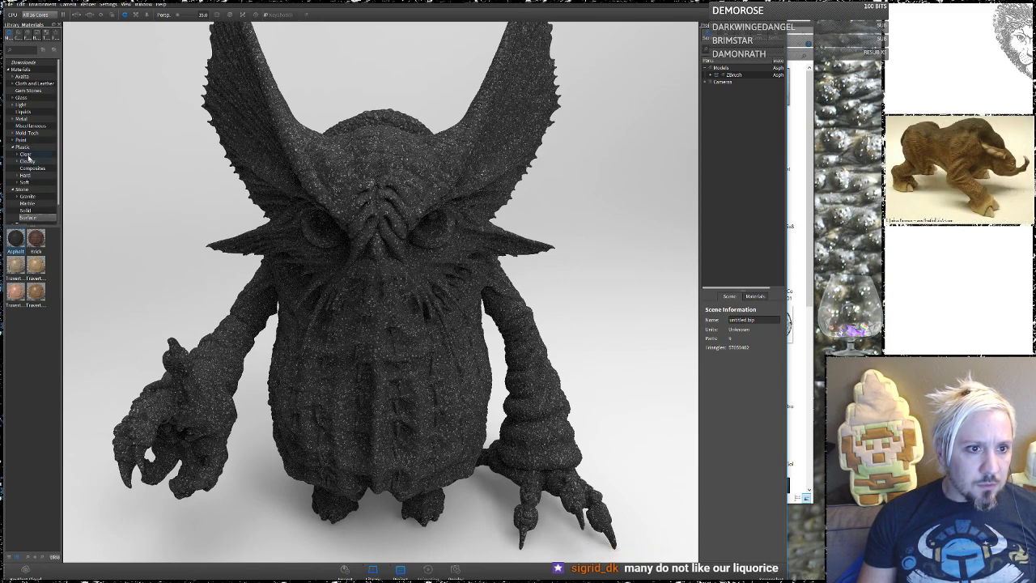
{"action": "left_click", "coordinate": [27, 175]}
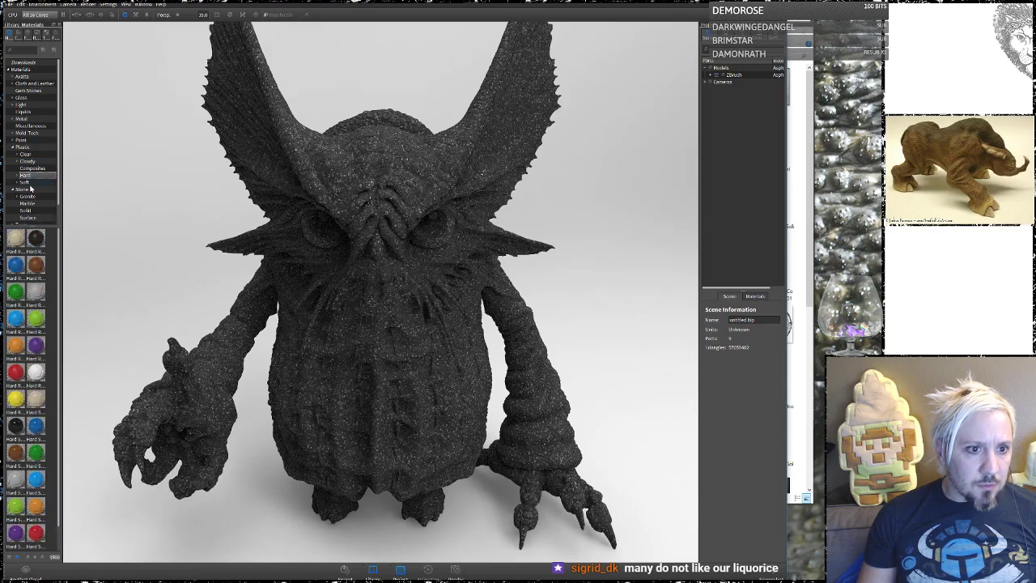
{"action": "left_click_drag", "start_coordinate": [37, 242], "coordinate": [212, 251]}
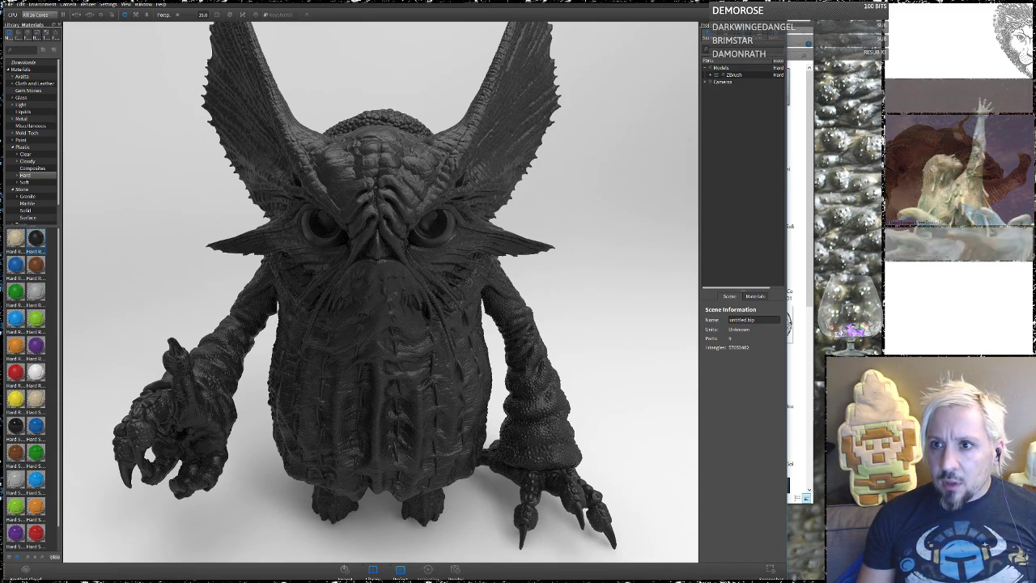
Raise the lighting environment's contrast to 1.57 and rotate the environment to relight the creature.
{"action": "left_click", "coordinate": [740, 36]}
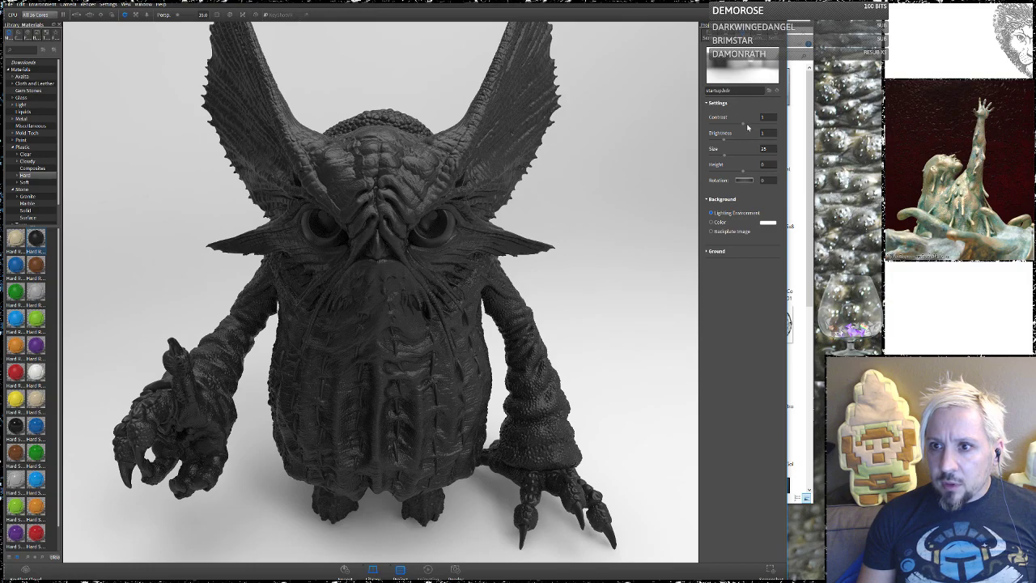
{"action": "left_click_drag", "start_coordinate": [745, 127], "coordinate": [761, 127]}
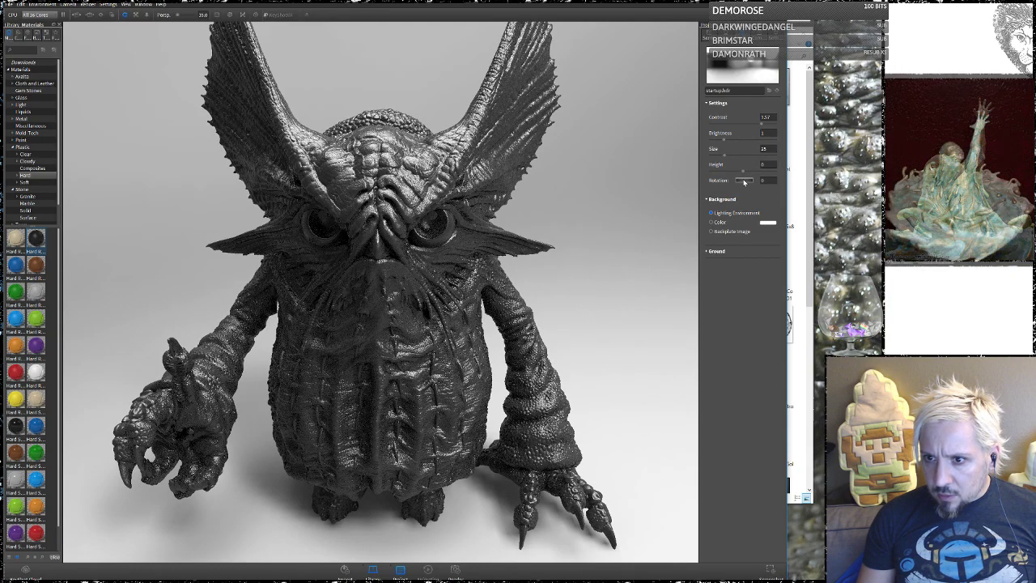
{"action": "left_click_drag", "start_coordinate": [744, 182], "coordinate": [745, 183]}
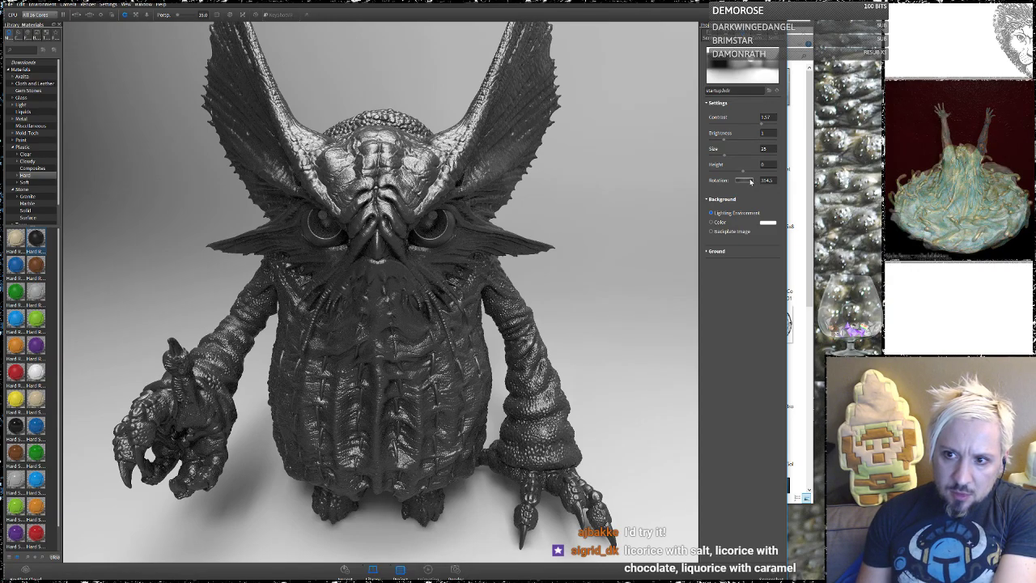
{"action": "left_click_drag", "start_coordinate": [751, 181], "coordinate": [744, 182]}
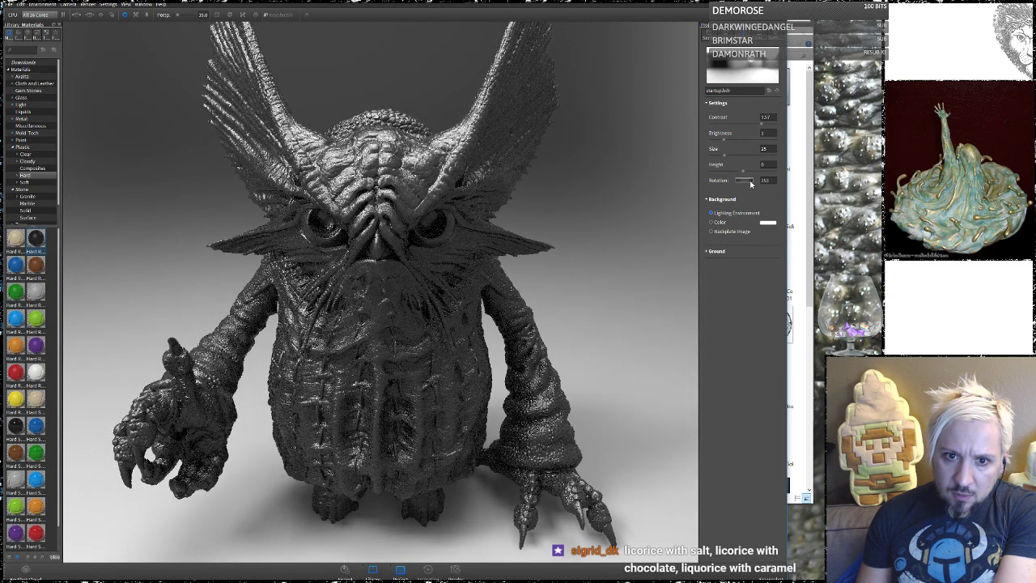
{"action": "left_click_drag", "start_coordinate": [751, 181], "coordinate": [746, 181]}
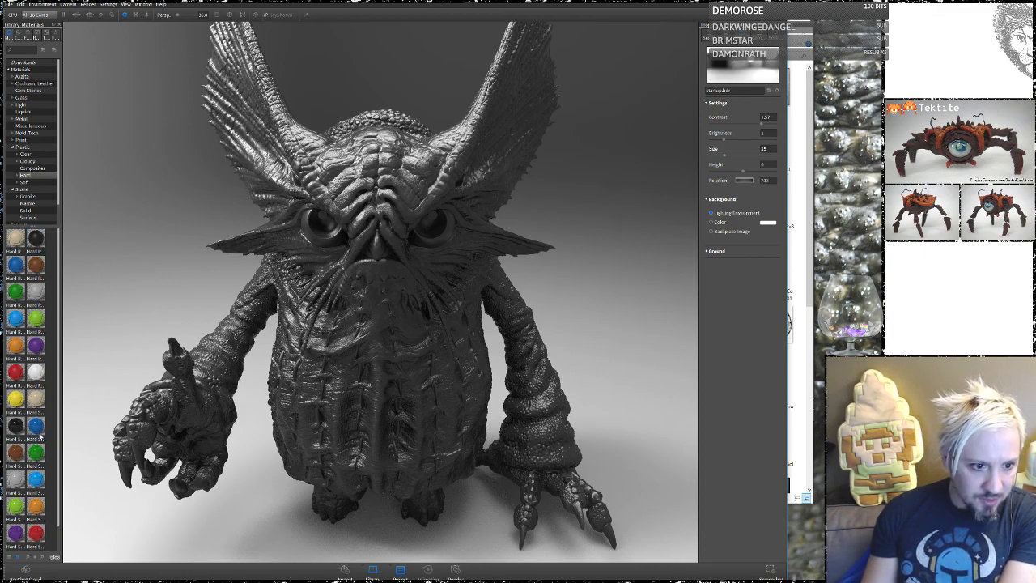
Apply the black shiny Hard plastic material to the ZBrush model in the scene list.
{"action": "mouse_move", "coordinate": [15, 427]}
{"action": "left_mouse_down"}
{"action": "mouse_move", "coordinate": [91, 441]}
{"action": "mouse_move", "coordinate": [659, 144]}
{"action": "mouse_move", "coordinate": [721, 81]}
{"action": "mouse_move", "coordinate": [86, 330]}
{"action": "mouse_move", "coordinate": [34, 371]}
{"action": "mouse_move", "coordinate": [16, 424]}
{"action": "left_mouse_up"}
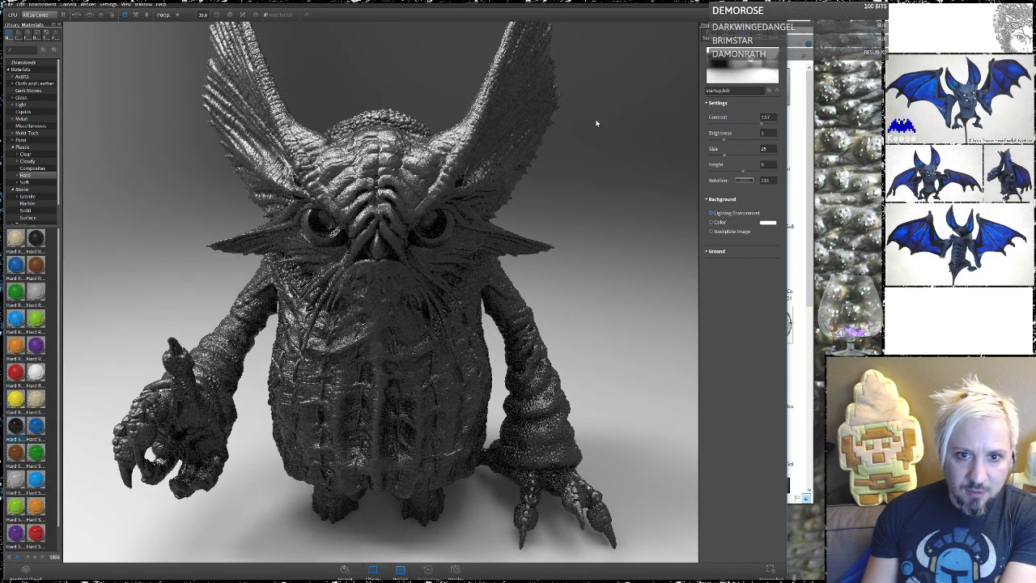
{"action": "left_click", "coordinate": [709, 35]}
{"action": "left_click", "coordinate": [725, 35]}
{"action": "left_click", "coordinate": [708, 37]}
{"action": "left_click_drag", "start_coordinate": [13, 451], "coordinate": [728, 74]}
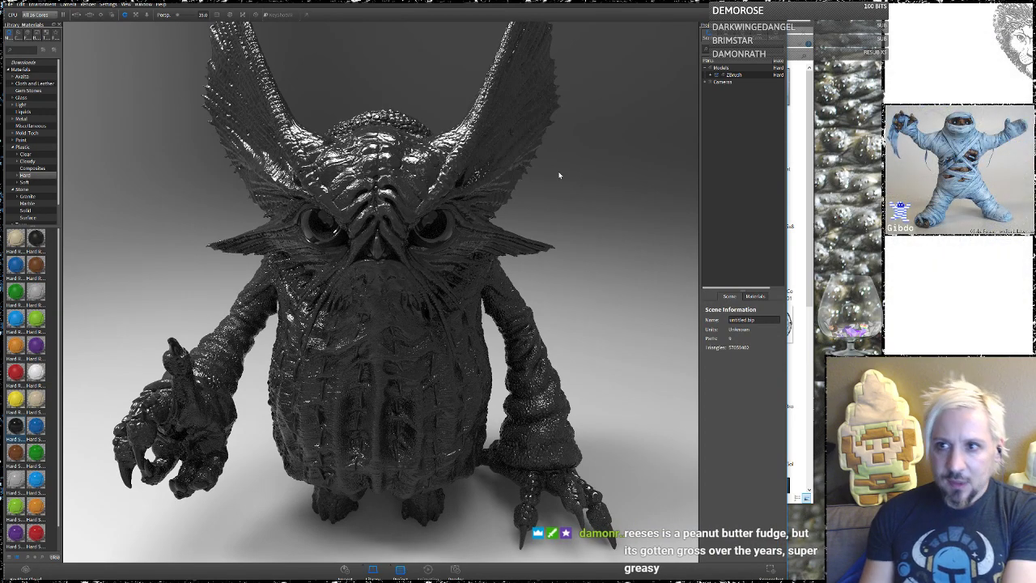
{"action": "left_click", "coordinate": [737, 36]}
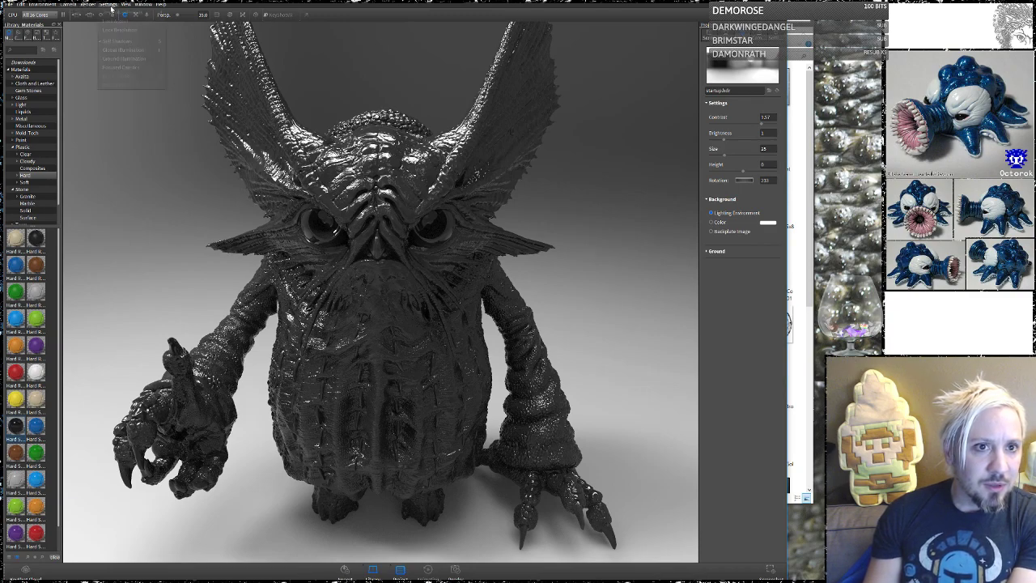
{"action": "left_click", "coordinate": [111, 8]}
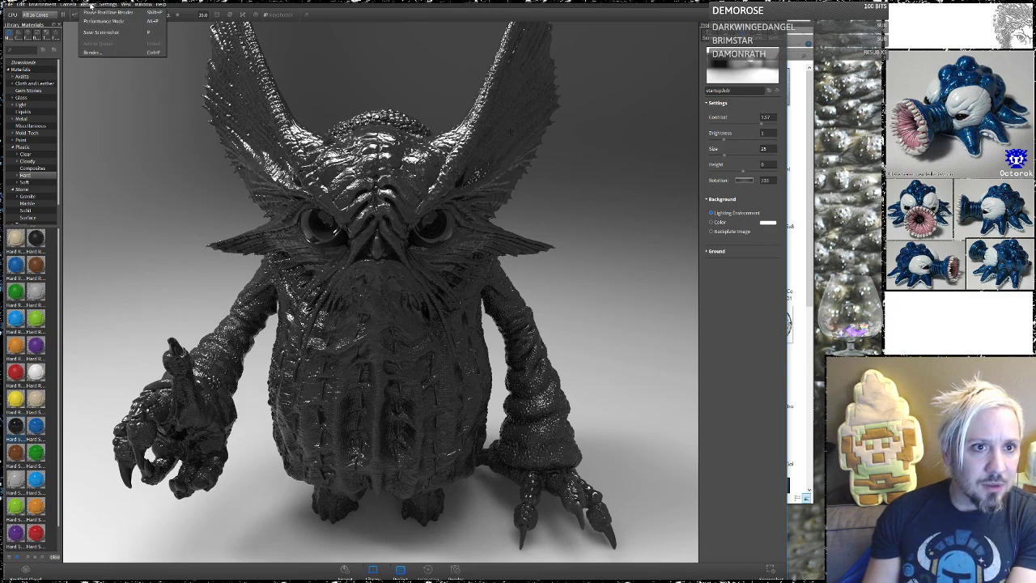
{"action": "mouse_move", "coordinate": [73, 8]}
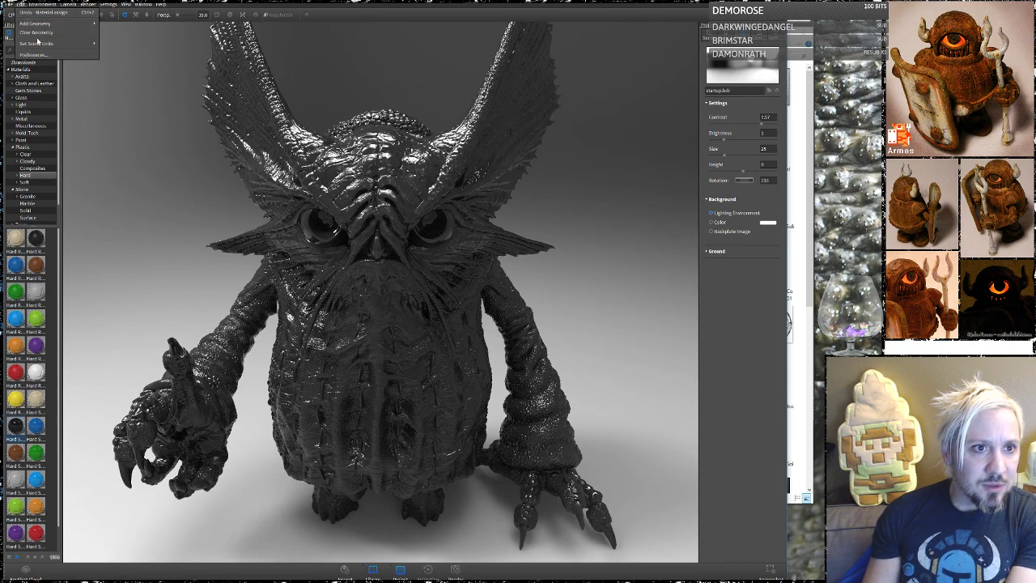
{"action": "mouse_move", "coordinate": [46, 28]}
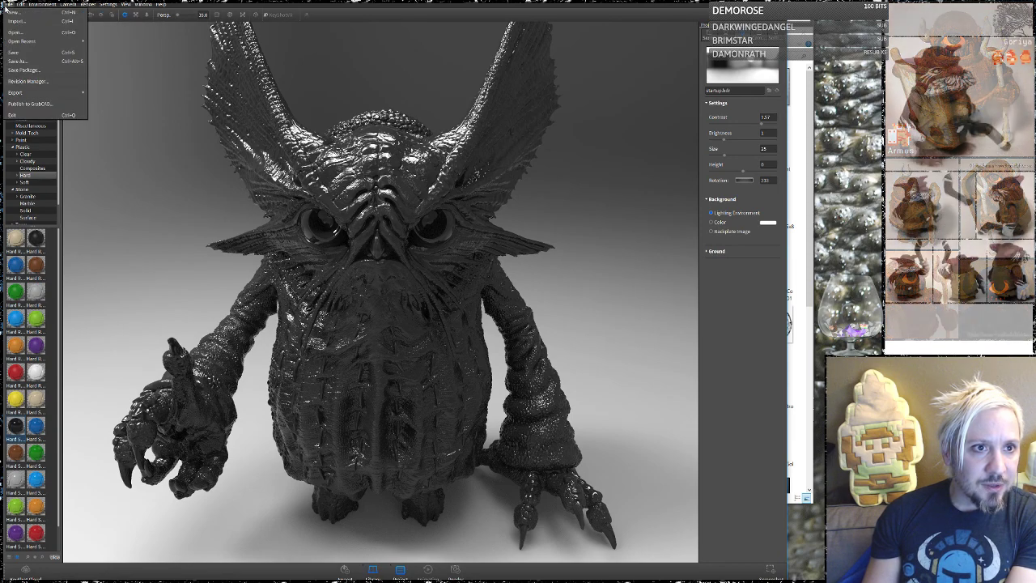
{"action": "left_click", "coordinate": [22, 11]}
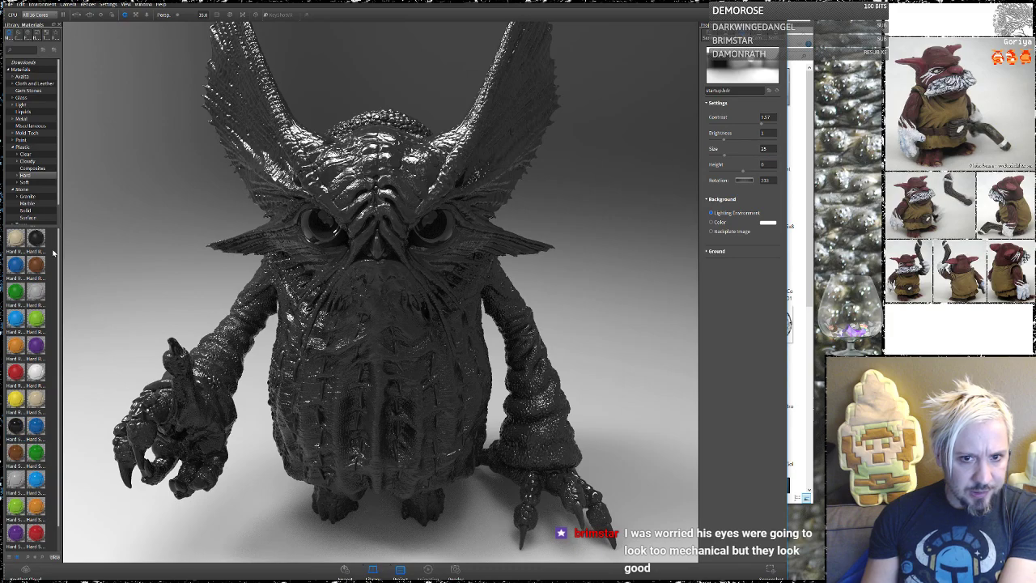
Apply the black rough Hard plastic material to the ZBrush model and open that material's properties for editing.
{"action": "left_click_drag", "start_coordinate": [38, 240], "coordinate": [705, 53]}
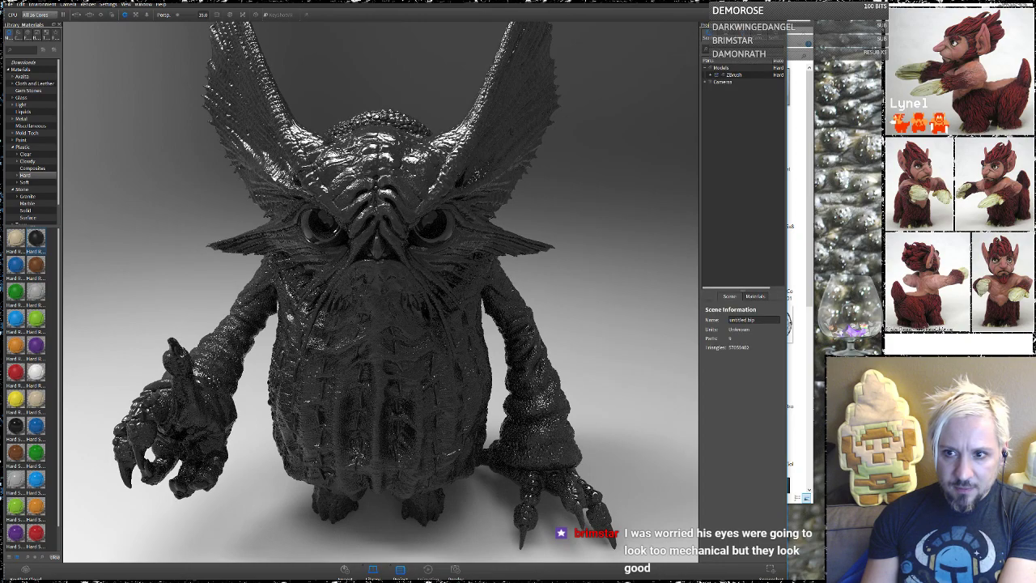
{"action": "left_click_drag", "start_coordinate": [36, 243], "coordinate": [725, 73]}
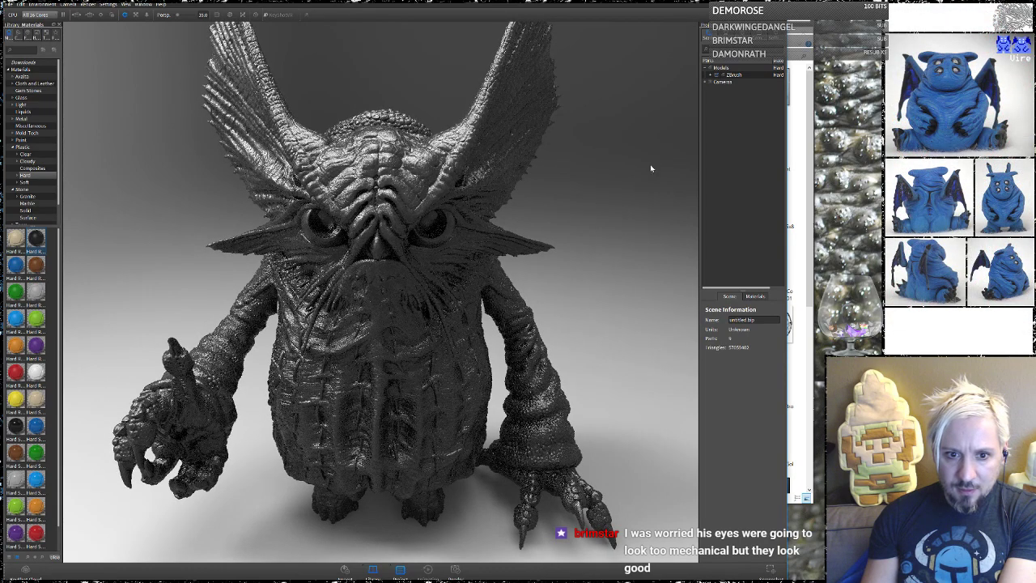
{"action": "left_click", "coordinate": [719, 35]}
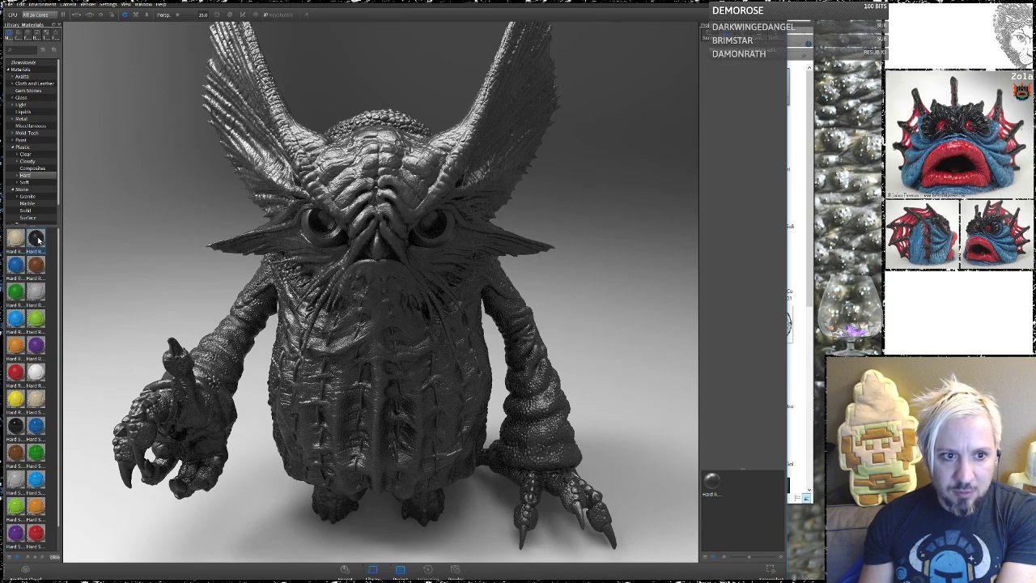
{"action": "left_click", "coordinate": [712, 483]}
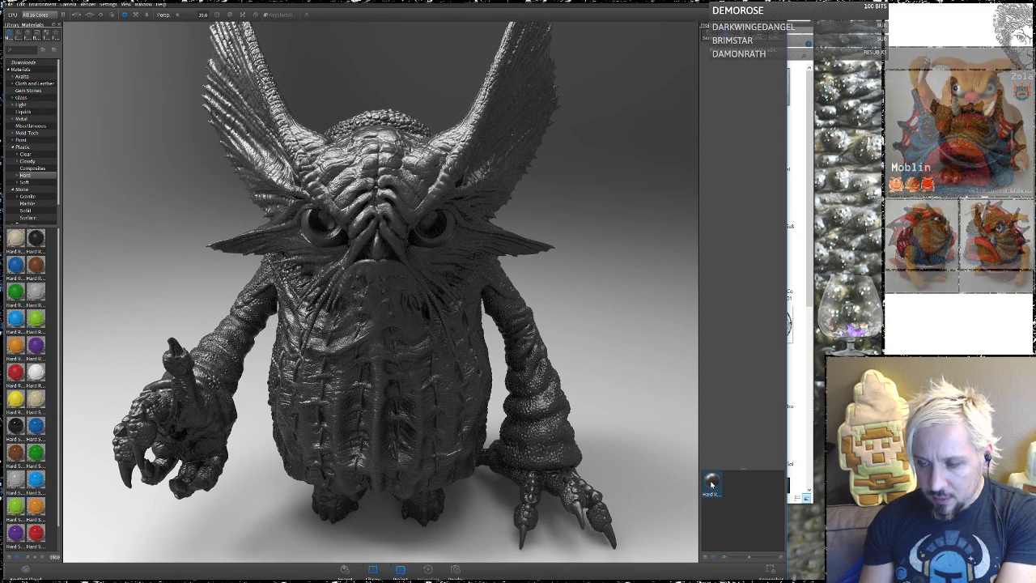
{"action": "double_click", "coordinate": [712, 483]}
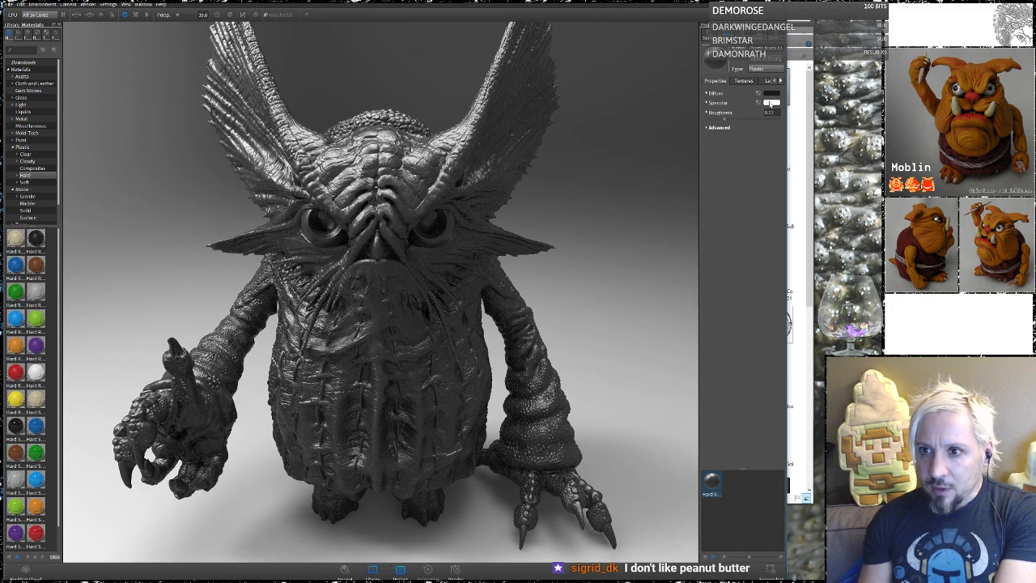
Darken the black plastic's specular color from white to a medium grey.
{"action": "left_click", "coordinate": [773, 104]}
{"action": "left_click_drag", "start_coordinate": [719, 65], "coordinate": [714, 82]}
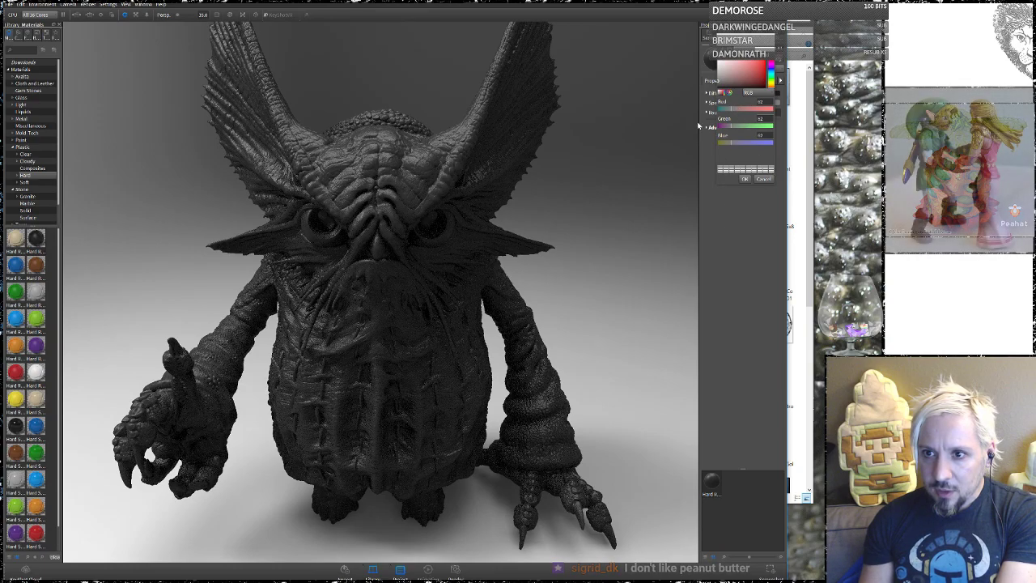
{"action": "left_click", "coordinate": [748, 179]}
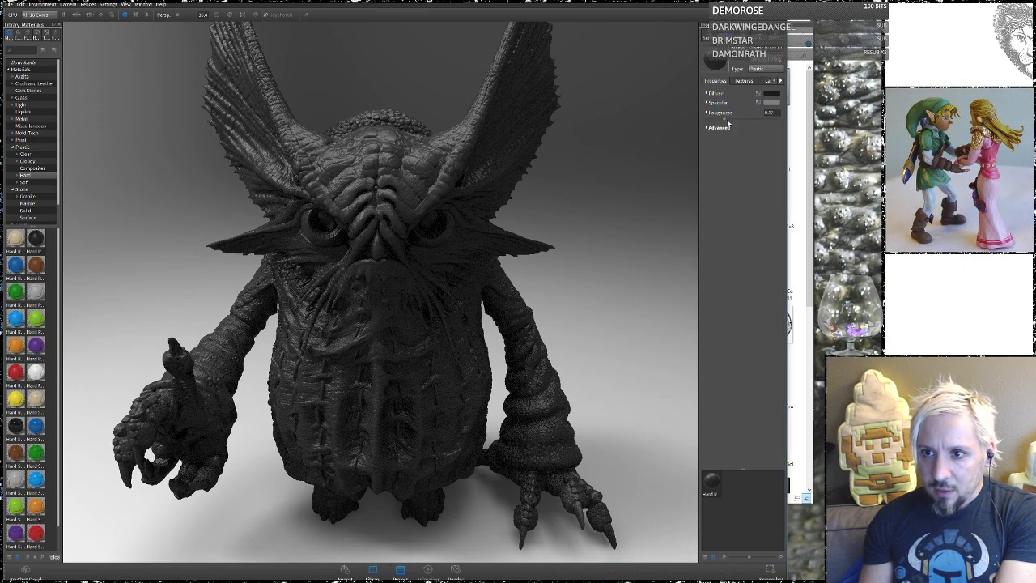
Try several lighter greys for the material's diffuse color and settle on a very dark grey.
{"action": "left_click", "coordinate": [770, 94]}
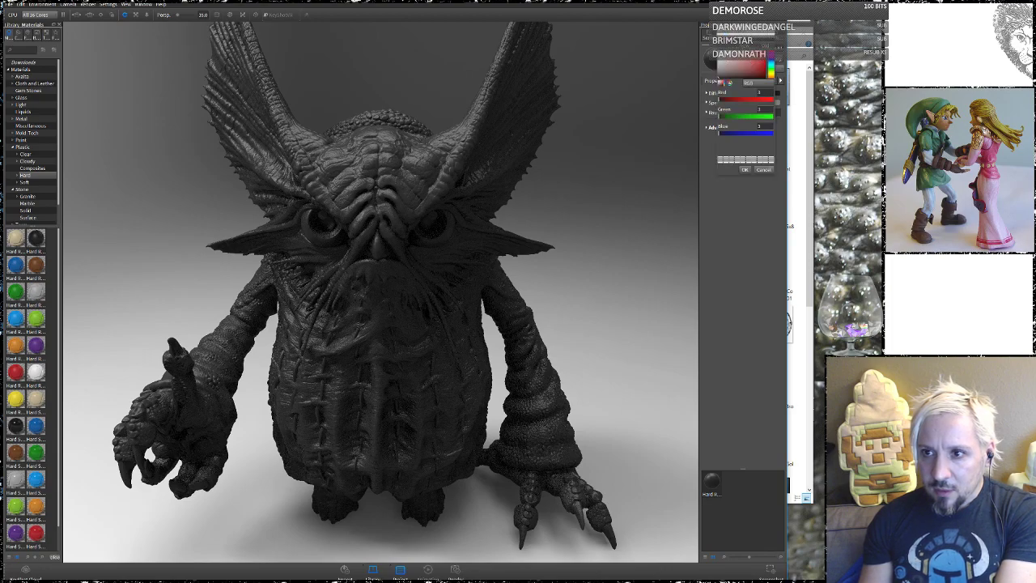
{"action": "left_click", "coordinate": [716, 76]}
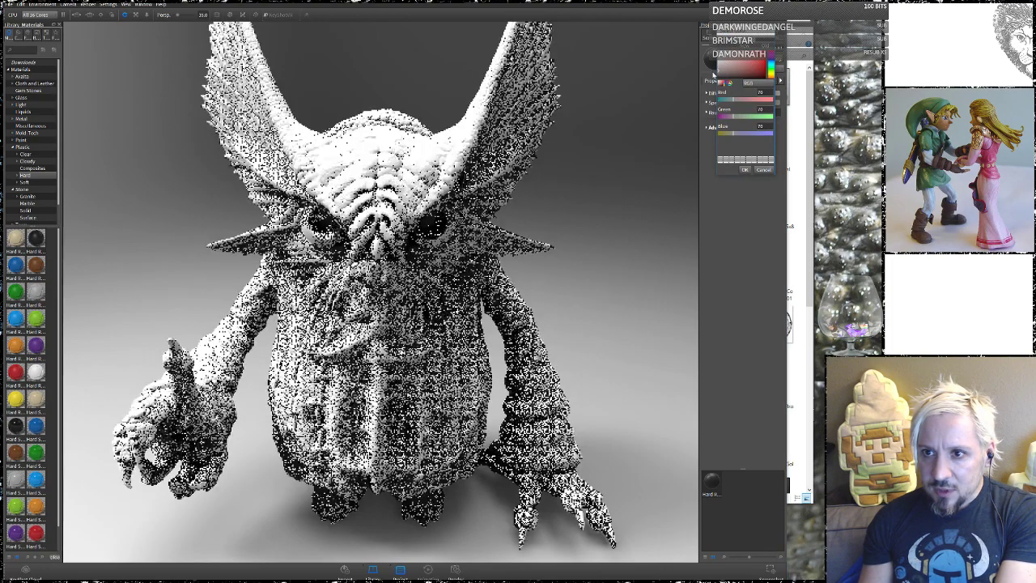
{"action": "left_click", "coordinate": [712, 77]}
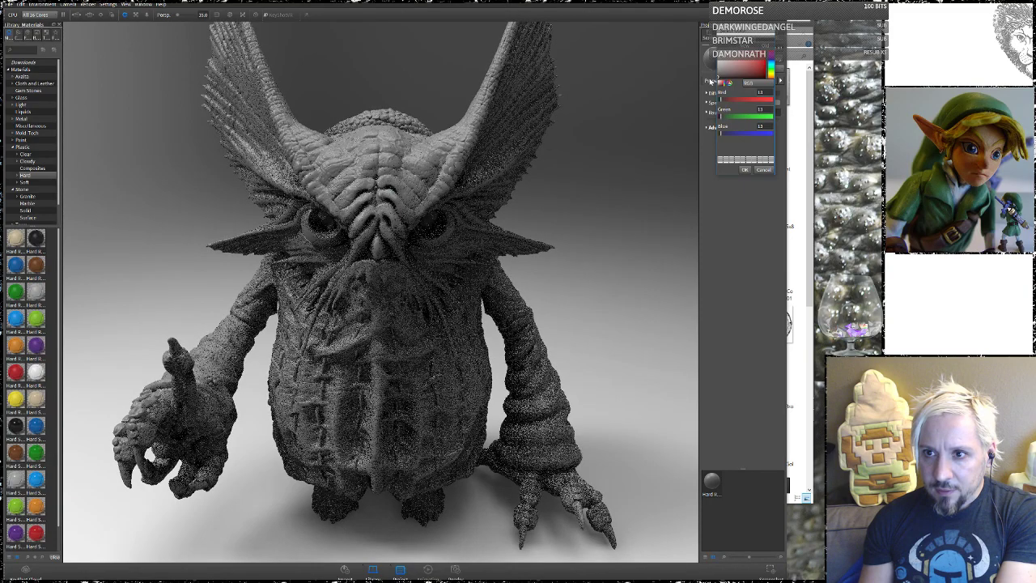
{"action": "left_click", "coordinate": [709, 80]}
{"action": "left_click", "coordinate": [710, 78]}
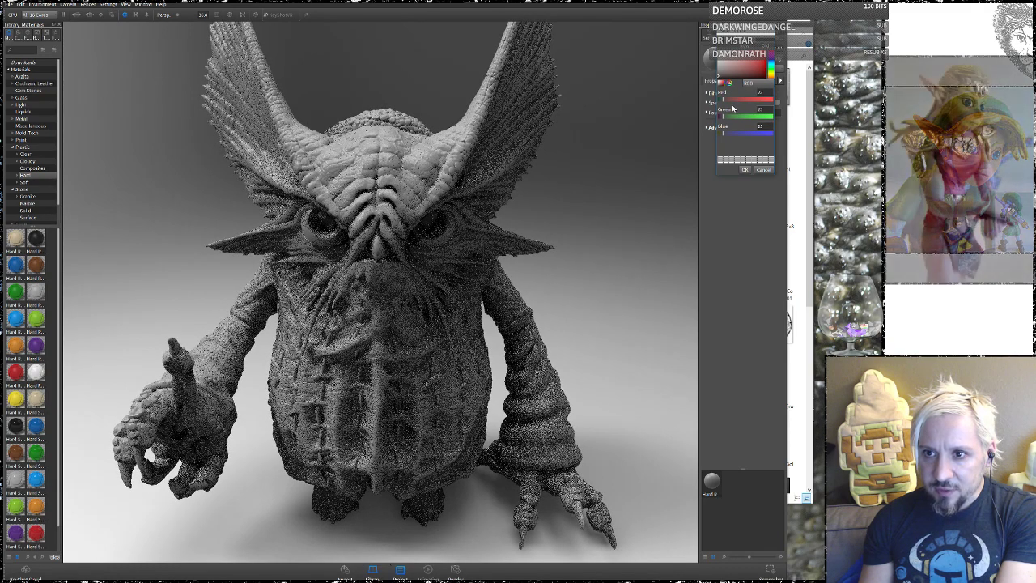
{"action": "left_click", "coordinate": [718, 81]}
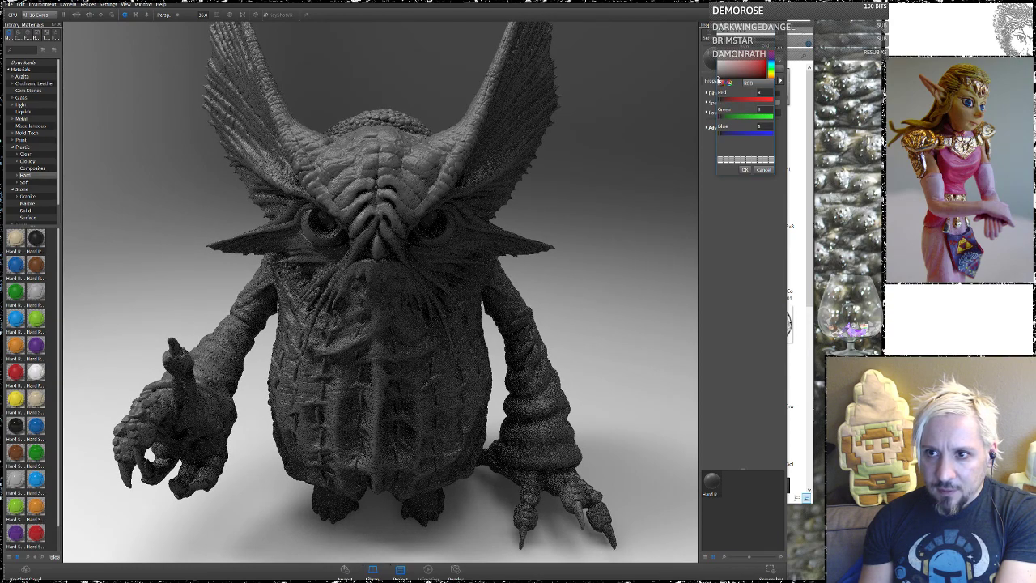
{"action": "left_click", "coordinate": [745, 169]}
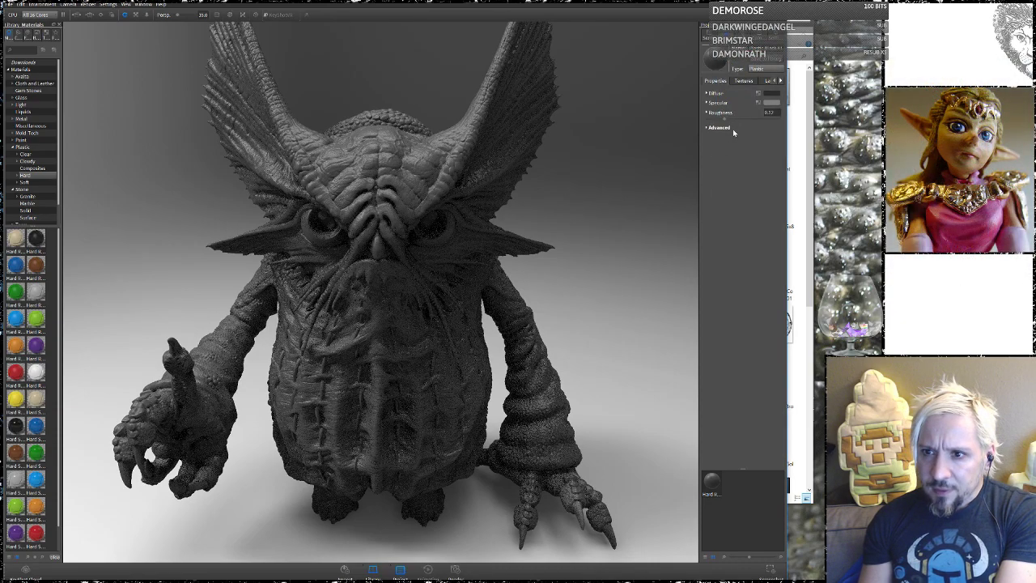
Try a higher roughness on the black plastic material, and settle on a low roughness of about 0.06.
{"action": "left_click_drag", "start_coordinate": [726, 120], "coordinate": [750, 122]}
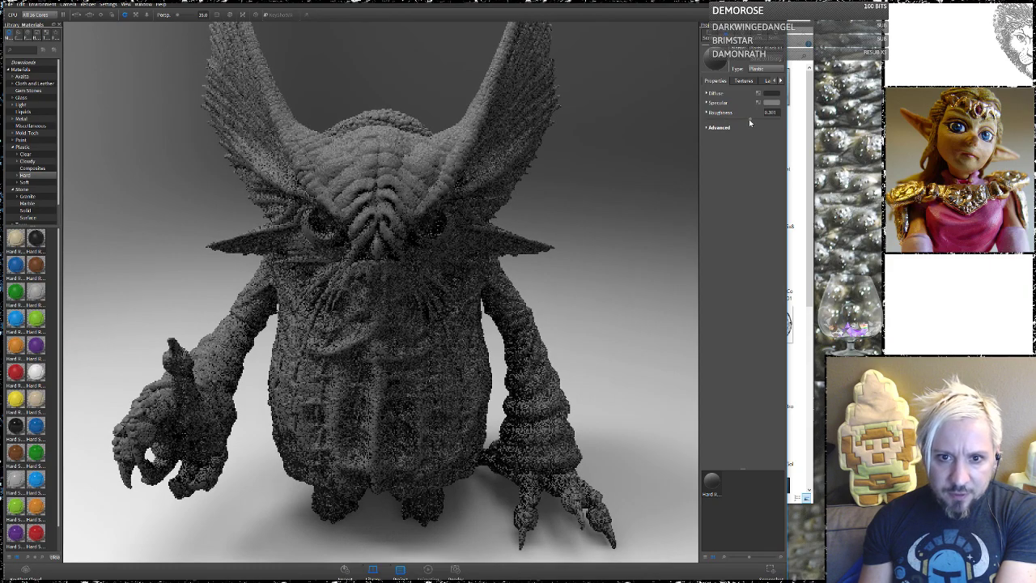
{"action": "left_click_drag", "start_coordinate": [749, 117], "coordinate": [716, 118]}
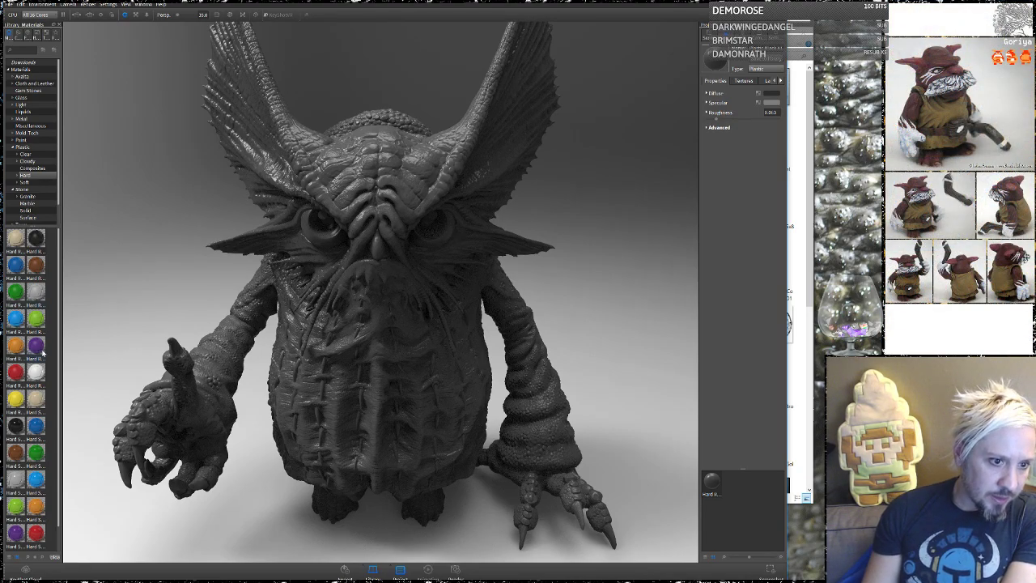
Browse to the Liquids materials and apply the amber liquid to the ZBrush model in the scene list.
{"action": "scroll", "coordinate": [42, 353], "scroll_direction": "down", "scroll_amount": 1}
{"action": "scroll", "coordinate": [42, 348], "scroll_direction": "up", "scroll_amount": 1}
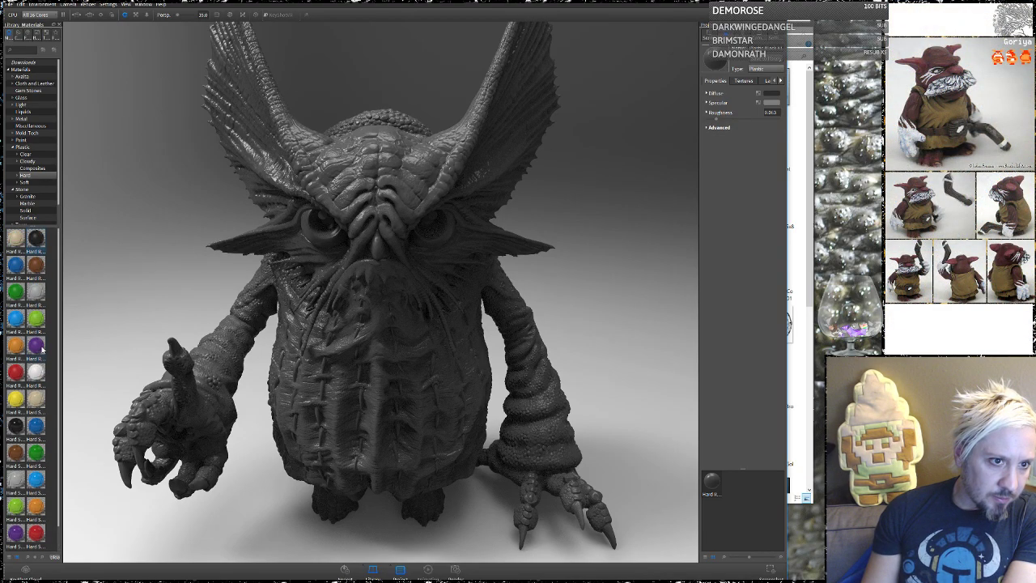
{"action": "left_click", "coordinate": [24, 113]}
{"action": "mouse_move", "coordinate": [19, 242]}
{"action": "left_mouse_down"}
{"action": "mouse_move", "coordinate": [51, 250]}
{"action": "mouse_move", "coordinate": [817, 81]}
{"action": "mouse_move", "coordinate": [106, 199]}
{"action": "mouse_move", "coordinate": [50, 237]}
{"action": "mouse_move", "coordinate": [16, 239]}
{"action": "mouse_move", "coordinate": [37, 235]}
{"action": "left_mouse_up"}
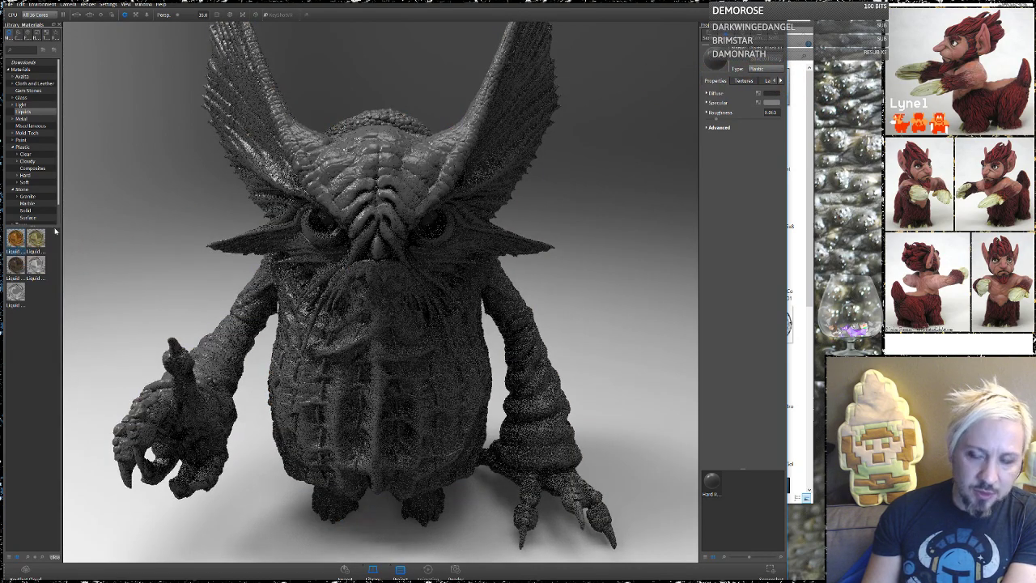
{"action": "left_click", "coordinate": [704, 38]}
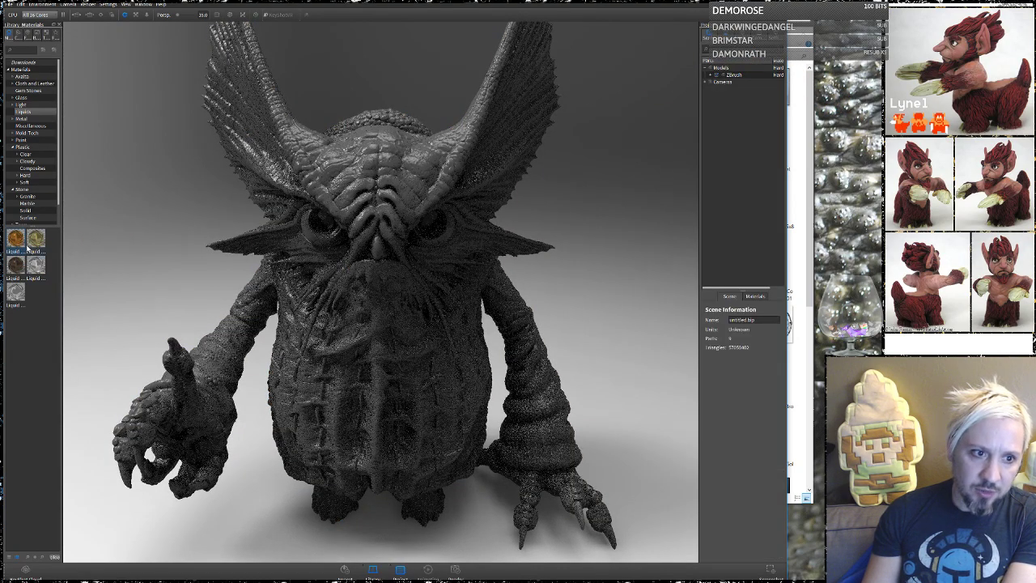
{"action": "left_click_drag", "start_coordinate": [16, 239], "coordinate": [734, 76]}
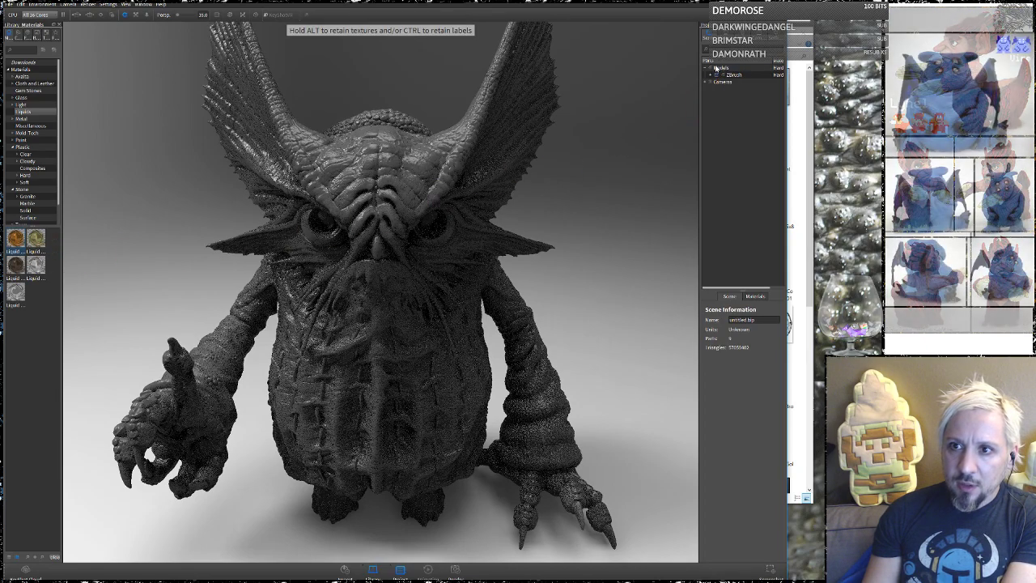